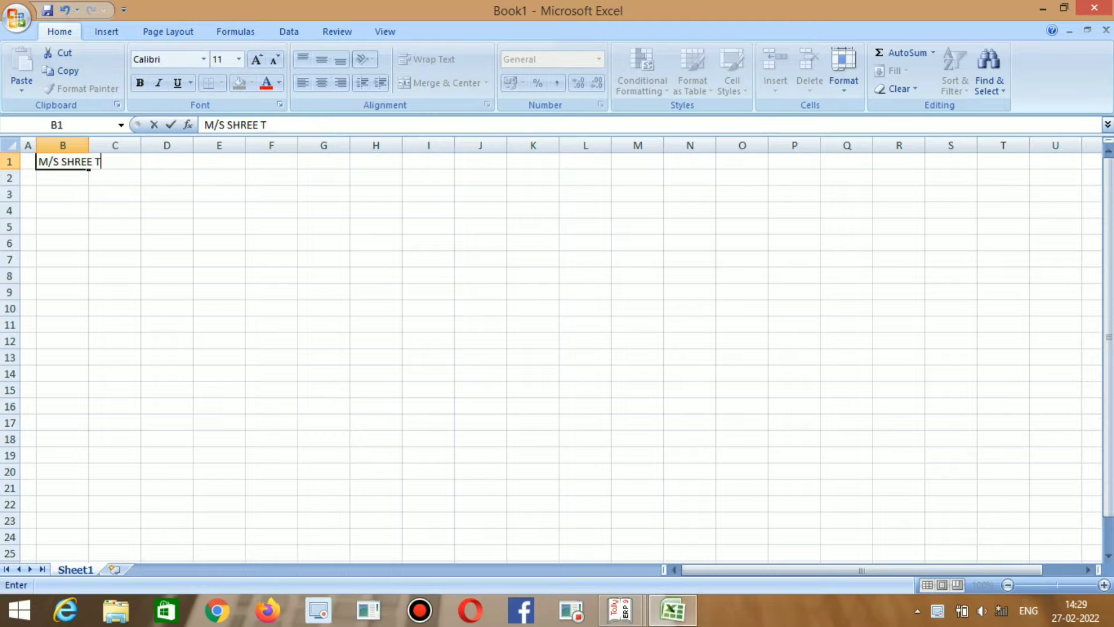
Enter the firm name M/S SHREE TEXTILES in B1 and the firm's address in B2.
type("S")
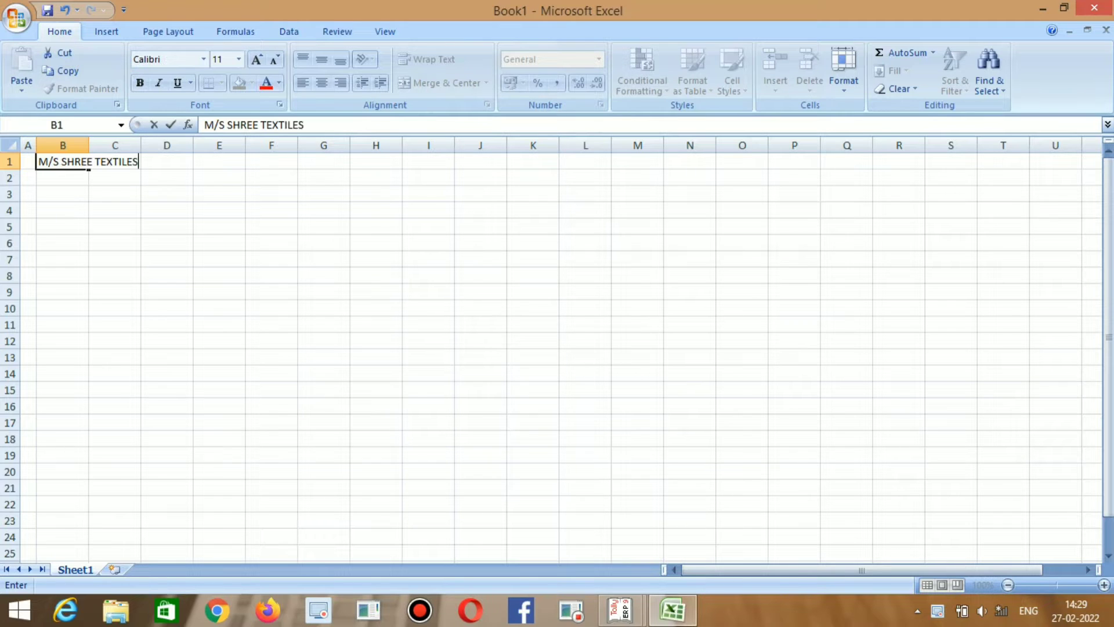
key("Return")
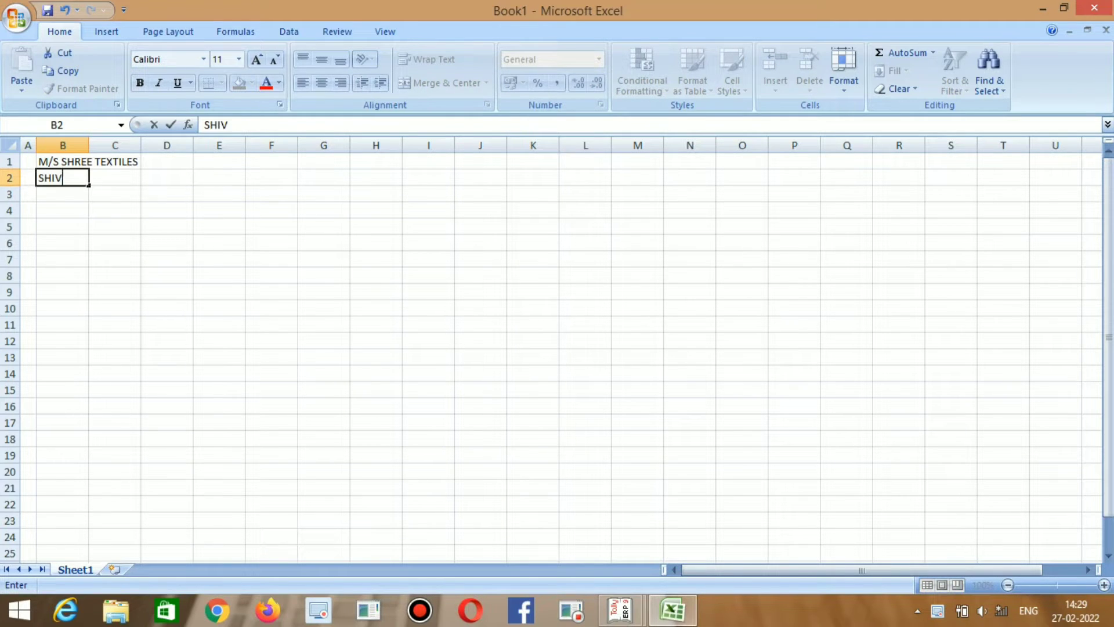
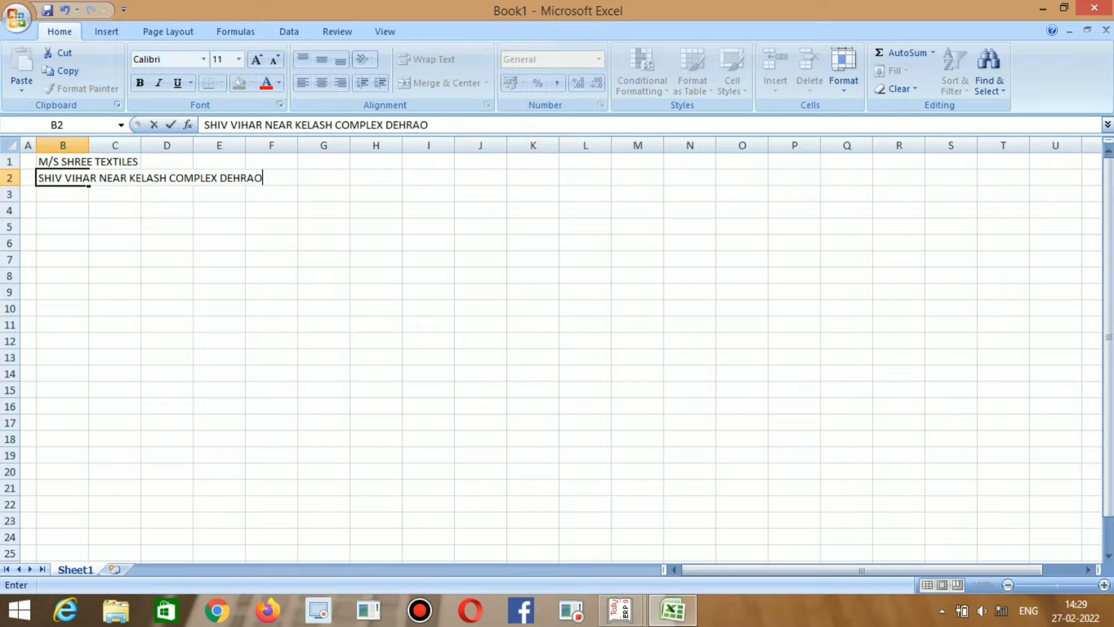
key("Return")
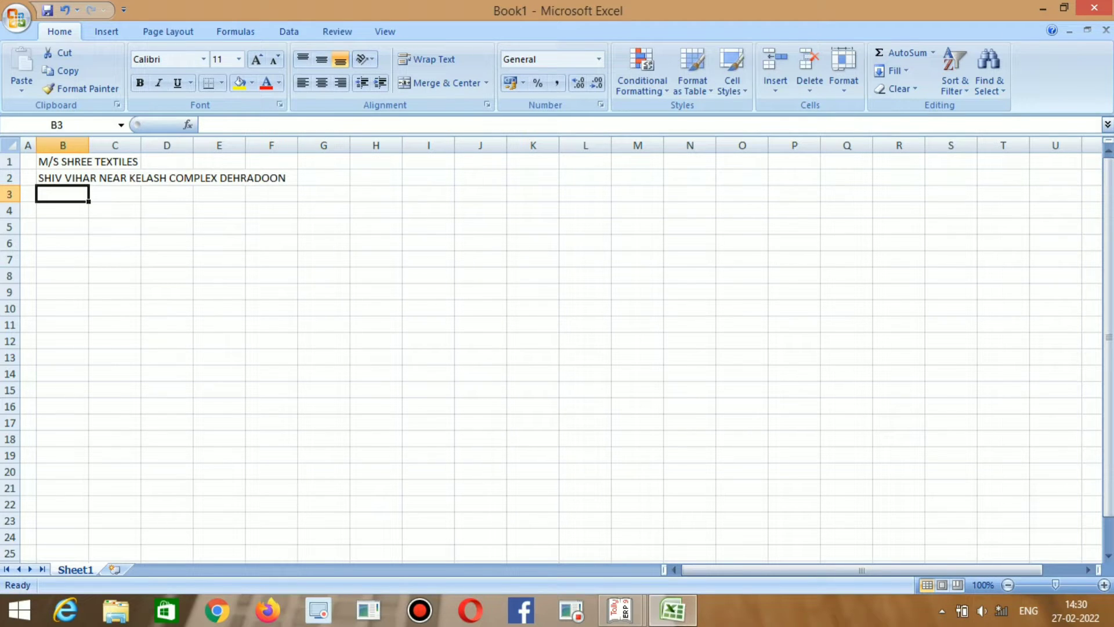
key("Return")
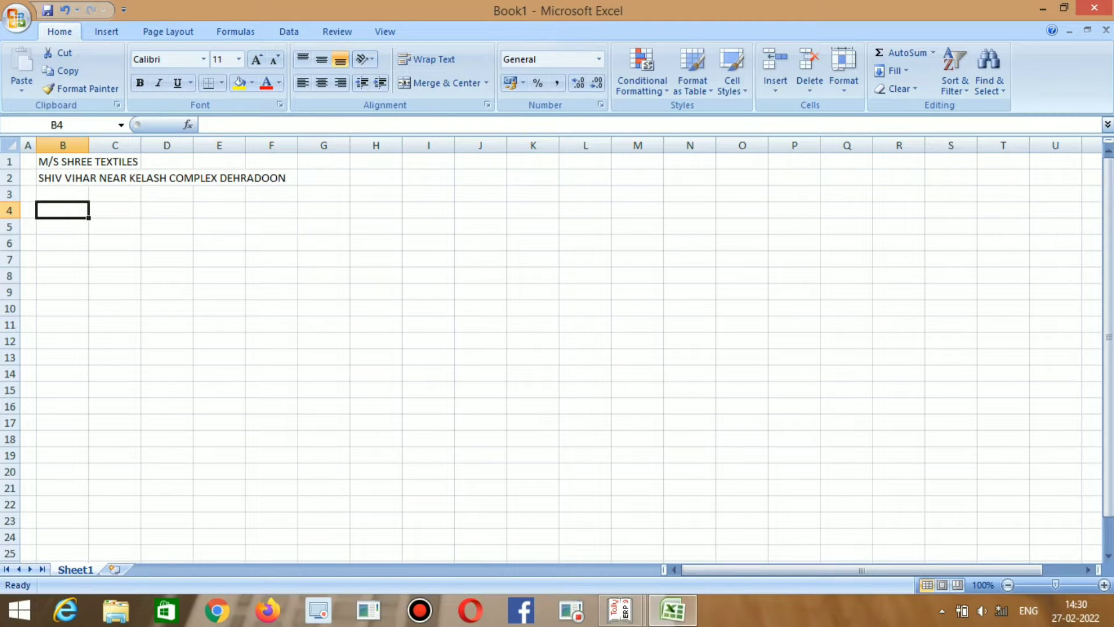
Type 'TRADING,PROFIT & LOSS ACCOUNT FROM 01.04.2019 TO 31.03.2020' as the title in B4.
type("SR")
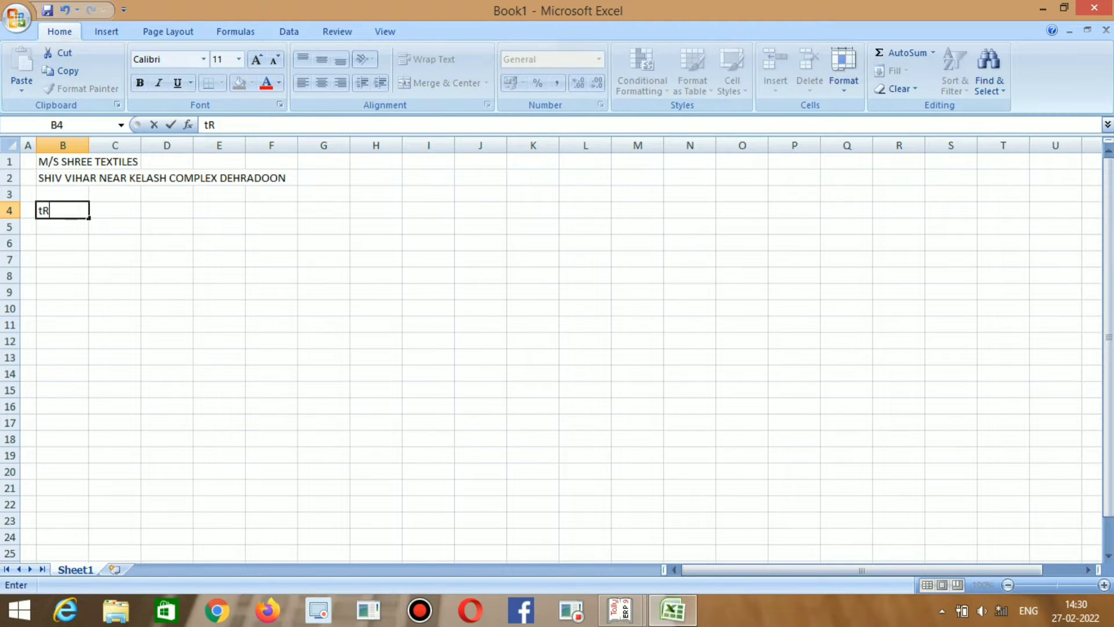
key("BackSpace")
key("BackSpace")
type("TRADING,P")
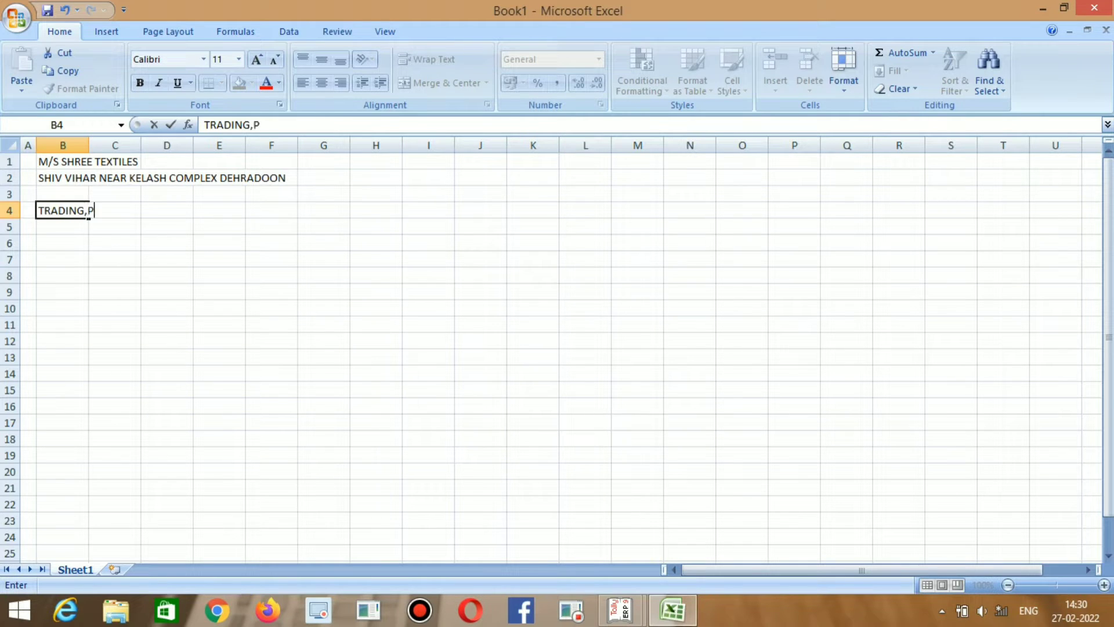
type("ROFIT & LOSS ")
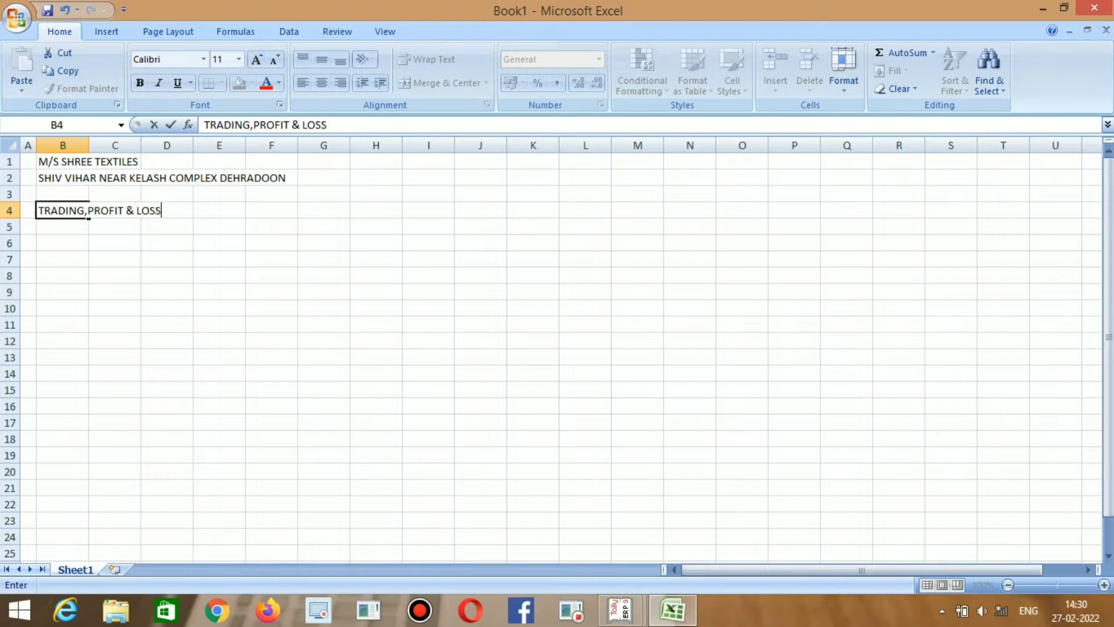
type("ACCOUNT ")
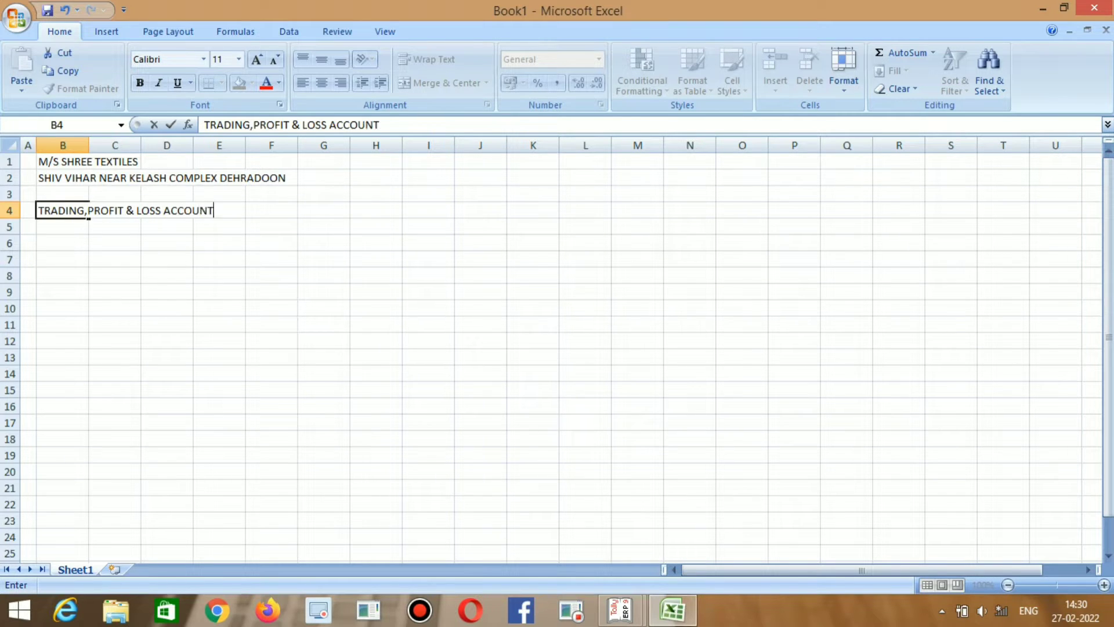
type("FROM")
type("01.04.")
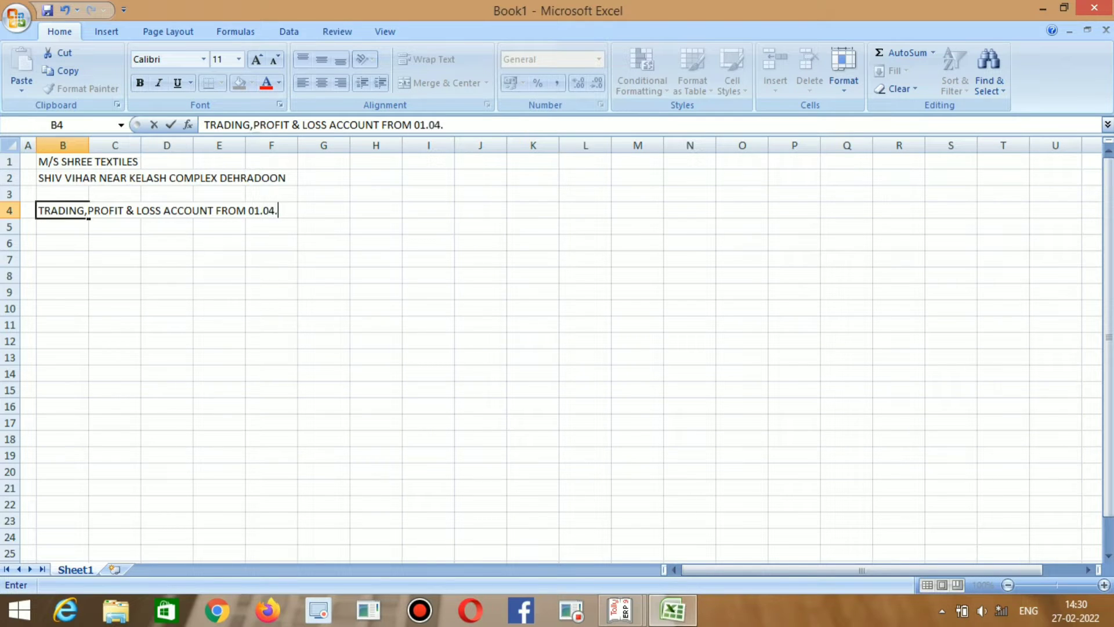
type("2019 TO 31.03.")
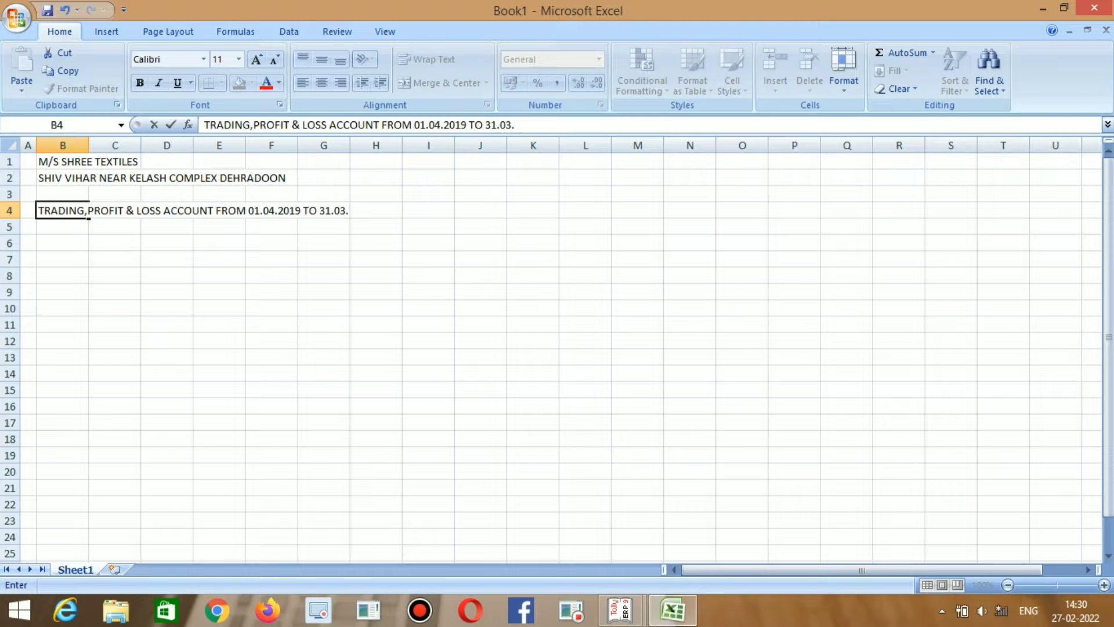
type("2020")
key("Return")
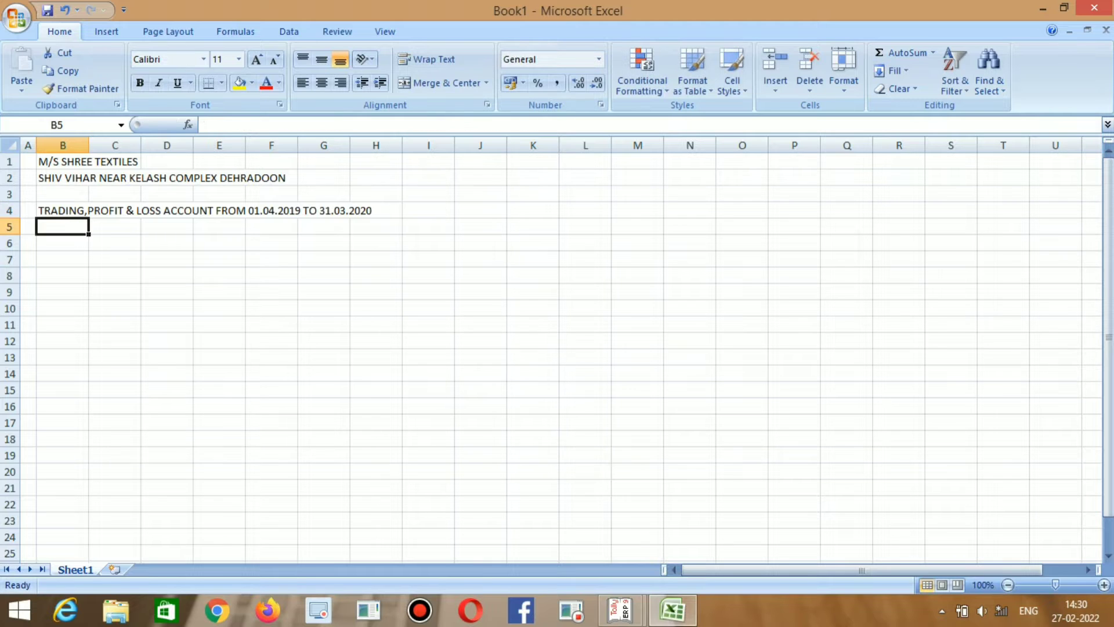
key("Return")
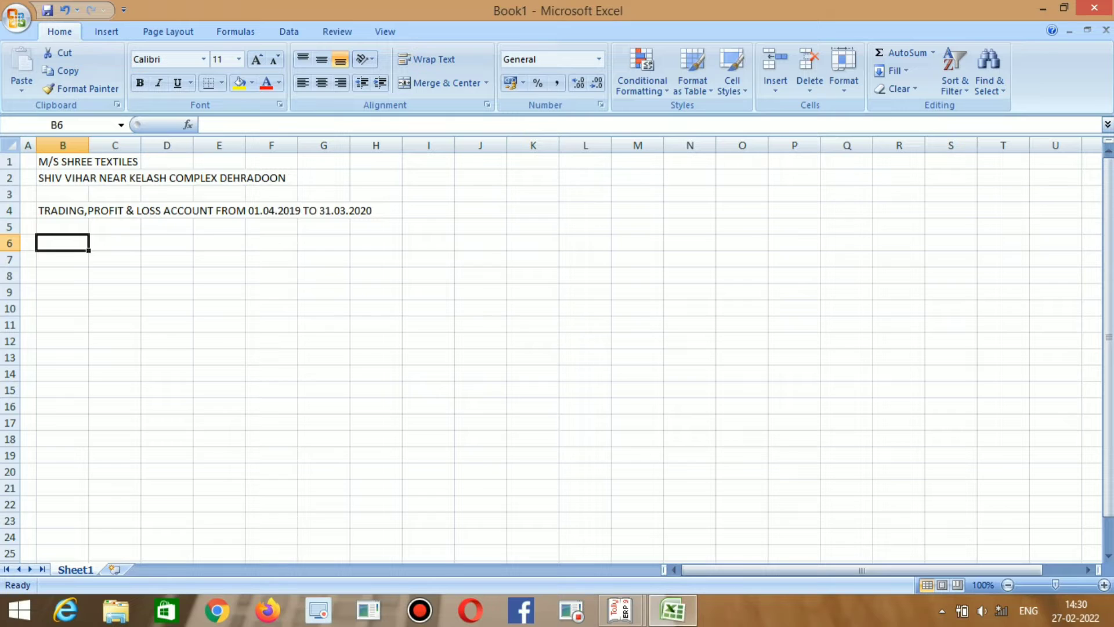
key("Up")
key("Up")
key("Down")
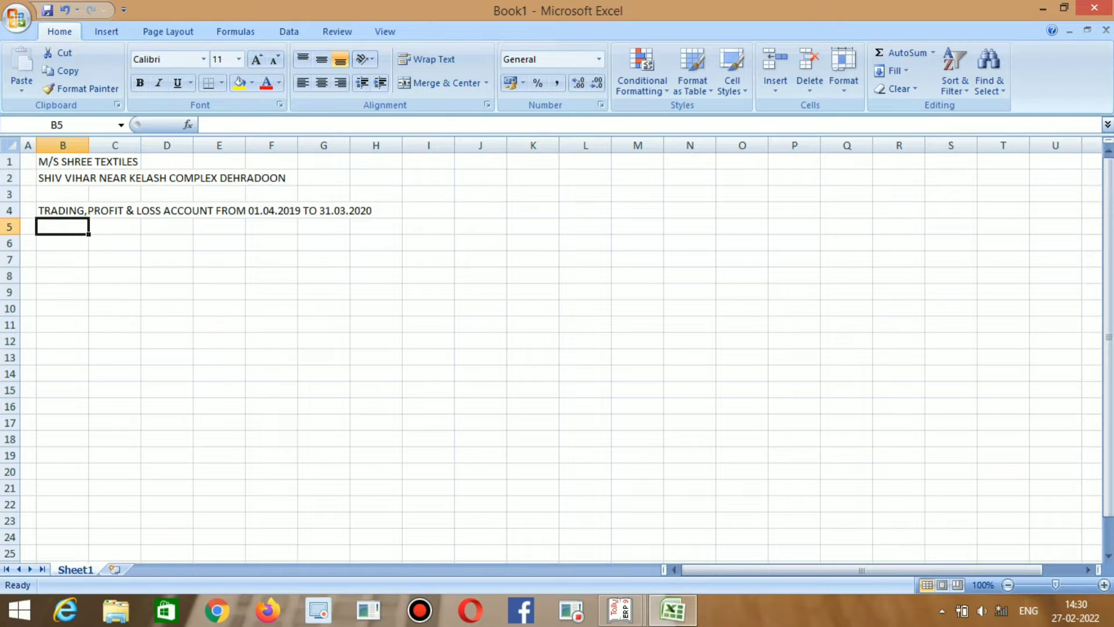
key("Down")
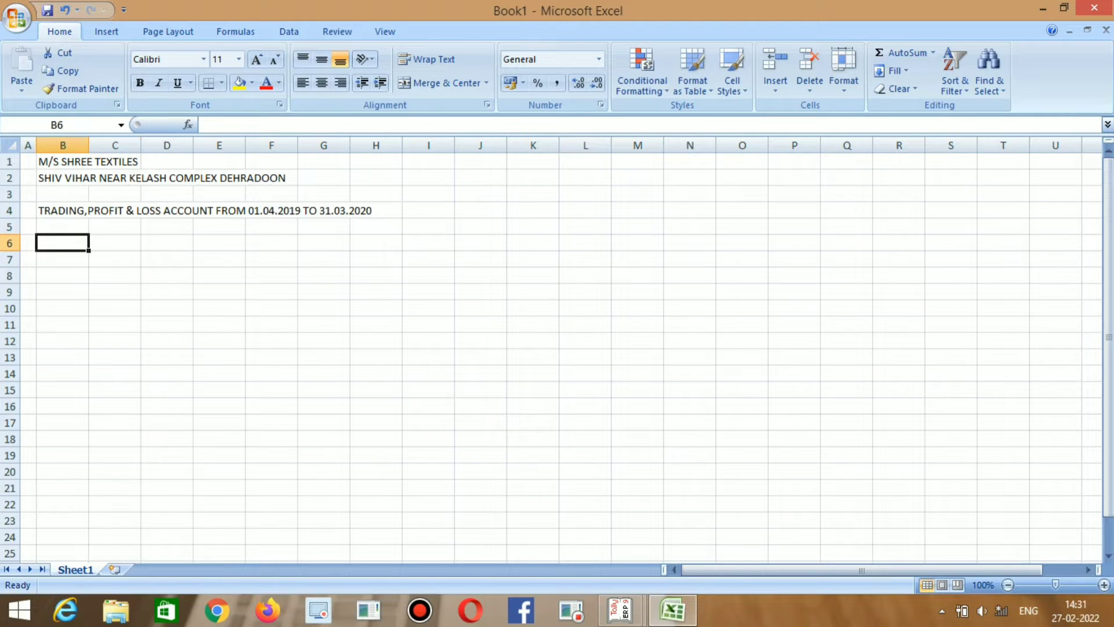
Rule top and bottom borders across B6:J6 for the header row.
key("shift+Right")
key("shift+Right")
key("shift+Right")
key("shift+Right")
key("shift+Right")
key("shift+Right")
key("shift+Right")
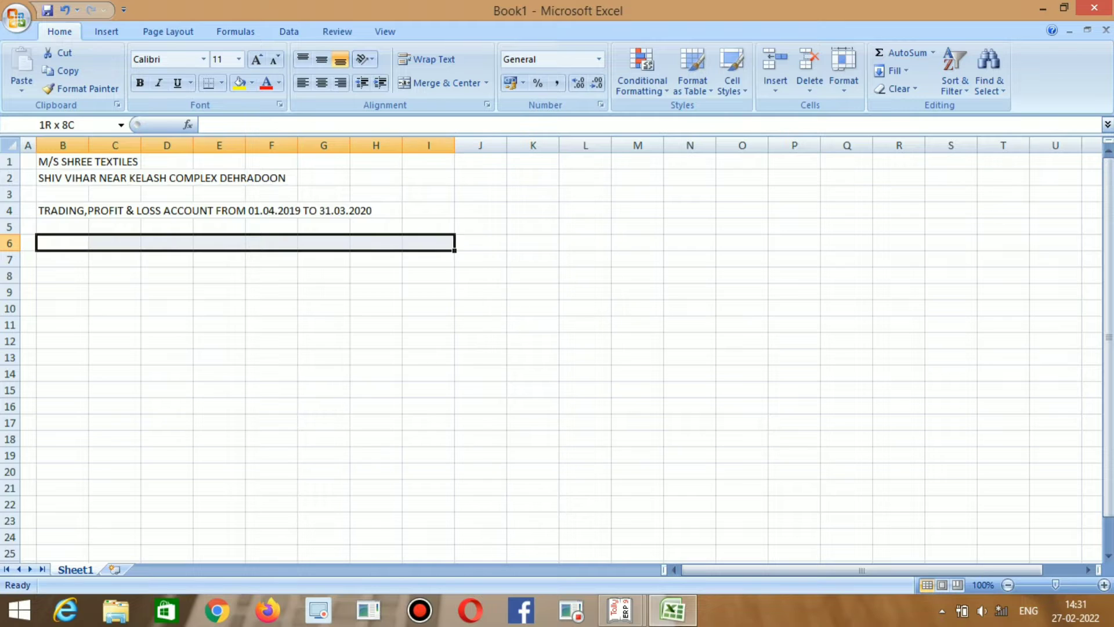
key("shift+Right")
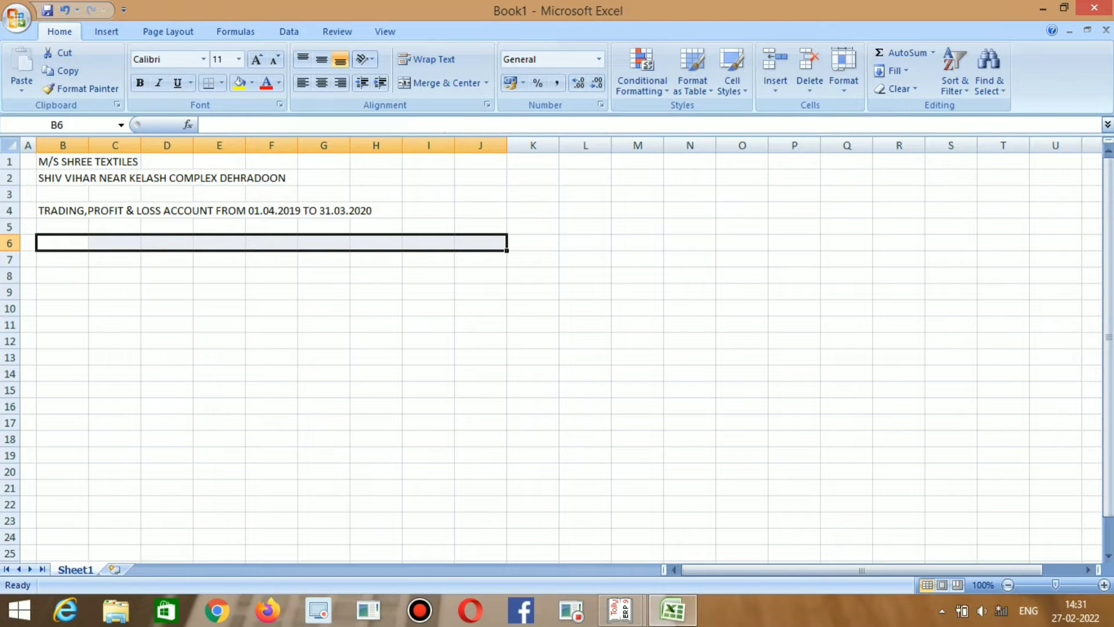
key("ctrl+b")
left_click(221, 83)
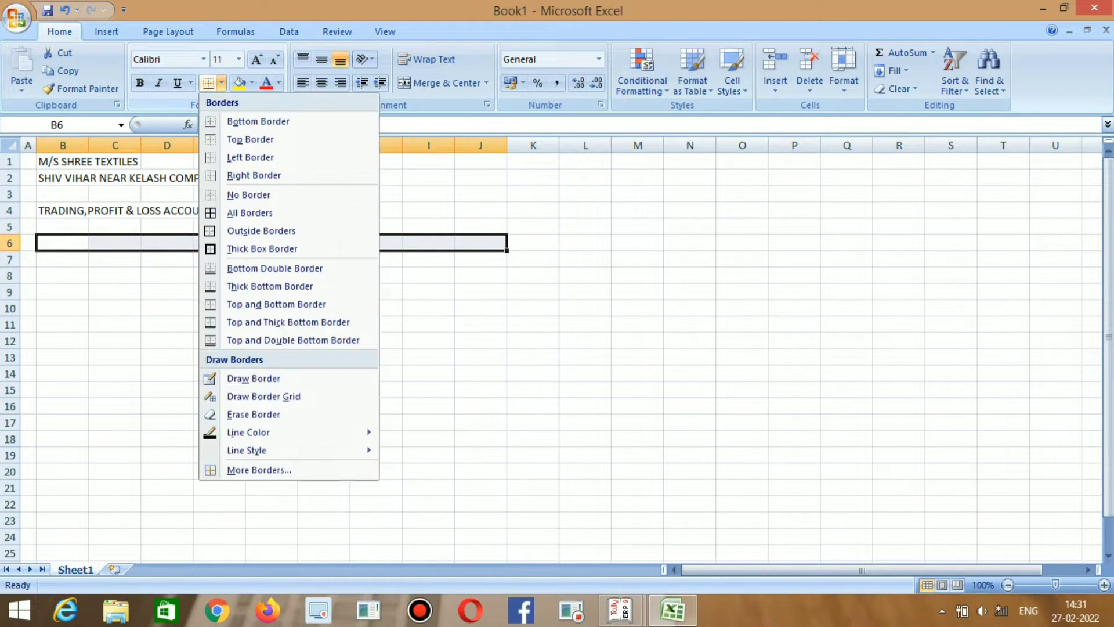
key("Down")
left_click(250, 139)
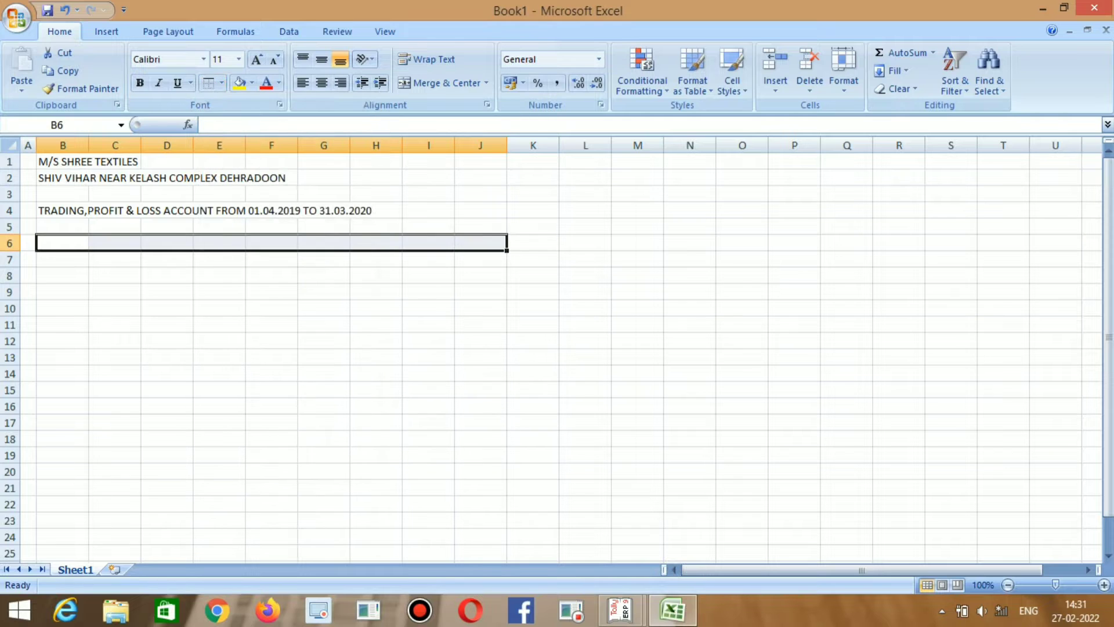
left_click(222, 83)
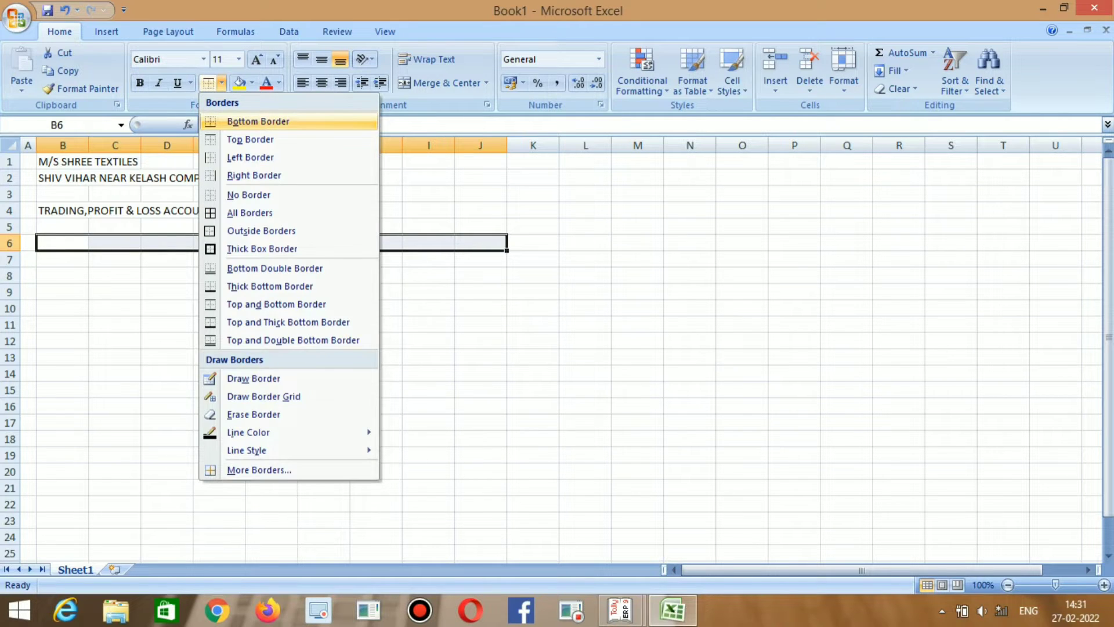
left_click(258, 122)
left_click(63, 243)
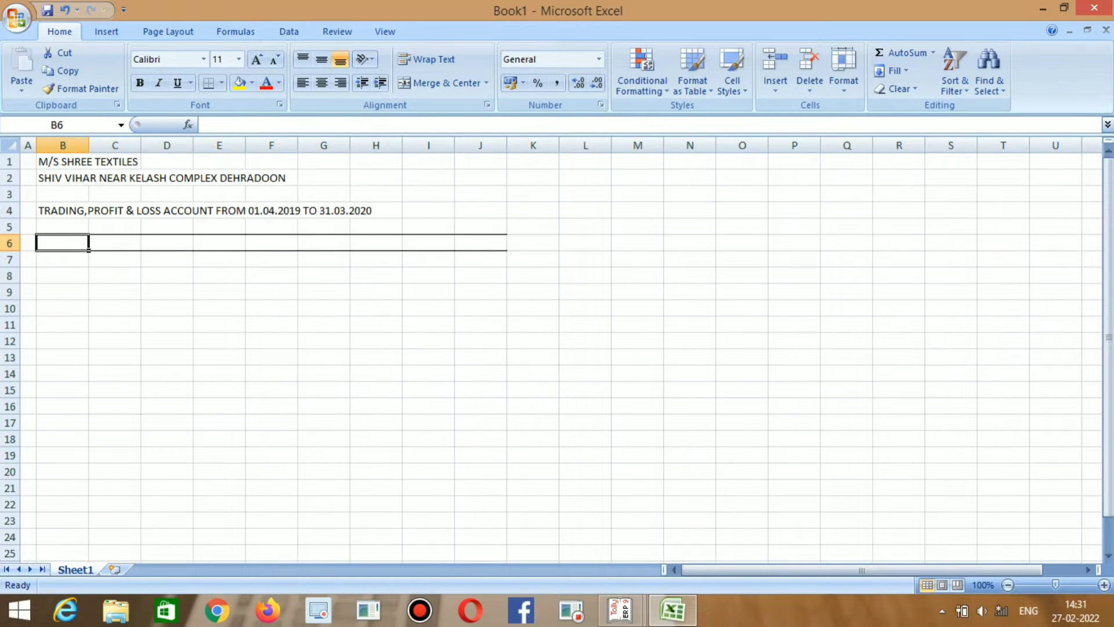
left_click_drag(63, 242, 167, 243)
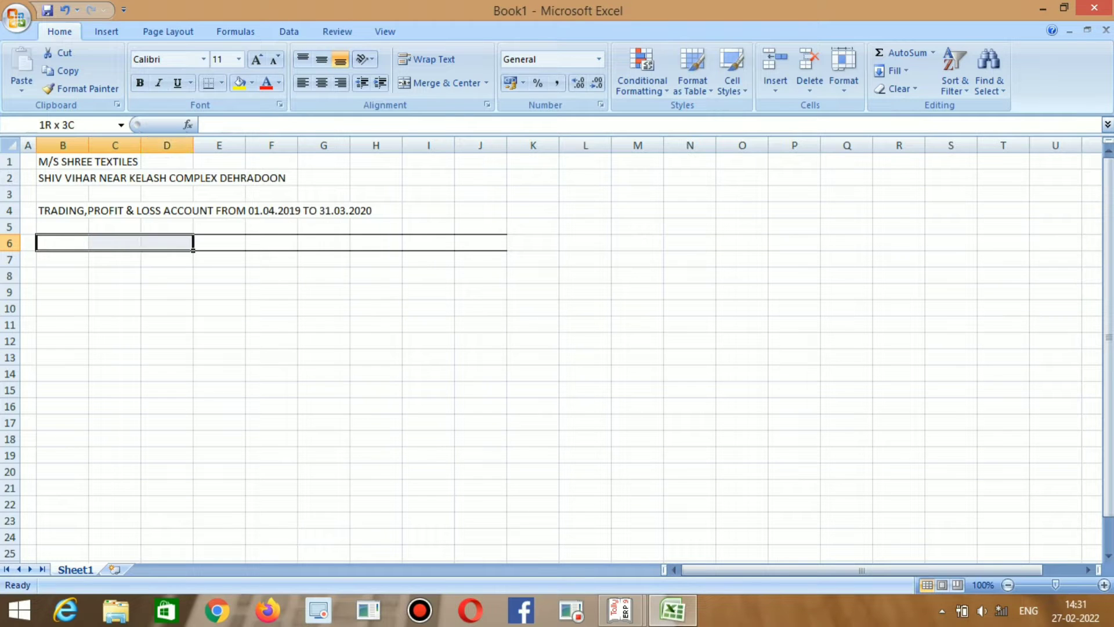
Merge B6:D6 for the left PARTICULAR heading and put AMOUNT in E6.
left_click(441, 83)
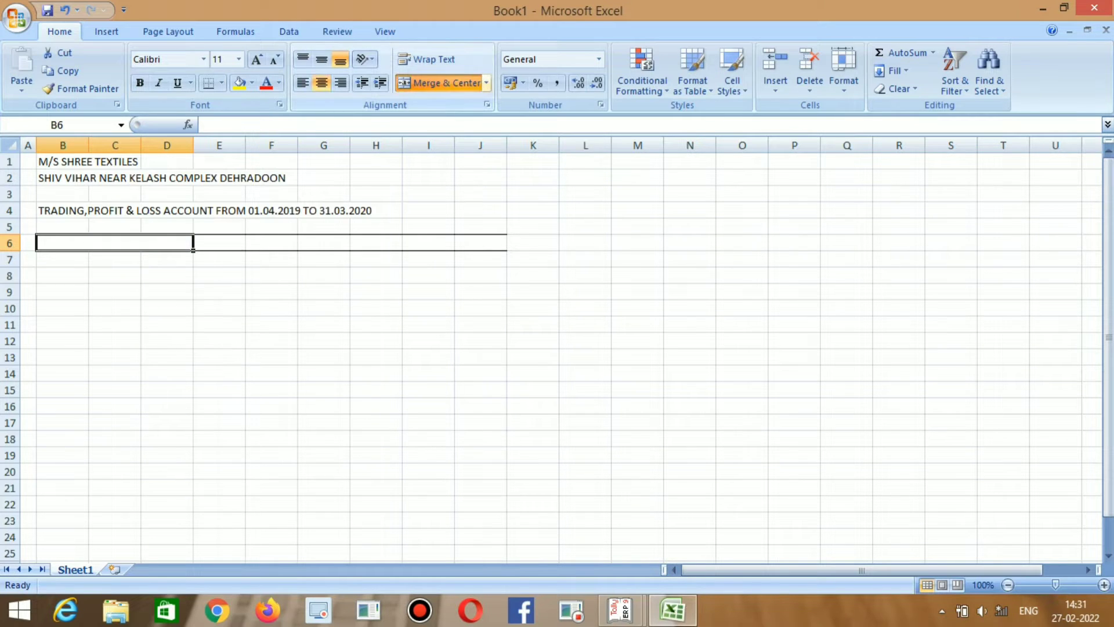
type("PAR")
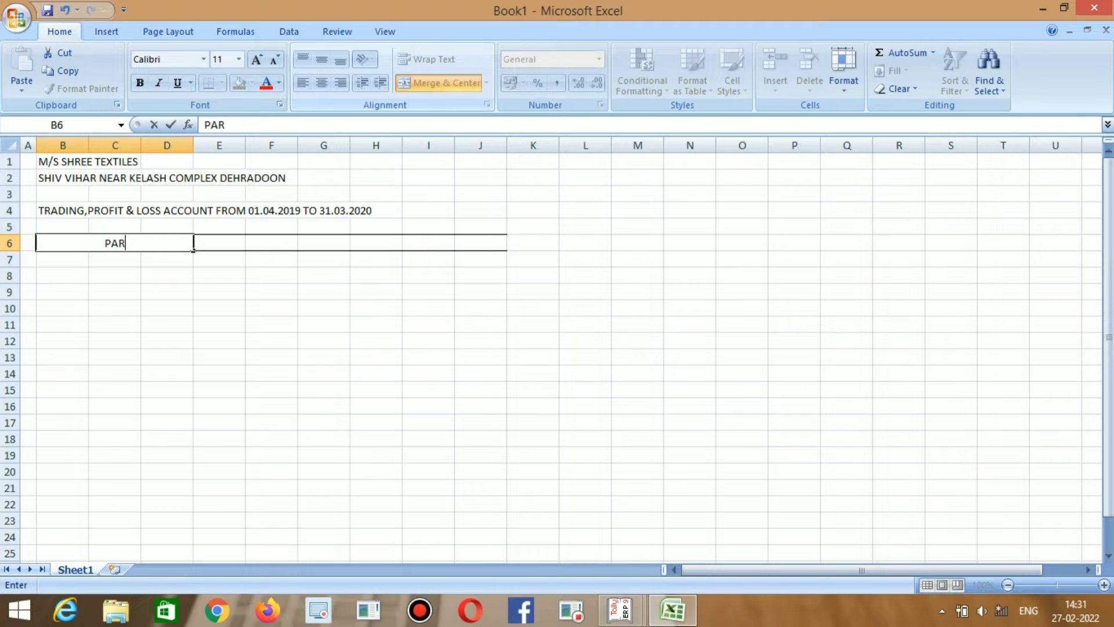
type("TICULAR")
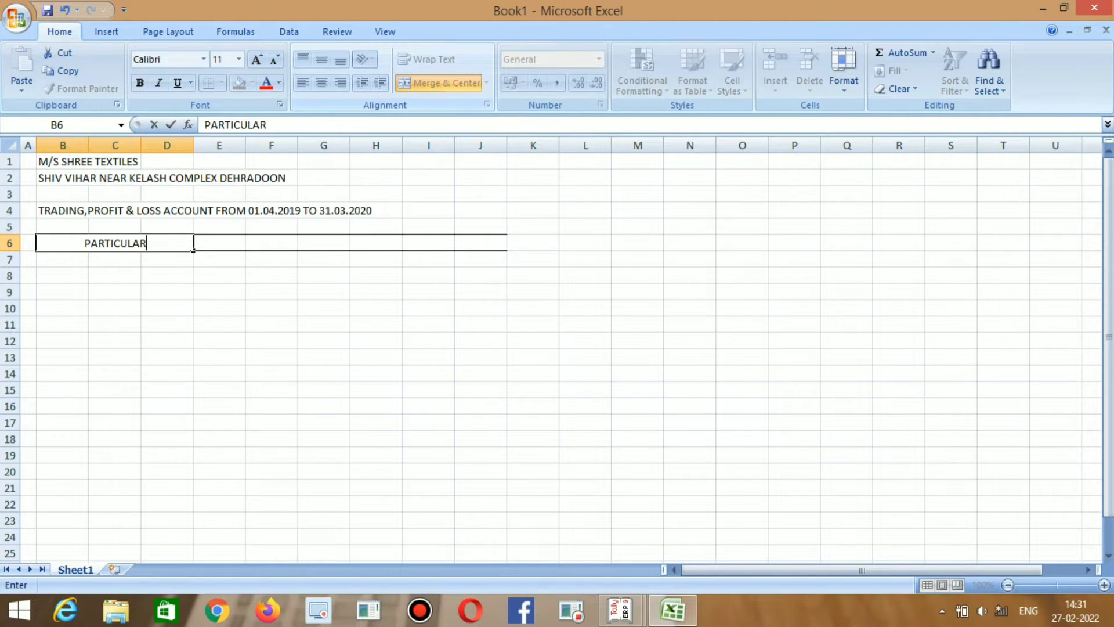
key("Tab")
type("AMOUNT")
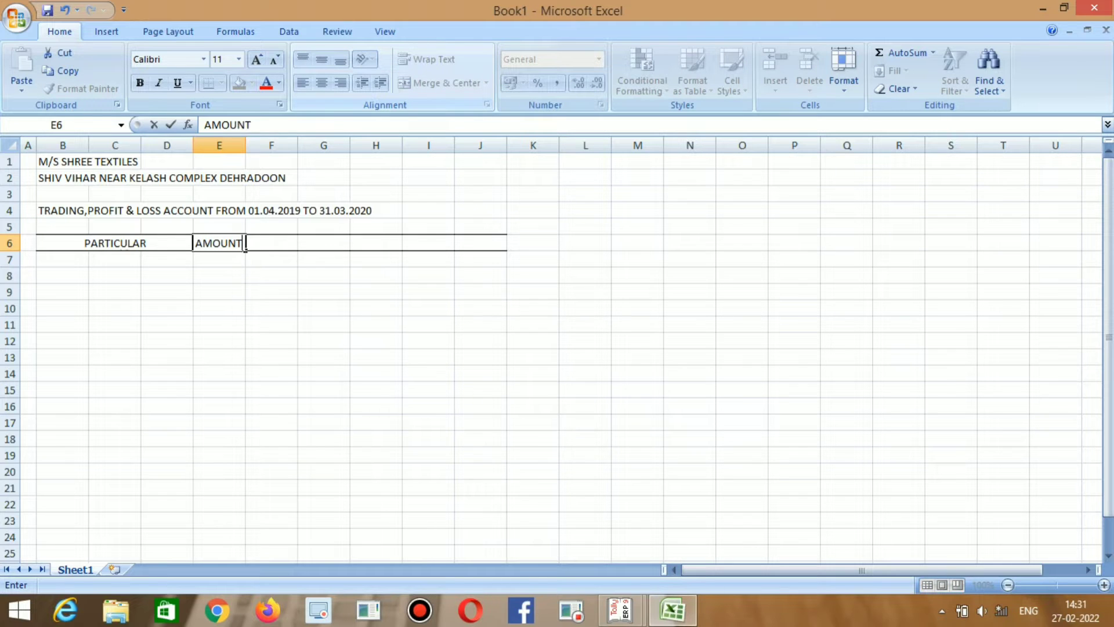
key("Tab")
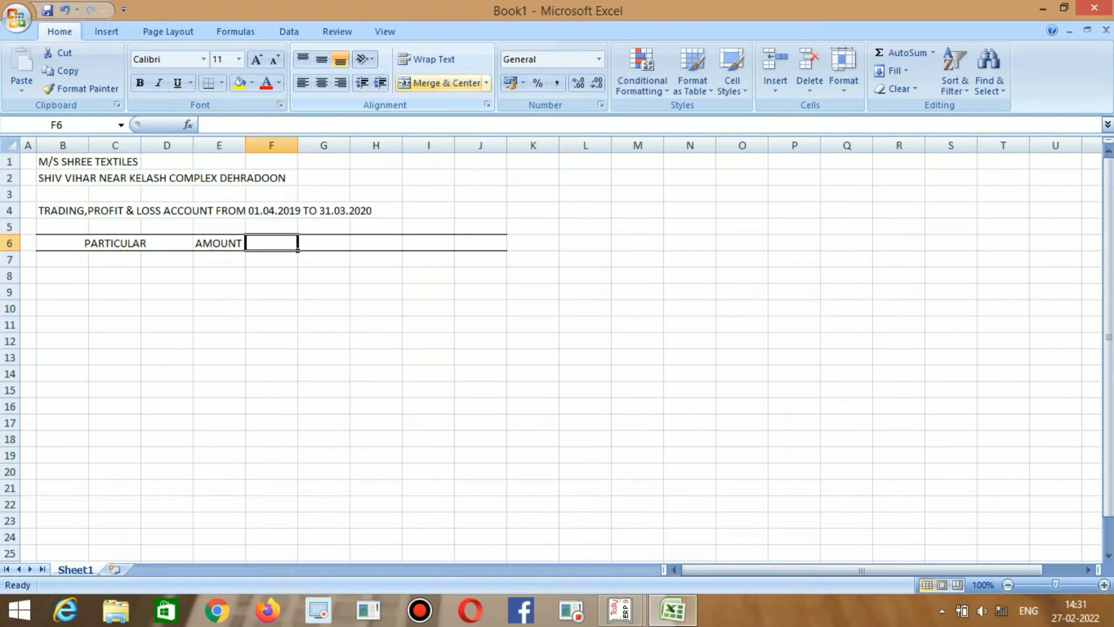
Merge F6:H6 for the right PARTICULAR heading and add AMOUNT in I6.
type("A")
key("BackSpace")
type("A")
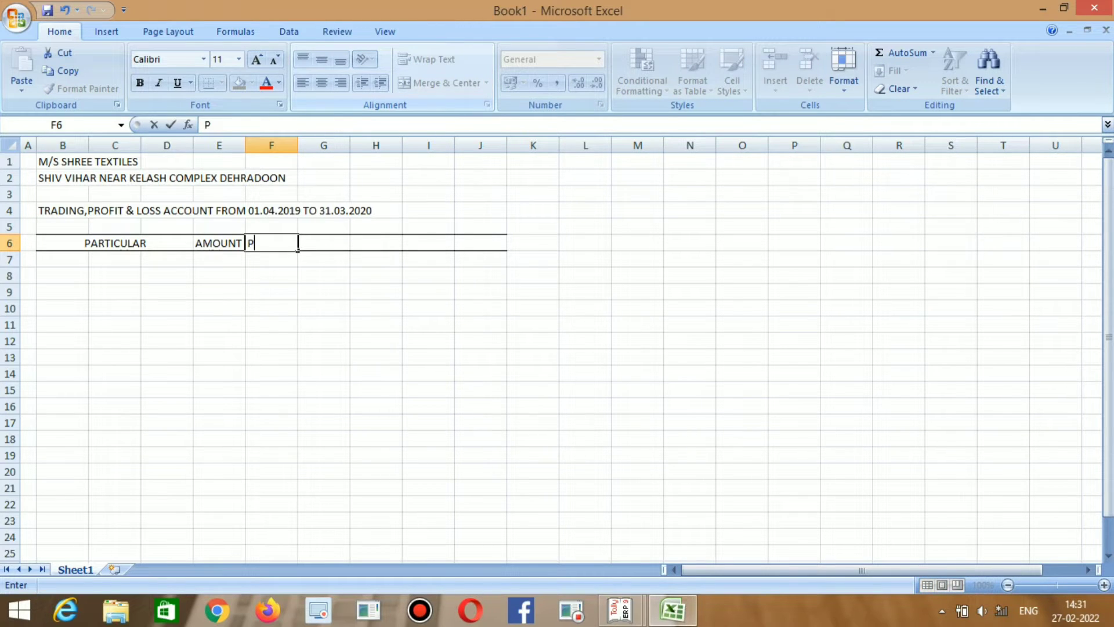
key("BackSpace")
left_click_drag(298, 243, 403, 244)
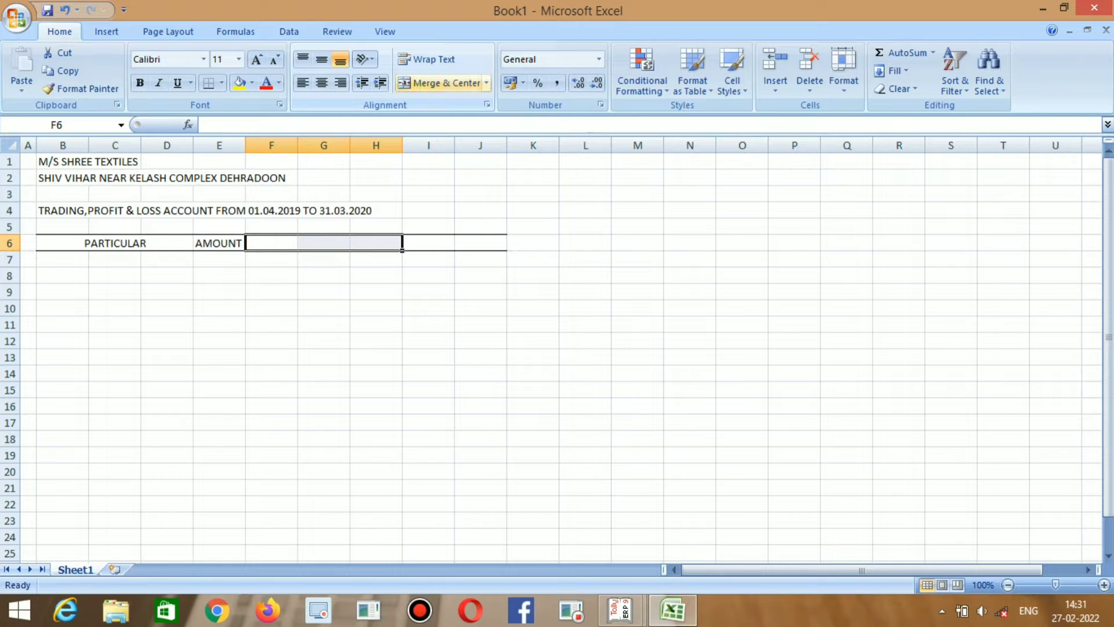
left_click(441, 83)
type("PA")
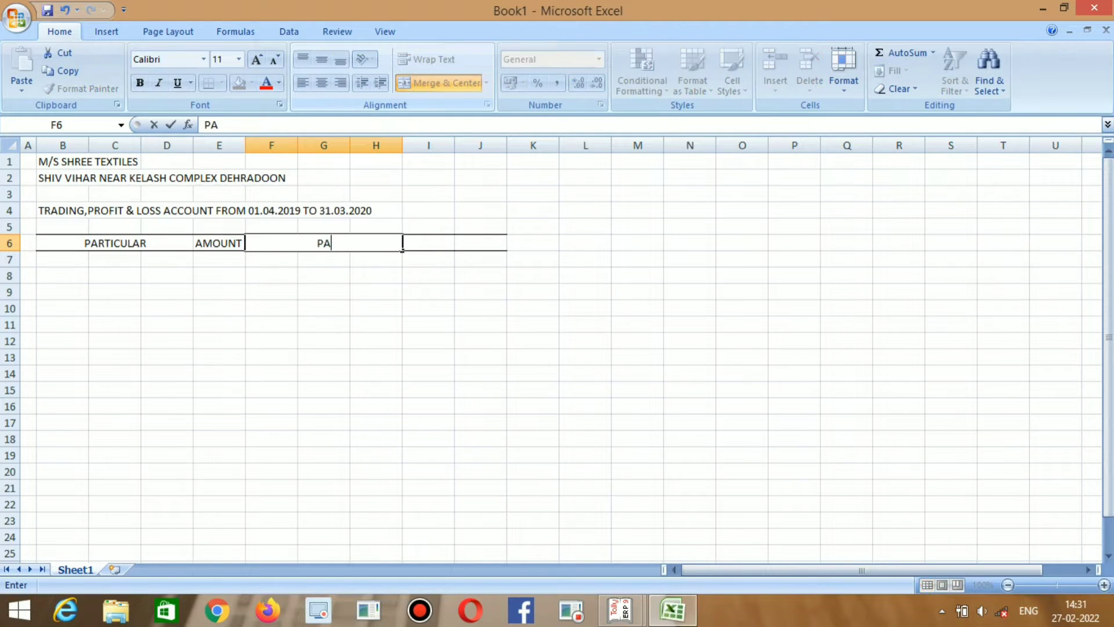
type("RTICULAR")
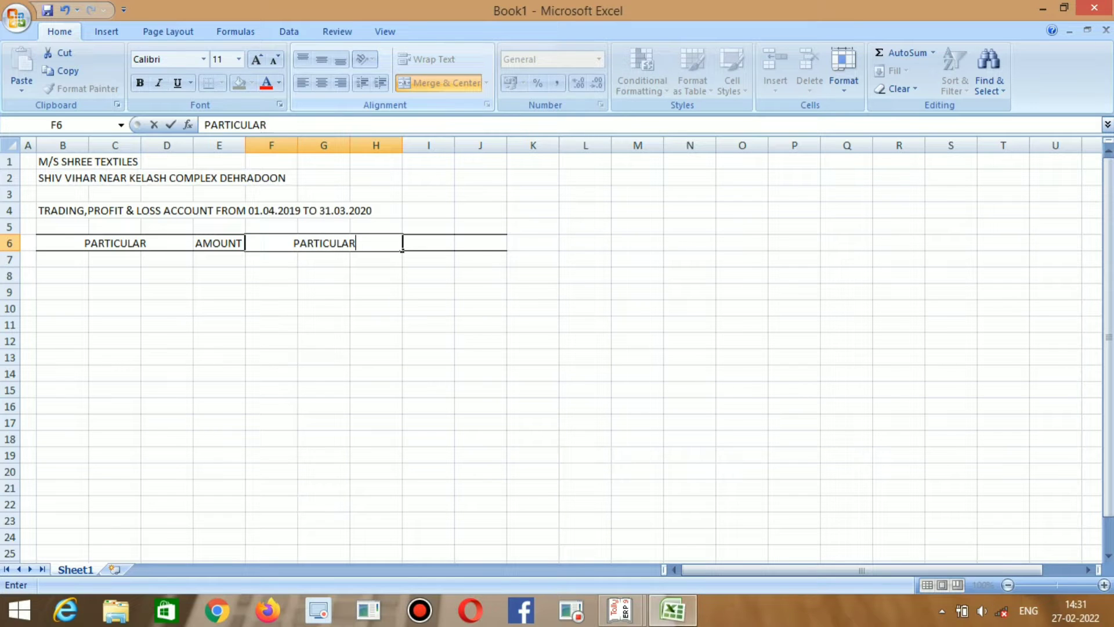
key("Tab")
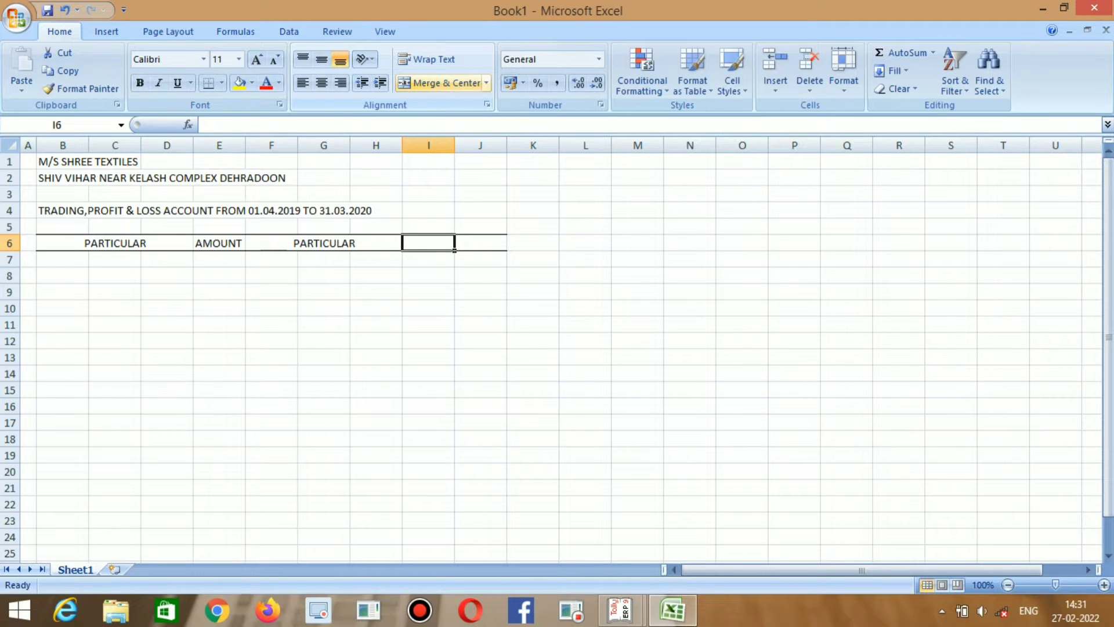
type("AMOUNT")
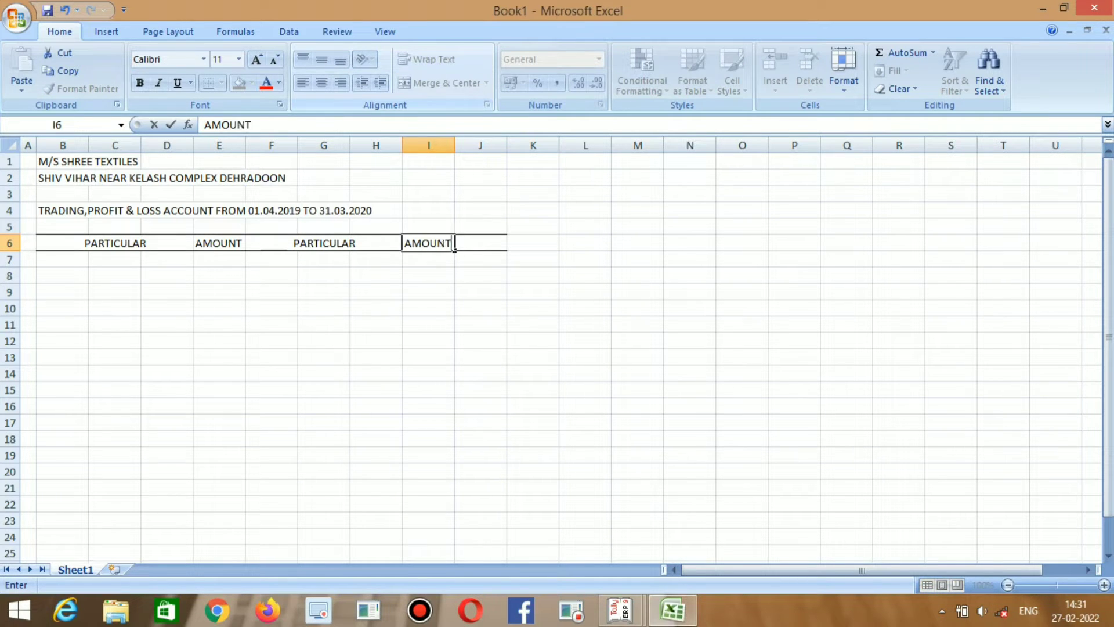
key("Tab")
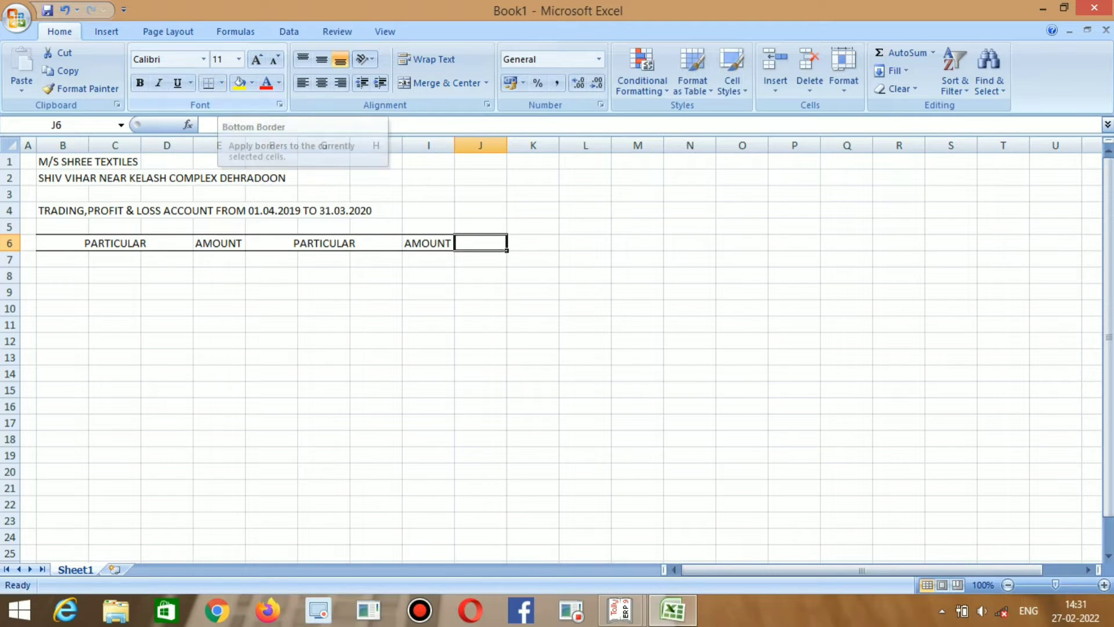
Delete column J to remove its stray border.
left_click(481, 146)
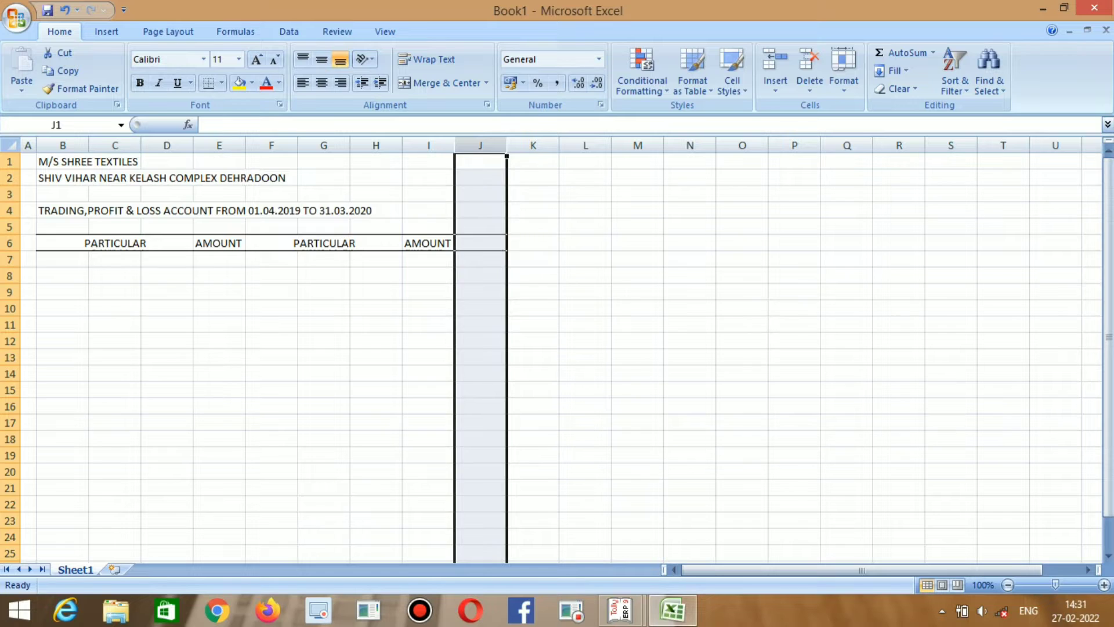
key("ctrl+minus")
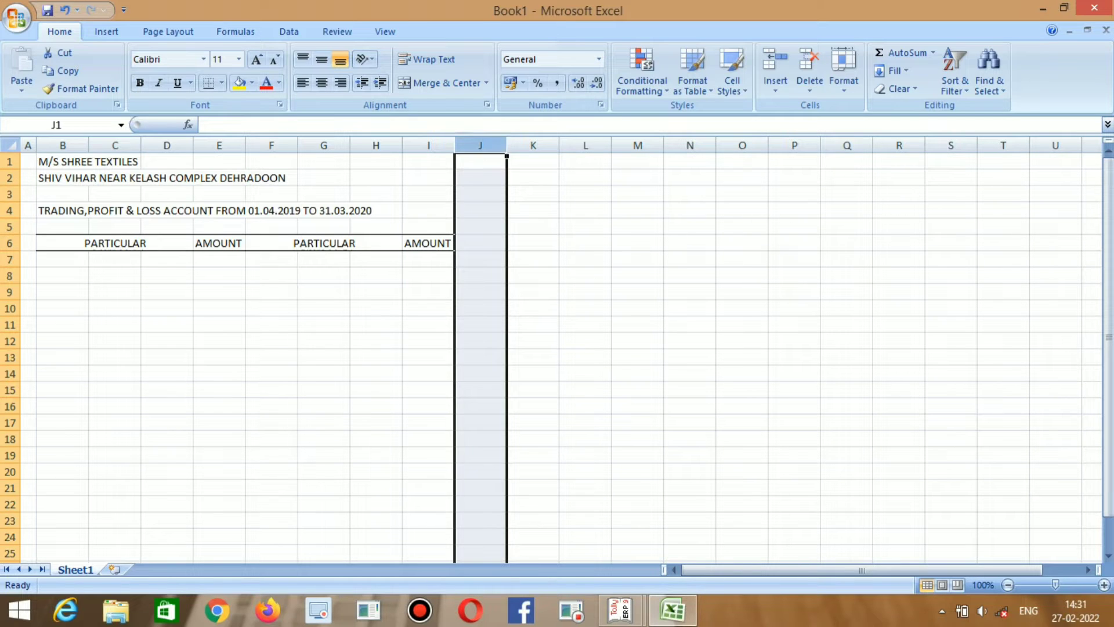
left_click(167, 292)
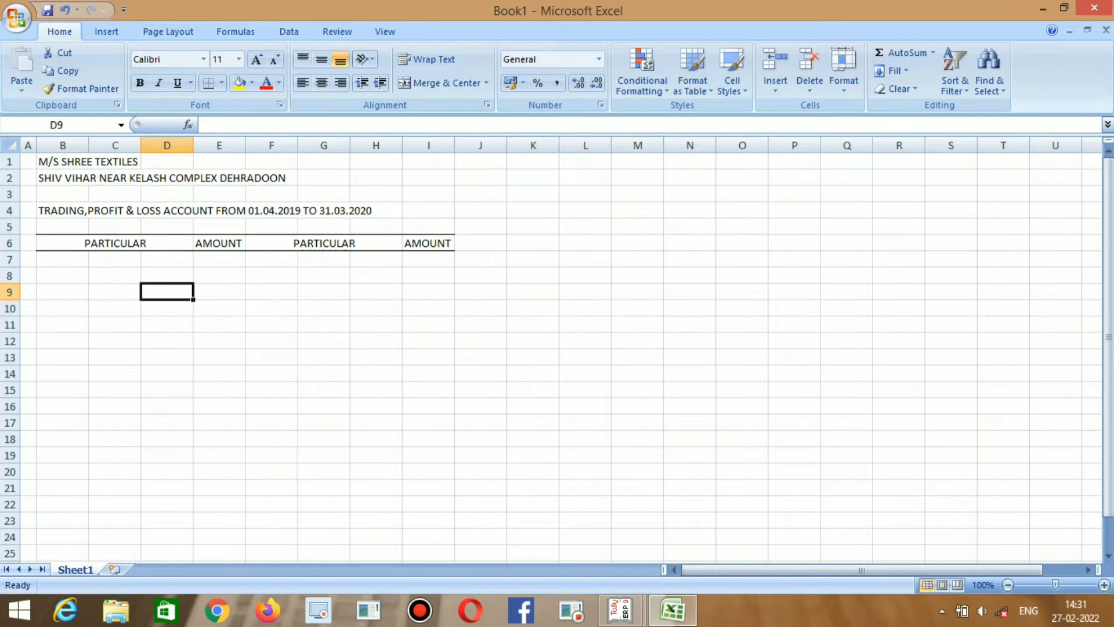
Left-align both PARTICULAR headings in B6 and F6.
key("Left")
key("Left")
key("Up")
key("Up")
key("Up")
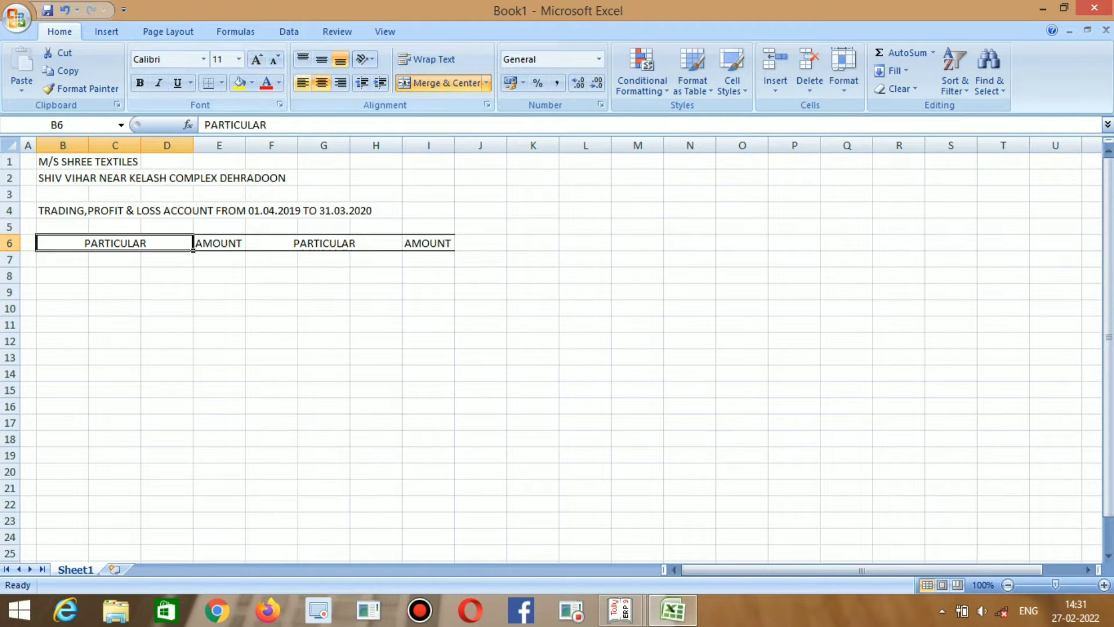
left_click(303, 83)
key("Right")
key("Right")
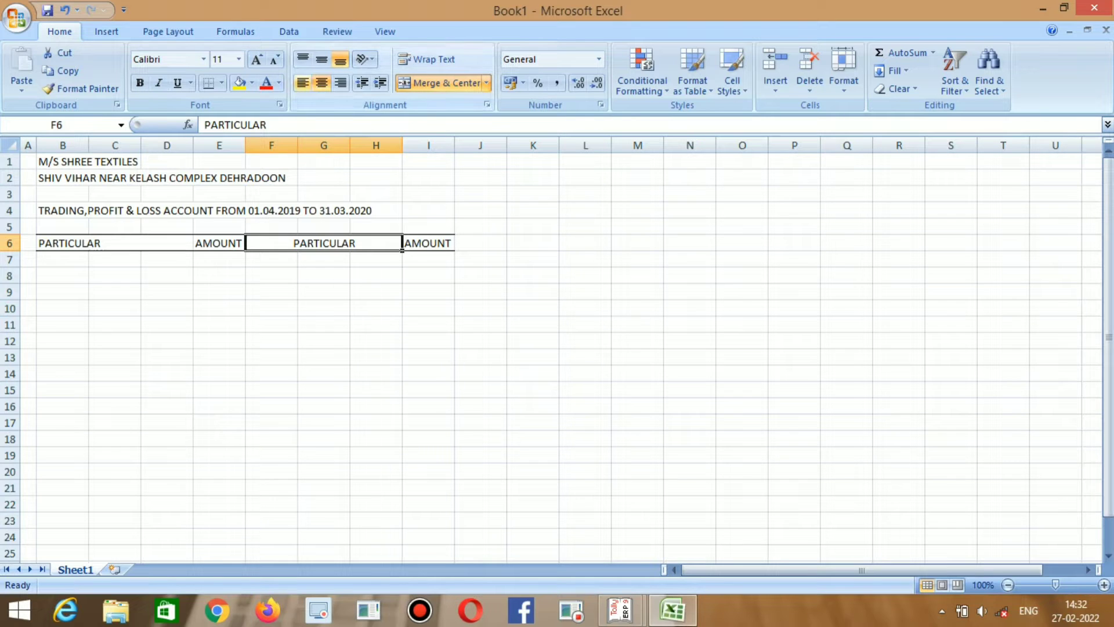
left_click(303, 83)
Bold the heading block B1:I6, from the firm name to the column headers.
left_click(115, 243)
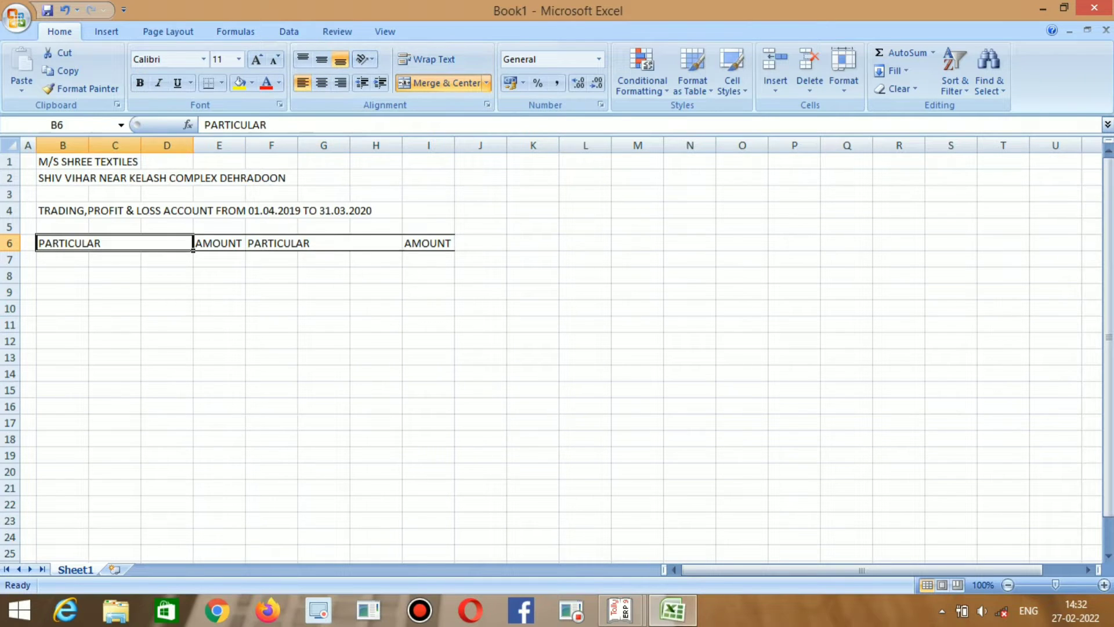
left_click(115, 162)
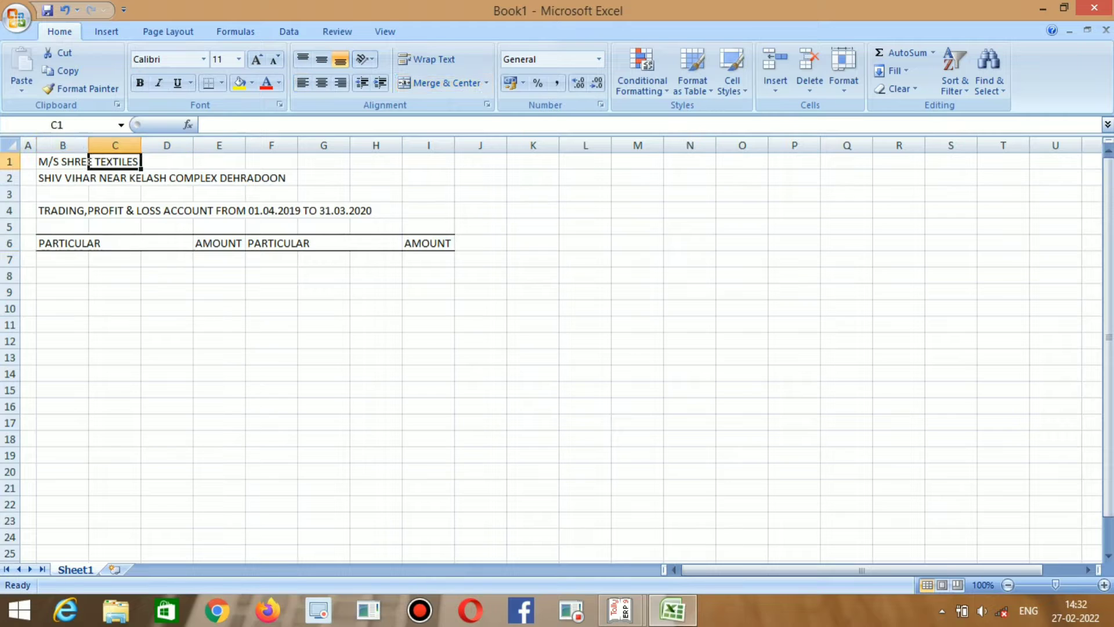
left_click(62, 162)
left_click_drag(88, 162, 435, 246)
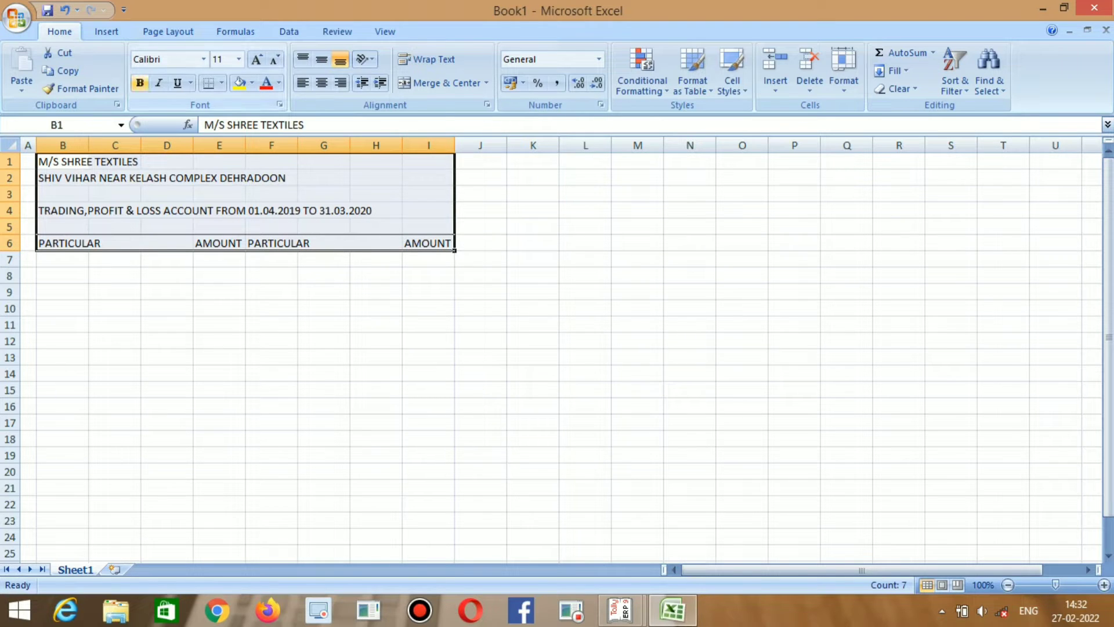
left_click(139, 82)
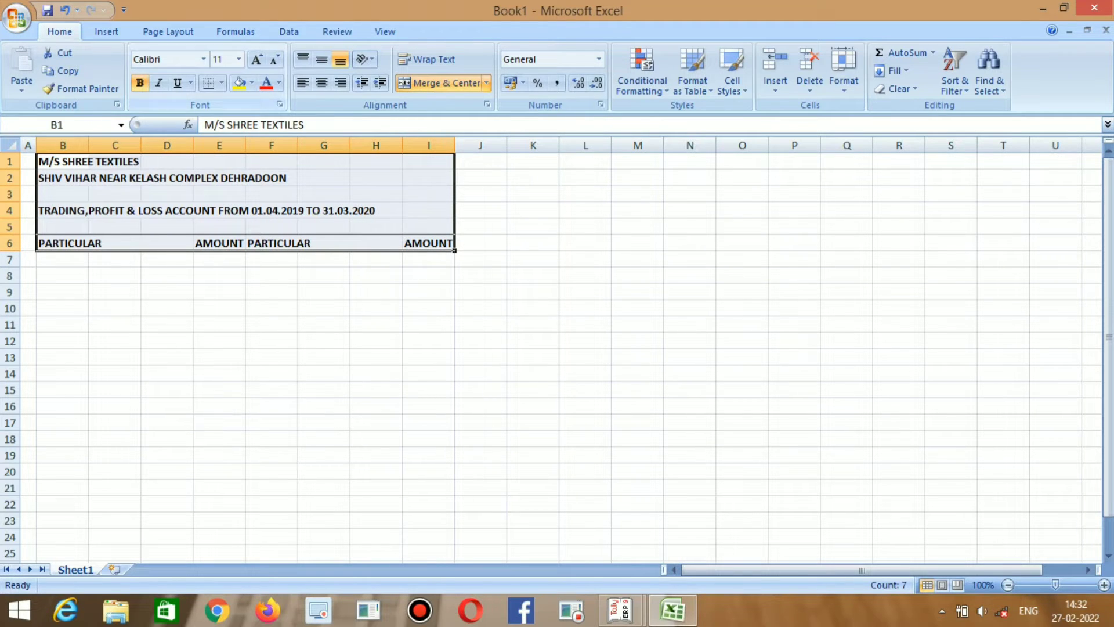
left_click(115, 259)
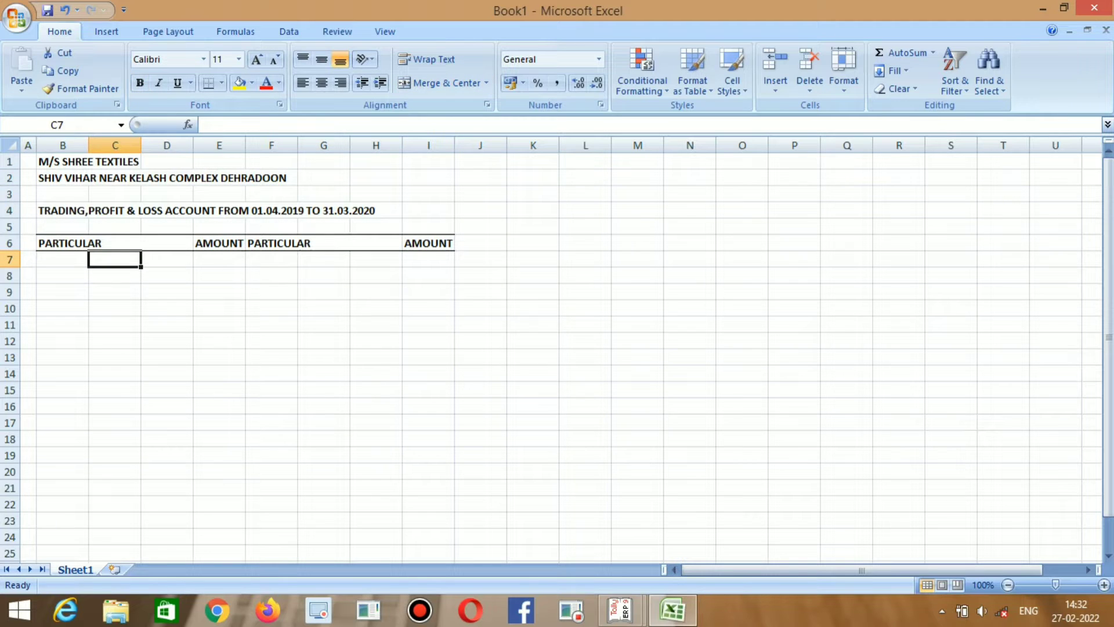
key("Left")
List TO OPENING STOCK, TO PURCHASE and TO GROSS PROFIT in B8:B10.
key("Down")
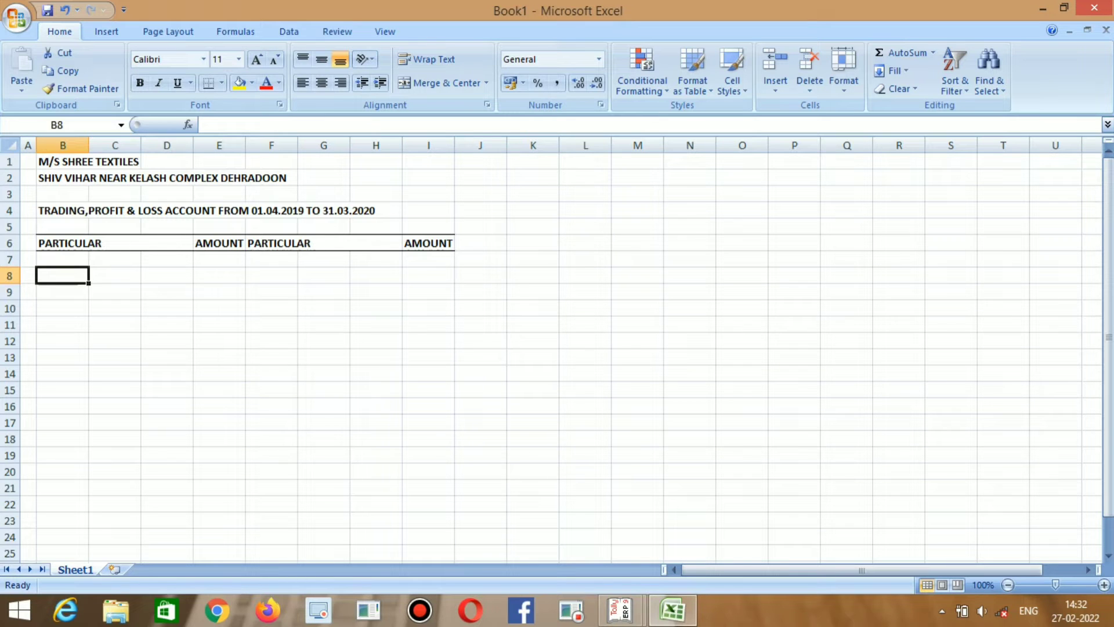
type("T")
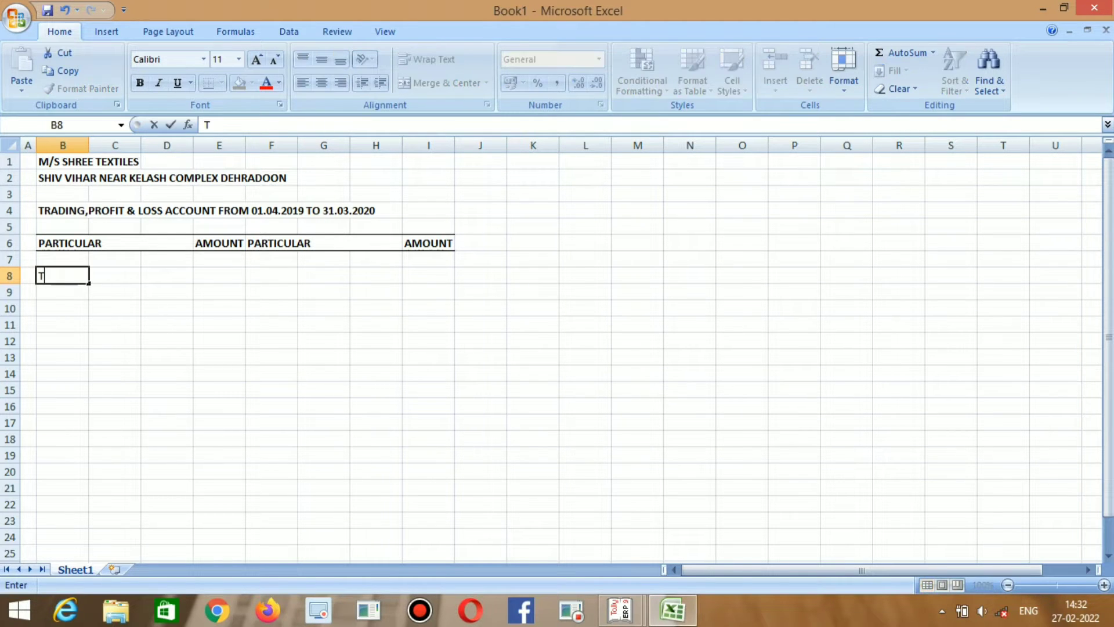
type("O OPENING STOCK")
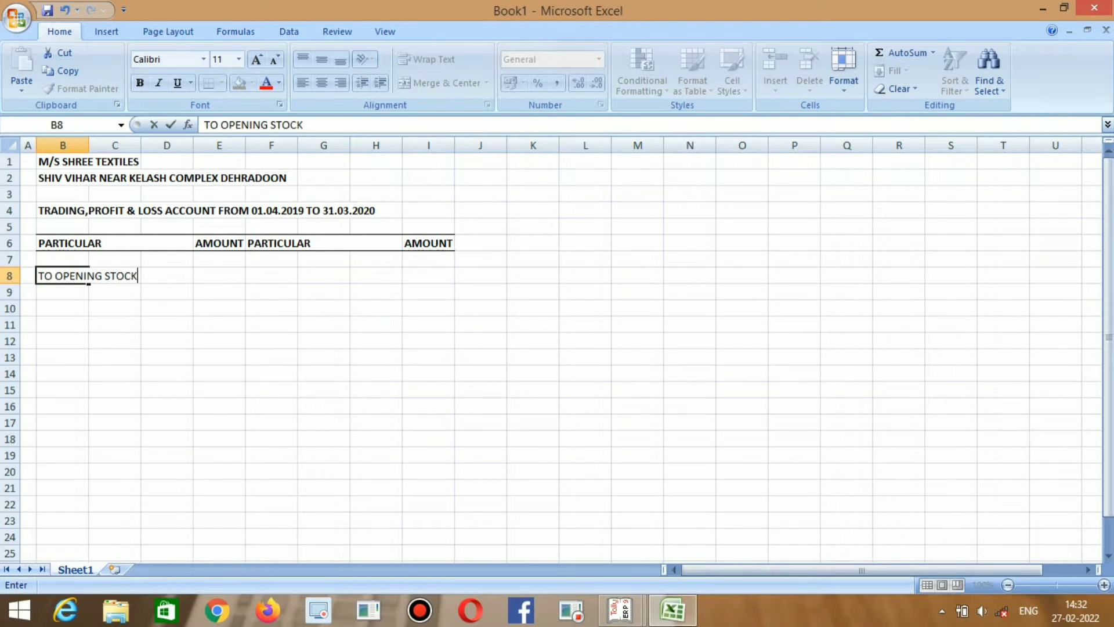
key("Return")
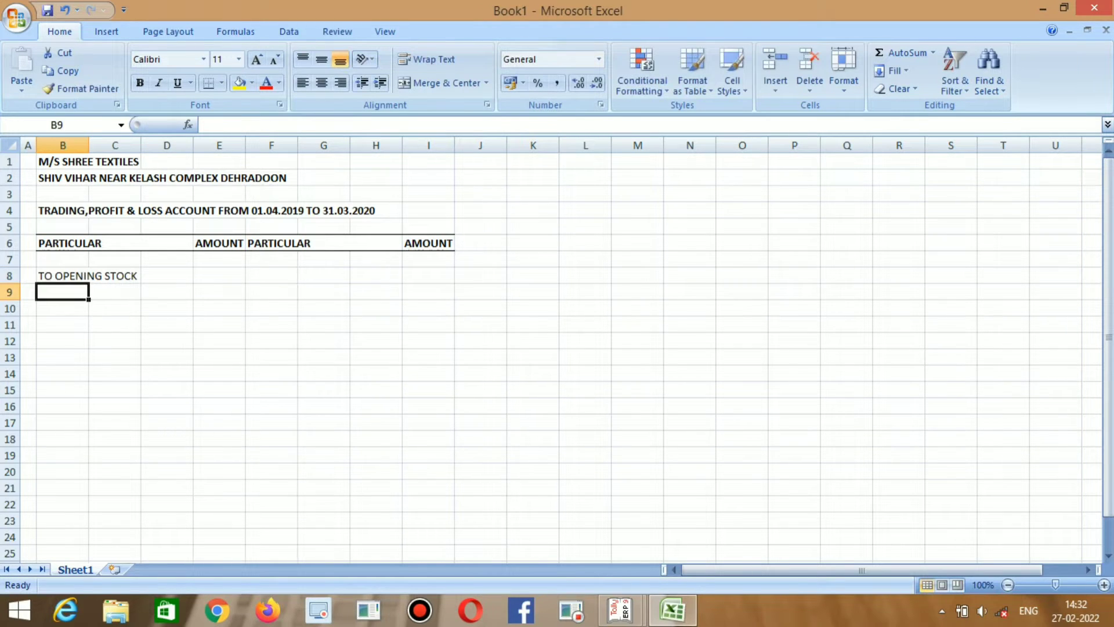
type("TO PUR")
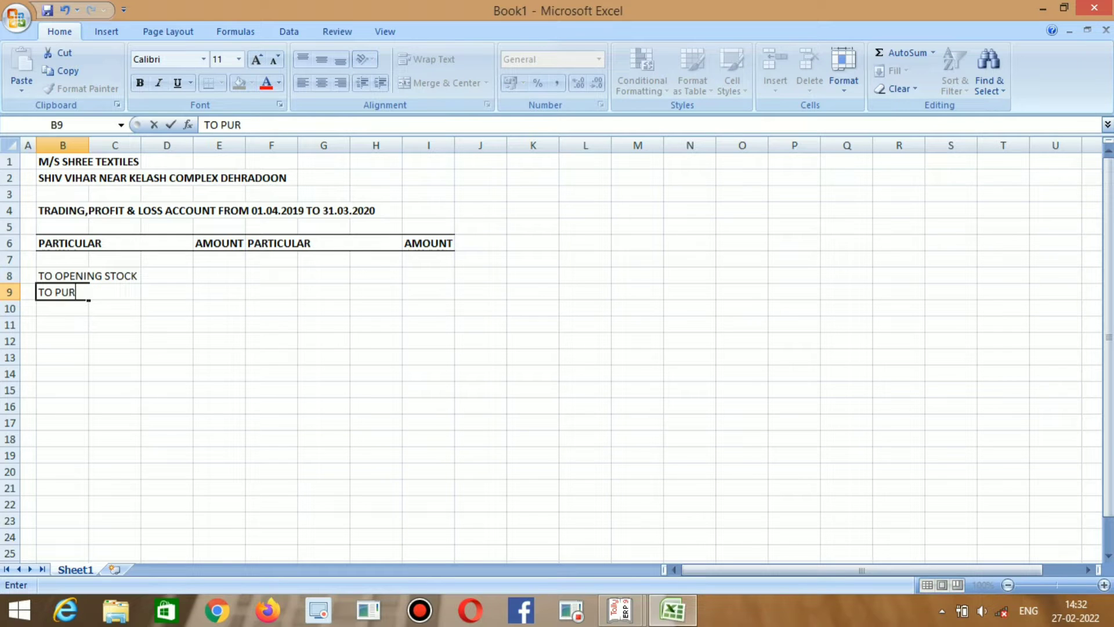
type("CHASE")
key("Return")
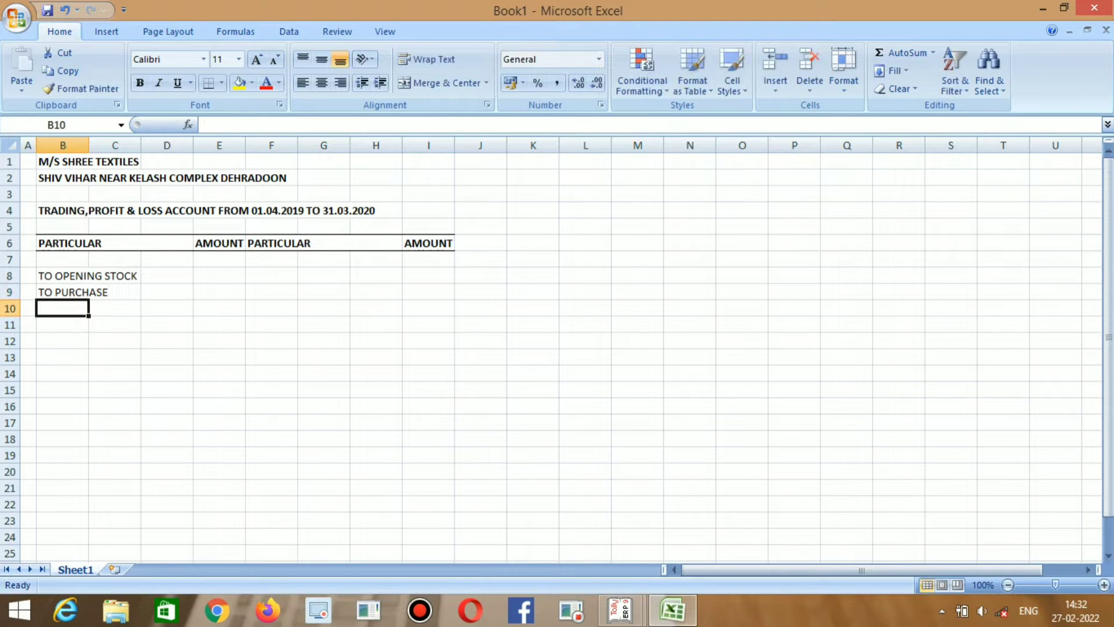
type("TO GR")
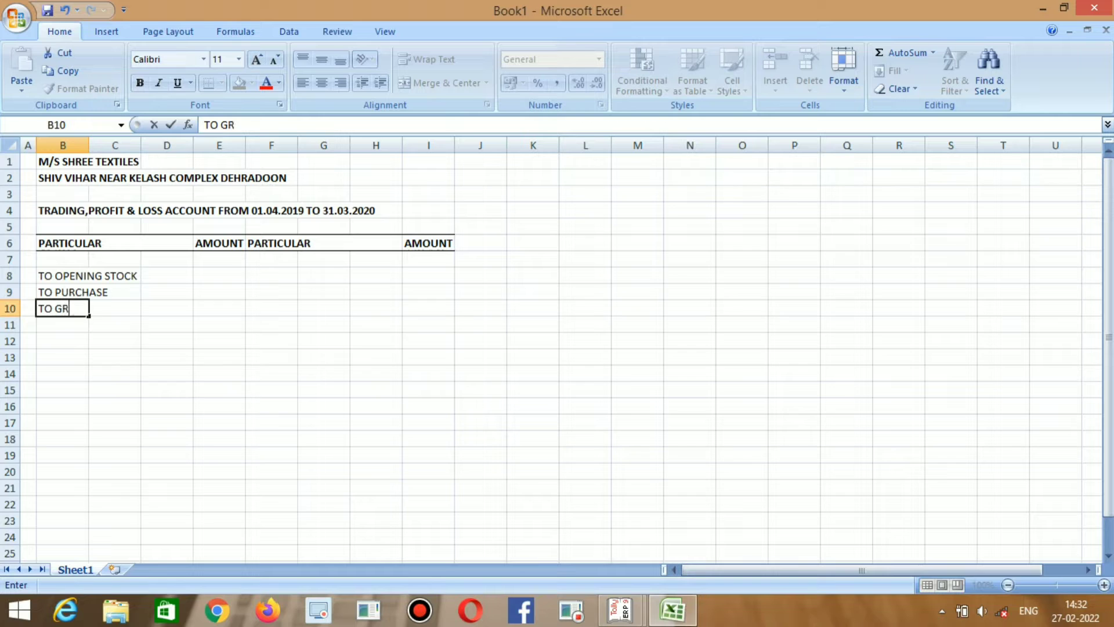
type("OSS PROFIT")
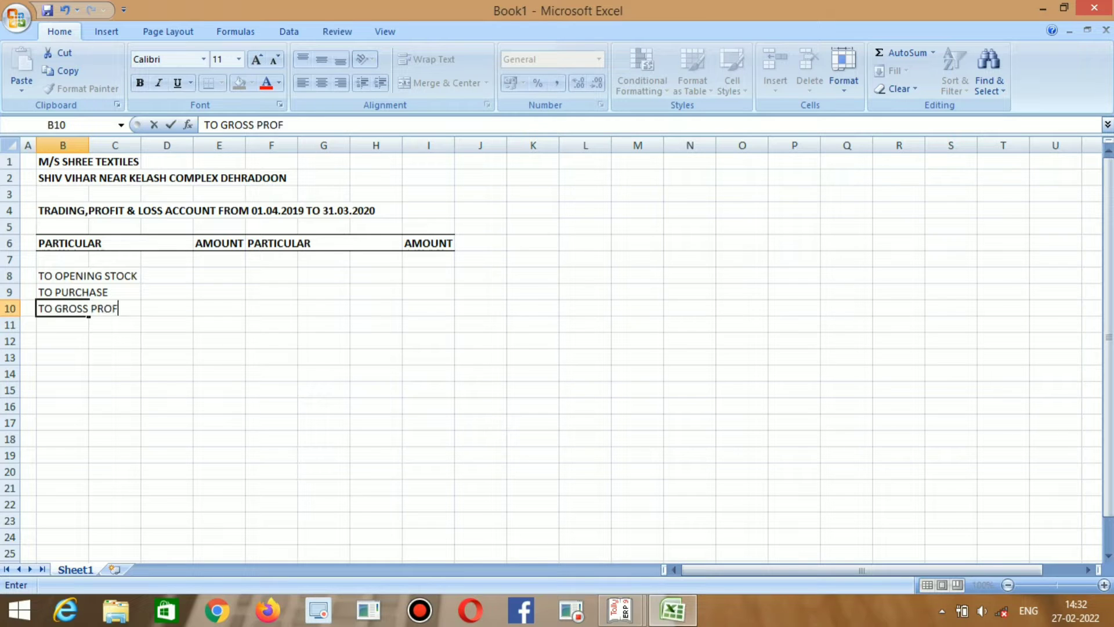
key("Right")
key("Right")
key("Right")
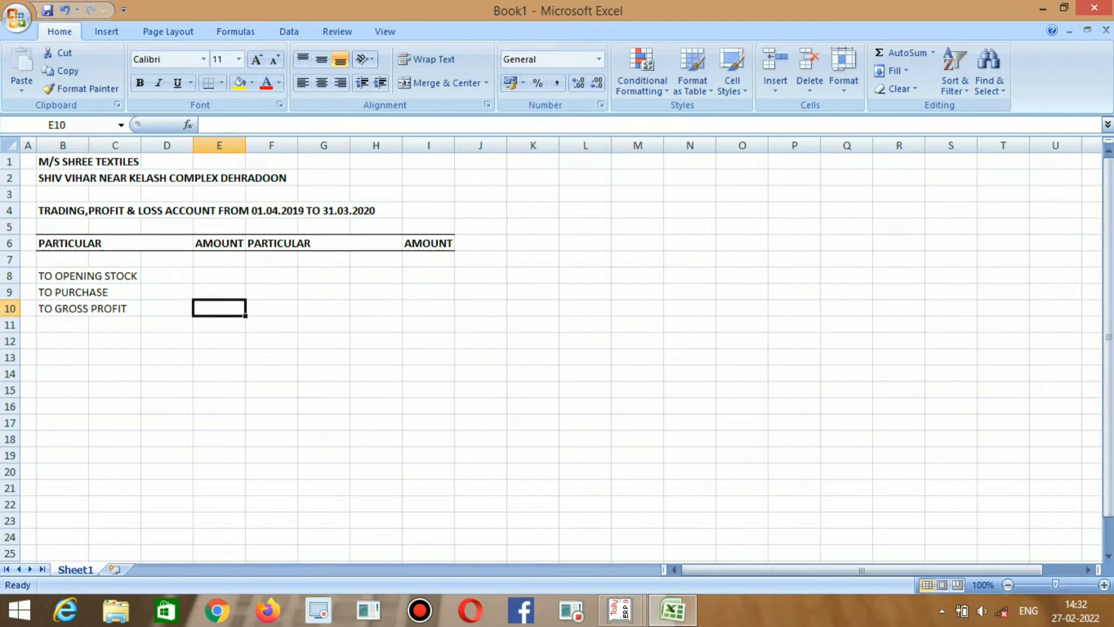
Enter the credit items BY SALES and BY CLOSING STOCK in F8:F9.
key("Right")
key("Up")
key("Up")
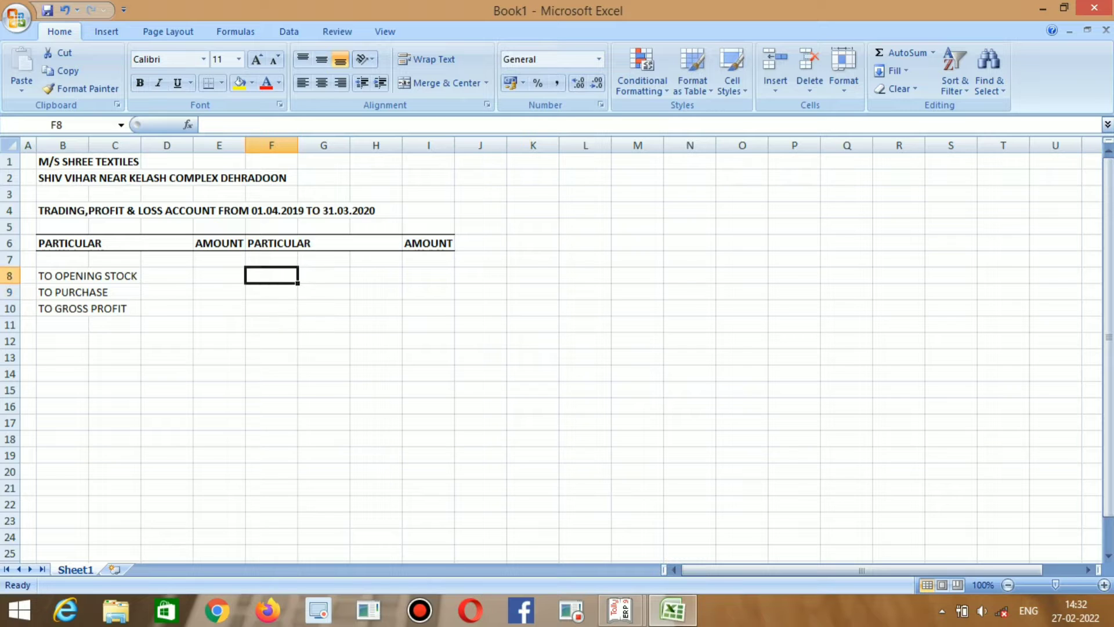
type("BY SALES")
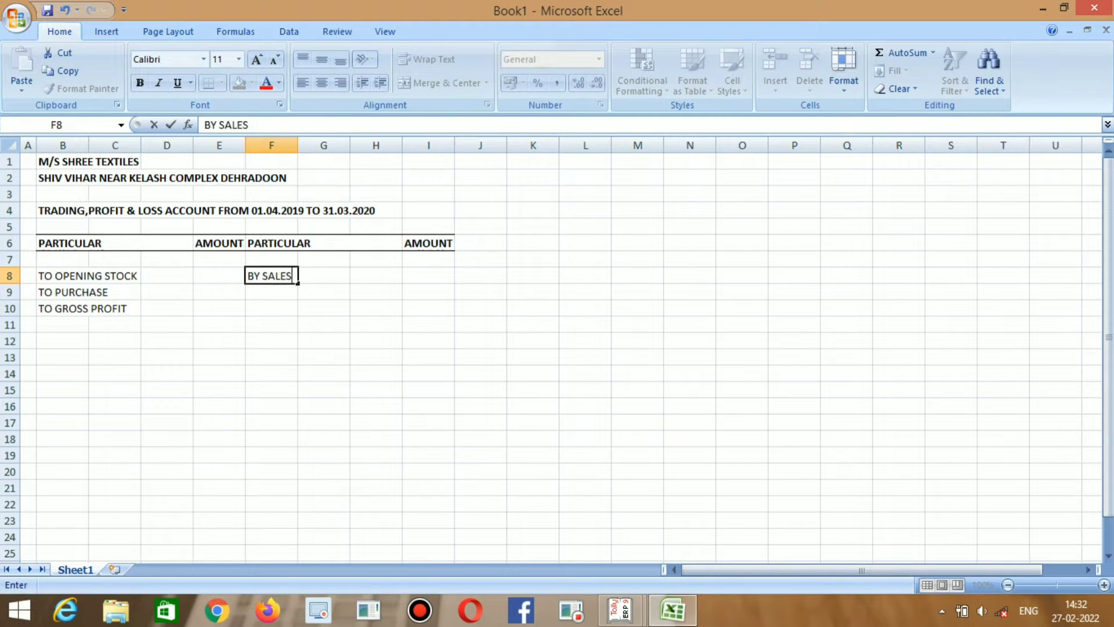
key("Return")
type("BY S")
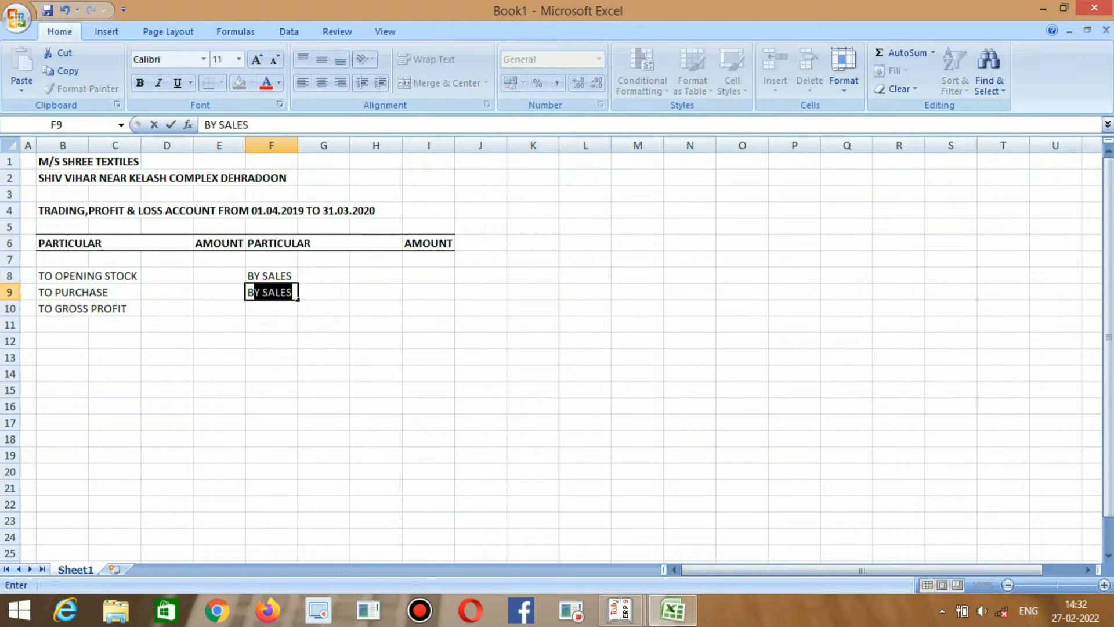
key("BackSpace")
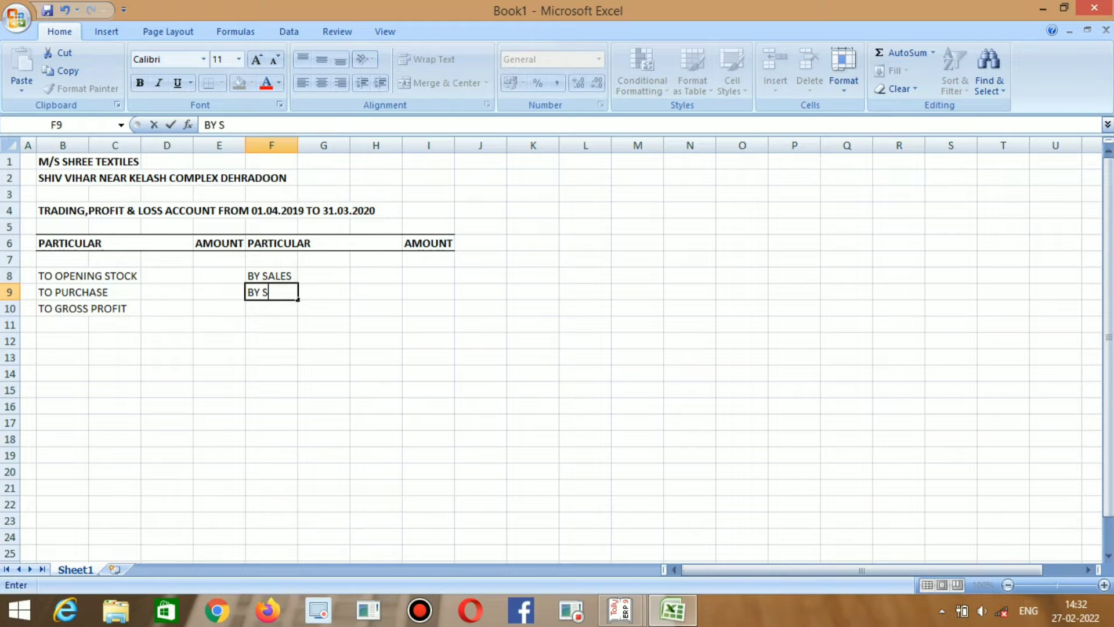
key("BackSpace")
type("CO")
key("BackSpace")
type("LOSING STOCK")
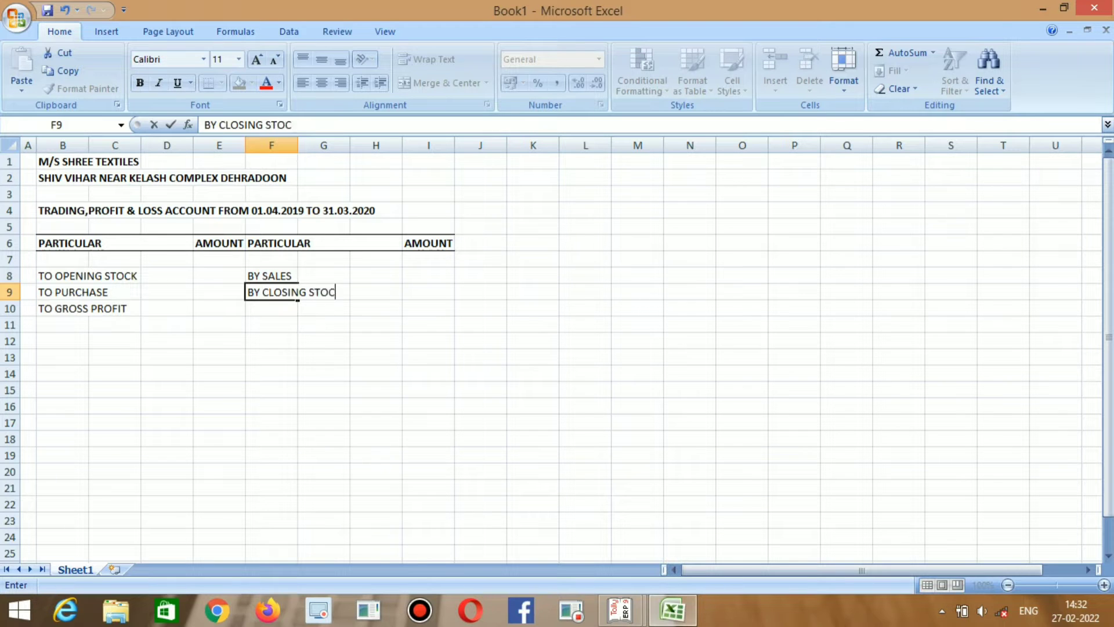
key("Return")
key("Left")
key("Left")
key("Left")
key("Left")
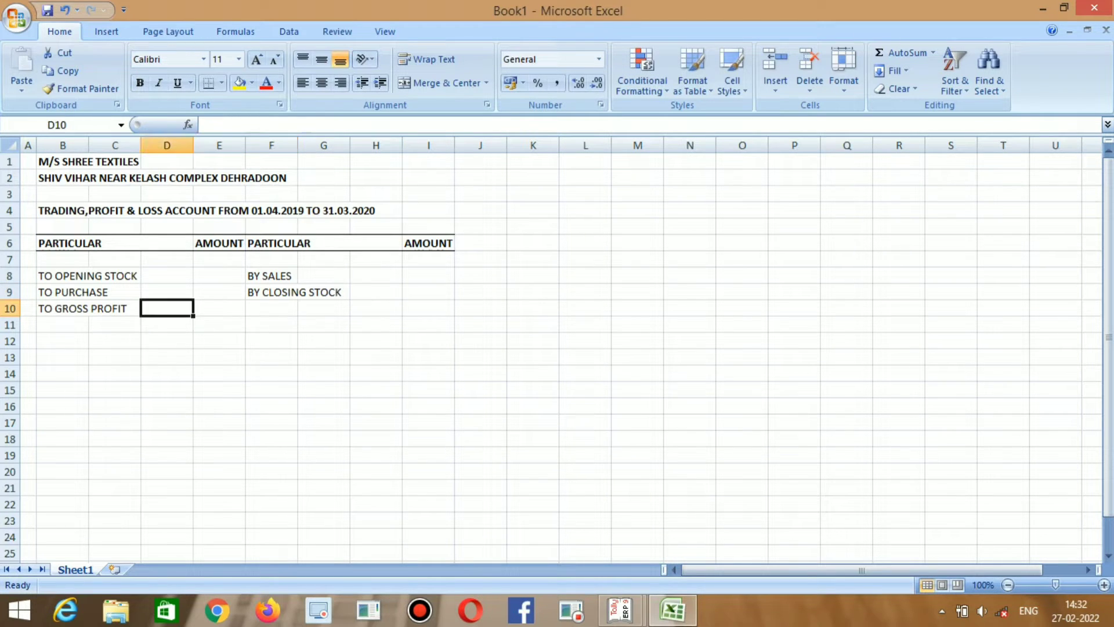
key("Down")
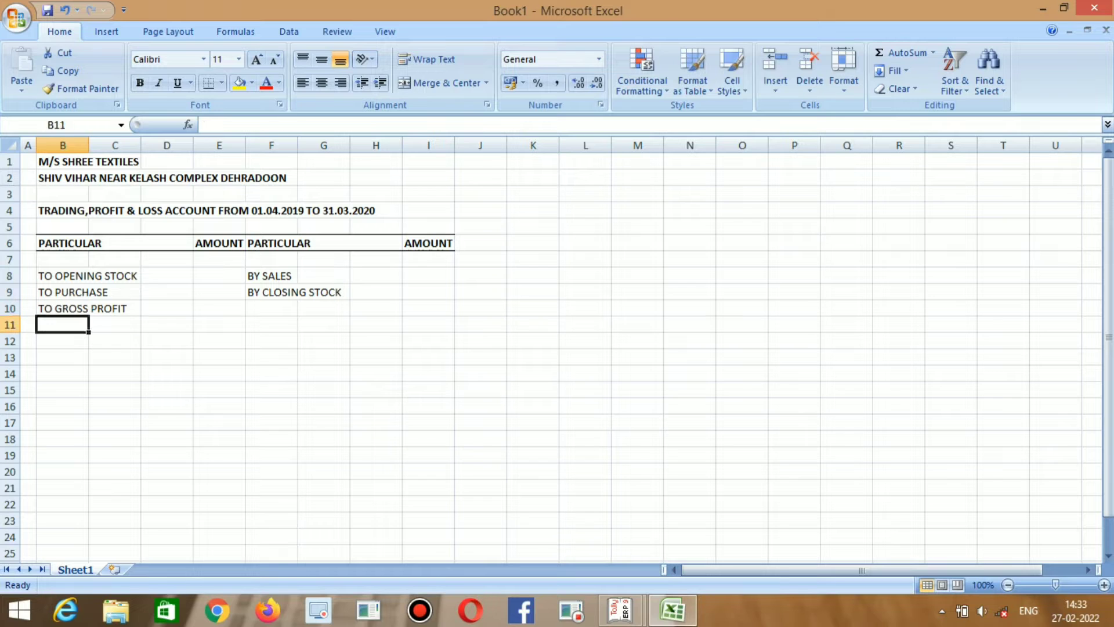
key("Down")
key("shift+Right")
key("shift+Right")
key("shift+Right")
key("shift+Right")
key("shift+Right")
key("shift+Right")
key("shift+Right")
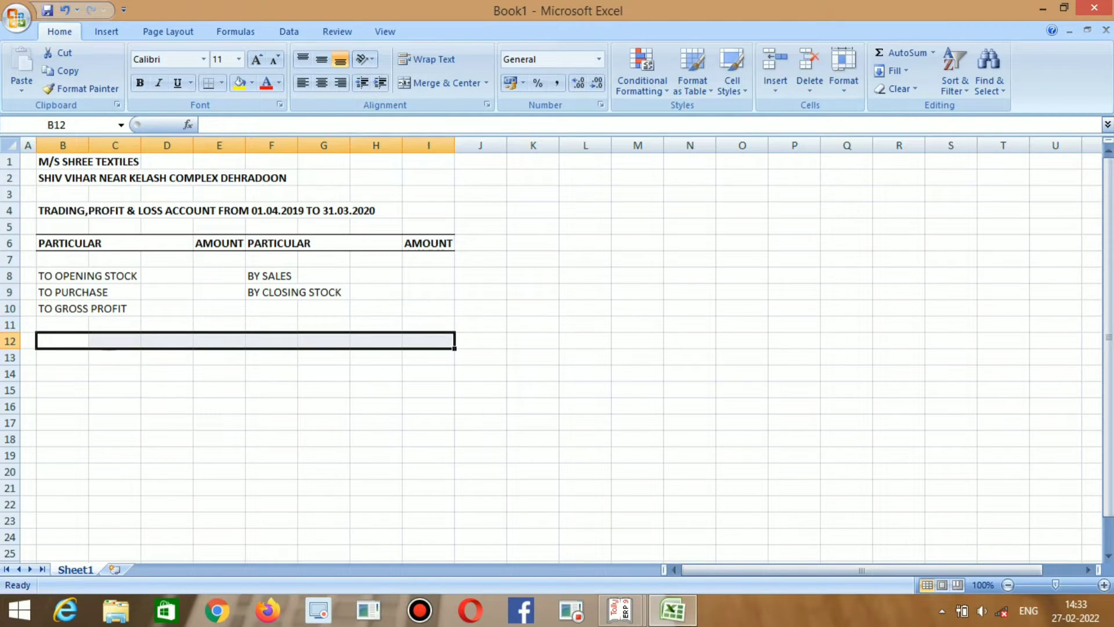
Apply top and bottom borders across row 12 from B to I.
left_click(221, 82)
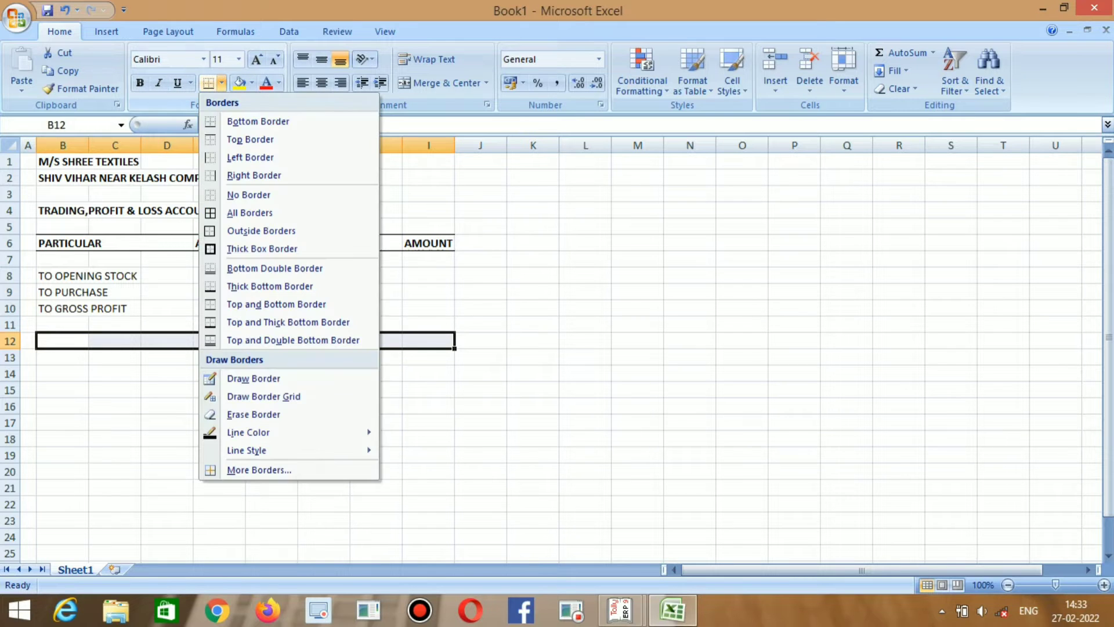
key("Down")
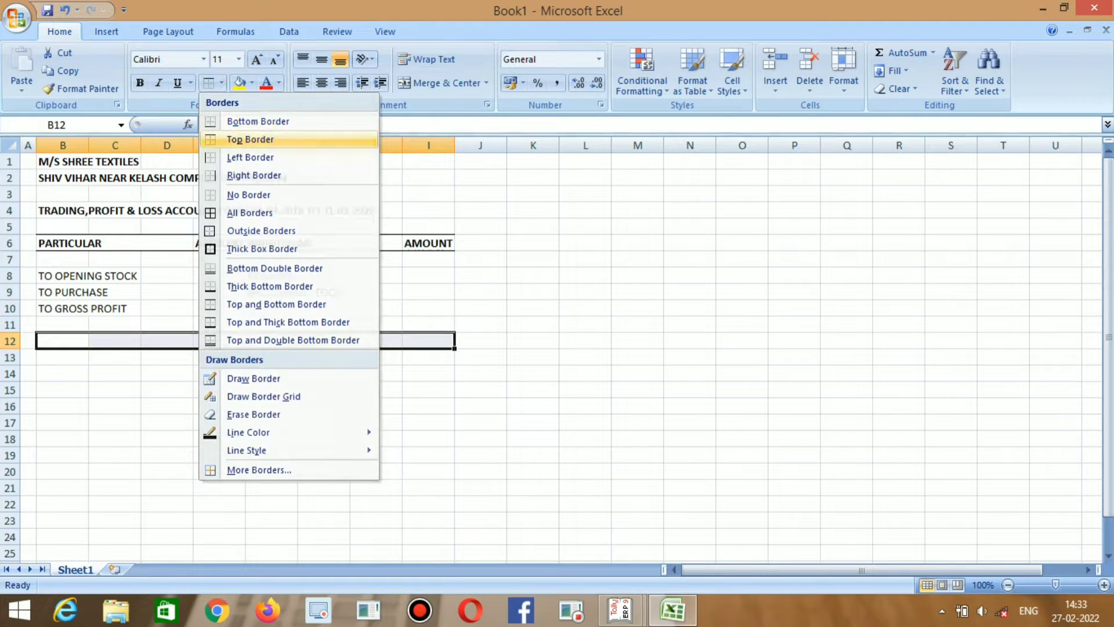
key("Return")
left_click(221, 83)
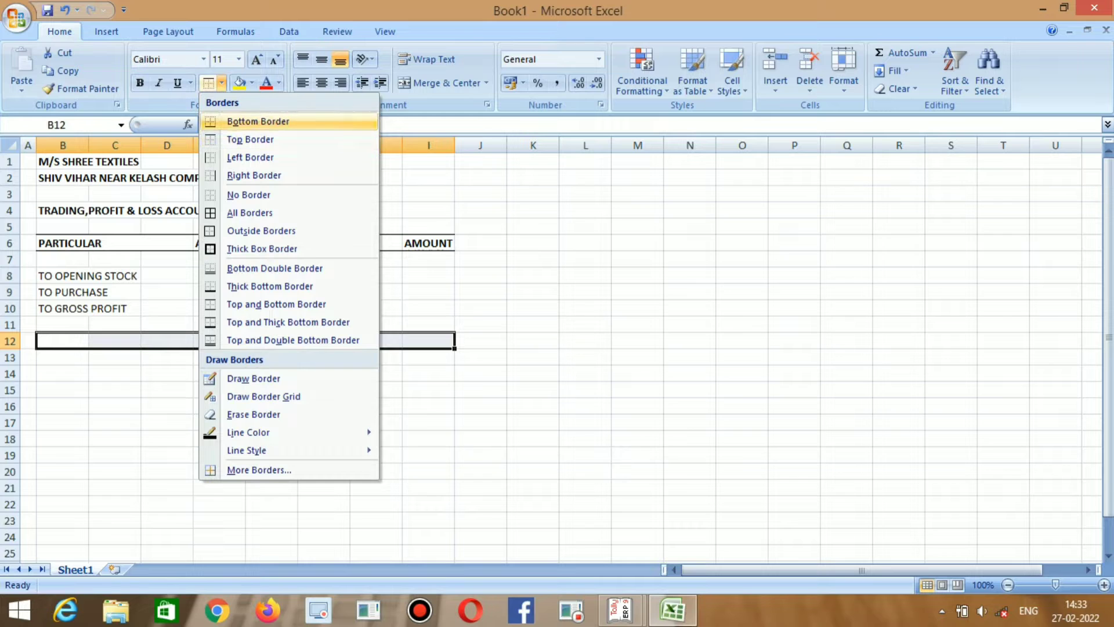
key("Return")
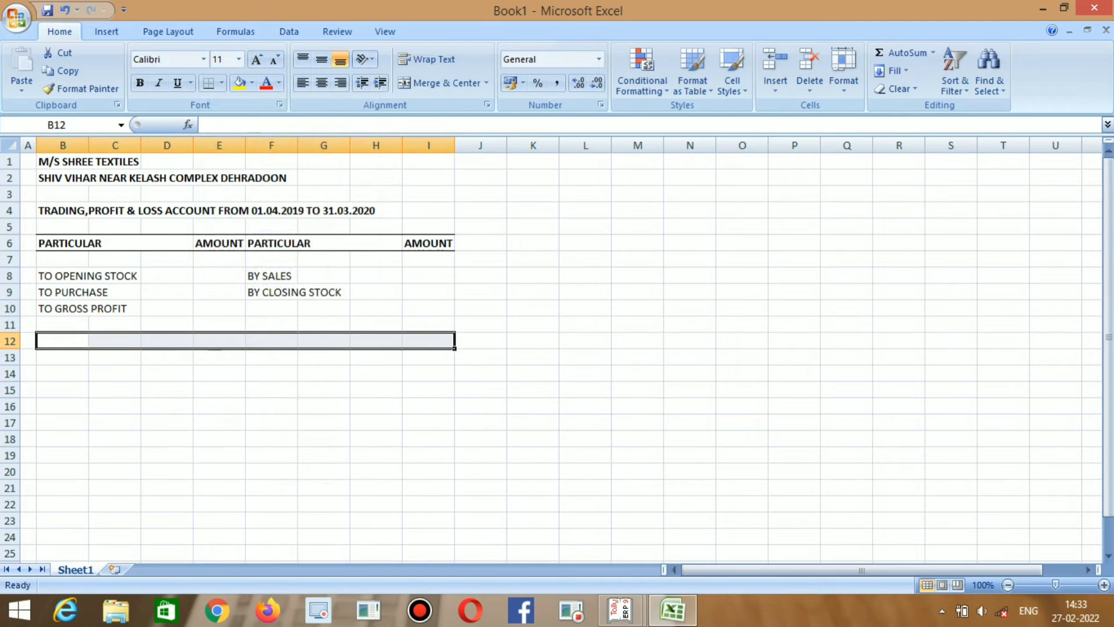
Merge B12:C12, label it TOTAL, and copy the label to F12.
left_click(63, 341)
key("shift+Right")
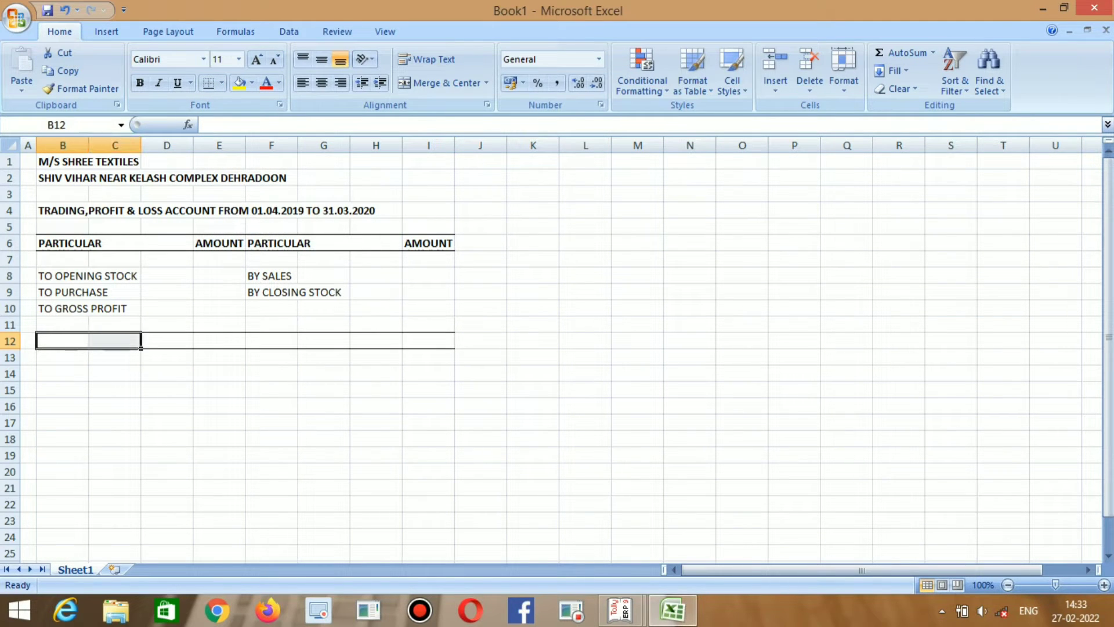
left_click(439, 83)
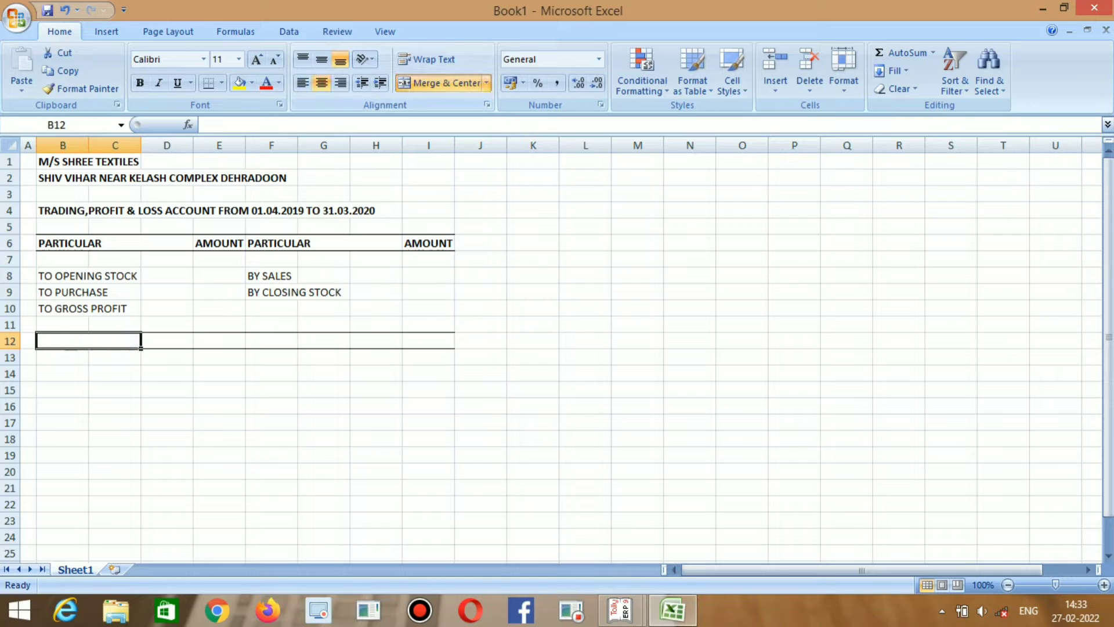
type("TOTAL")
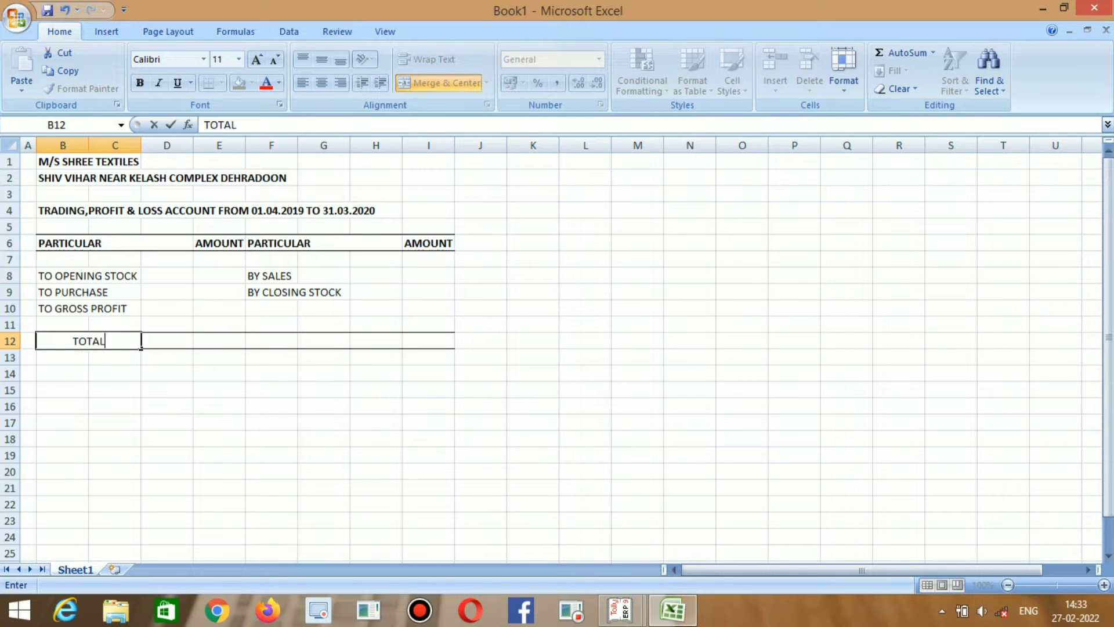
key("Right")
key("Left")
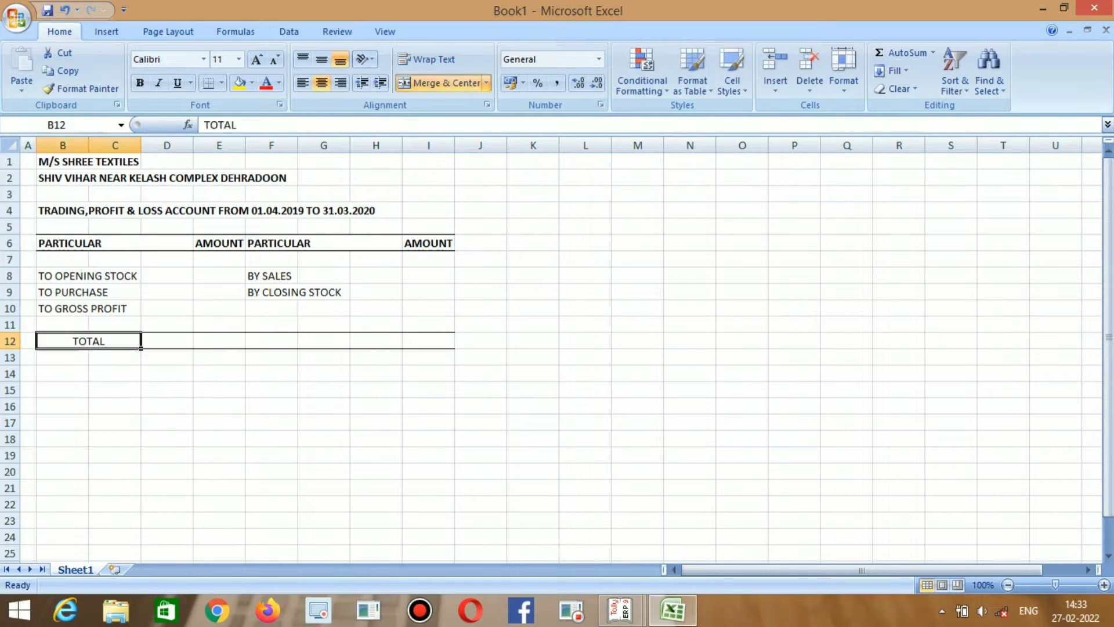
key("ctrl+c")
key("Right")
key("Right")
key("Right")
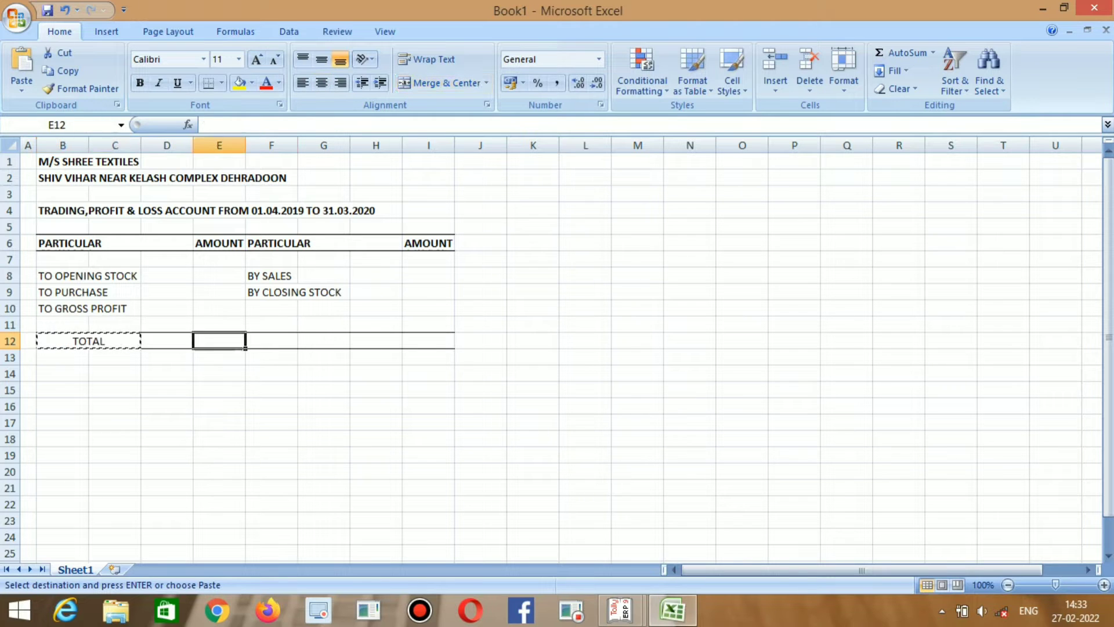
key("ctrl+v")
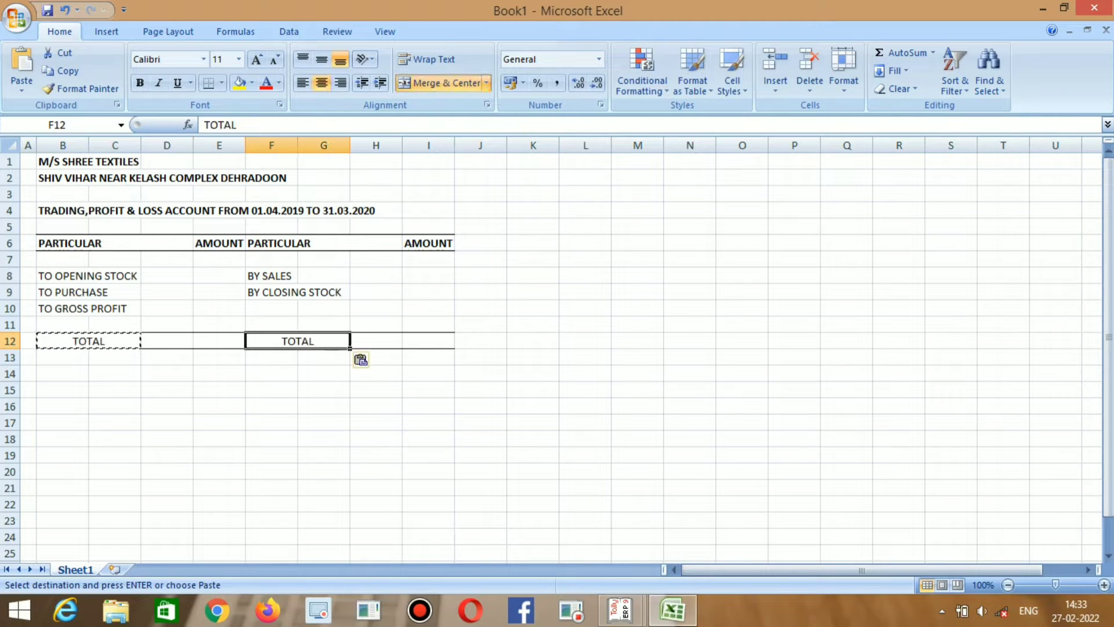
Make both TOTAL labels in B12 and F12 bold.
key("Left")
key("Left")
key("Left")
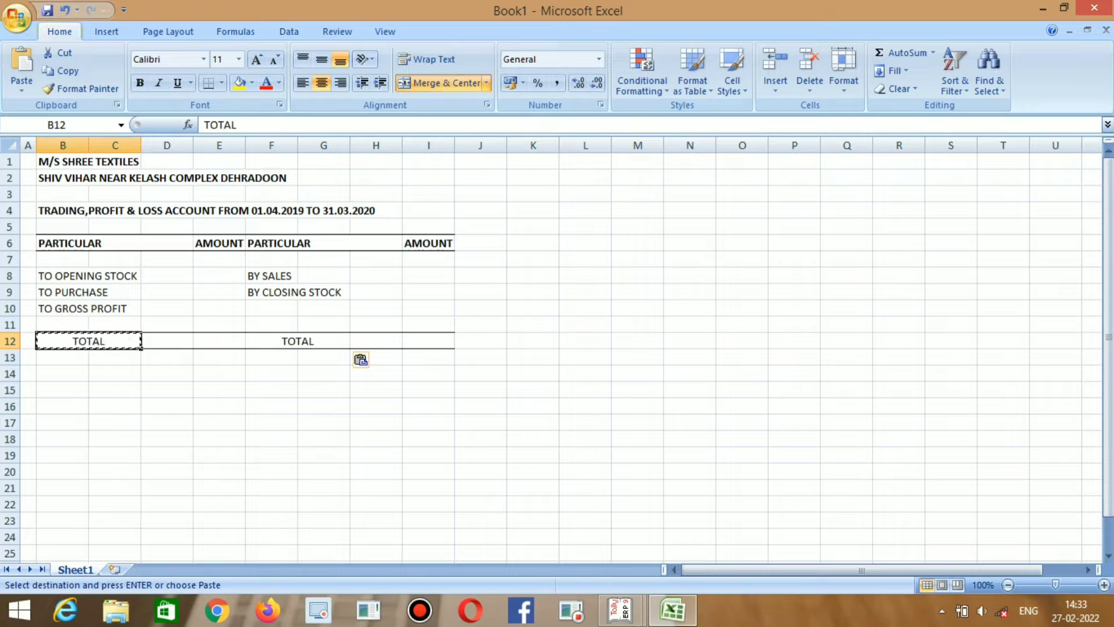
key("ctrl+b")
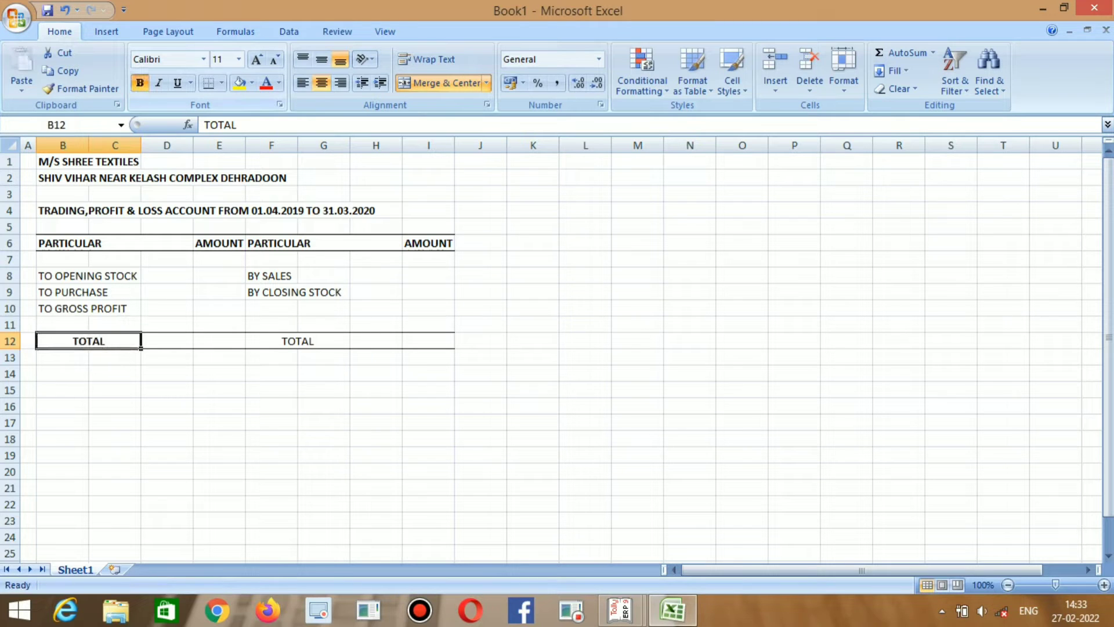
key("Right")
key("Right")
key("Right")
key("Right")
key("Left")
key("ctrl+b")
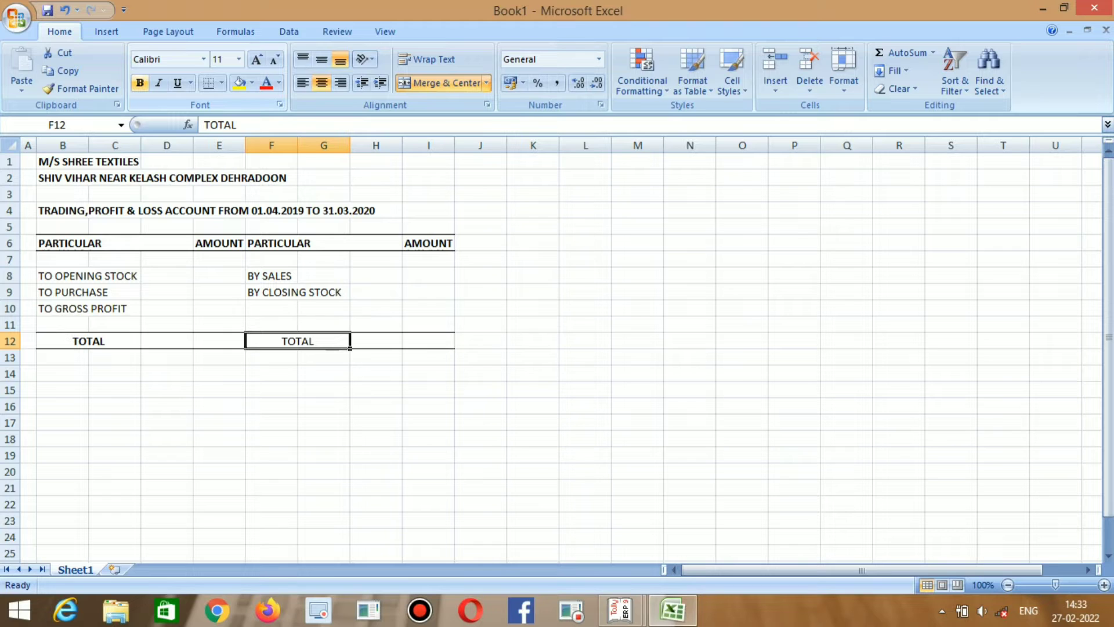
key("Down")
key("Up")
key("ctrl+b")
key("Up")
key("Up")
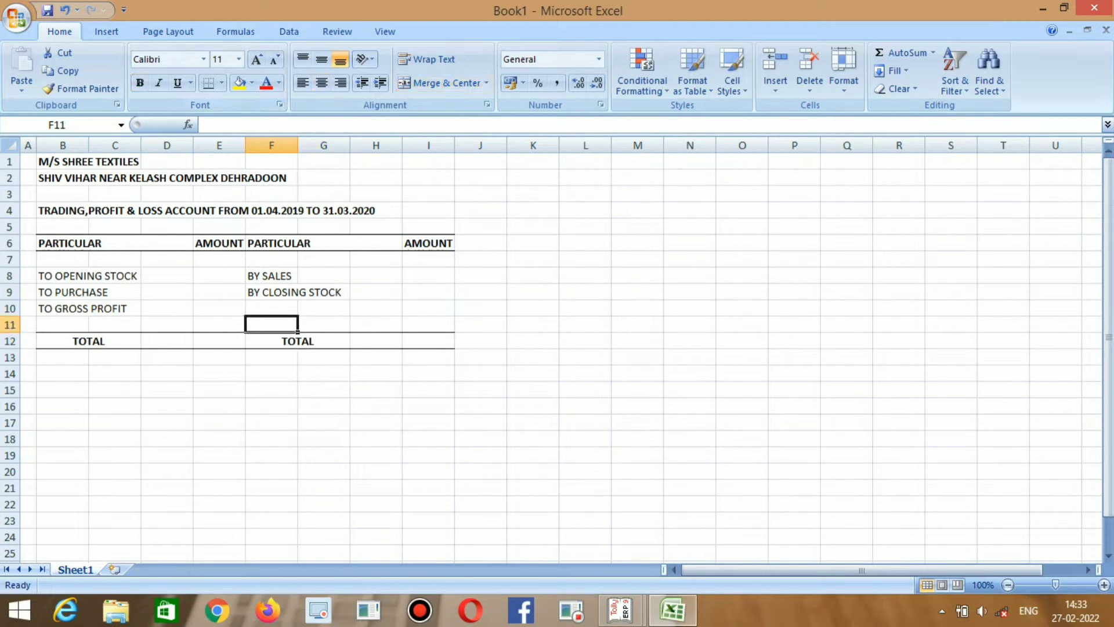
key("Left")
key("Left")
key("Up")
key("Up")
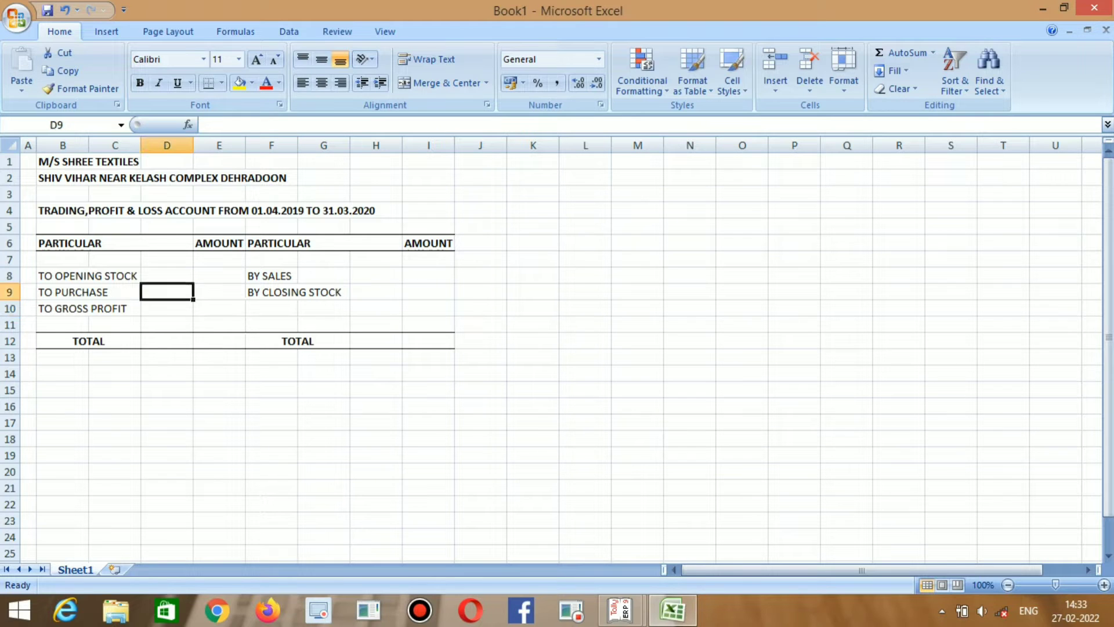
key("Right")
key("Right")
key("Right")
key("Right")
key("Right")
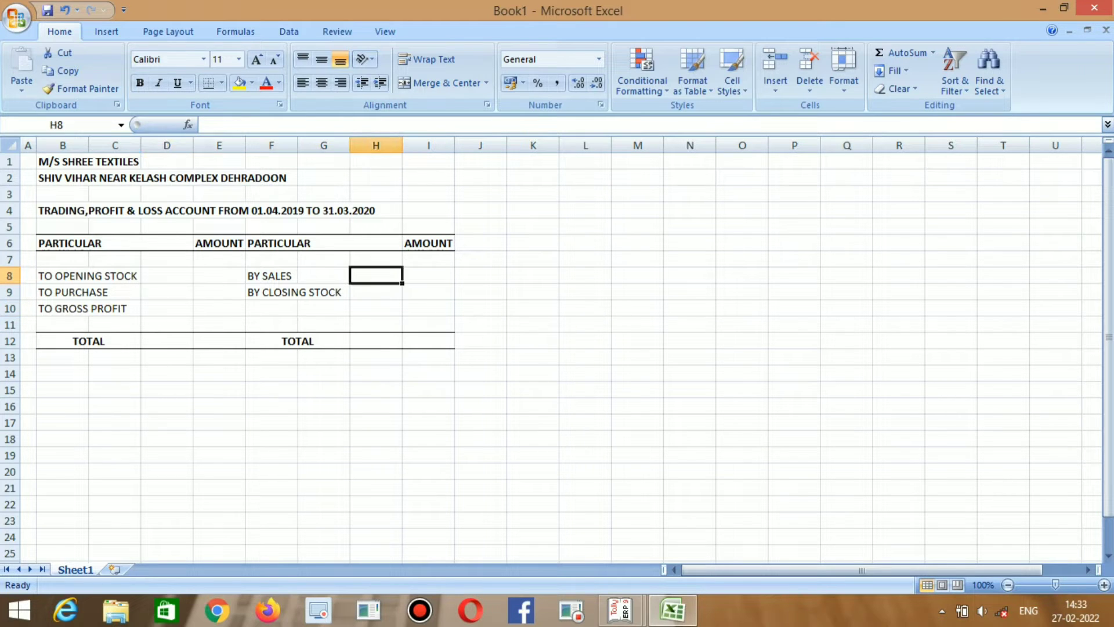
Enter =SUM(I8:I11) in I12 to total the right AMOUNT column.
key("Down")
key("Down")
key("Down")
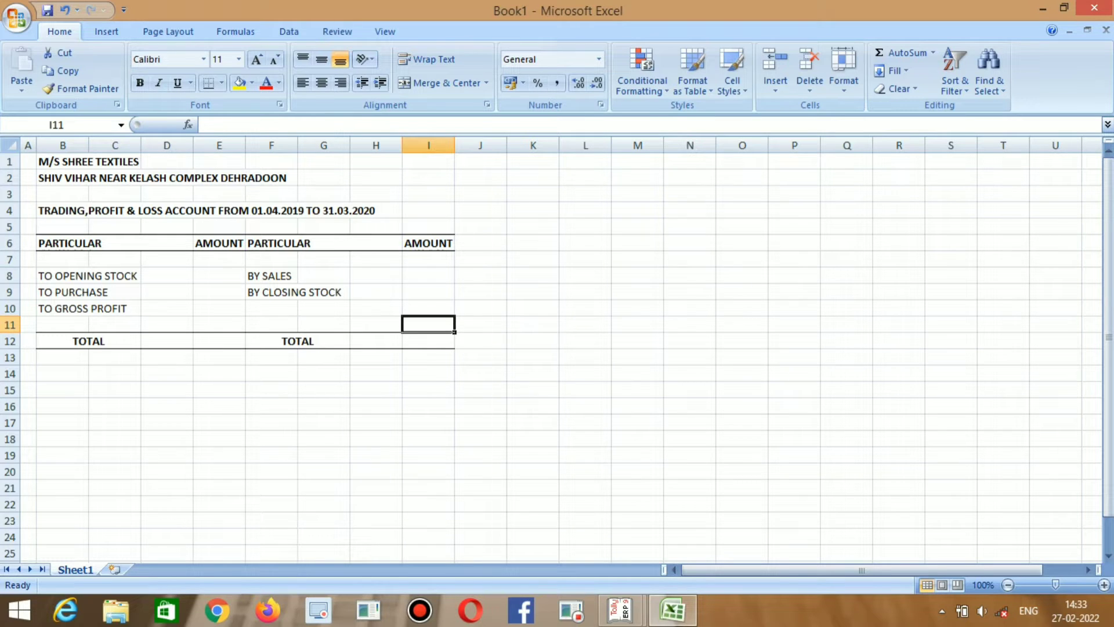
key("Down")
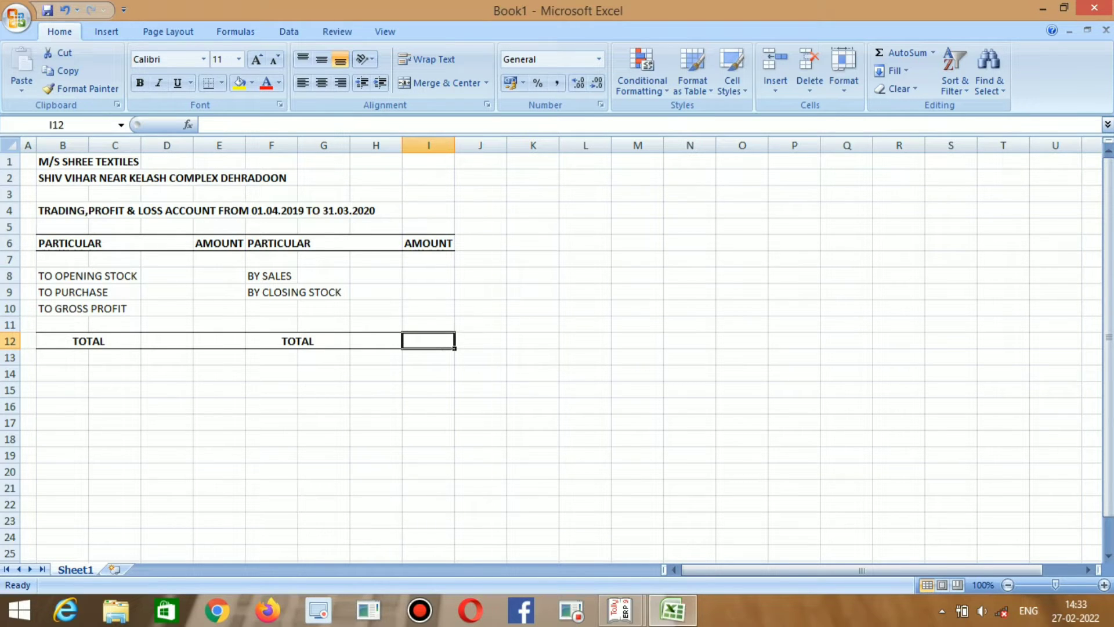
type("=SU")
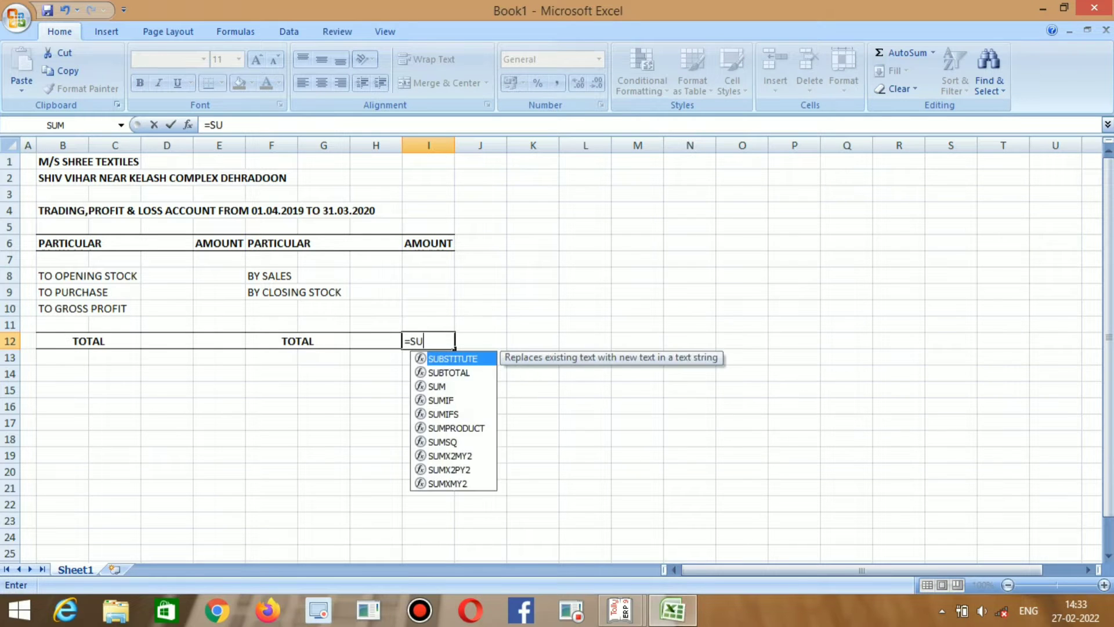
type("M(")
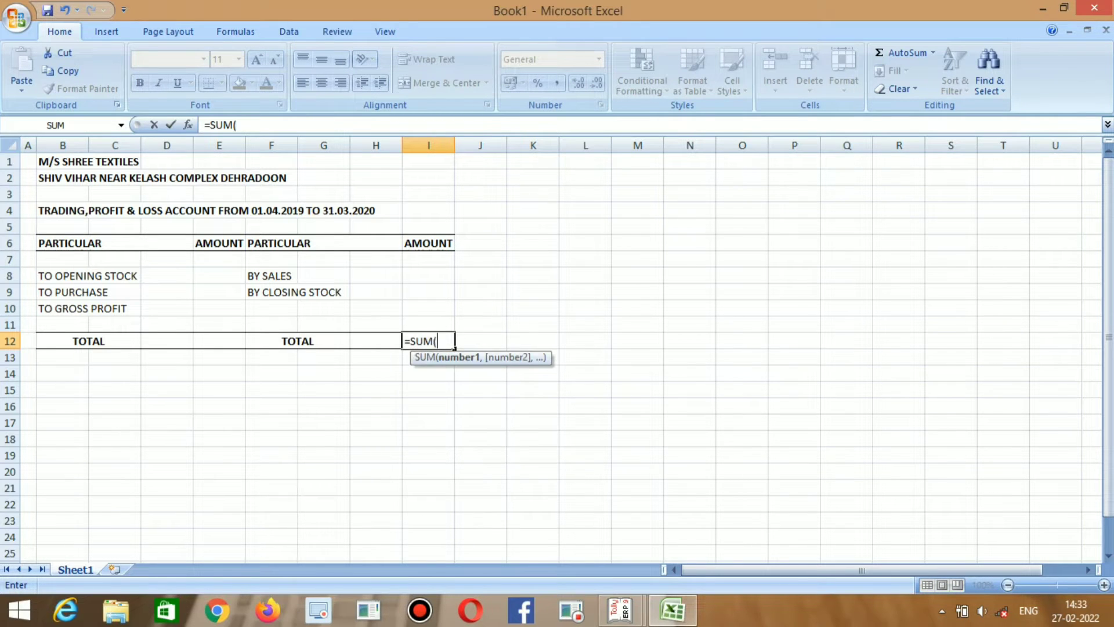
left_click(429, 276)
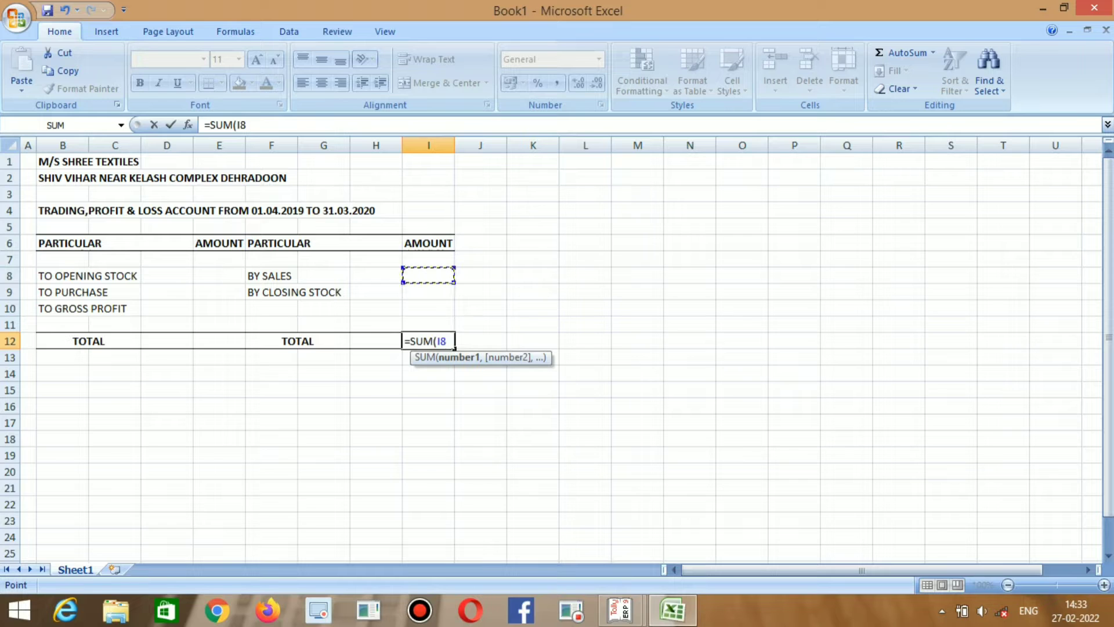
left_click_drag(428, 278, 453, 330)
key("Return")
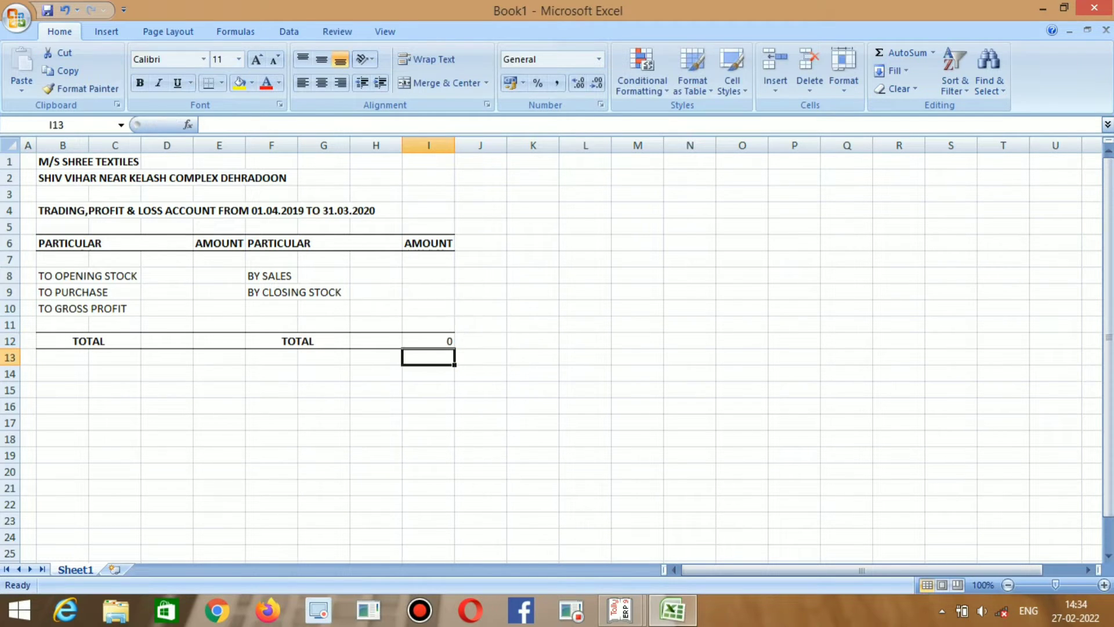
Copy the total formula to E12, giving =SUM(E8:E11).
key("Left")
key("Left")
key("Left")
key("Right")
key("Right")
key("Right")
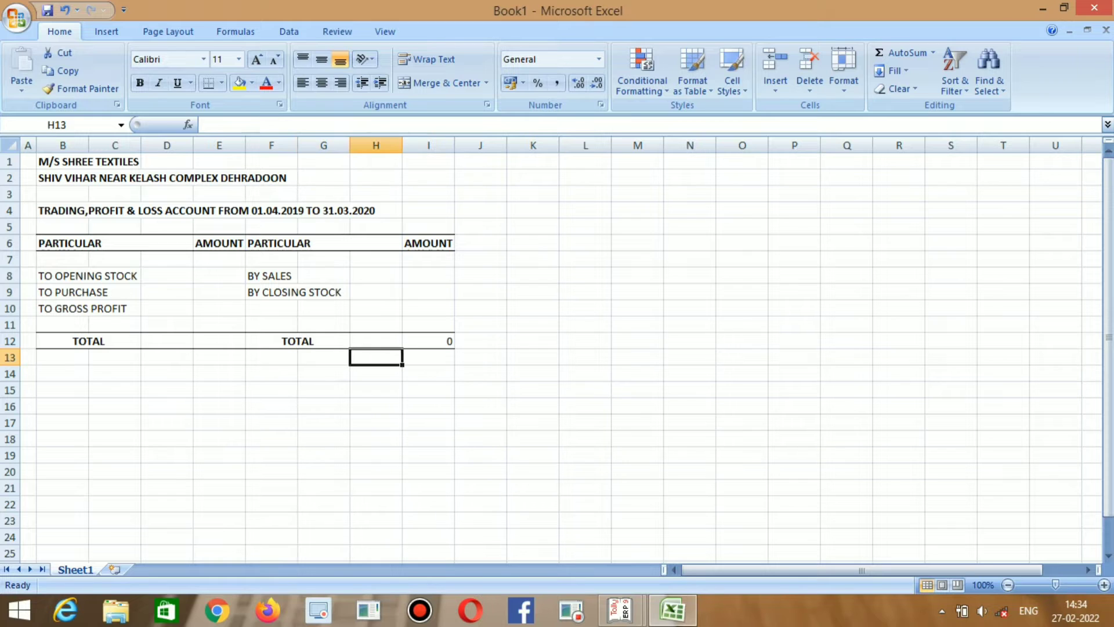
key("Up")
key("ctrl+c")
key("Left")
key("Left")
key("Left")
key("Left")
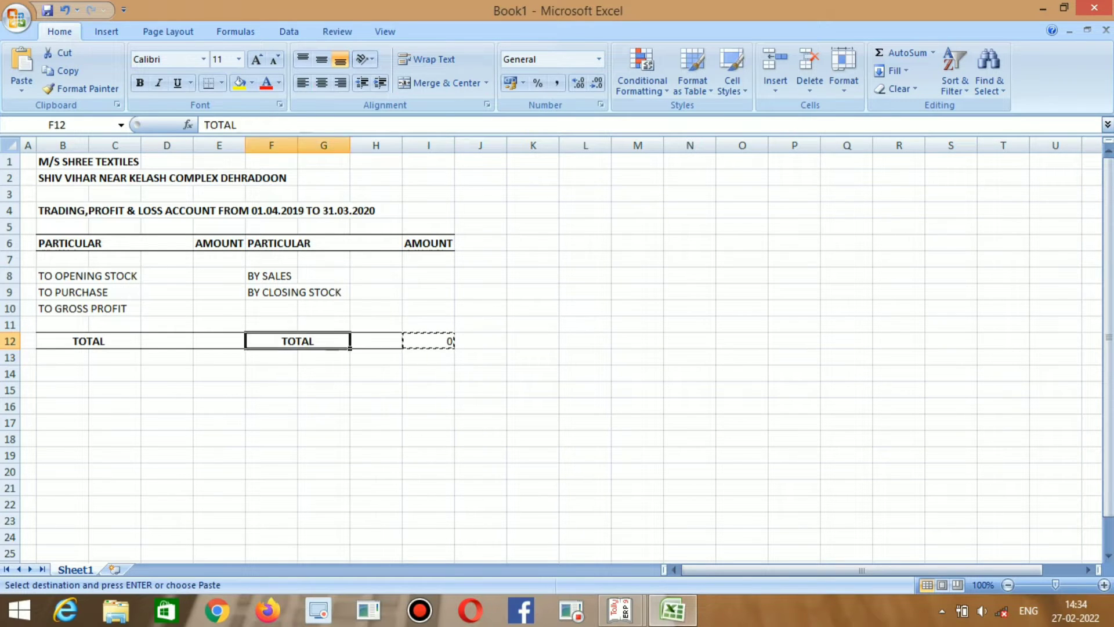
key("ctrl+v")
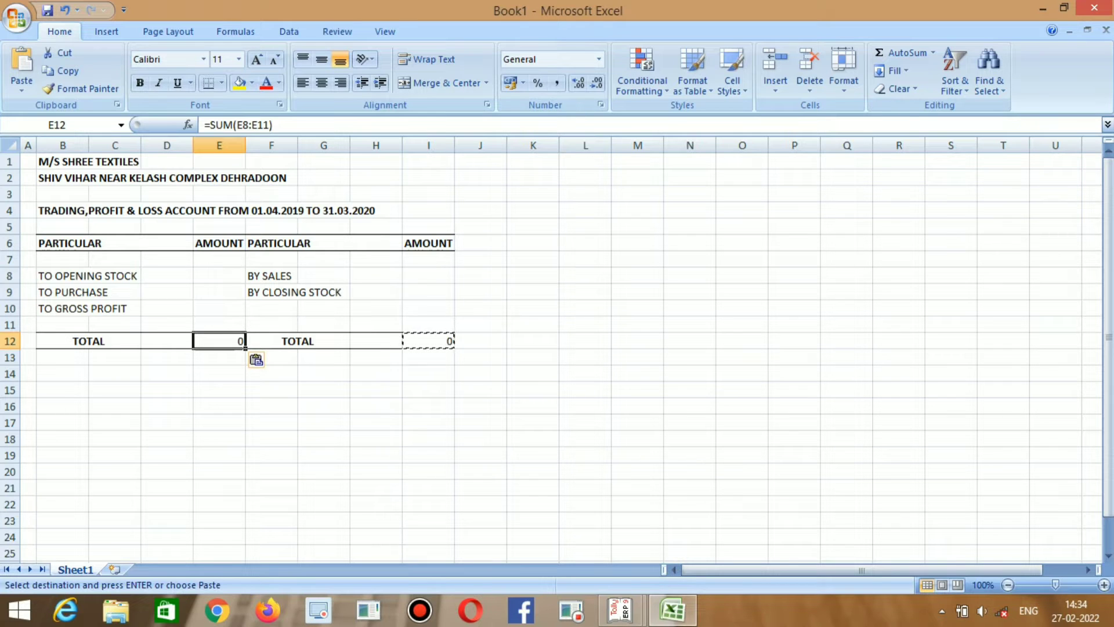
key("Up")
key("Up")
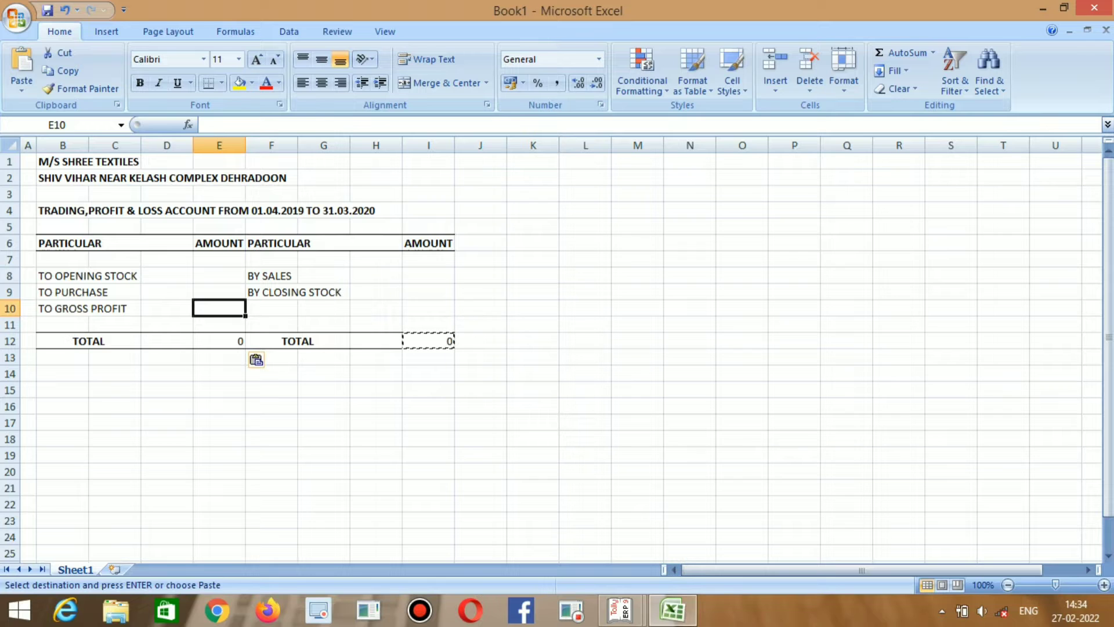
Enter =I12-SUM(E8:E9) in E10 so gross profit balances the account.
type("=")
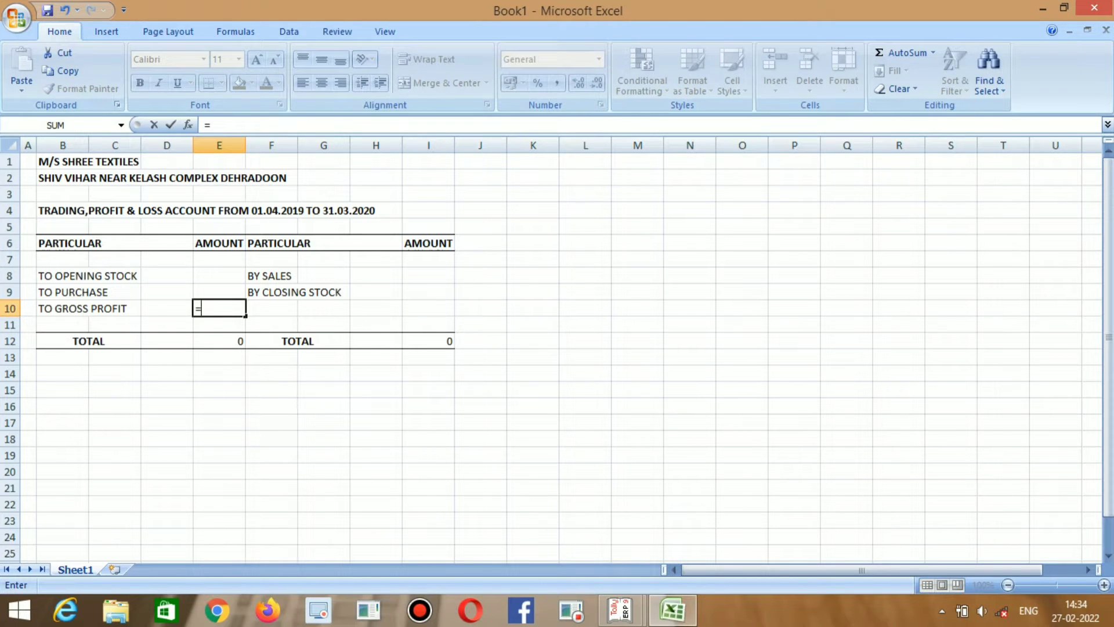
left_click(428, 341)
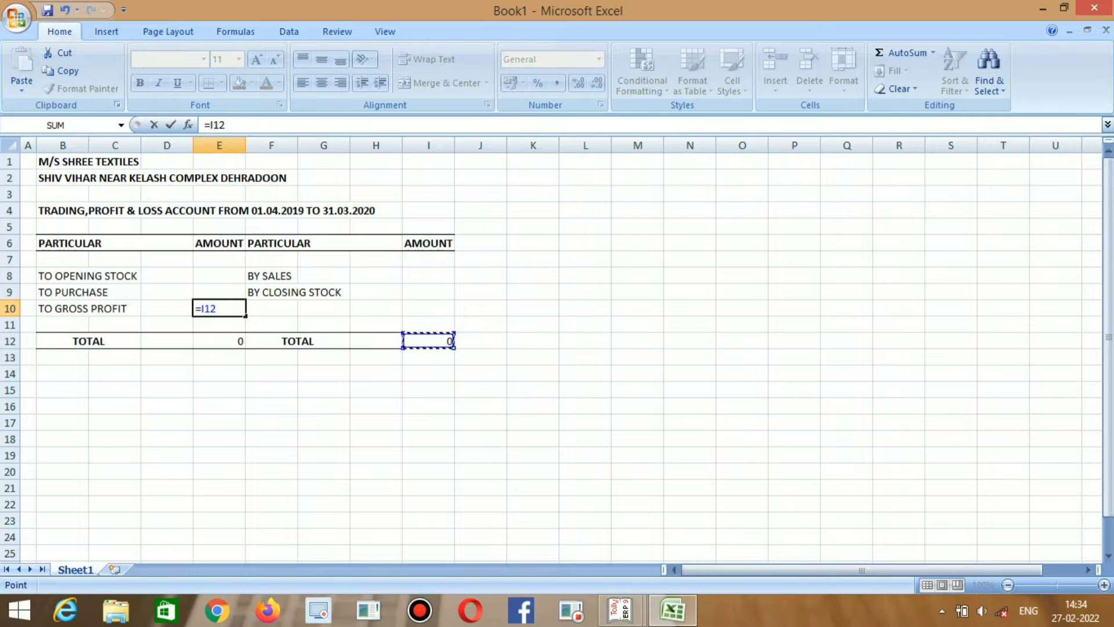
type("-SUM(")
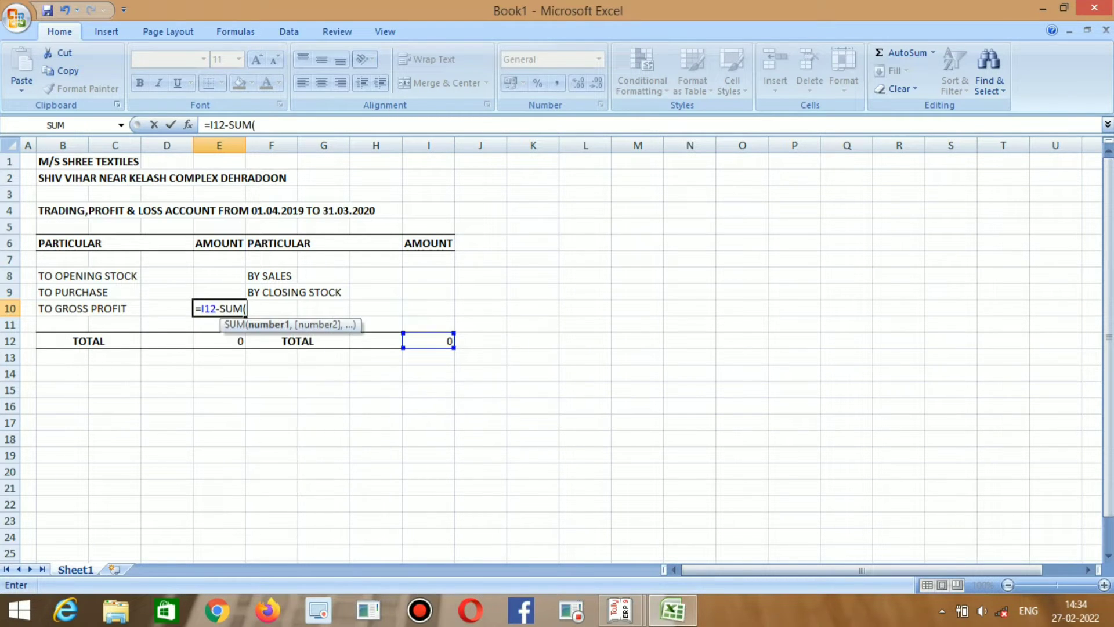
left_click(220, 276)
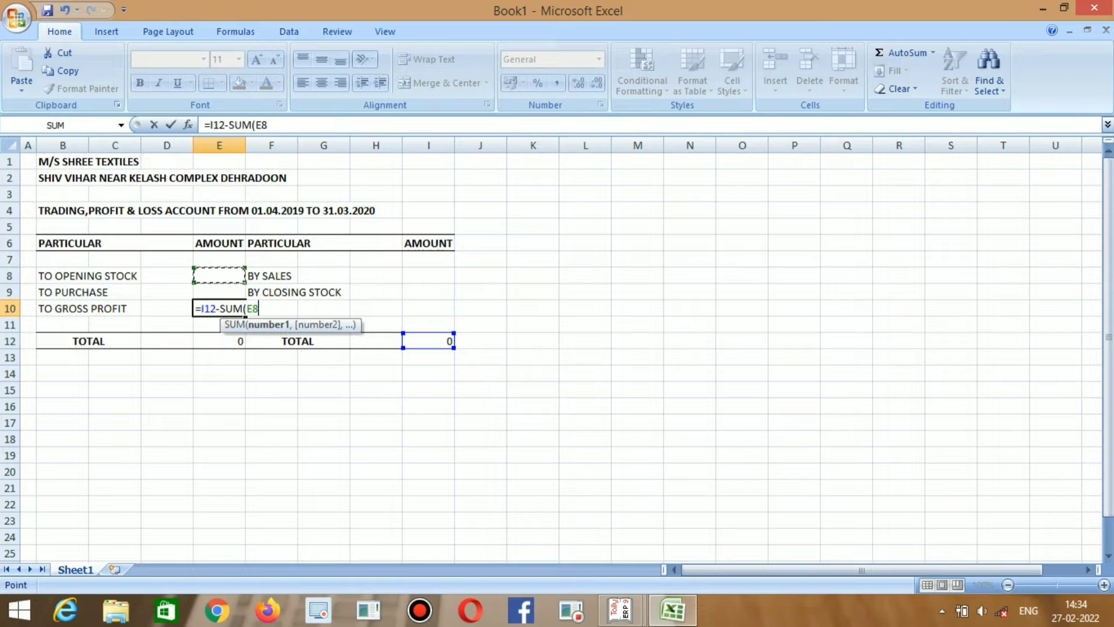
left_click_drag(219, 276, 219, 292)
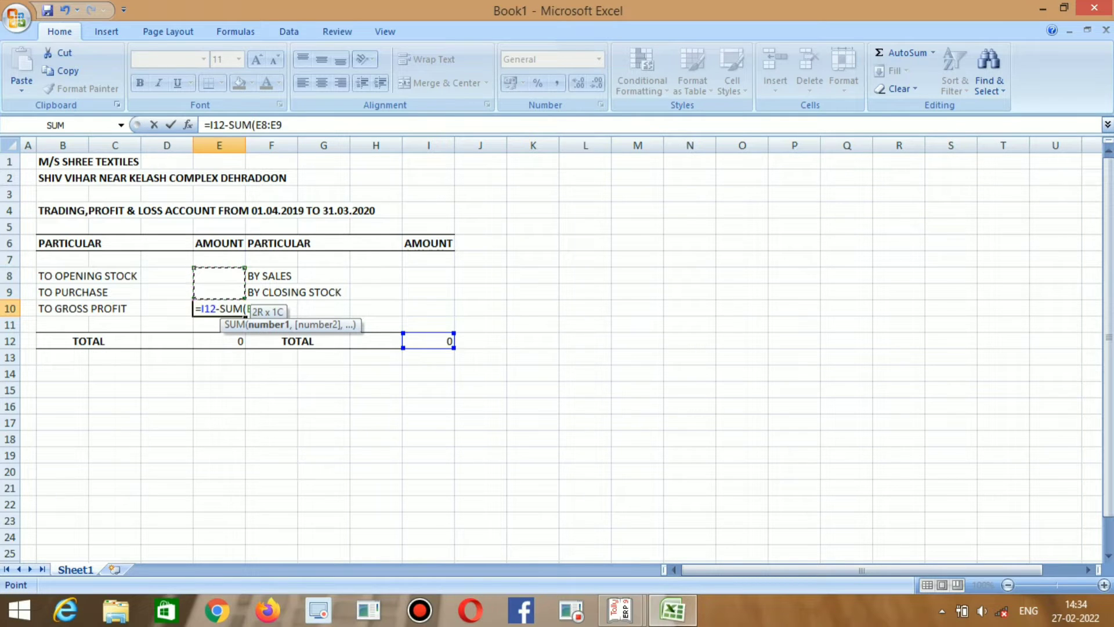
key("Return")
key("Return")
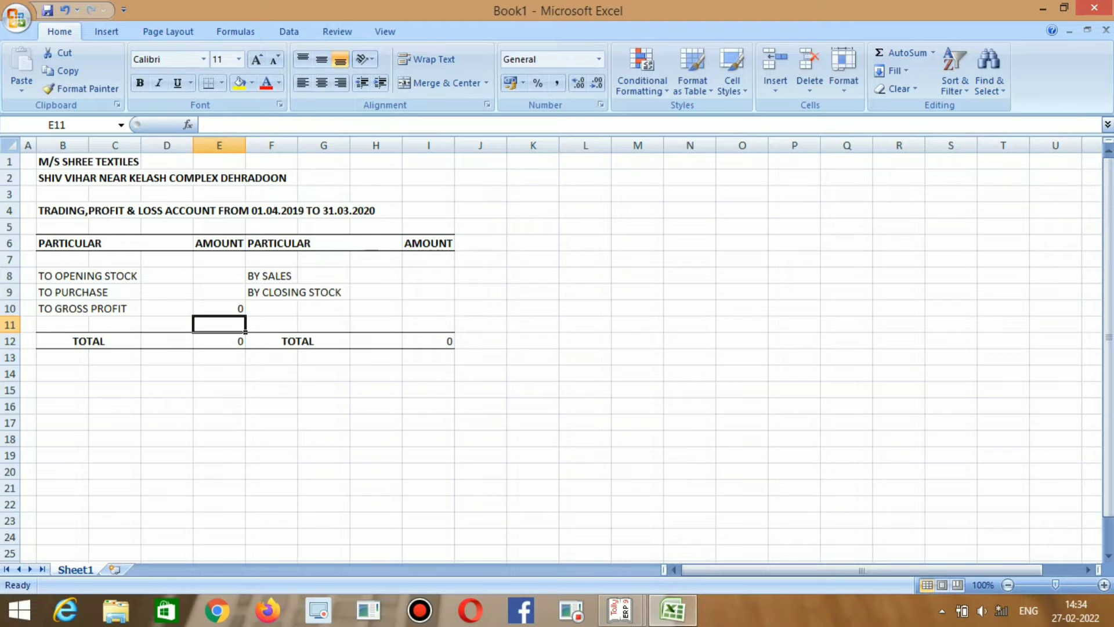
left_click(219, 309)
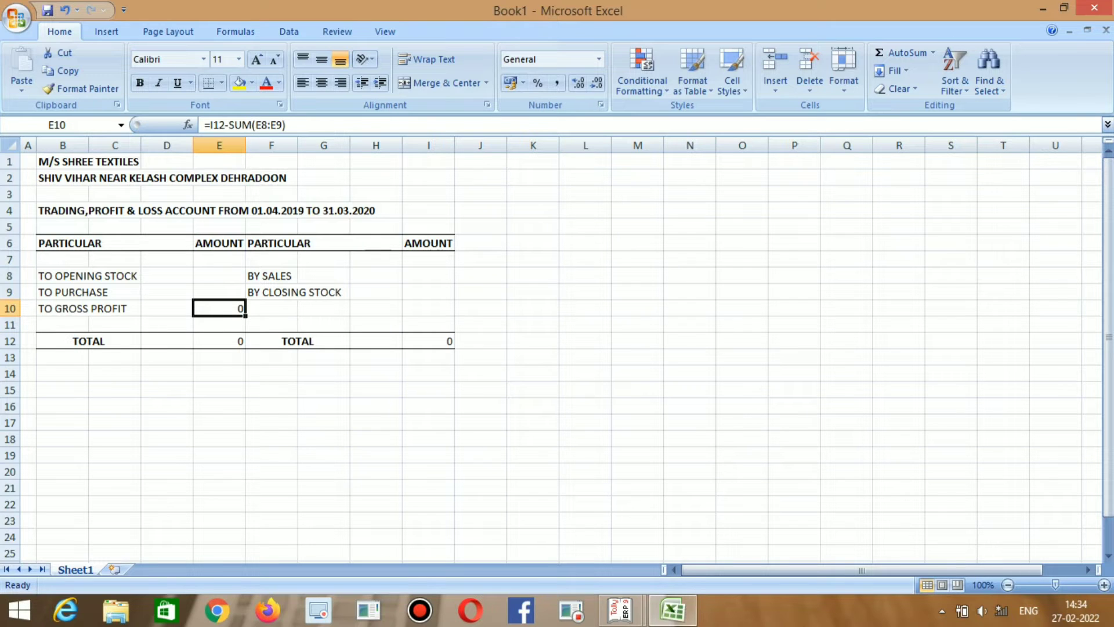
left_click(220, 292)
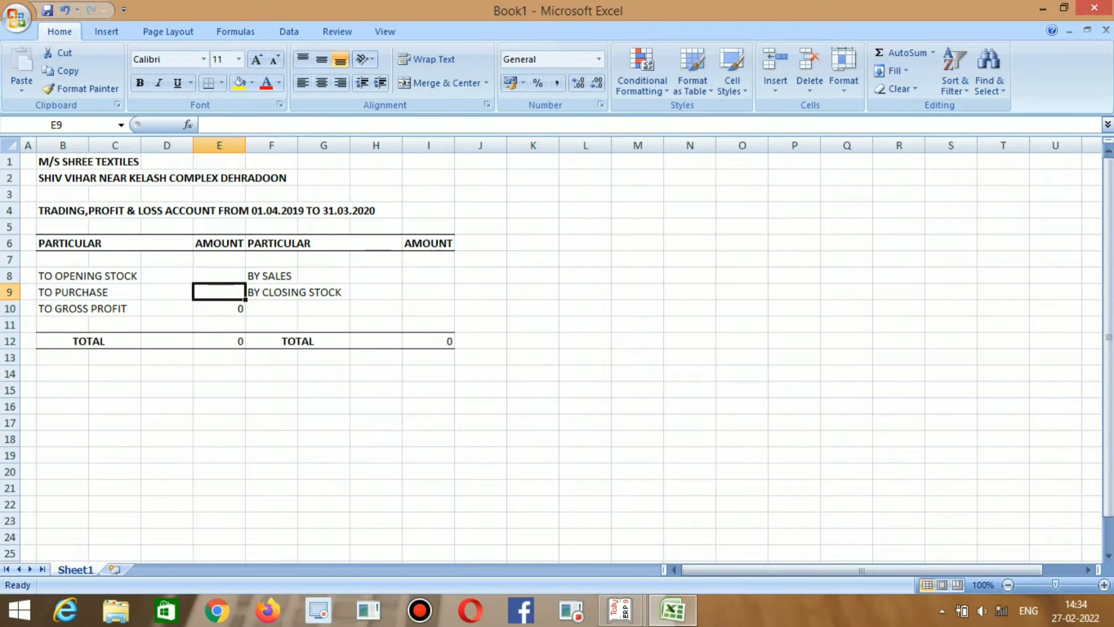
Enter Tally's opening stock figure 1425972 in E8.
left_click(219, 276)
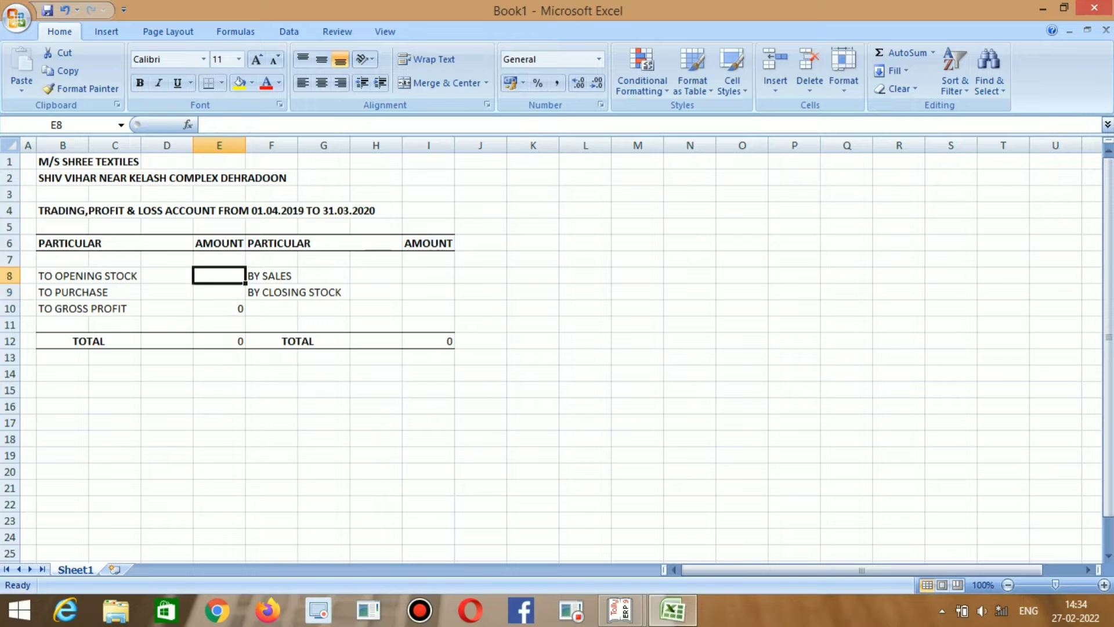
left_click(271, 276)
left_click(219, 276)
key("Right")
key("Right")
key("Left")
key("Left")
key("alt+Tab")
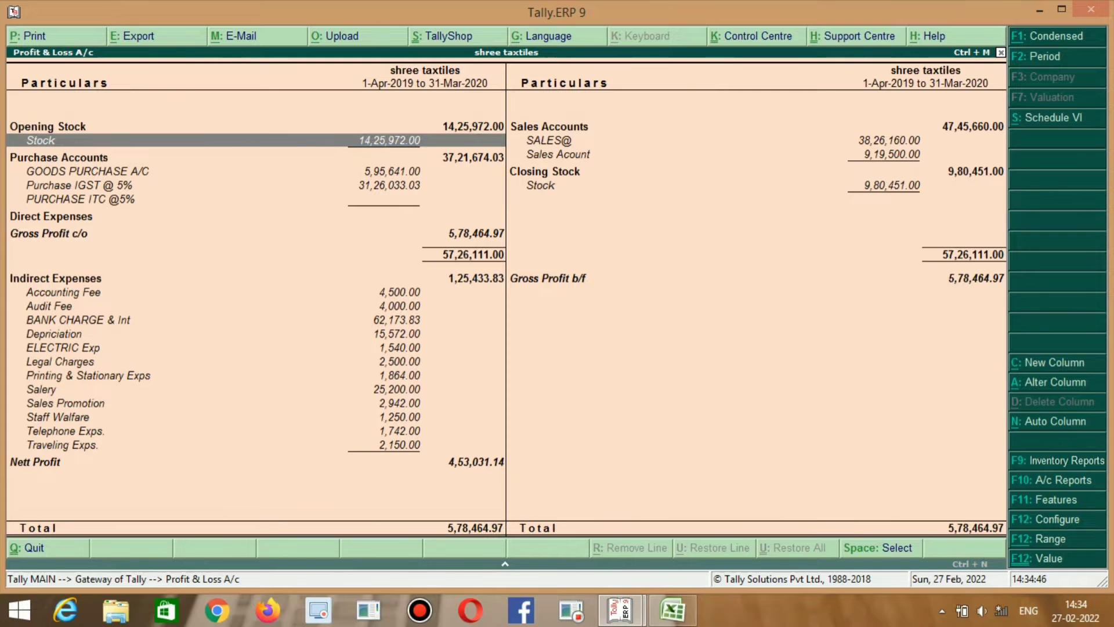
key("alt+Tab")
type("1425")
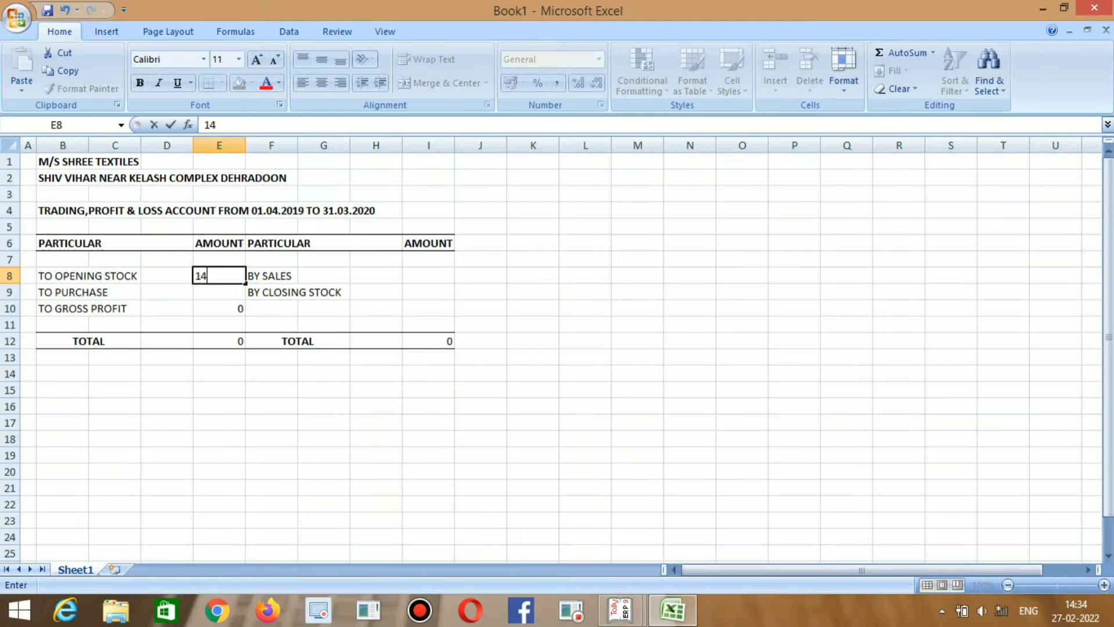
key("alt+Tab")
key("alt+Tab")
type("972")
key("Return")
key("alt+Tab")
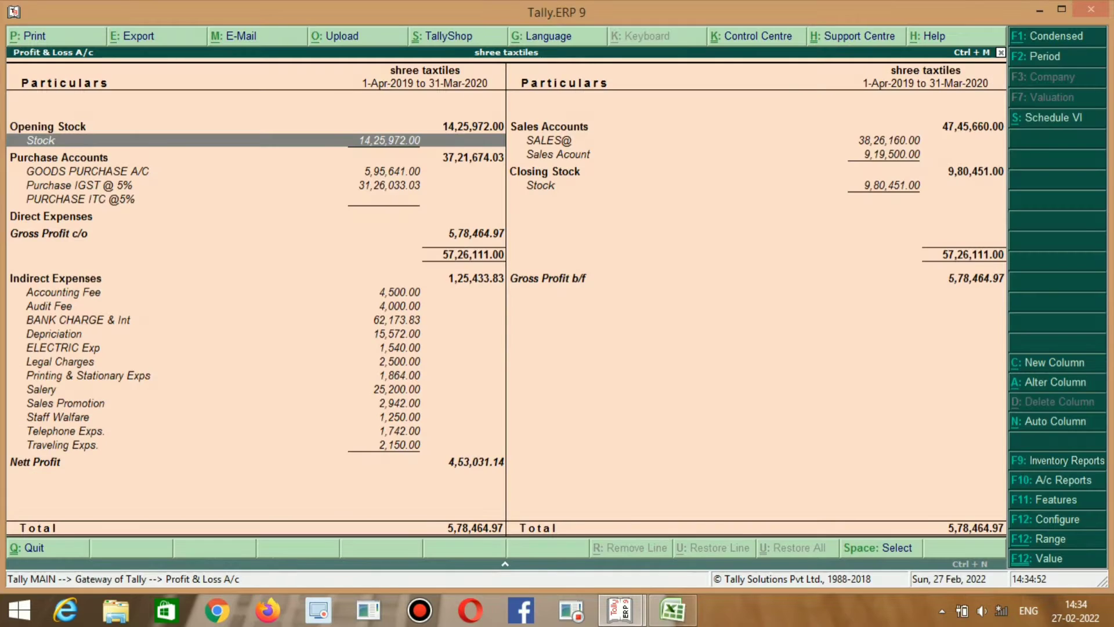
Enter purchases of 3721674.03 from Tally's Purchase Accounts total in E9.
key("Down")
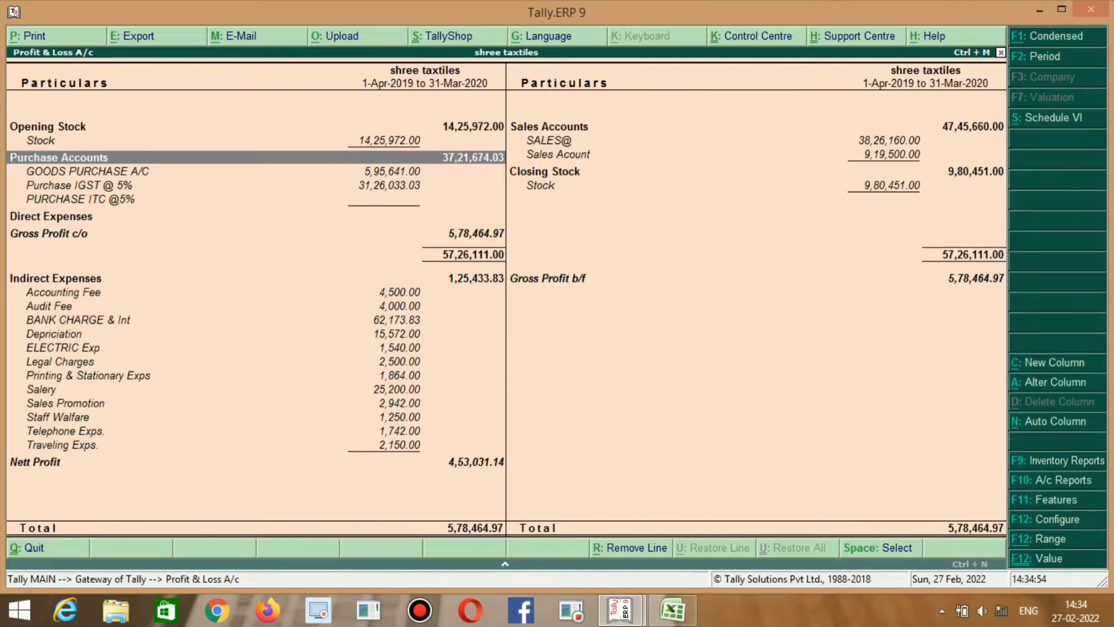
key("alt+Tab")
type("37")
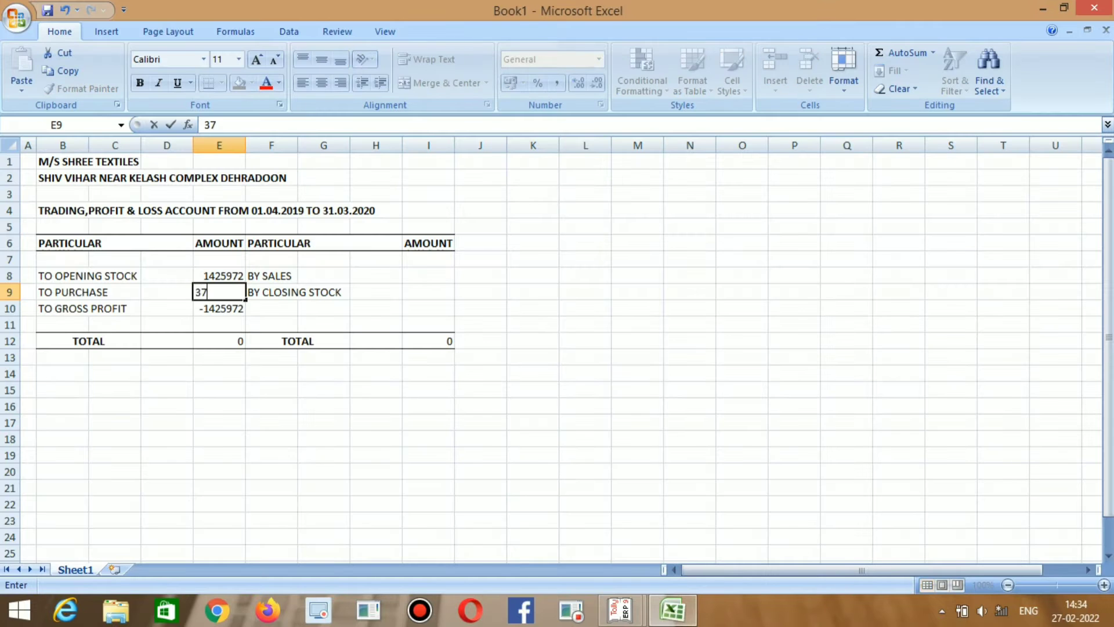
type("21674.03")
key("ctrl+Return")
Undo the stray 0 entered in F9, restoring BY CLOSING STOCK.
key("Right")
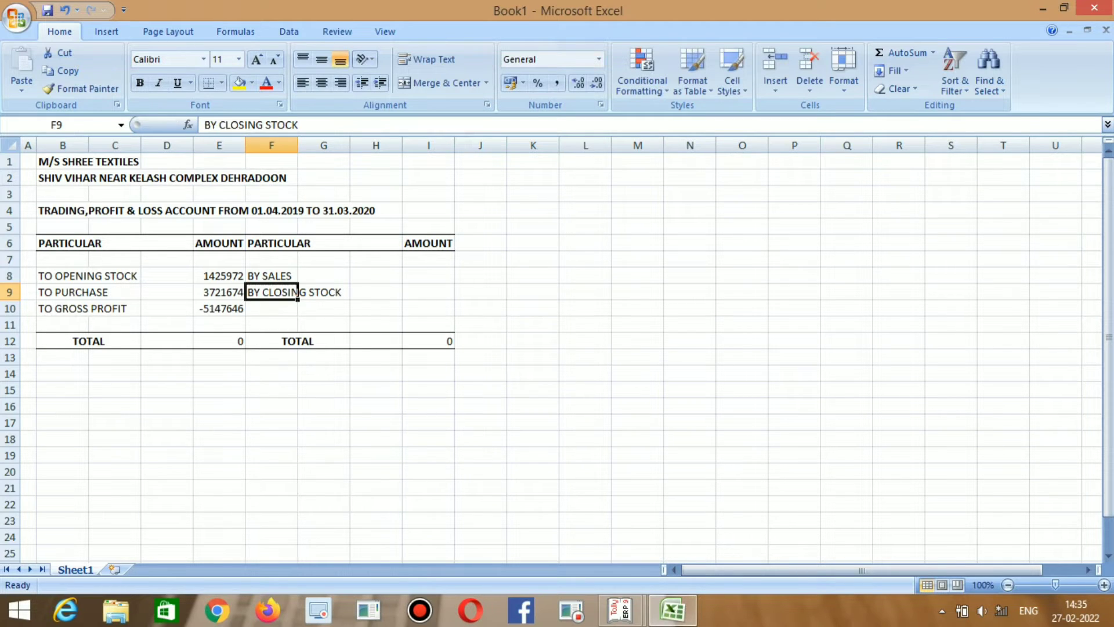
type("0")
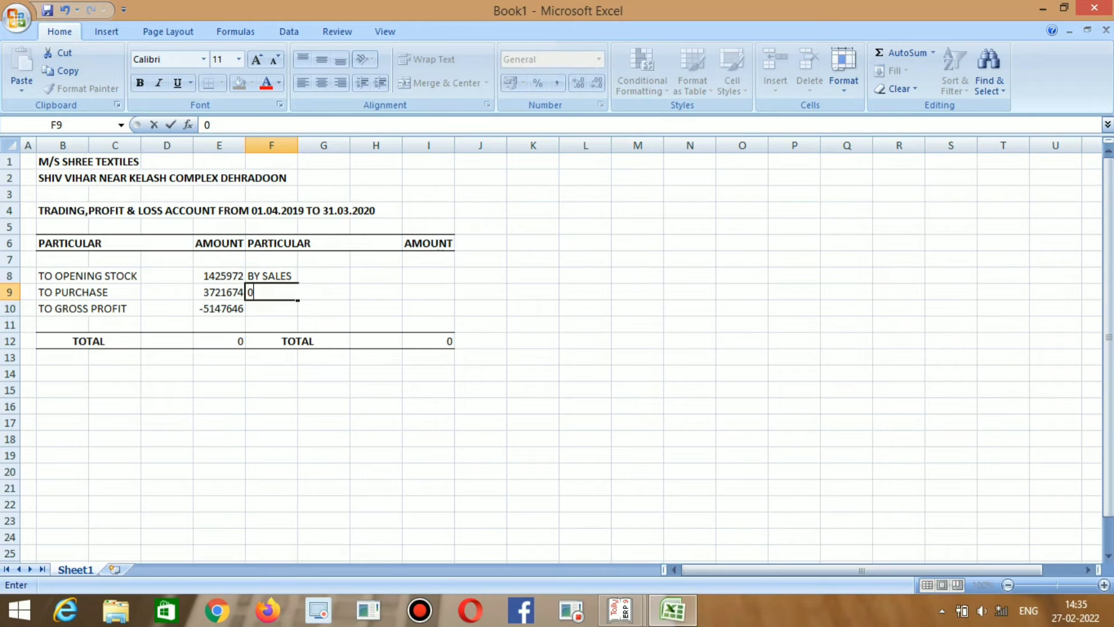
key("Tab")
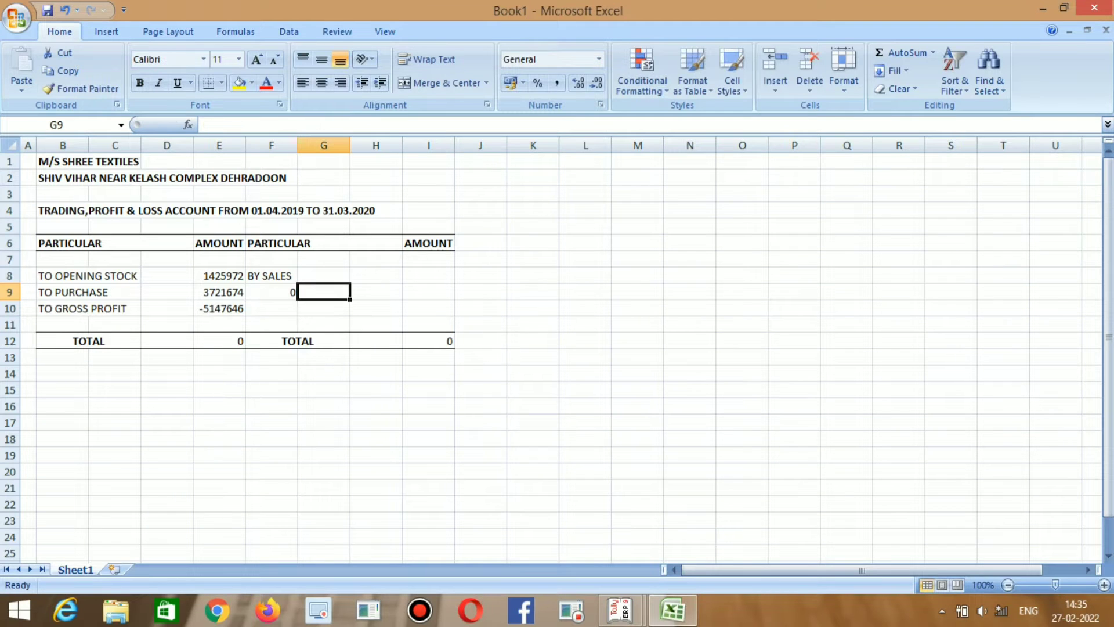
key("ctrl+z")
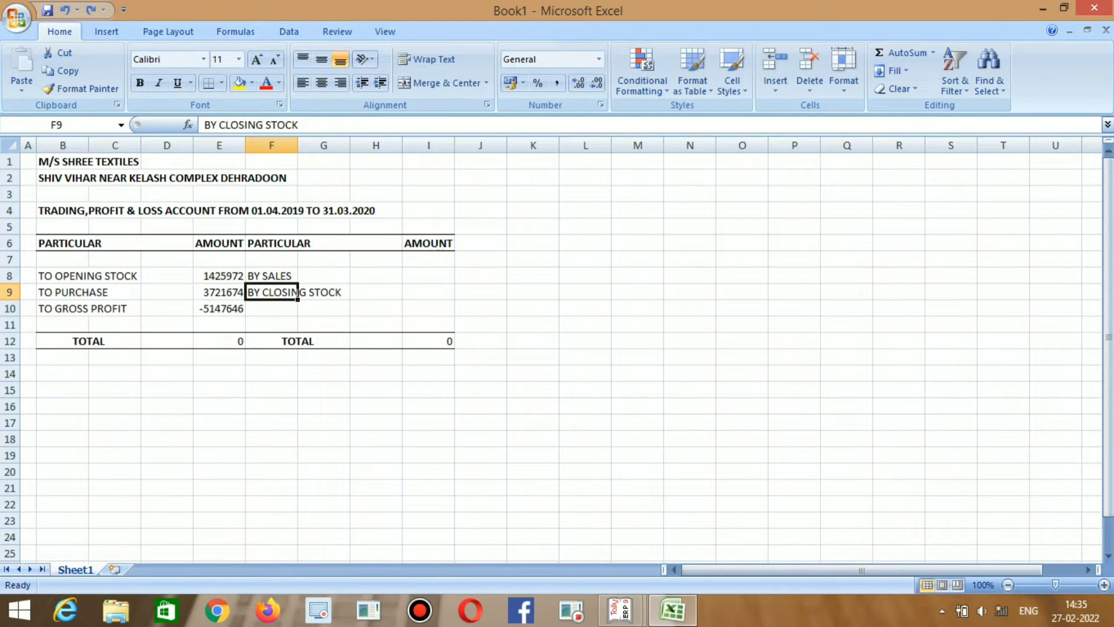
key("Left")
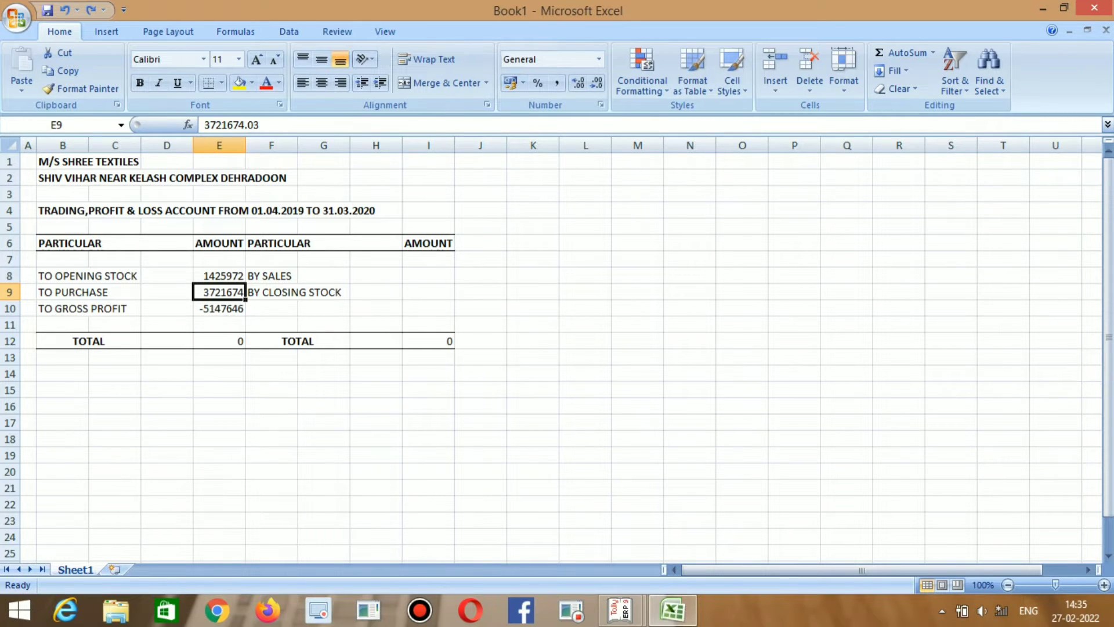
Autofit column E and enter Tally's sales total 4745660 in I8.
double_click(246, 145)
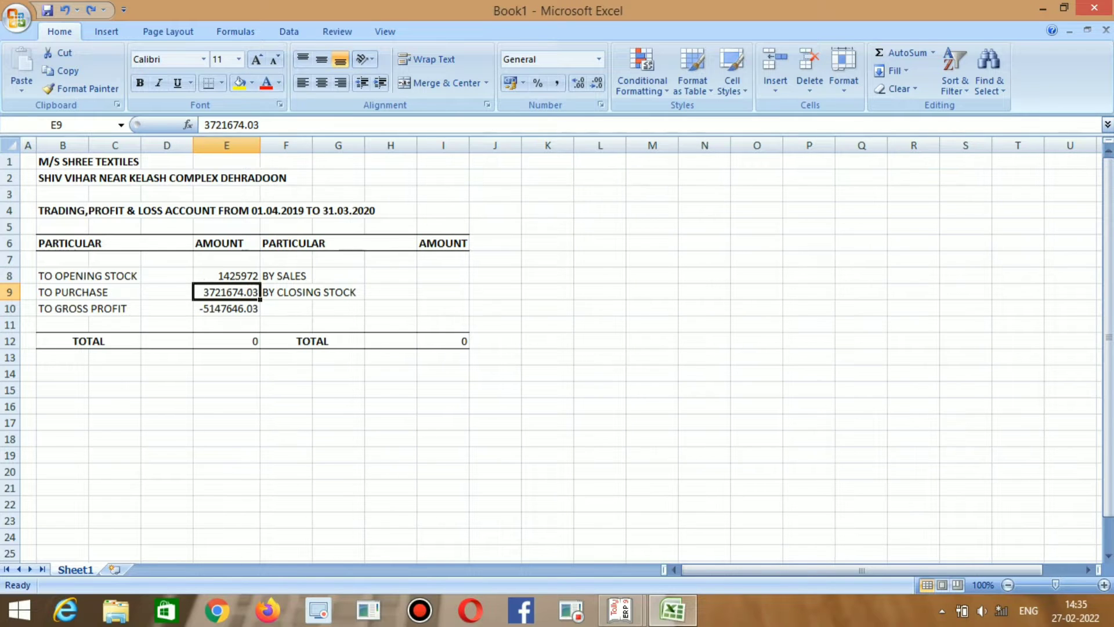
key("Right")
key("Right")
key("Right")
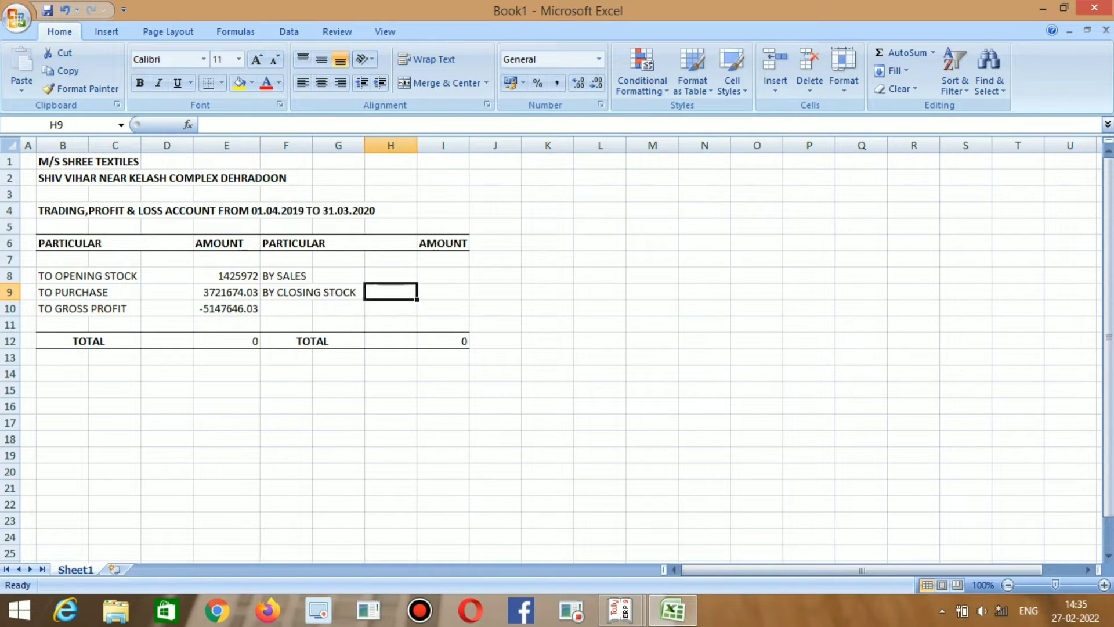
key("Up")
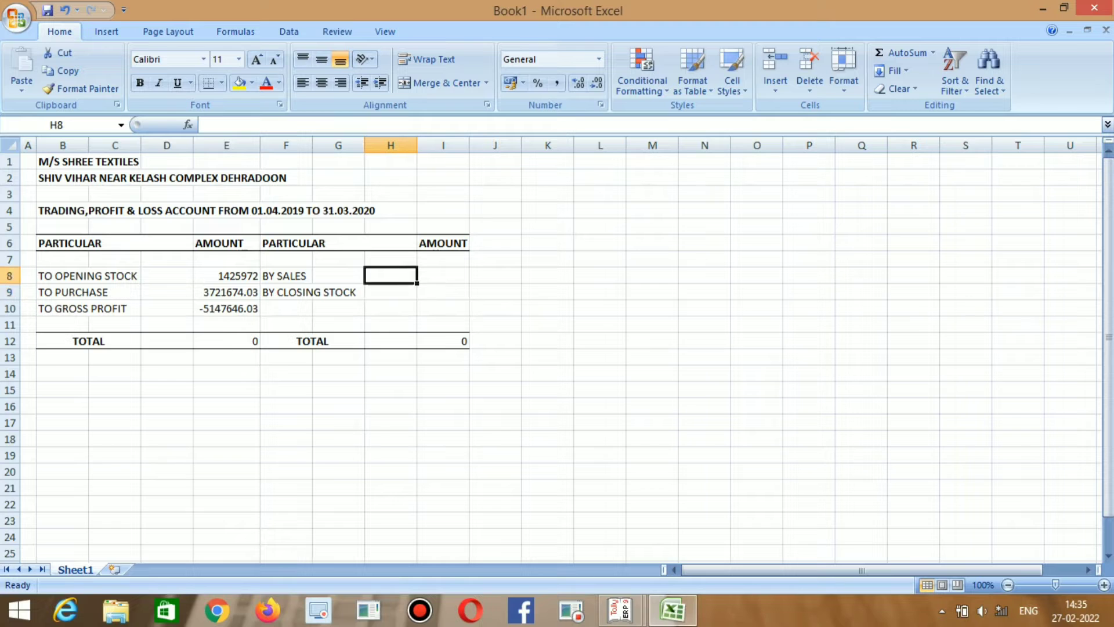
key("Right")
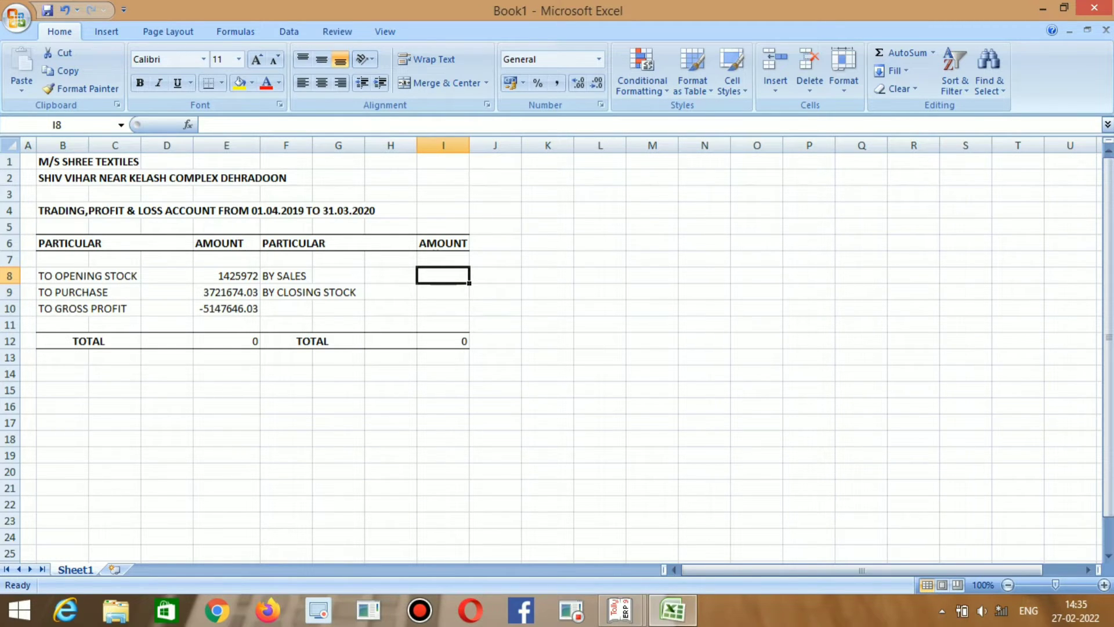
key("alt+Tab")
key("Right")
key("Up")
key("Up")
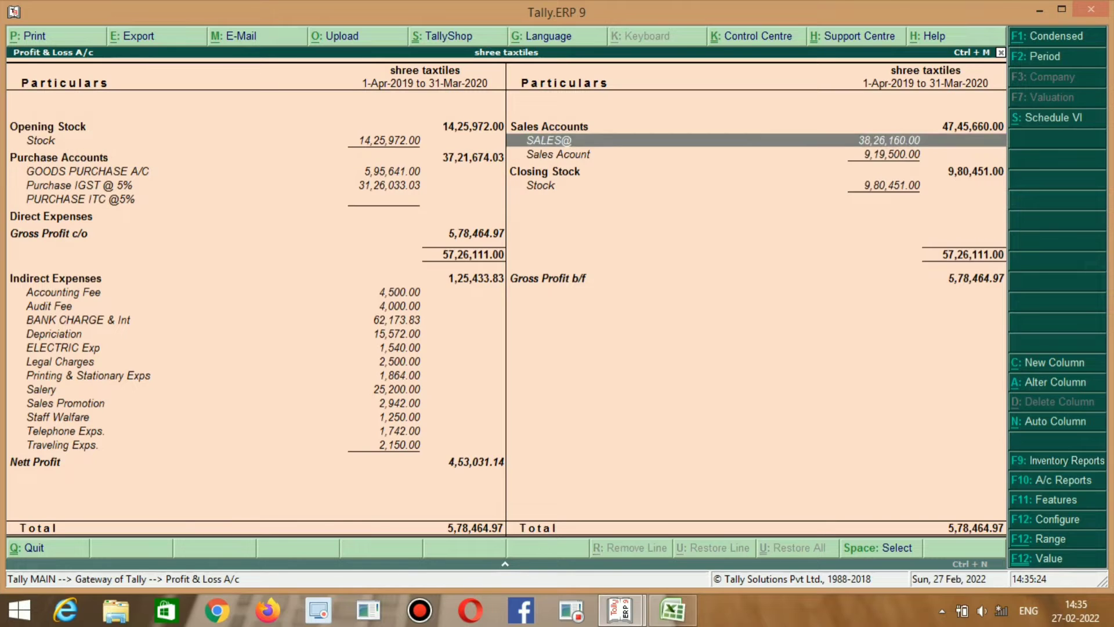
key("alt+Tab")
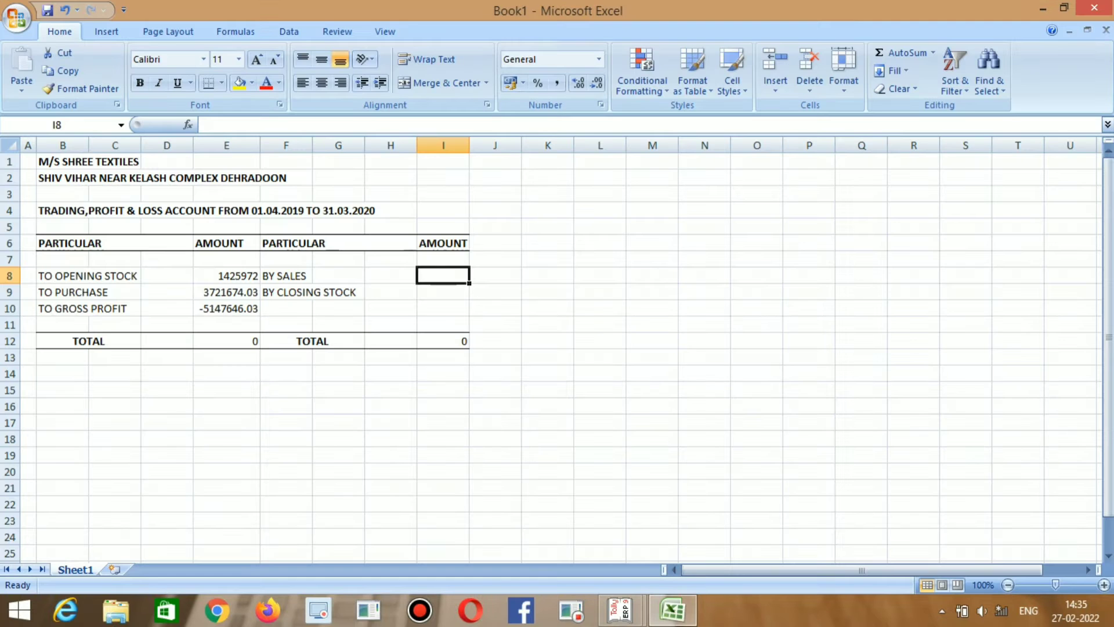
type("4745")
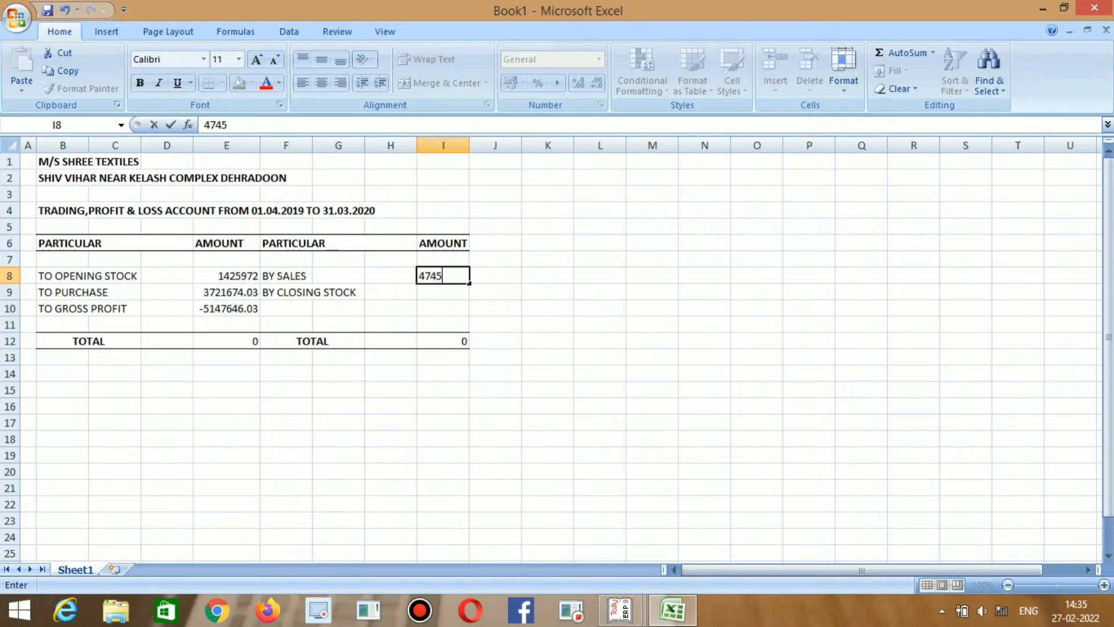
type("660")
key("Return")
Enter Tally's closing stock figure 980451 in I9.
key("alt+Tab")
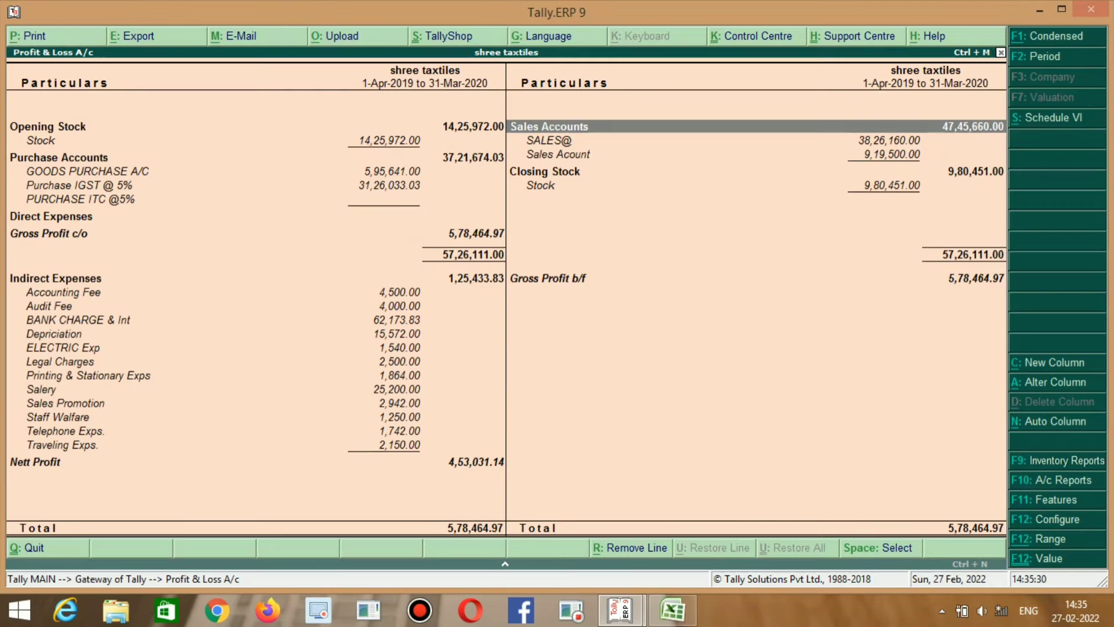
key("Down")
key("Down")
key("alt+Tab")
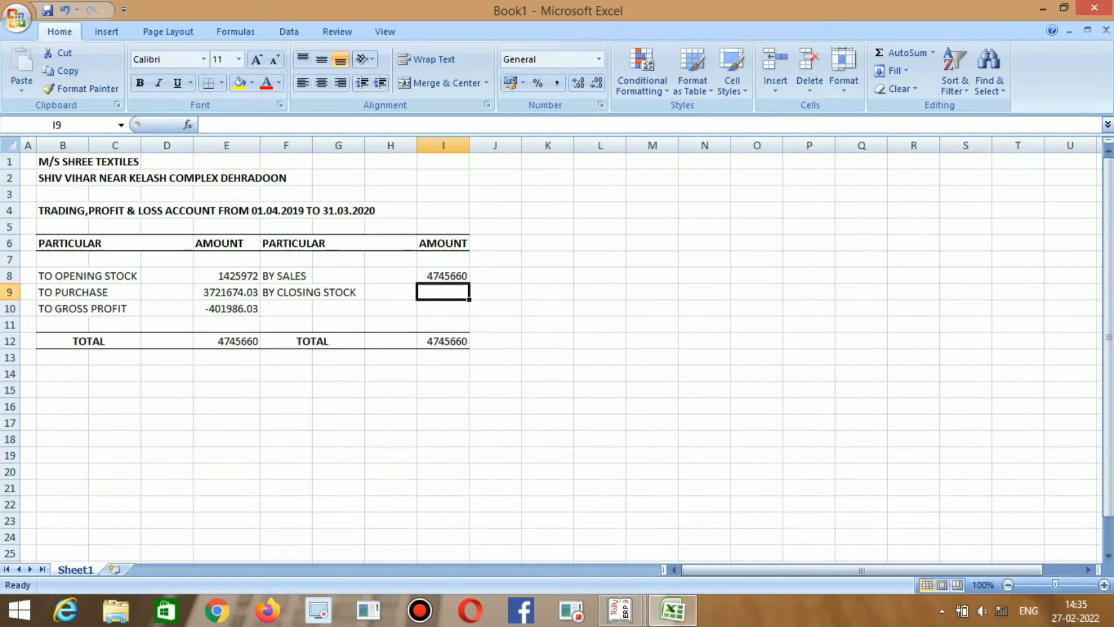
type("980")
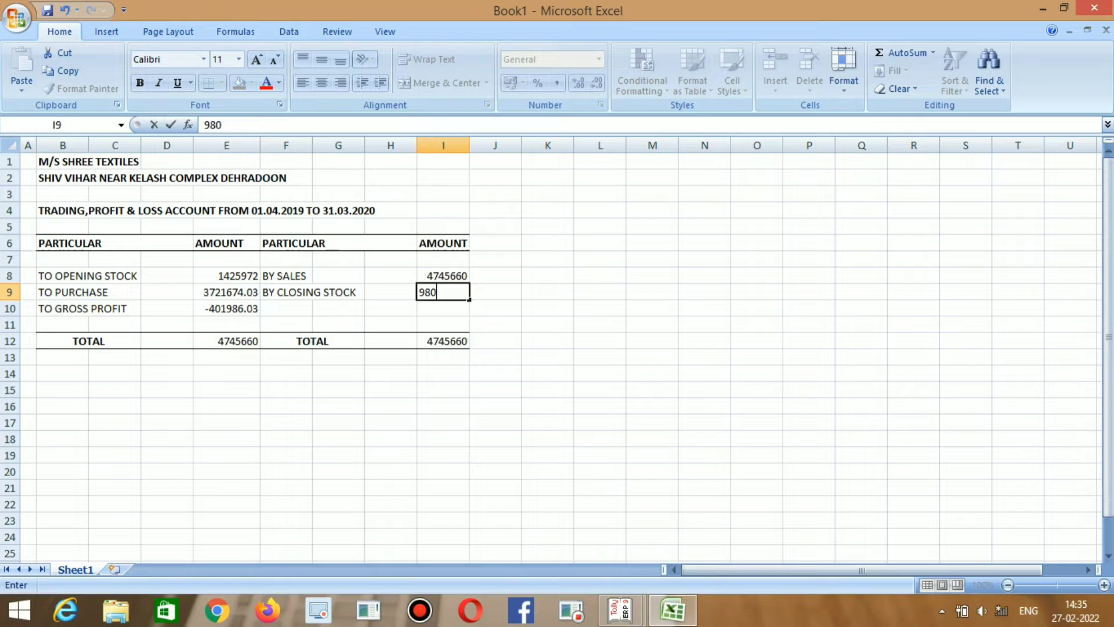
type("451")
key("Return")
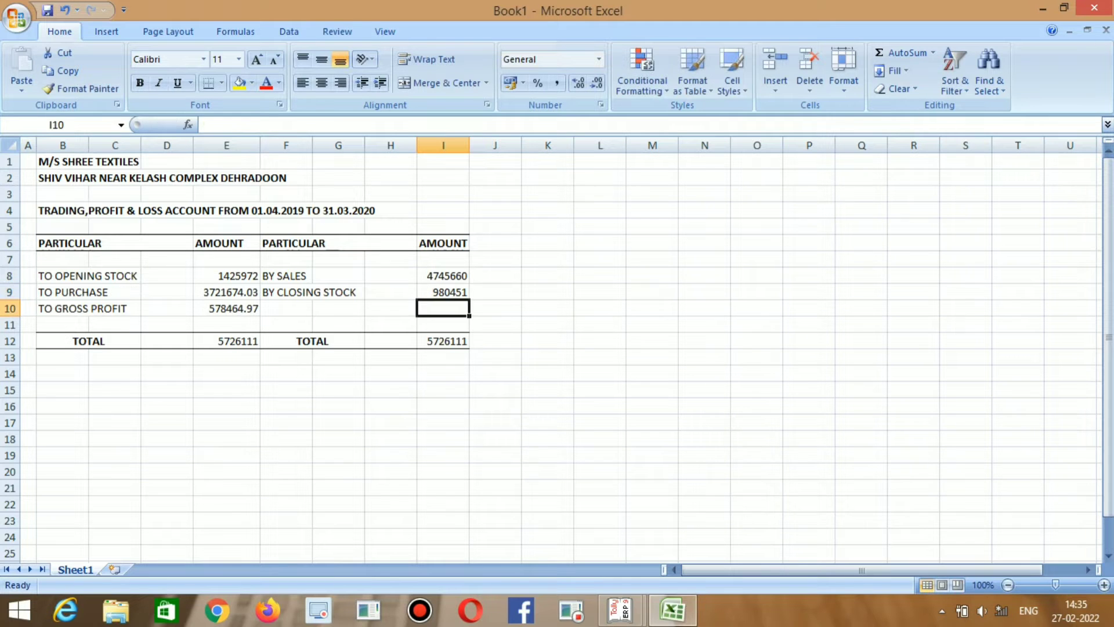
key("Left")
key("Left")
key("Left")
key("Left")
Compare Tally's Gross Profit c/o line with the gross profit in the Excel sheet.
key("alt+Tab")
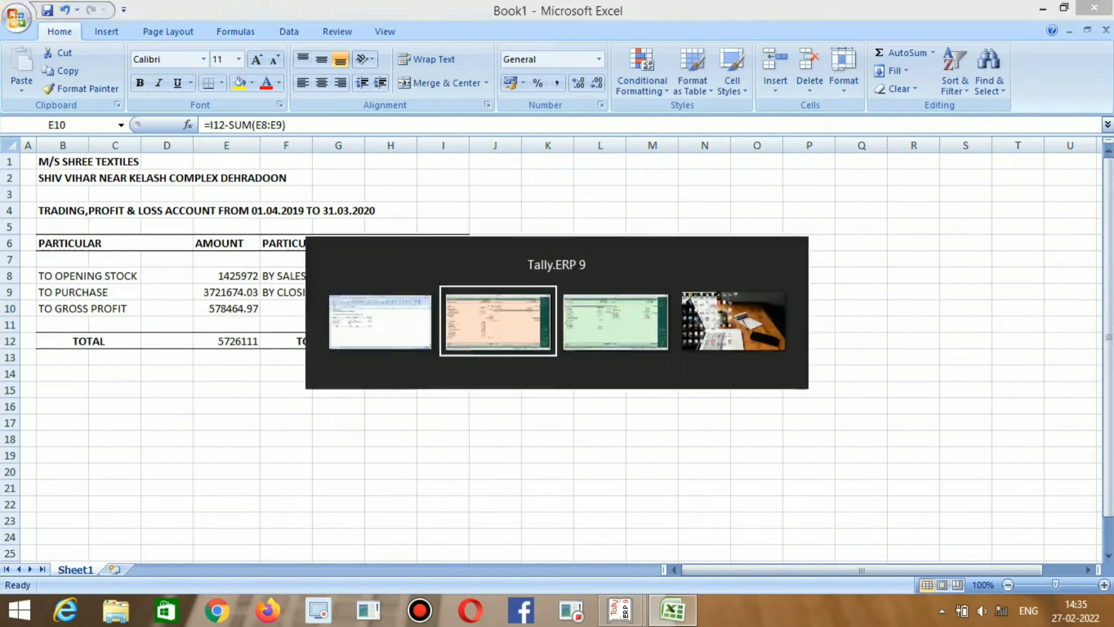
key("Left")
key("Down")
key("Down")
key("Down")
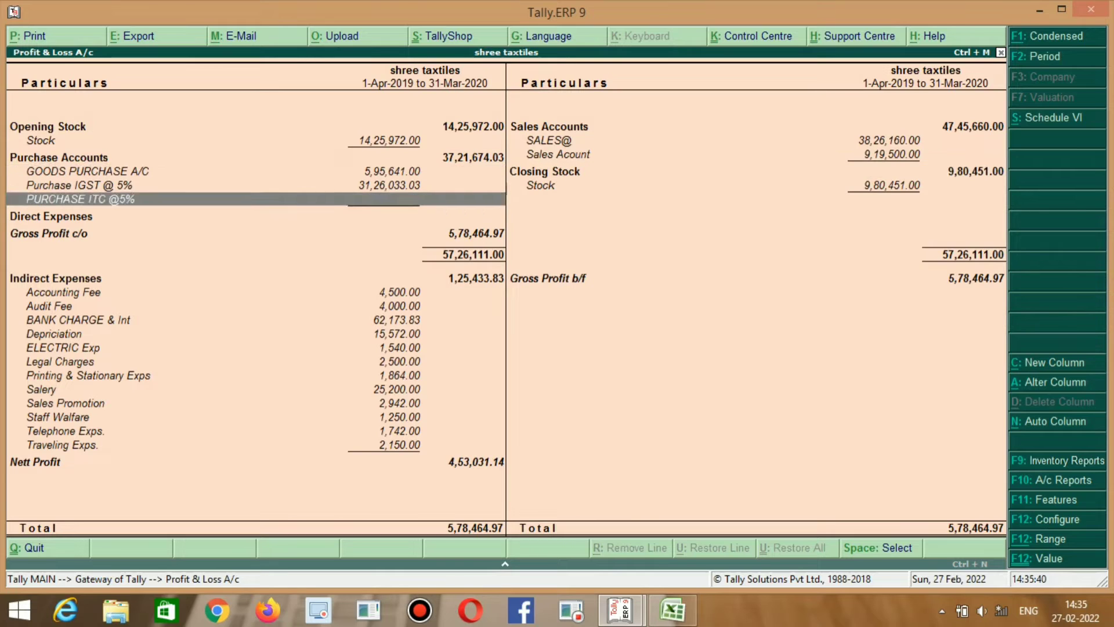
key("Down")
key("Down")
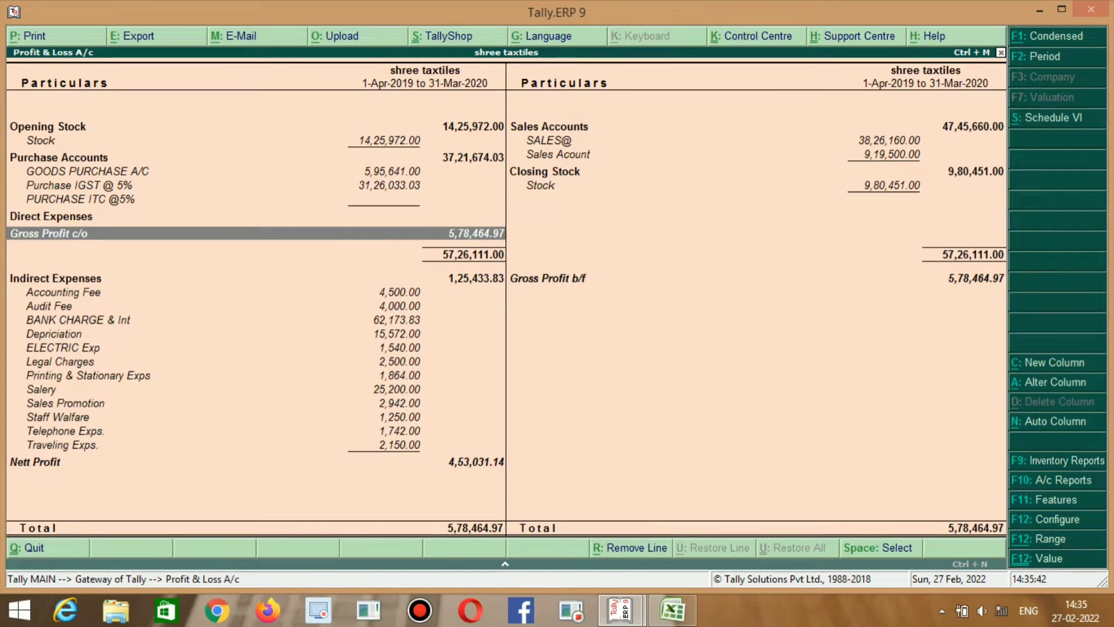
key("Up")
key("Down")
key("Down")
key("Up")
key("Up")
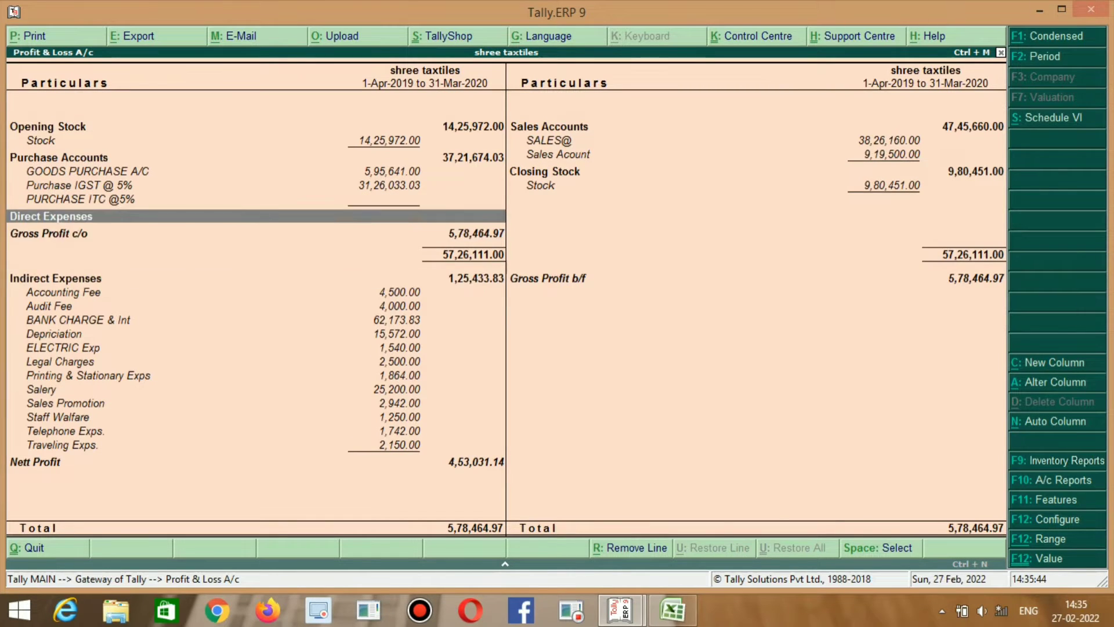
key("Right")
key("Up")
key("Up")
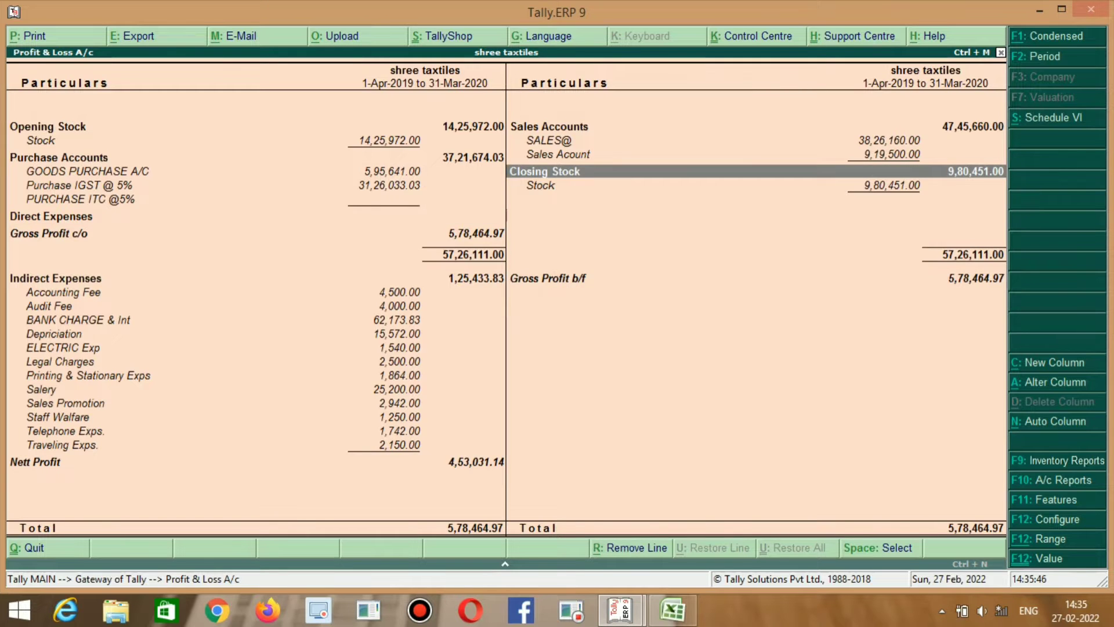
key("Left")
key("Down")
key("Down")
key("Down")
key("Down")
key("Down")
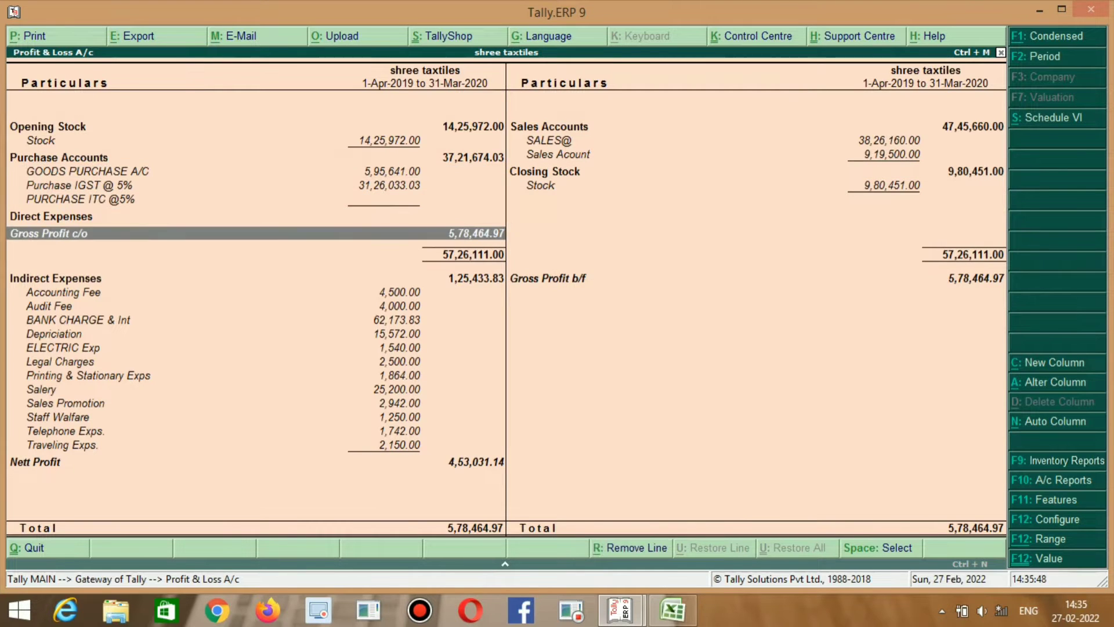
key("alt+Tab")
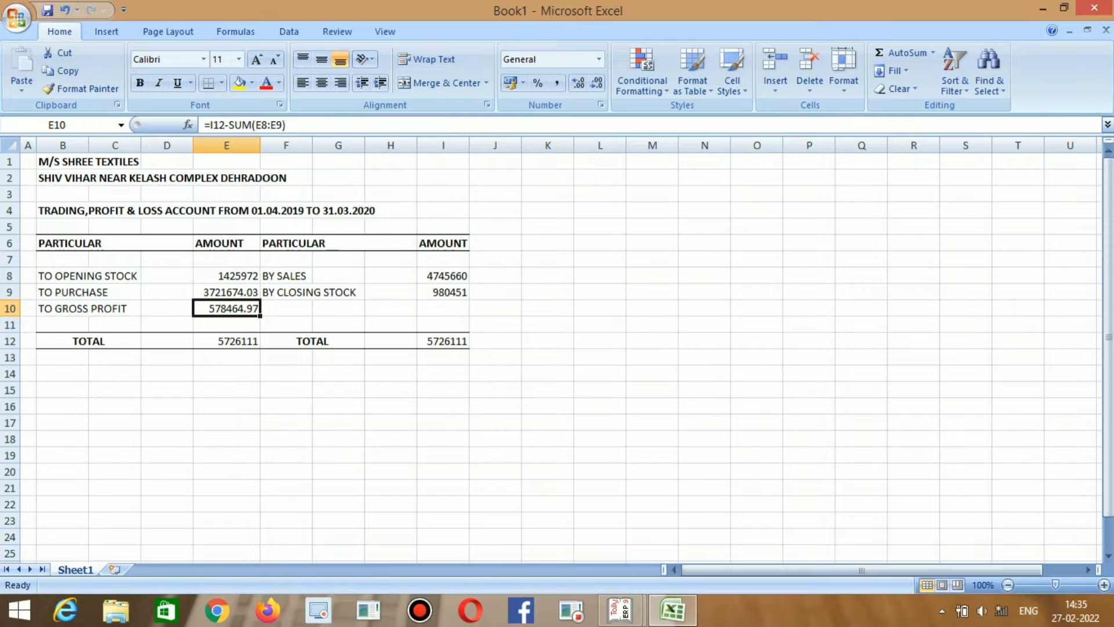
key("Down")
key("Down")
Look up Tally's Indirect Expenses group, then move to cell F14 in Excel.
key("alt+Tab")
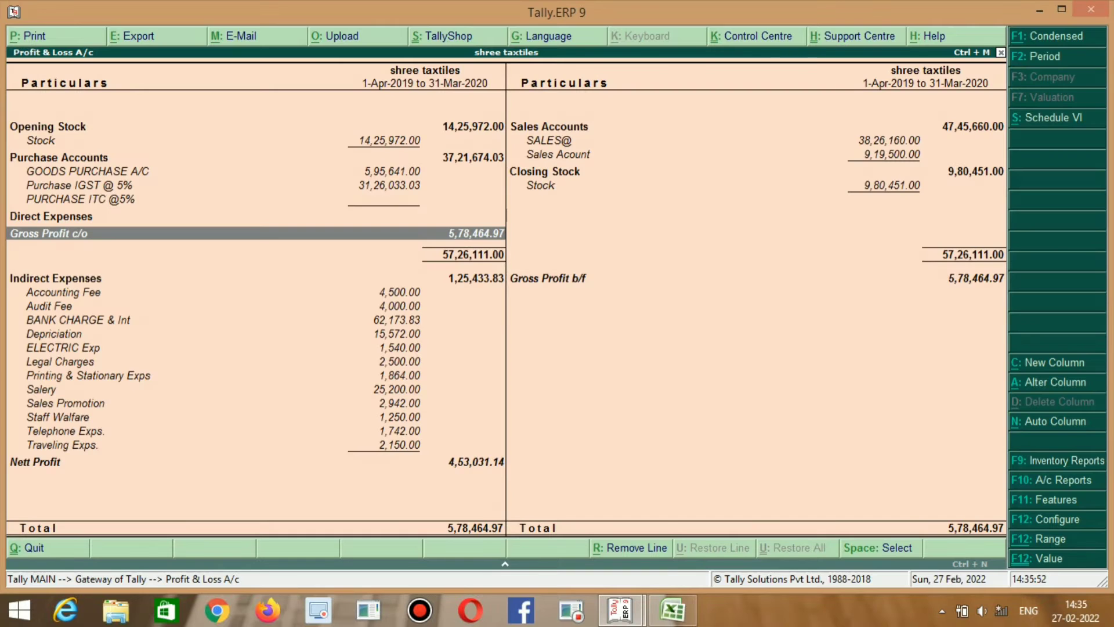
key("Down")
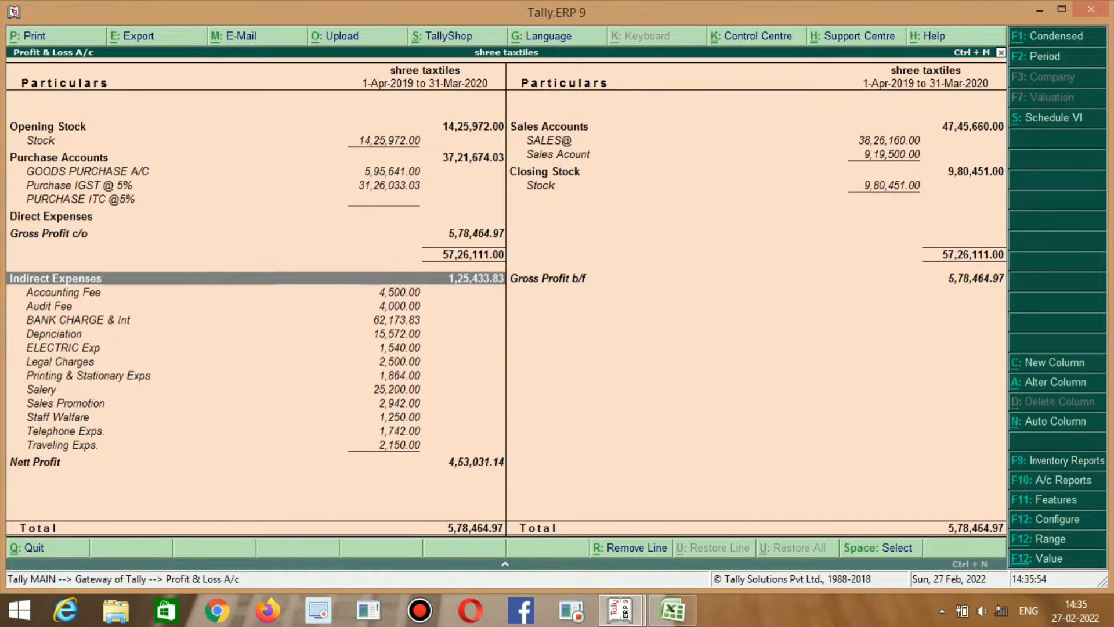
key("alt+Tab")
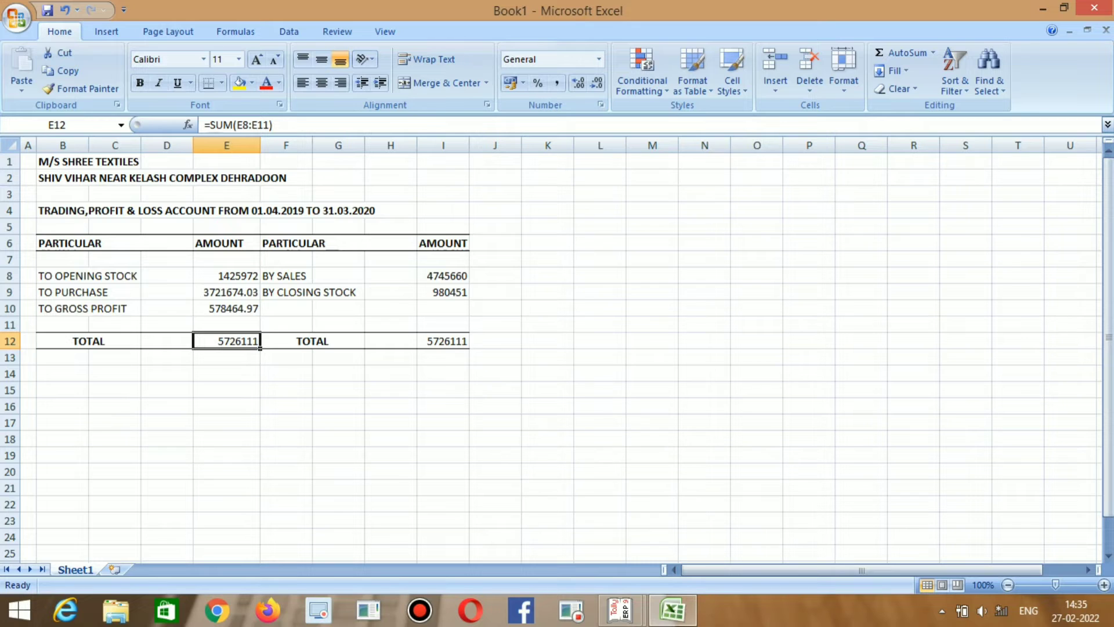
key("Left")
key("Left")
key("Down")
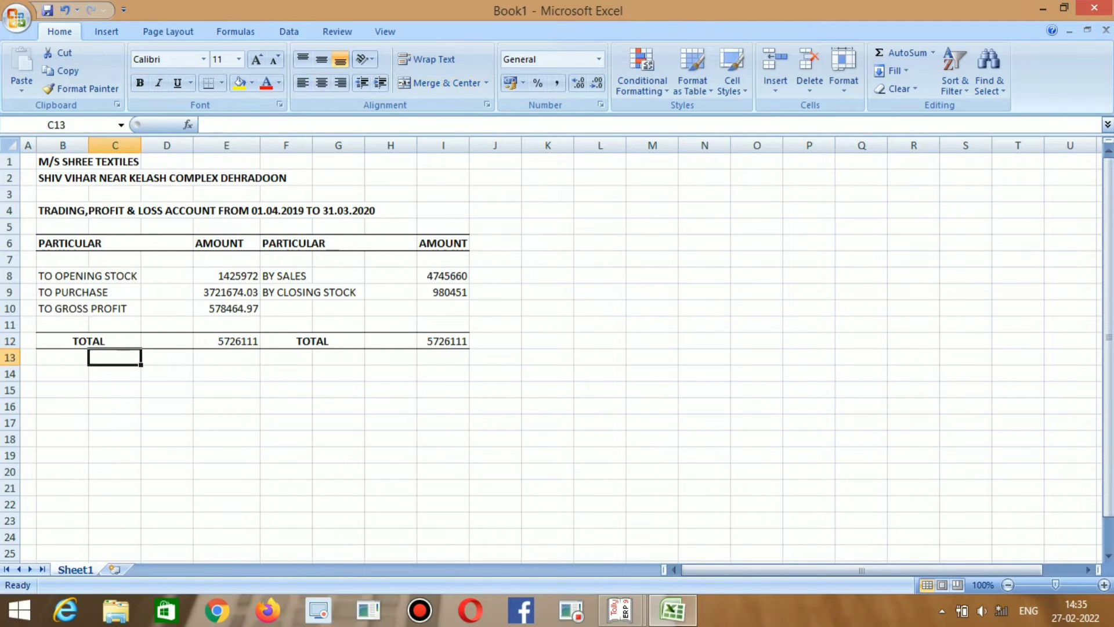
key("Left")
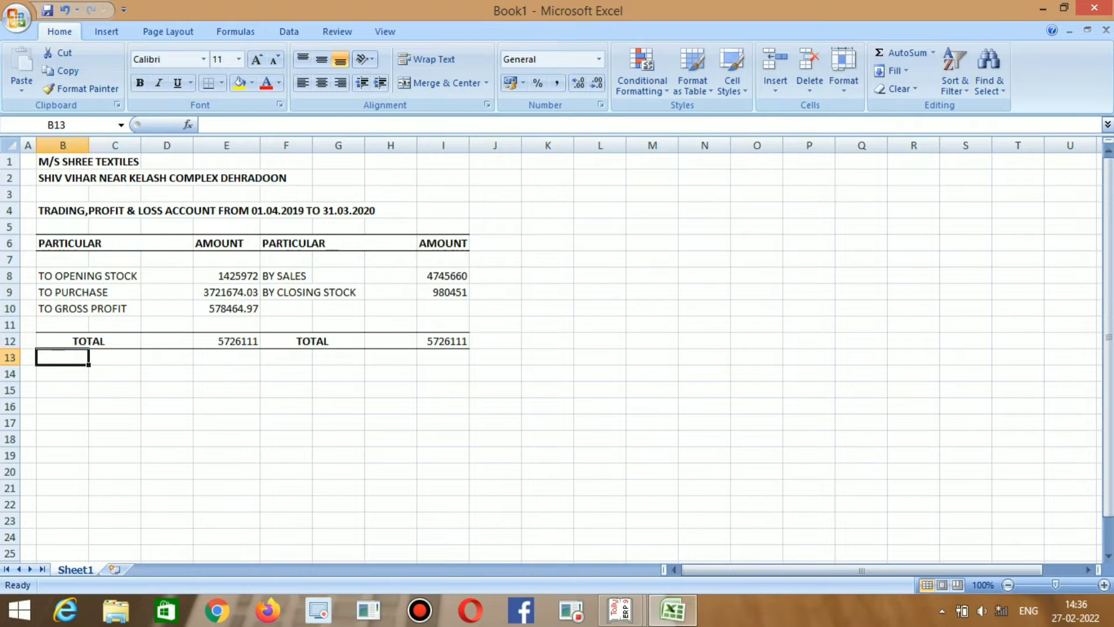
key("Right")
key("Right")
key("Right")
key("Right")
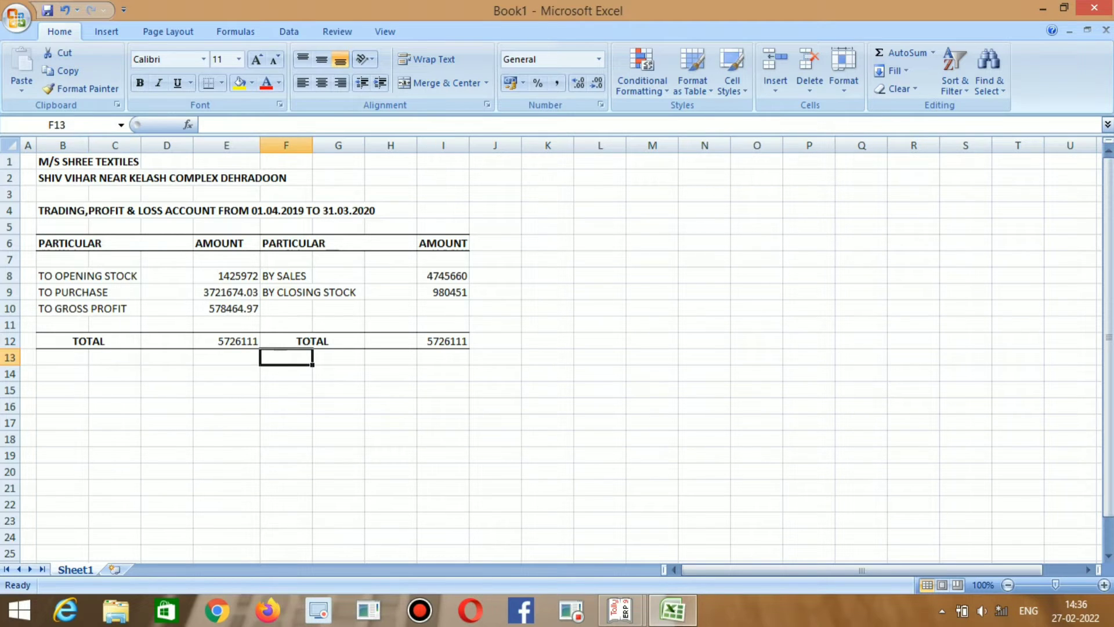
key("Down")
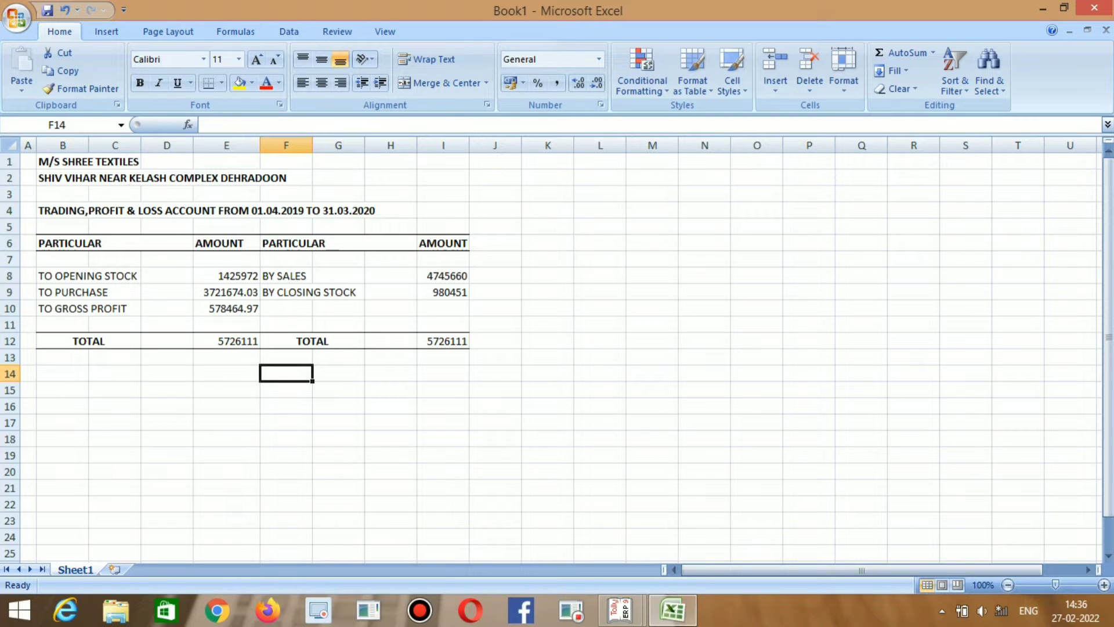
Label F14 as BY GROSS PROFIT.
type("BY G")
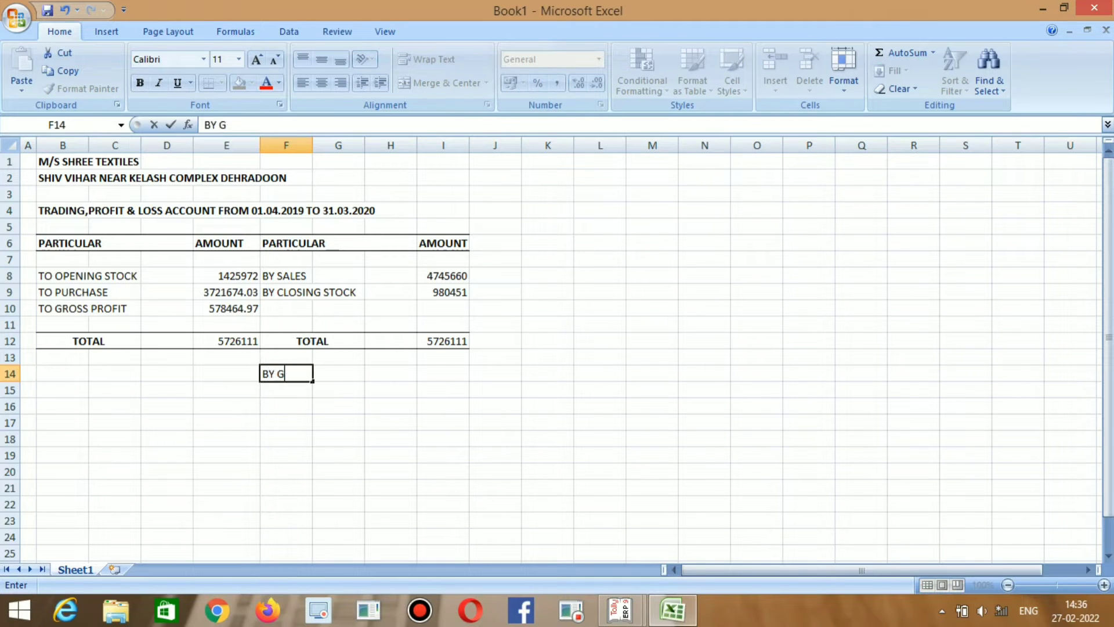
type("RO")
type("SS PROFIT")
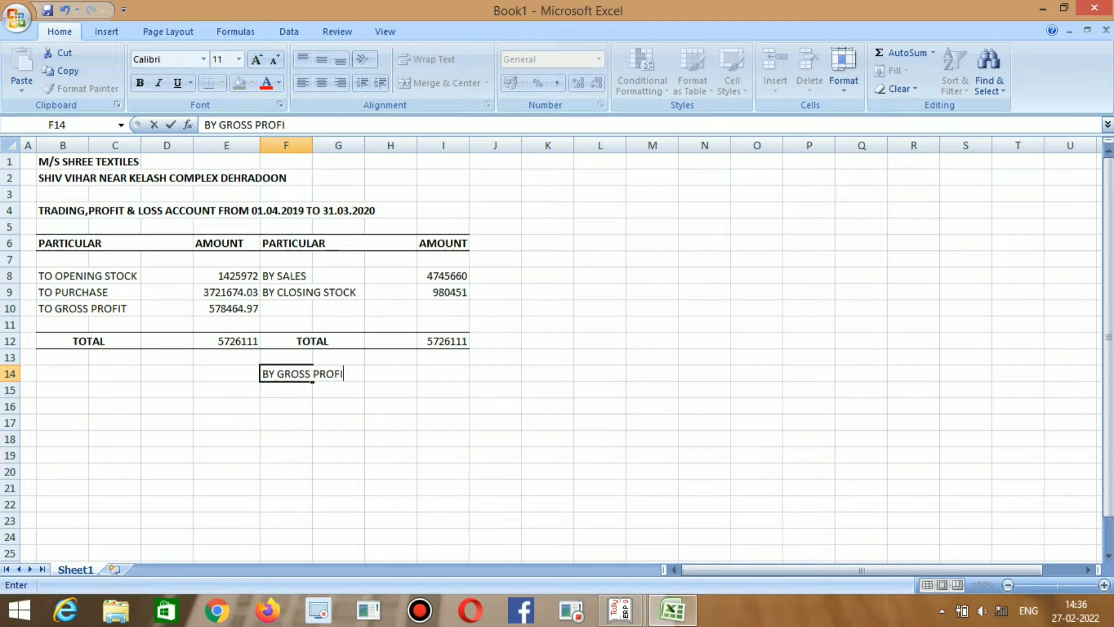
key("Tab")
key("Tab")
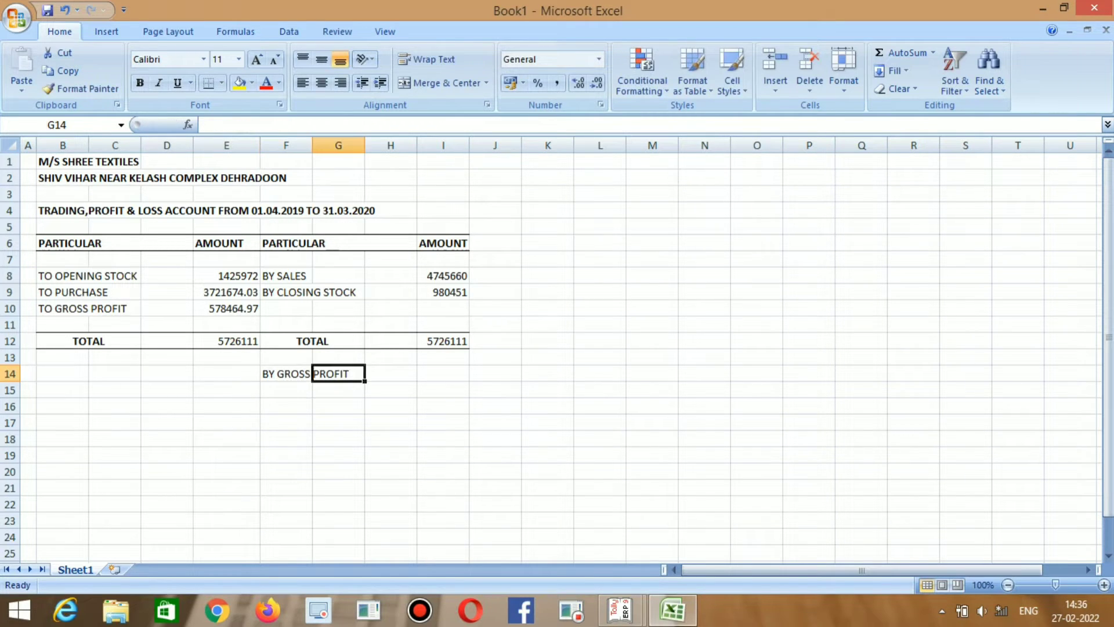
key("Tab")
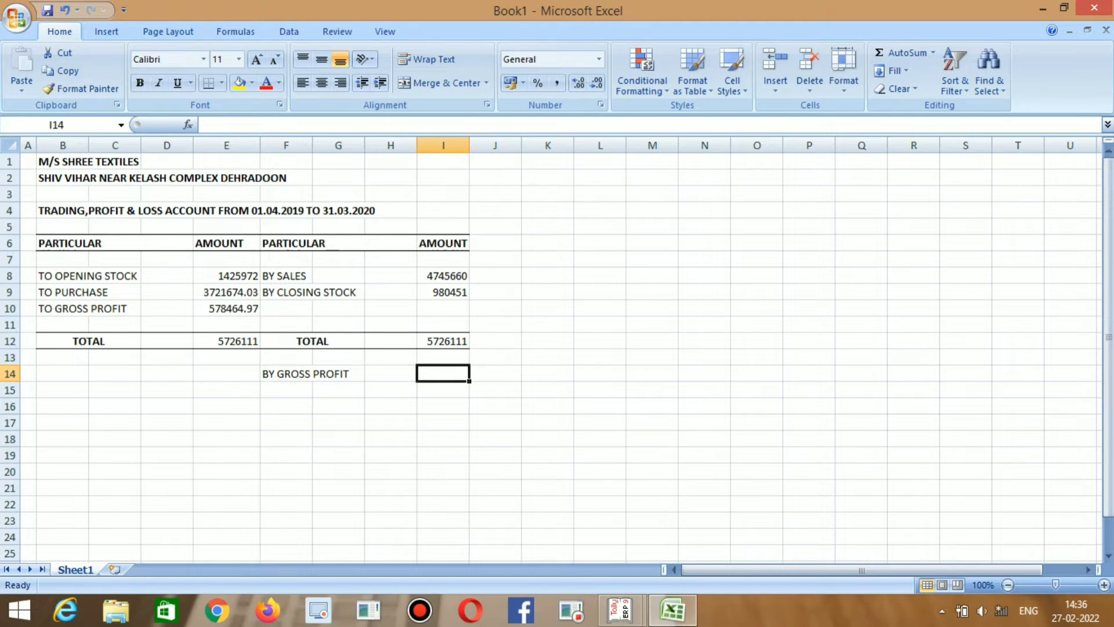
Link I14 to gross profit with =E10, showing 578464.97, and widen column I.
type("=")
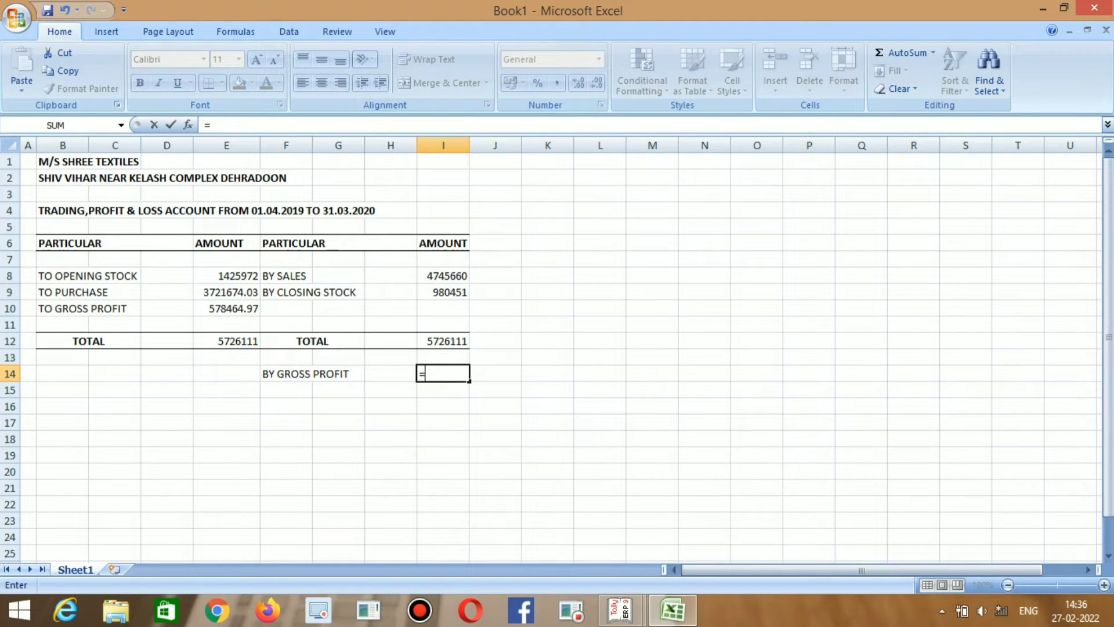
left_click(226, 308)
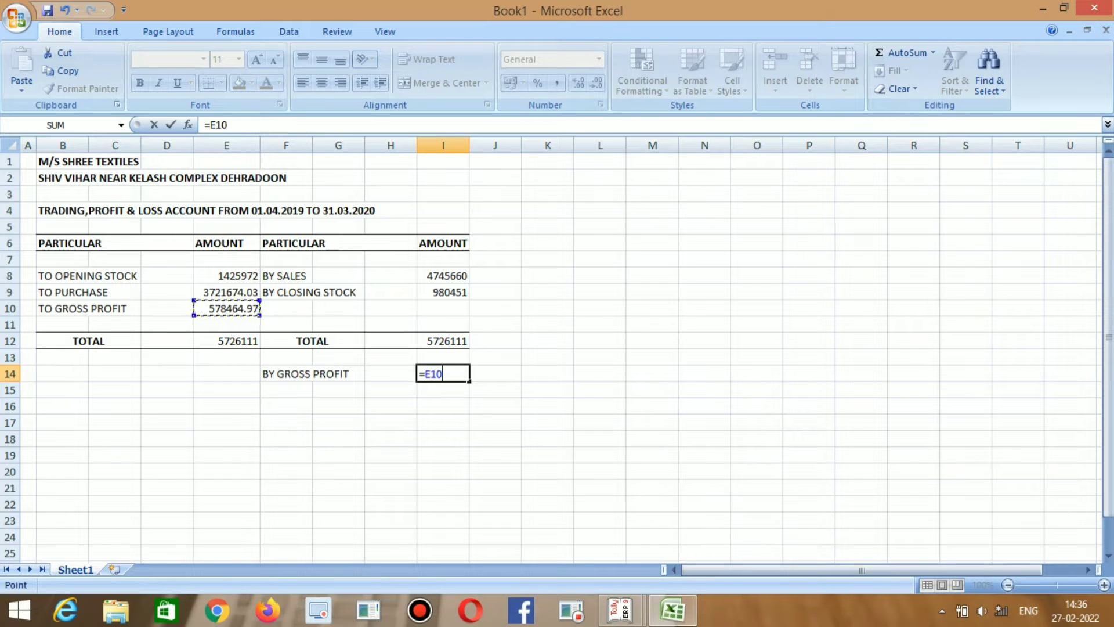
key("Return")
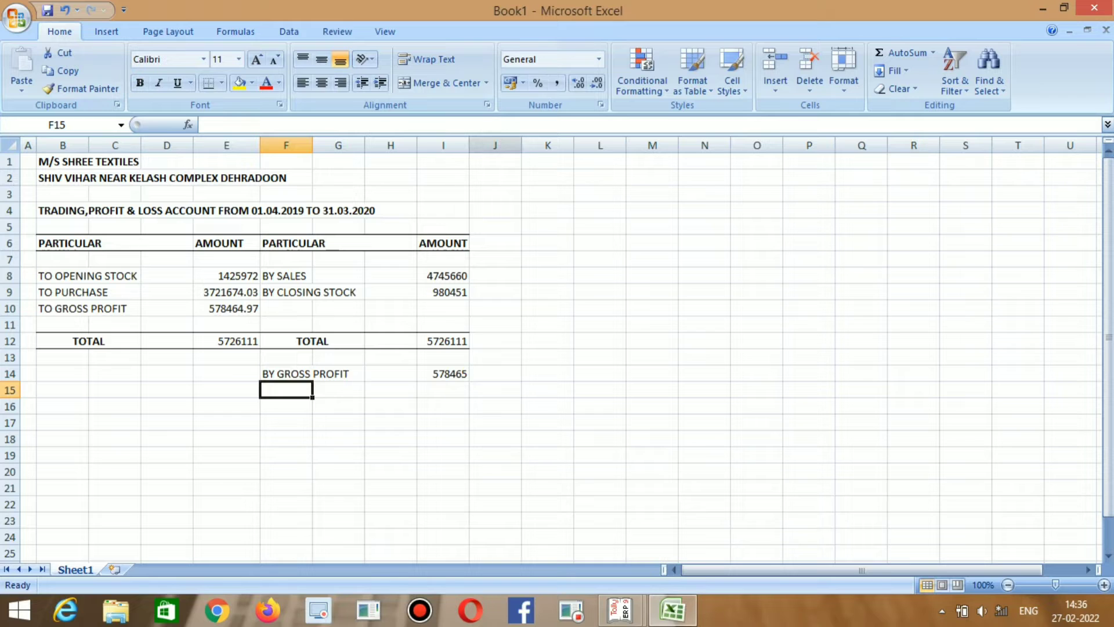
left_click_drag(469, 146, 474, 145)
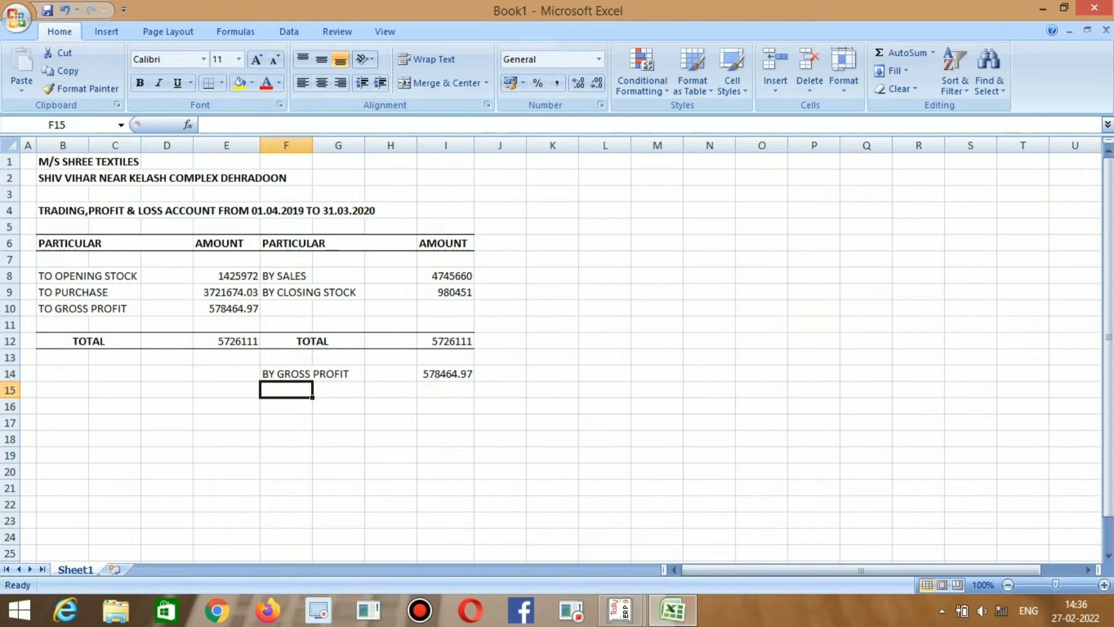
key("alt+Tab")
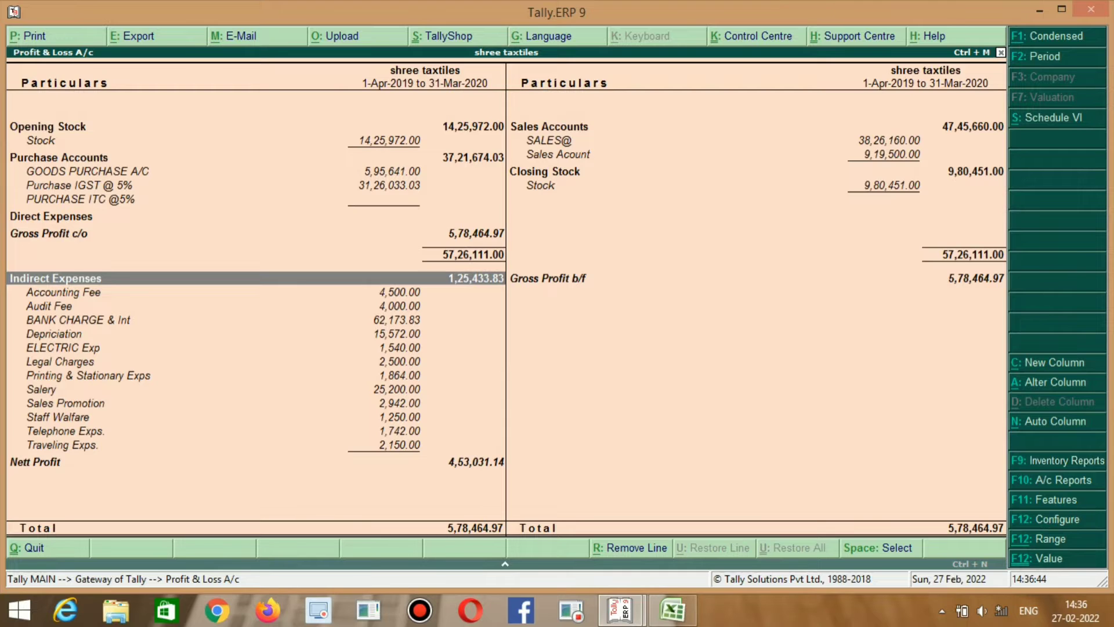
Select B14 and look up the first indirect expense in Tally.
key("alt+Tab")
key("Up")
key("Left")
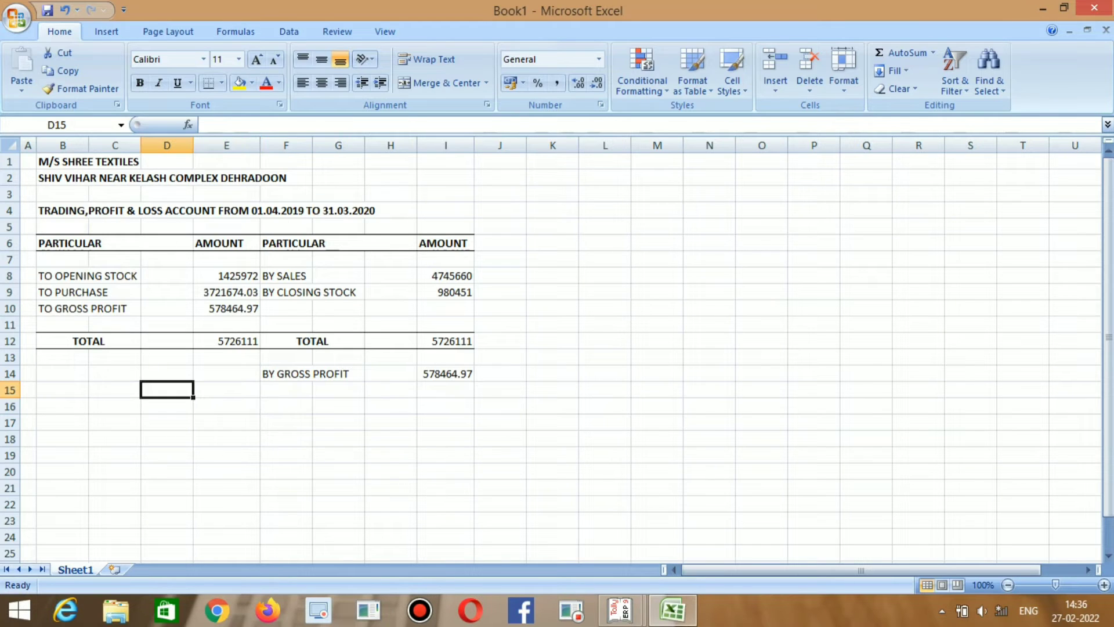
key("Up")
key("Left")
key("Left")
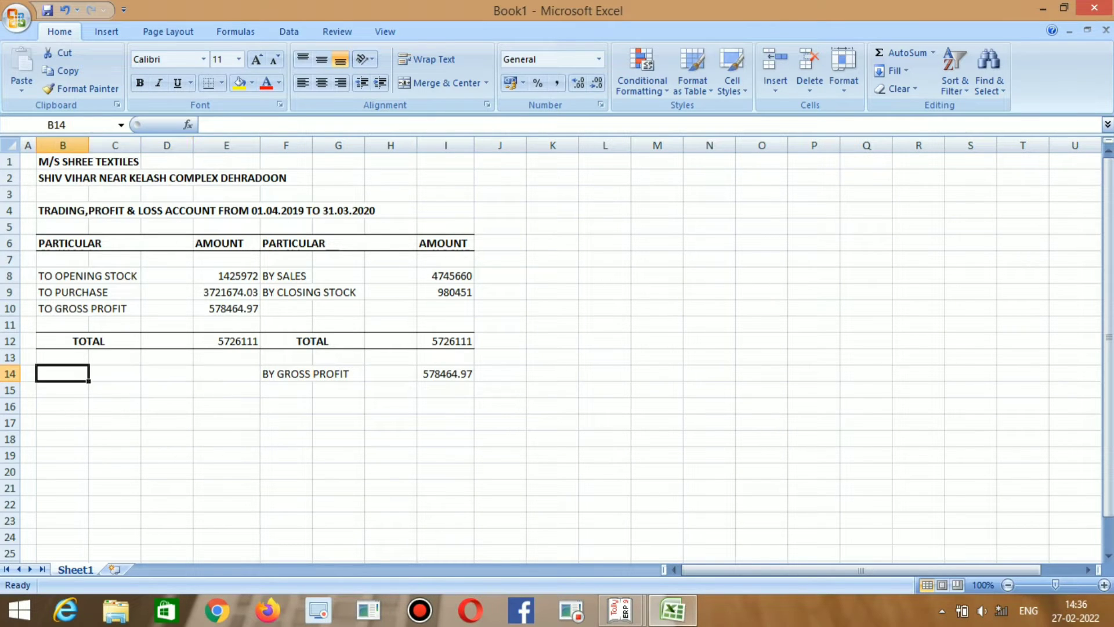
key("alt+Tab")
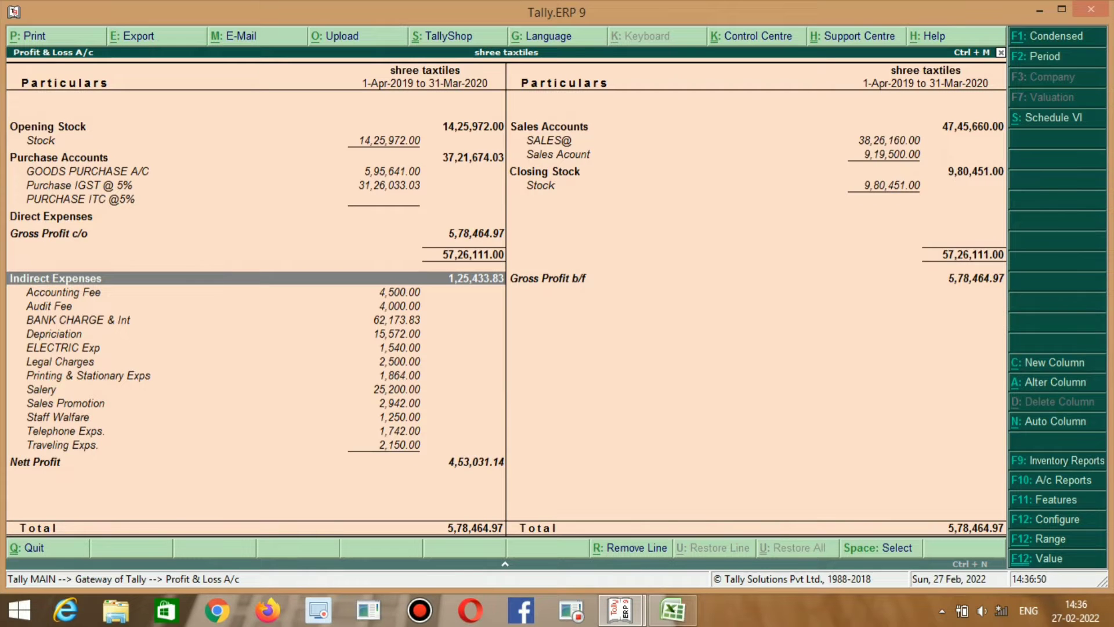
key("alt+Tab")
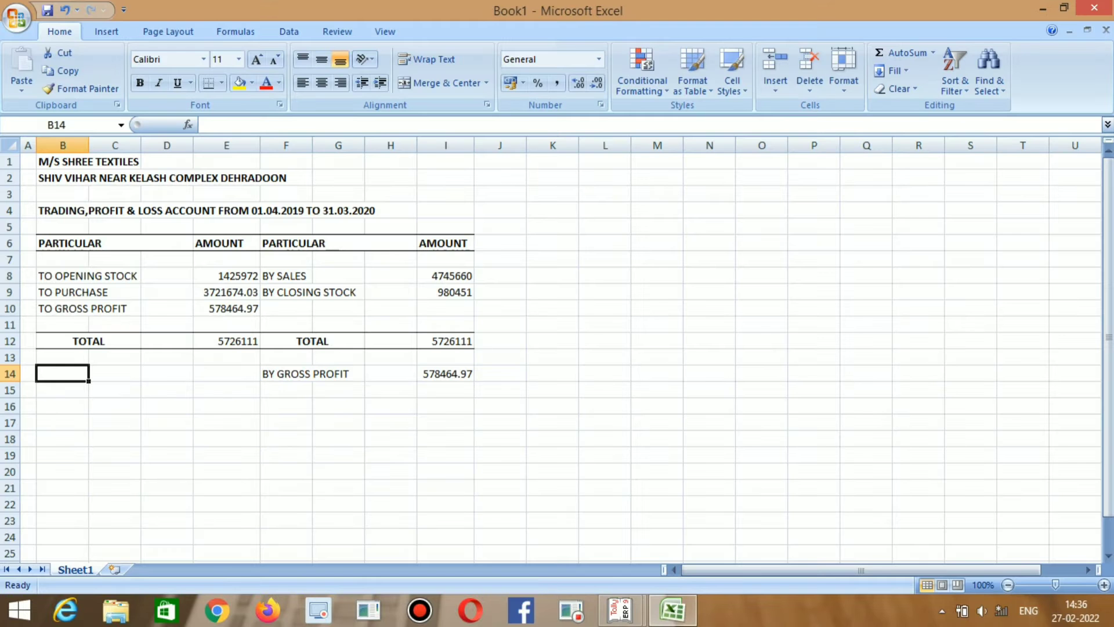
Enter the label TO ACCOUNTING FEE in B14.
type("TO ACCO")
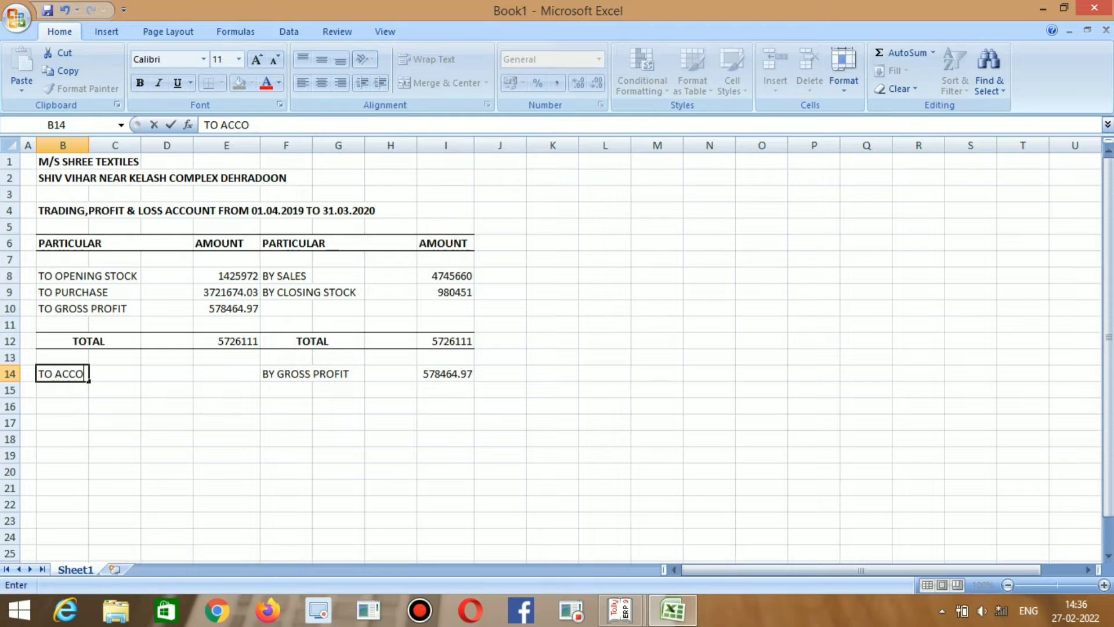
type("UNT")
key("BackSpace")
type("TING")
key("alt+Tab")
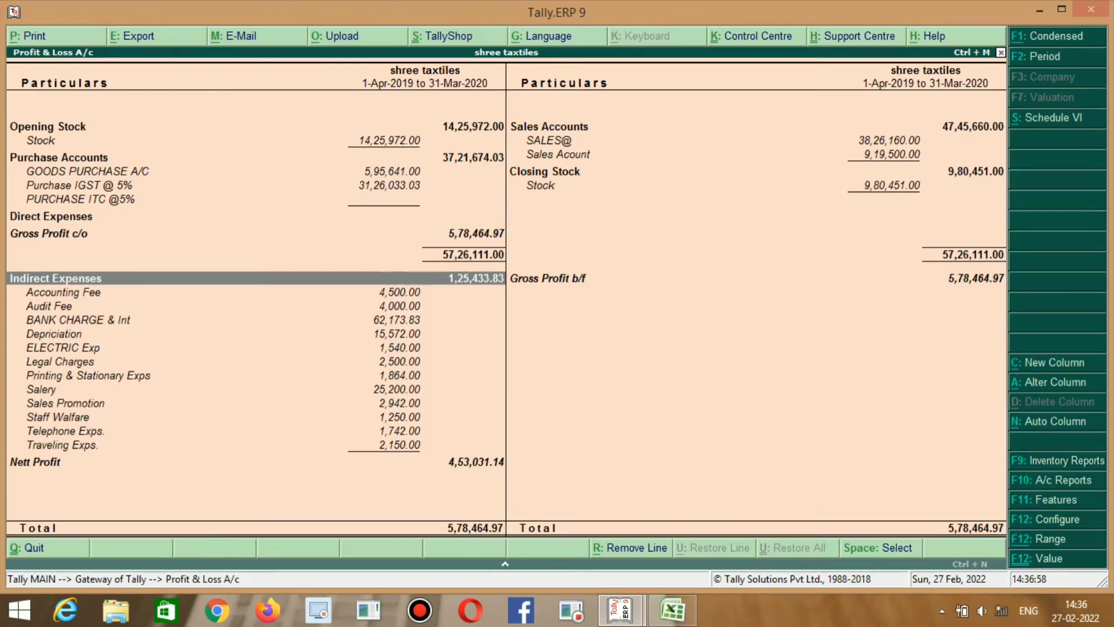
key("alt+Tab")
type("FEE")
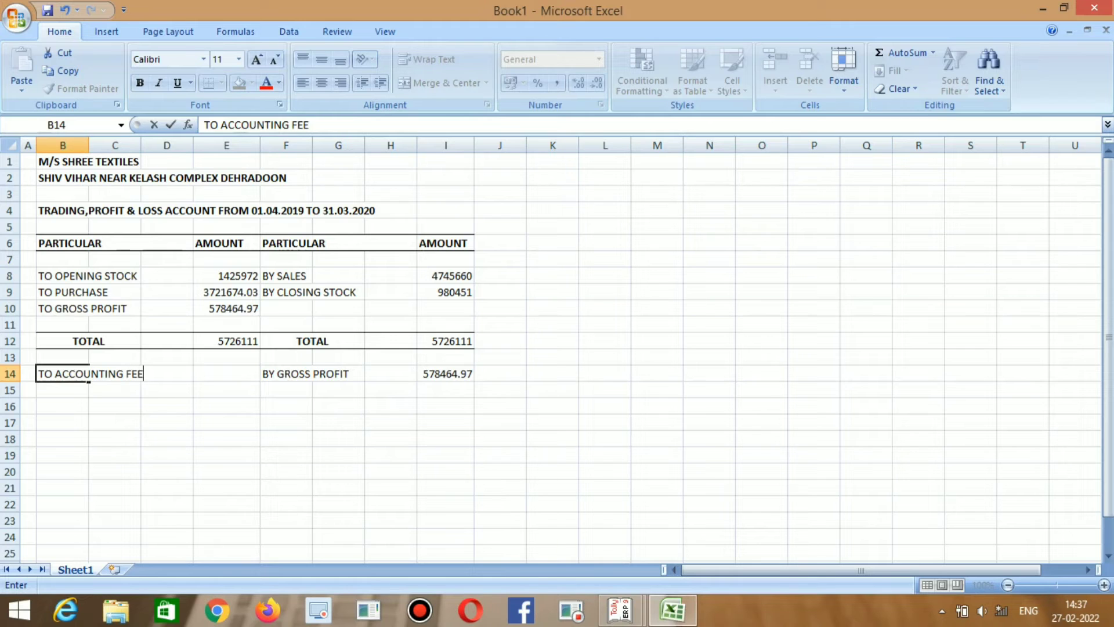
key("Return")
Step through Tally's indirect expenses to Audit Fee, then move to the next Excel row.
key("alt+Tab")
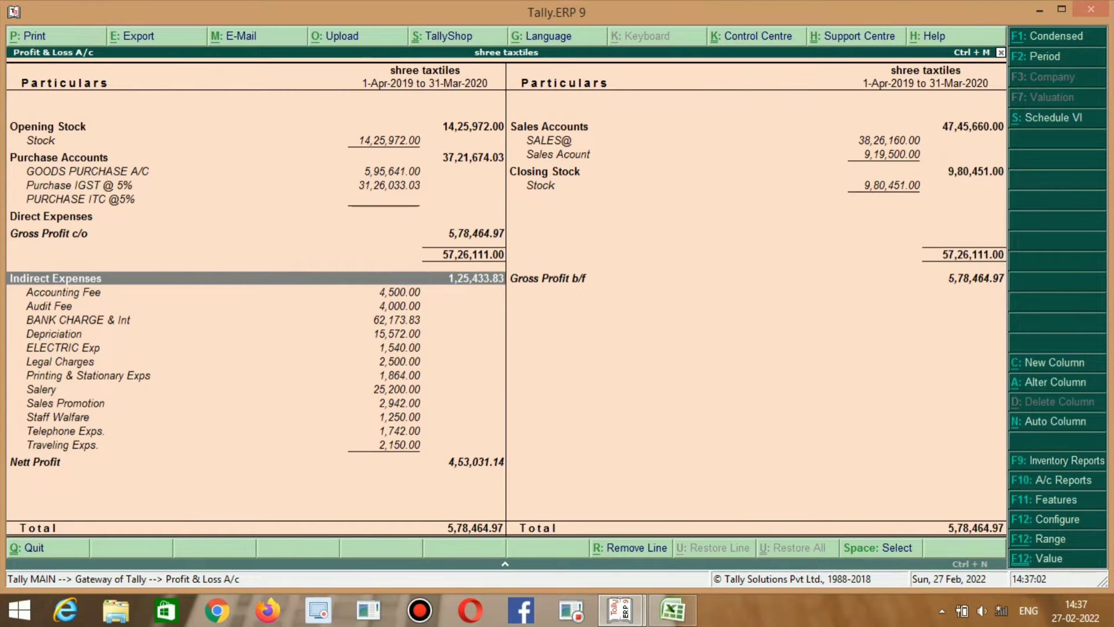
key("alt+Tab")
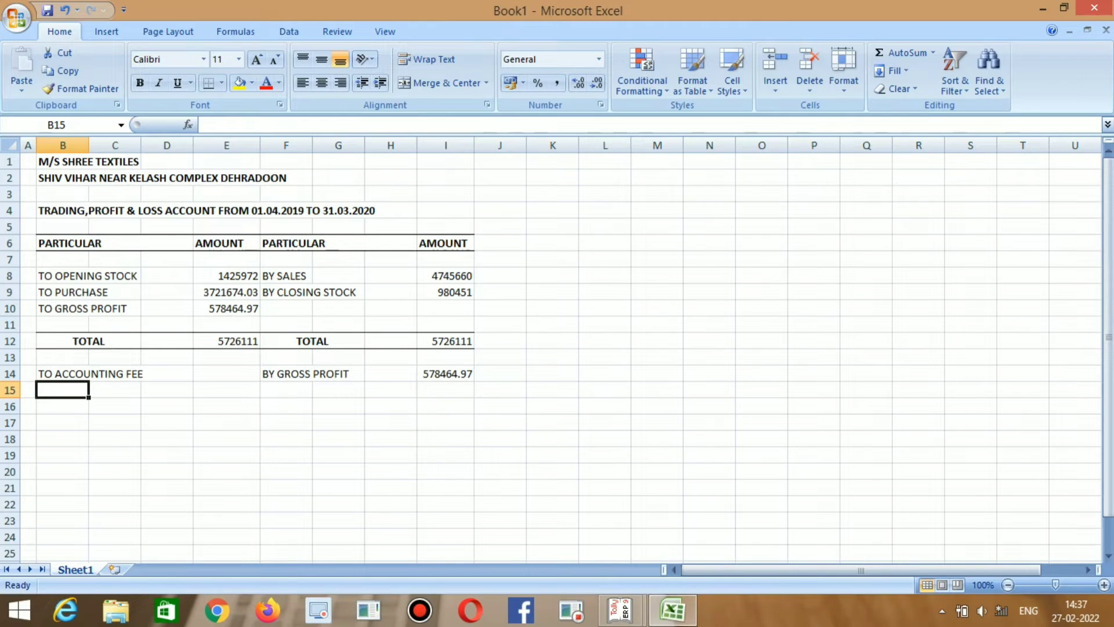
key("alt+Tab")
key("Down")
key("Down")
key("Up")
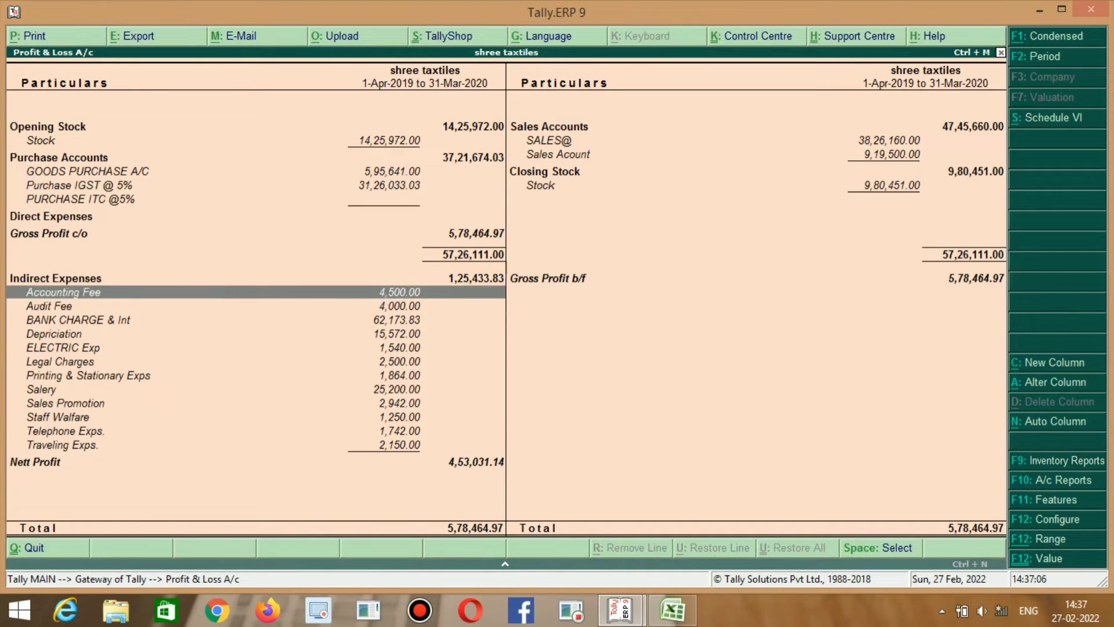
key("Down")
key("Up")
key("Down")
key("alt+Tab")
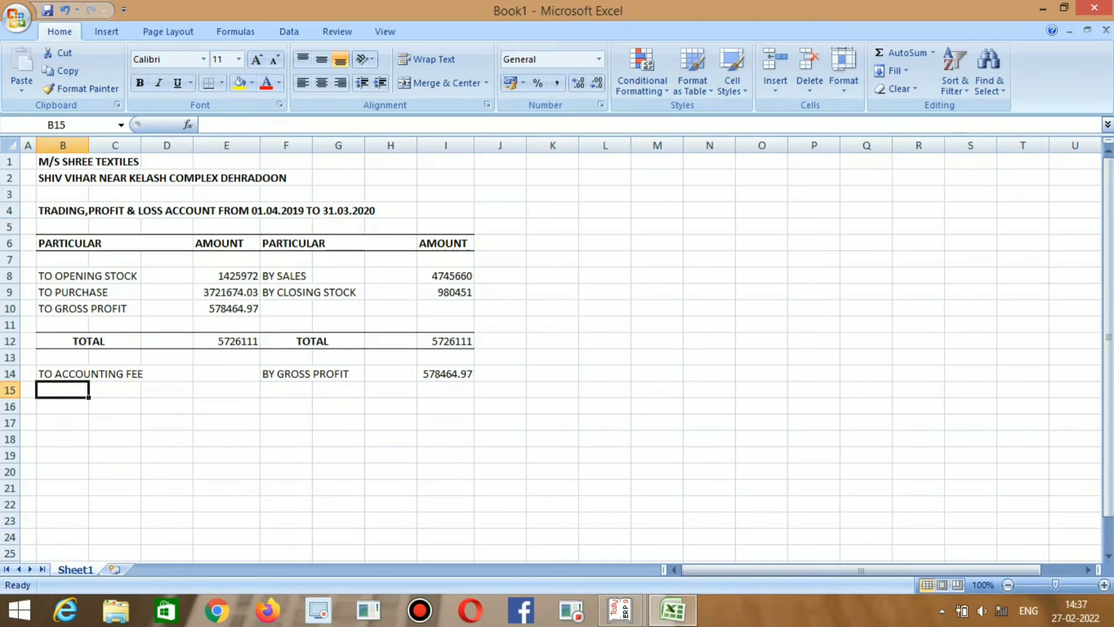
key("alt+Tab")
key("Up")
key("alt+Tab")
key("alt+Tab")
key("Down")
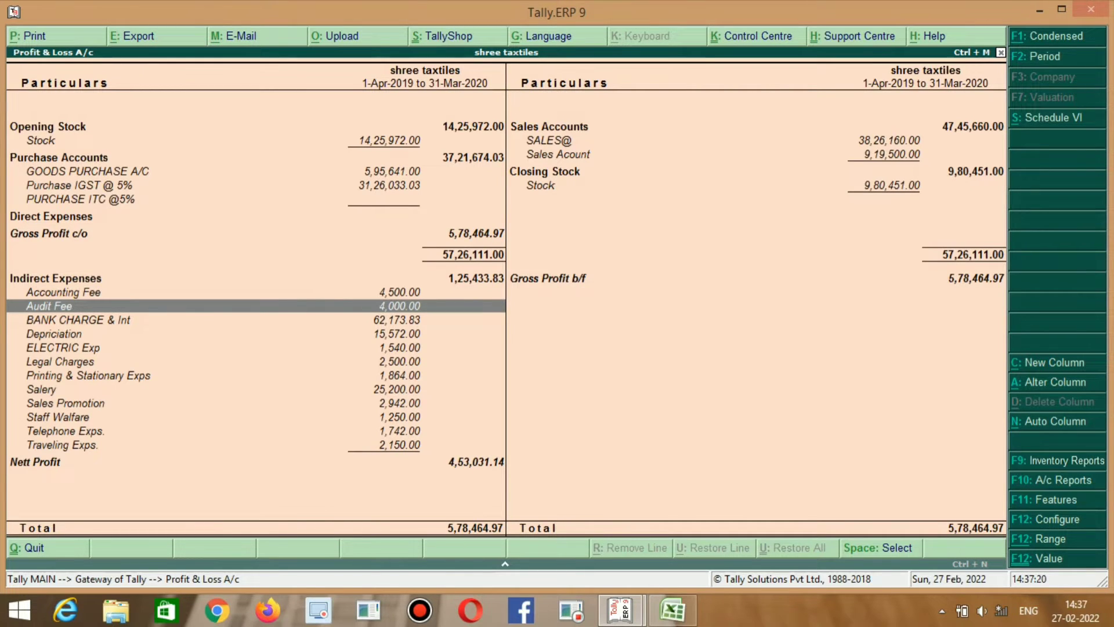
Enter TO AUDIT FEE in B15, retyping the initial AUDIT FEE entry.
key("alt+Tab")
key("alt+Tab")
key("alt+Tab")
type("AU")
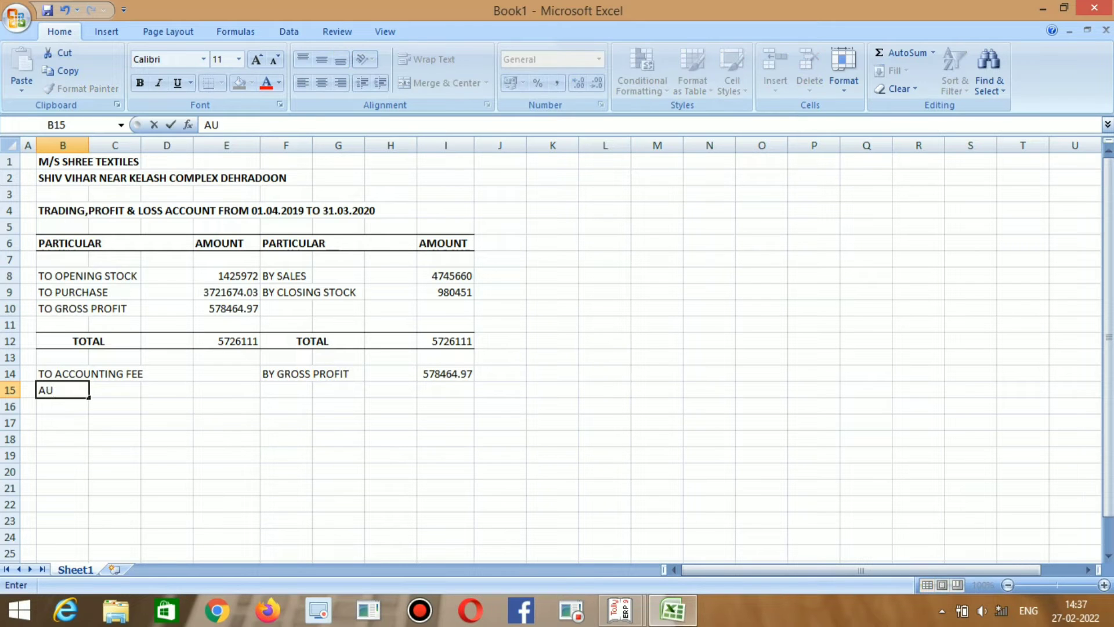
type("DIT FEE")
key("Return")
key("alt+Tab")
key("alt+Tab")
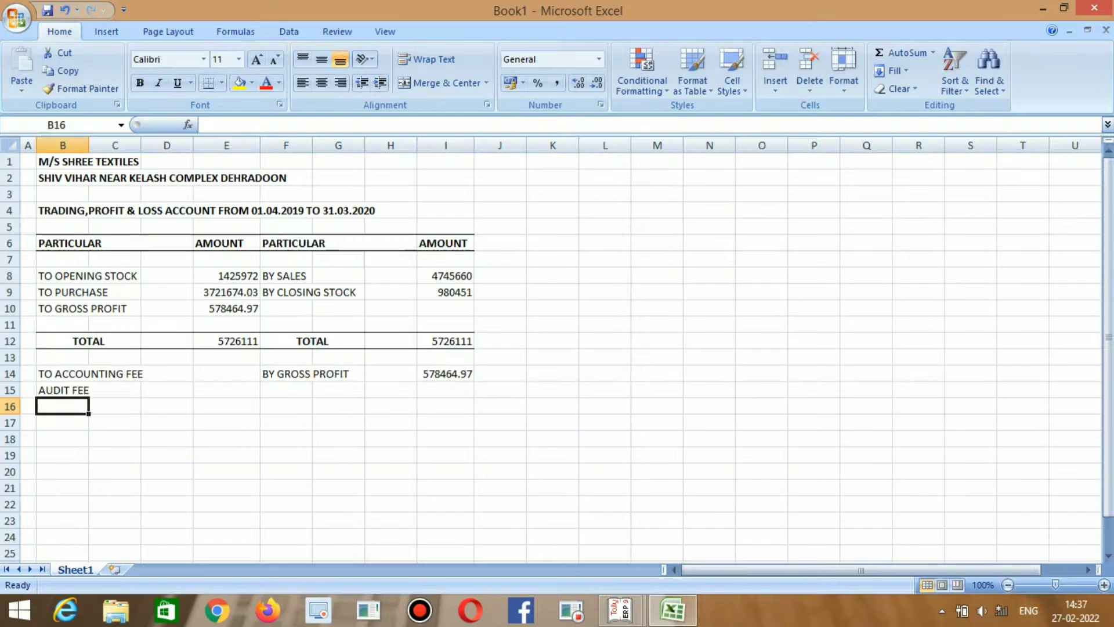
type("BANK CH")
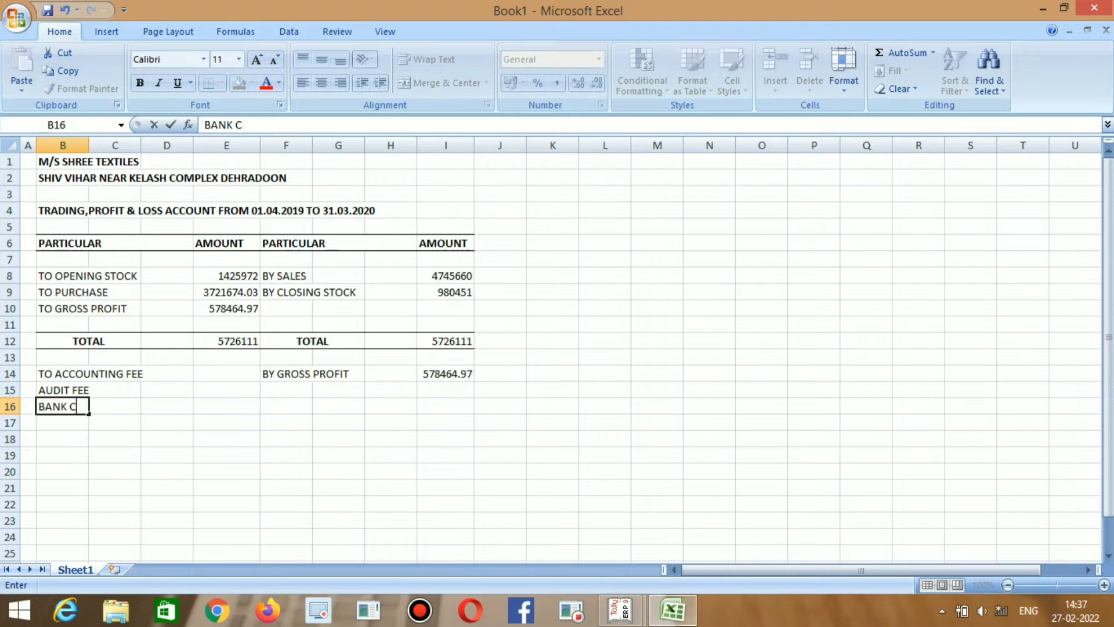
key("BackSpace")
key("BackSpace")
key("BackSpace")
key("BackSpace")
key("BackSpace")
key("BackSpace")
key("BackSpace")
key("Up")
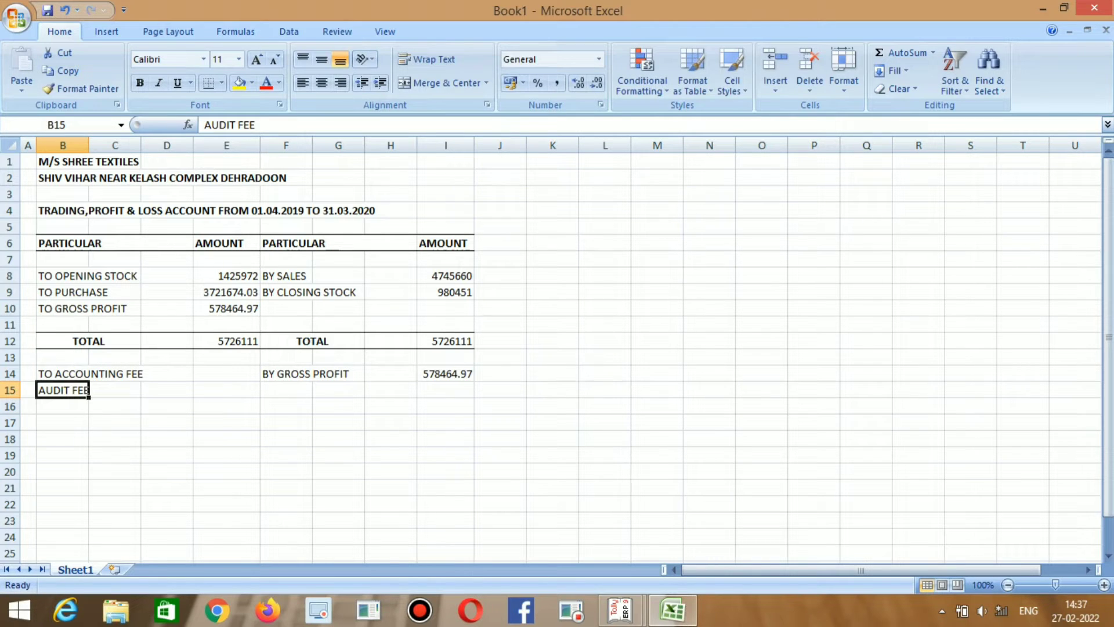
key("F2")
key("BackSpace")
key("BackSpace")
key("BackSpace")
key("BackSpace")
key("BackSpace")
key("BackSpace")
key("BackSpace")
key("BackSpace")
key("BackSpace")
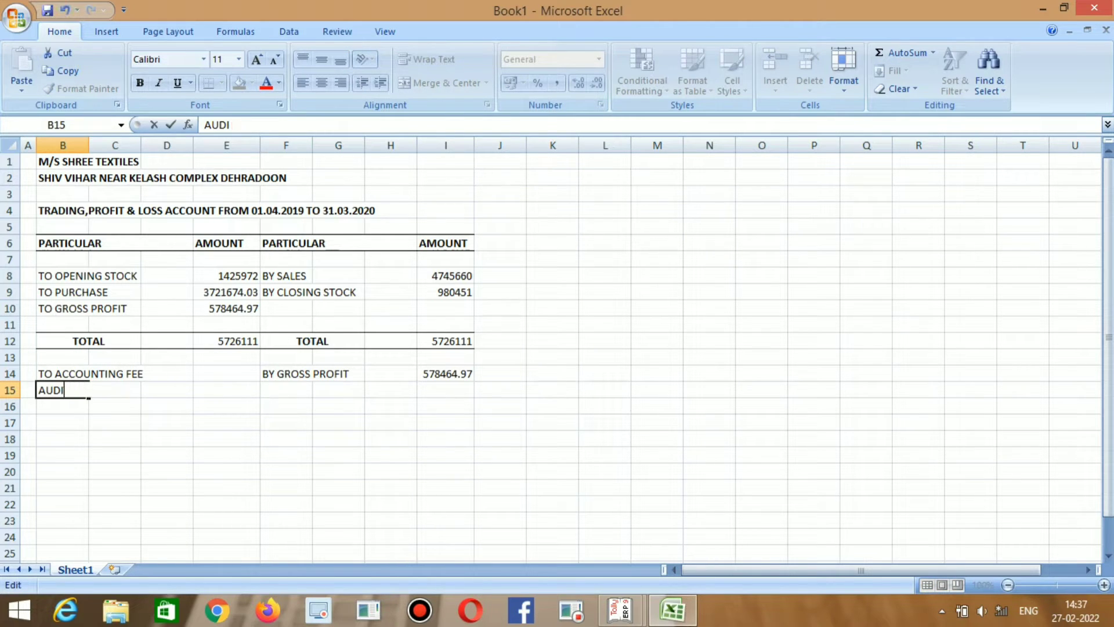
type("TO AUC")
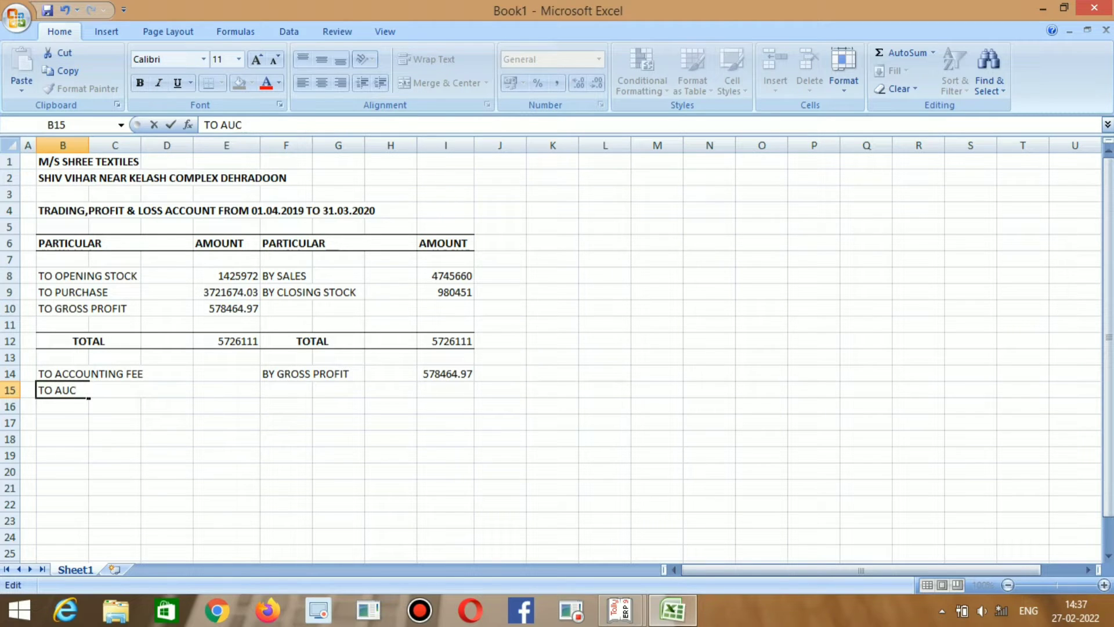
key("BackSpace")
type("DIT FEE")
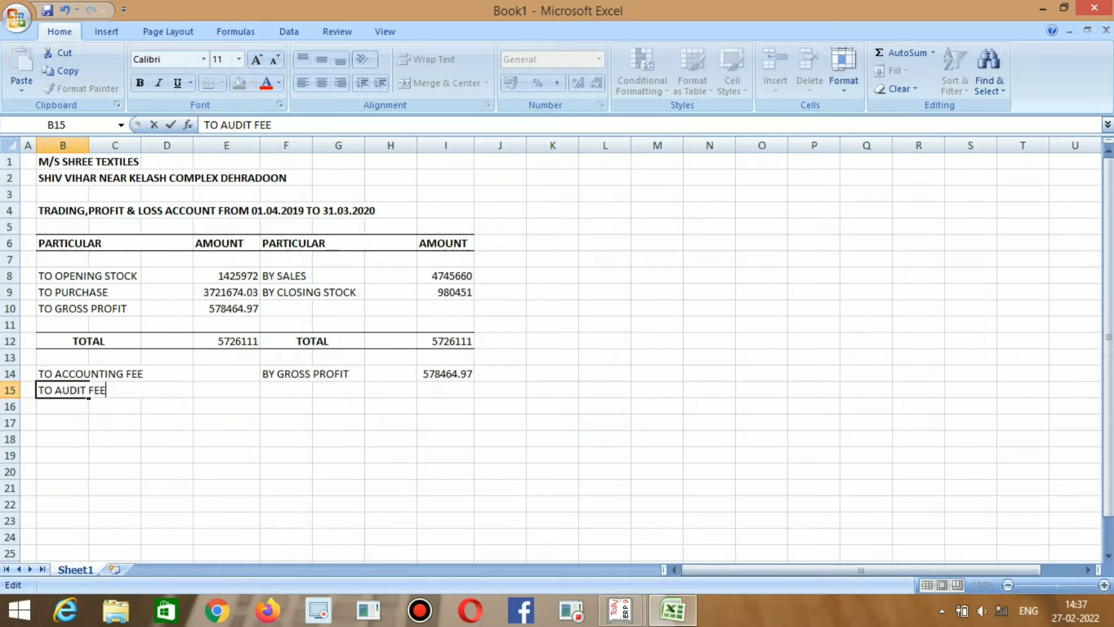
key("Return")
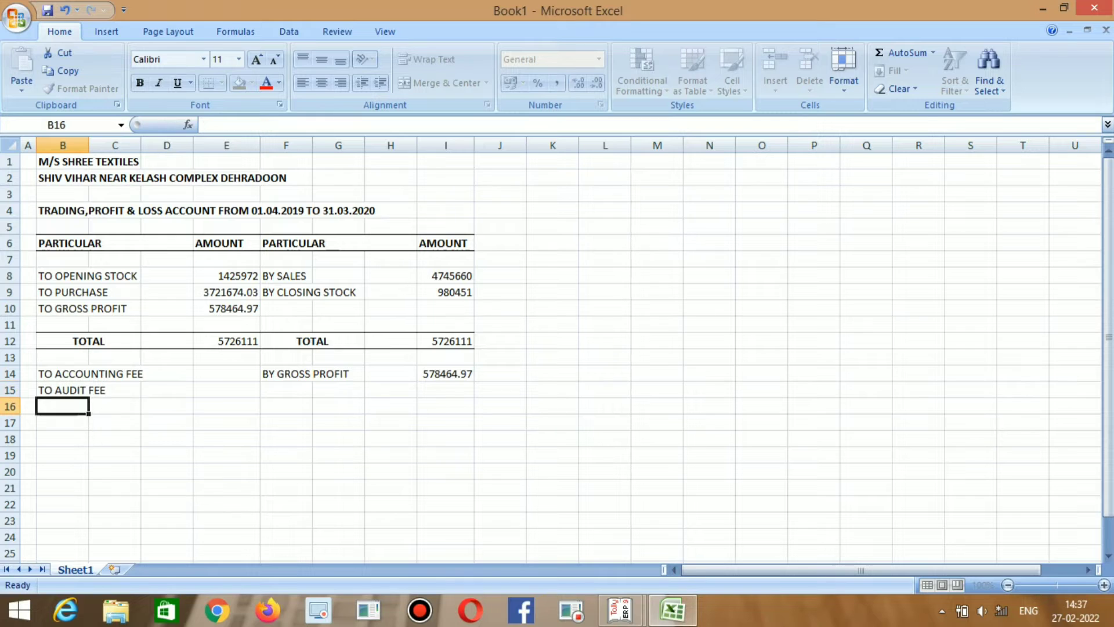
key("Up")
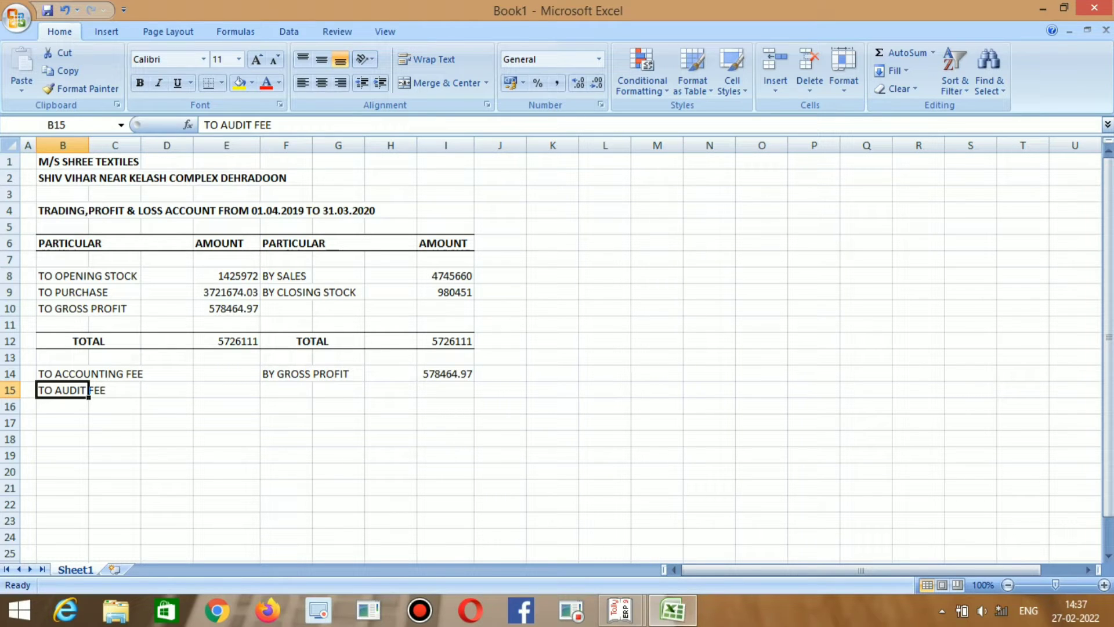
Copy the audit fee label into B16 and edit it to TO BANK CHARGES.
left_click_drag(89, 390, 137, 393)
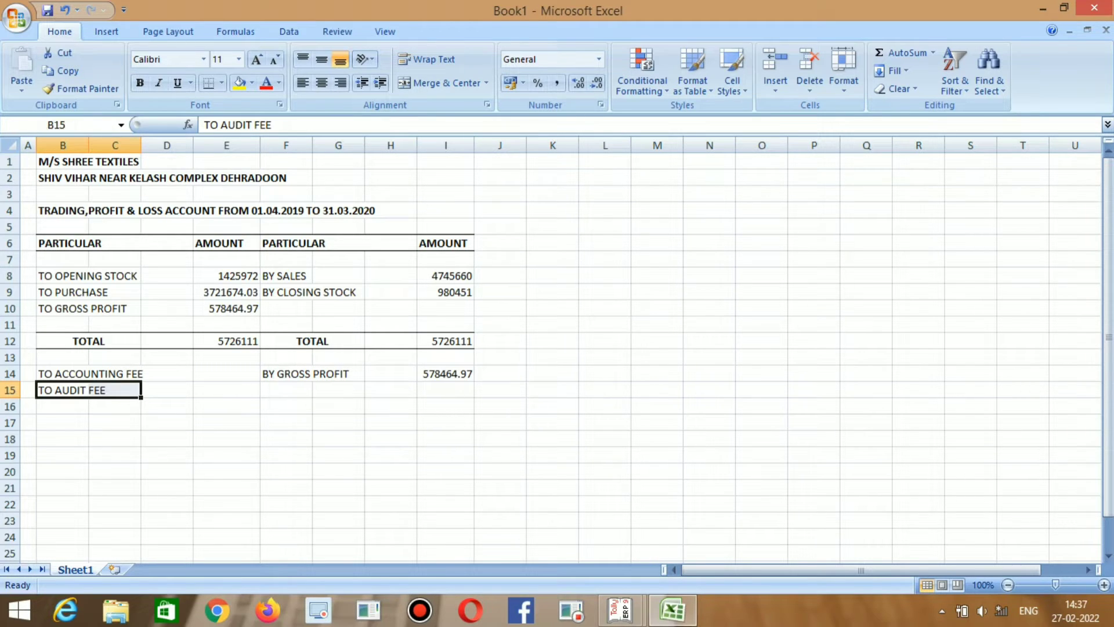
key("ctrl+c")
key("Down")
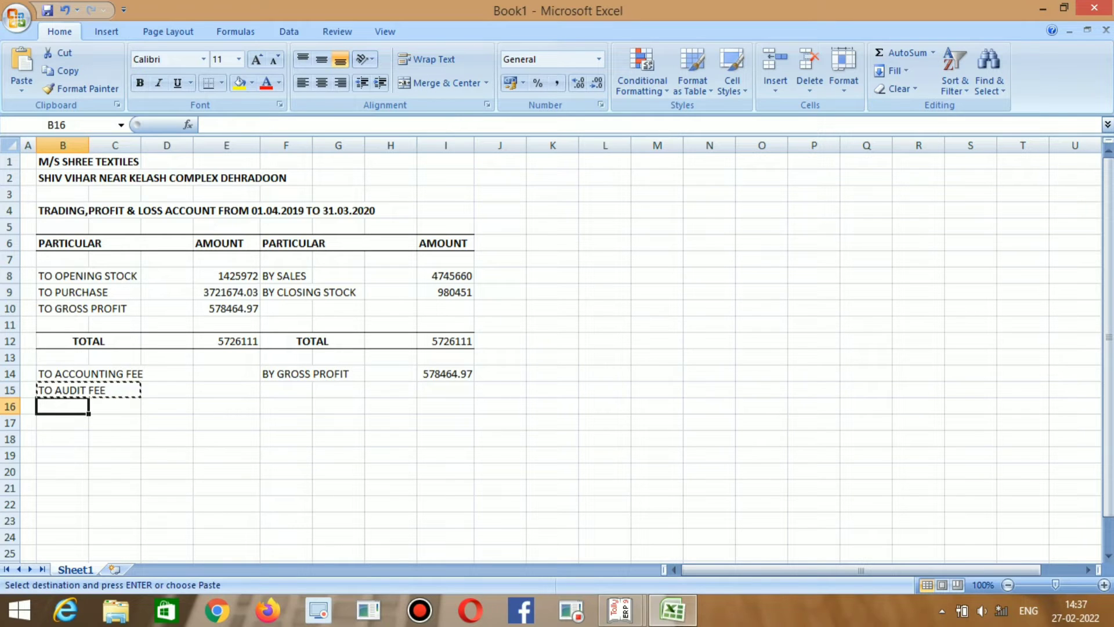
key("ctrl+v")
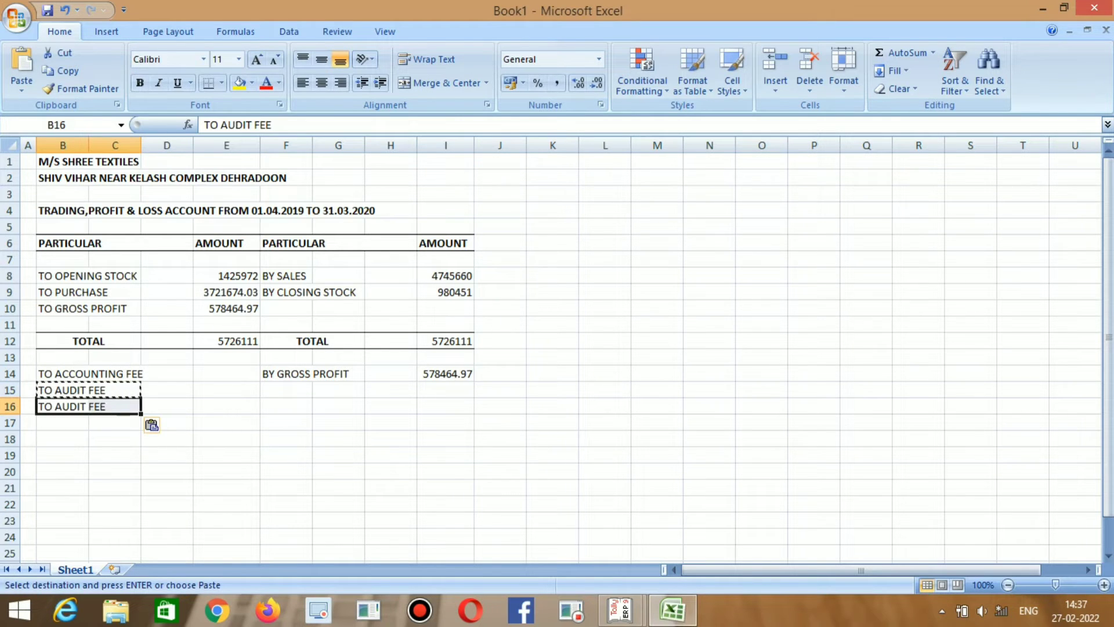
key("F2")
key("BackSpace")
key("BackSpace")
key("BackSpace")
key("BackSpace")
key("BackSpace")
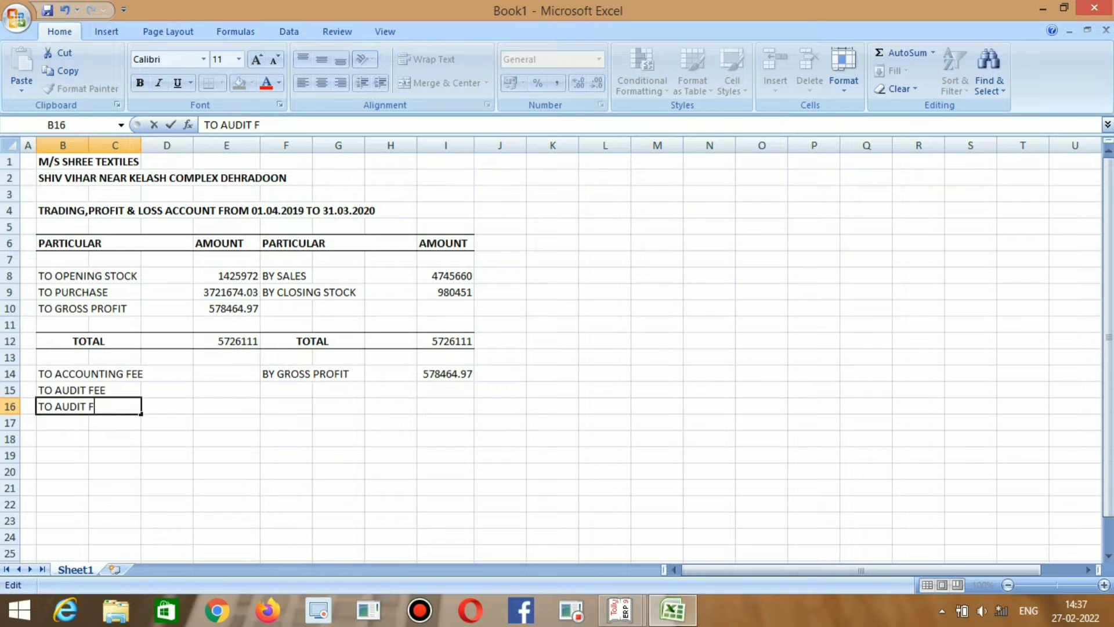
key("BackSpace")
key("BackSpace")
key("BackSpace")
key("alt+Tab")
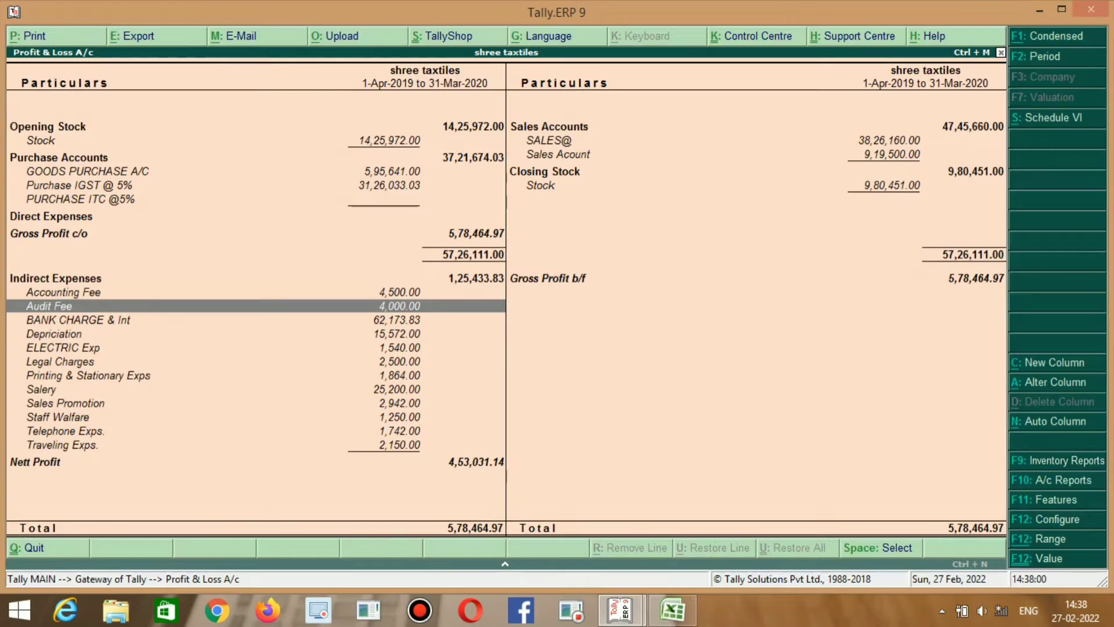
key("alt+Tab")
key("BackSpace")
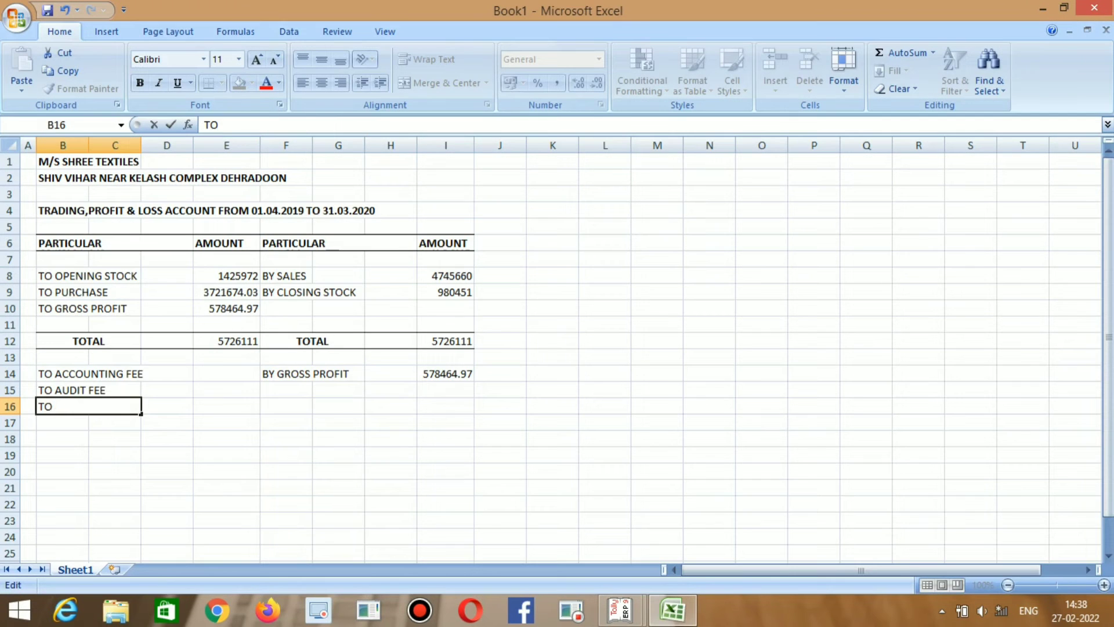
type("BANK CHA")
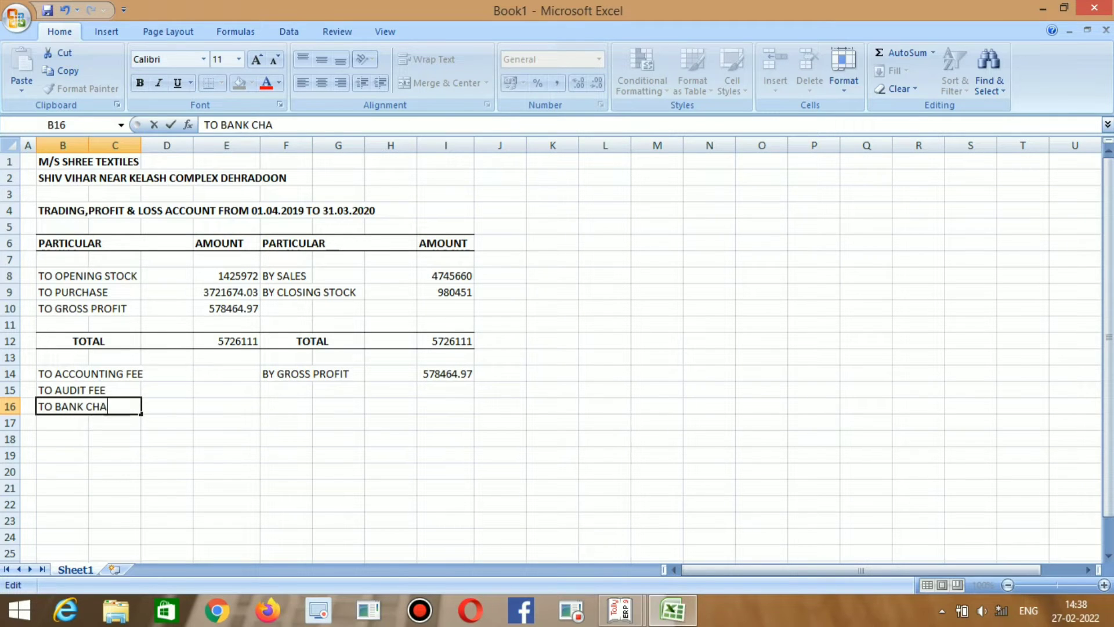
type("RGES")
key("Tab")
Add TO DEP. in B17 and TO POWER AND FUEL in B18, checking Tally.
key("Down")
key("alt+Tab")
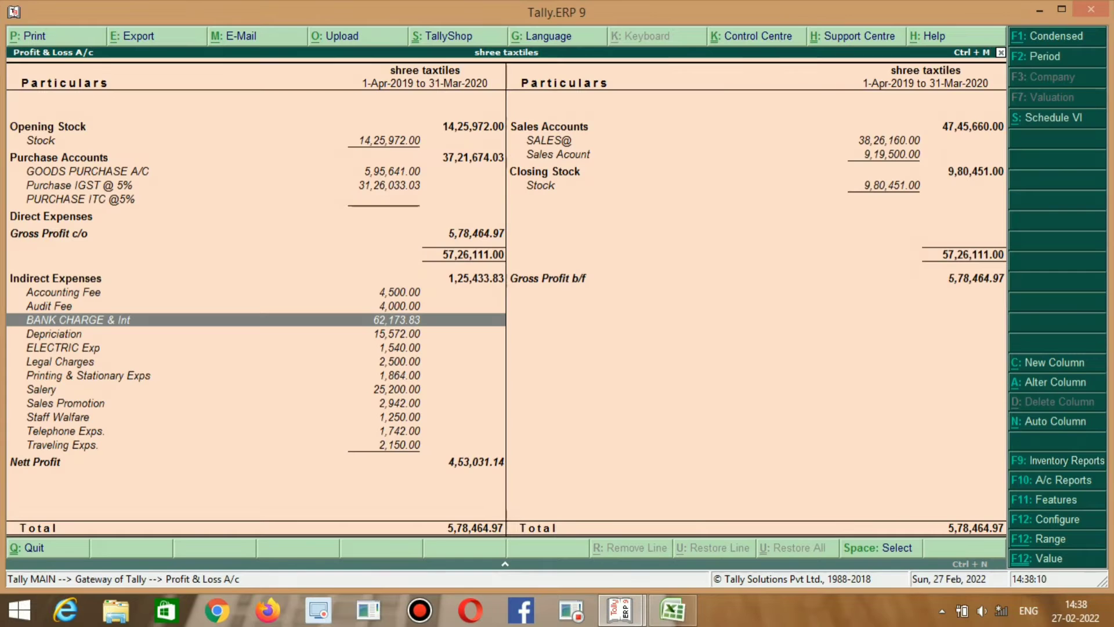
key("alt+Tab")
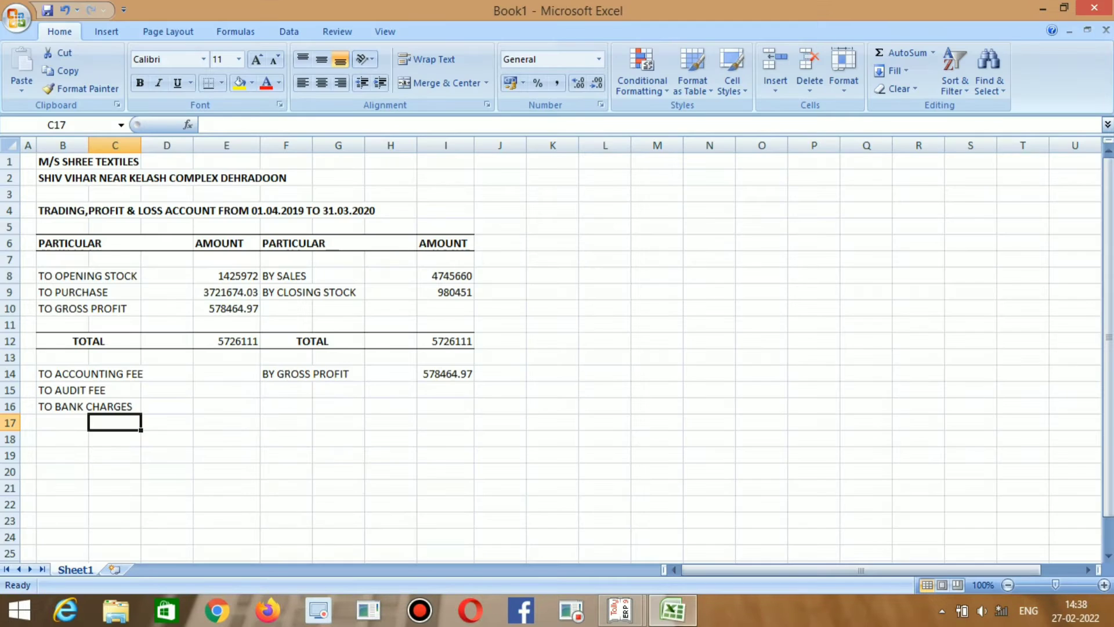
key("Left")
type("TODE")
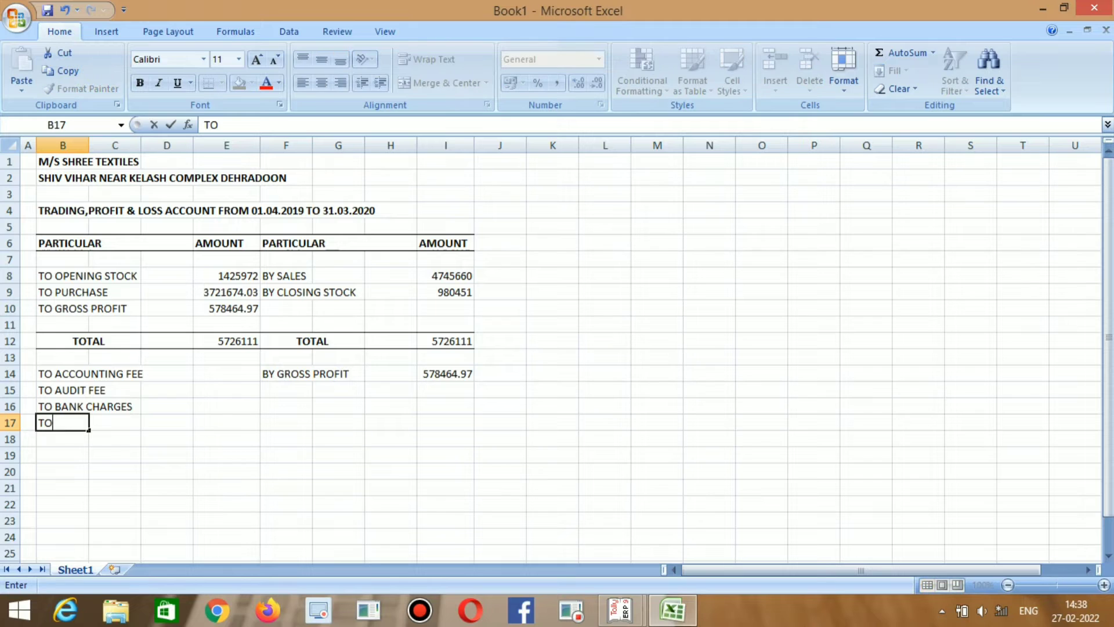
key("BackSpace")
key("BackSpace")
type("DEP")
key("Return")
key("alt+Tab")
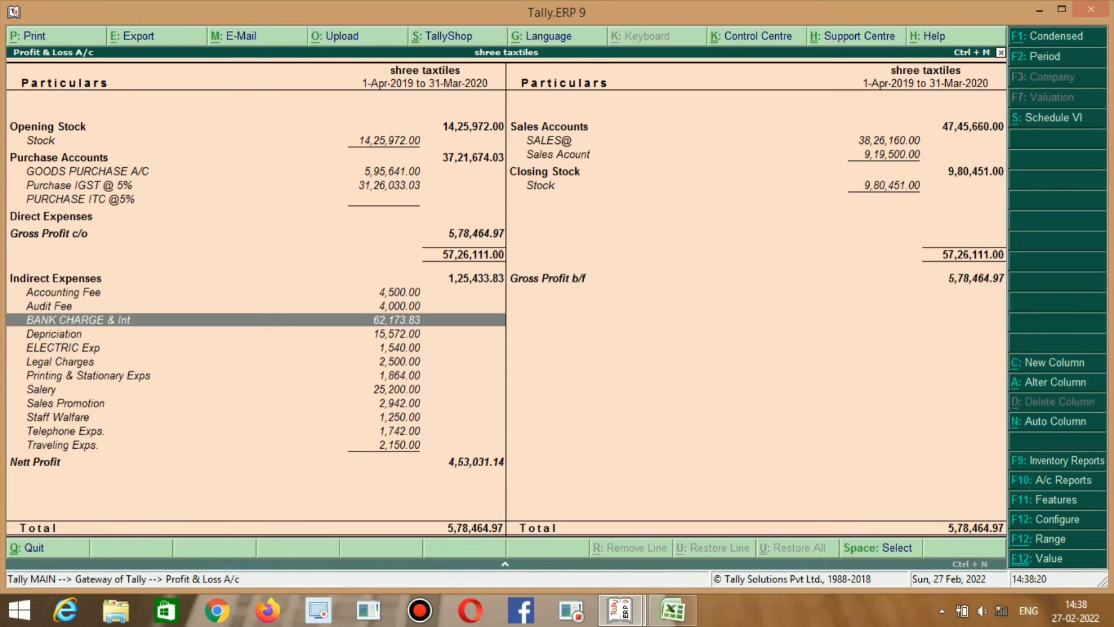
key("Down")
key("Down")
key("alt+Tab")
key("F2")
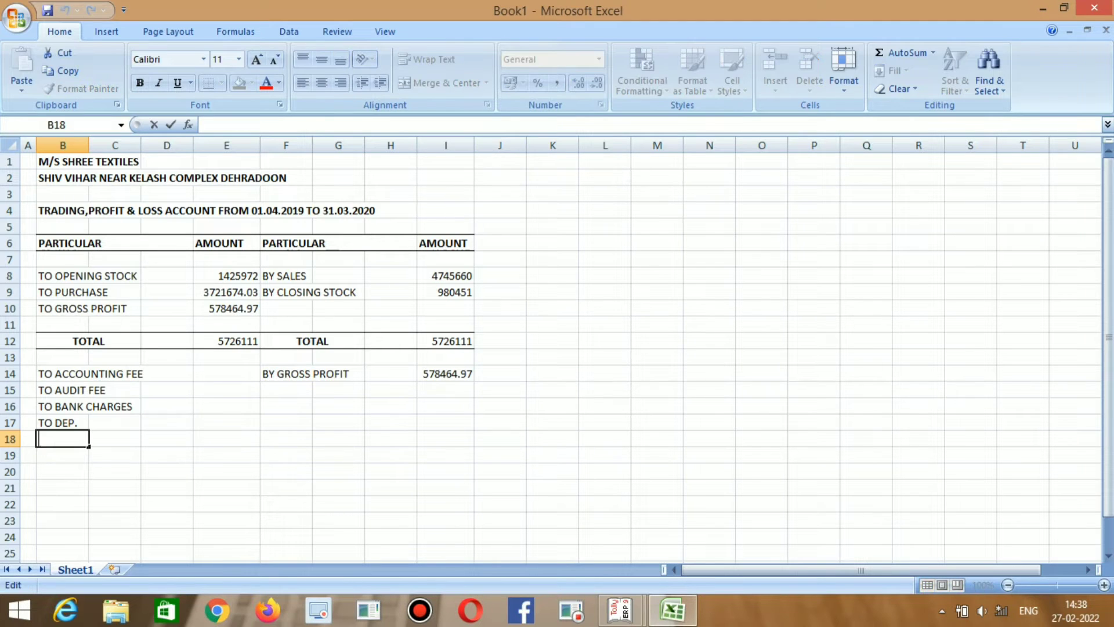
type("TO POWER AND ")
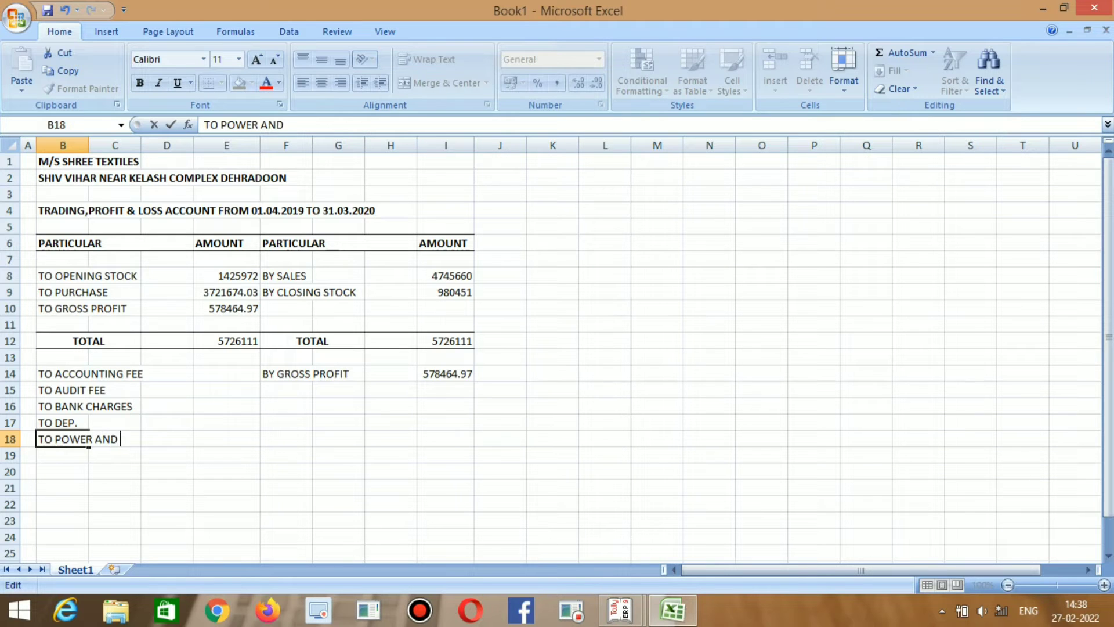
type("FUEL")
key("Return")
Add TO LEGAL CHARGES in B19 and TO PRINTING AND STI in B20.
key("alt+Tab")
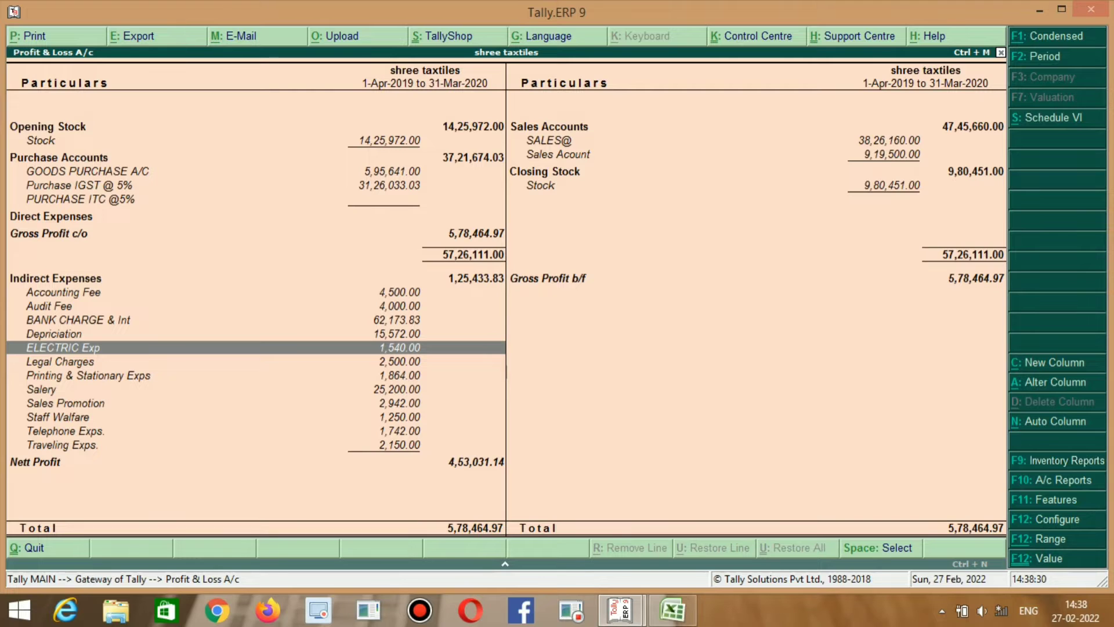
key("alt+Tab")
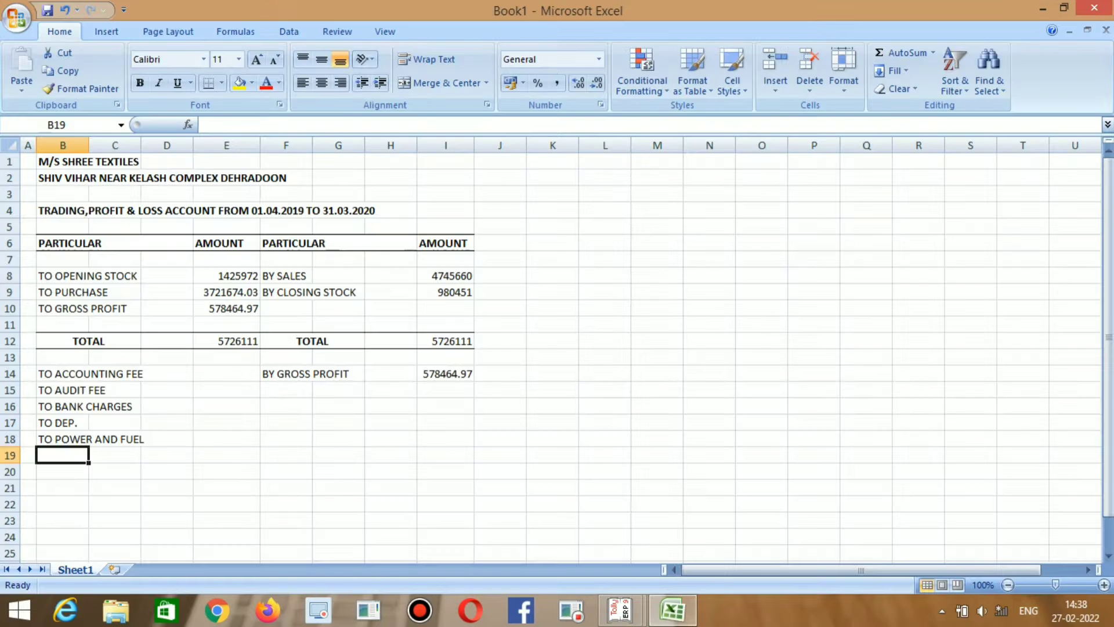
type("TO LEGA")
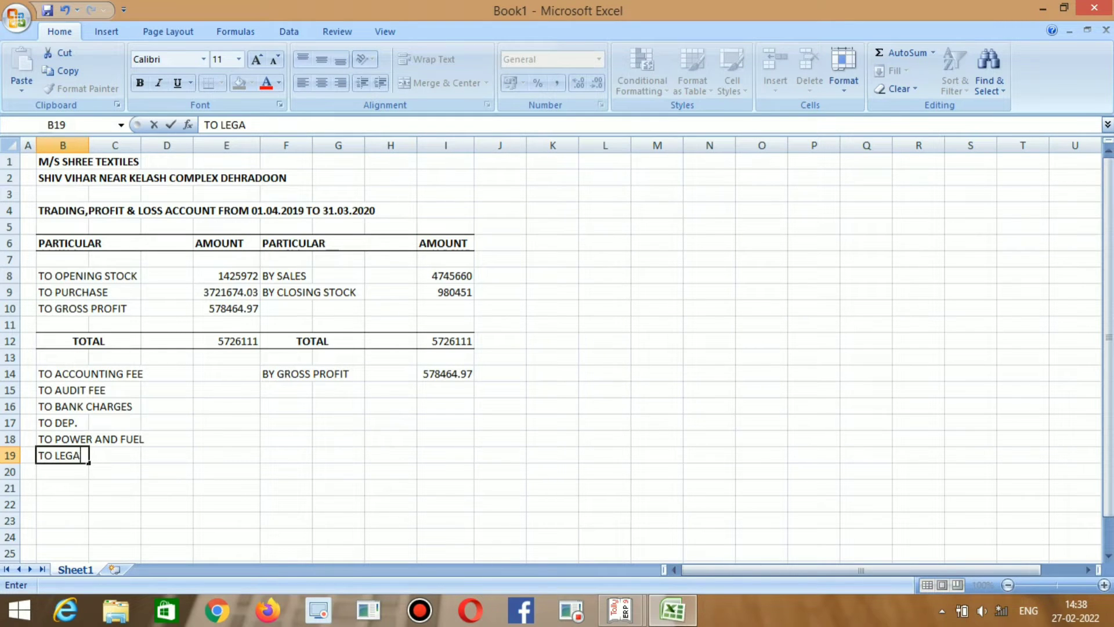
type("L CHARGES")
key("Return")
key("alt+Tab")
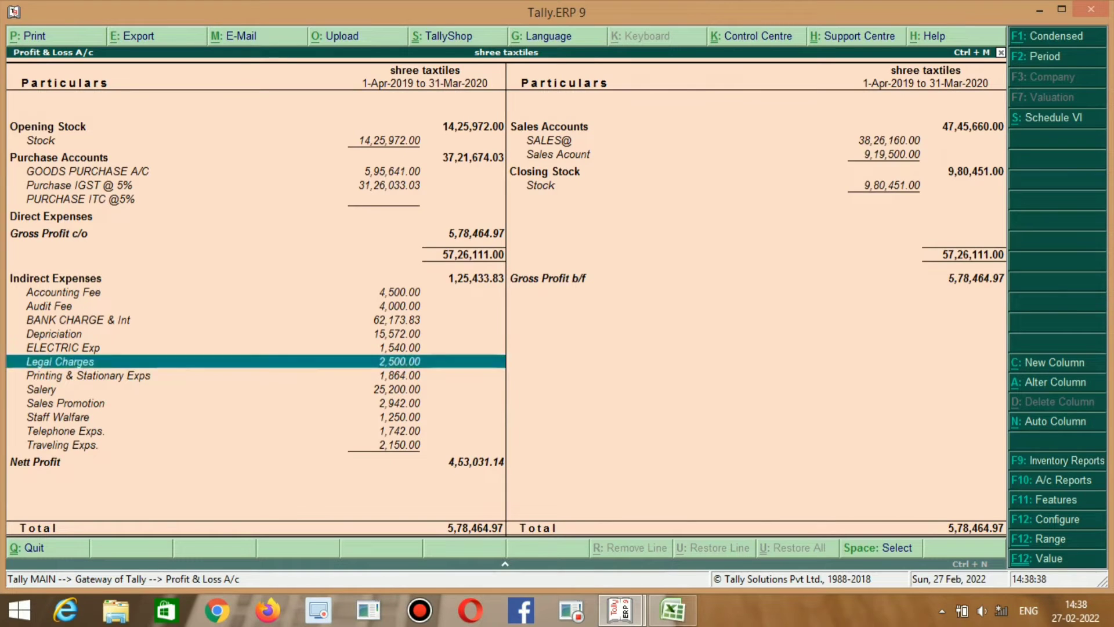
key("Down")
key("alt+Tab")
type("TO PRO")
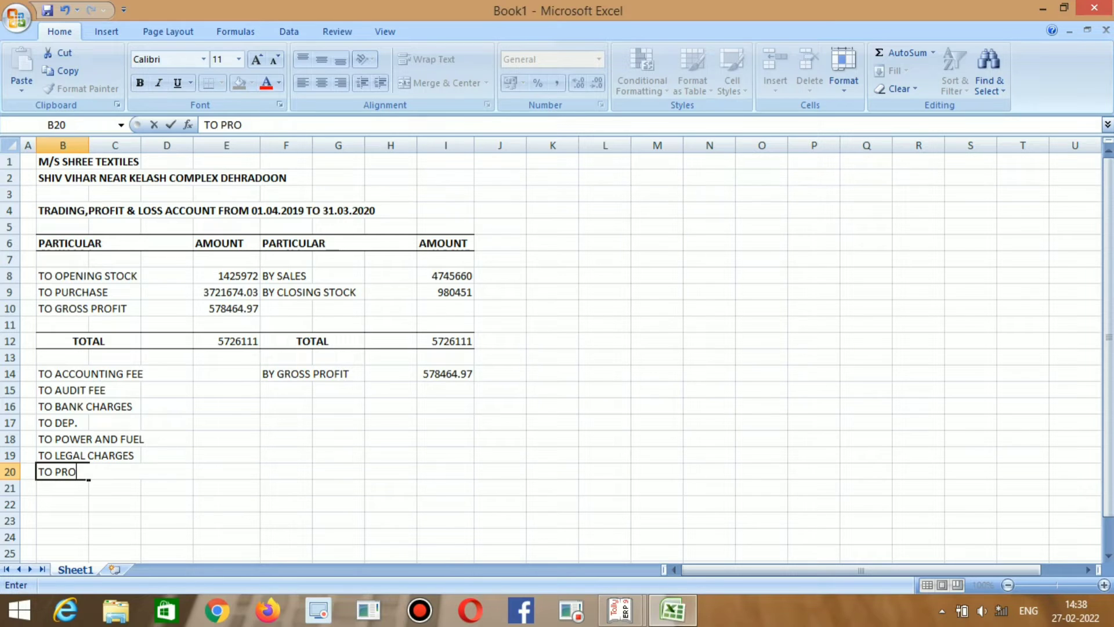
key("BackSpace")
type("ING")
key("BackSpace")
type("TIN")
type("G AND STI")
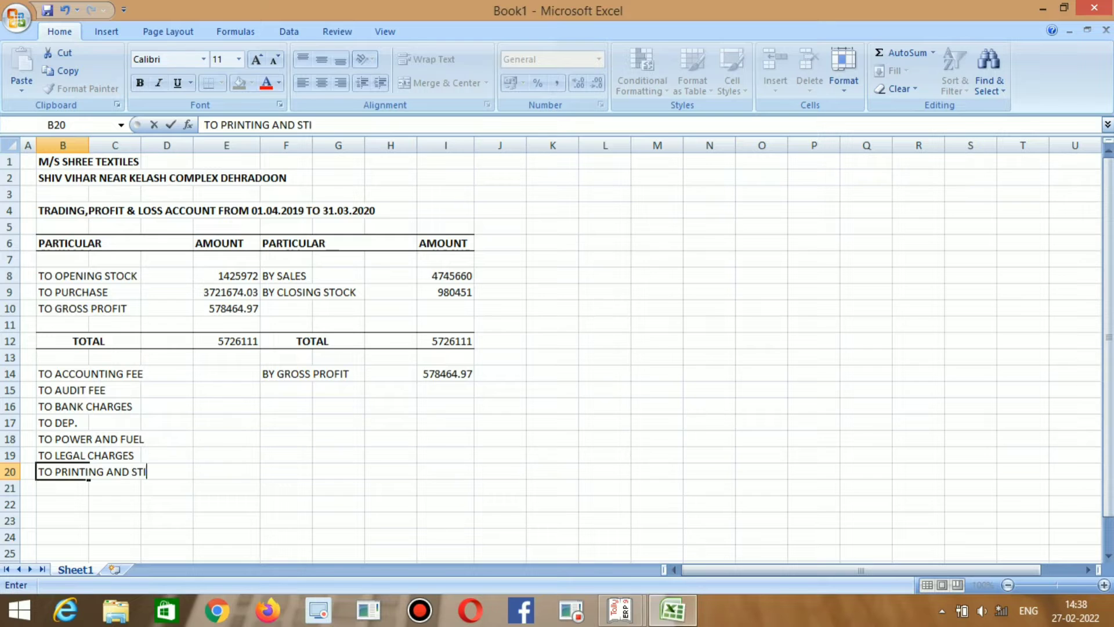
key("Return")
key("alt+Tab")
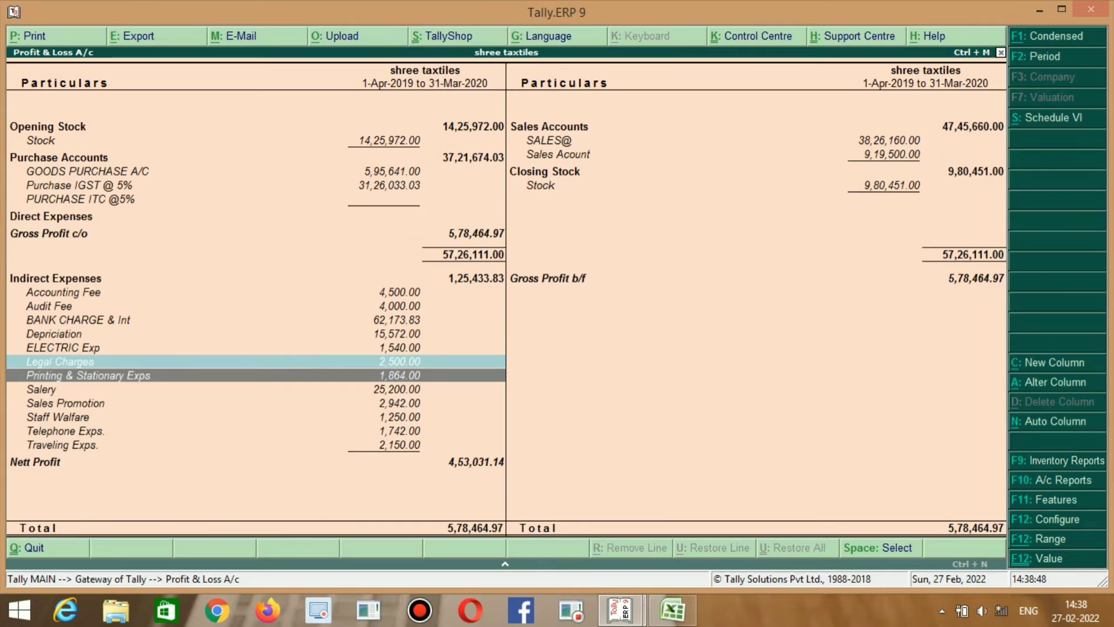
key("alt+Tab")
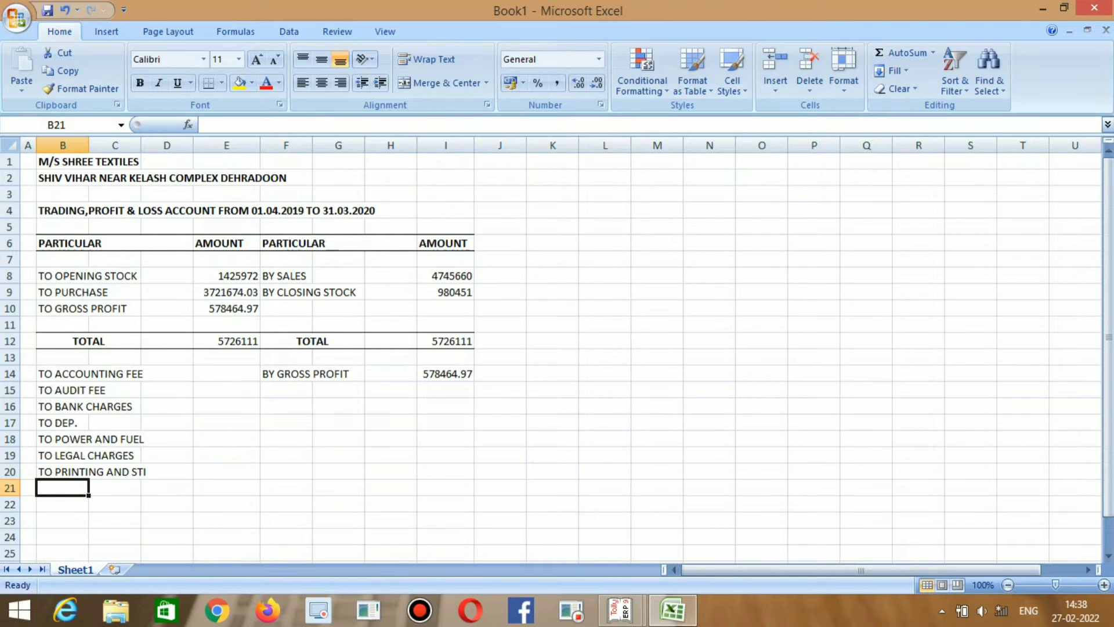
Enter TO SALERY and TO SALES POMOT as the next expense rows.
type("TO SALERY")
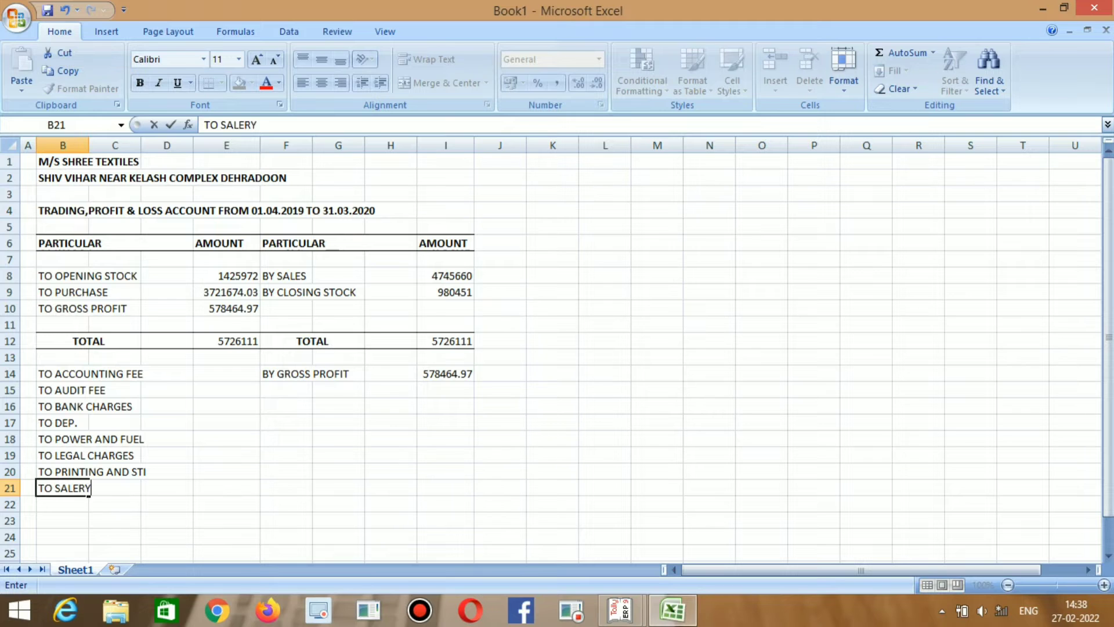
key("Return")
key("alt+Tab")
key("Down")
key("alt+Tab")
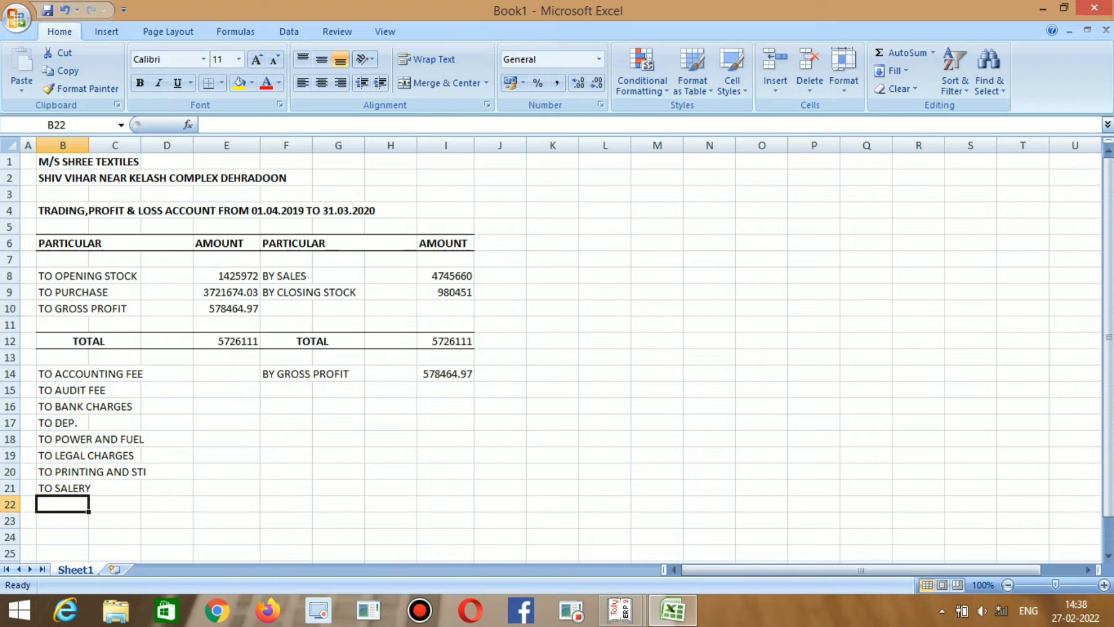
type("TO SALE")
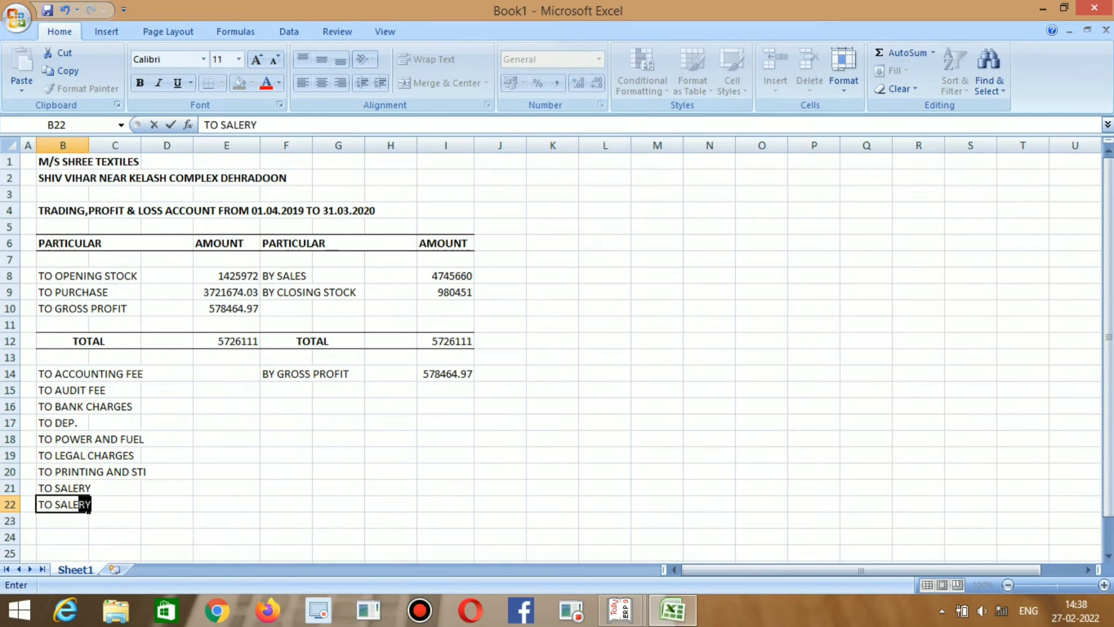
type("S POMOT")
key("Return")
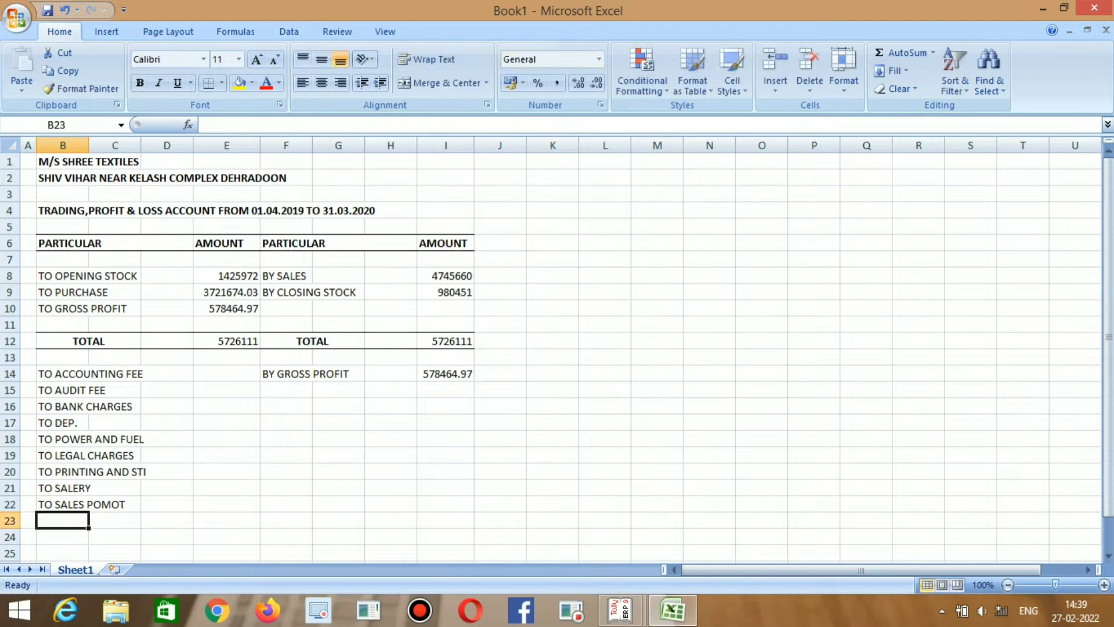
Enter TO STAFF WALFARE in B23, fixing the typos along the way.
key("alt+Tab")
key("Down")
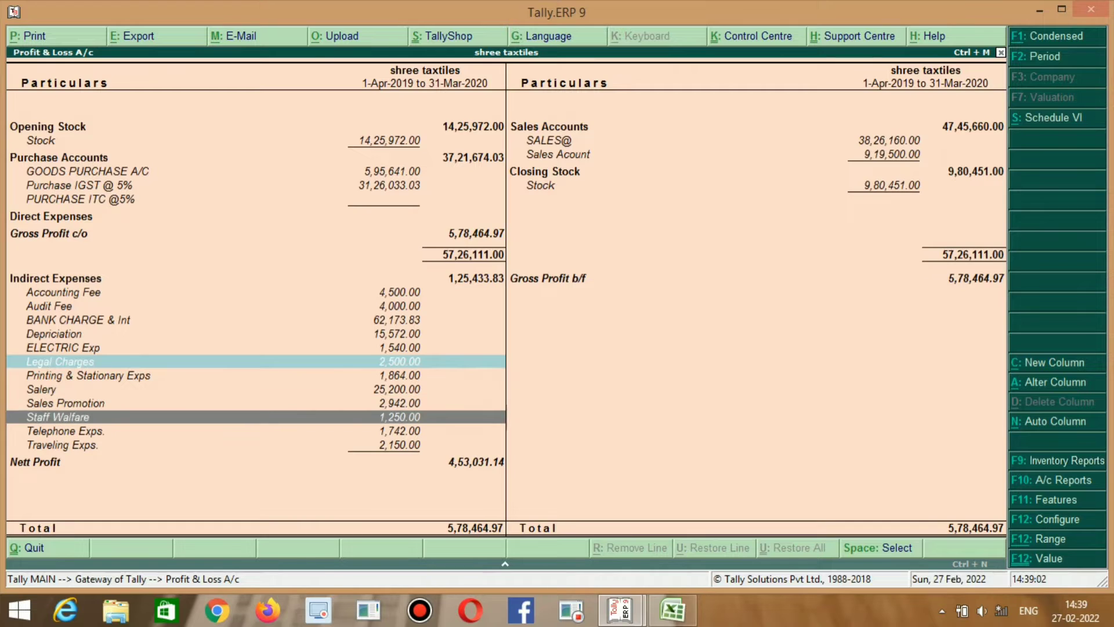
key("alt+Tab")
type("TO S")
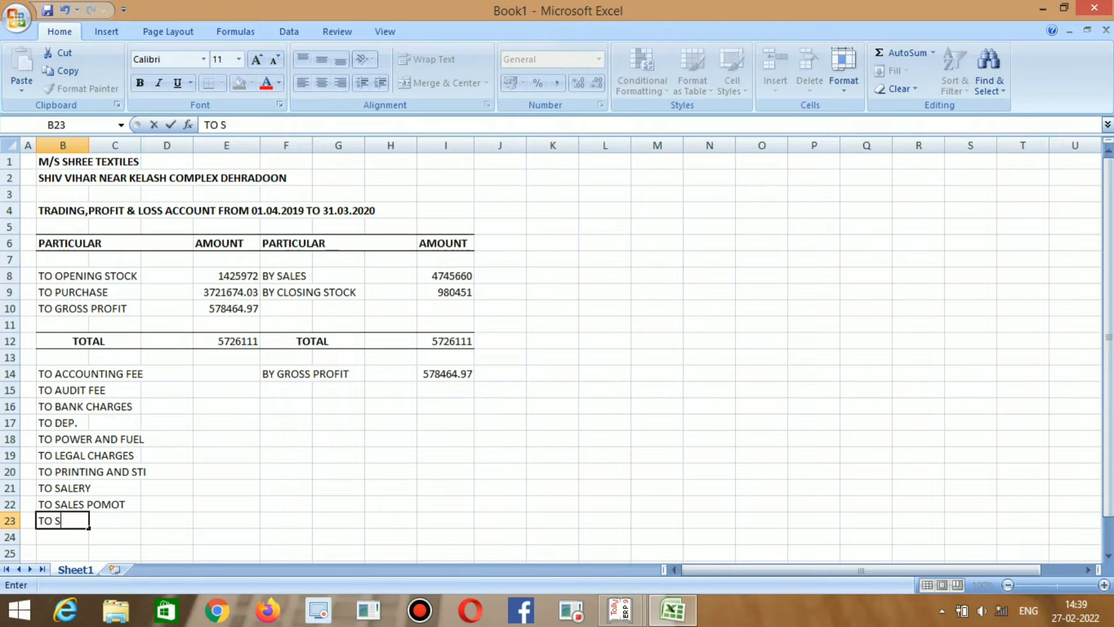
type("TAFF WALFE")
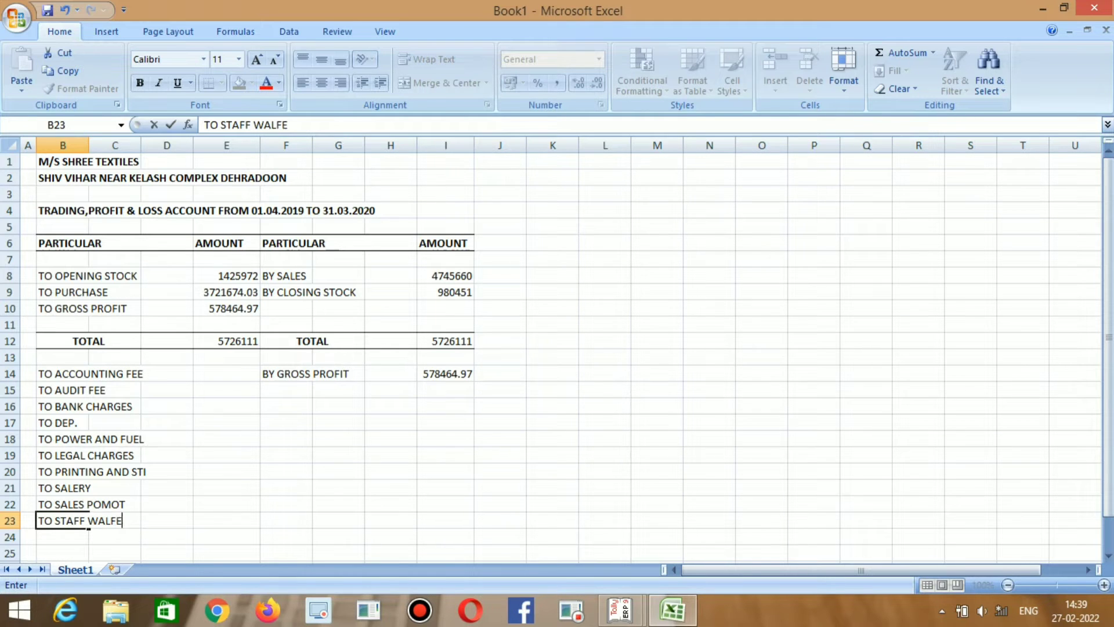
key("BackSpace")
type("ARE")
key("Return")
Add TO TELEPHONE in B24 and TO TRAVELING EXP. in B25.
key("alt+Tab")
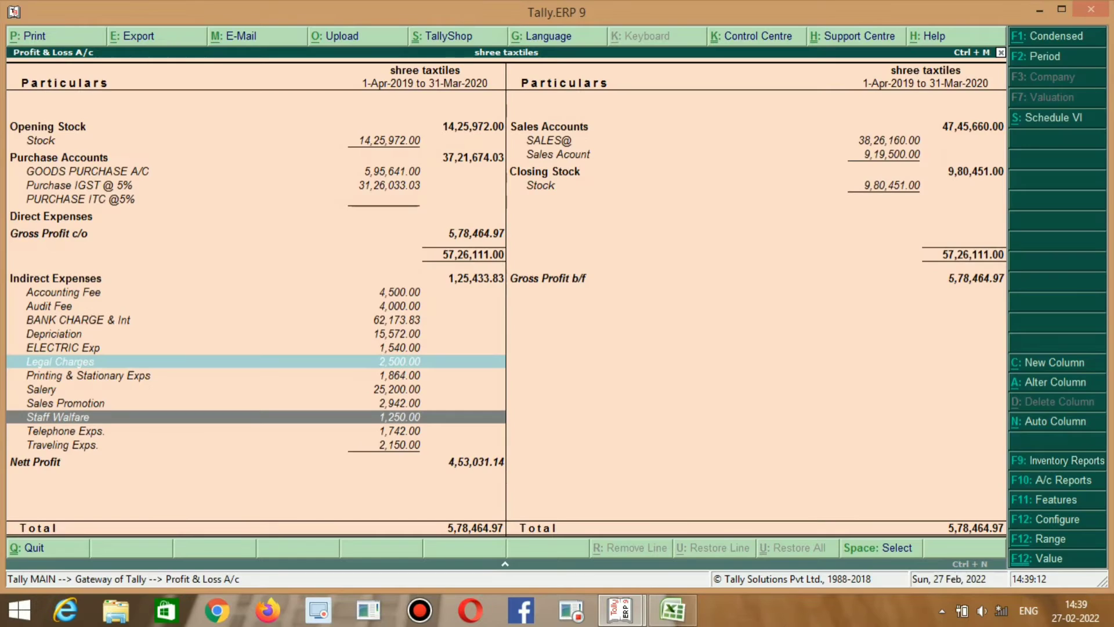
key("Down")
key("alt+Tab")
type("TO ")
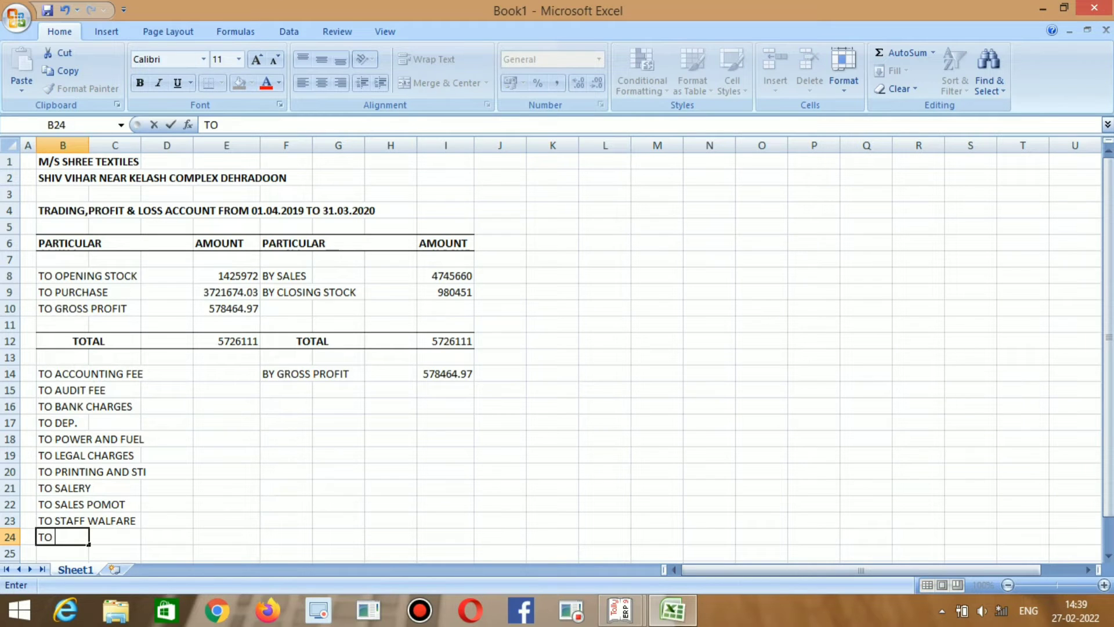
type("TELEPHONE")
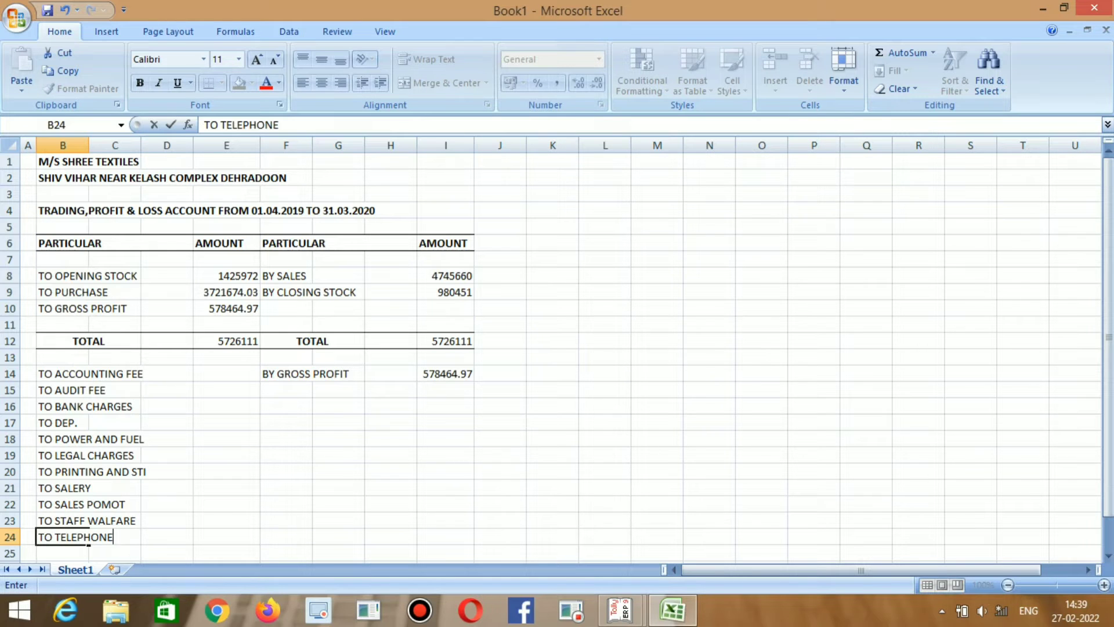
key("Return")
key("alt+Tab")
key("alt+Tab")
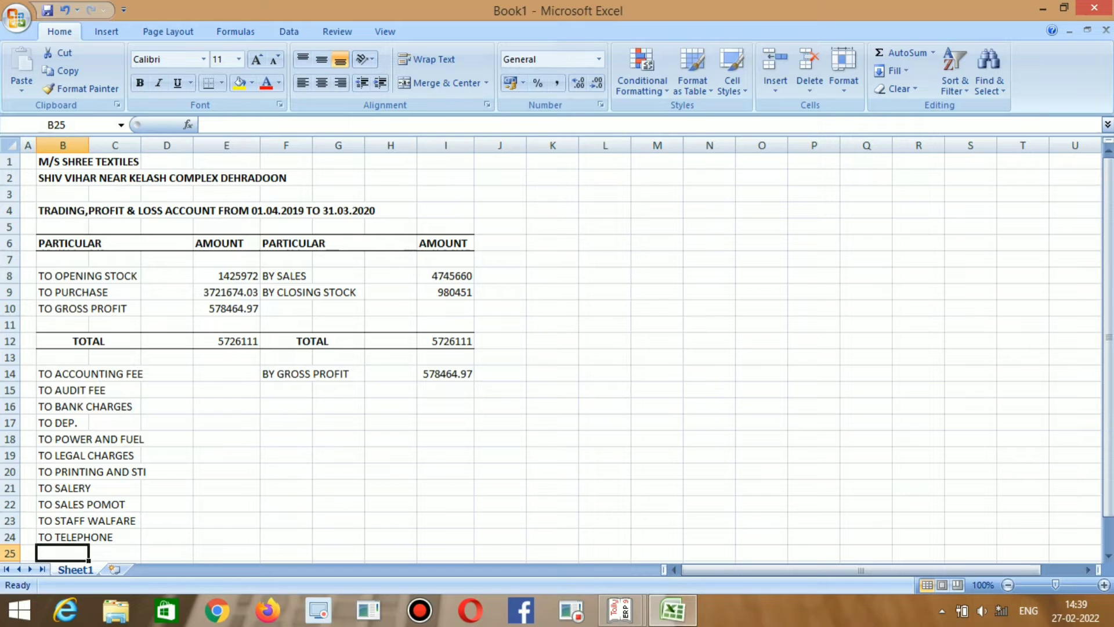
type("TO T")
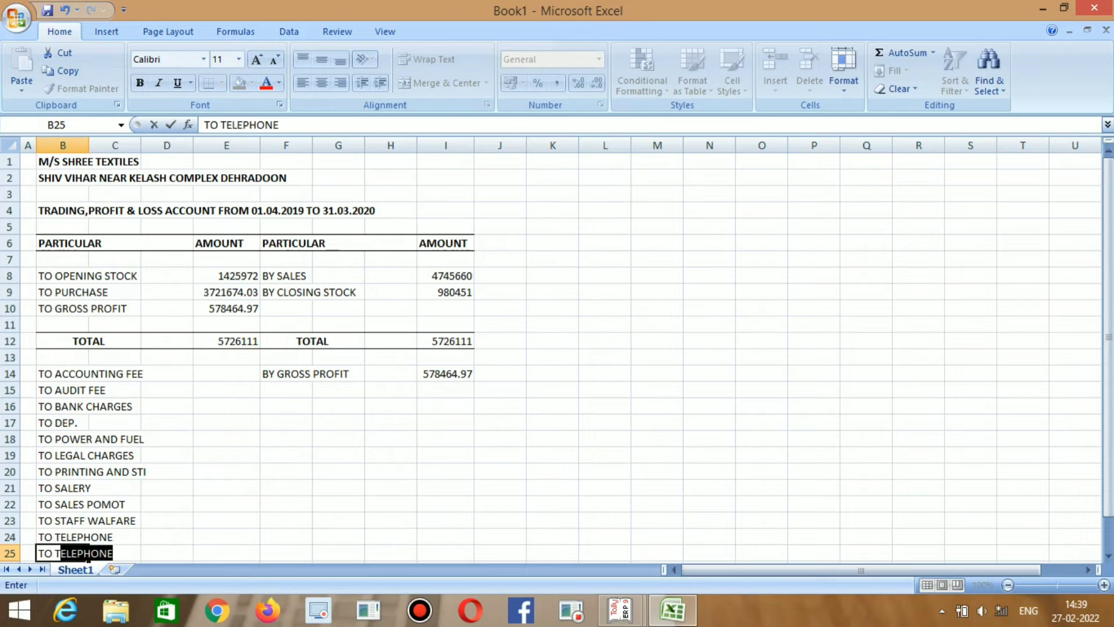
type("RAVELI")
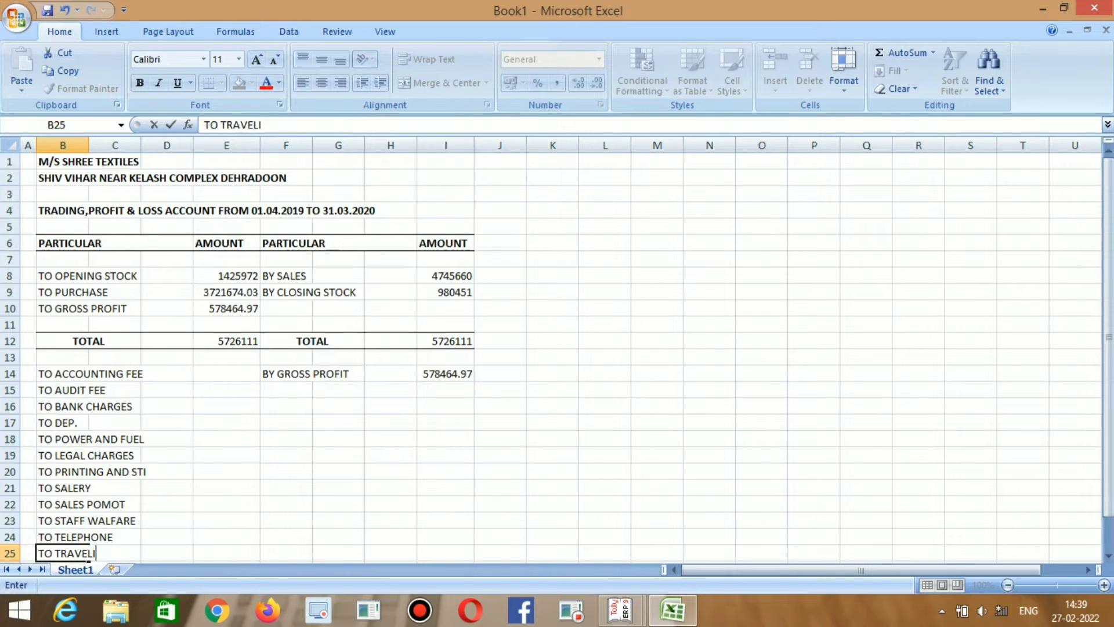
type("NG EXP.")
key("Return")
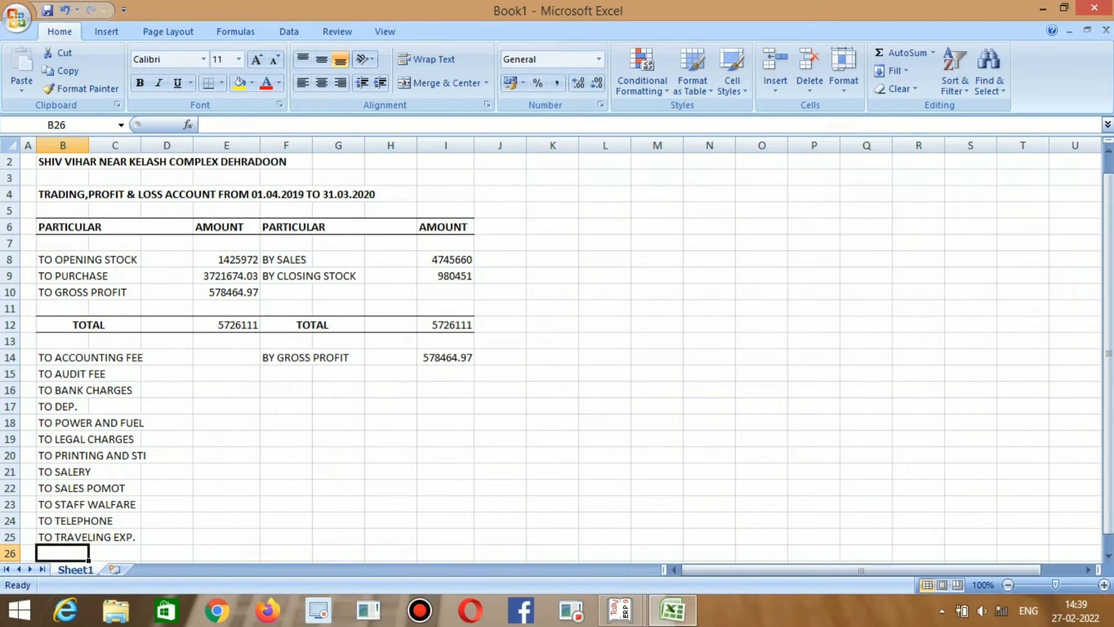
Type TO NET PROFIT(TRF TO CAPITAL) into B26, correcting the mistyped letter.
type("TO NE")
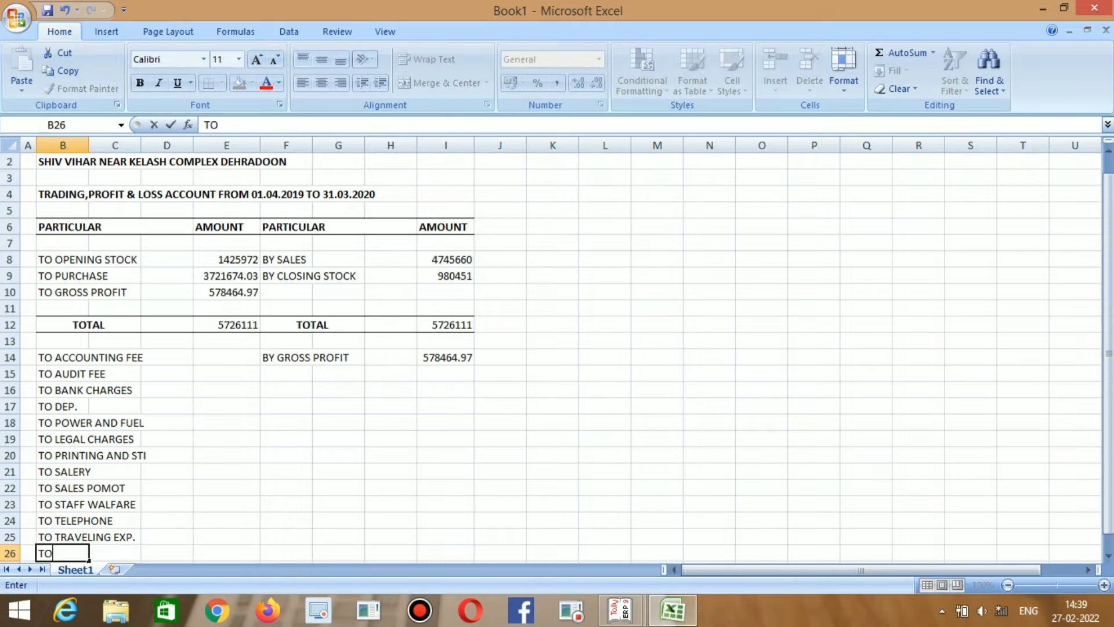
type("PROFIT")
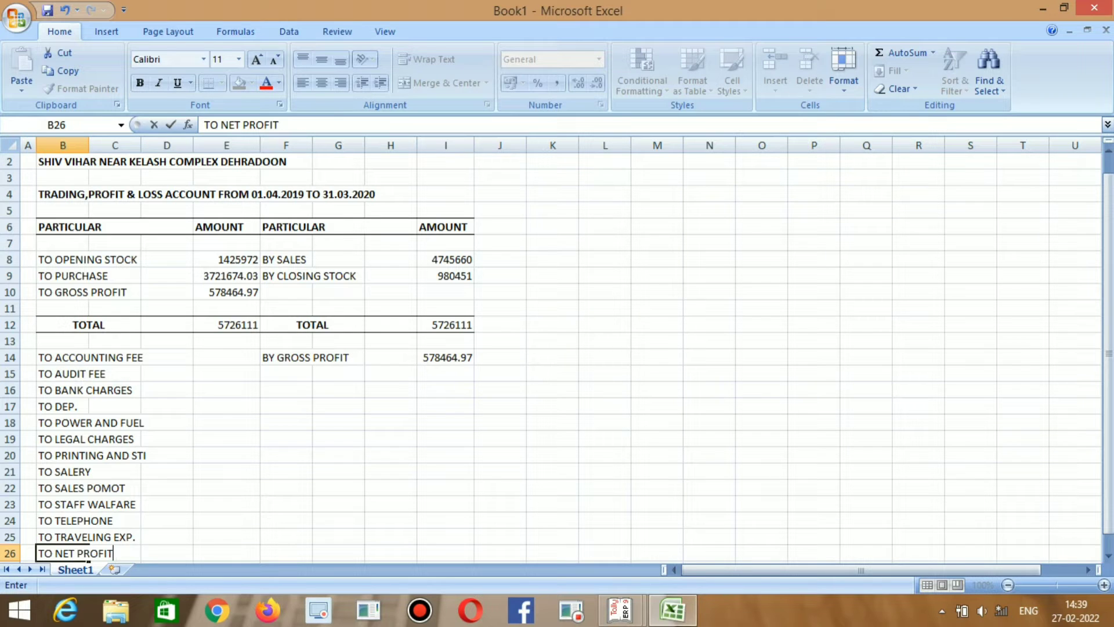
type("(TRF TOC")
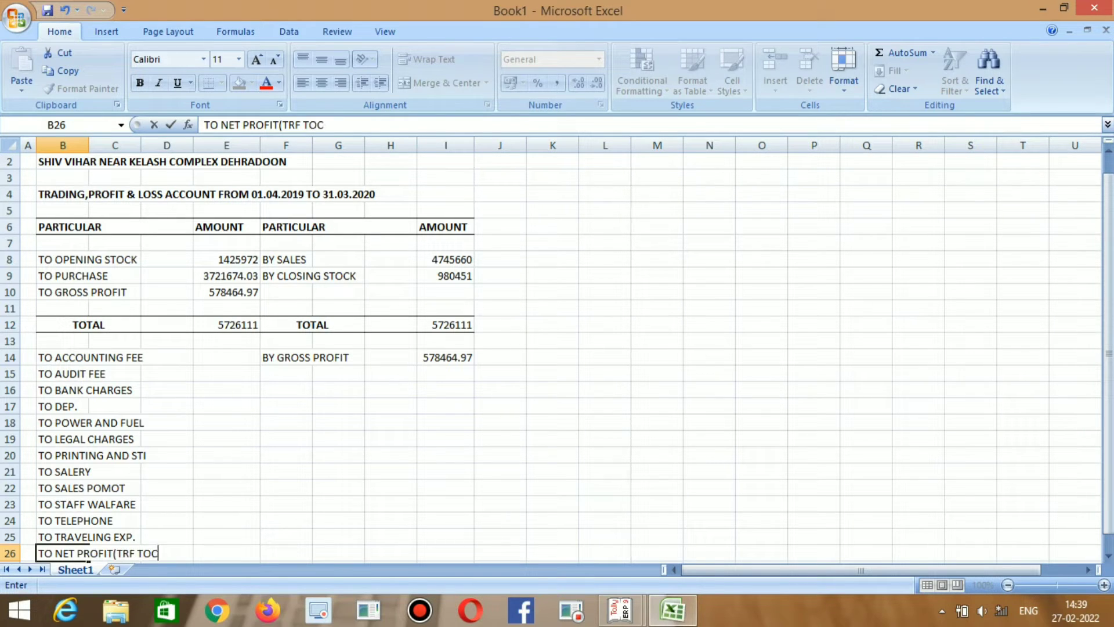
key("BackSpace")
type("CAPITAL")
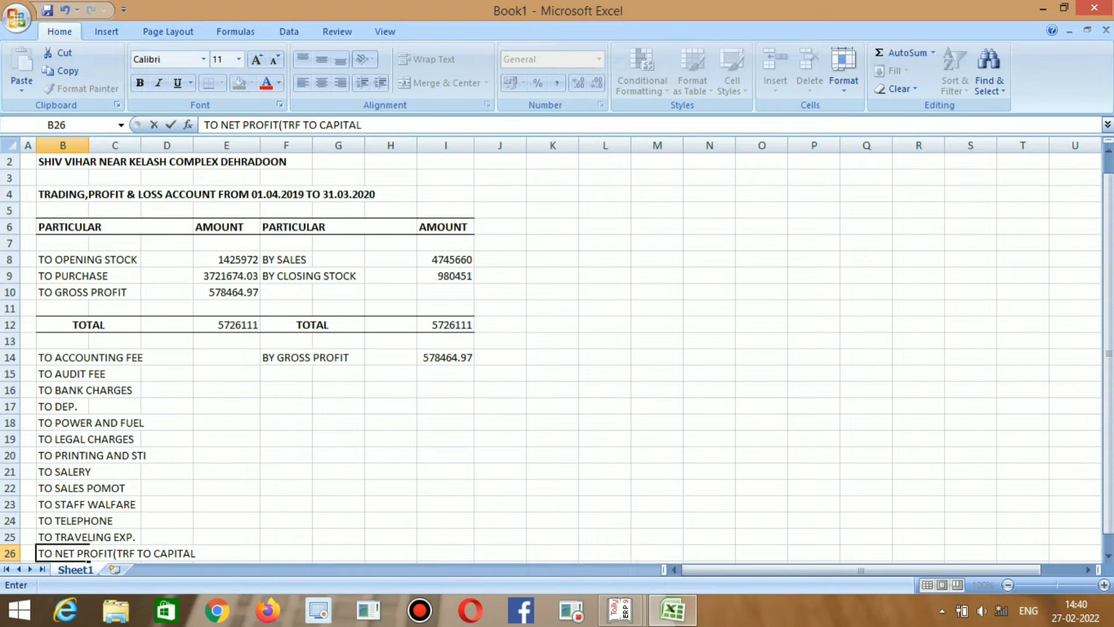
type(")")
key("Return")
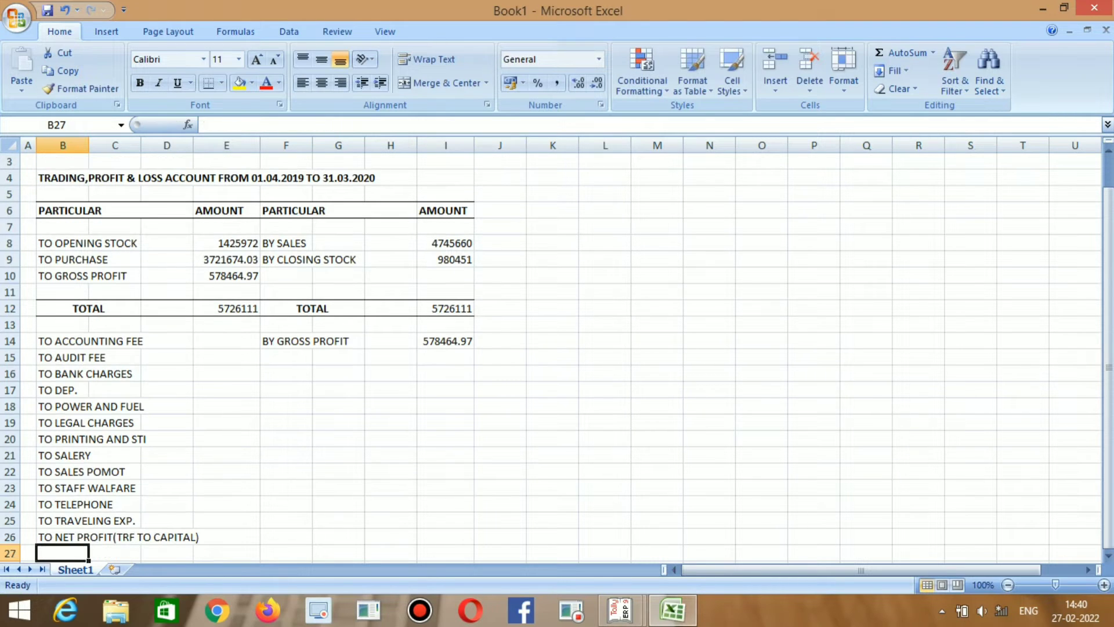
key("Right")
key("Right")
key("Right")
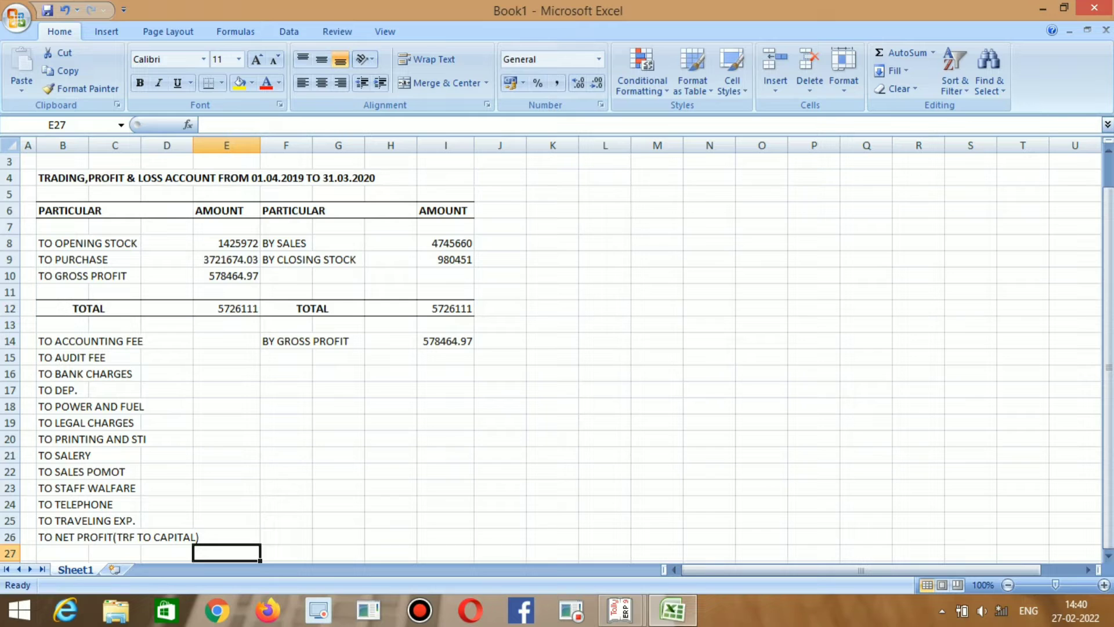
Widen column D so the long net profit label fits.
key("Up")
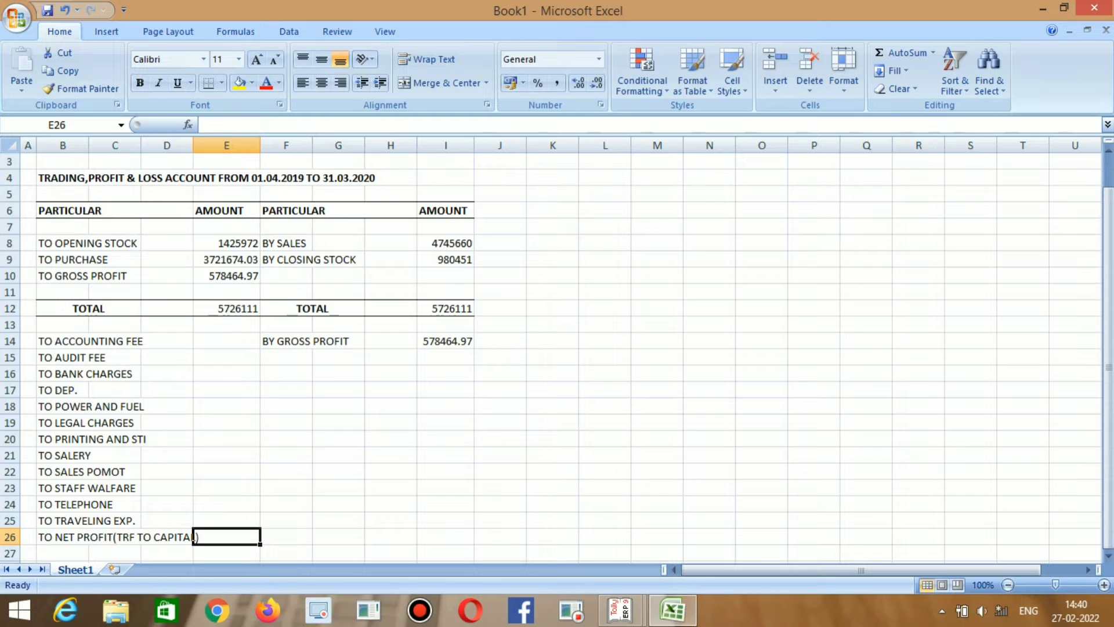
left_click_drag(194, 145, 198, 145)
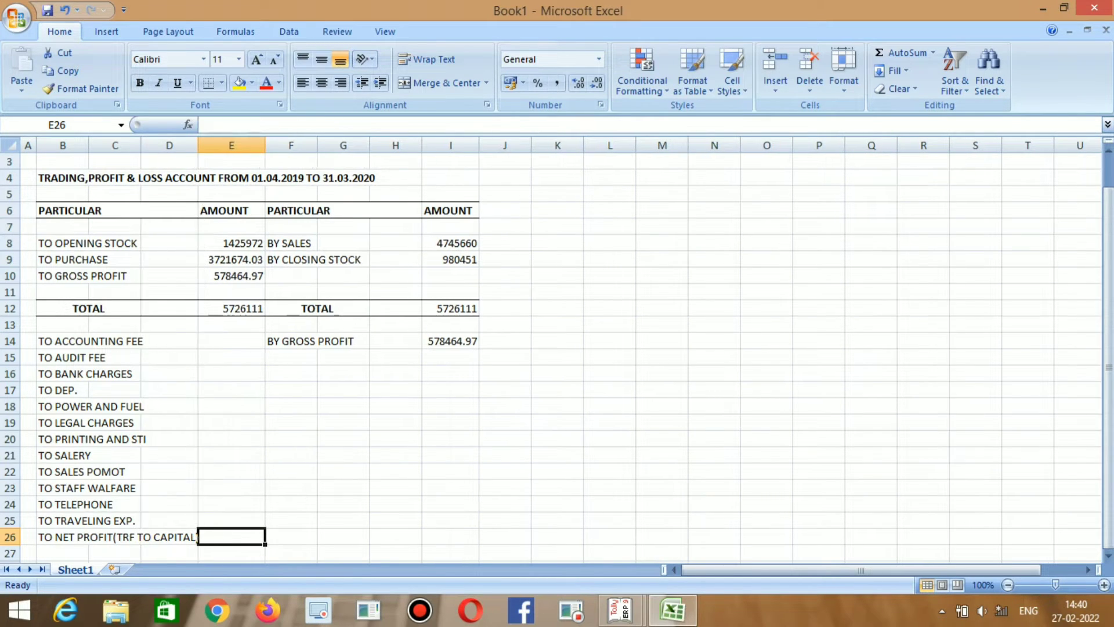
key("Up")
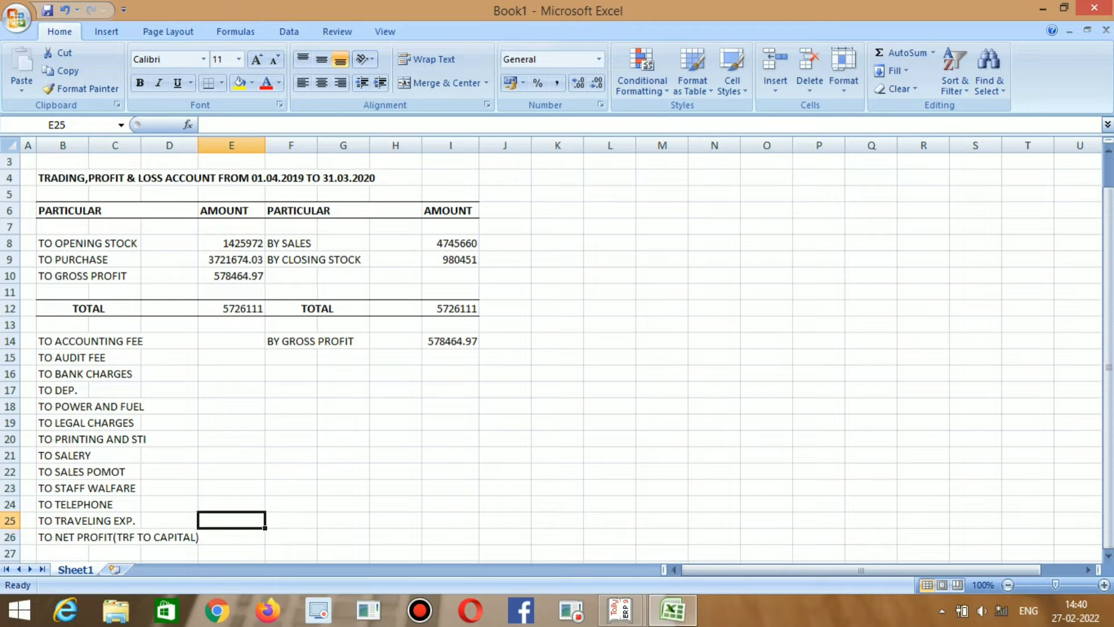
key("Up")
key("Up")
key("Up")
key("Up")
key("Up")
key("Up")
key("Up")
key("Up")
key("Up")
key("Up")
key("Up")
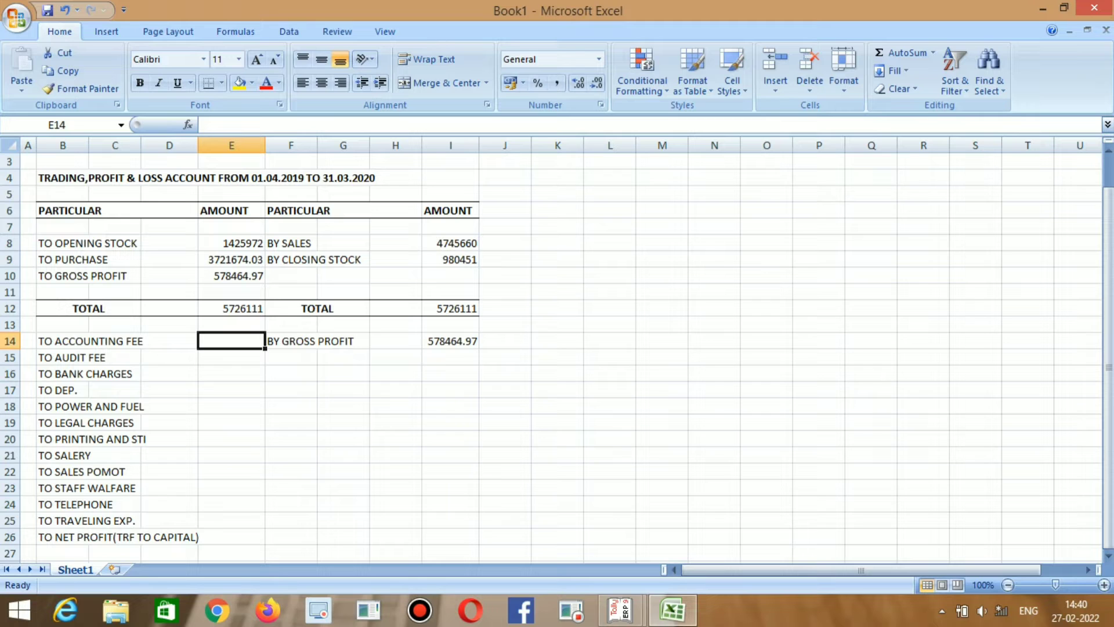
Enter the Accounting Fee amount 4500 from Tally in E14.
key("alt+Tab")
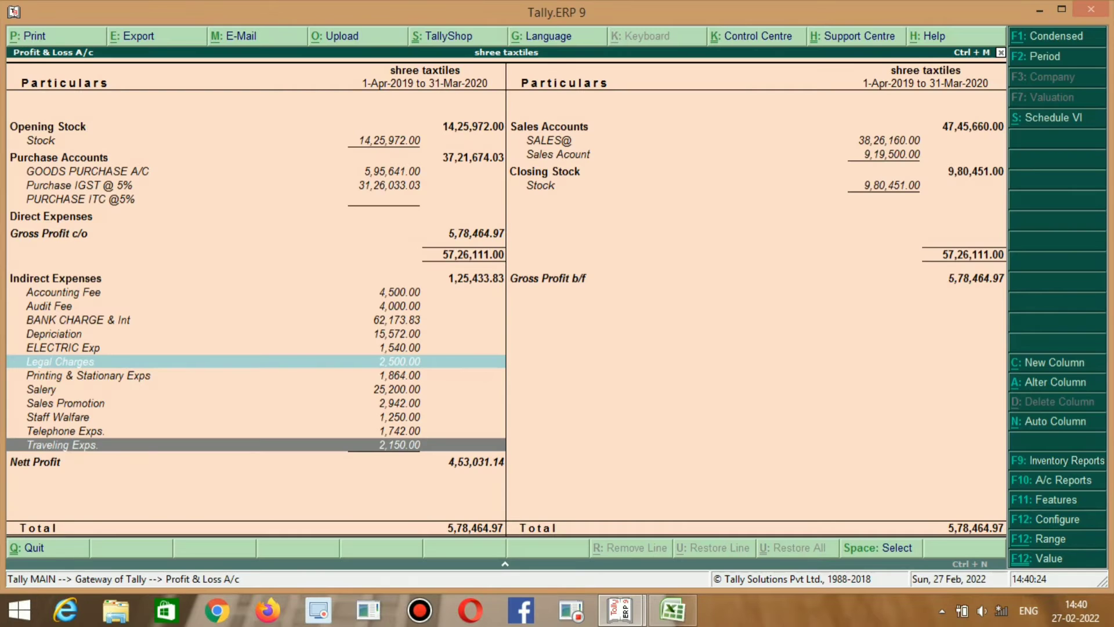
key("Up")
key("Up")
key("Up")
key("Up")
key("Up")
key("Up")
key("Up")
key("Up")
key("Up")
key("Up")
key("Up")
key("alt+Tab")
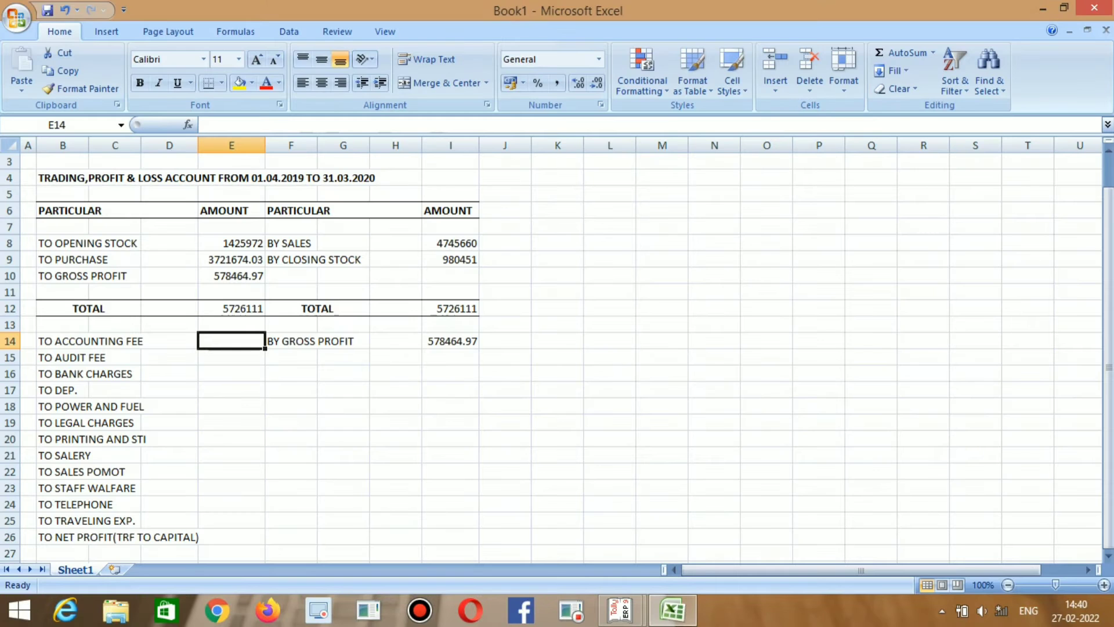
type("4500")
key("Return")
Find Audit Fee in Tally and enter 4000 in E15.
key("alt+Tab")
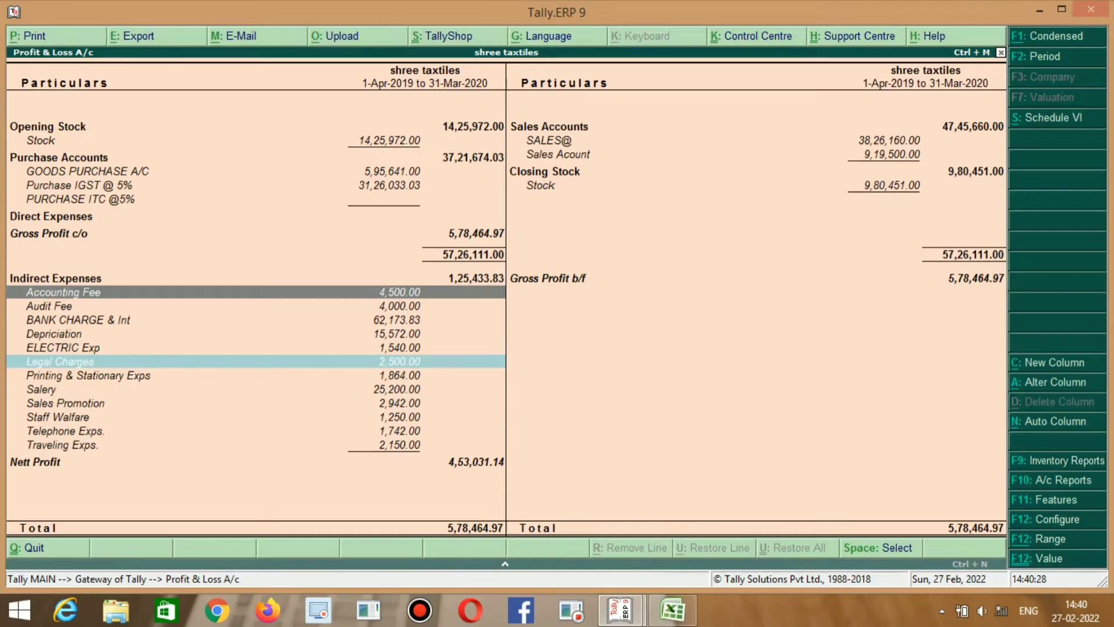
key("Right")
key("alt+Tab")
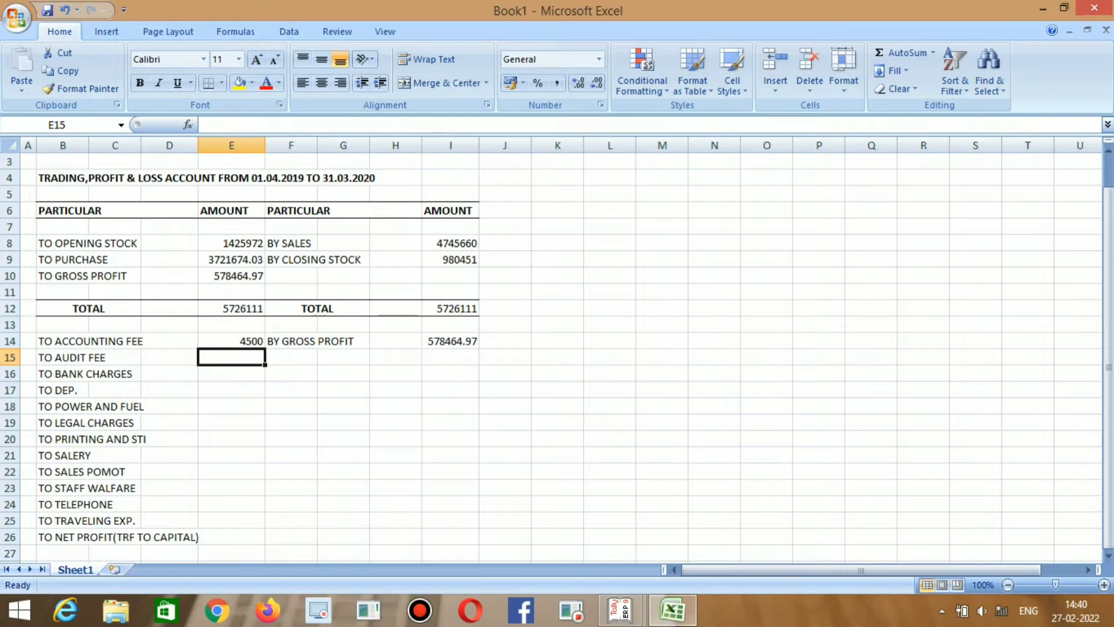
key("alt+Tab")
key("Left")
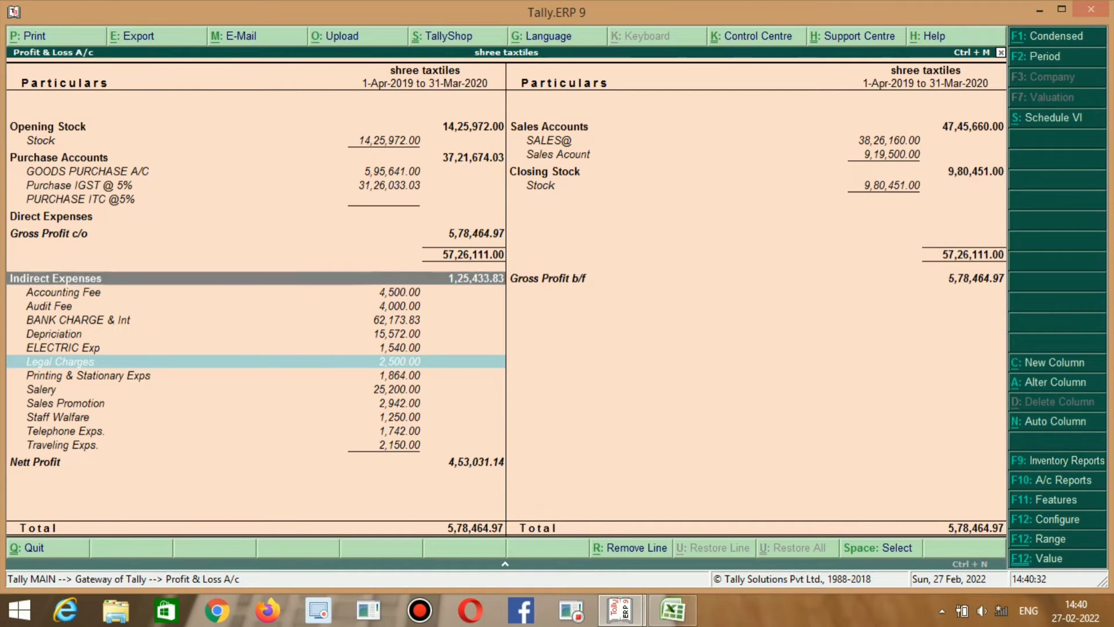
key("Down")
key("alt+Tab")
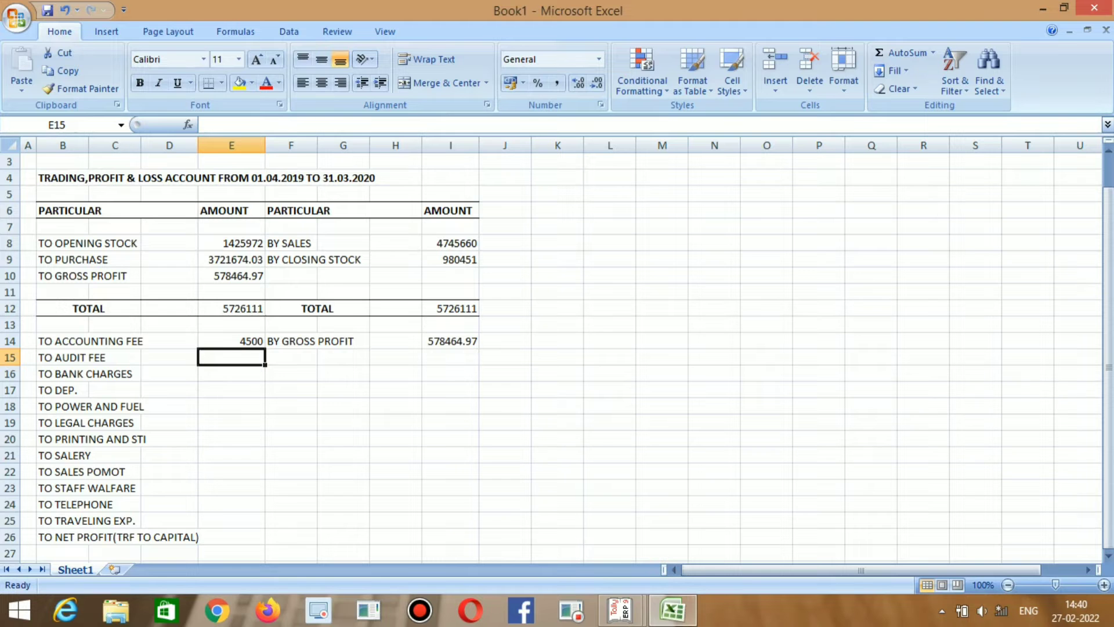
key("alt+Tab")
key("Down")
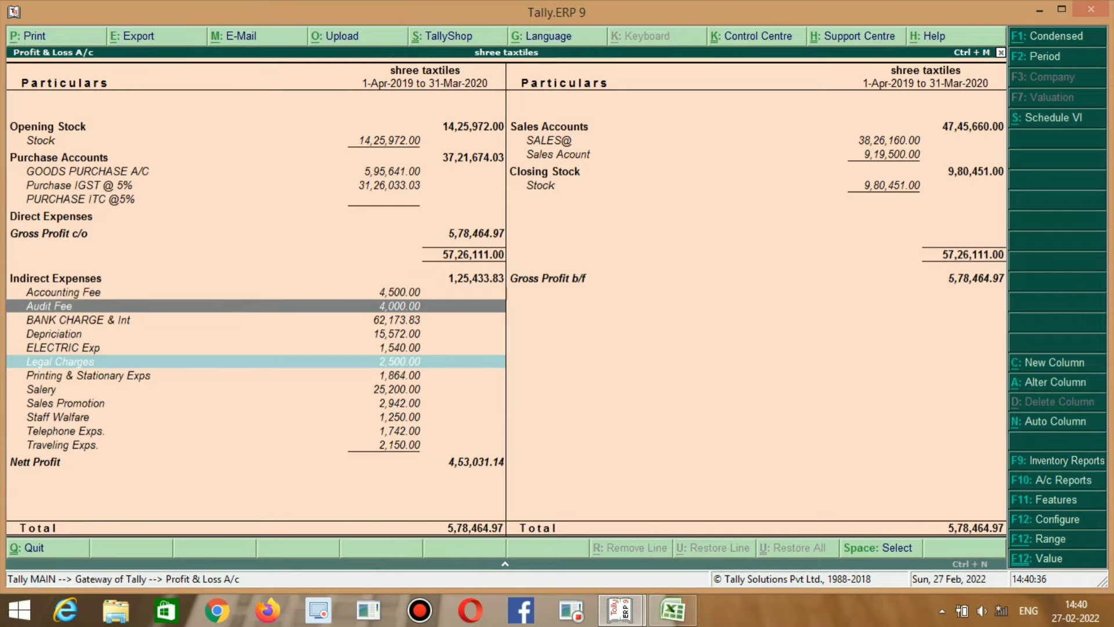
key("alt+Tab")
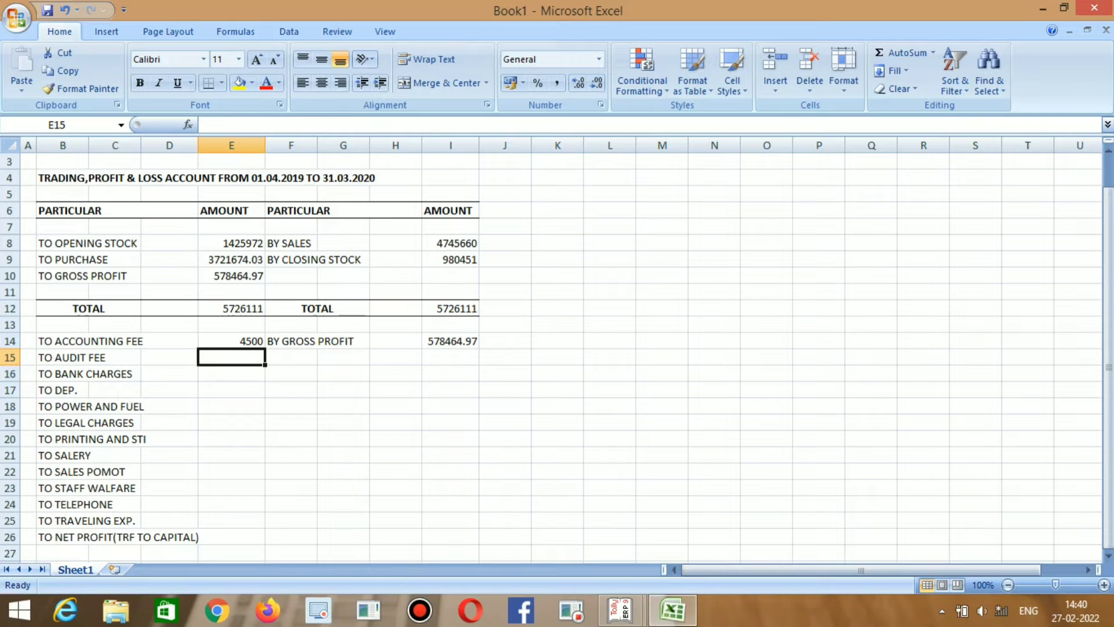
key("alt+Tab")
key("alt+Tab")
key("alt+Tab")
key("alt+Tab")
type("4000")
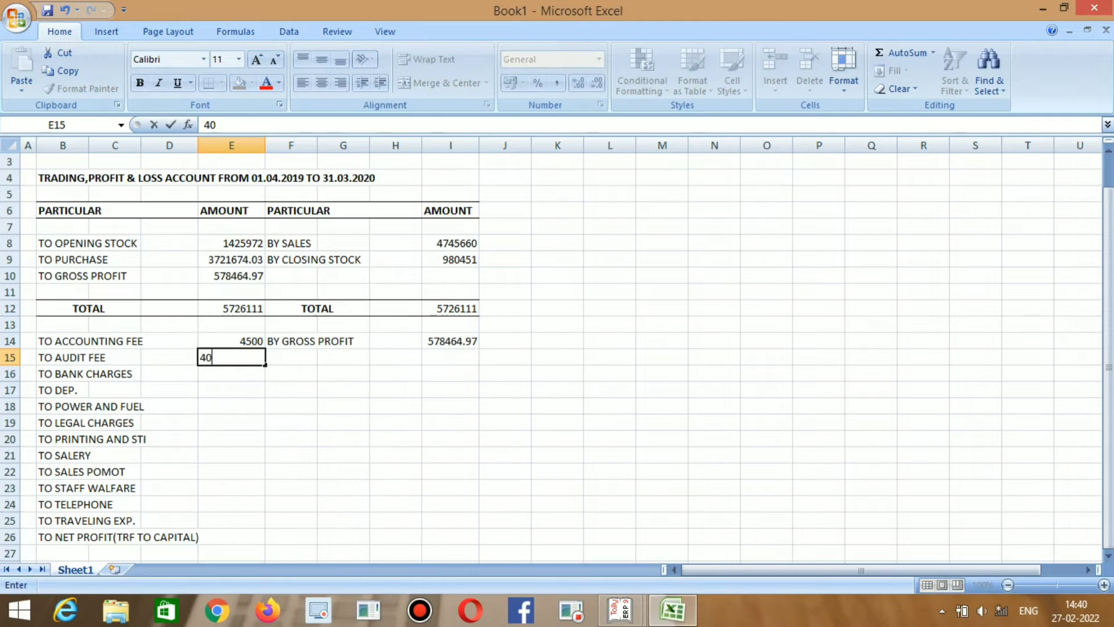
key("Return")
key("alt+Tab")
key("alt+Tab")
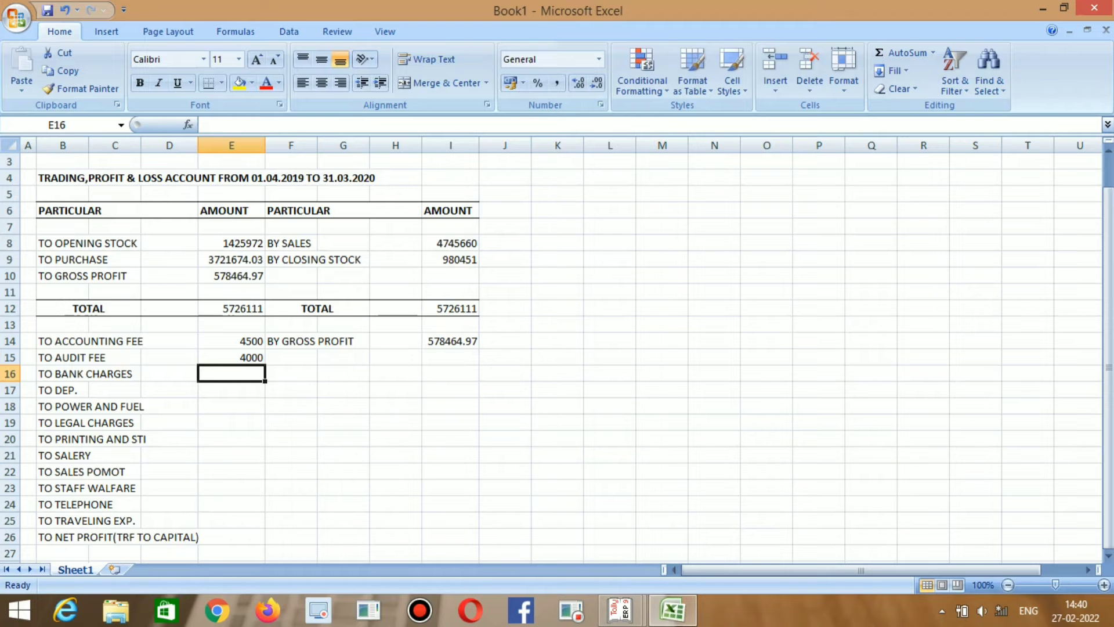
Enter the bank charges amount 62173.83 in E16.
type("62173")
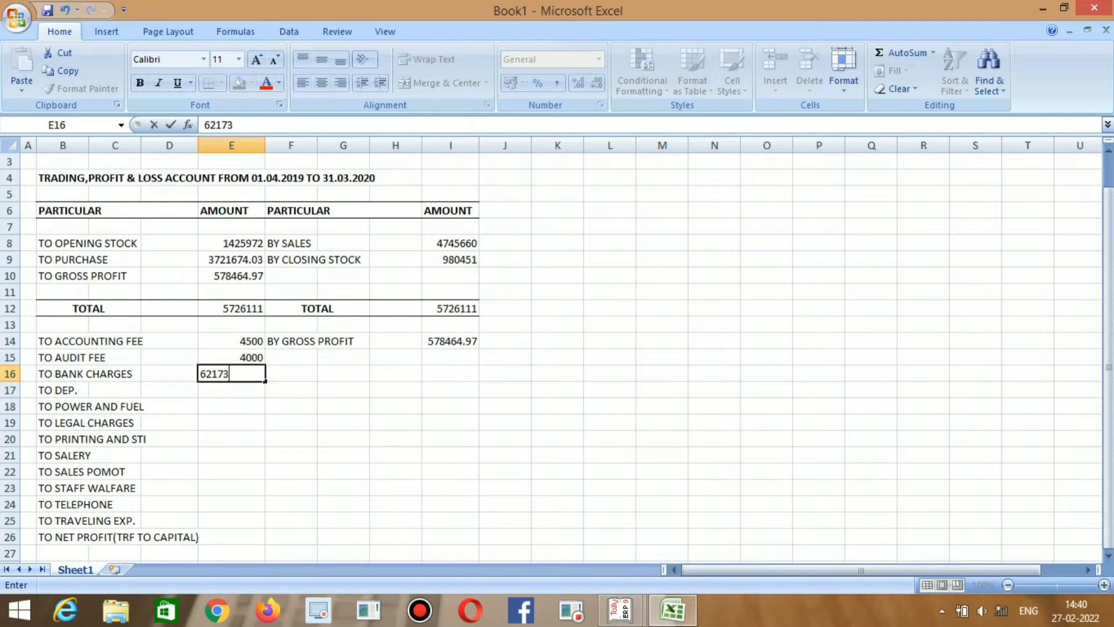
key("alt+Tab")
key("alt+Tab")
type(".8")
type("3")
key("Return")
key("alt+Tab")
Enter the depreciation amount 15572 in E17.
key("alt+Tab")
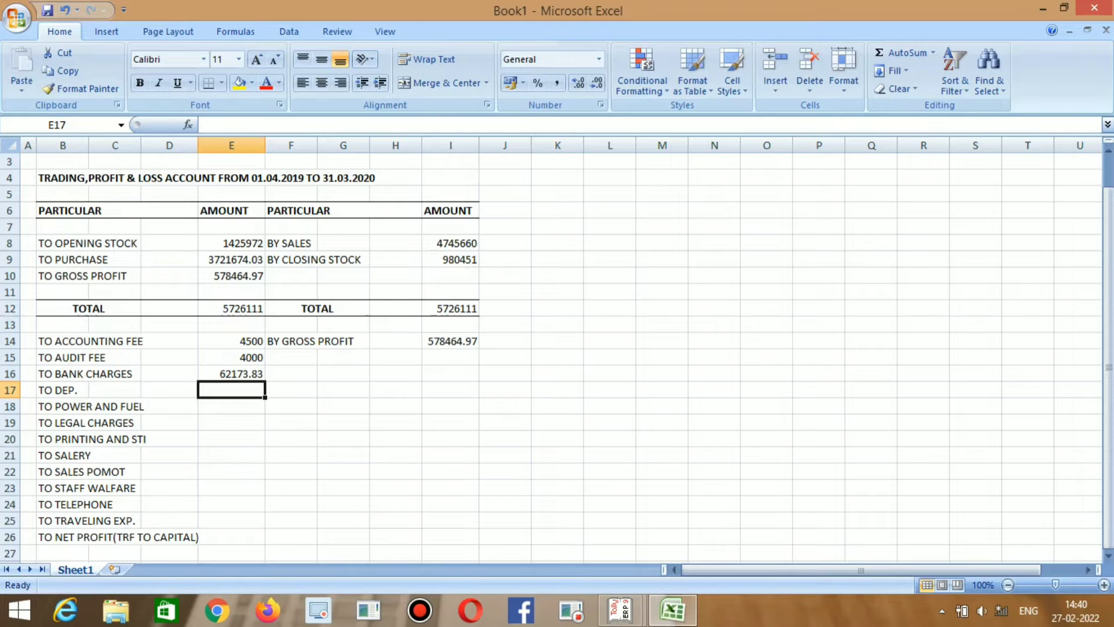
key("alt+Tab")
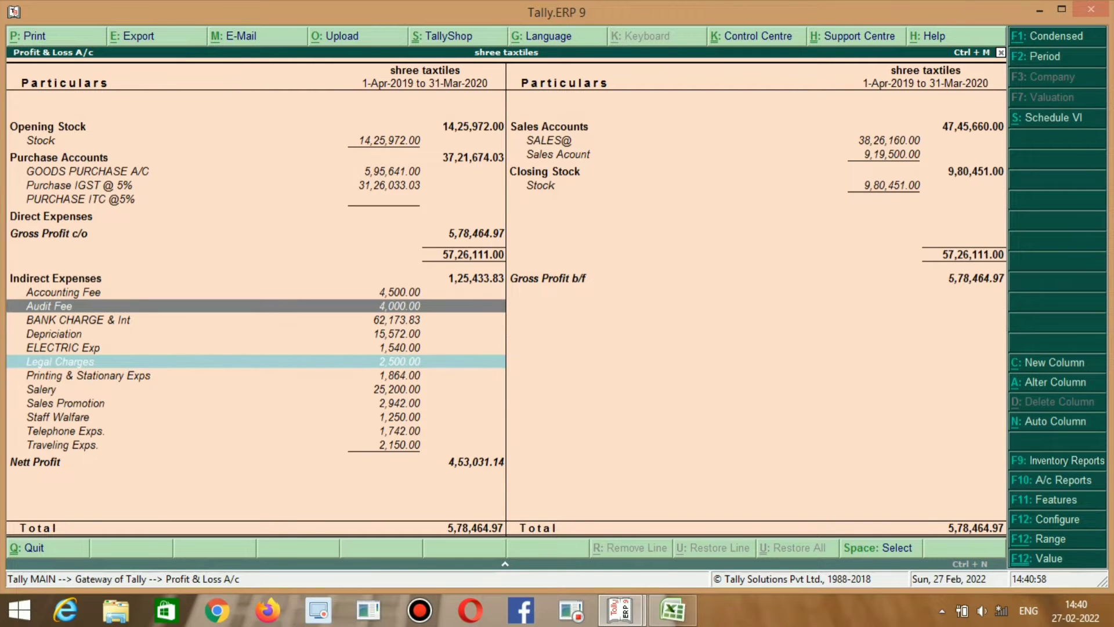
key("Down")
key("Down")
key("alt+Tab")
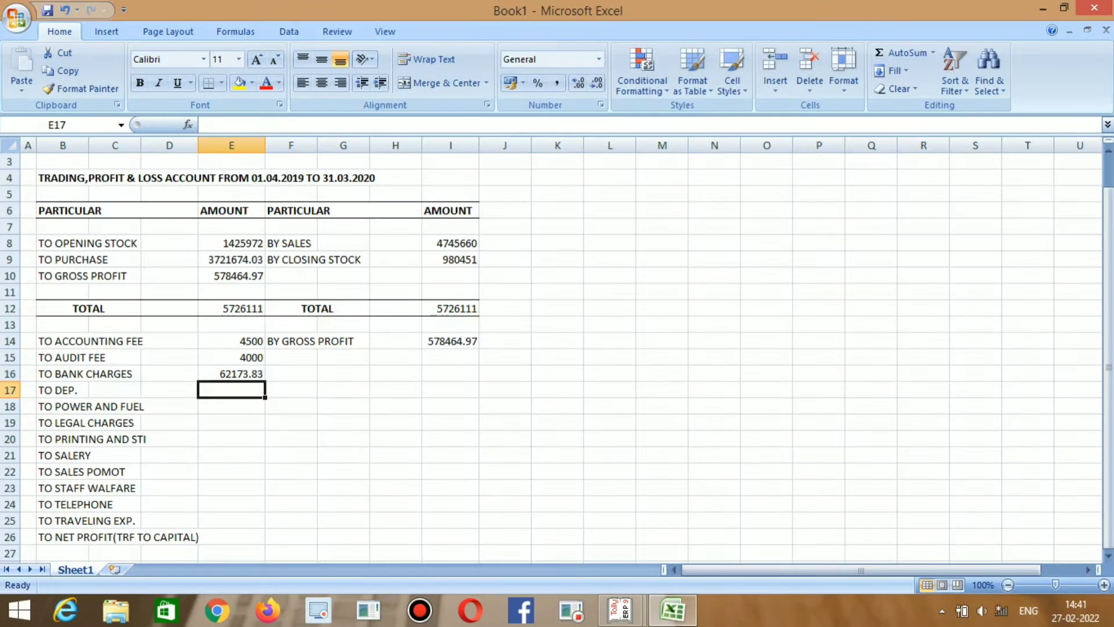
type("15,")
type("572")
key("Return")
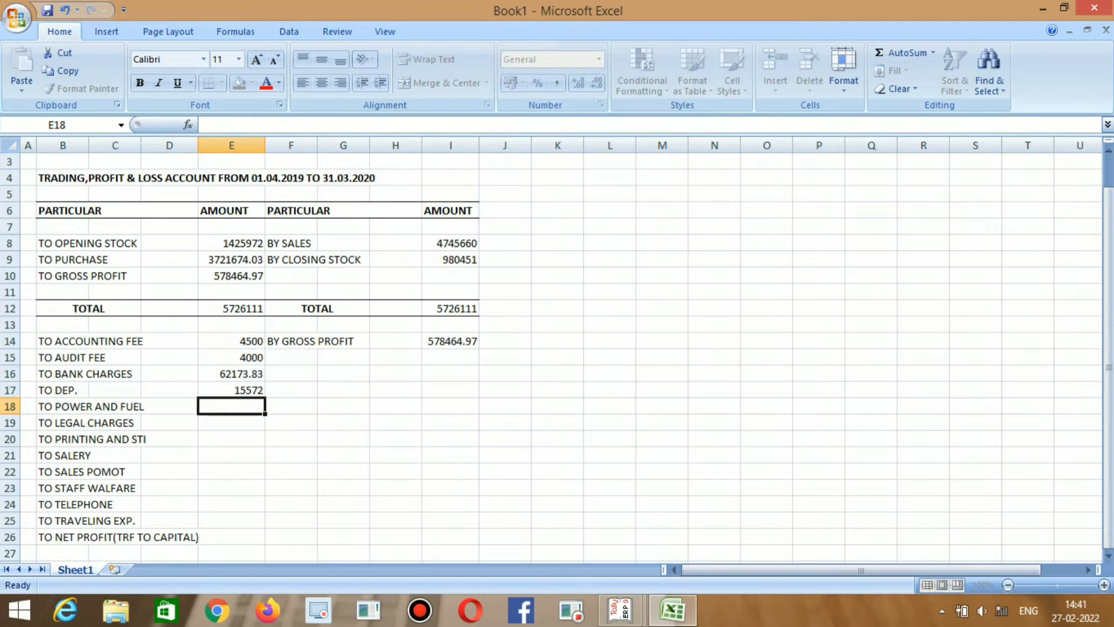
Enter power and fuel as 1540 in E18, re-entering it to correct the value.
key("alt+Tab")
key("alt+Tab")
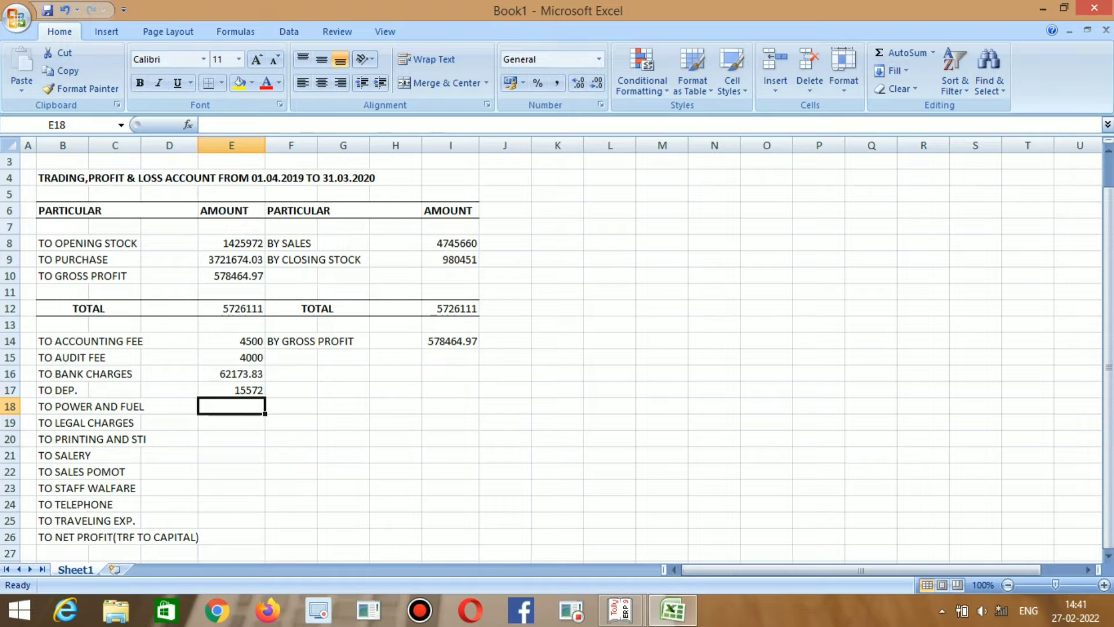
type("1540")
key("Return")
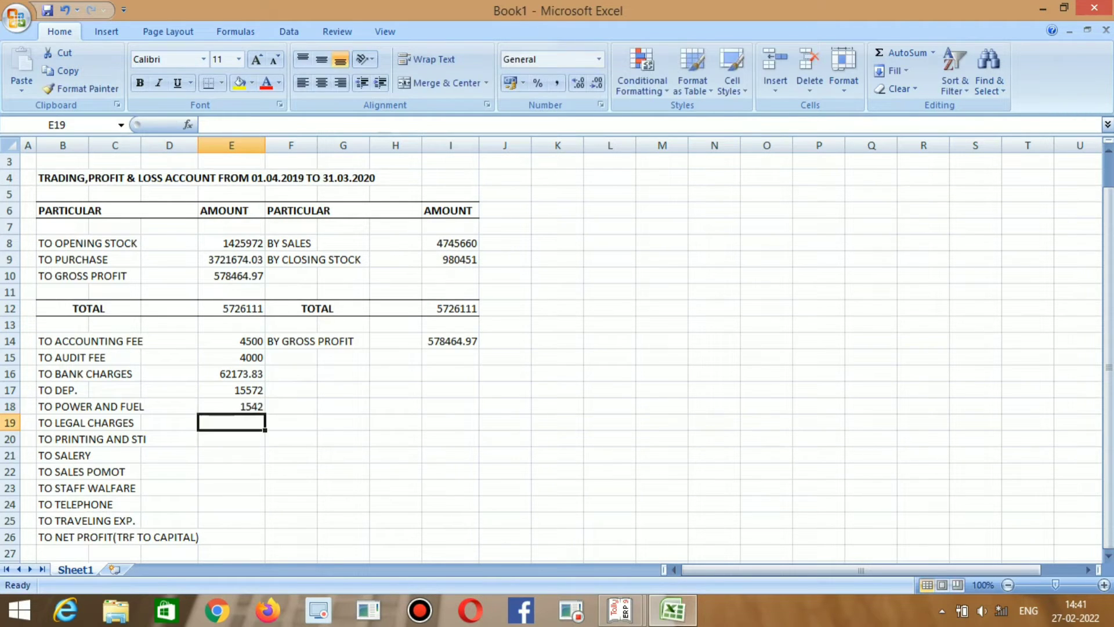
key("alt+Tab")
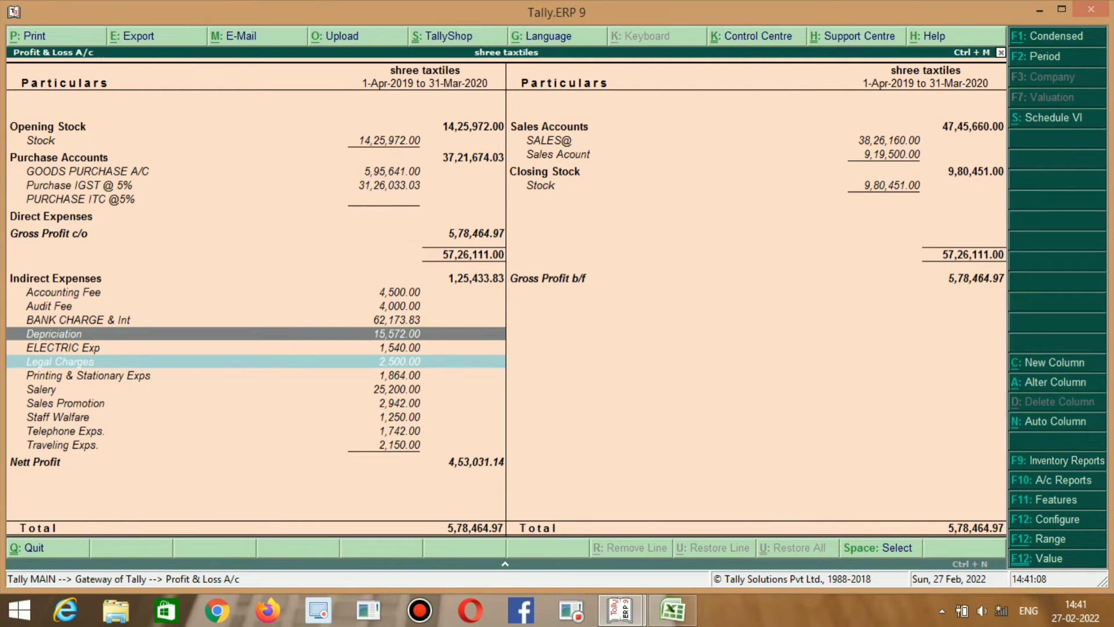
key("alt+Tab")
key("alt+Tab")
key("alt+Tab")
key("Up")
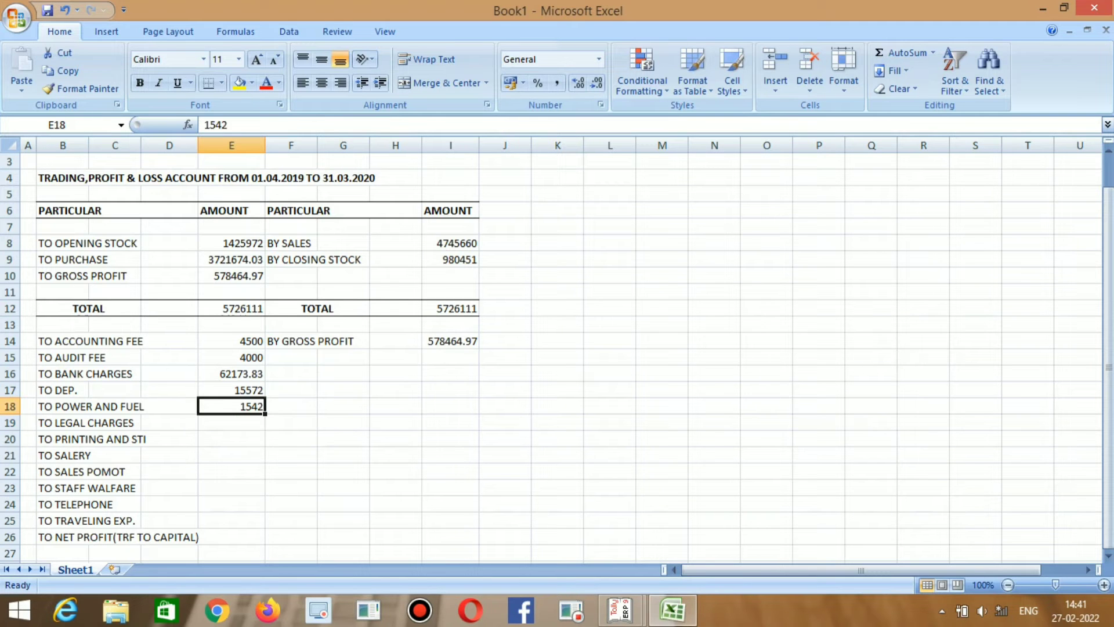
type("1,540")
key("Return")
key("alt+Tab")
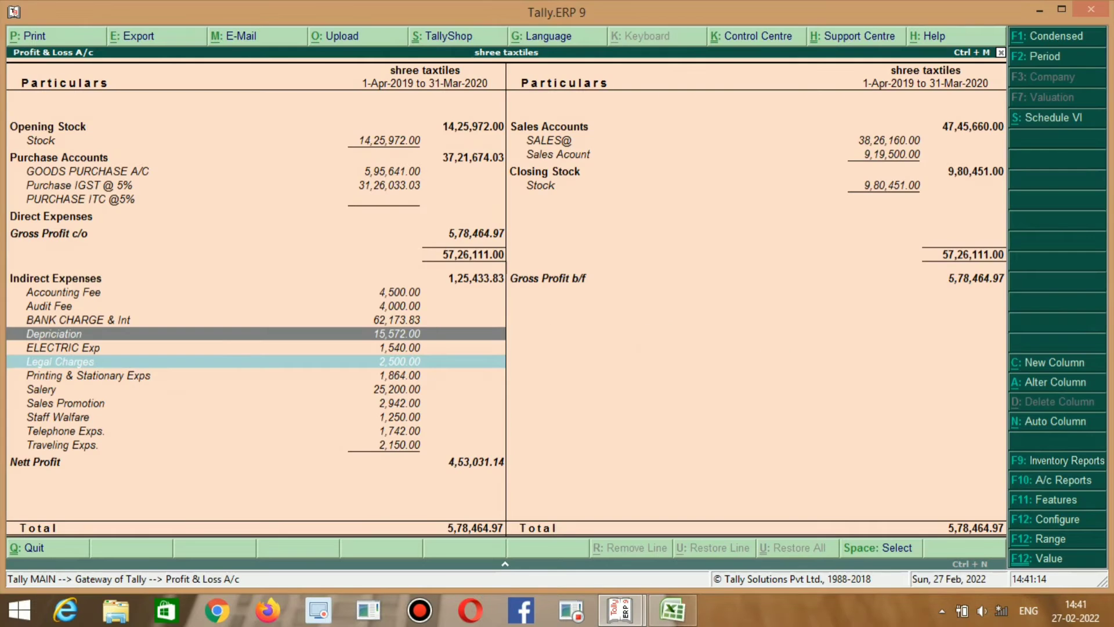
key("Down")
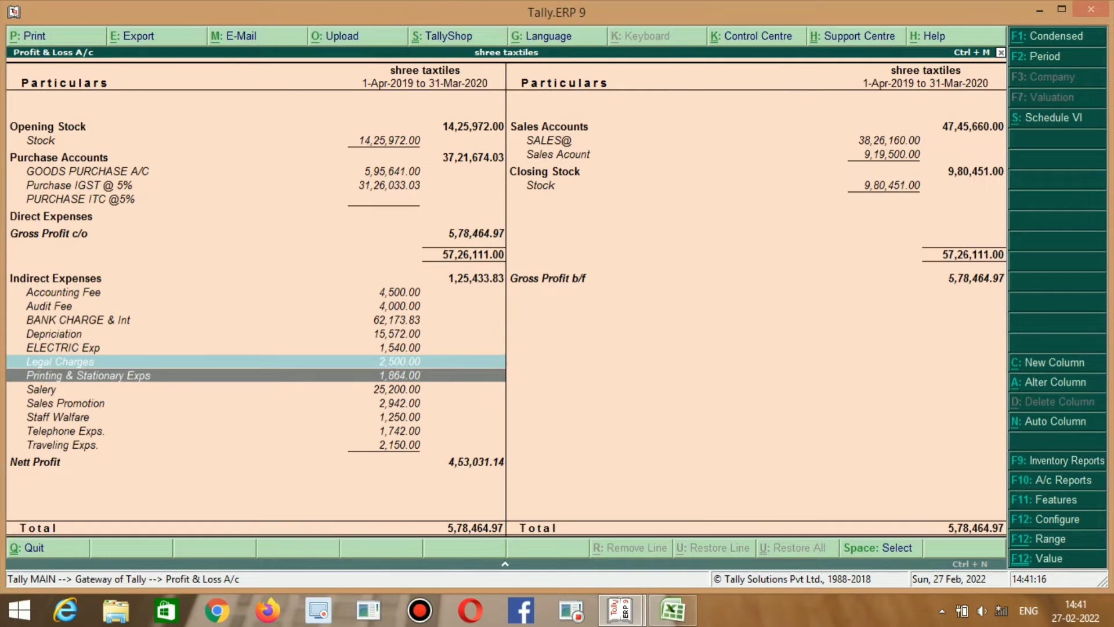
key("Up")
key("alt+Tab")
Enter legal charges 2500, printing 1864 and salary 25200 from Tally into E19:E21.
type("2500")
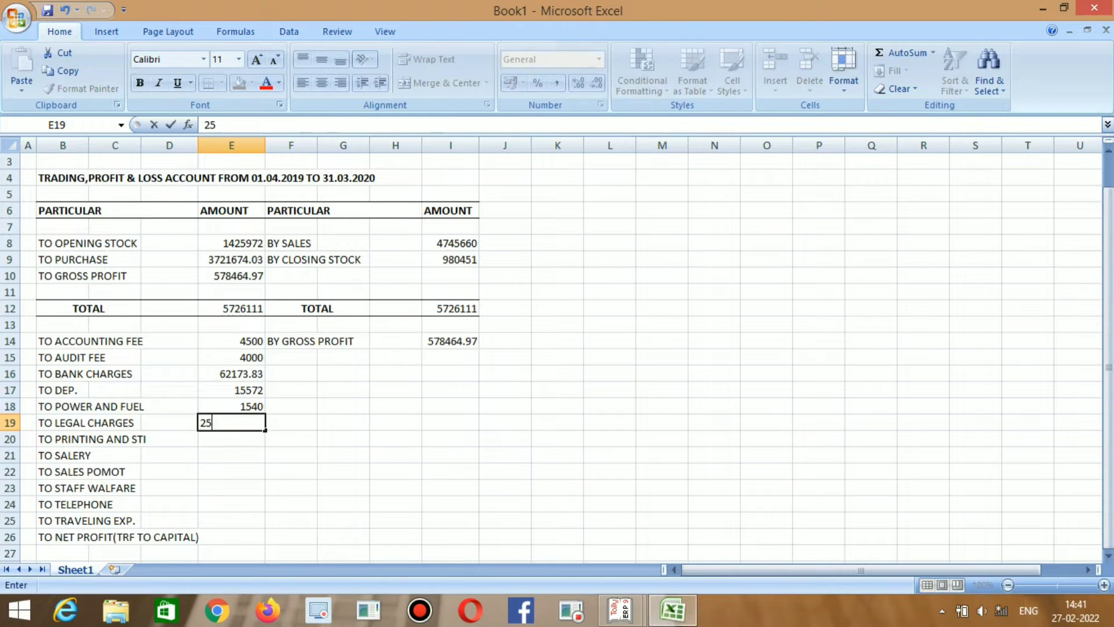
key("Return")
key("alt+Tab")
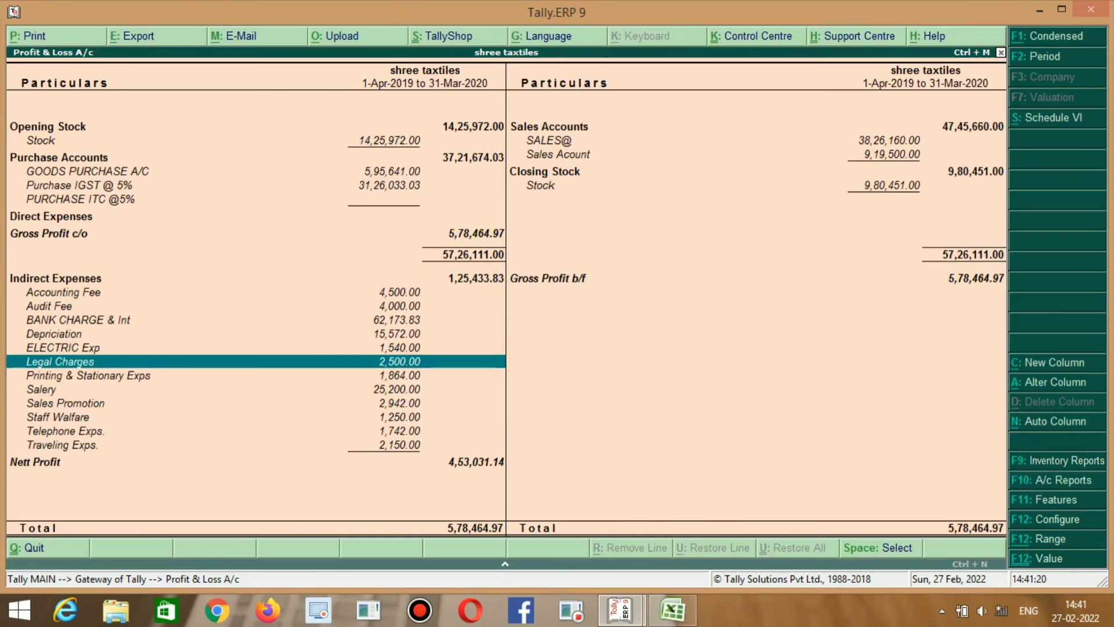
key("space")
key("alt+Tab")
type("1864")
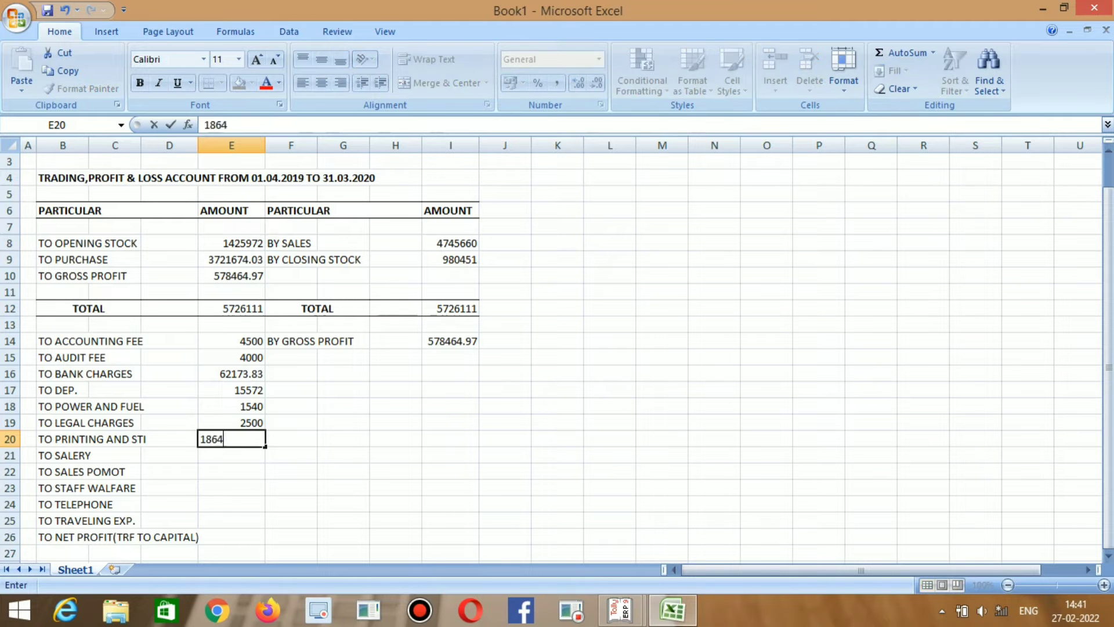
key("Return")
key("alt+Tab")
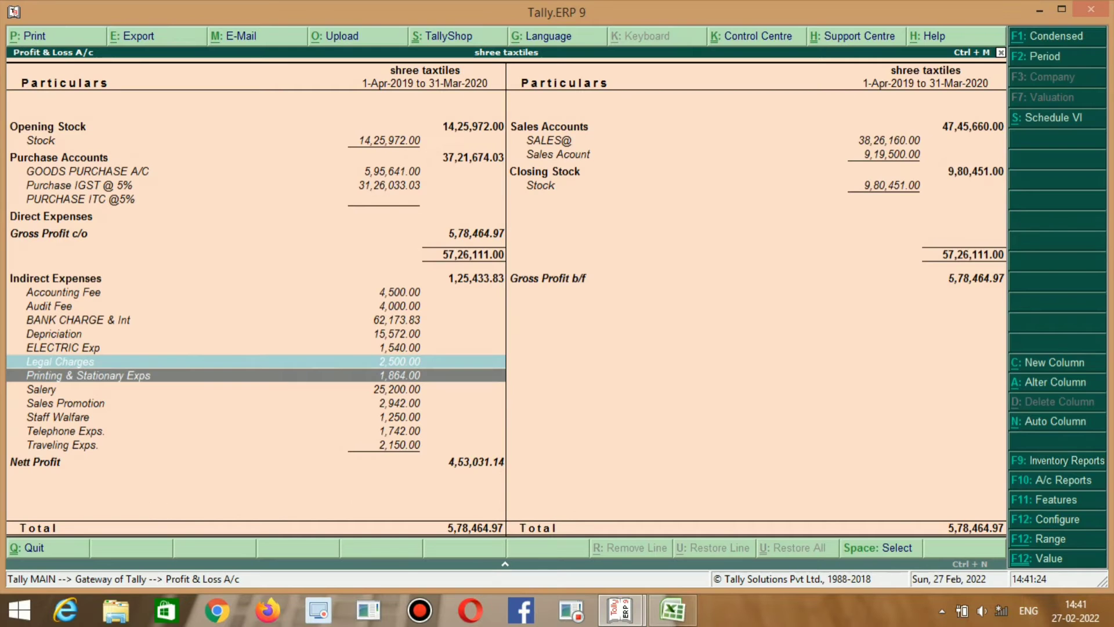
key("Down")
key("alt+Tab")
type("25200")
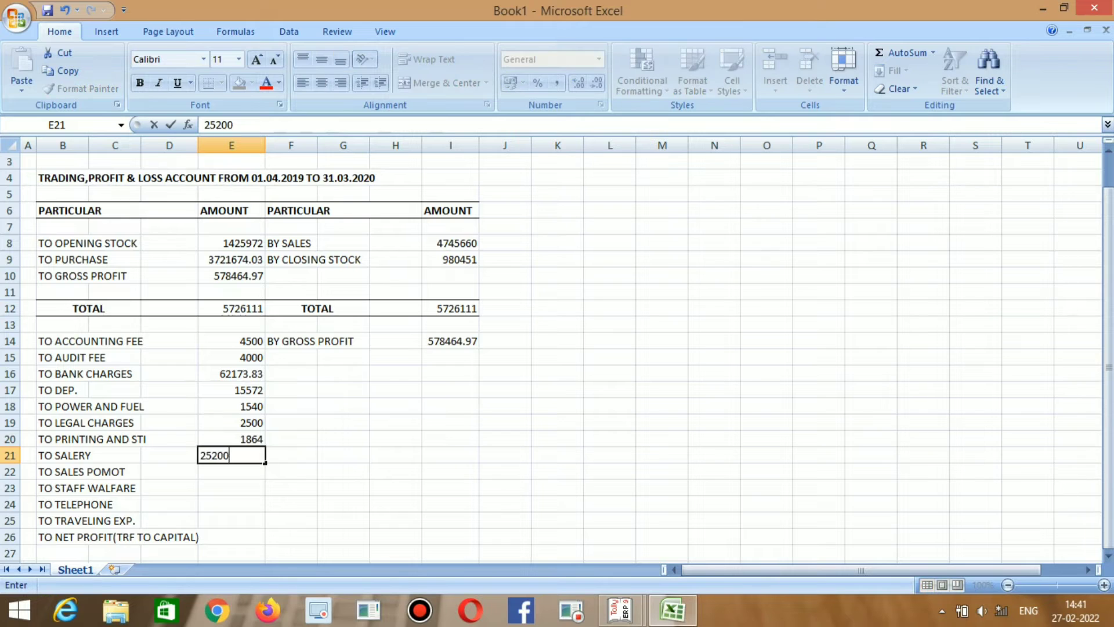
key("Return")
Enter sales promotion 2942 and staff welfare 1250 from Tally into E22:E23.
key("alt+Tab")
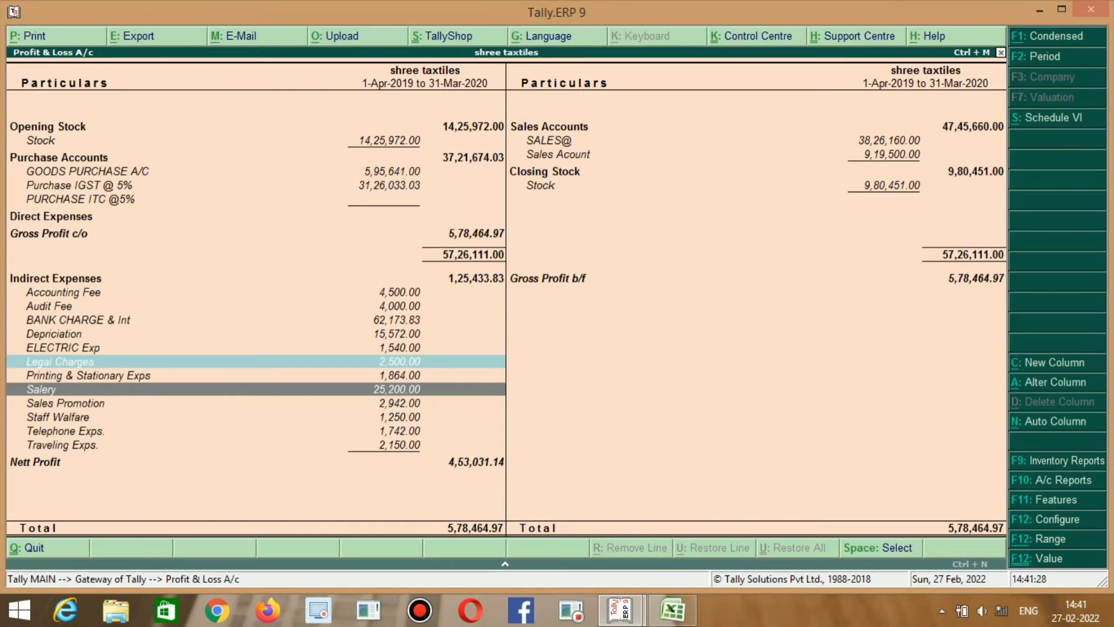
key("Right")
key("Left")
key("Down")
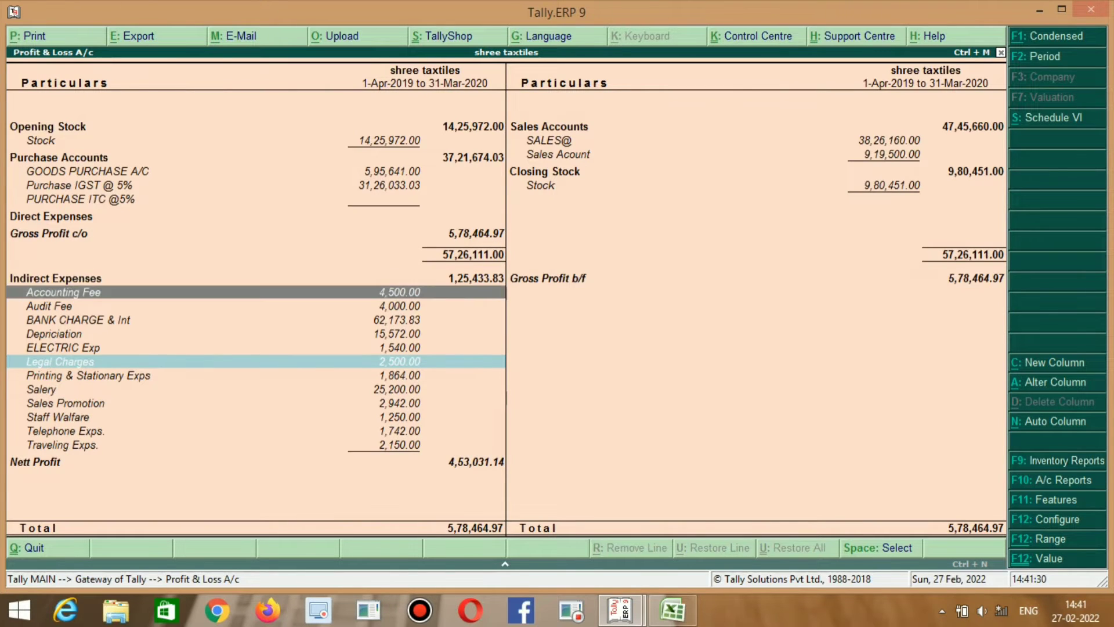
key("Down")
key("Down")
key("Down")
key("Down")
key("Down")
key("Down")
key("Down")
key("Down")
key("alt+Tab")
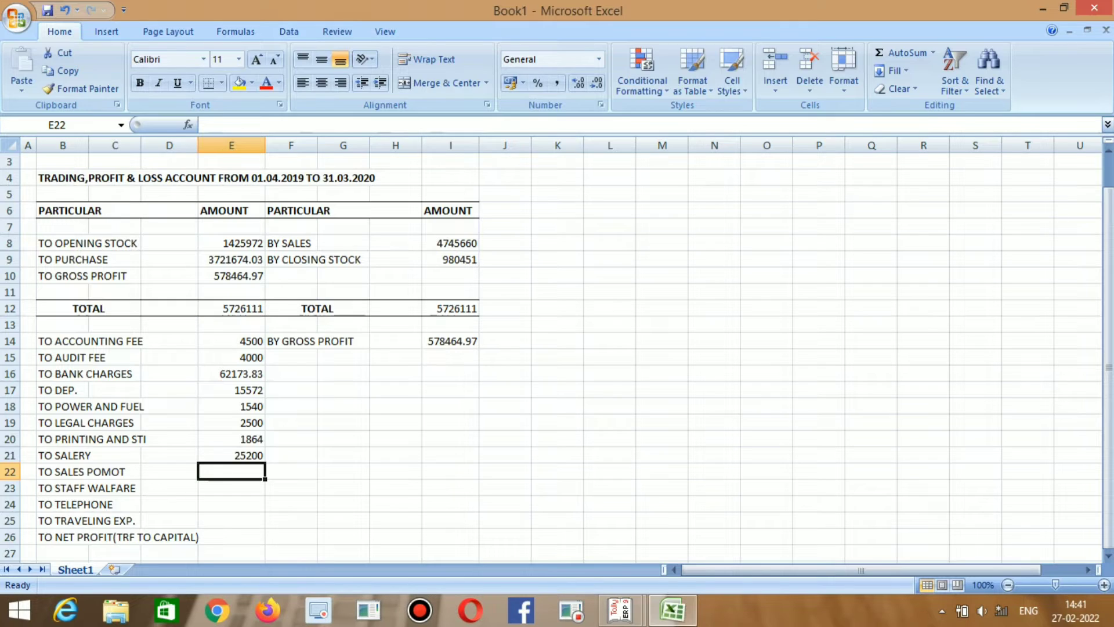
type("2942")
key("Return")
key("alt+Tab")
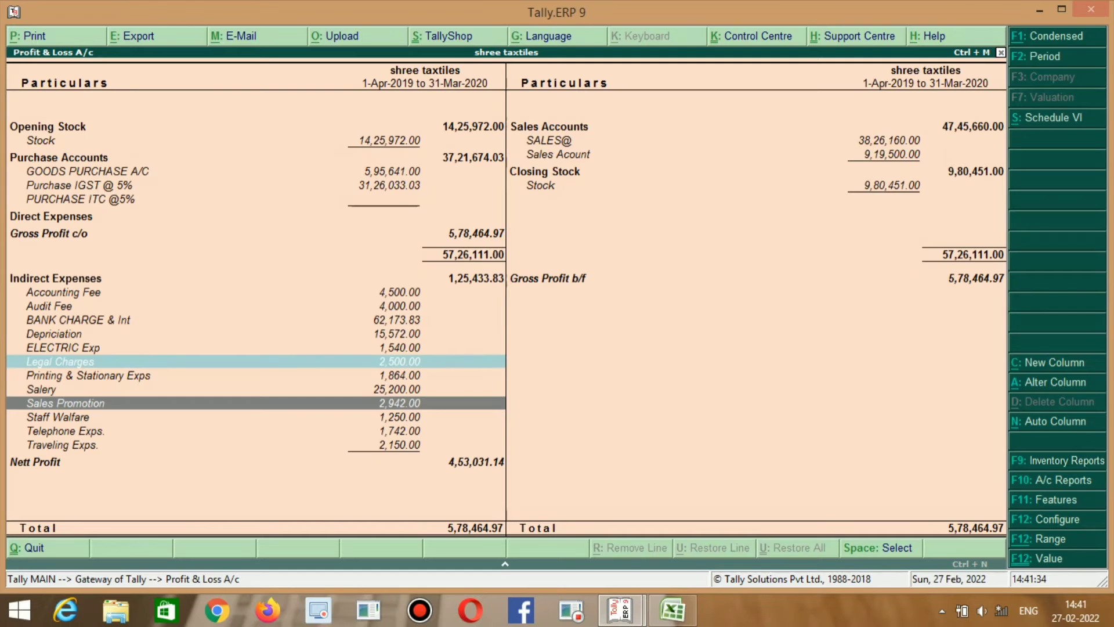
key("Down")
key("alt+Tab")
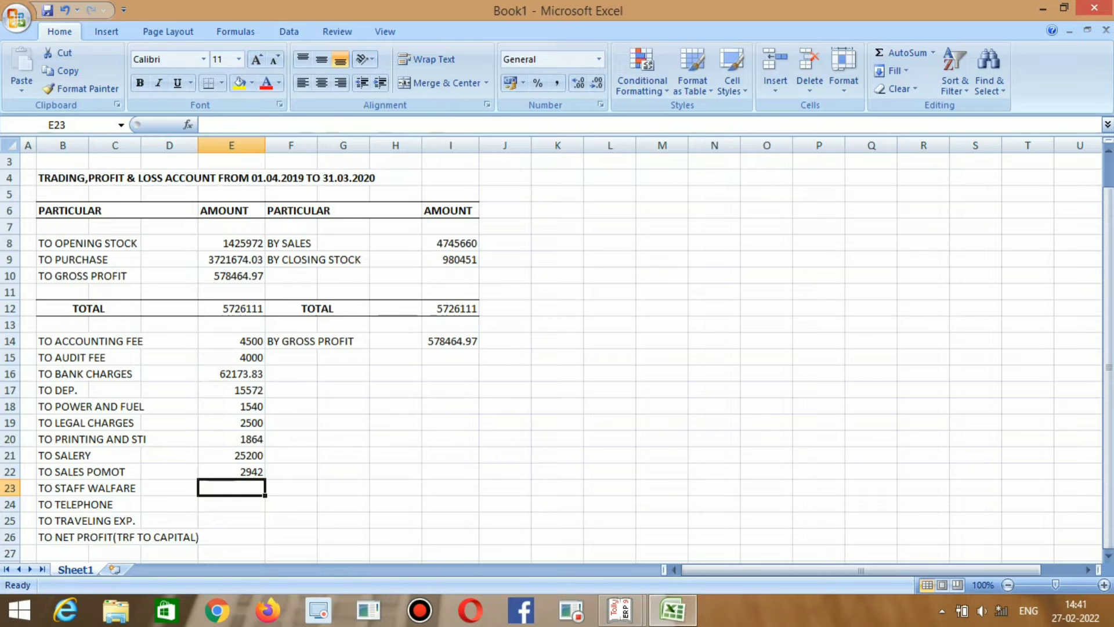
type("1,250")
key("Return")
Enter telephone 1742 and traveling 2150 from Tally into E24:E25.
key("alt+Tab")
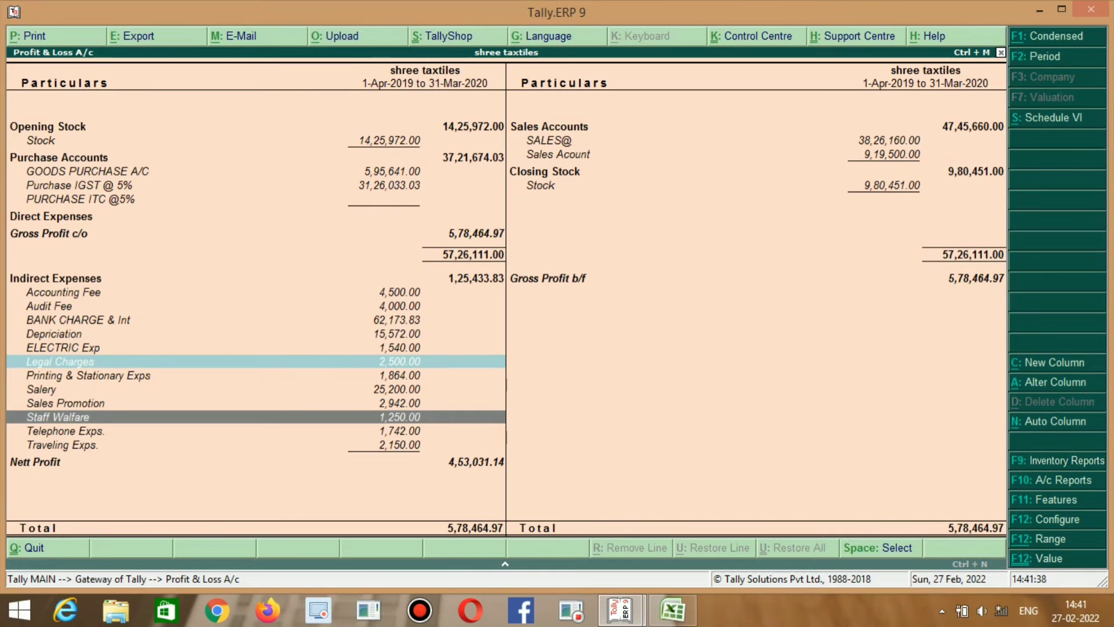
key("Down")
key("alt+Tab")
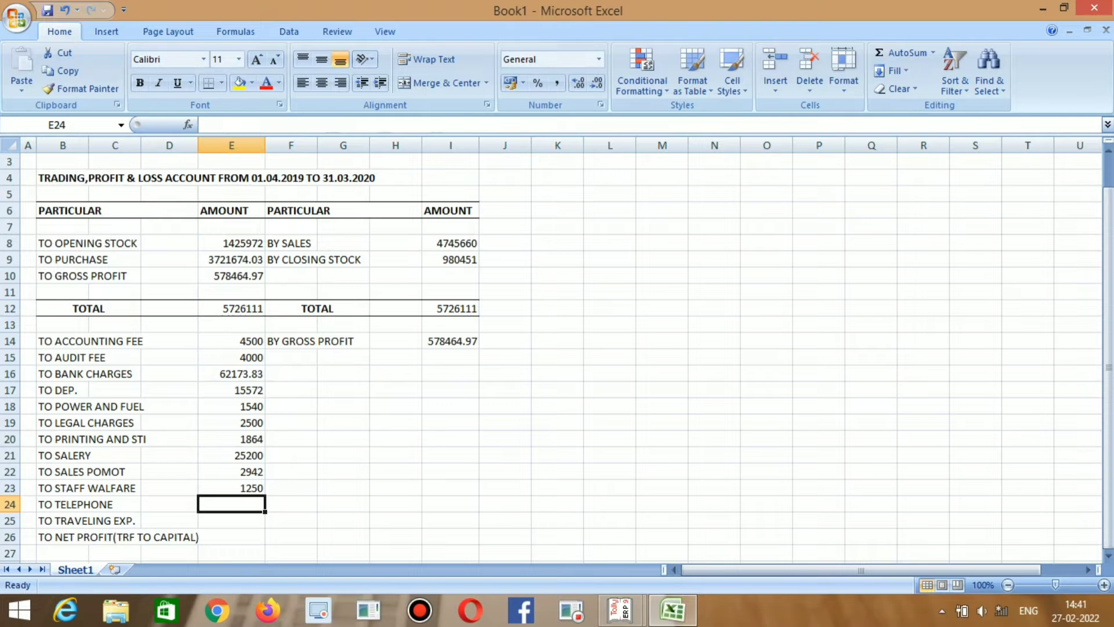
type("1,742")
key("Return")
key("alt+Tab")
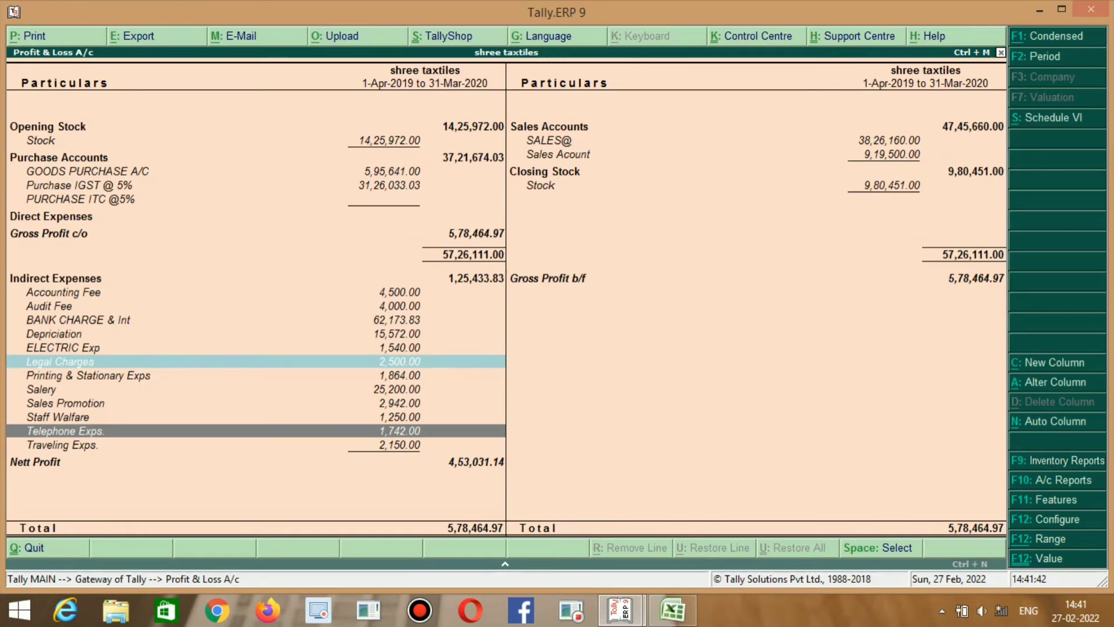
key("alt+Tab")
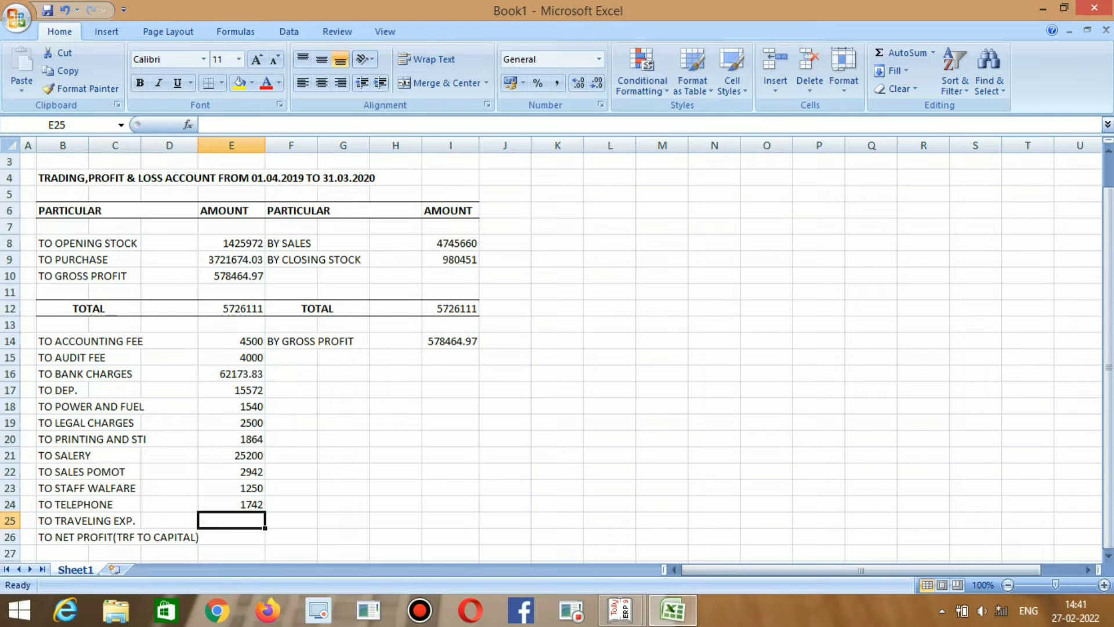
type("21")
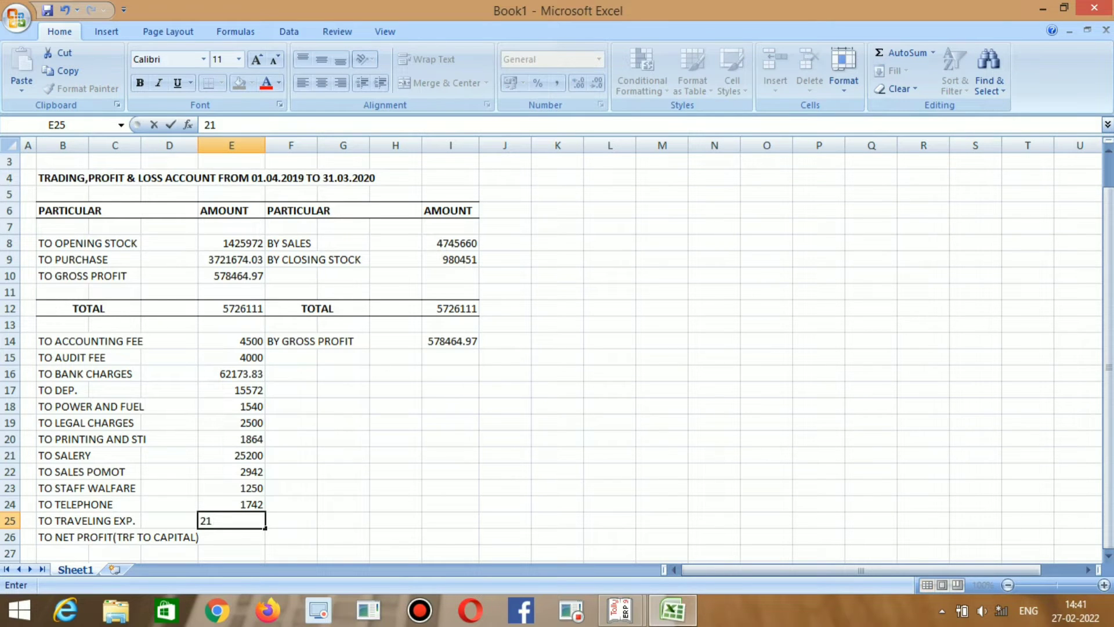
key("alt+Tab")
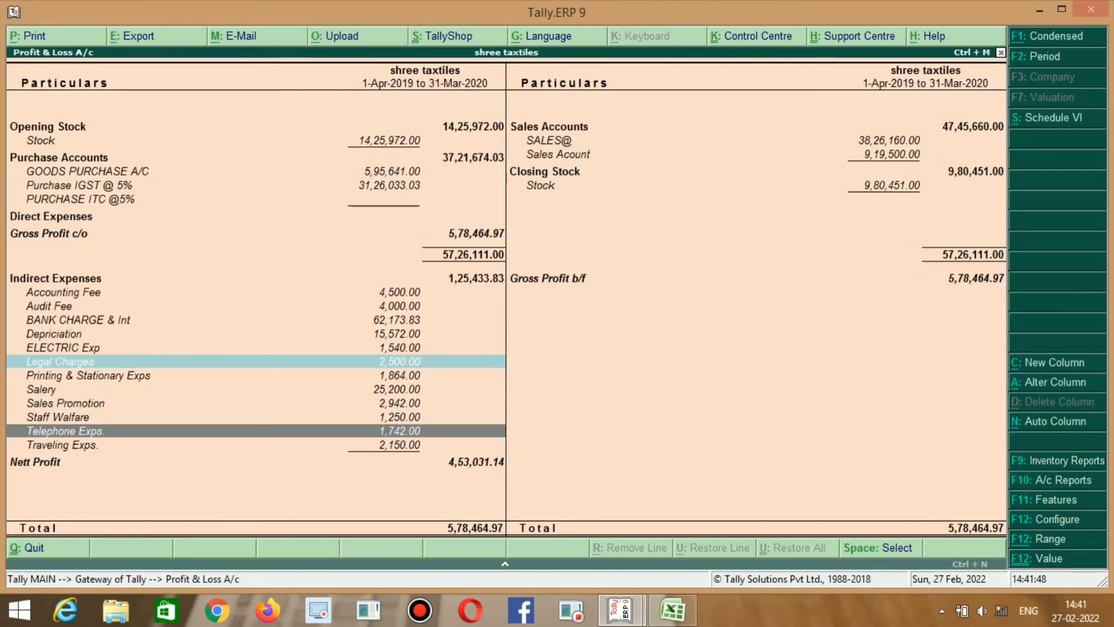
key("alt+Tab")
type("50")
key("Return")
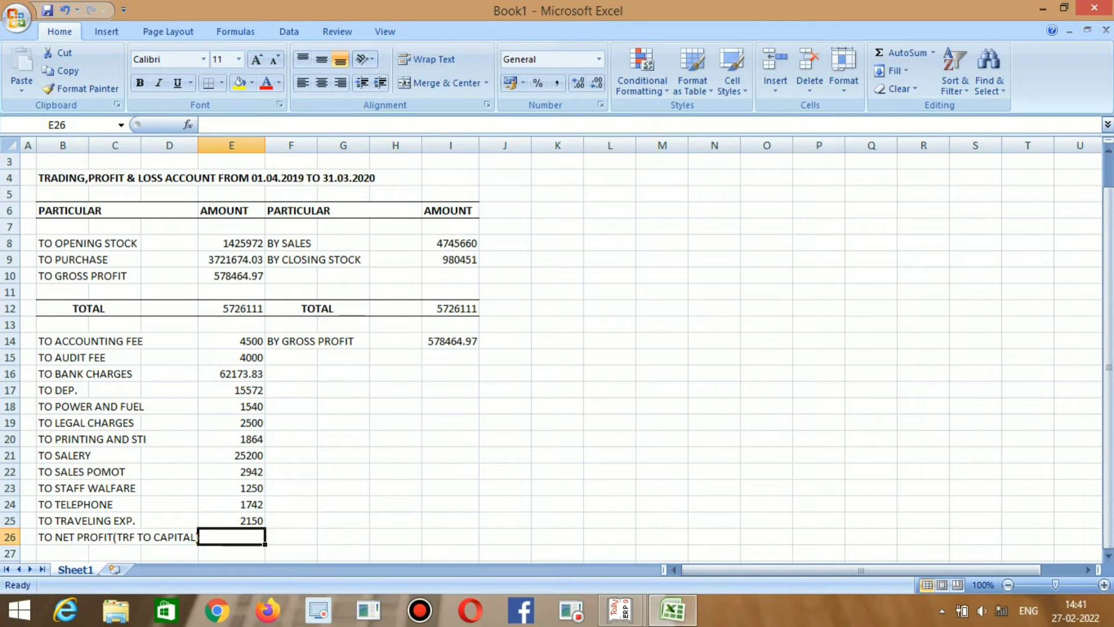
scroll(258, 348, "down", 1)
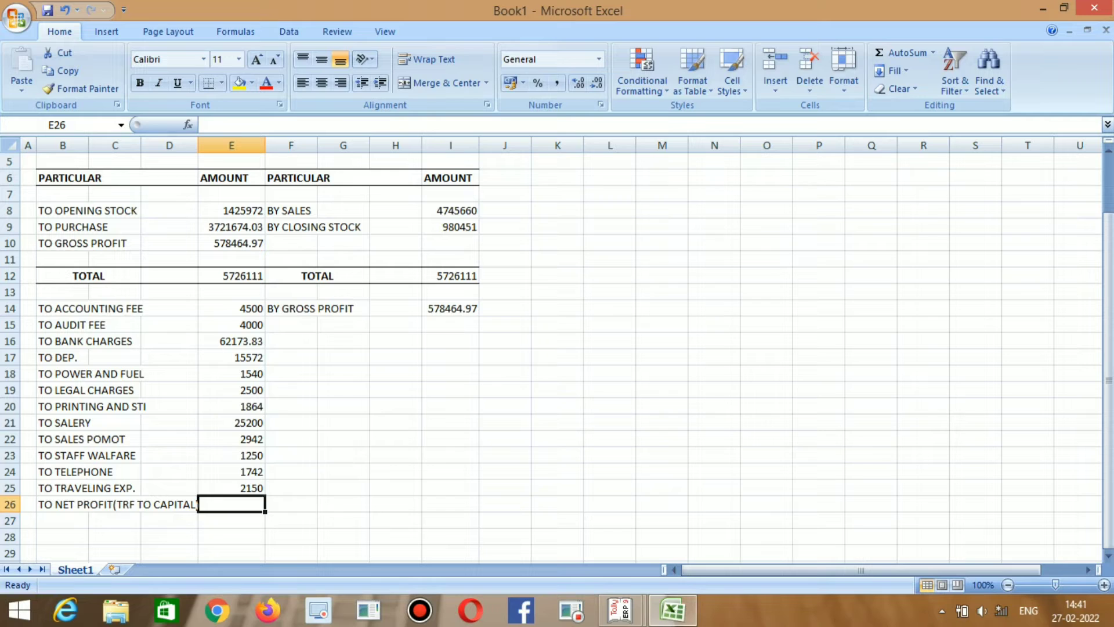
key("Up")
key("Down")
key("Down")
key("Up")
key("Down")
key("Up")
key("Down")
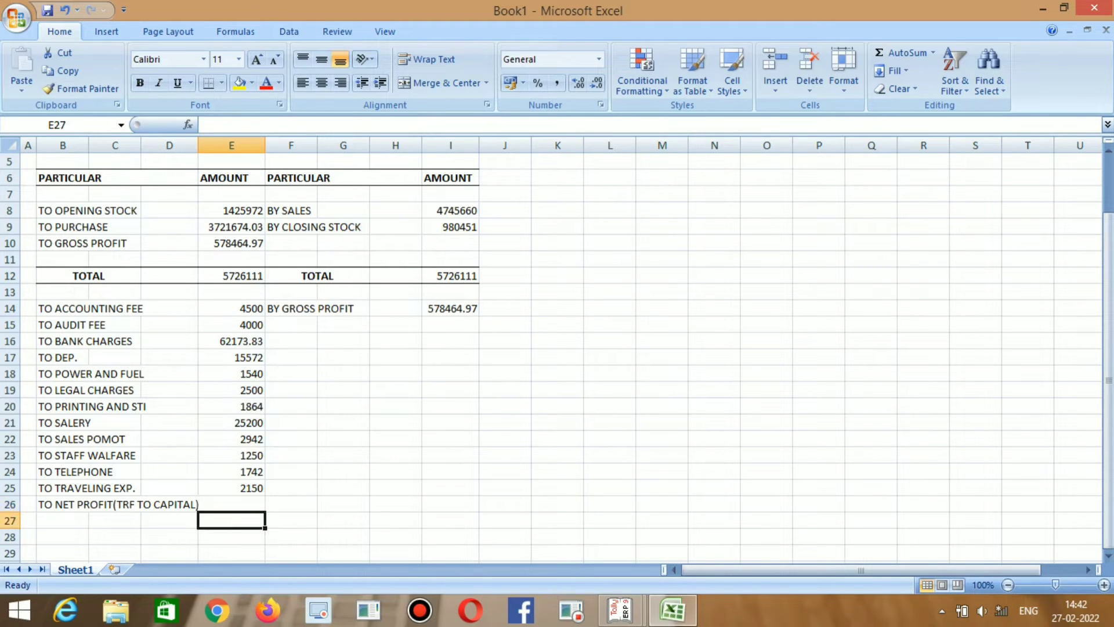
key("Up")
key("Down")
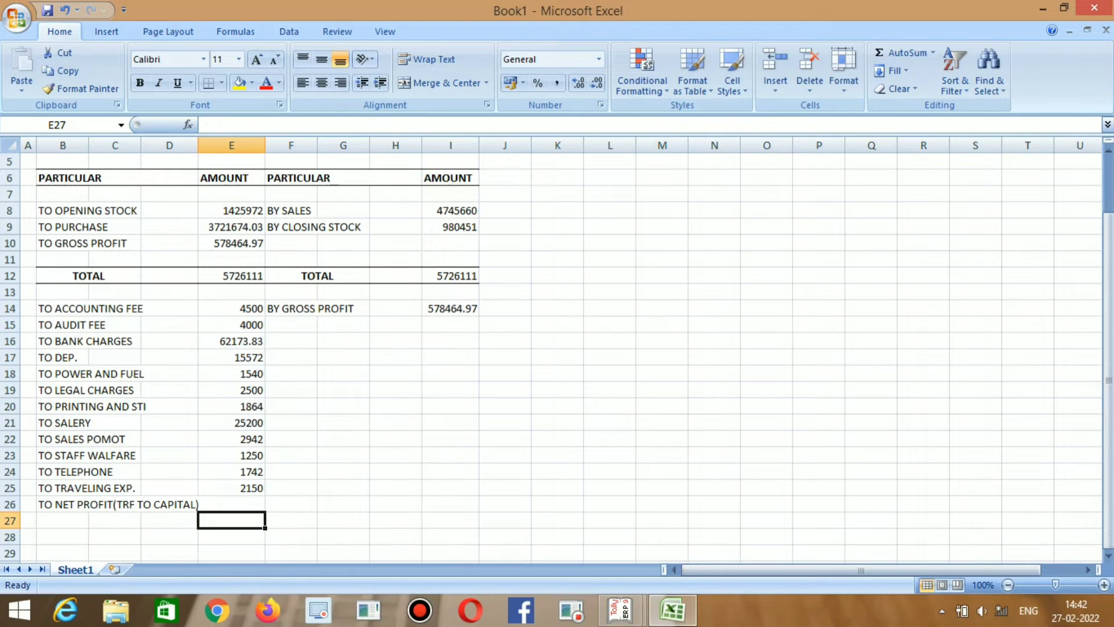
Give B28:I28 top and bottom borders for the P&L total line.
key("Left")
key("Left")
key("Left")
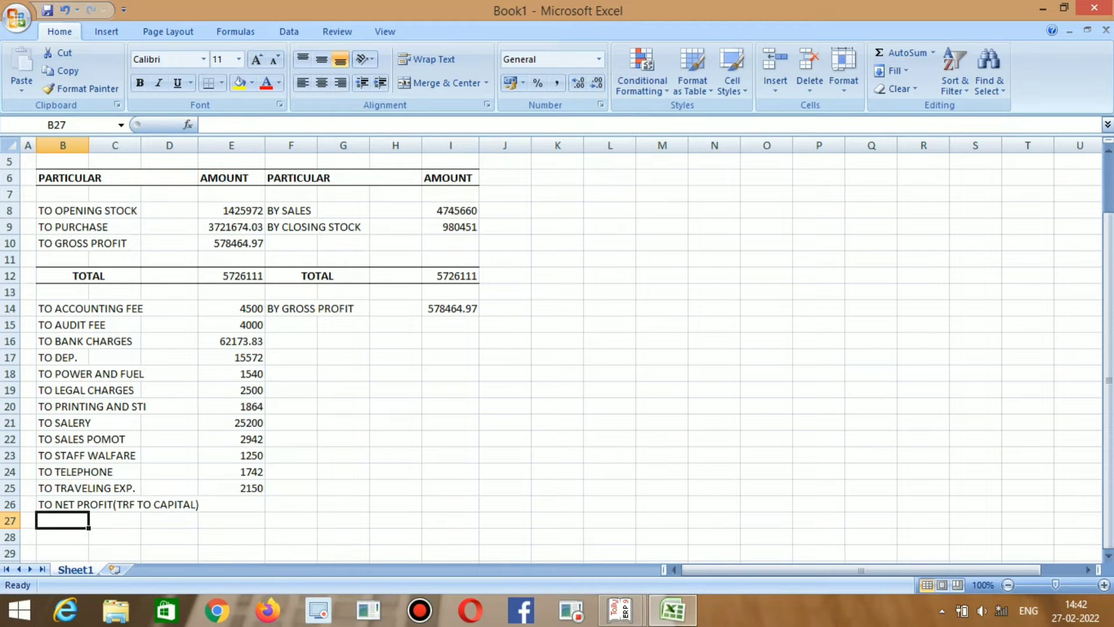
key("Down")
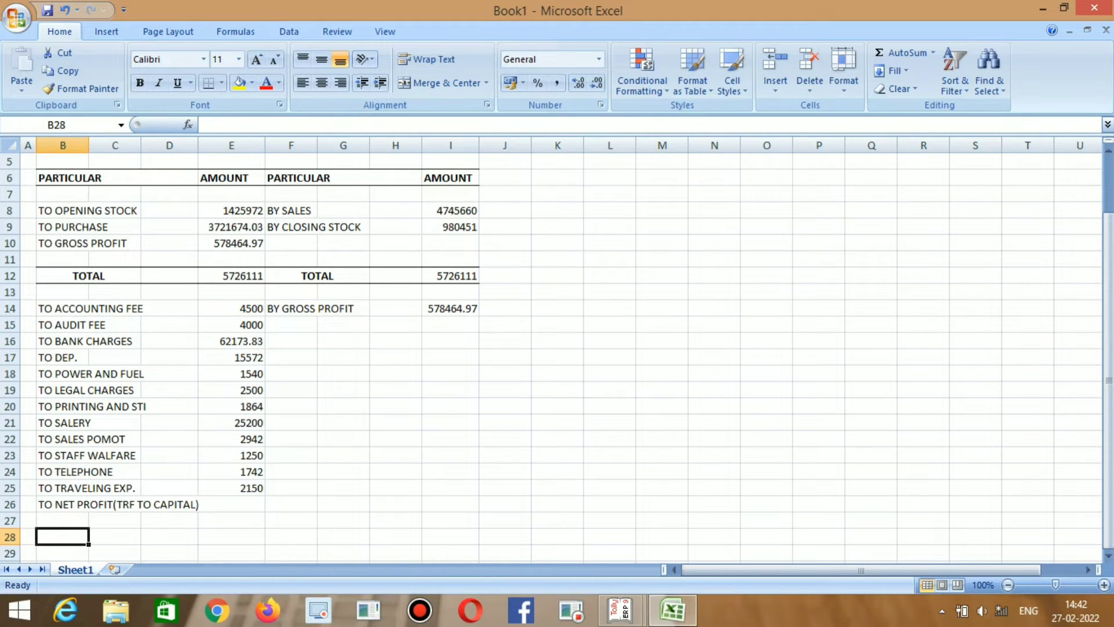
key("shift+Right")
key("shift+Right")
key("shift+Right")
key("shift+Right")
key("shift+Right")
key("shift+Right")
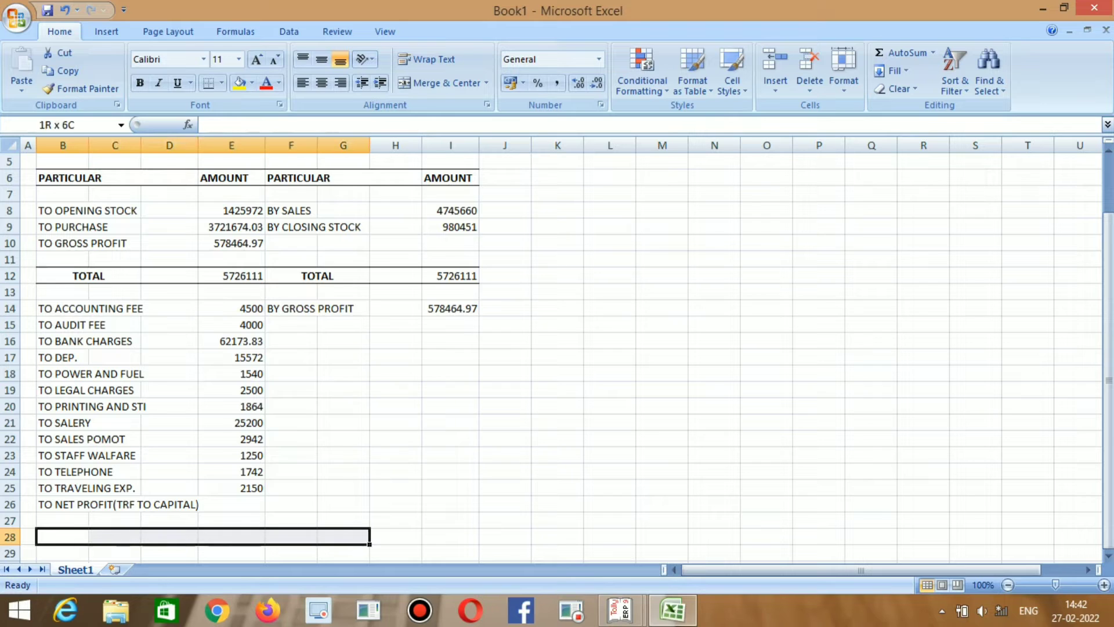
key("shift+Right")
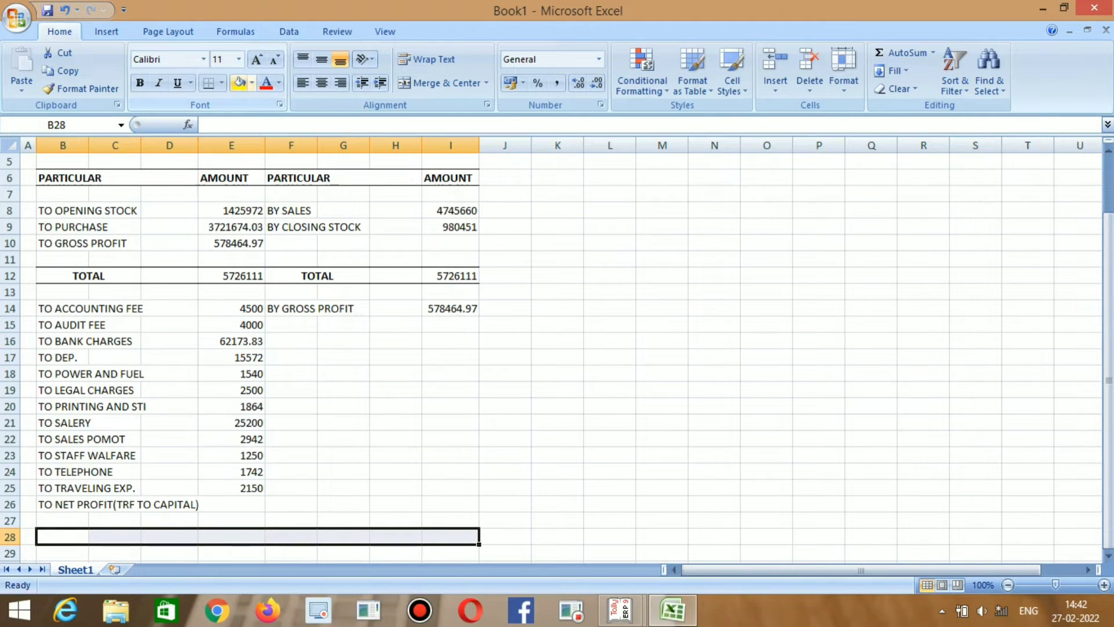
left_click(221, 82)
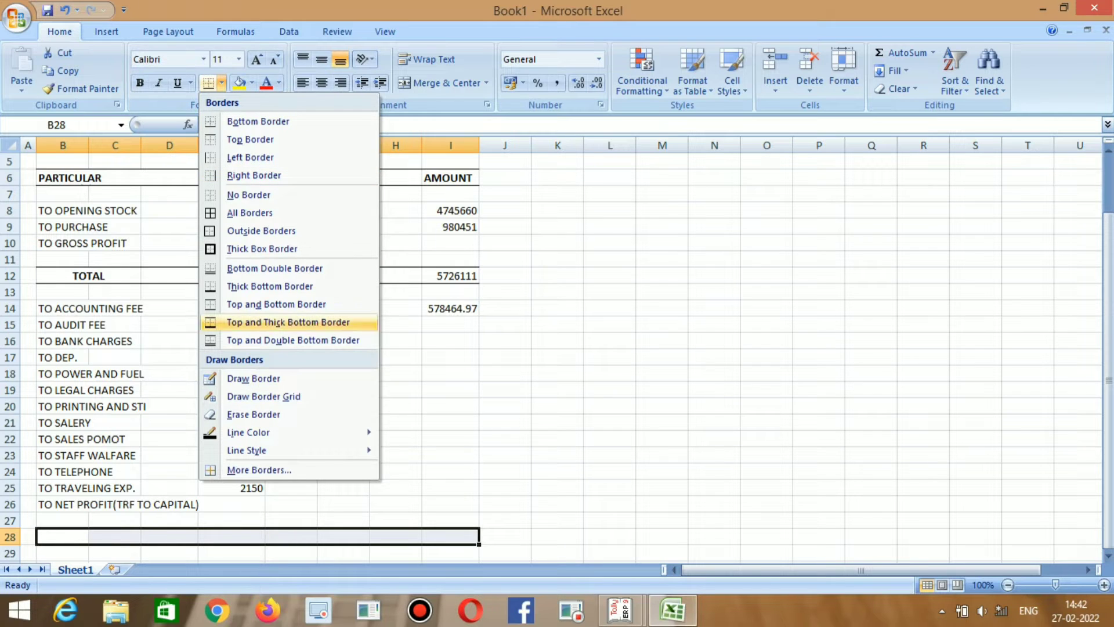
left_click(276, 304)
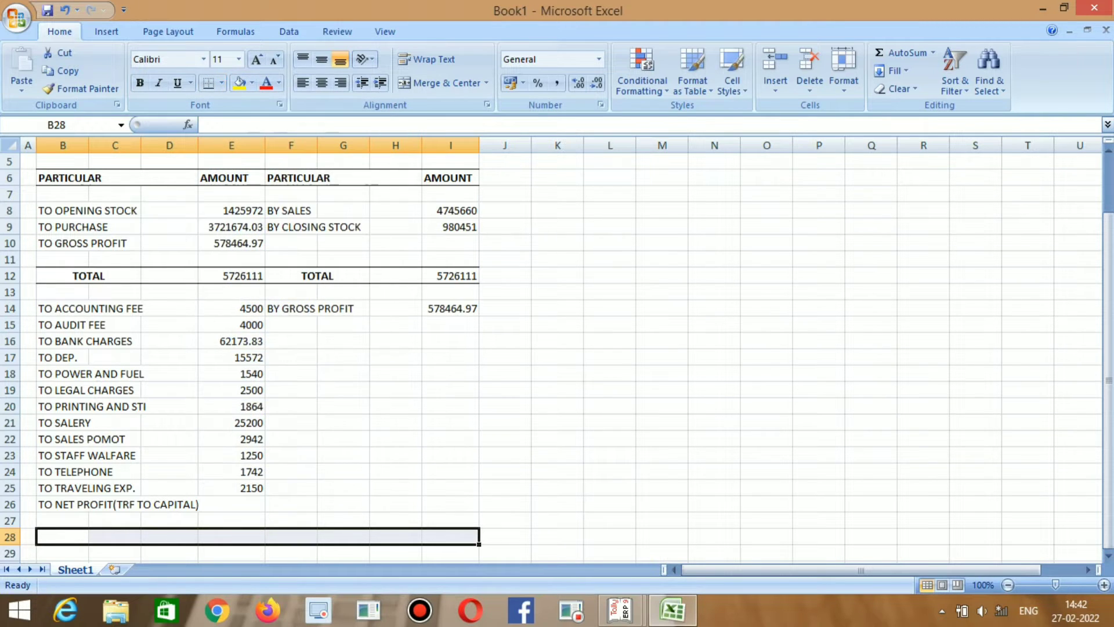
Copy the trading account's TOTAL row B12:I12 into row 28.
left_click(100, 276)
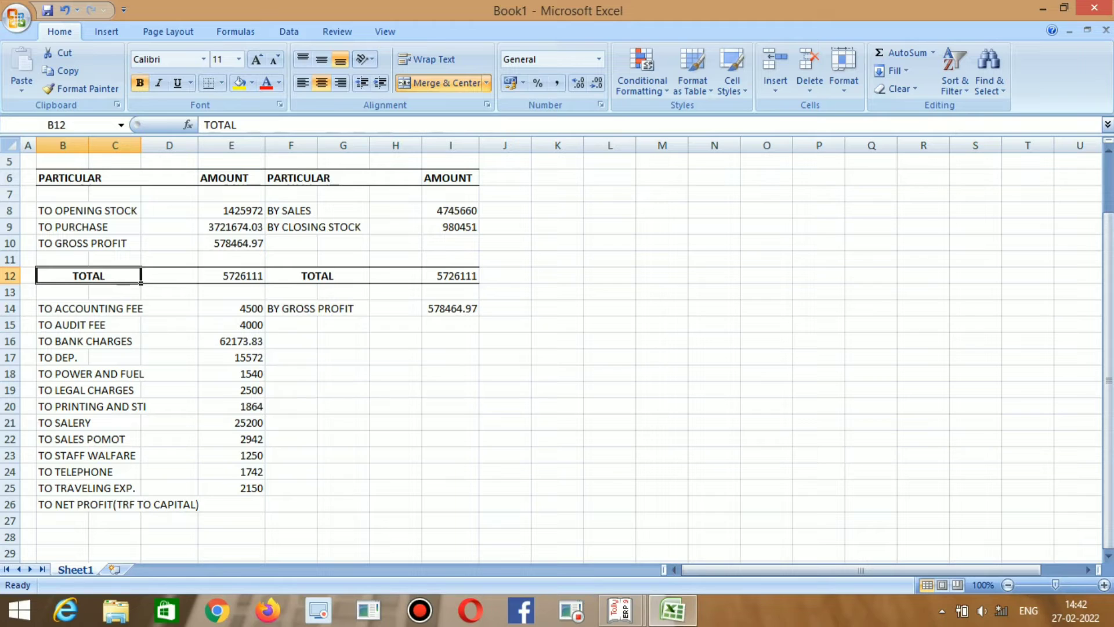
left_click_drag(100, 277, 459, 276)
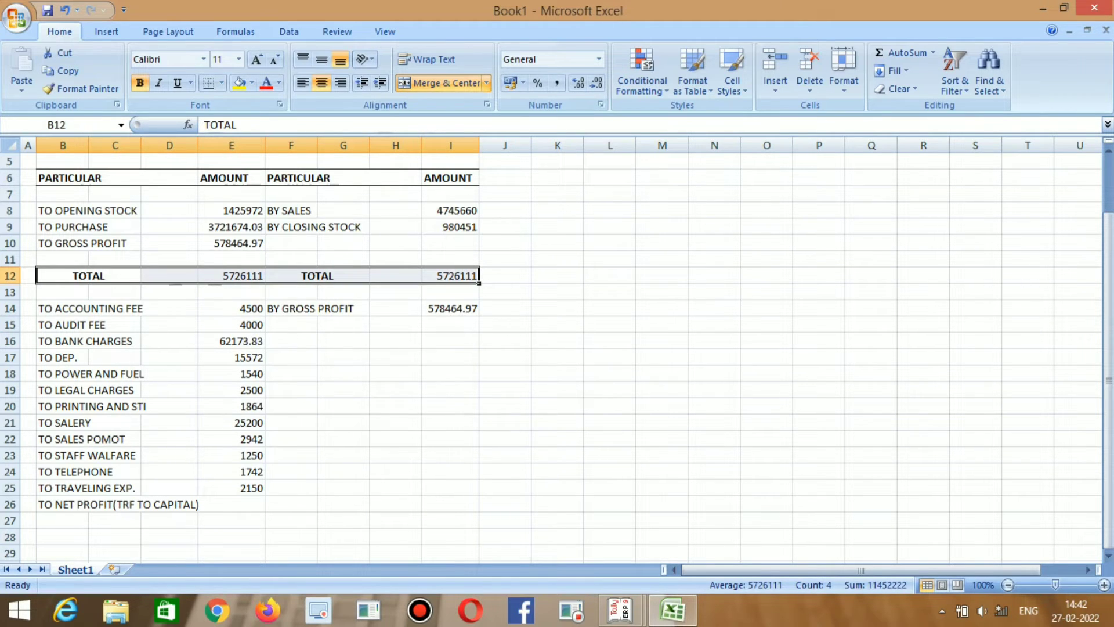
key("ctrl+c")
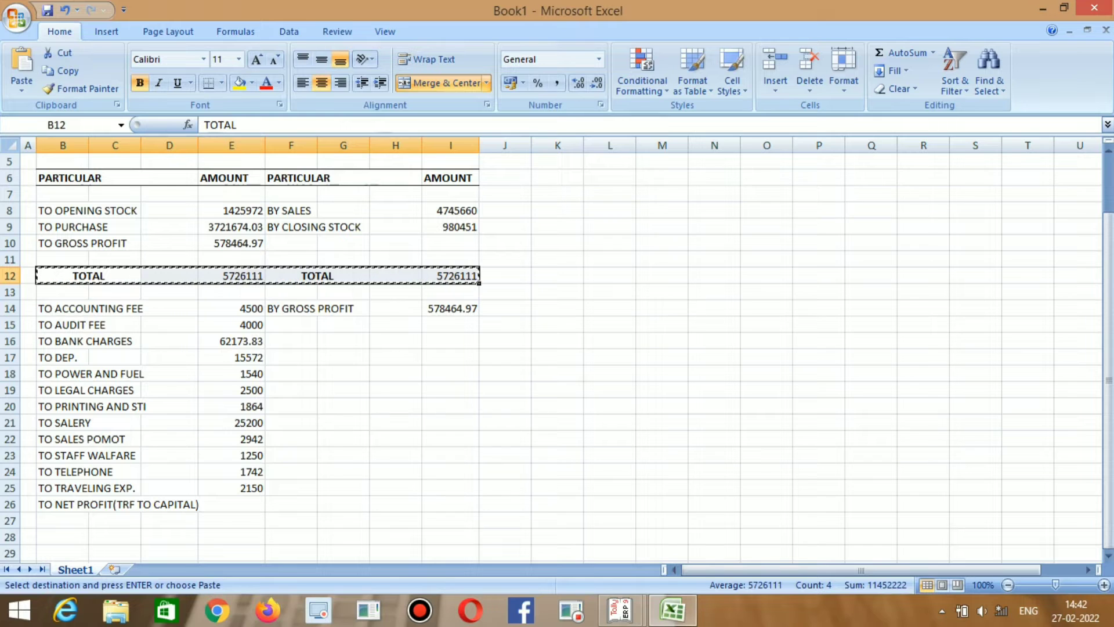
left_click(62, 537)
key("ctrl+v")
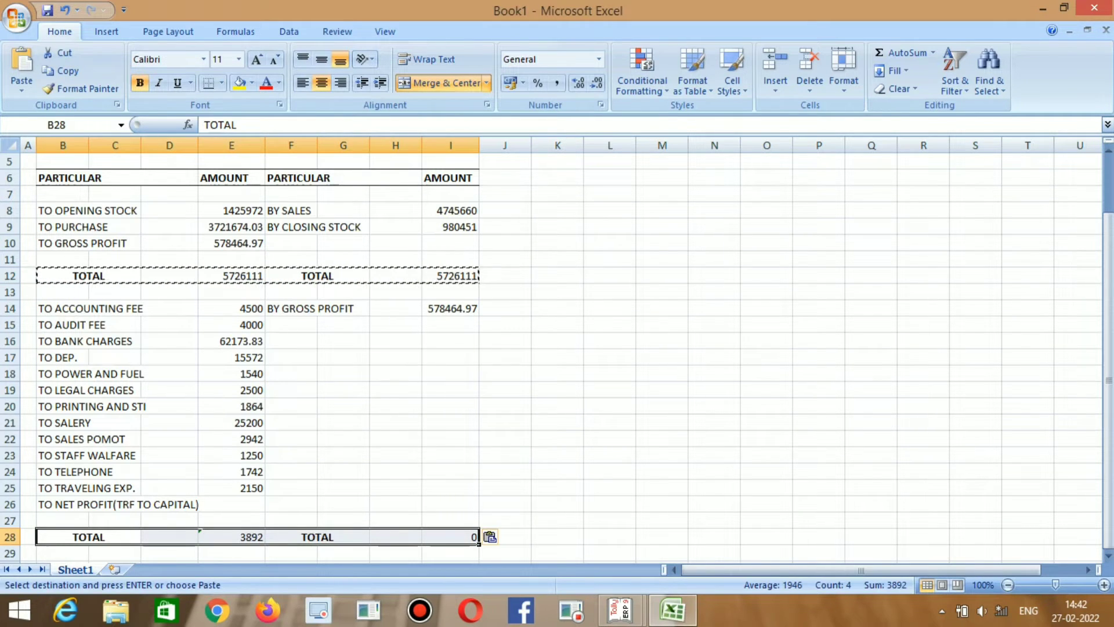
left_click(451, 537)
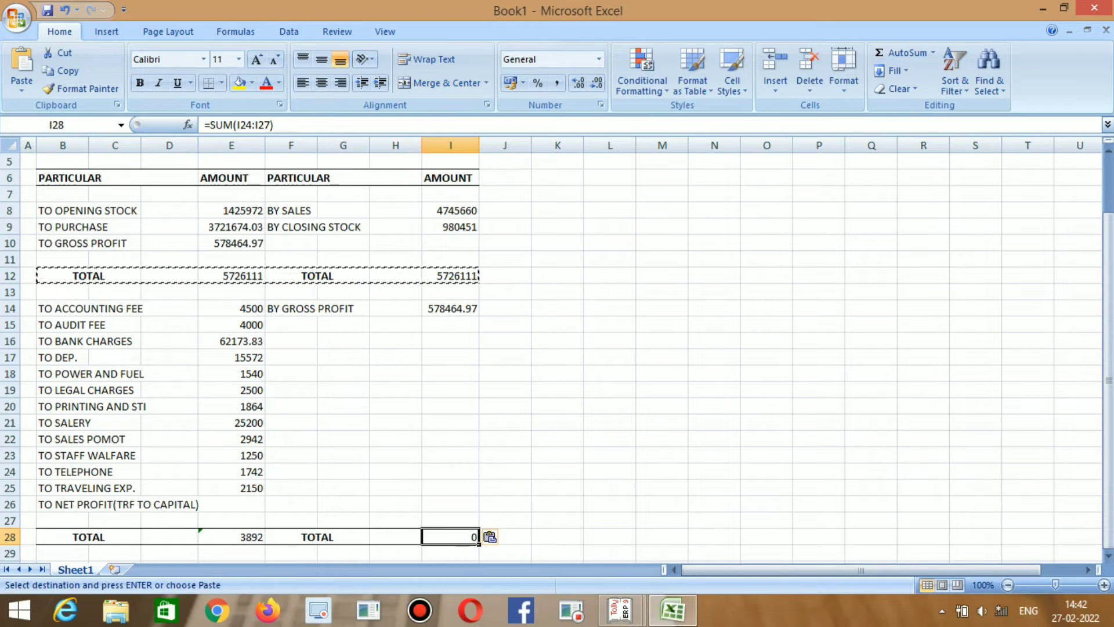
Enter =SUM(I14:I27) in I28 and copy it to E28, giving 578464.97 and 125433.83.
type("=SUM(")
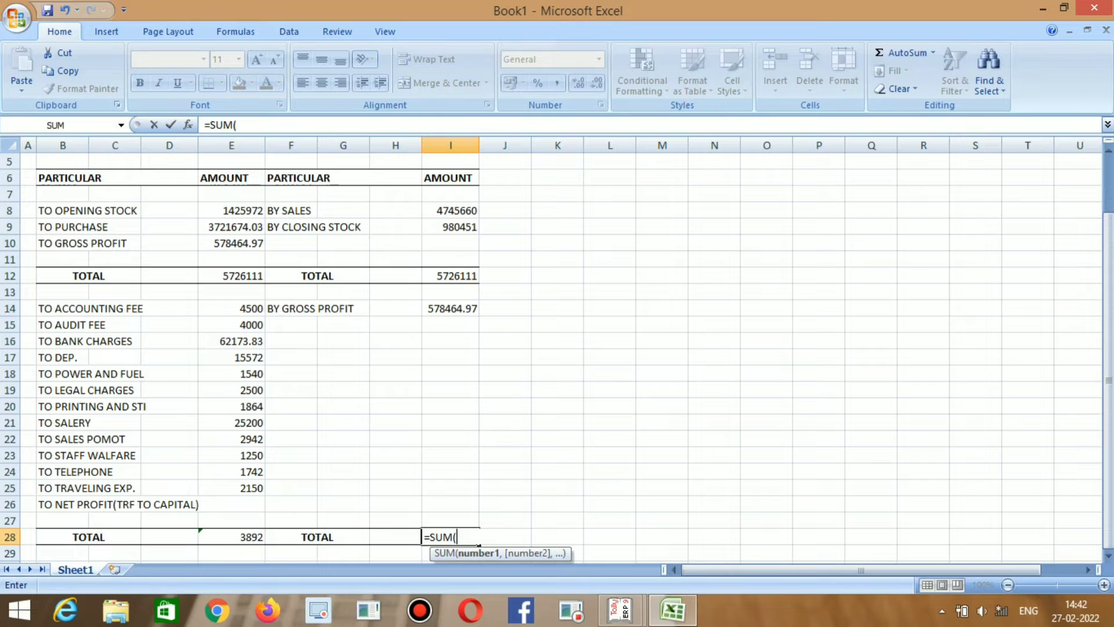
left_click_drag(450, 308, 478, 528)
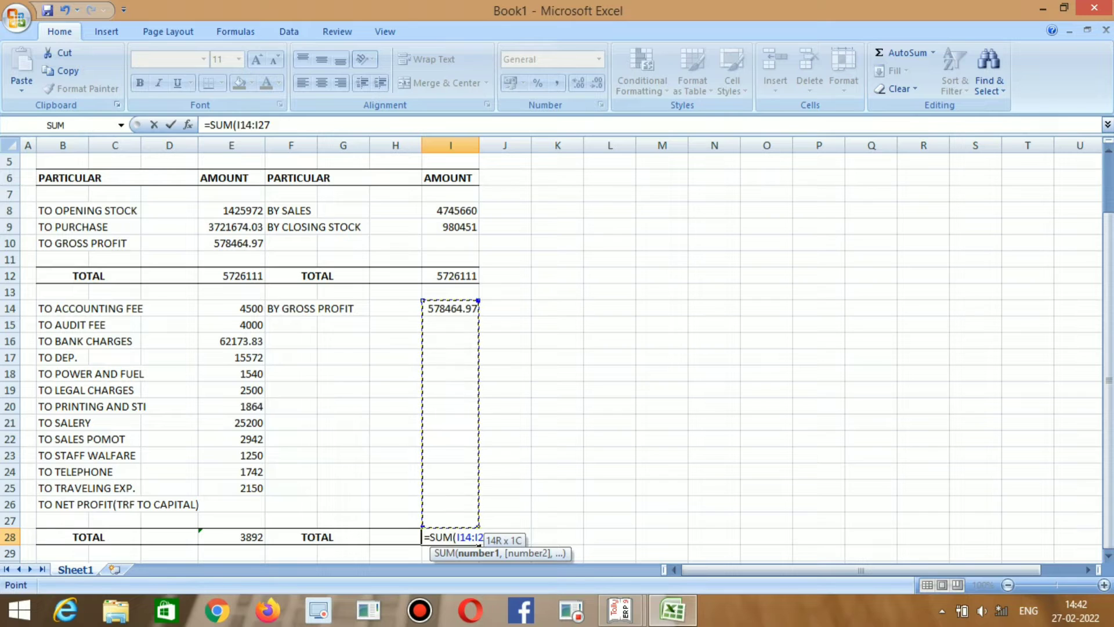
key("Return")
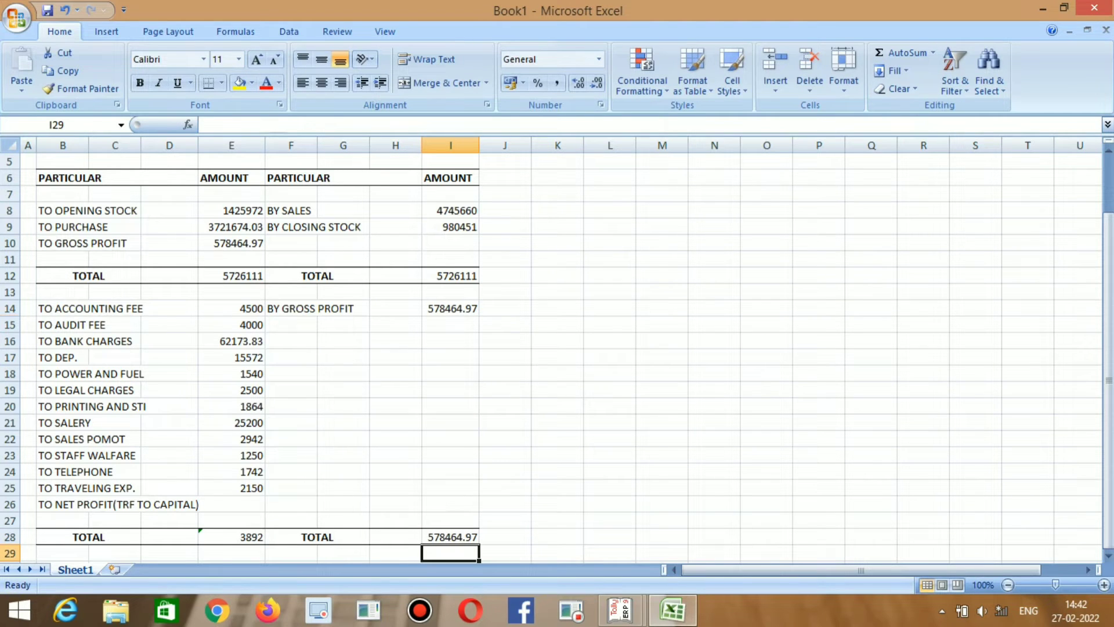
left_click(292, 325)
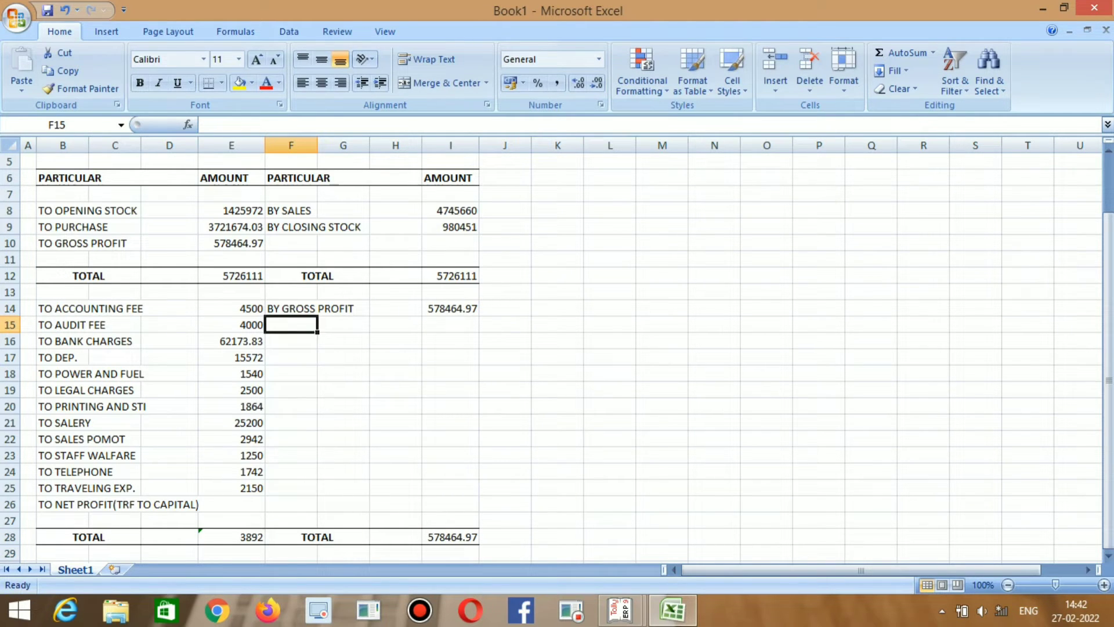
left_click(451, 537)
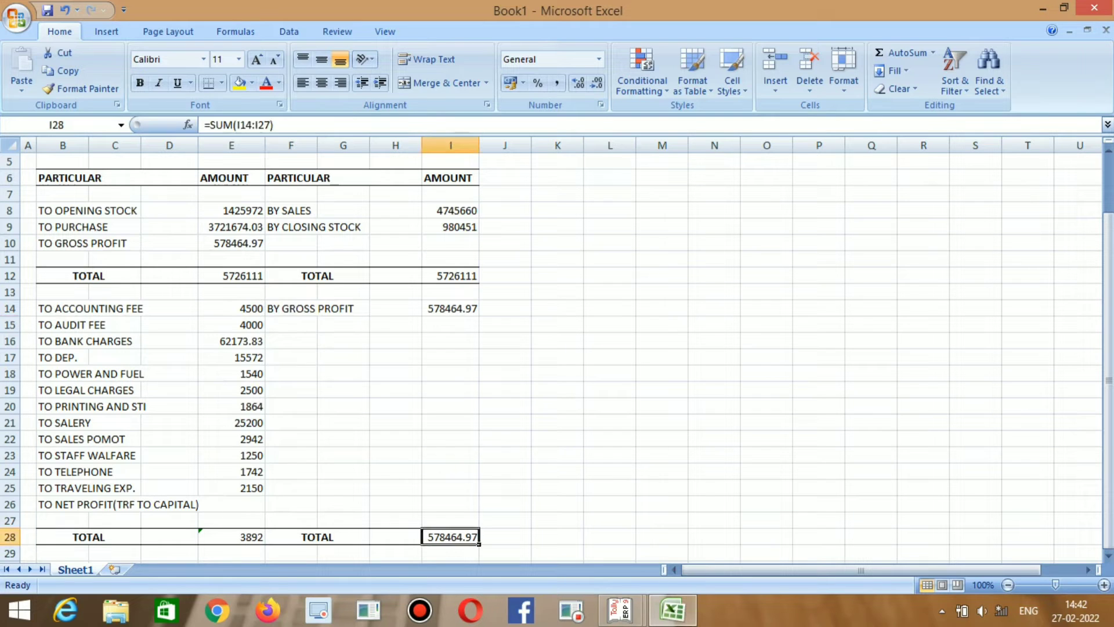
key("ctrl+c")
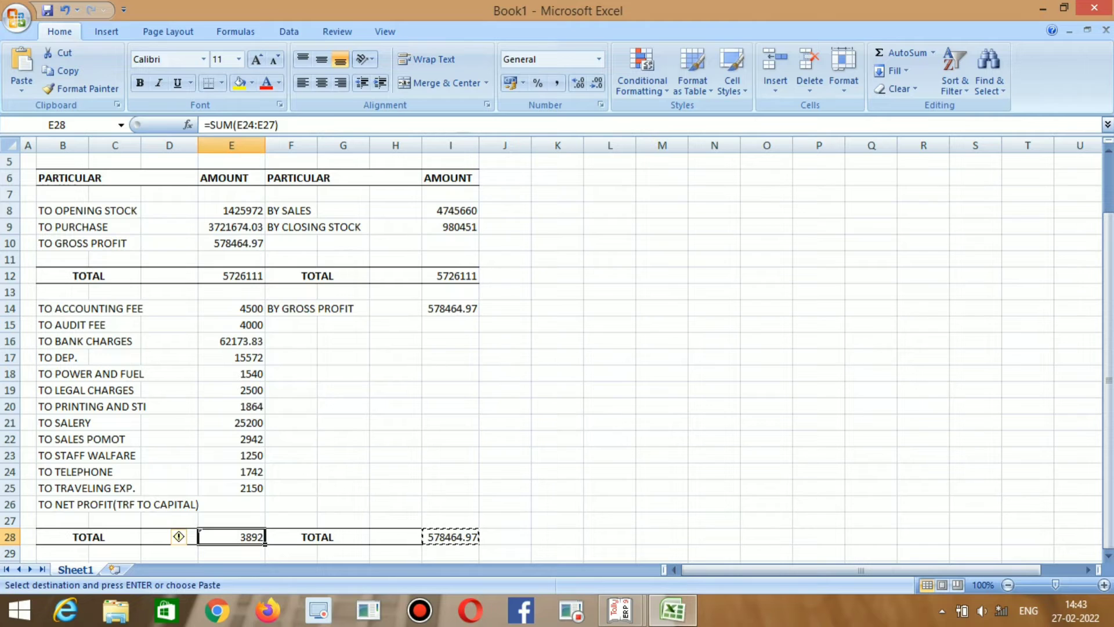
key("ctrl+v")
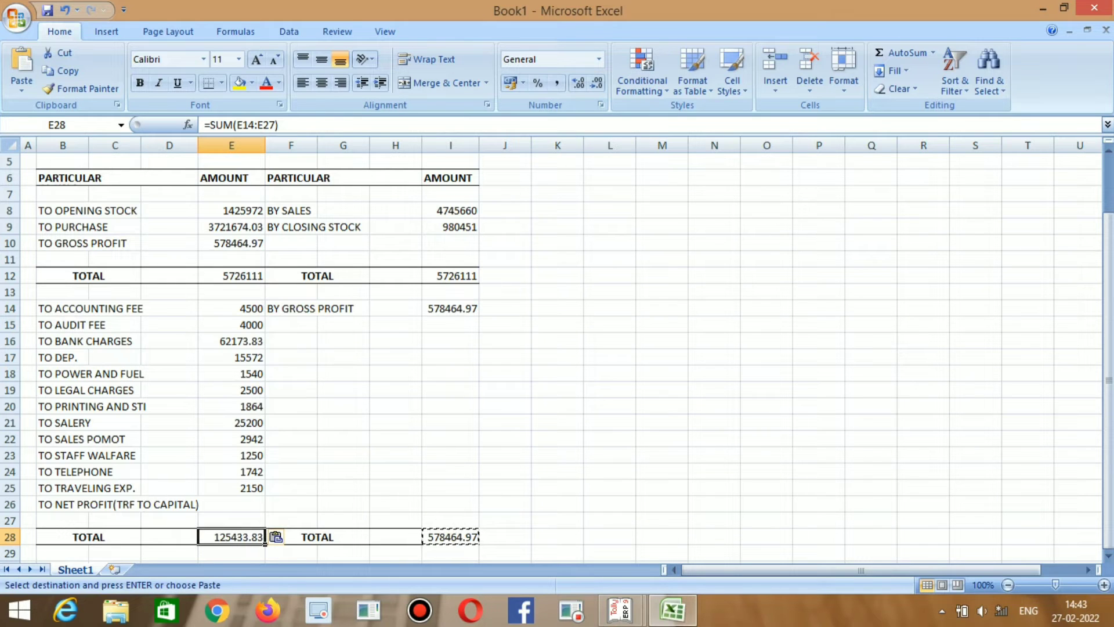
left_click(232, 504)
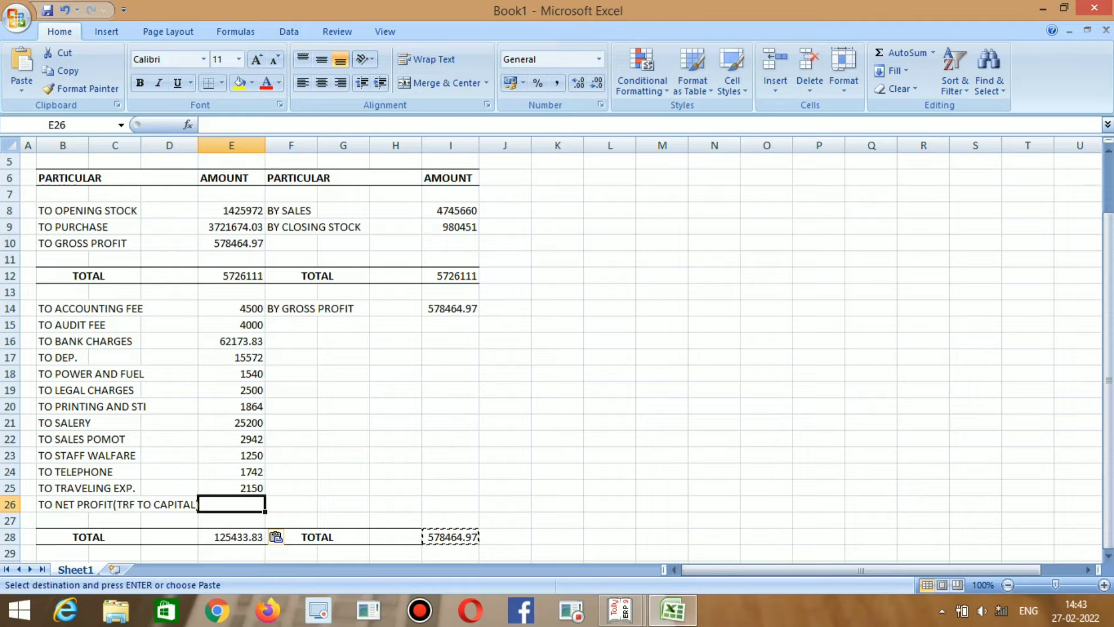
Enter =I28-SUM(E14:E25) in E26, giving a net profit of 453031.14.
type("=")
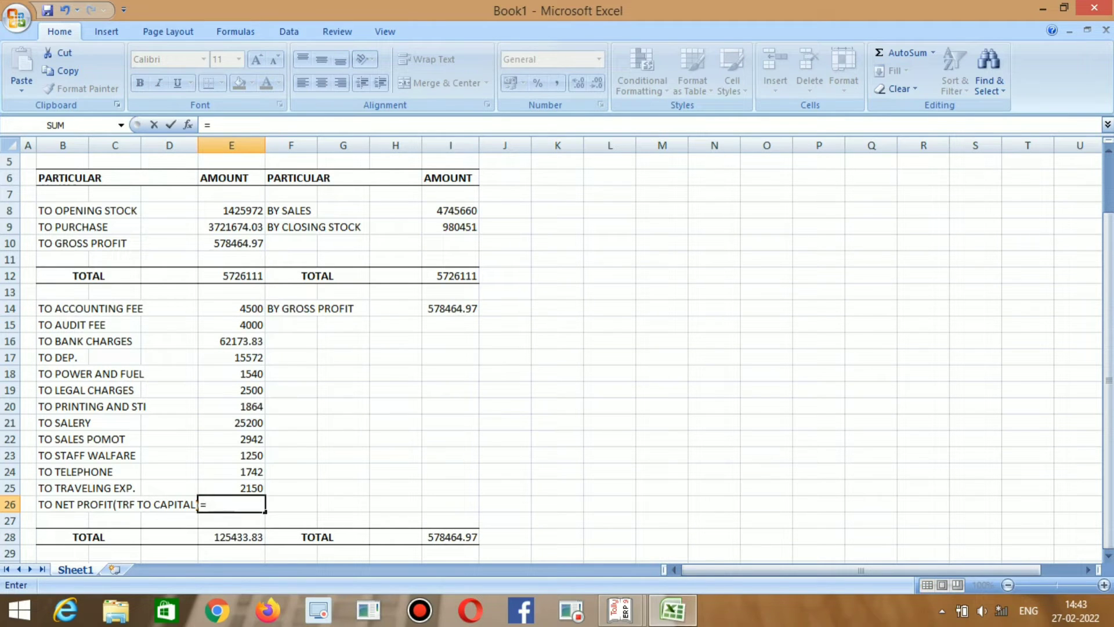
left_click(451, 537)
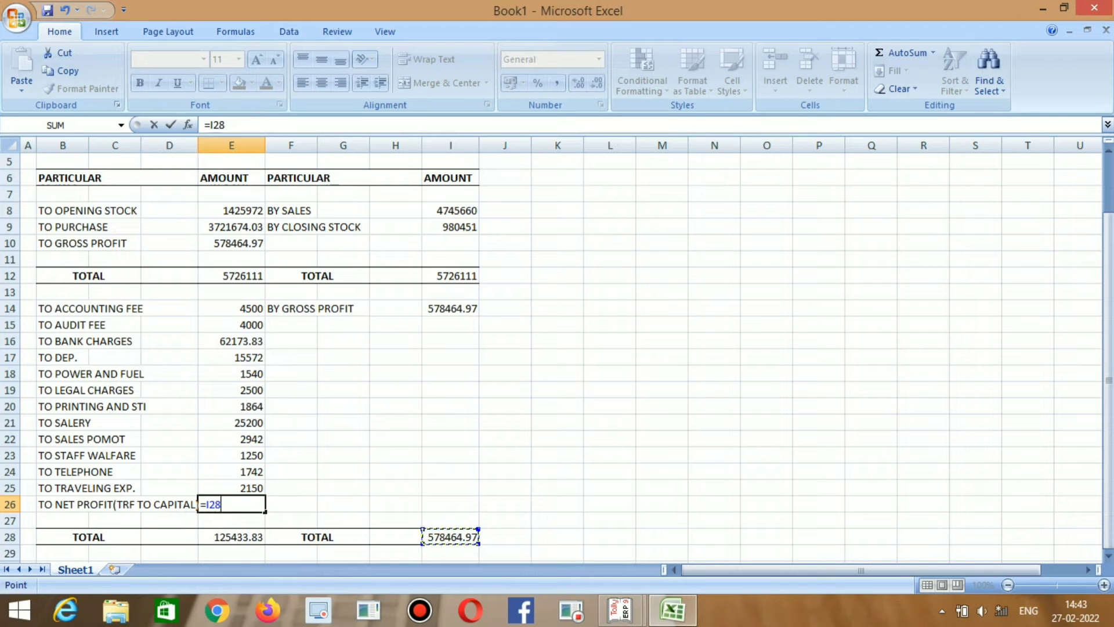
type("-SUM")
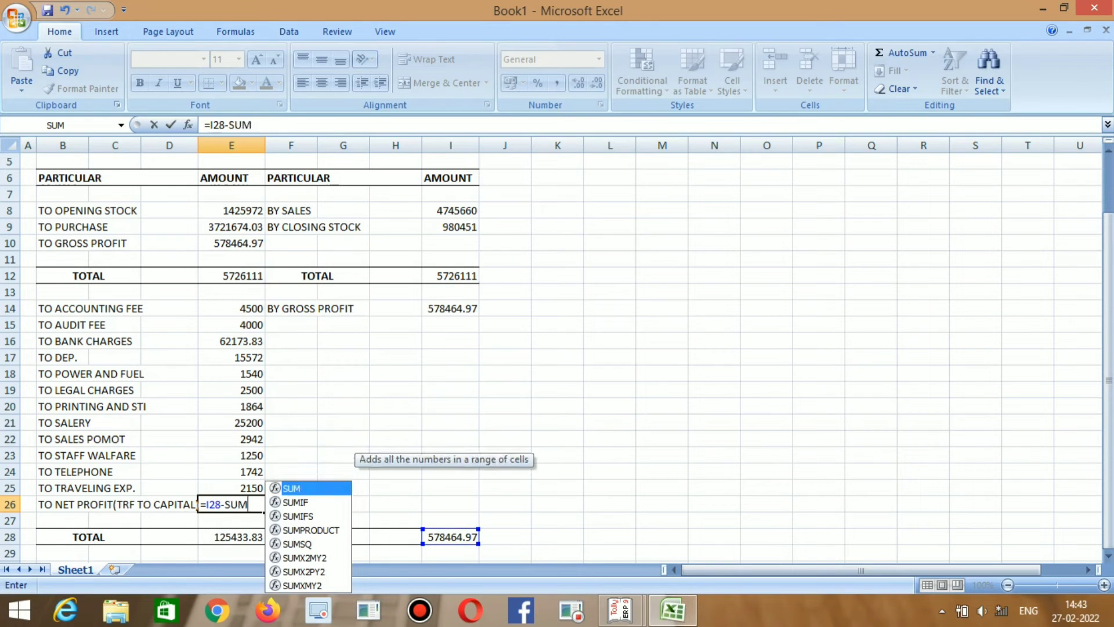
type("(")
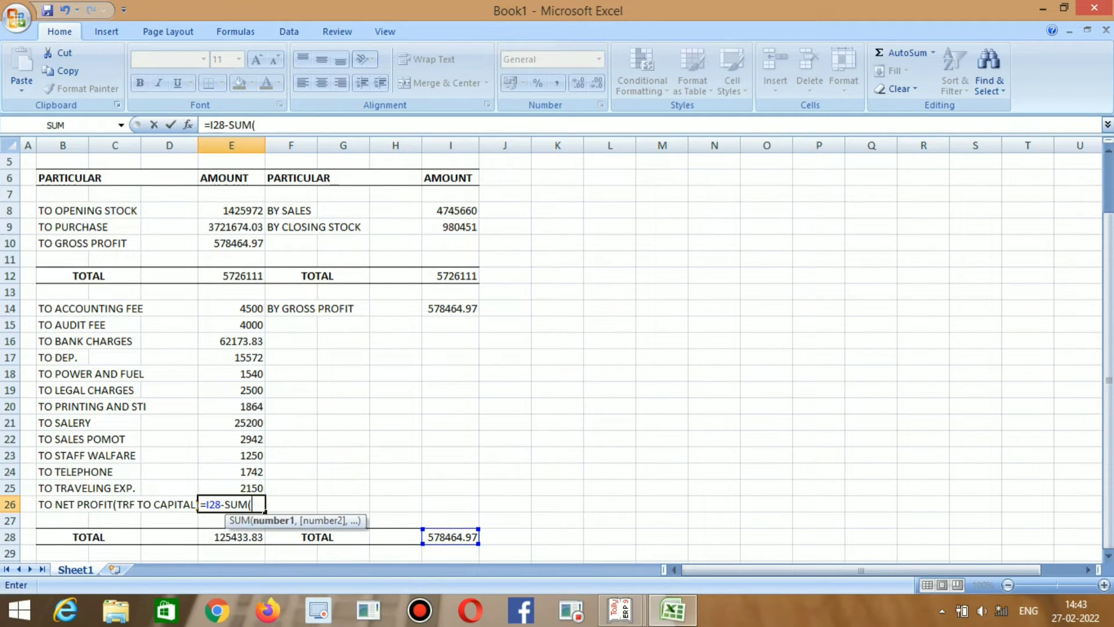
left_click_drag(244, 308, 256, 490)
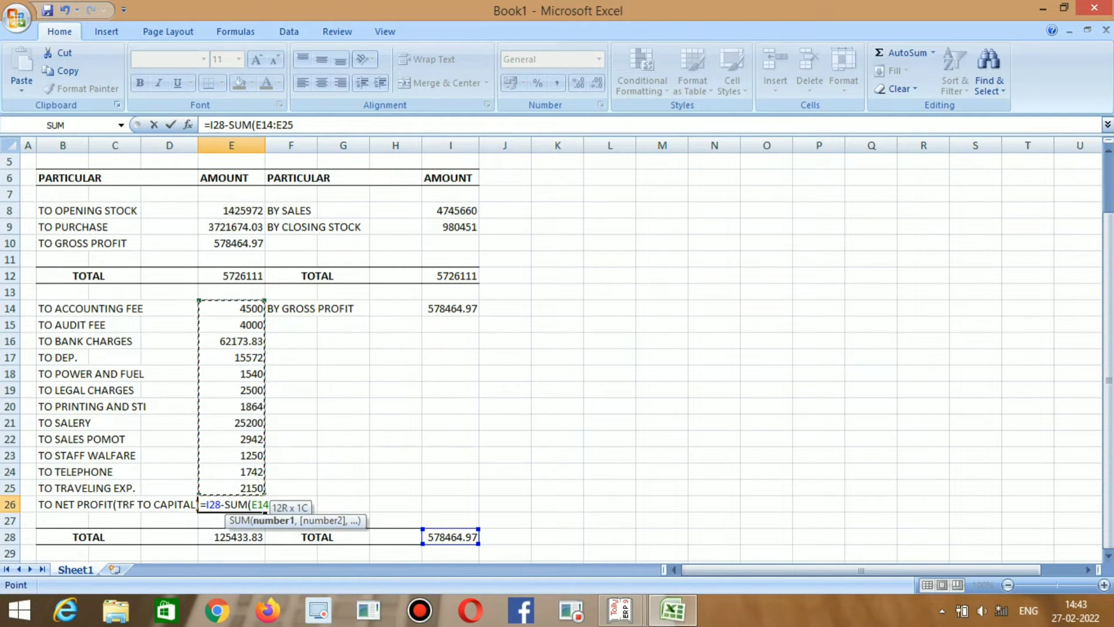
key("Return")
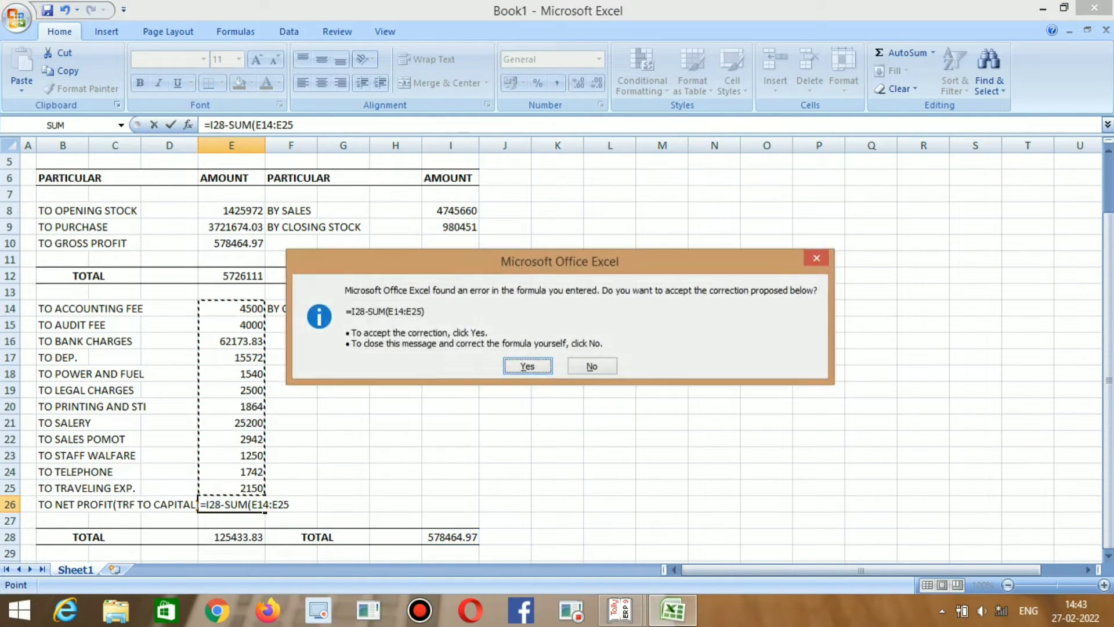
key("Up")
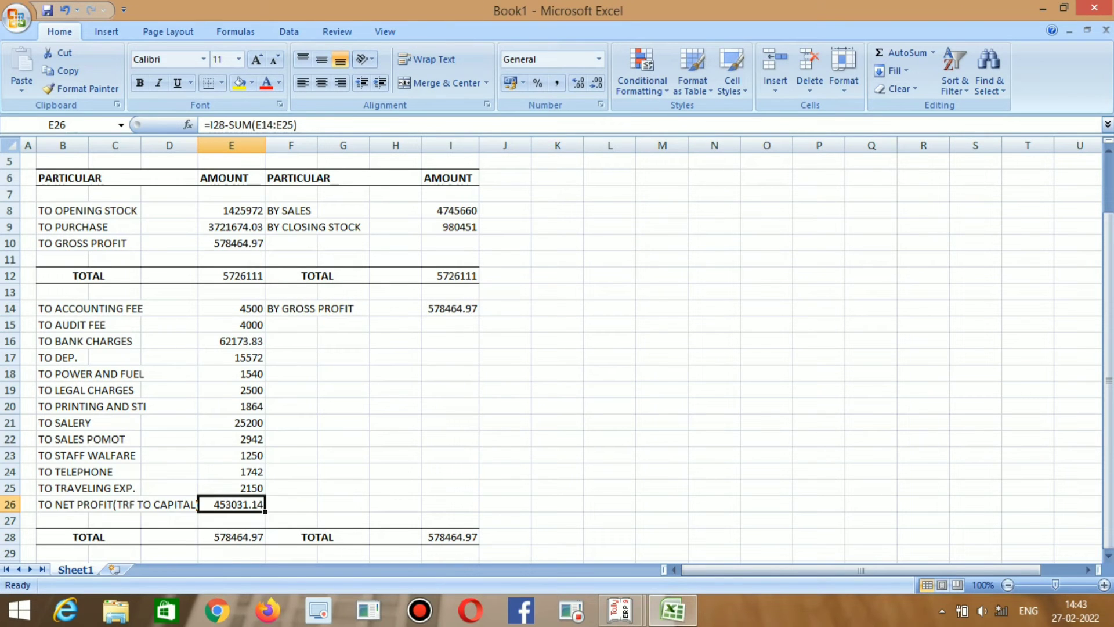
key("Down")
key("Up")
key("Down")
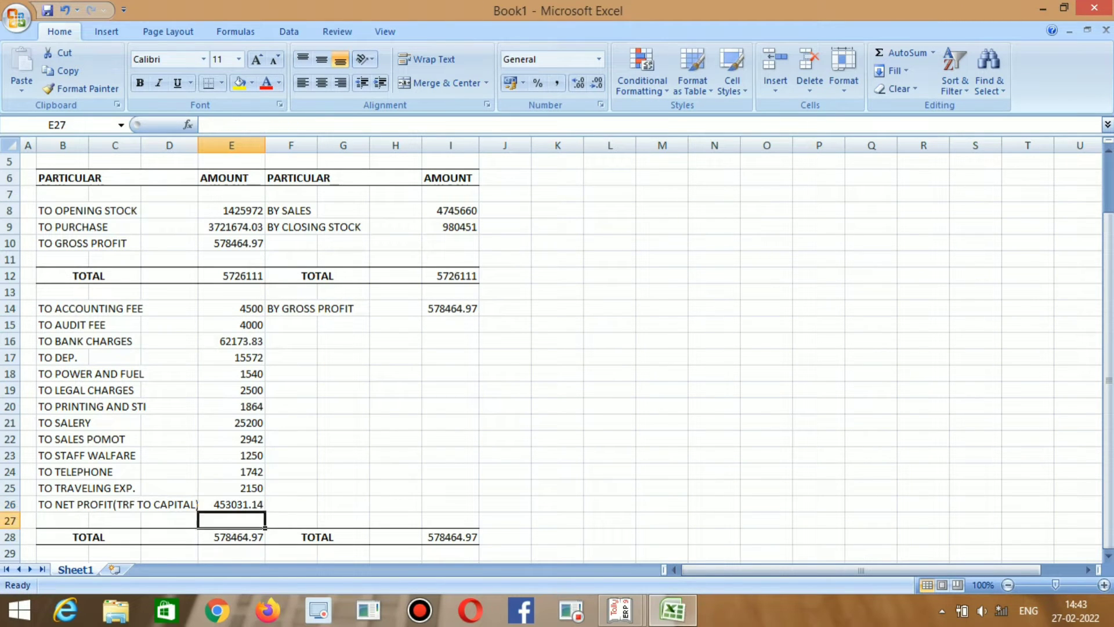
key("Down")
key("Up")
key("Up")
key("Down")
key("Down")
key("Up")
key("Up")
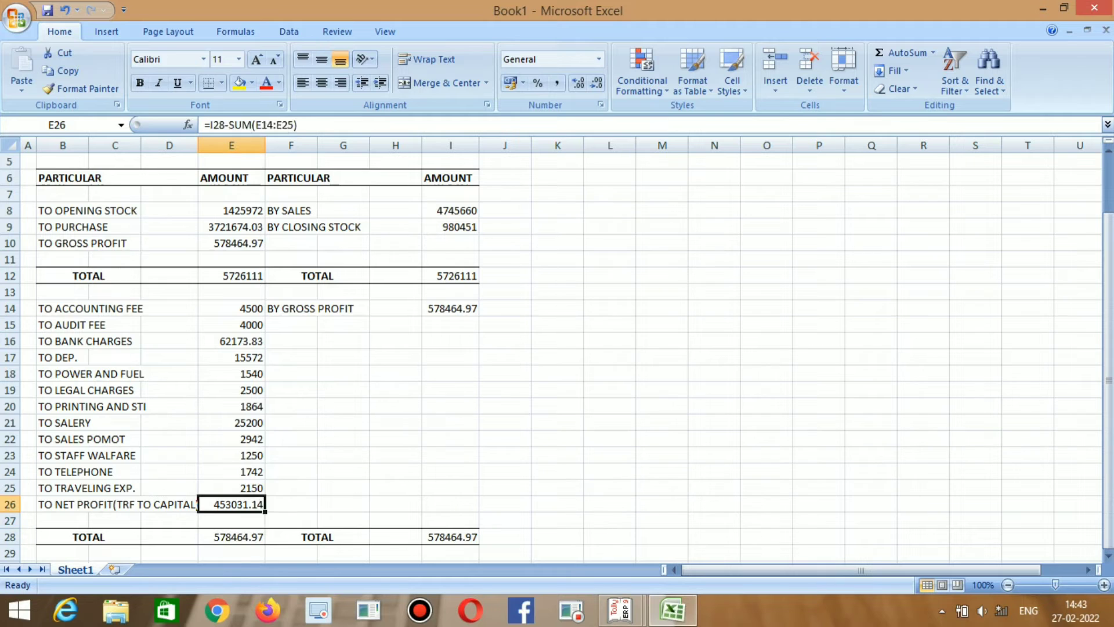
key("Down")
Check the 453031.14 net profit against Tally's Nett Profit figure.
key("alt+Tab")
key("Down")
key("Down")
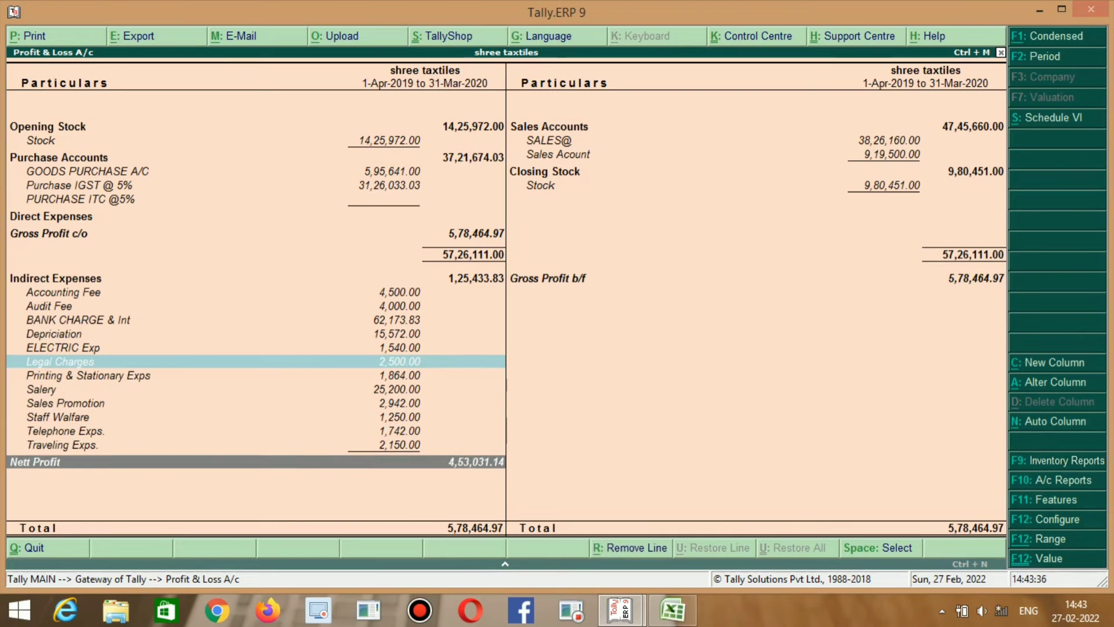
key("Up")
key("Down")
key("alt+Tab")
key("alt+Tab")
key("alt+Tab")
key("Down")
key("Up")
key("Up")
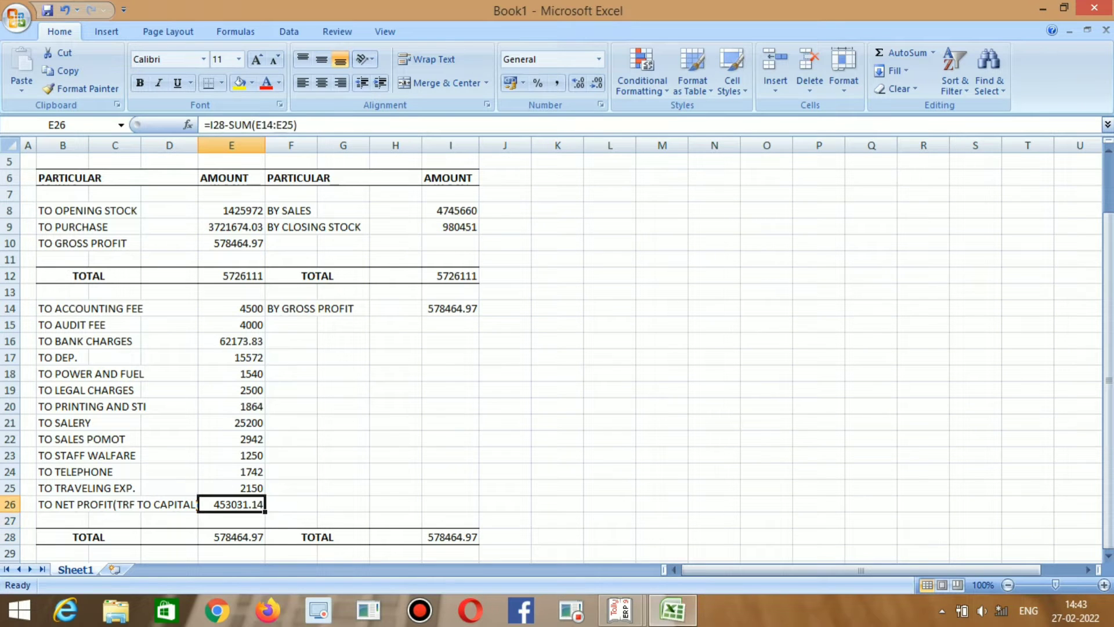
Widen column F to 12.29 so labels like BY CLOSING STOCK fit.
key("Down")
key("Down")
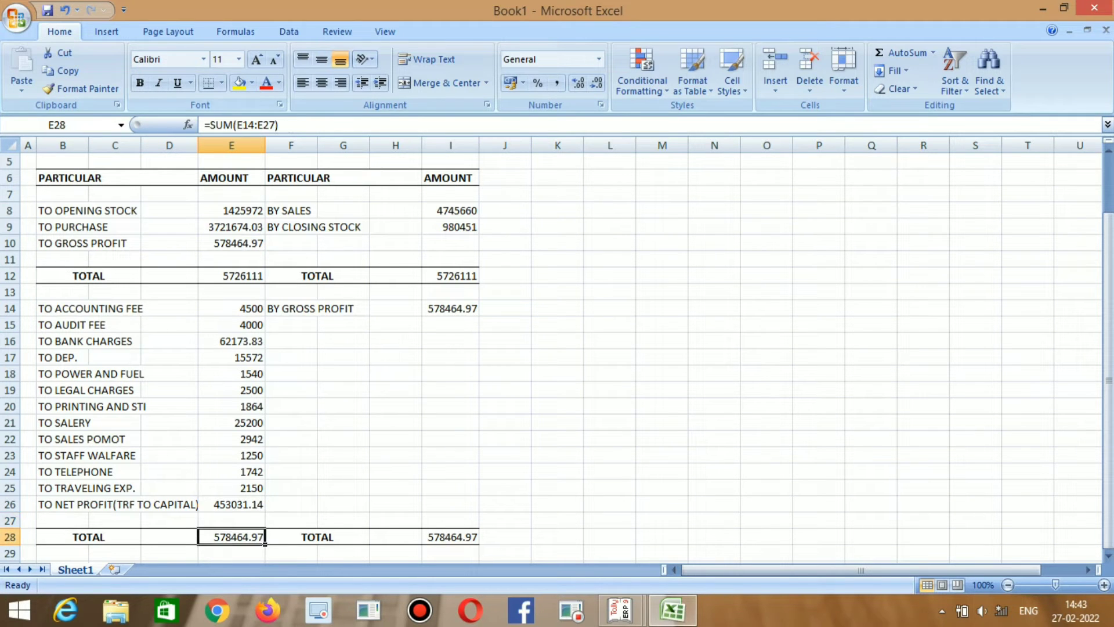
scroll(523, 349, "up", 2)
scroll(522, 348, "down", 1)
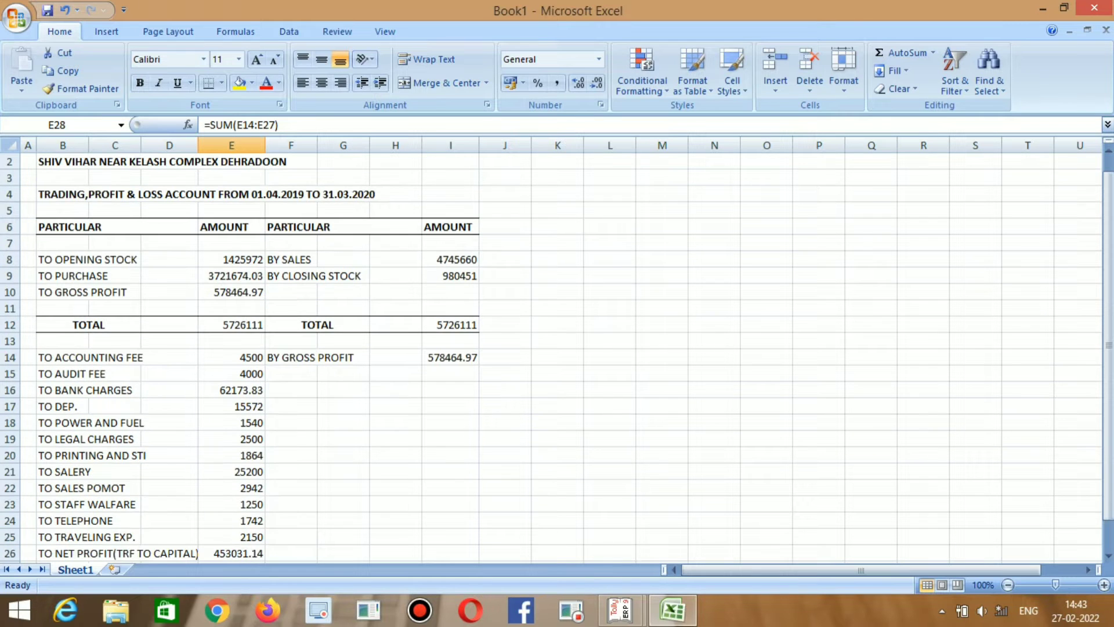
scroll(522, 349, "up", 1)
scroll(522, 348, "down", 1)
scroll(522, 349, "up", 1)
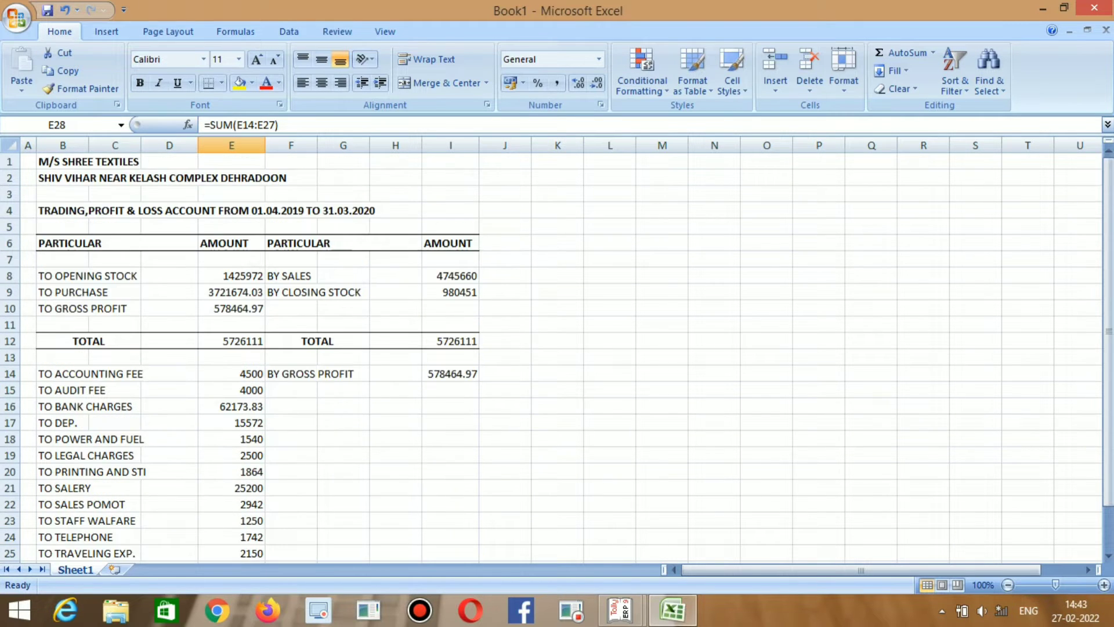
scroll(522, 348, "down", 2)
scroll(522, 348, "up", 2)
left_click_drag(318, 145, 346, 146)
left_click(422, 423)
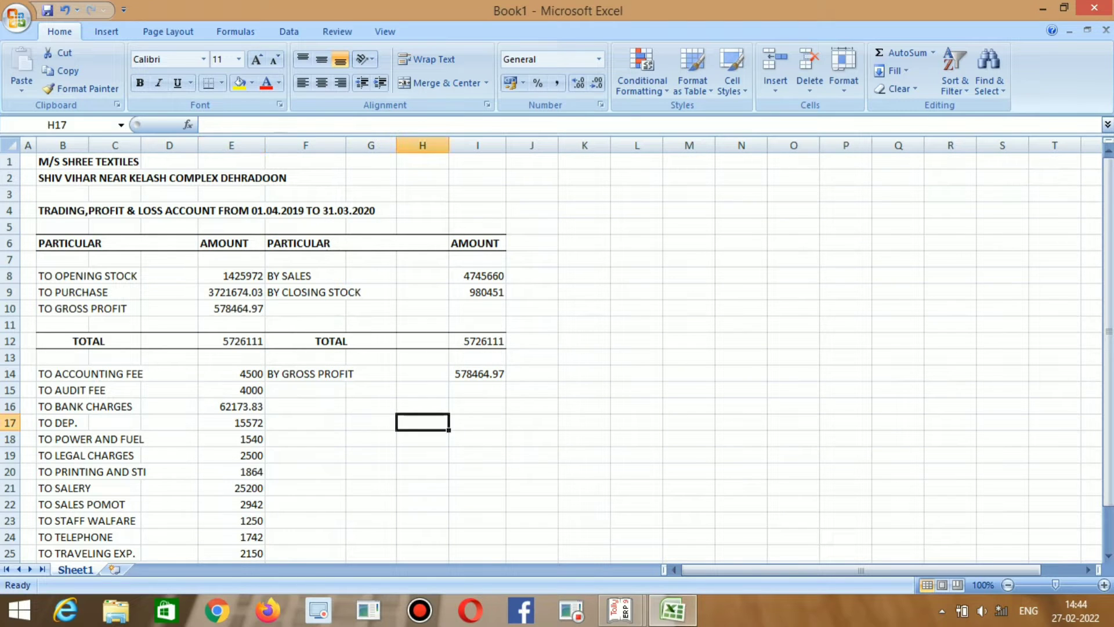
scroll(422, 422, "down", 1)
scroll(422, 423, "up", 1)
scroll(423, 422, "down", 1)
scroll(271, 355, "down", 3)
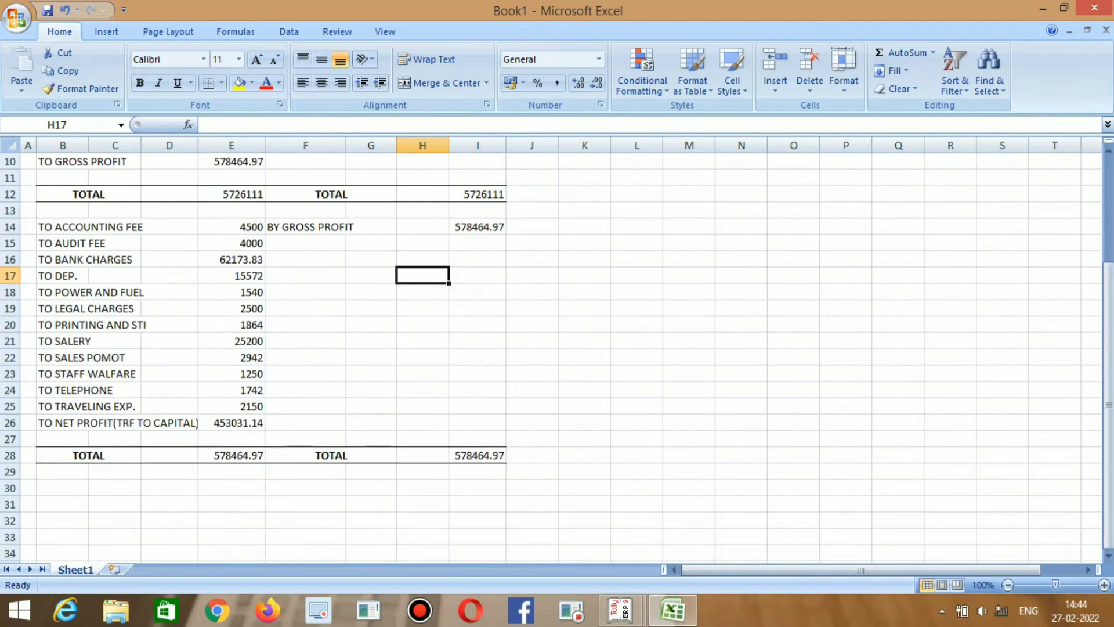
scroll(271, 355, "up", 5)
scroll(270, 355, "down", 1)
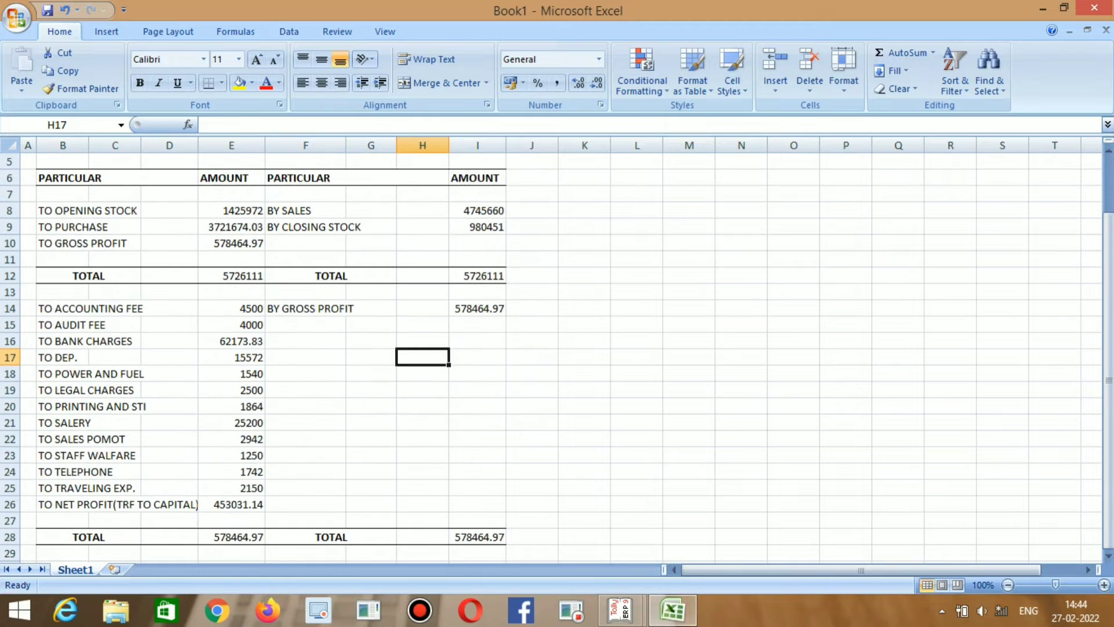
scroll(270, 355, "down", 2)
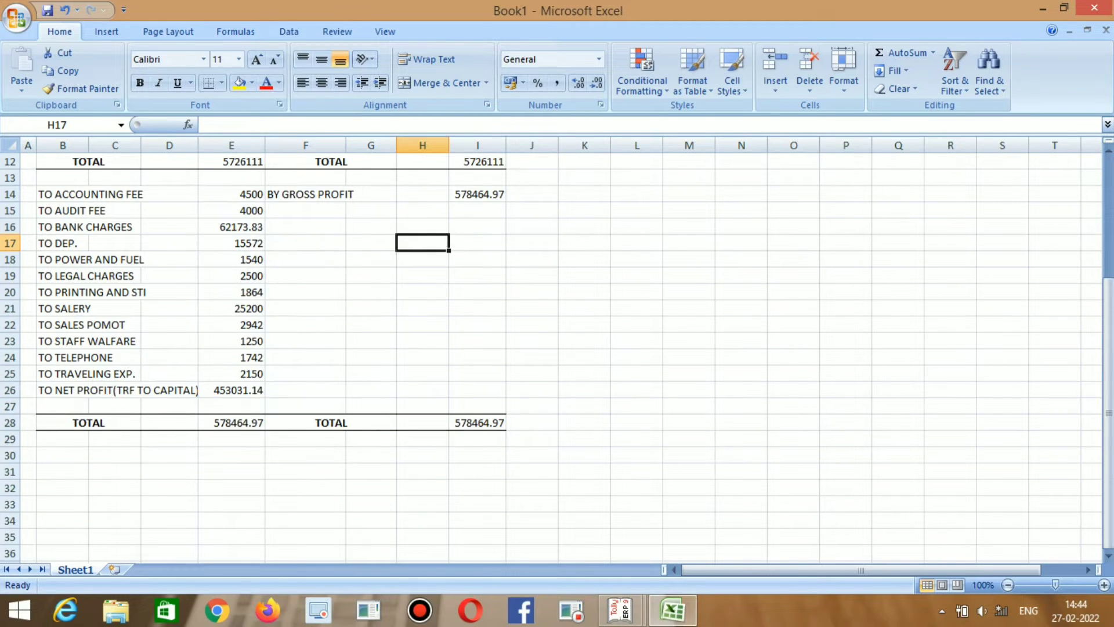
scroll(270, 355, "down", 1)
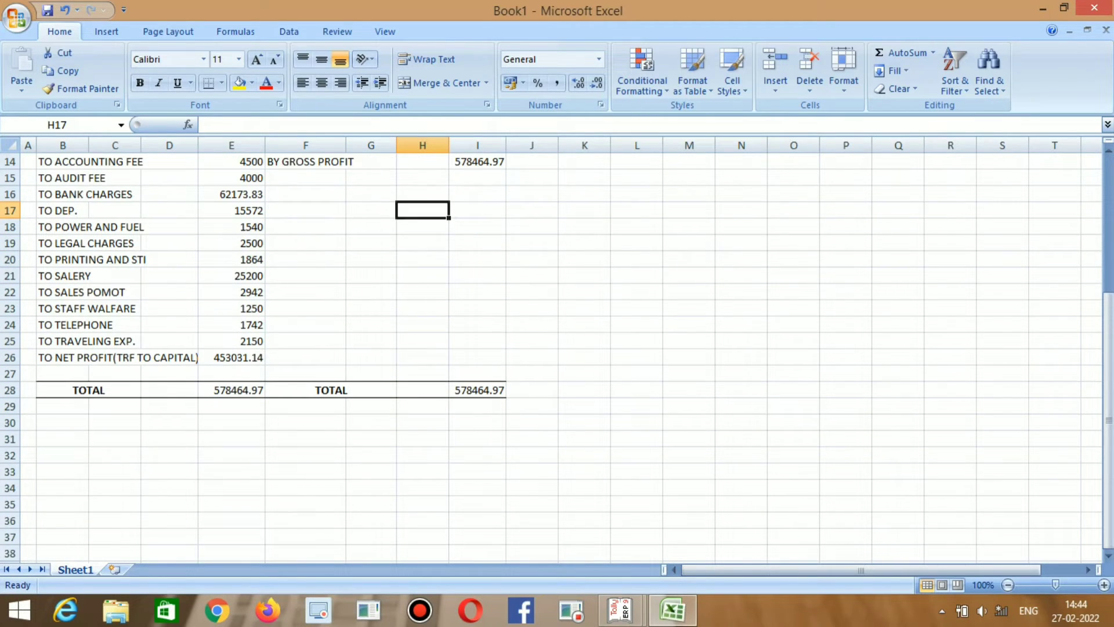
Enter DATE: 12.06.2021 in B30 and PLACE : DEHRADOON in B31.
left_click(63, 406)
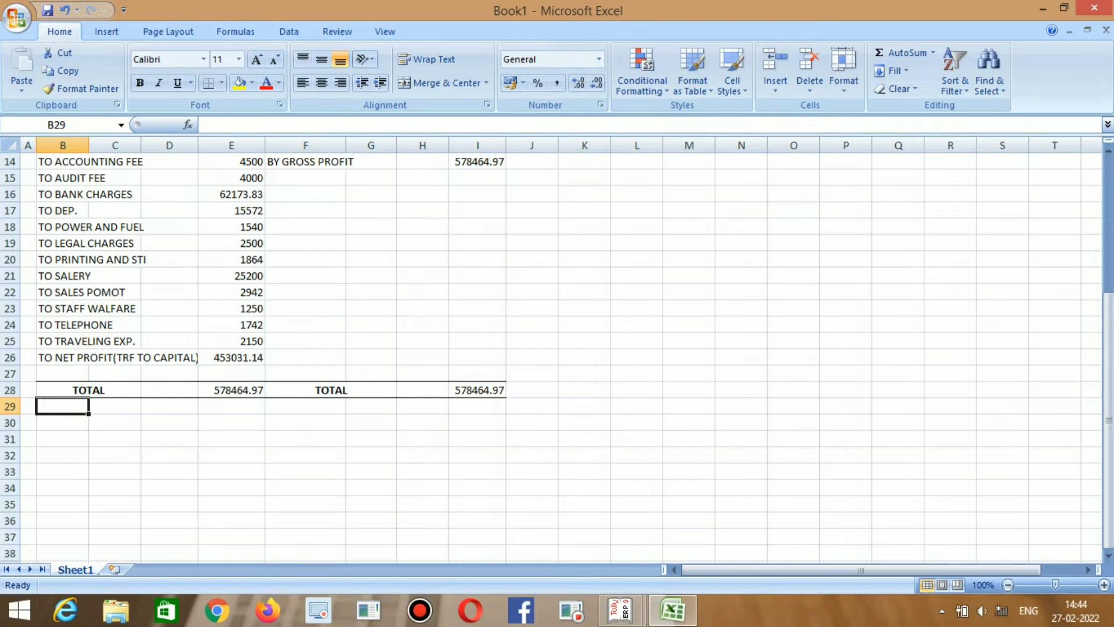
key("Down")
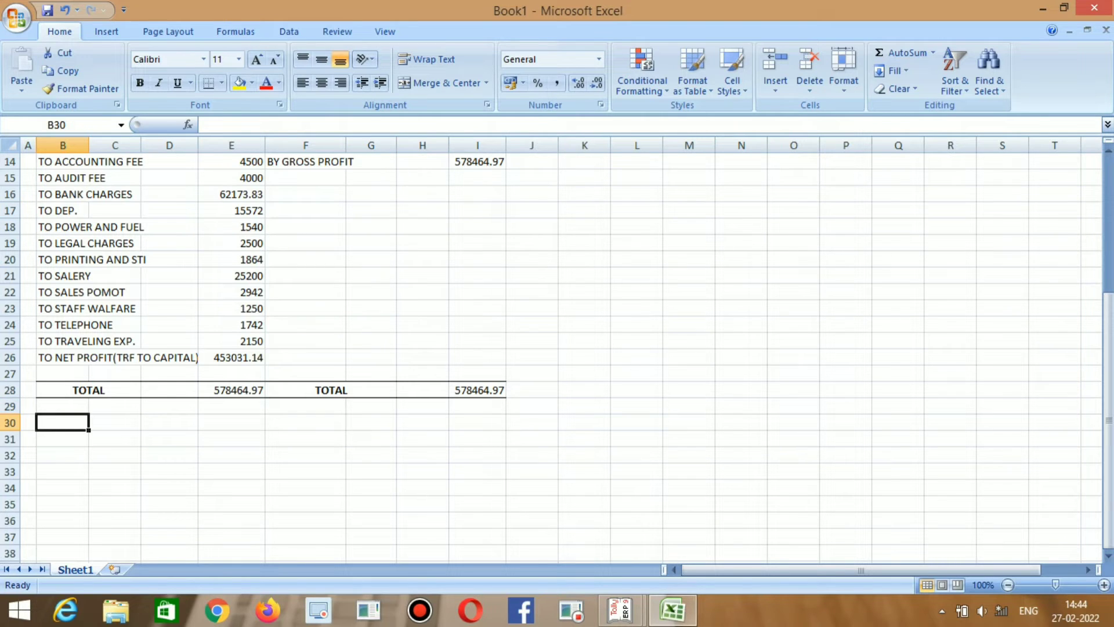
type("DATE")
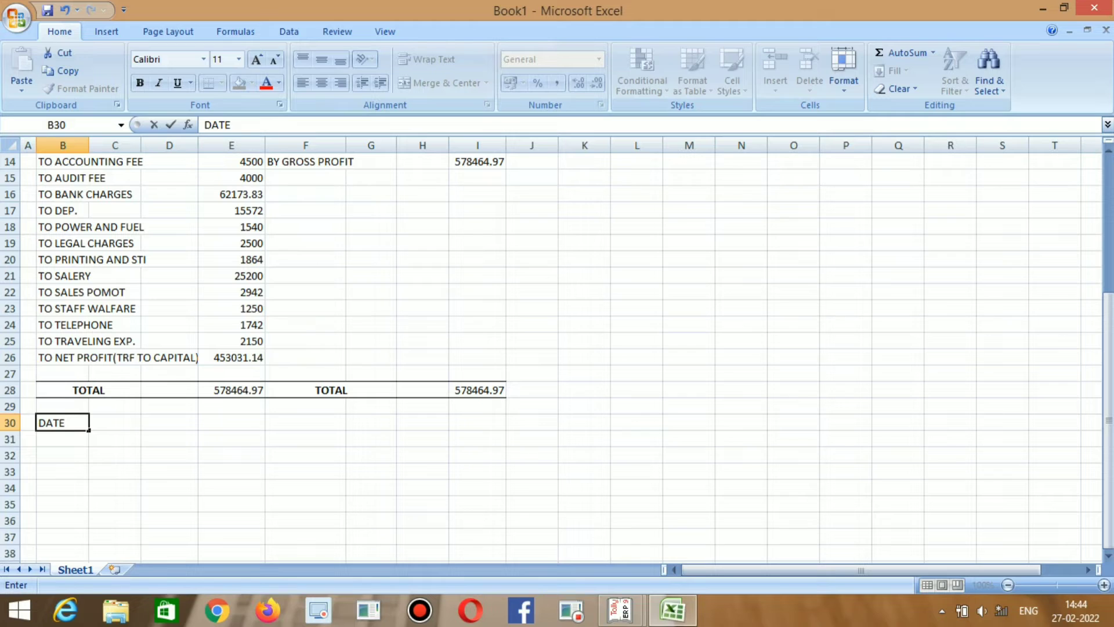
type(": 12.06.2021")
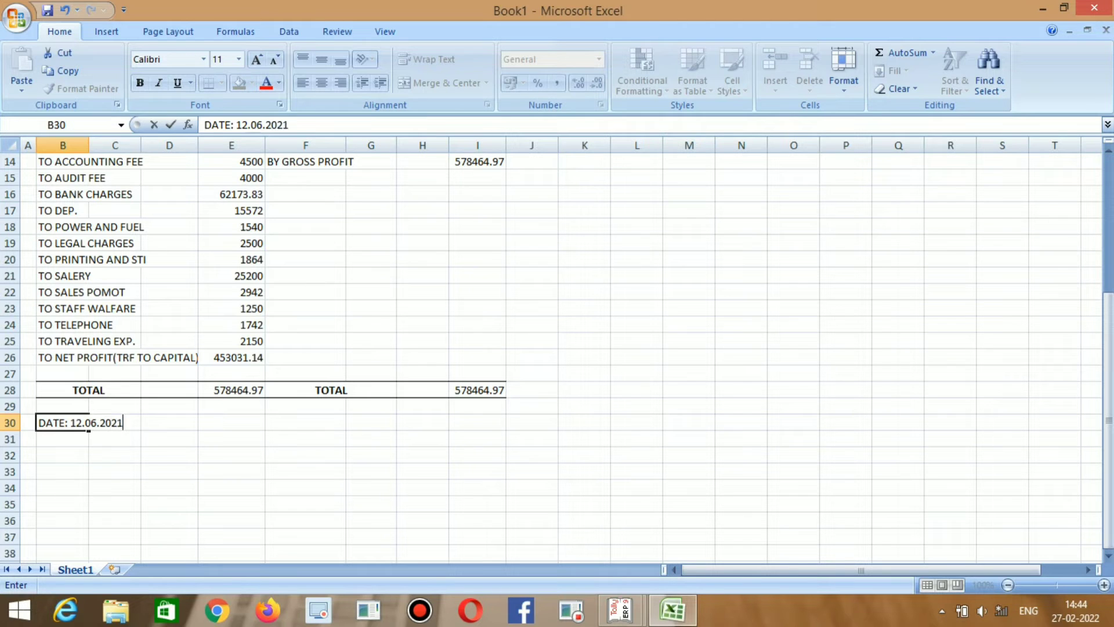
key("Return")
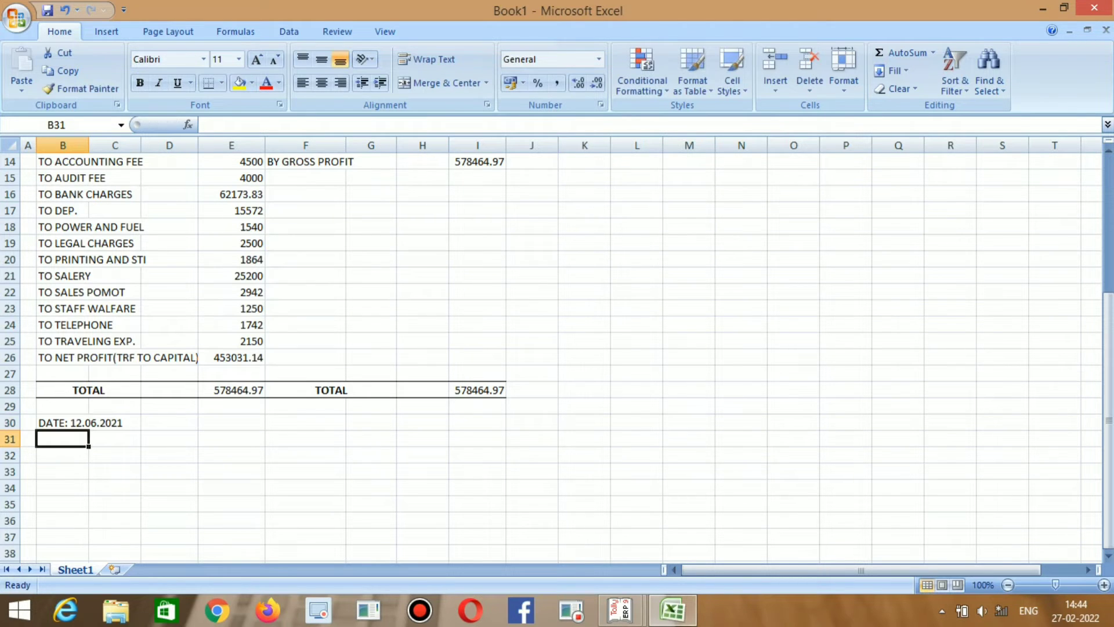
type("PLACE")
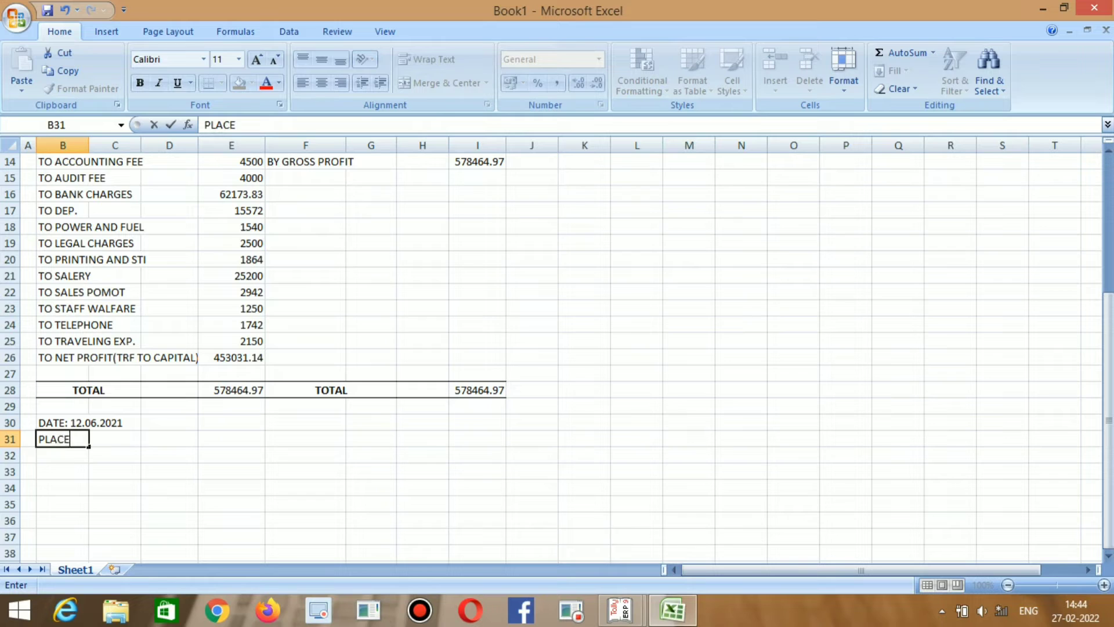
type(" : DEHRADOON")
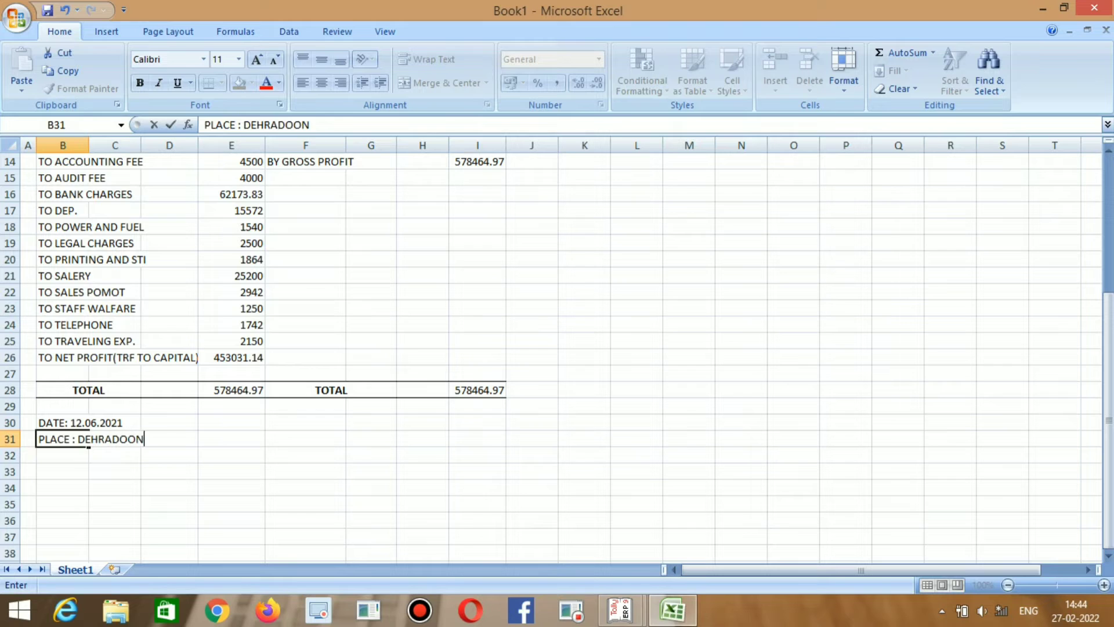
key("Return")
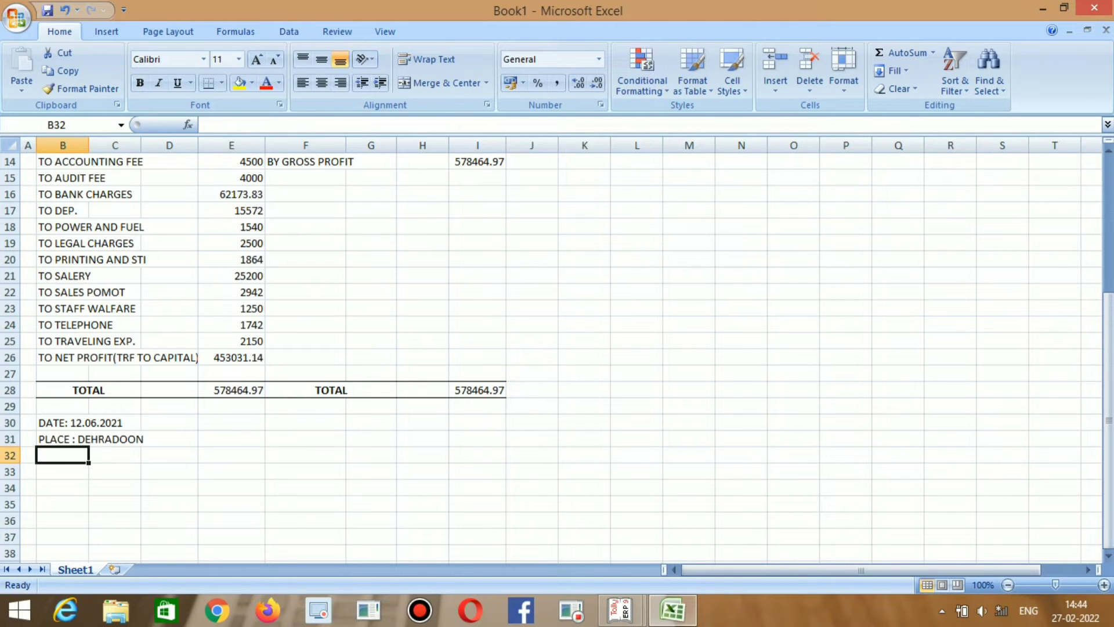
Type COMPILED ON THE BASIS OF INFORMATION AND EXPLANATION into E30.
key("Right")
key("Right")
key("Right")
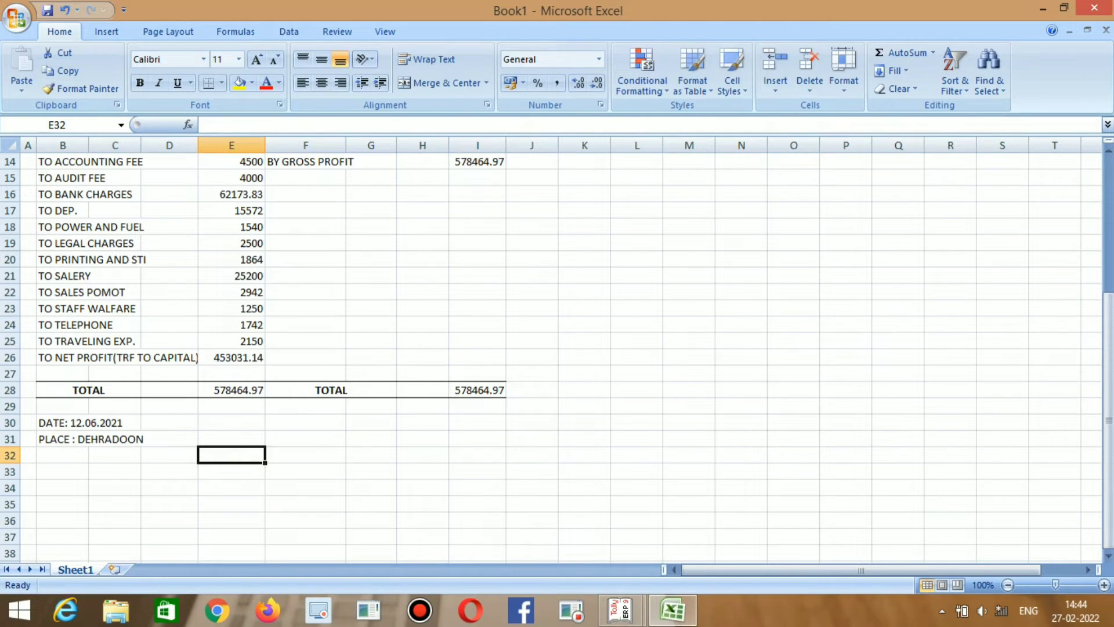
key("Up")
key("Up")
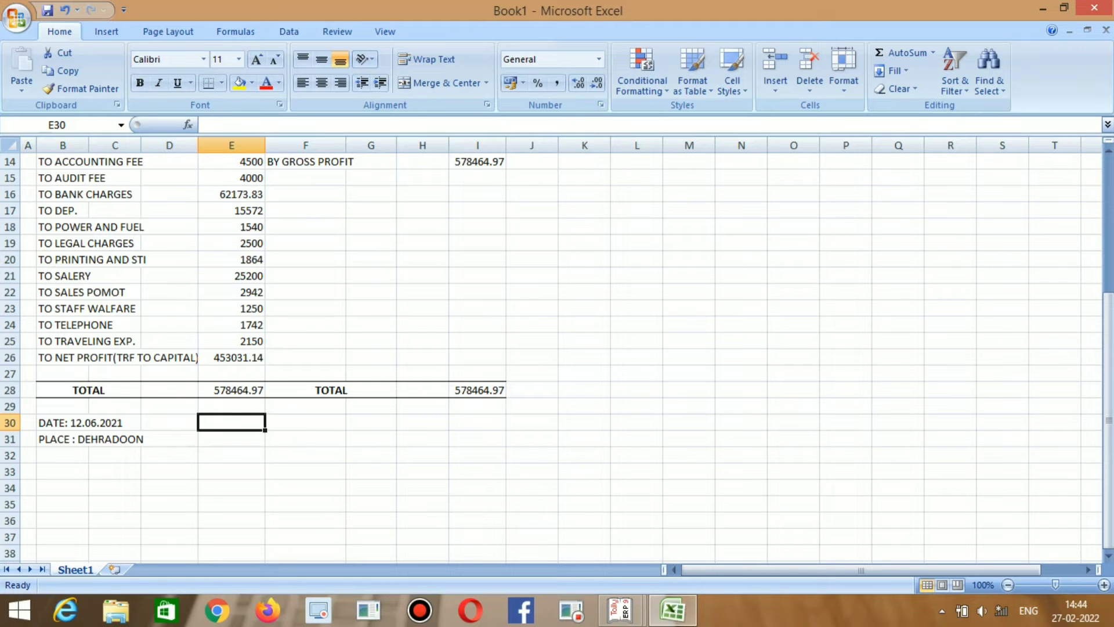
key("Right")
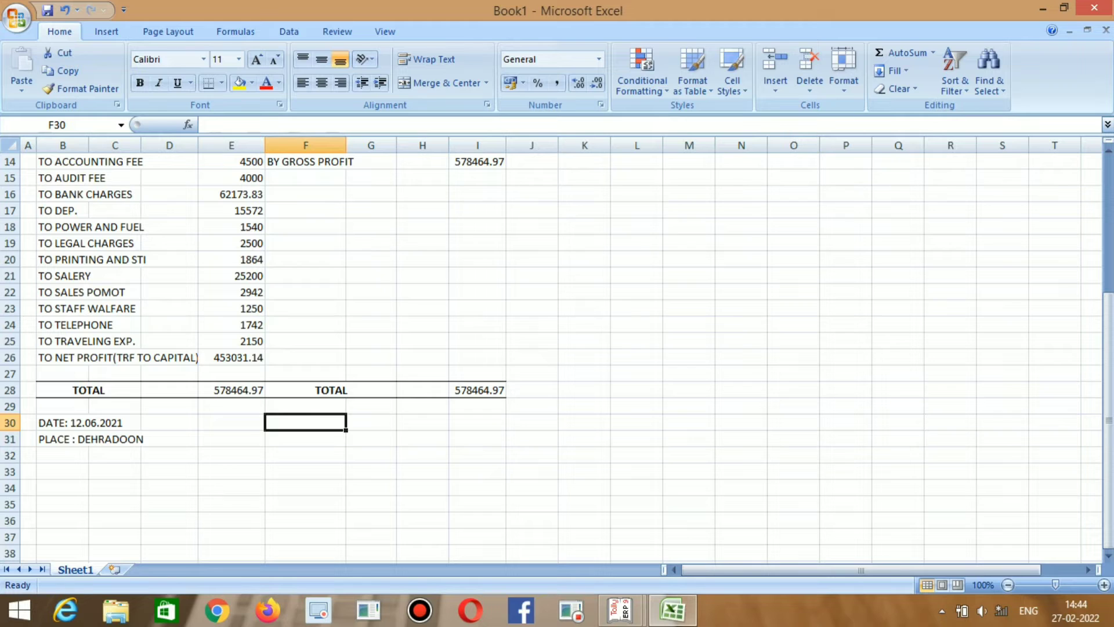
key("Left")
type("COMPOI")
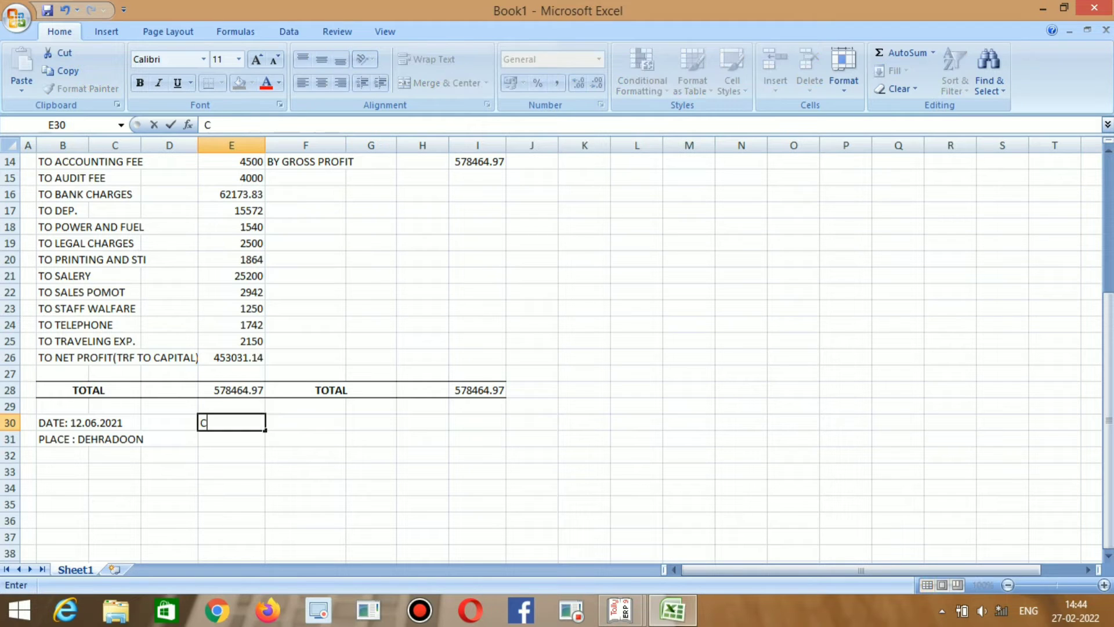
key("BackSpace")
key("BackSpace")
type("ILED")
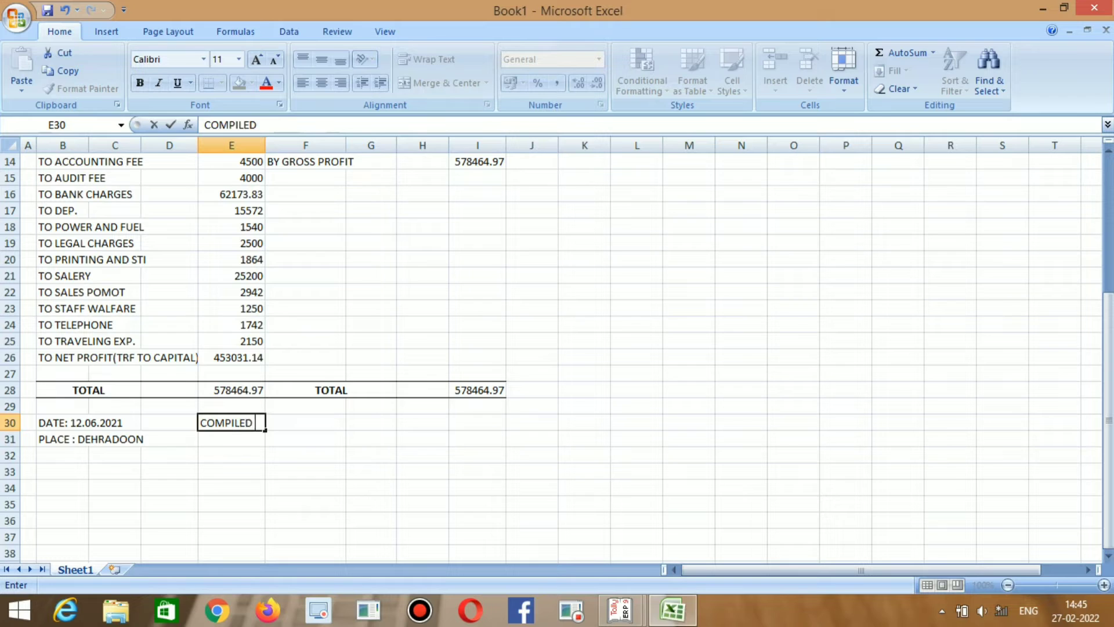
type(" ON THE BAS")
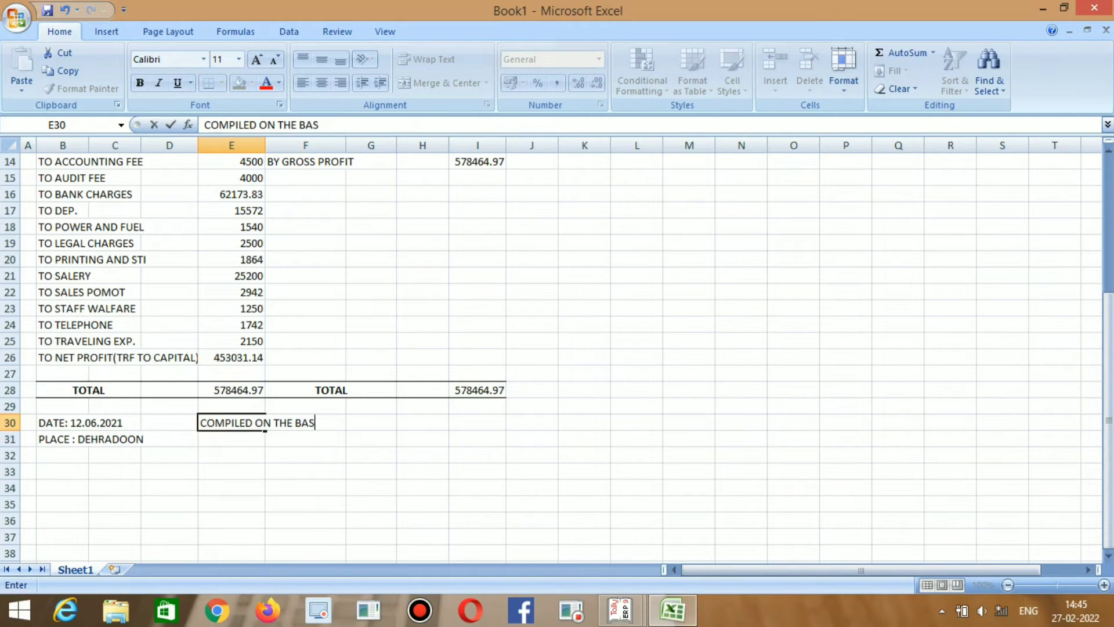
type("IS OF INFO")
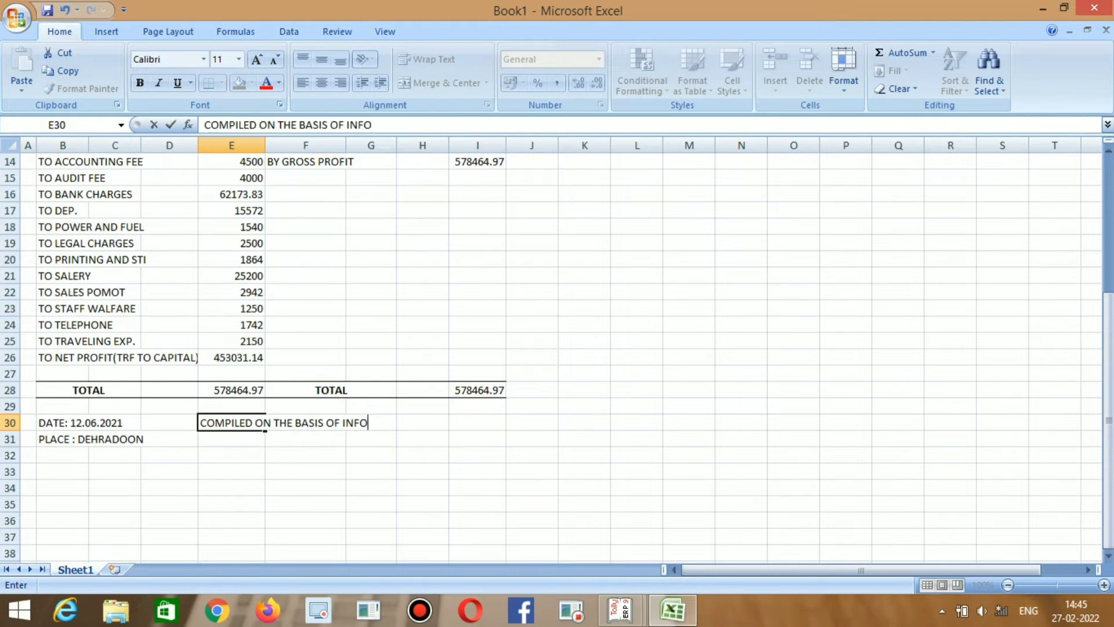
type("RMATION A")
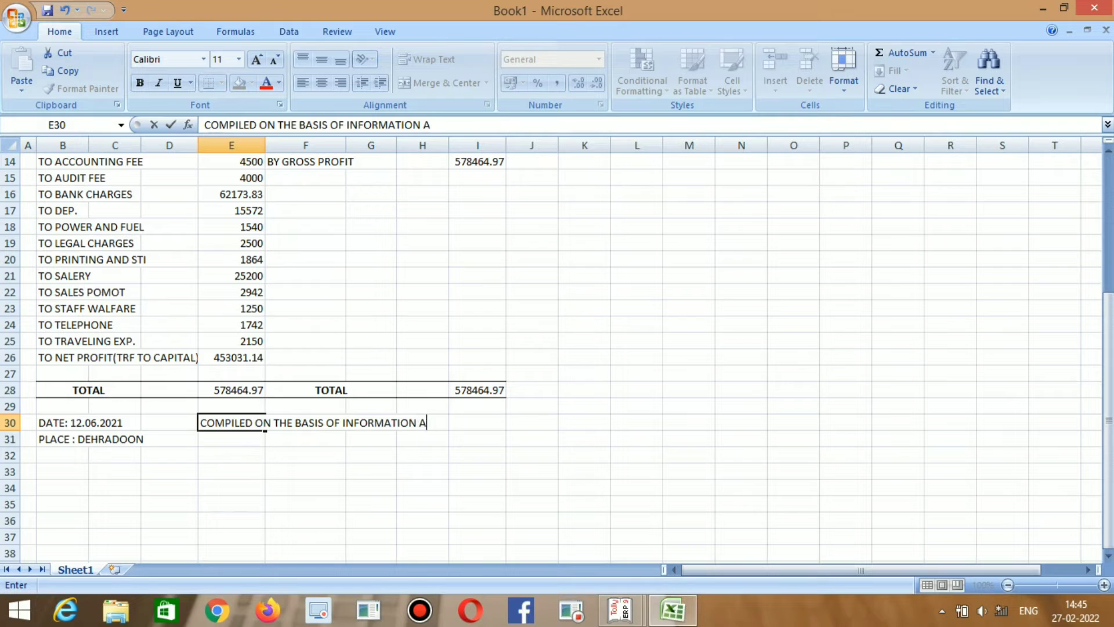
type("ND EXPLAT")
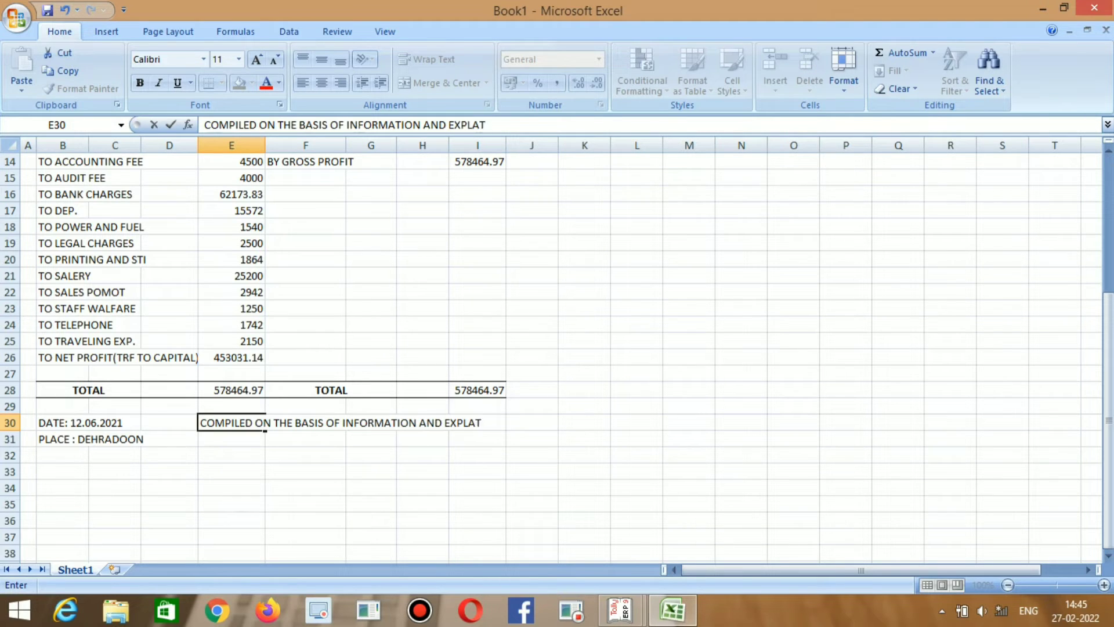
key("BackSpace")
type("NATION")
left_click(235, 423)
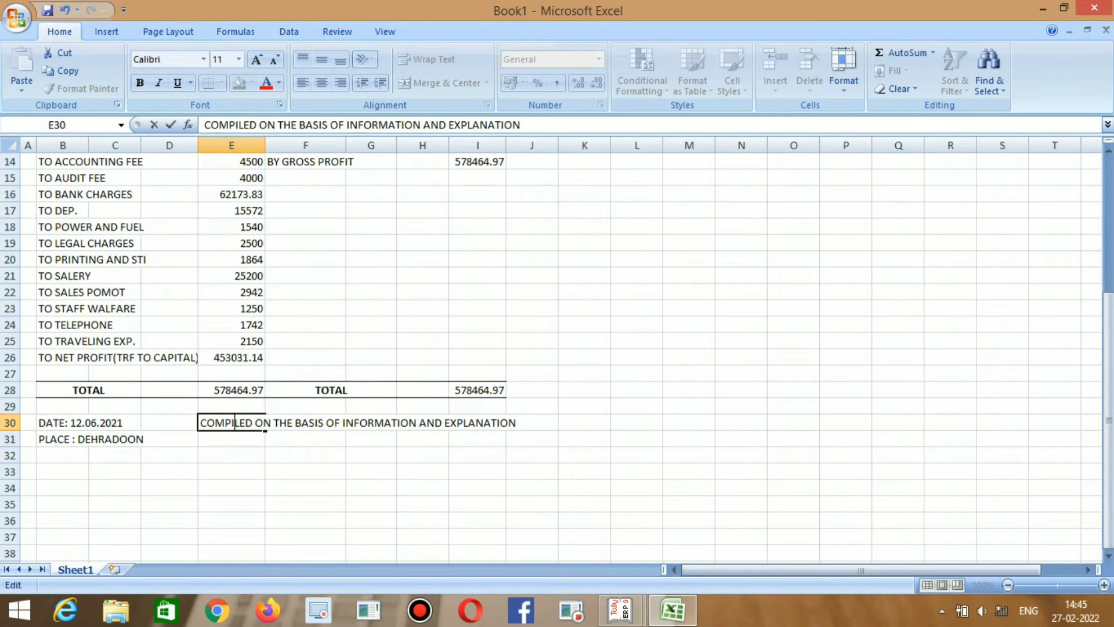
key("Return")
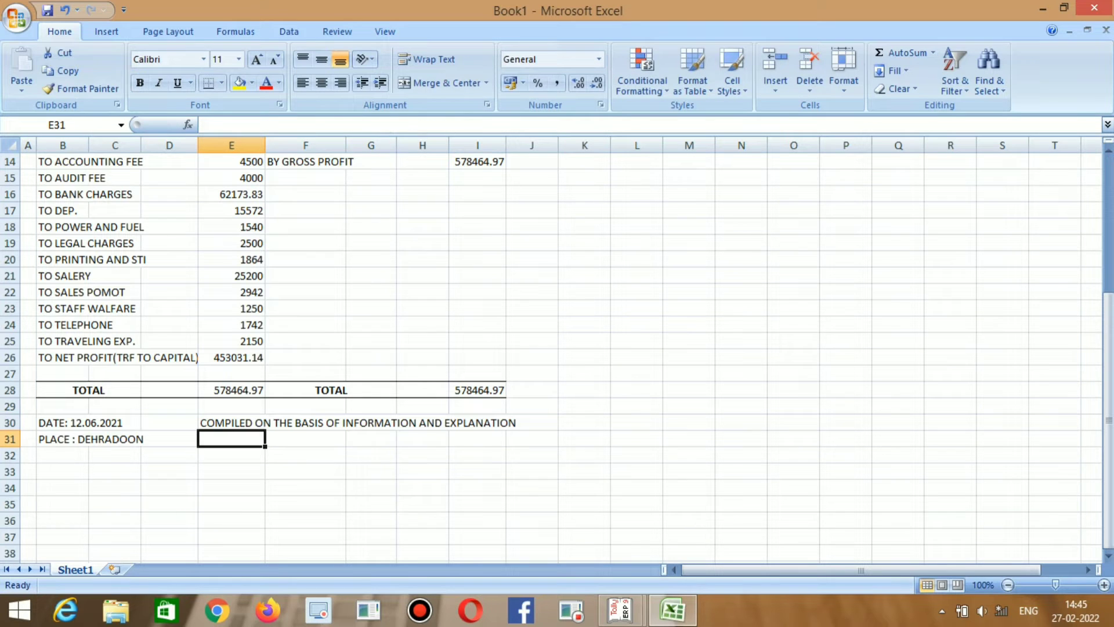
Select the note in E30 and its row across columns E to J.
left_click(232, 422)
left_click_drag(264, 423, 506, 428)
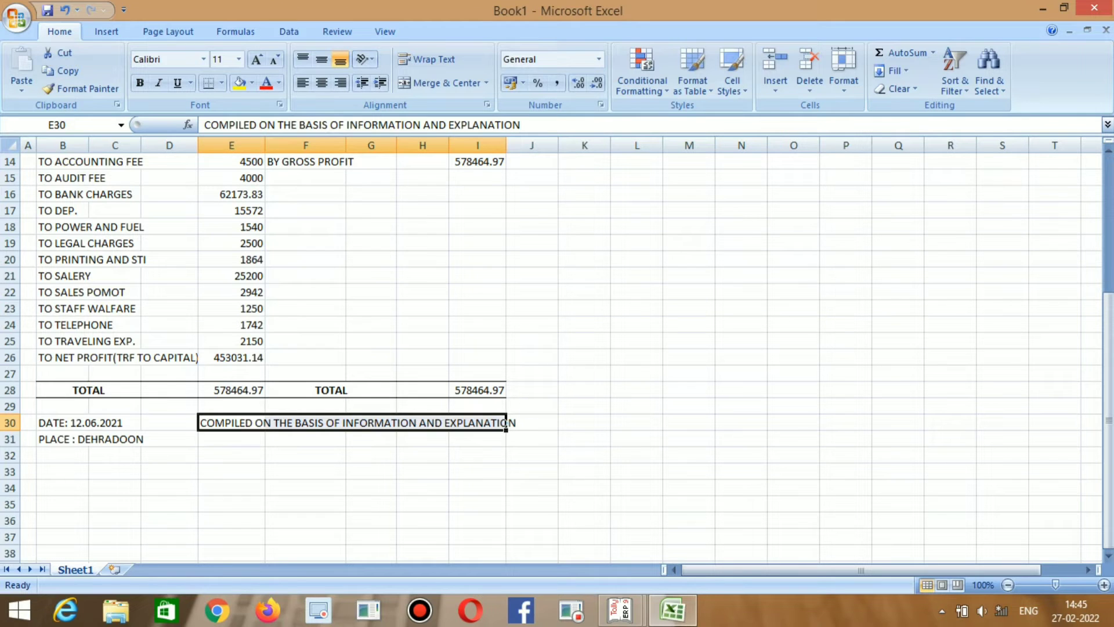
double_click(422, 422)
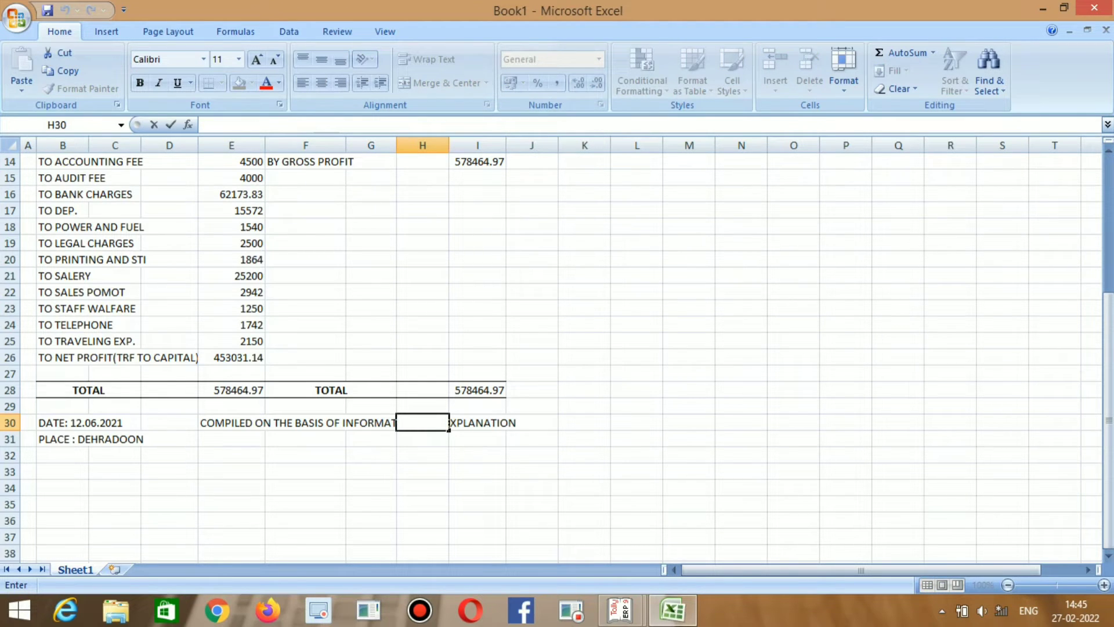
left_click(372, 521)
left_click(422, 422)
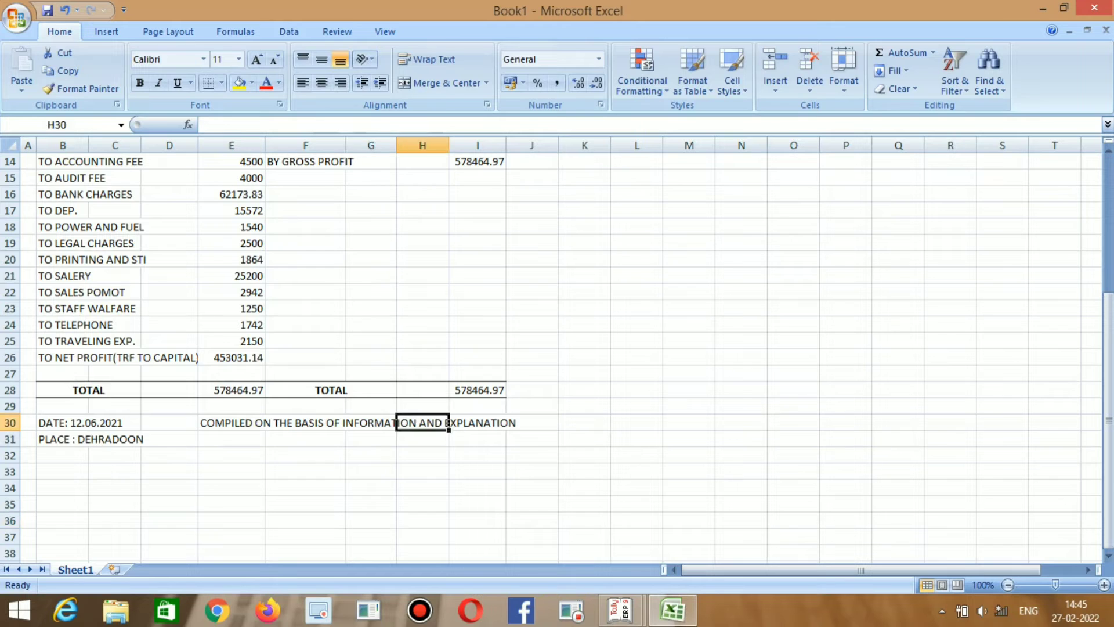
left_click(264, 422)
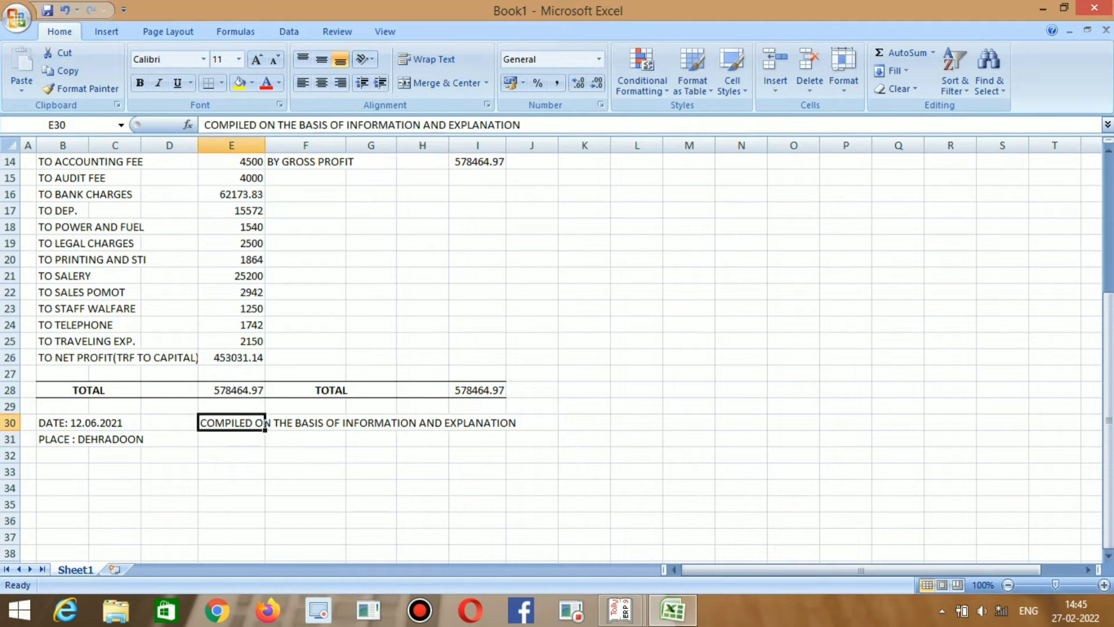
Shorten the E30 note so it ends at INFORMATION AND.
key("F2")
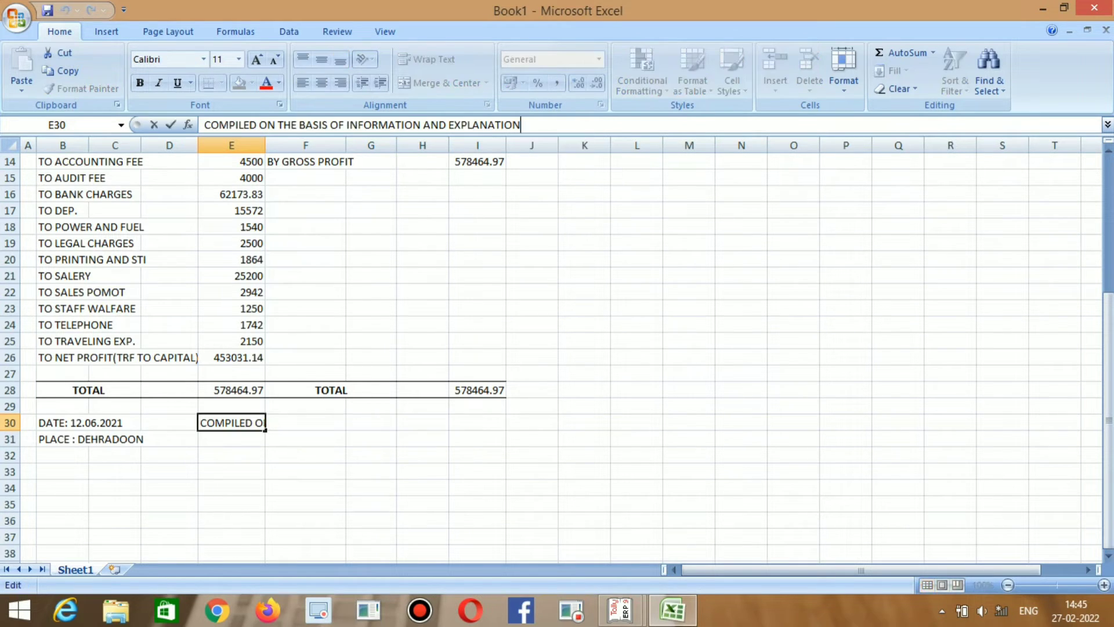
key("BackSpace")
key("BackSpace")
key("BackSpace")
key("BackSpace")
key("BackSpace")
key("BackSpace")
key("BackSpace")
key("BackSpace")
key("BackSpace")
key("BackSpace")
key("BackSpace")
key("BackSpace")
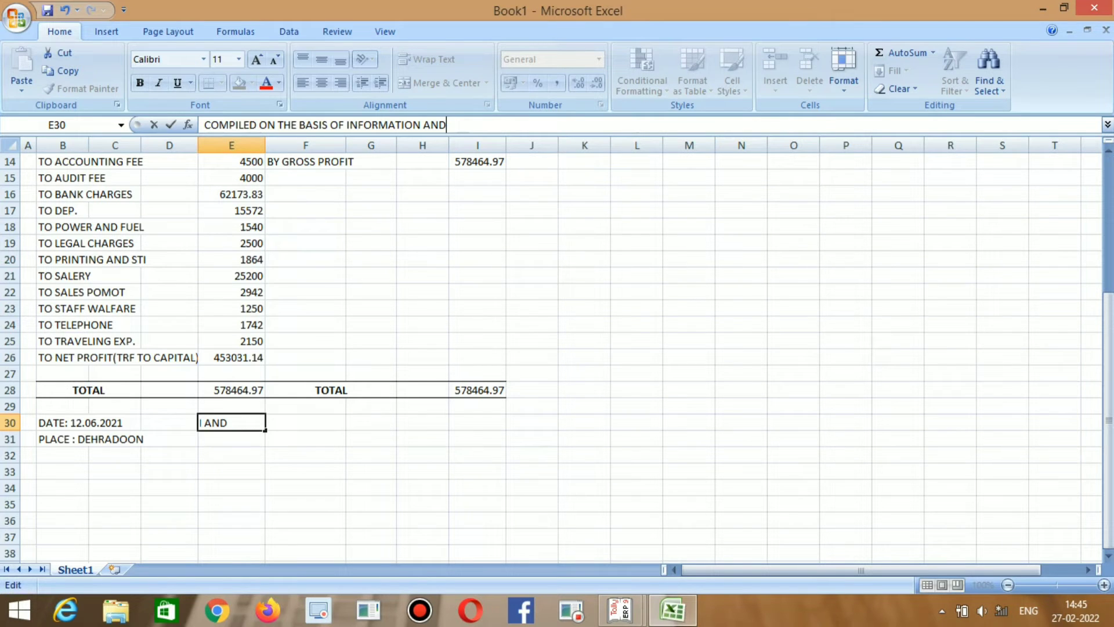
key("Return")
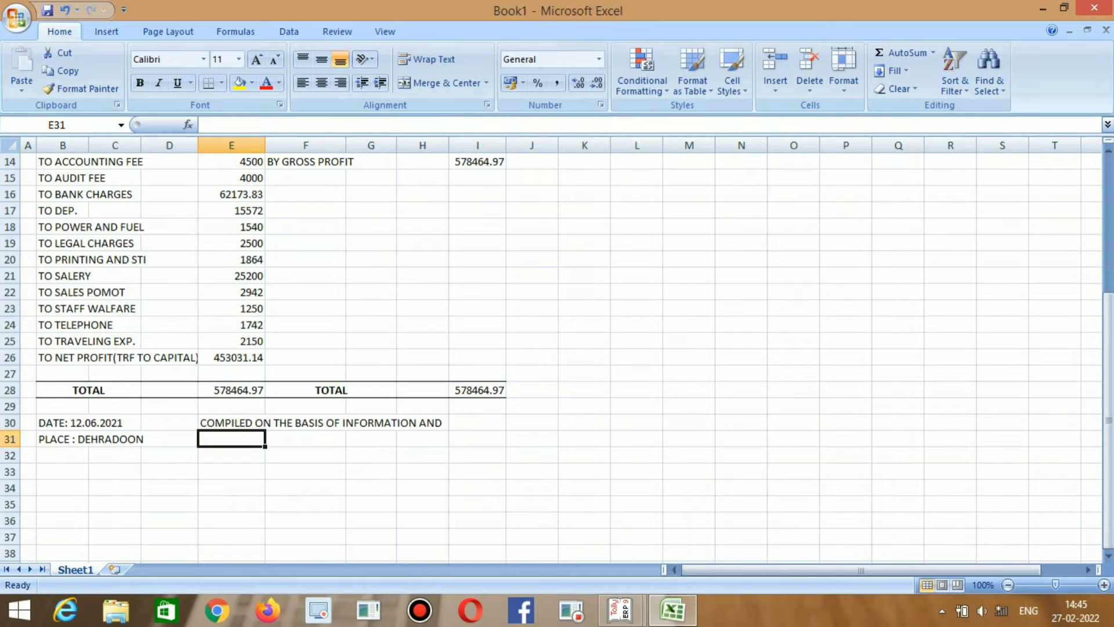
Type EXPLANATION PROVIDED TO US in F31 and select F31:I31.
key("Right")
type("PRO")
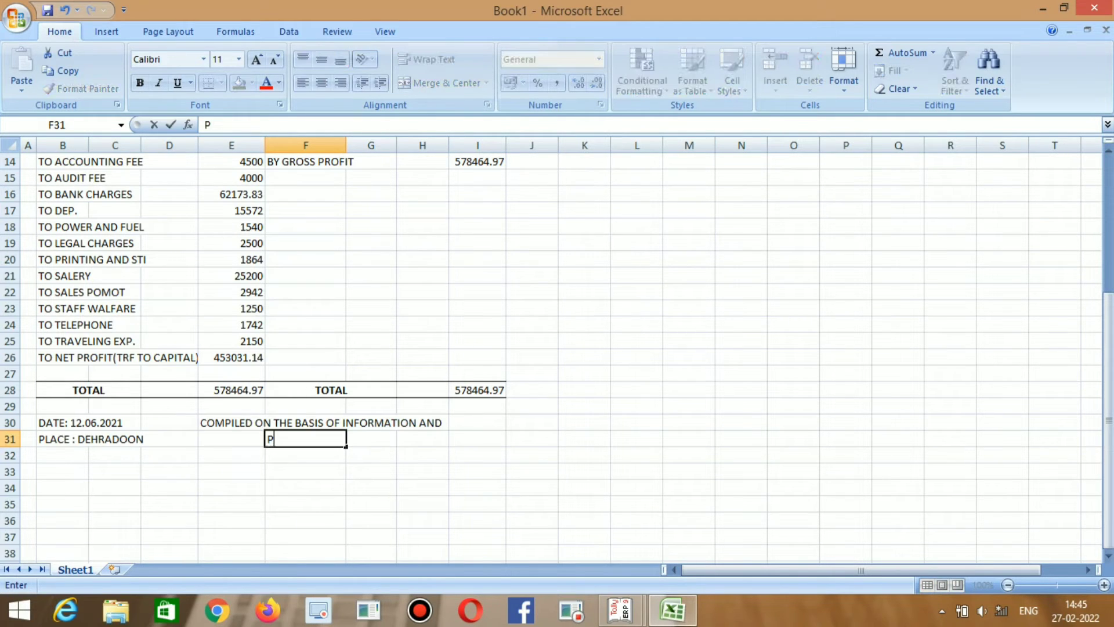
key("BackSpace")
key("BackSpace")
key("BackSpace")
type("EXPLANAT")
key("BackSpace")
type("ATION PRO")
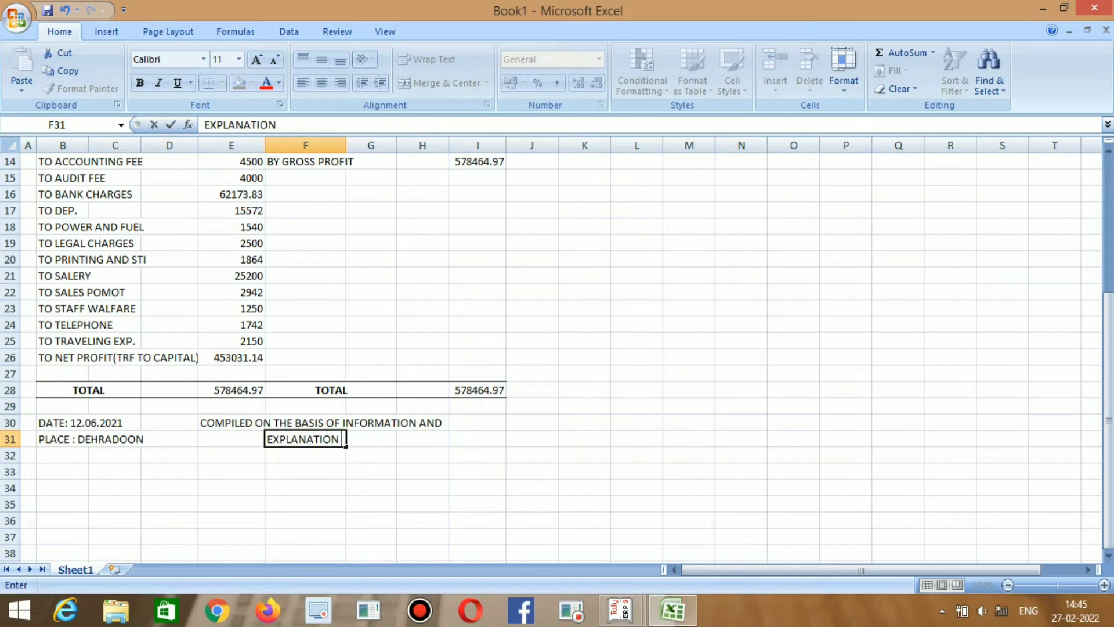
type("VIDES")
key("BackSpace")
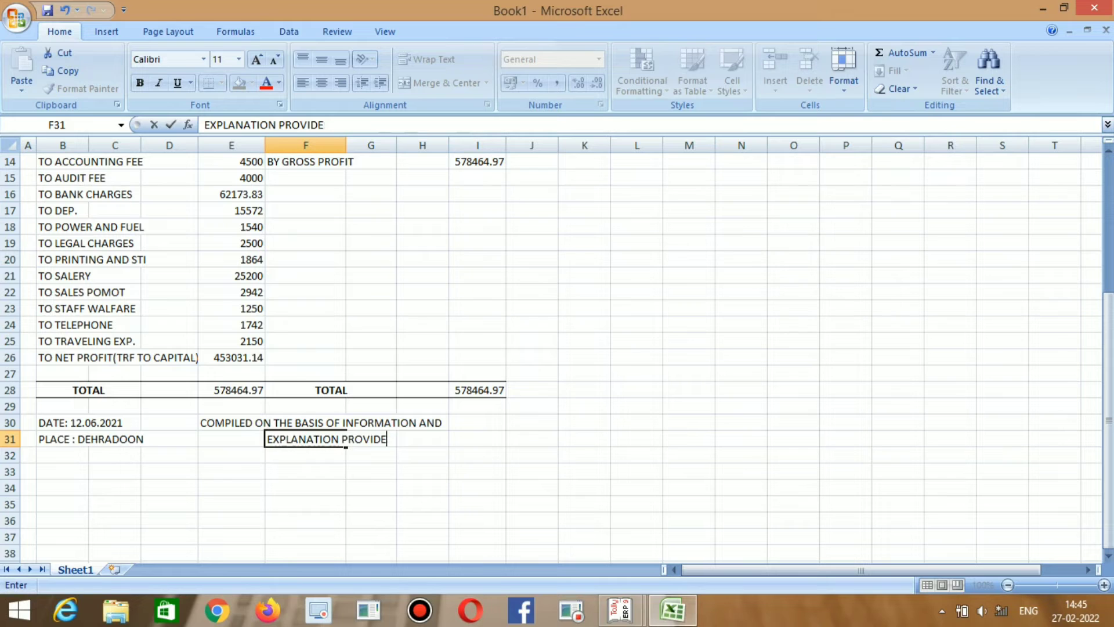
type("D TO US")
key("Return")
left_click(345, 440)
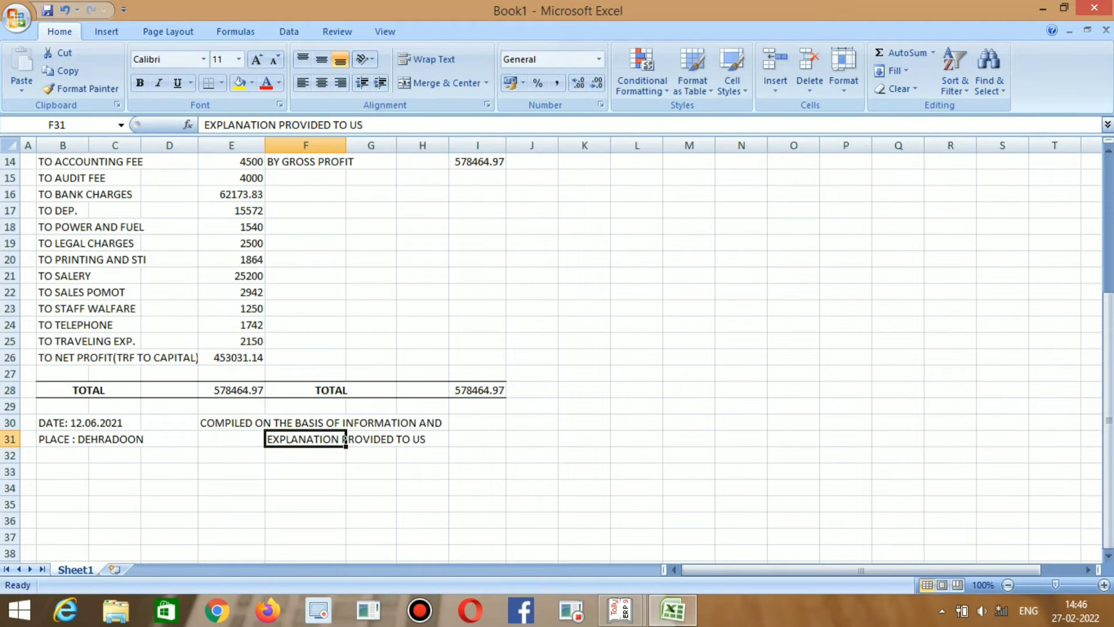
left_click_drag(345, 439, 430, 439)
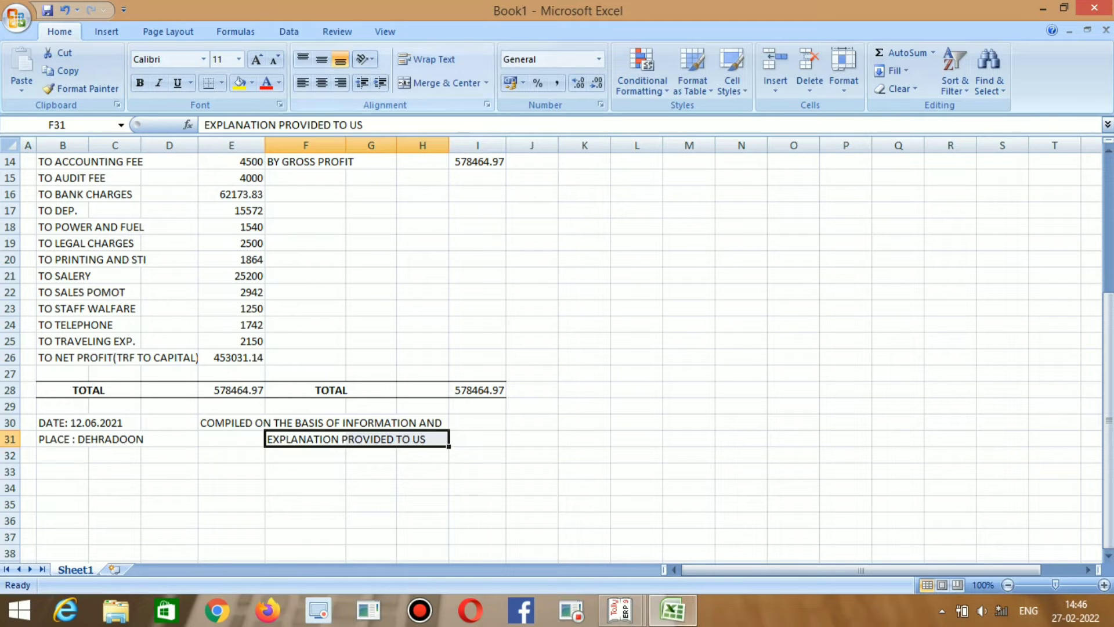
Left-align the F31 note line and indent it five steps to the right.
left_click(341, 82)
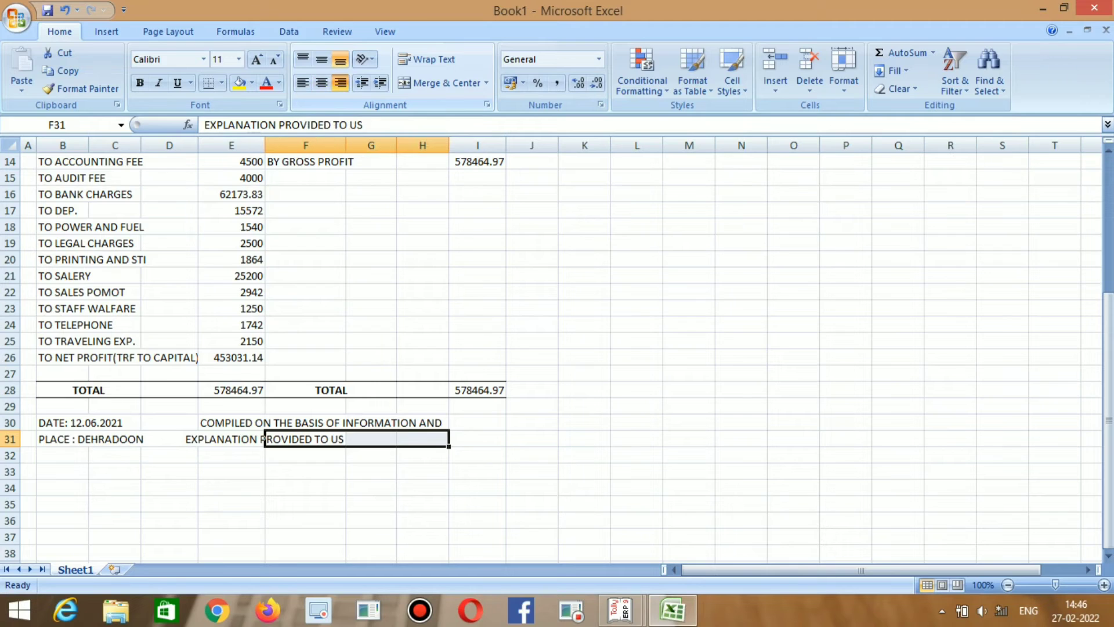
left_click(302, 83)
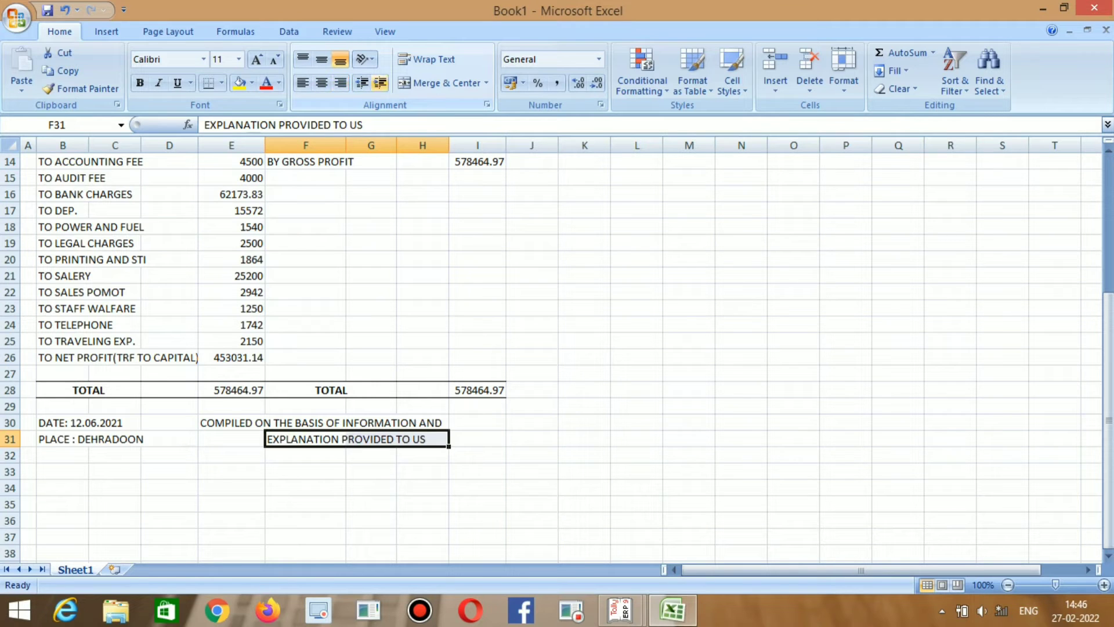
left_click(380, 82)
left_click(380, 83)
left_click(380, 83)
left_click(380, 83)
left_click(380, 82)
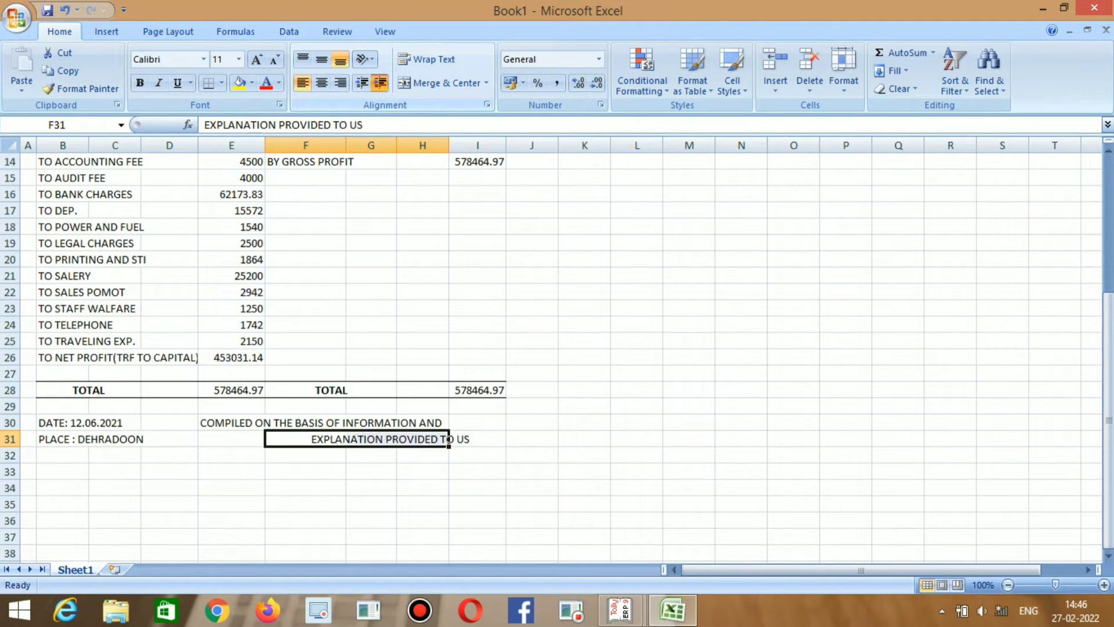
left_click(380, 83)
left_click(381, 82)
left_click(380, 83)
left_click(380, 82)
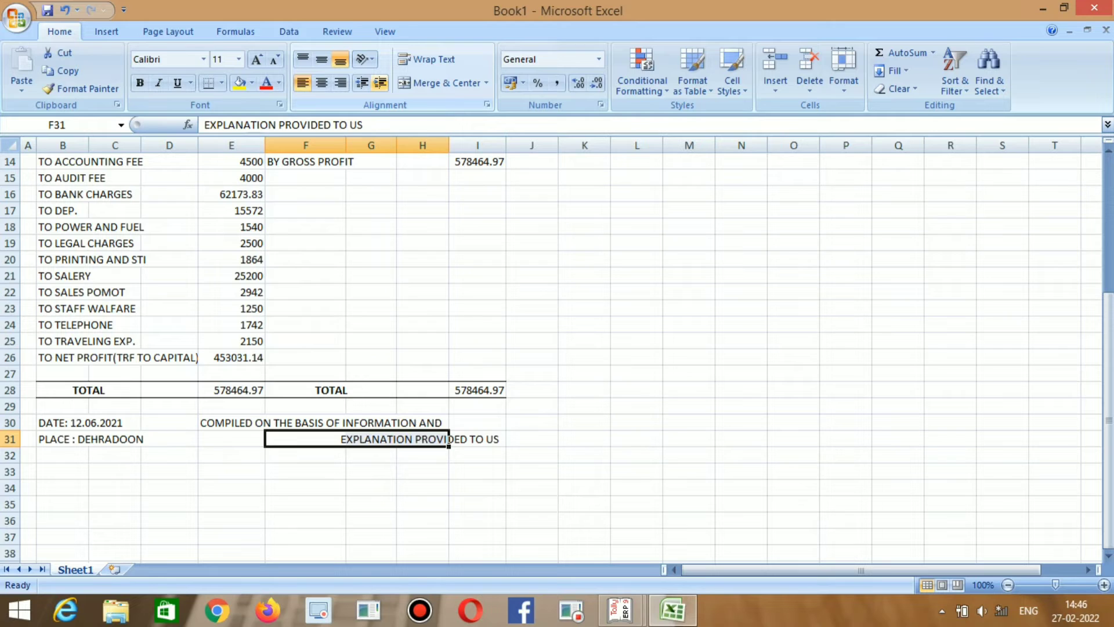
left_click(380, 82)
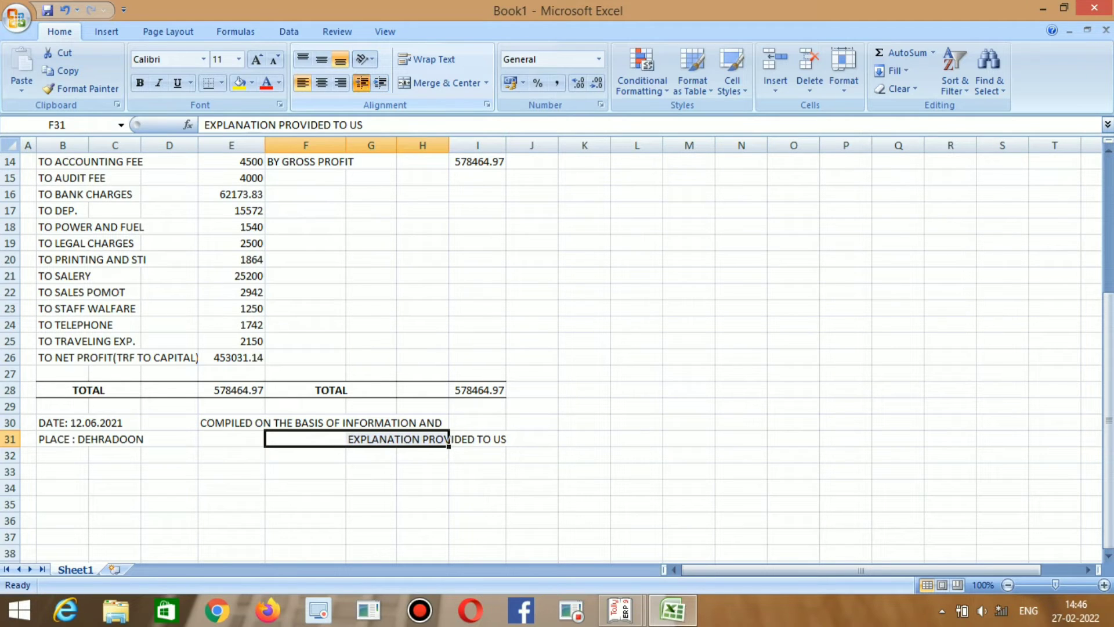
left_click(362, 83)
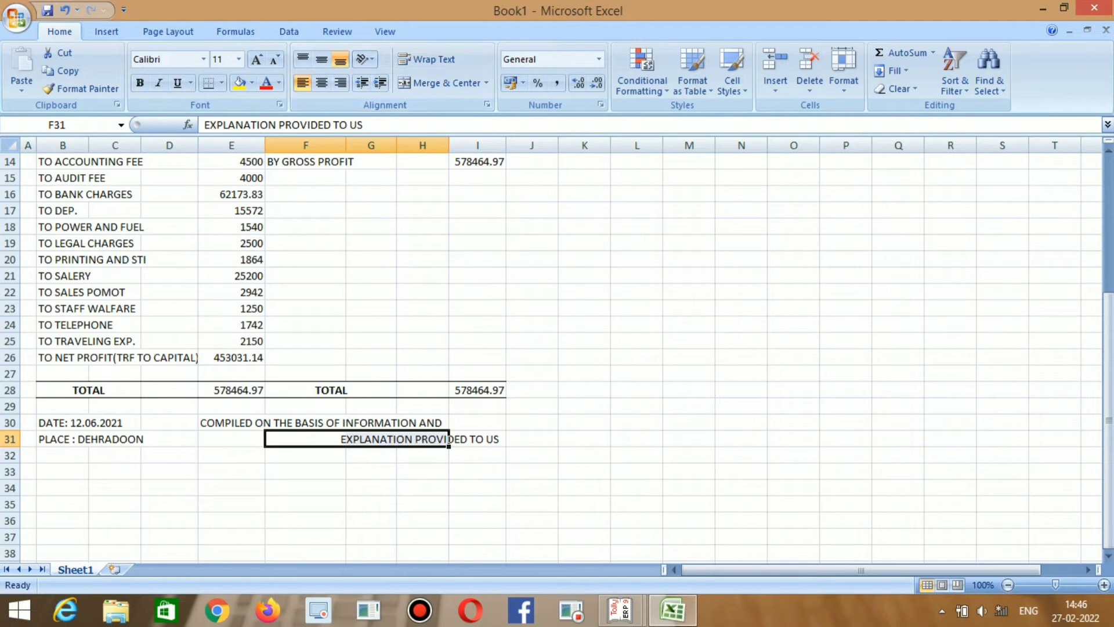
Indent the E30 note line so both lines end under column I.
left_click(450, 439)
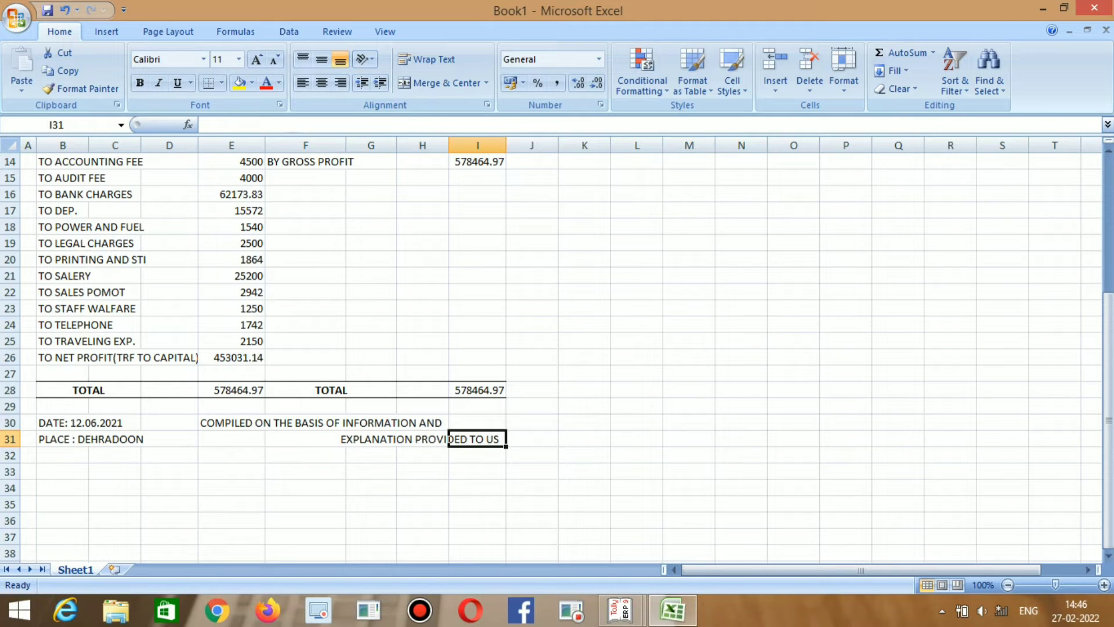
left_click(395, 439)
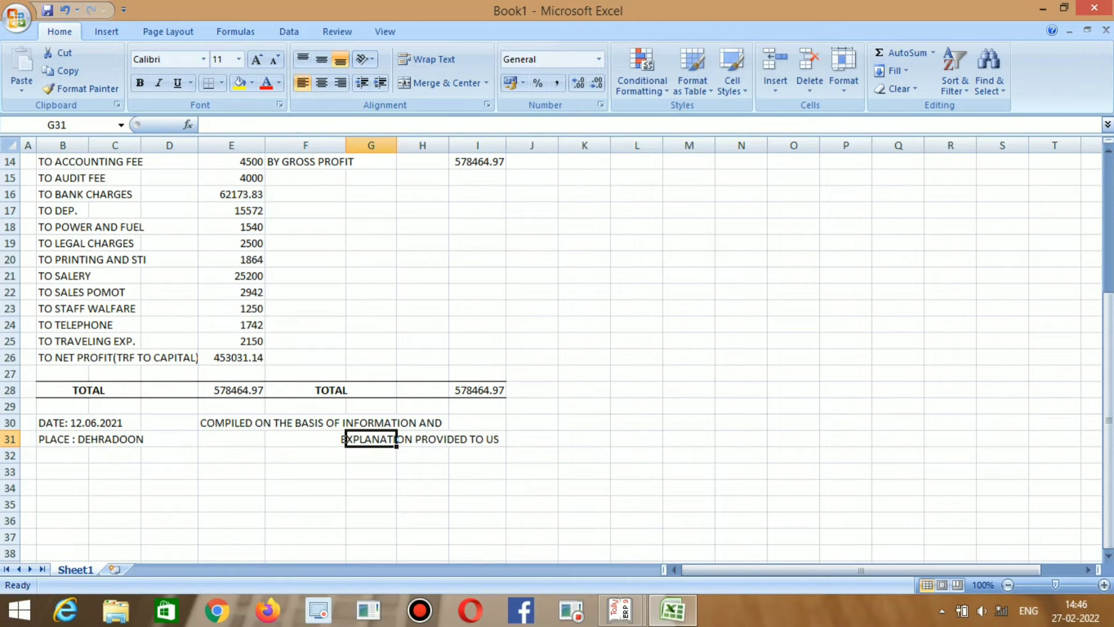
left_click(255, 423)
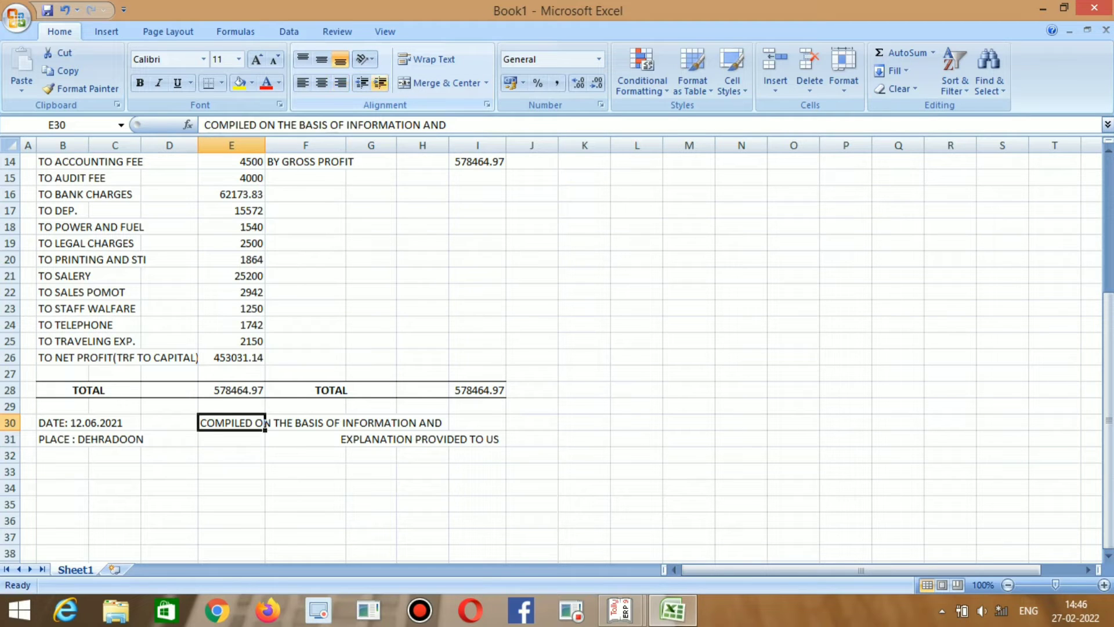
left_click(380, 83)
left_click(380, 83)
left_click(380, 82)
left_click(380, 83)
left_click(380, 83)
left_click(380, 82)
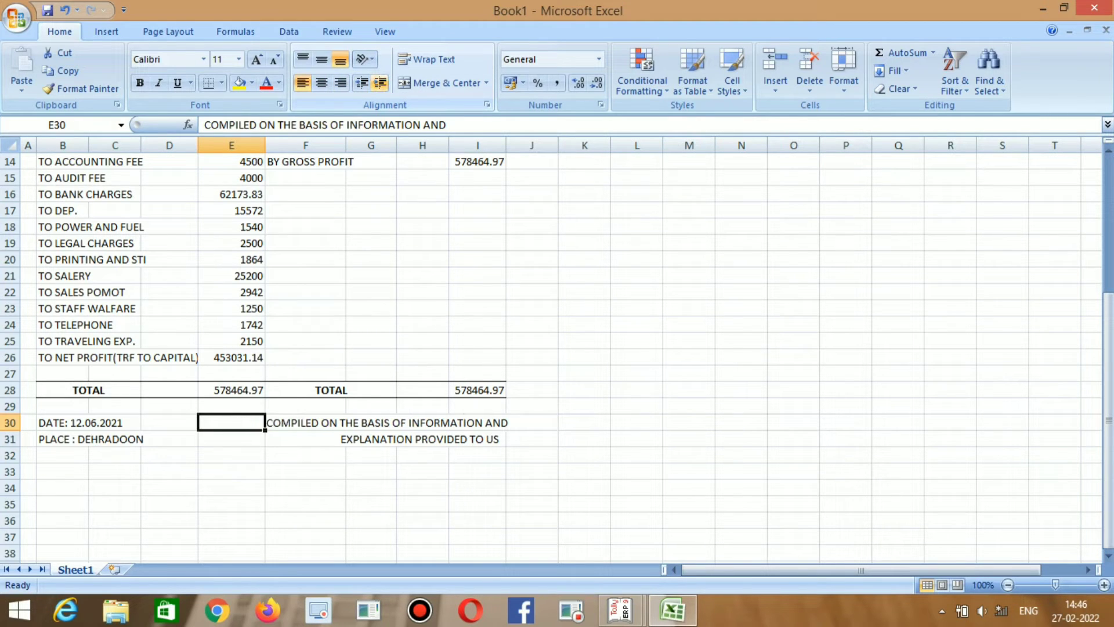
left_click(361, 83)
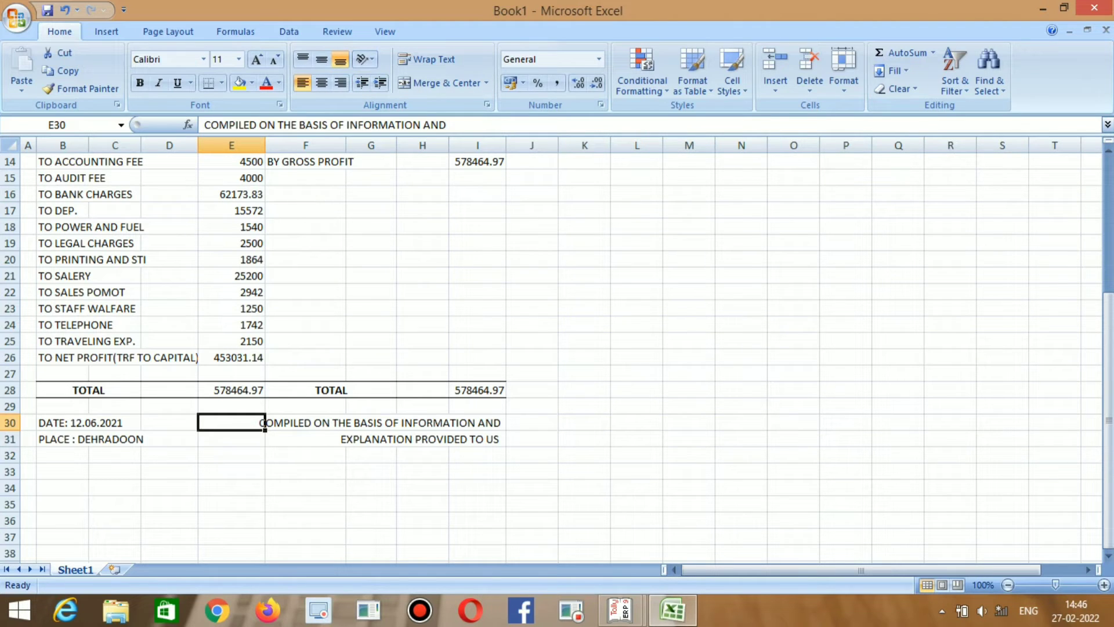
left_click(372, 439)
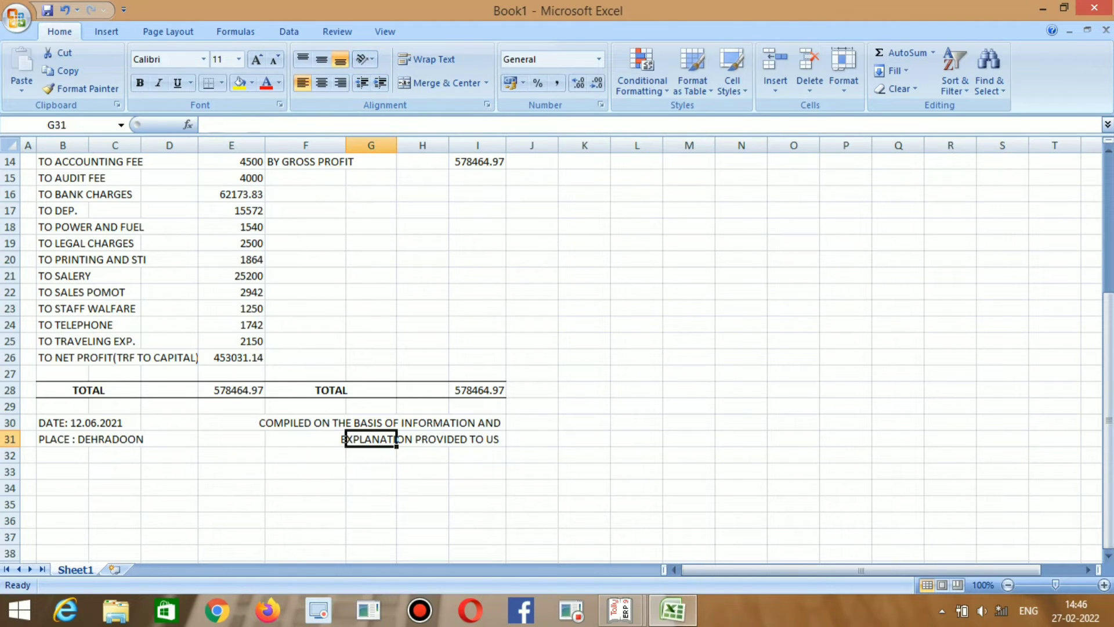
Enter the signing firm's line, FOR followed by the firm name, in G34.
scroll(557, 348, "down", 1)
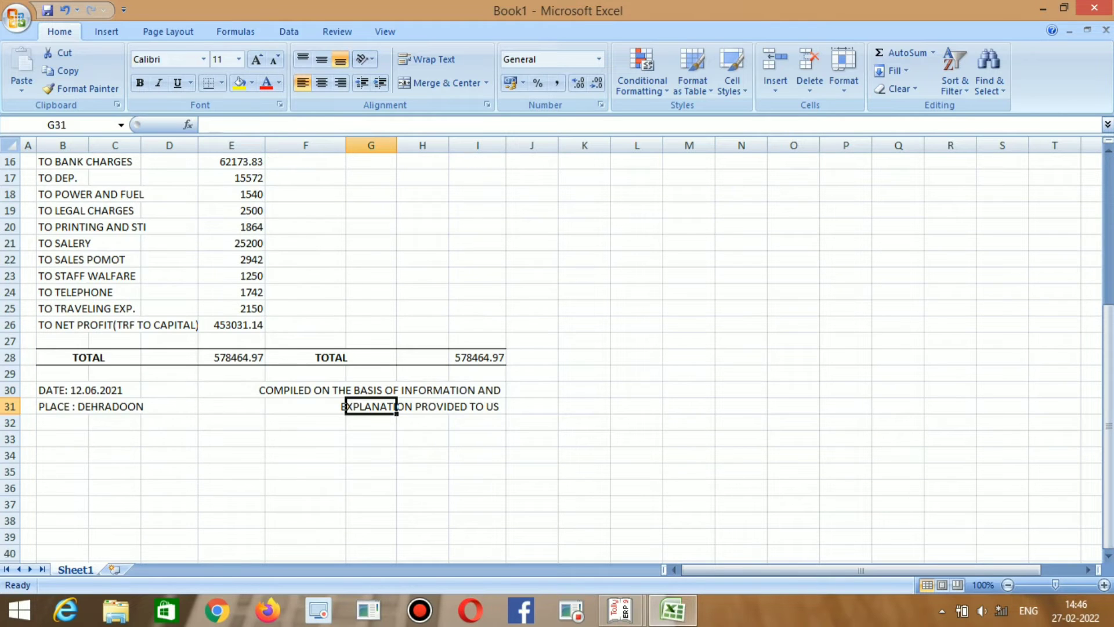
scroll(557, 349, "down", 1)
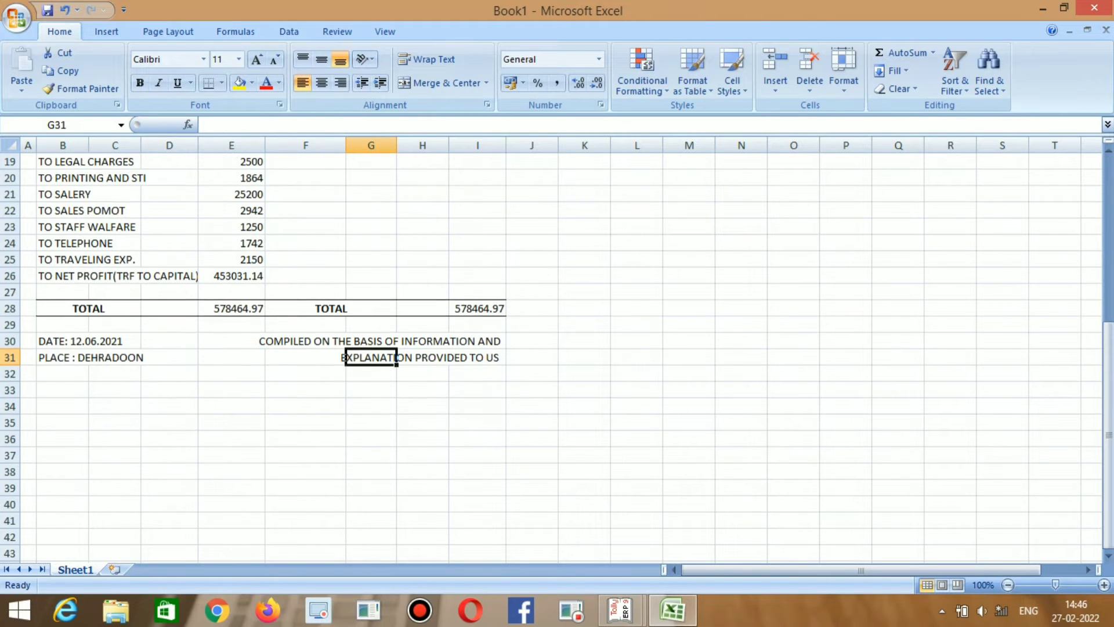
left_click(305, 406)
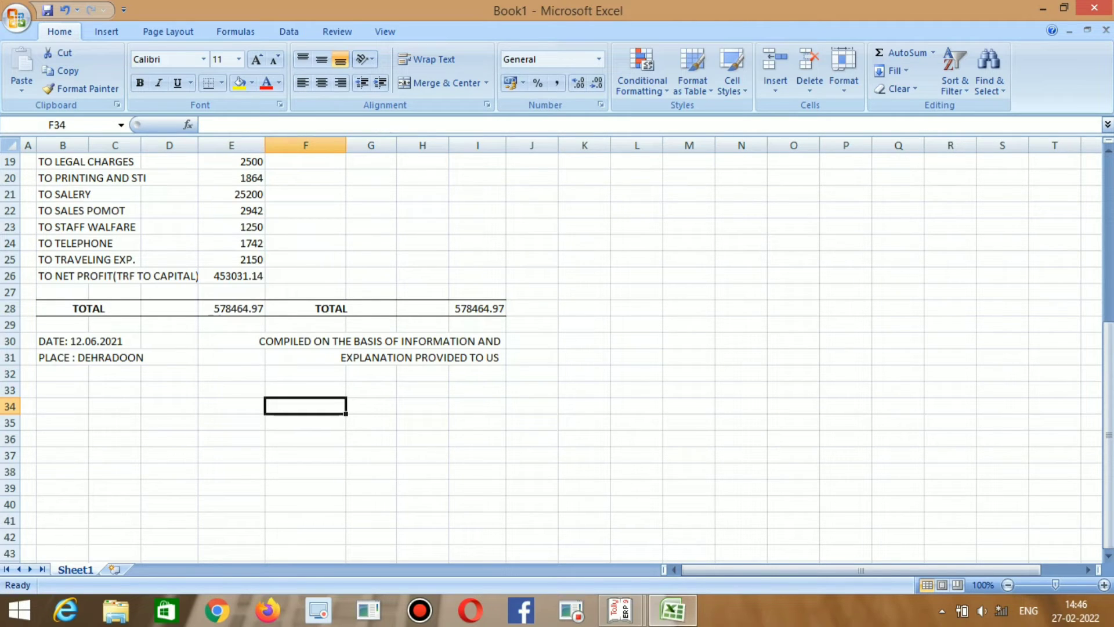
left_click(371, 406)
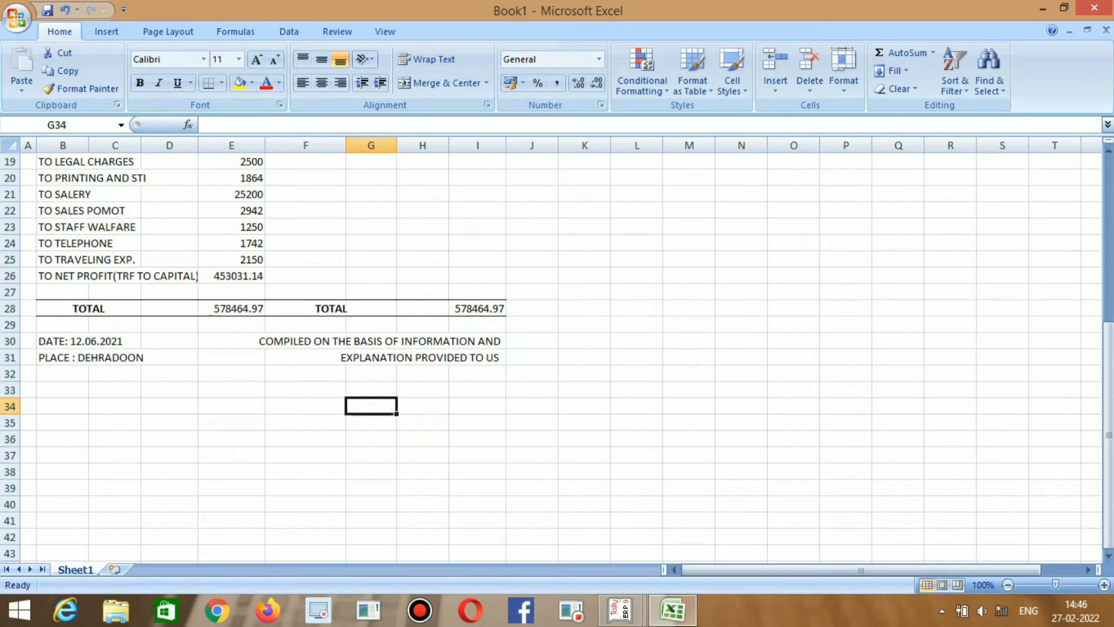
type("FRO")
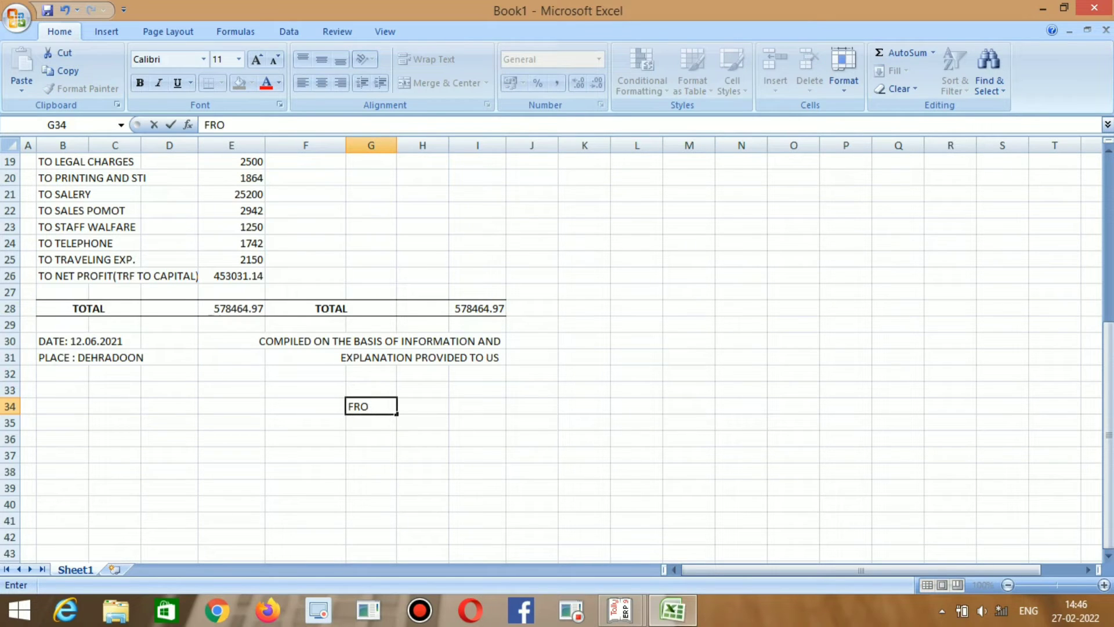
key("BackSpace")
key("BackSpace")
type("RO")
key("BackSpace")
key("BackSpace")
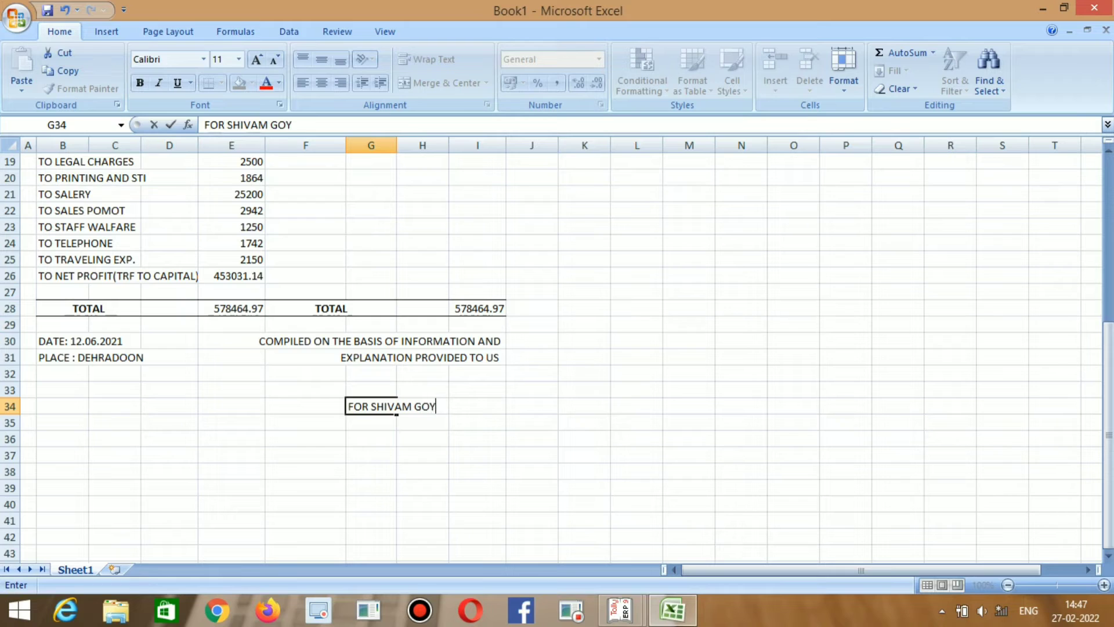
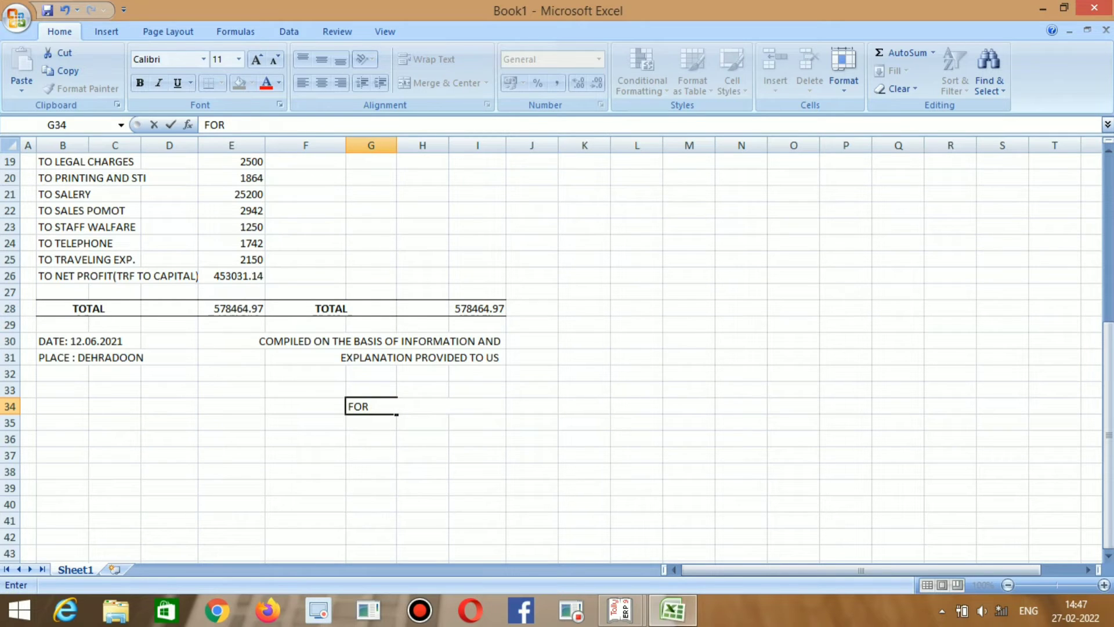
type("KELASH AGAR")
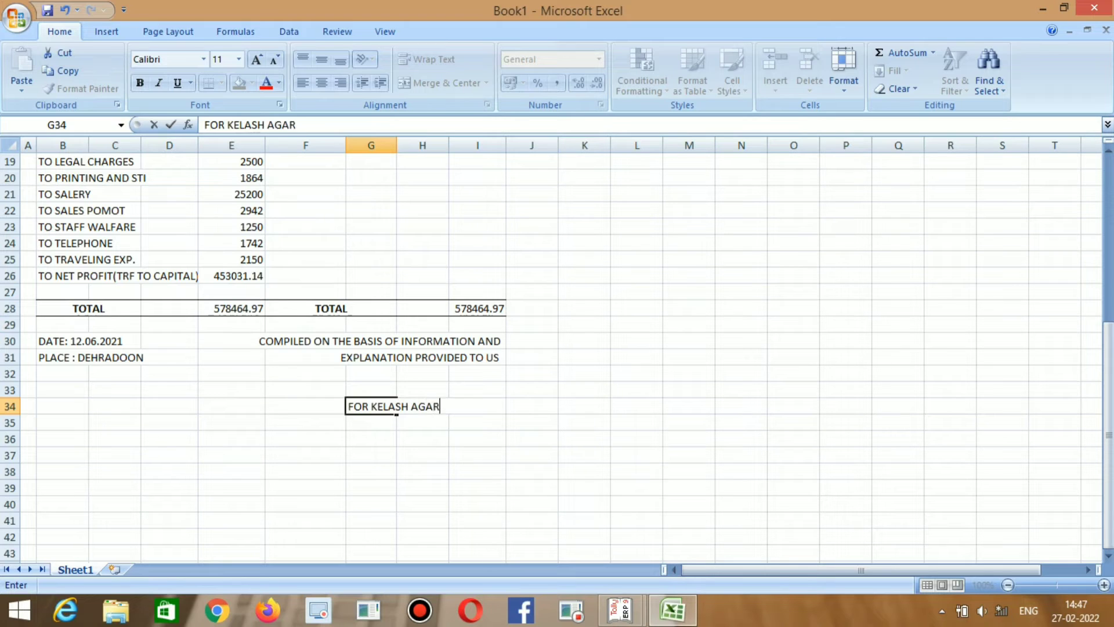
type("WAL & CO.")
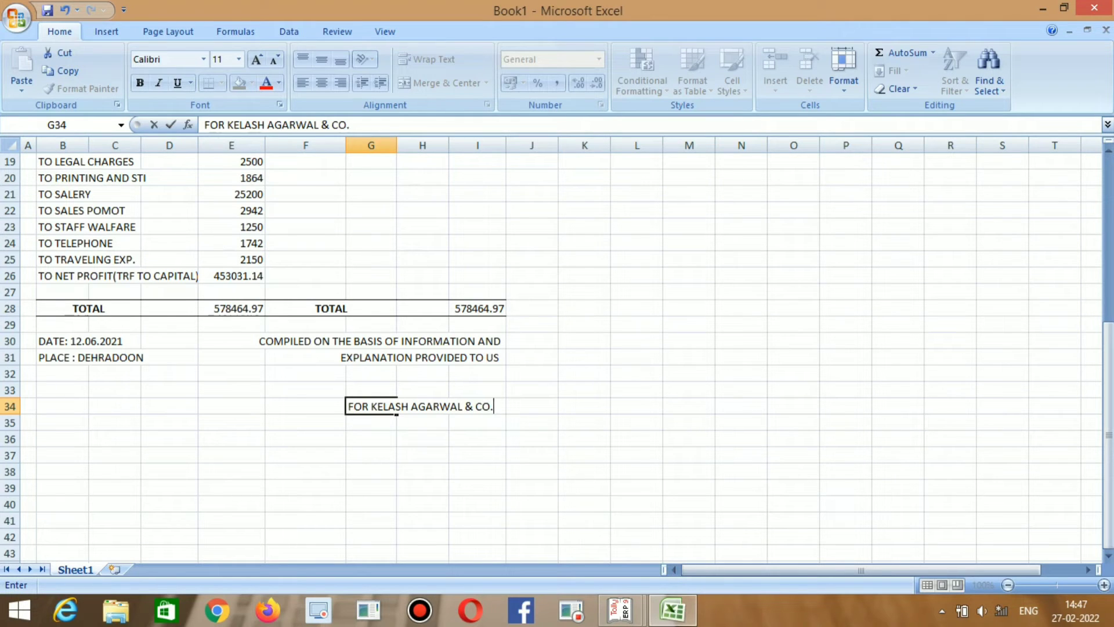
key("Return")
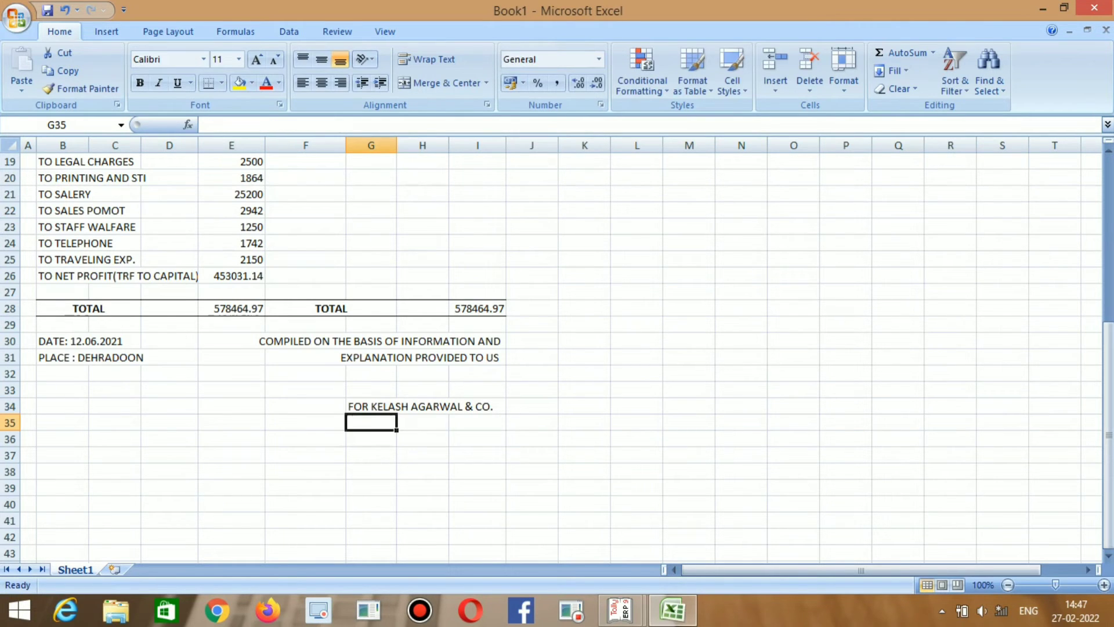
Add CHARTERED ACCOUNTANT, FRN and MRN lines below the firm name in column G.
type("CHA")
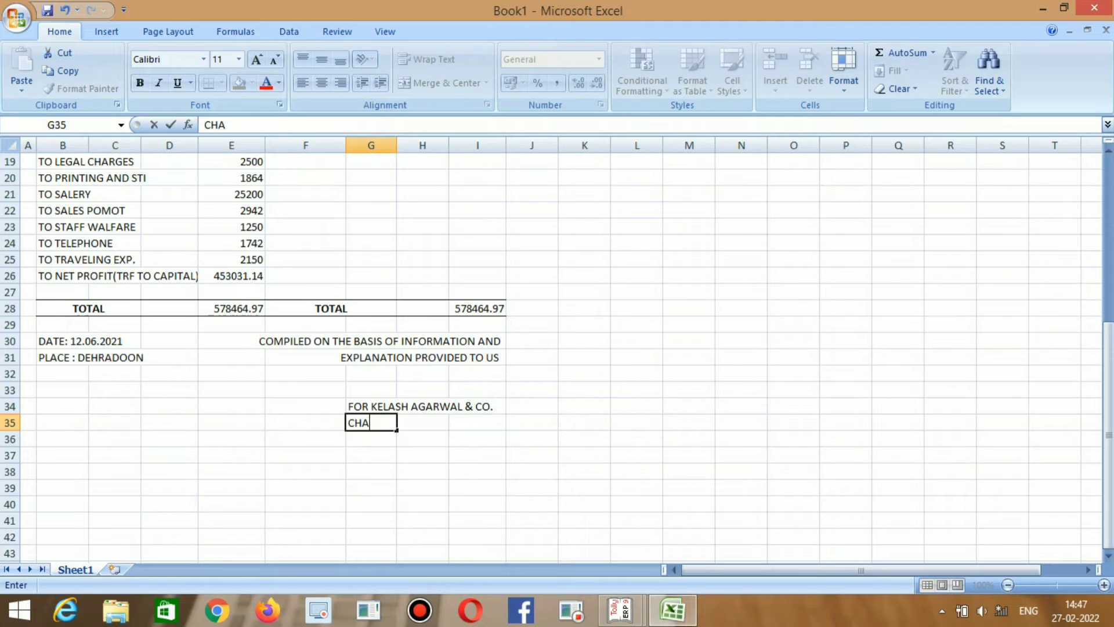
type("RTERED ACCOUNTANT")
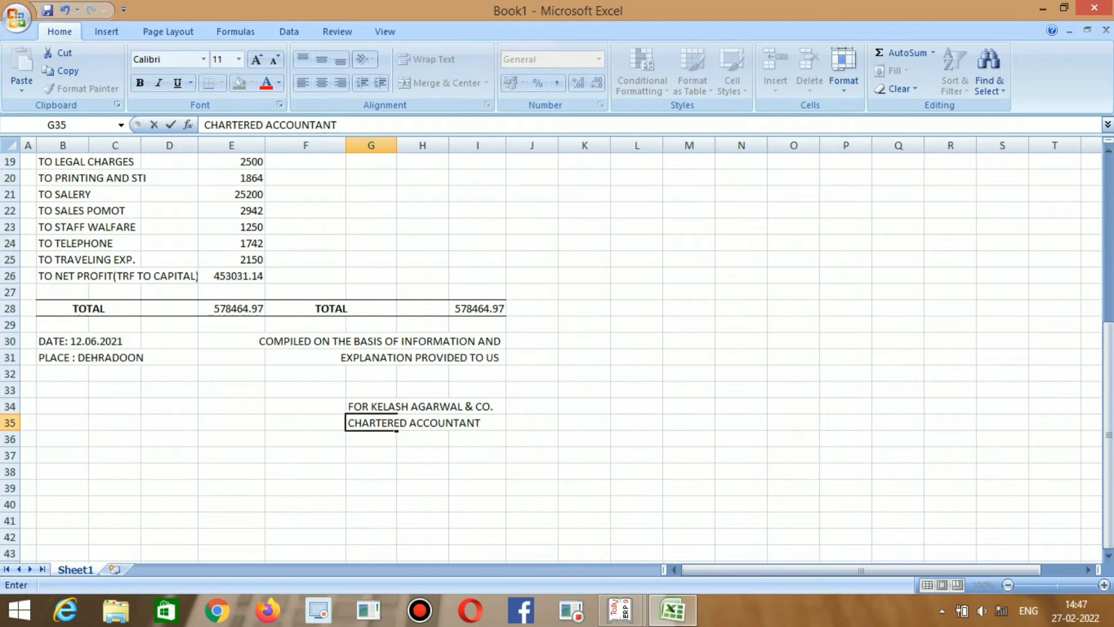
key("Return")
key("Return")
type("FRN")
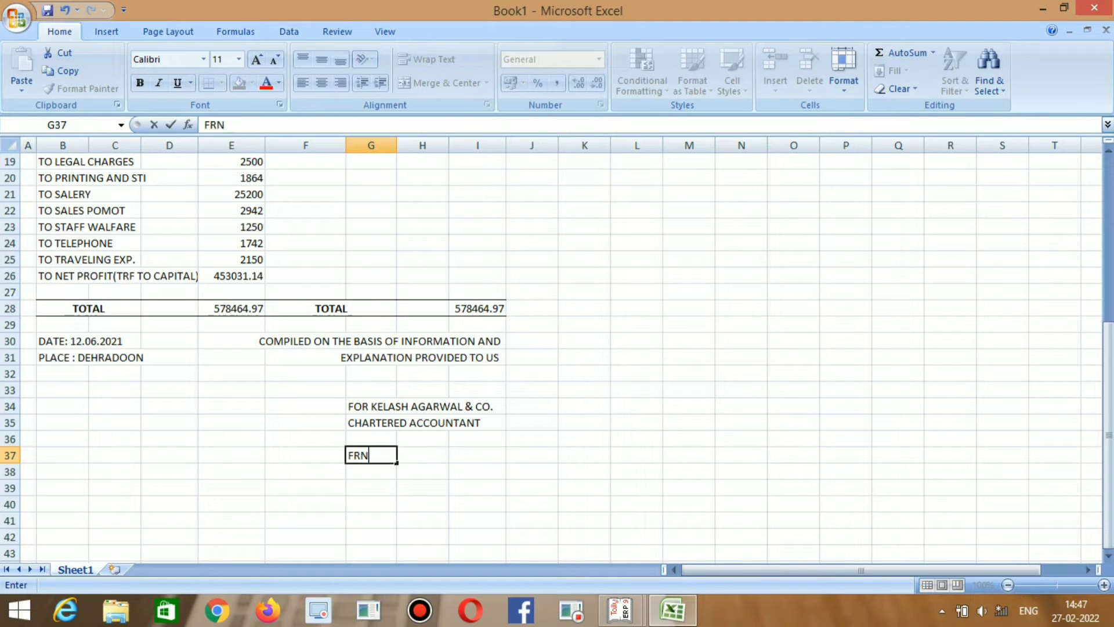
key("Return")
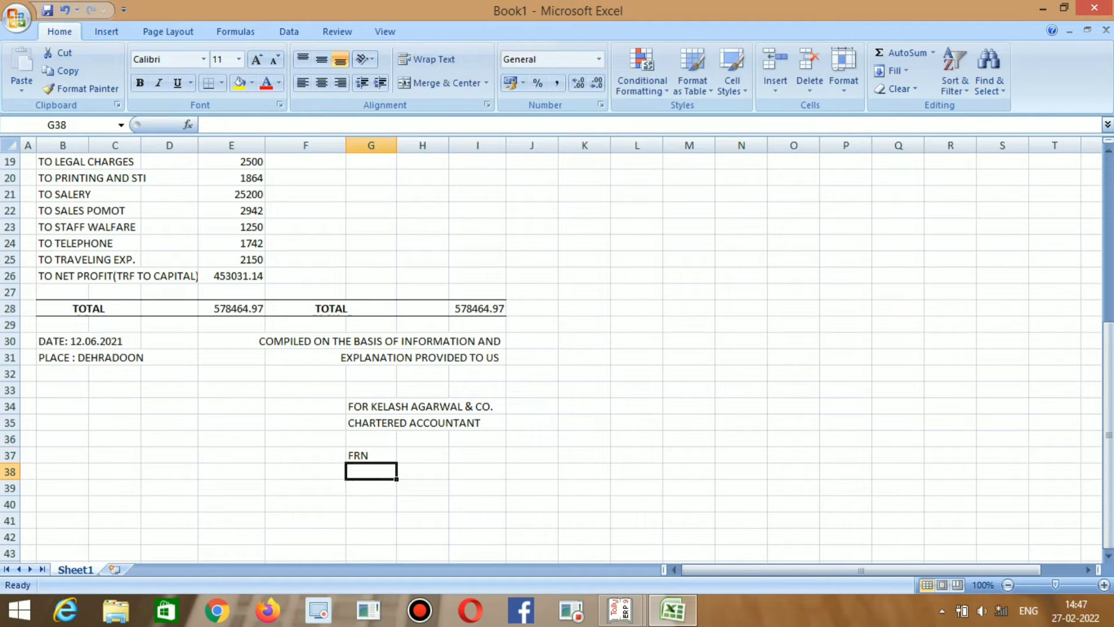
type("MRN")
key("Return")
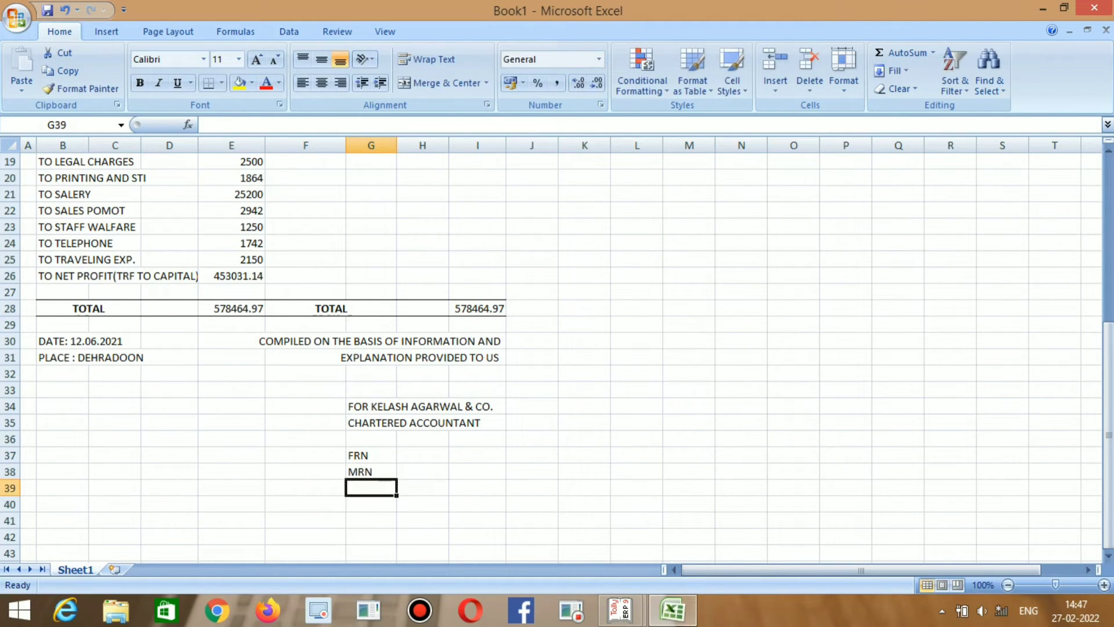
key("Up")
key("Left")
key("Left")
key("Up")
key("Up")
key("Up")
key("Up")
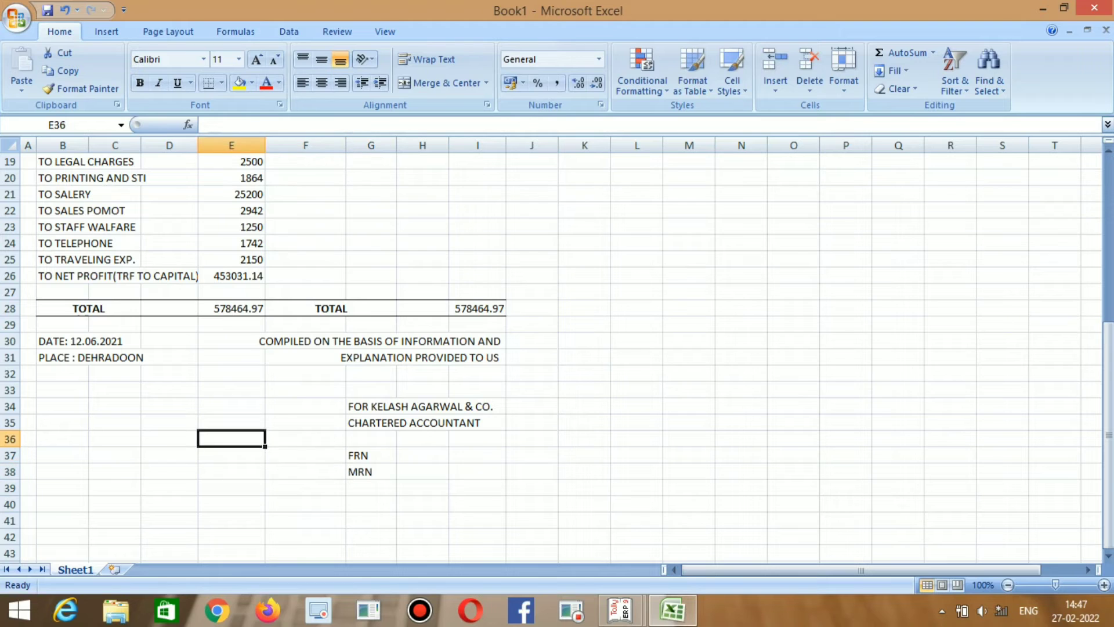
key("Left")
key("Left")
key("Left")
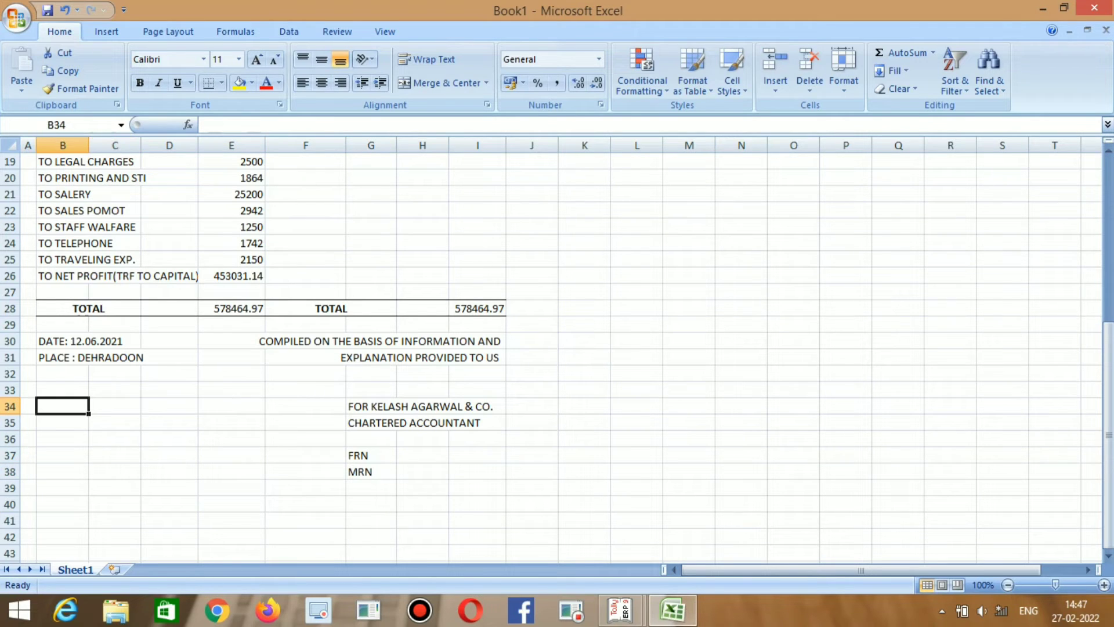
Enter FOR M/S SHREE TEXTILES in B34 and PROPRIETOR in B35, fixing a typo in the firm name.
type("FOR")
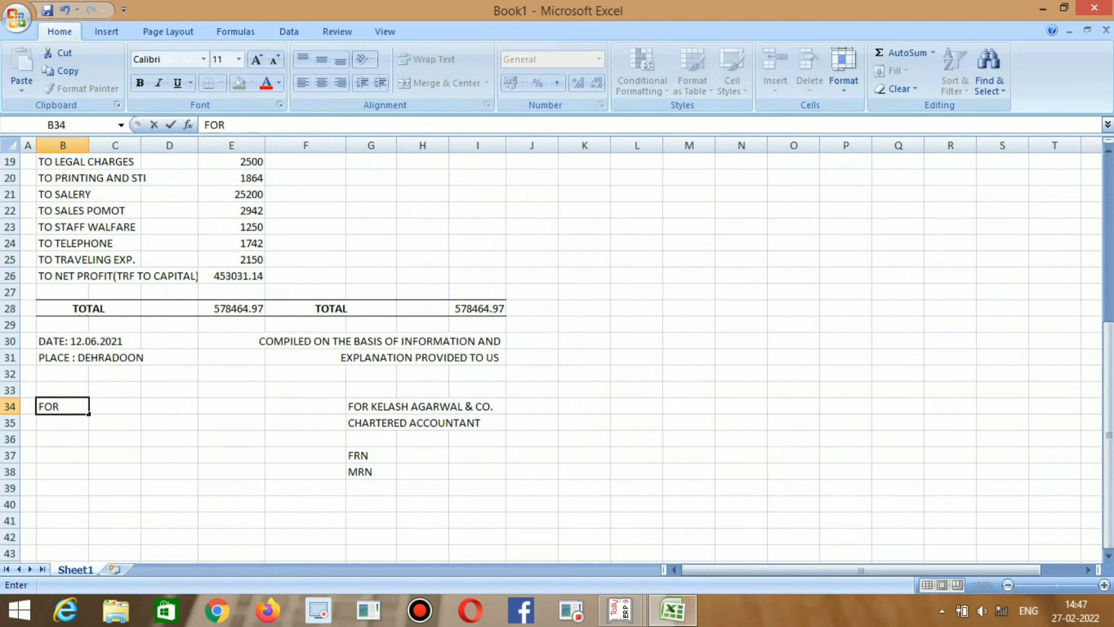
type(" M/S SHREE FT")
key("BackSpace")
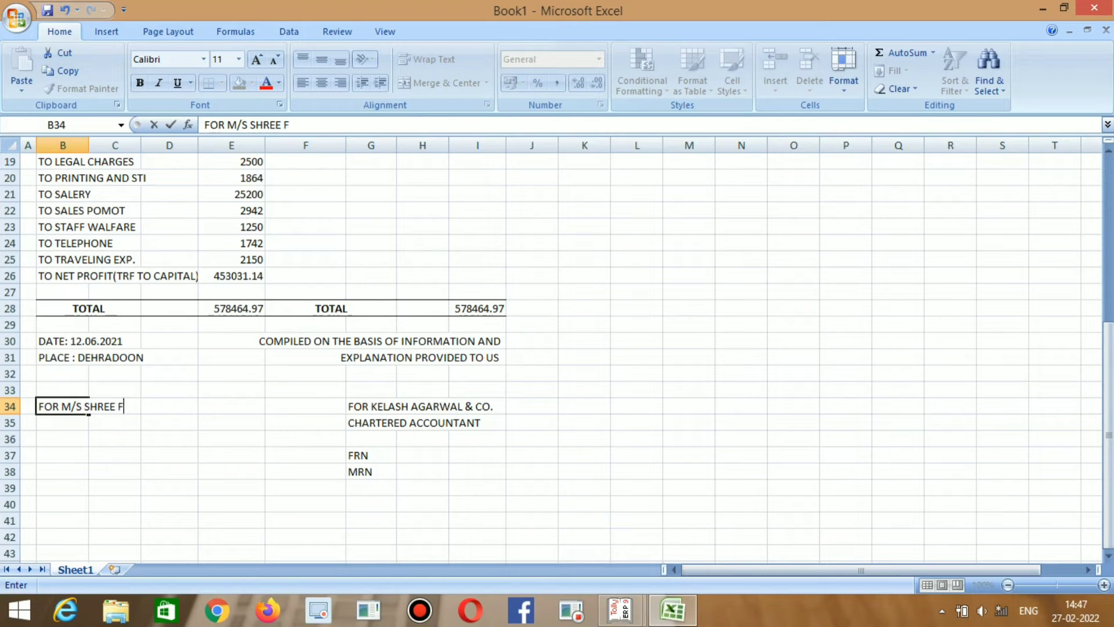
key("BackSpace")
type("TEXTILES")
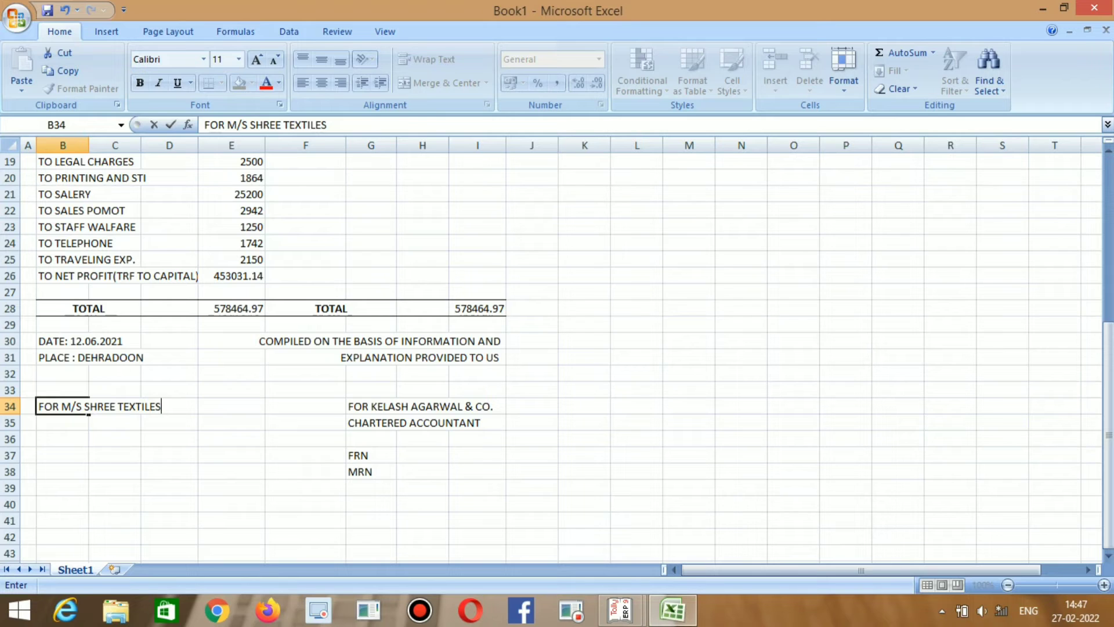
key("Return")
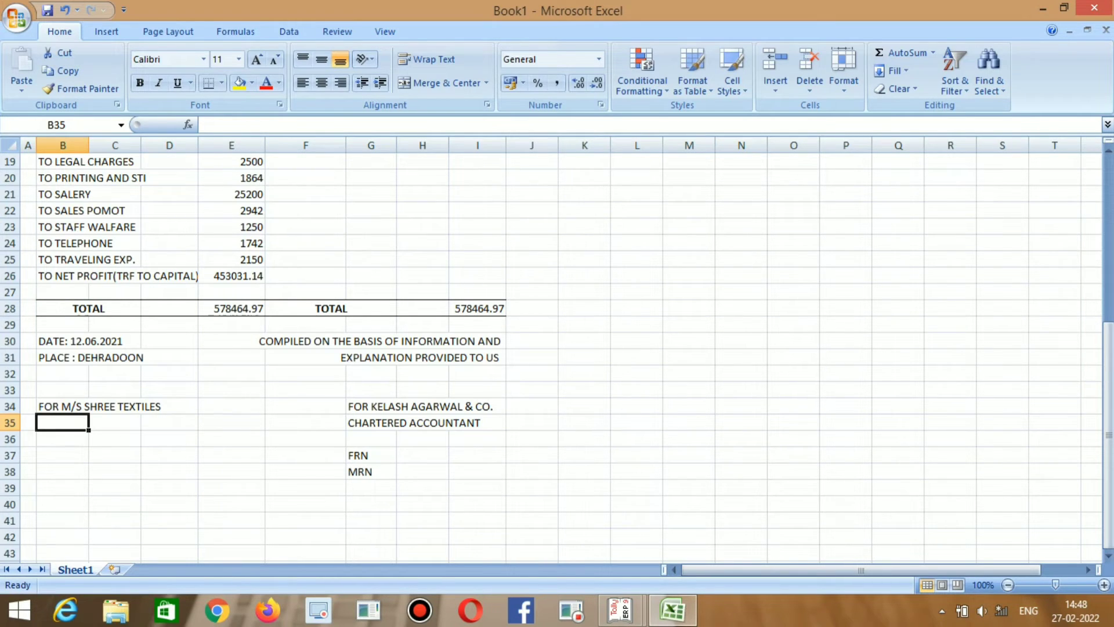
type("PROPRI")
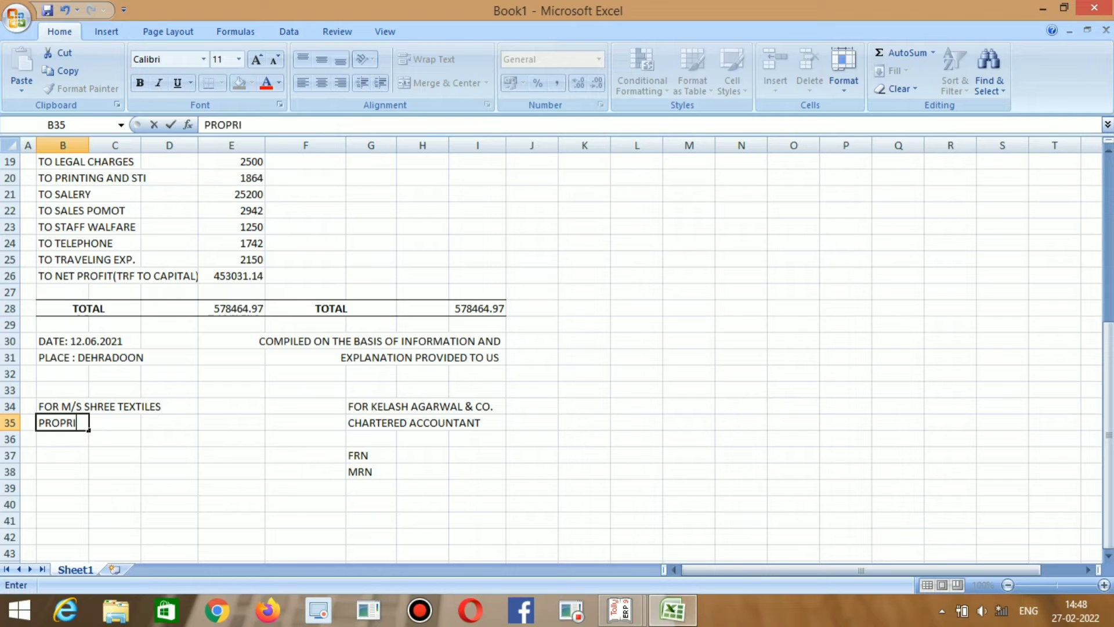
type("ETOR")
key("Return")
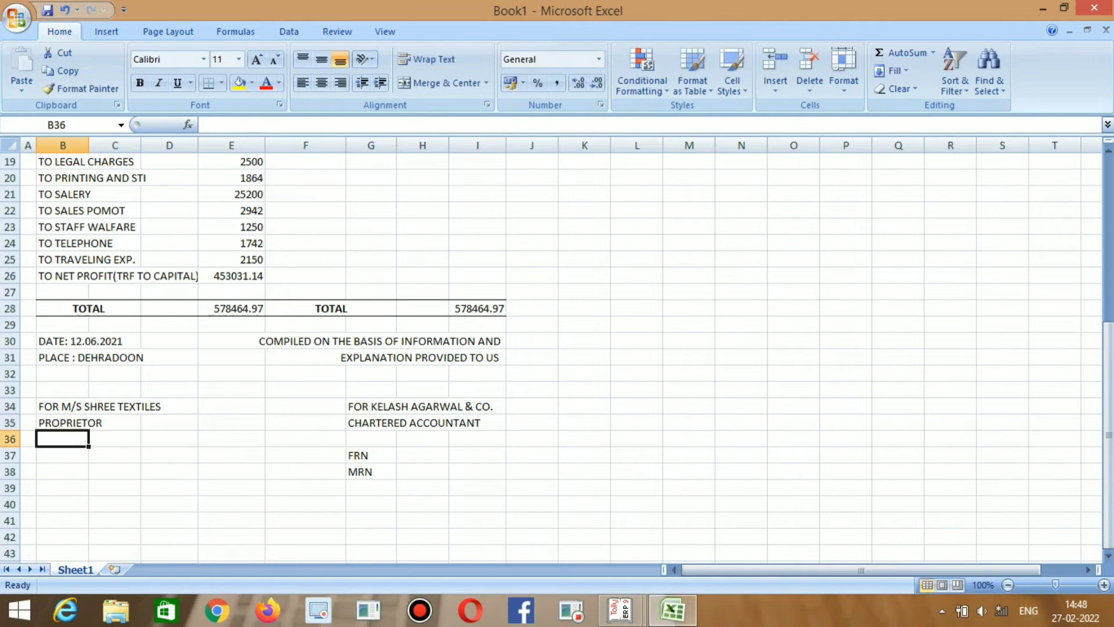
key("Down")
key("Down")
key("Down")
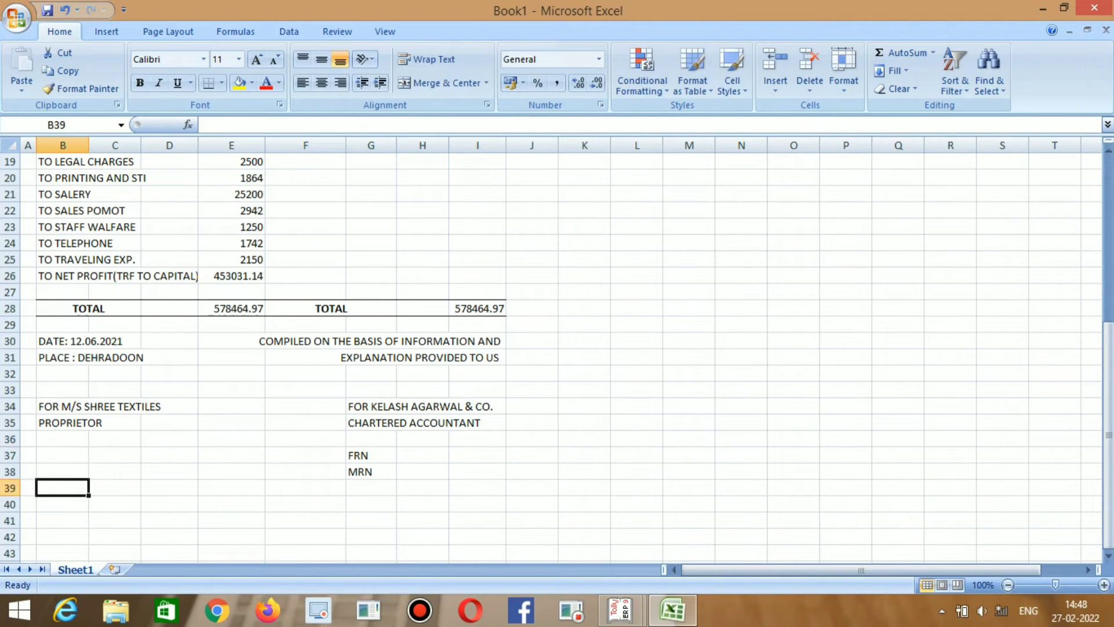
scroll(557, 348, "up", 4)
scroll(557, 348, "down", 6)
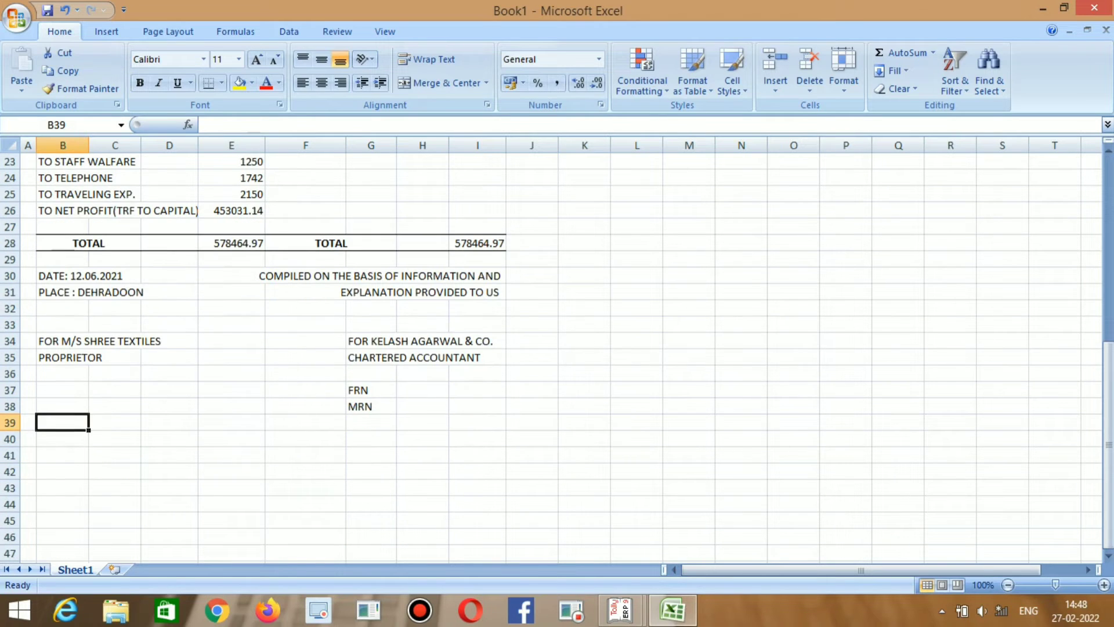
scroll(557, 348, "up", 7)
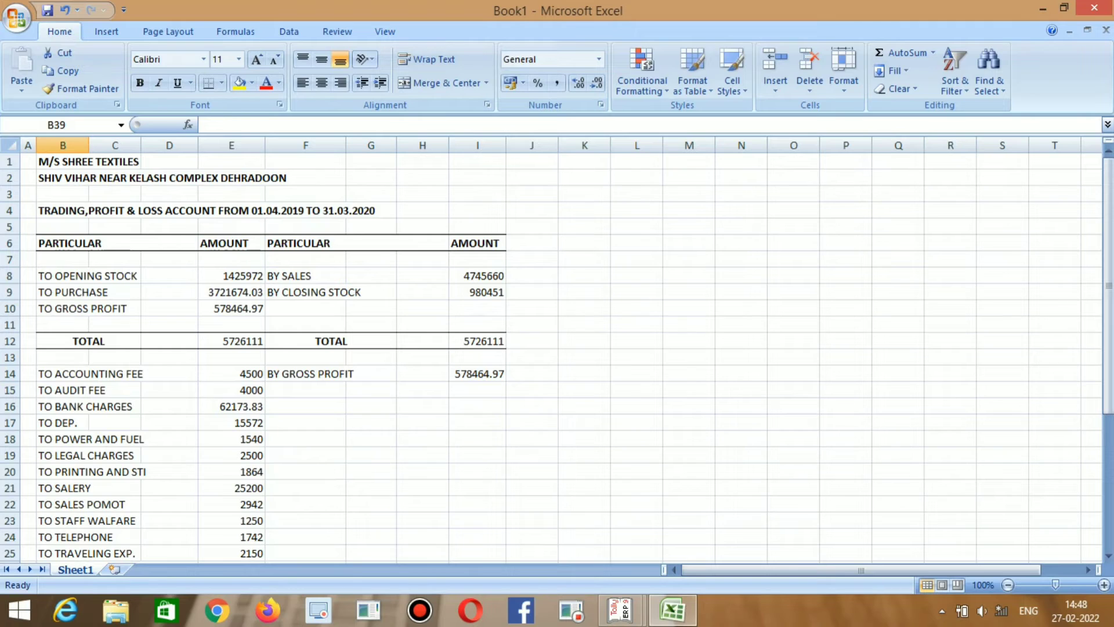
Copy the B1:I6 header block (firm name, address, title, column headings) and paste it at B40.
left_click(63, 161)
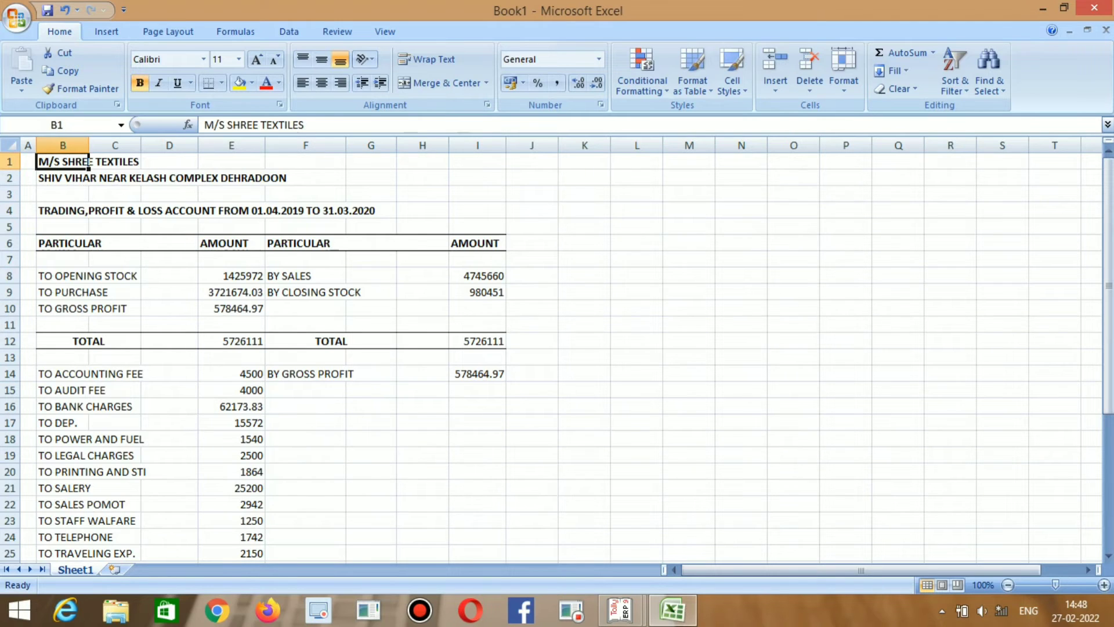
key("shift+Right")
key("shift+Right")
key("shift+Right")
key("shift+Right")
key("shift+Down")
key("shift+Down")
key("shift+Down")
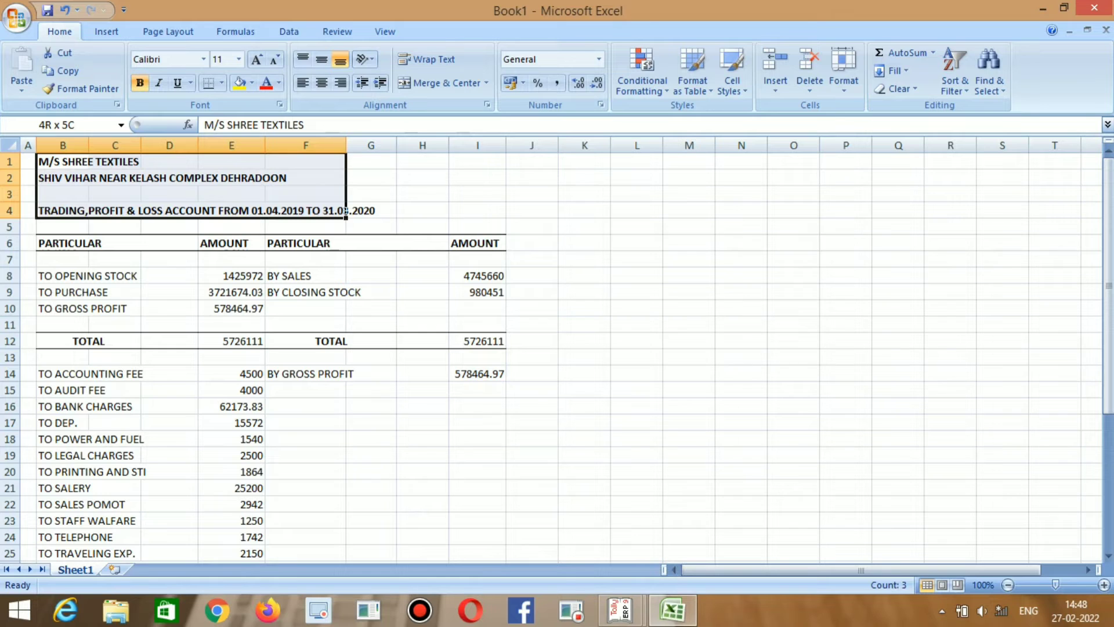
key("shift+Down")
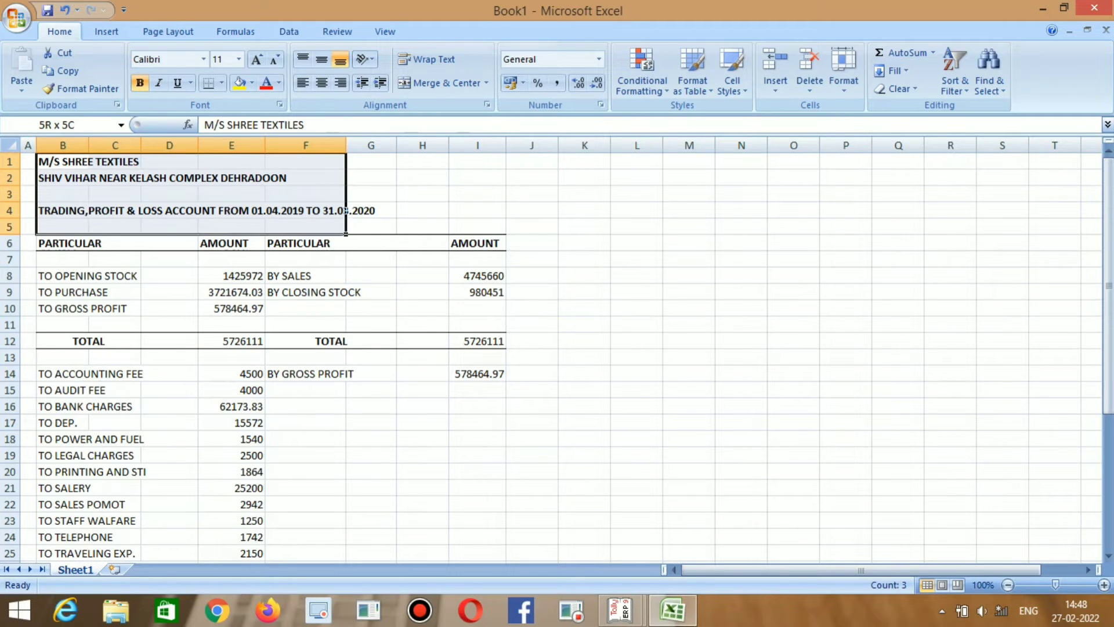
key("shift+Down")
key("shift+Right")
key("shift+Right")
key("shift+Right")
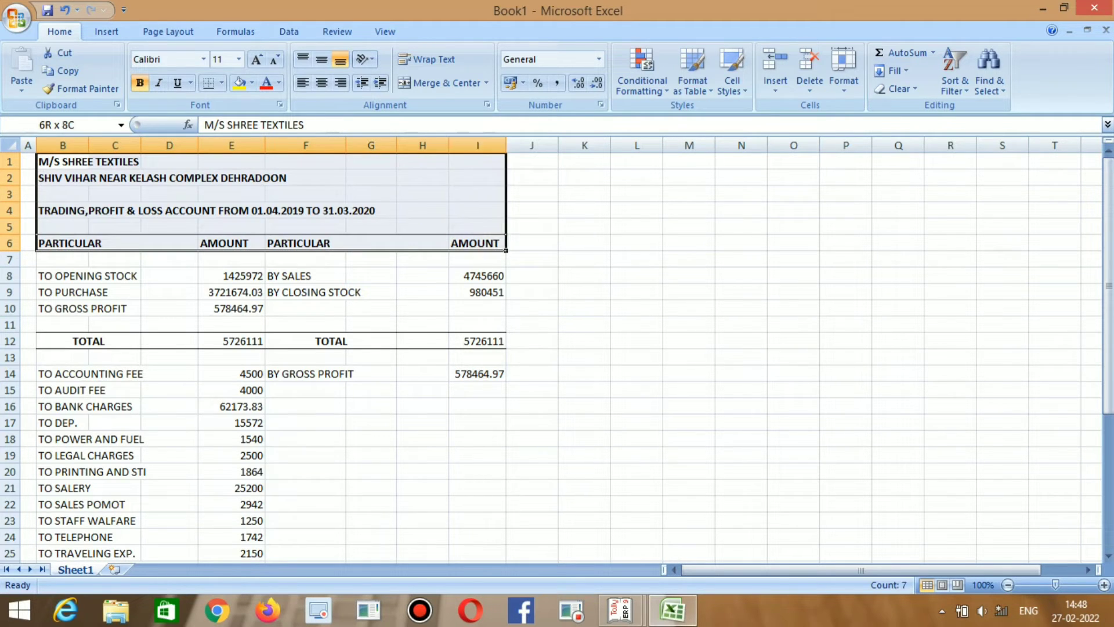
key("ctrl+c")
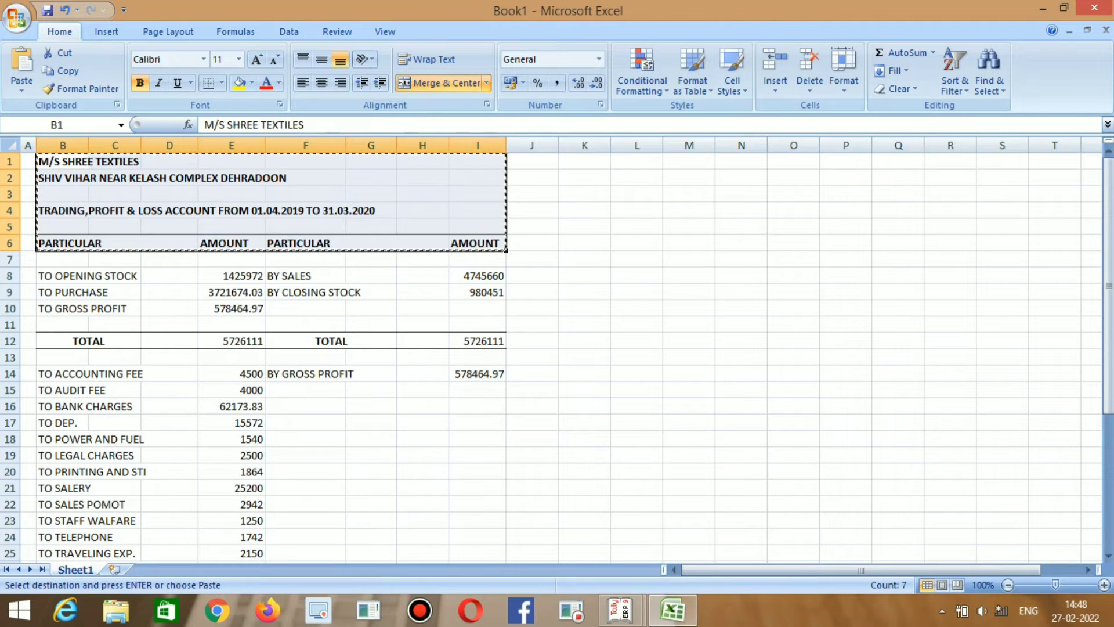
scroll(558, 349, "down", 8)
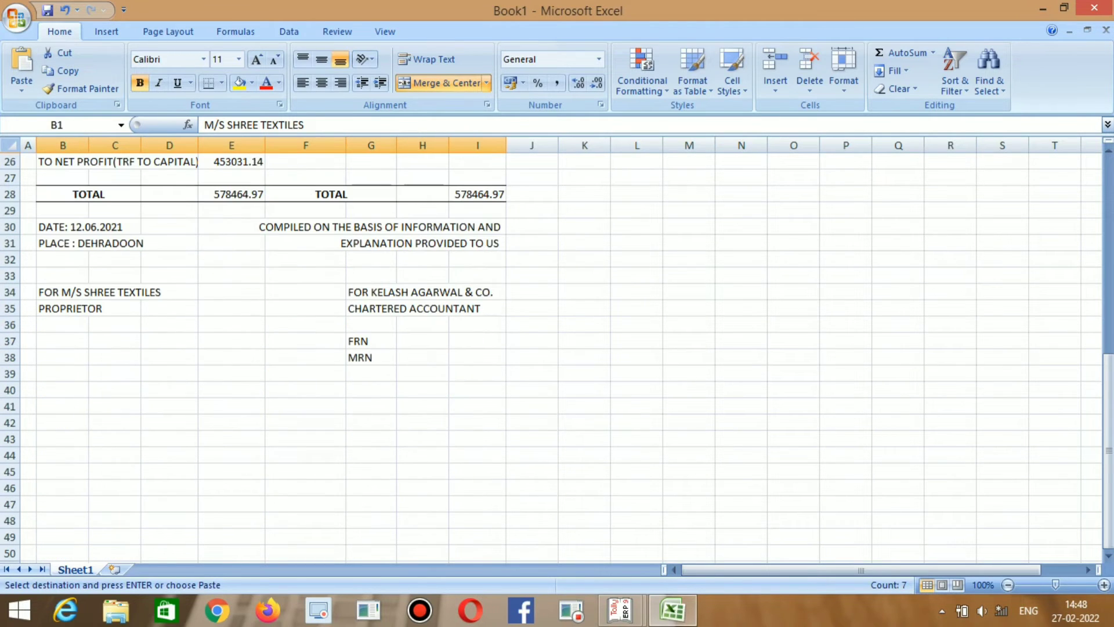
left_click(63, 390)
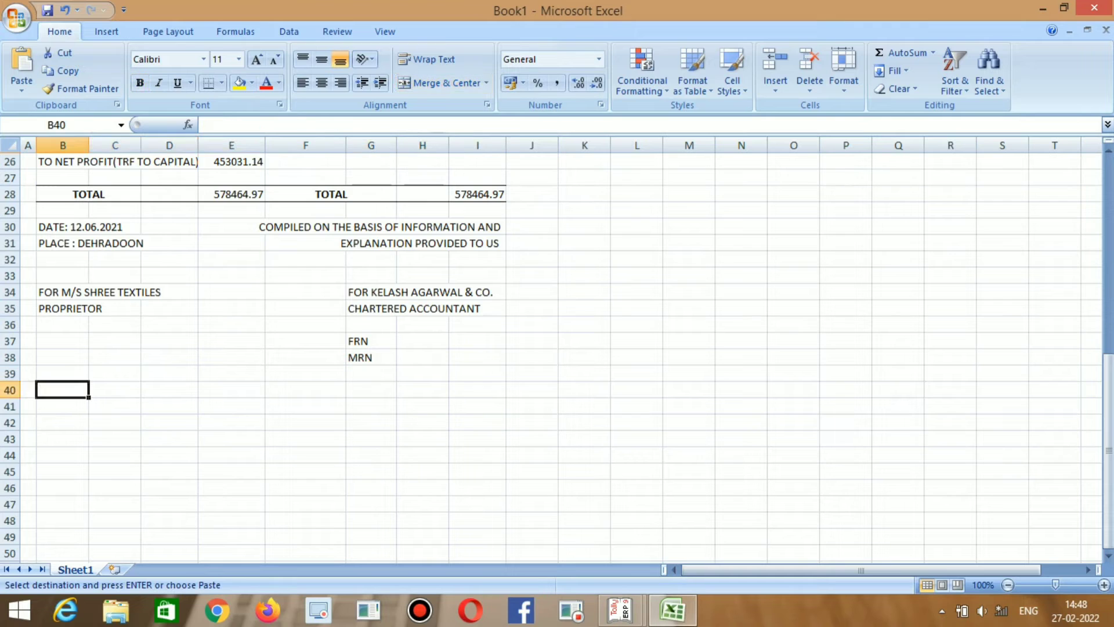
key("ctrl+v")
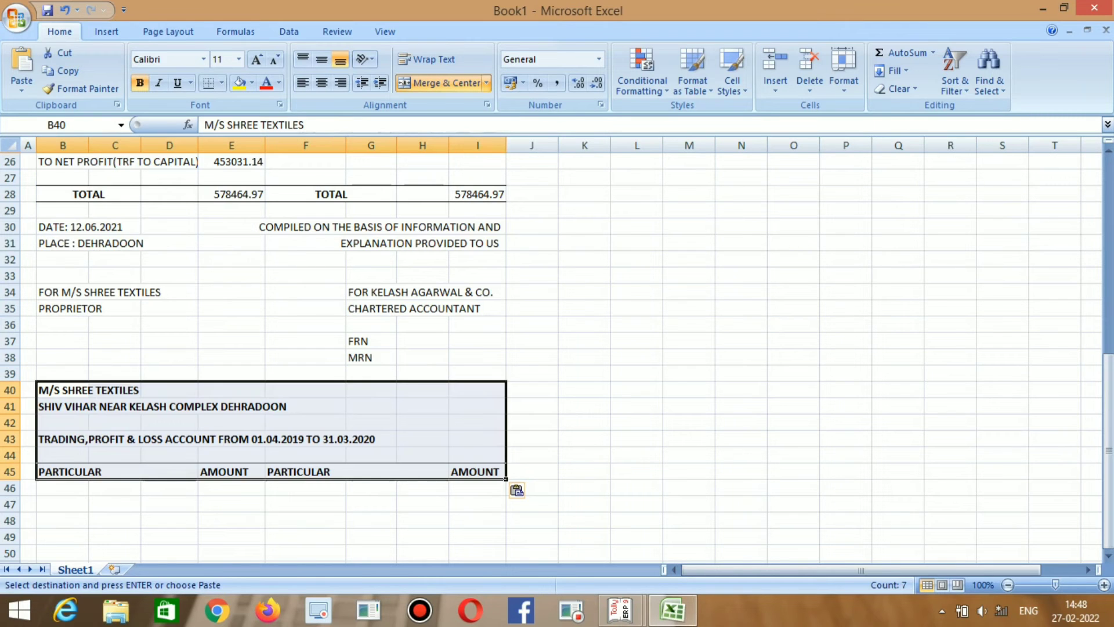
left_click(114, 341)
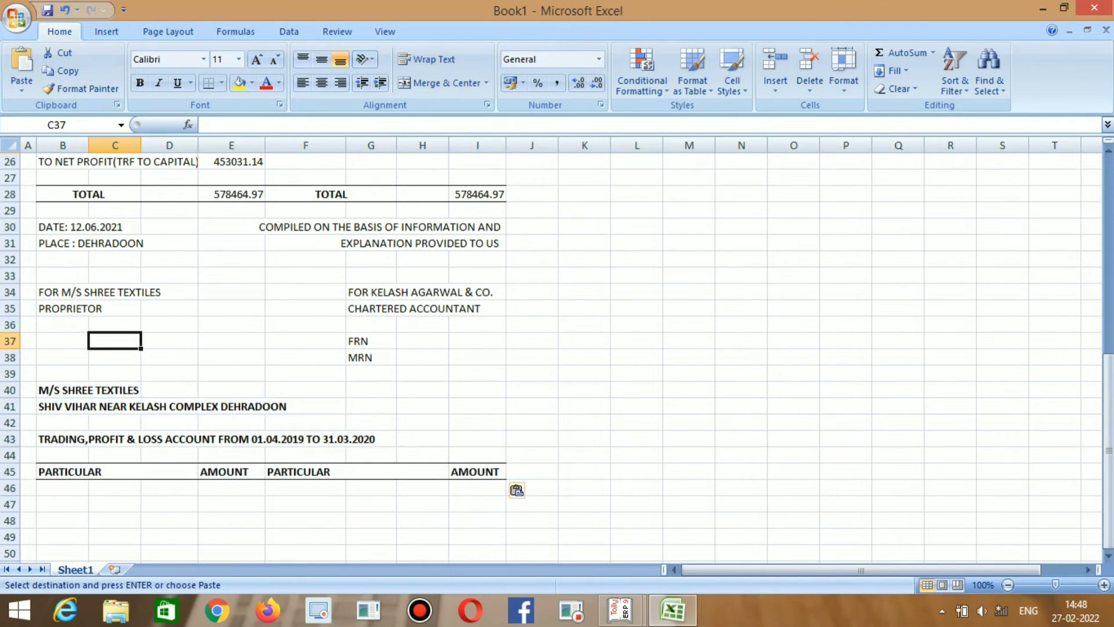
scroll(557, 348, "down", 1)
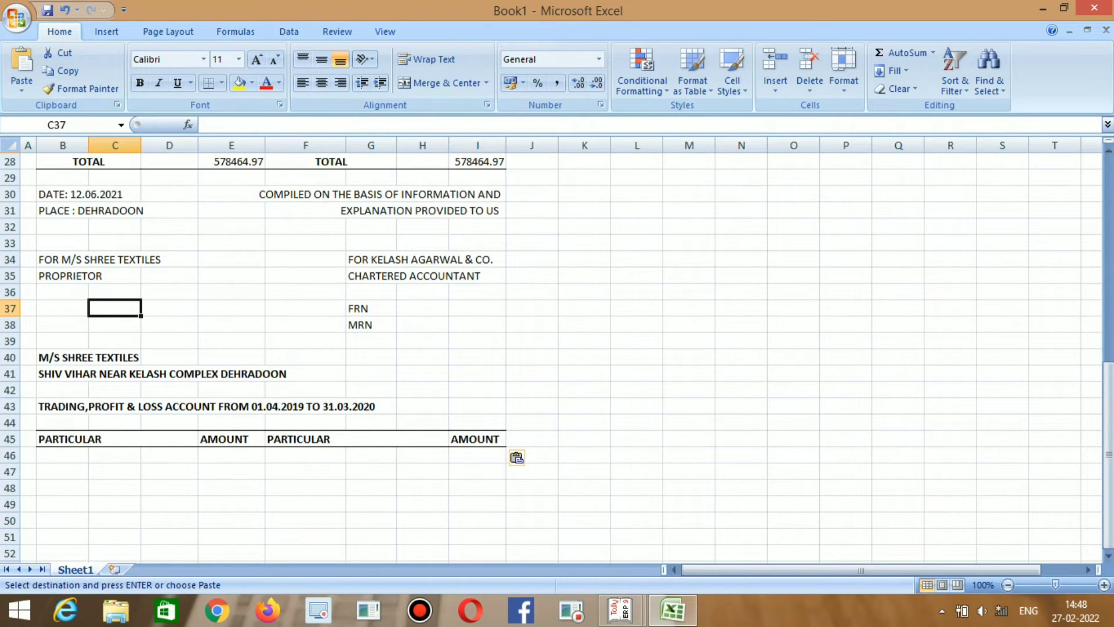
Rewrite the B43 title as BALANCE SHEET AS ON 31.03.2020, dropping the start date and TO.
left_click(62, 407)
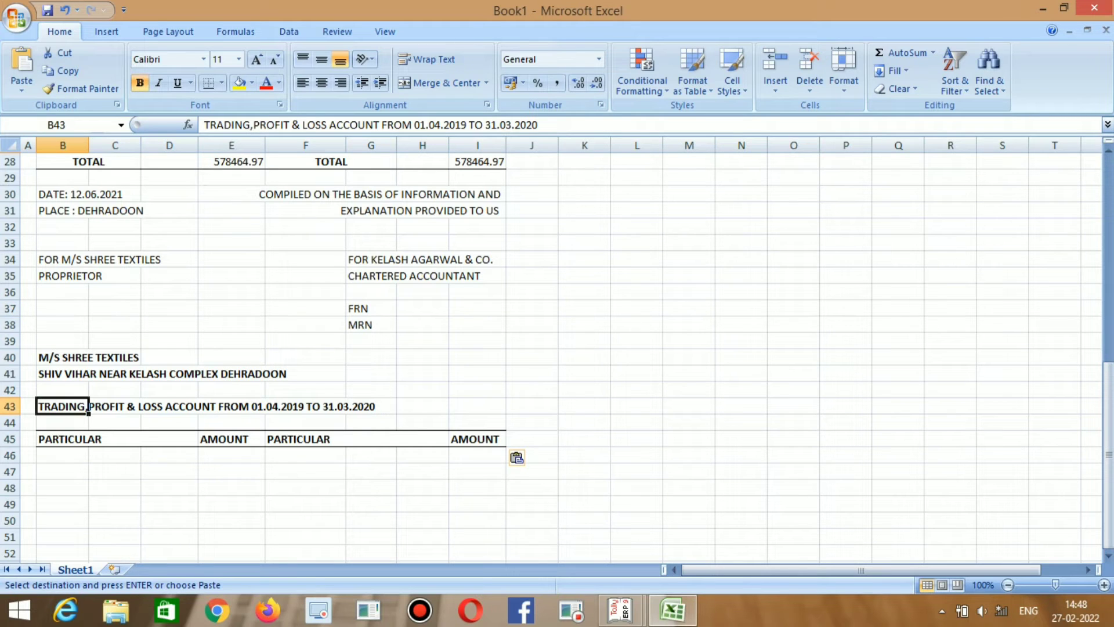
left_click(412, 125)
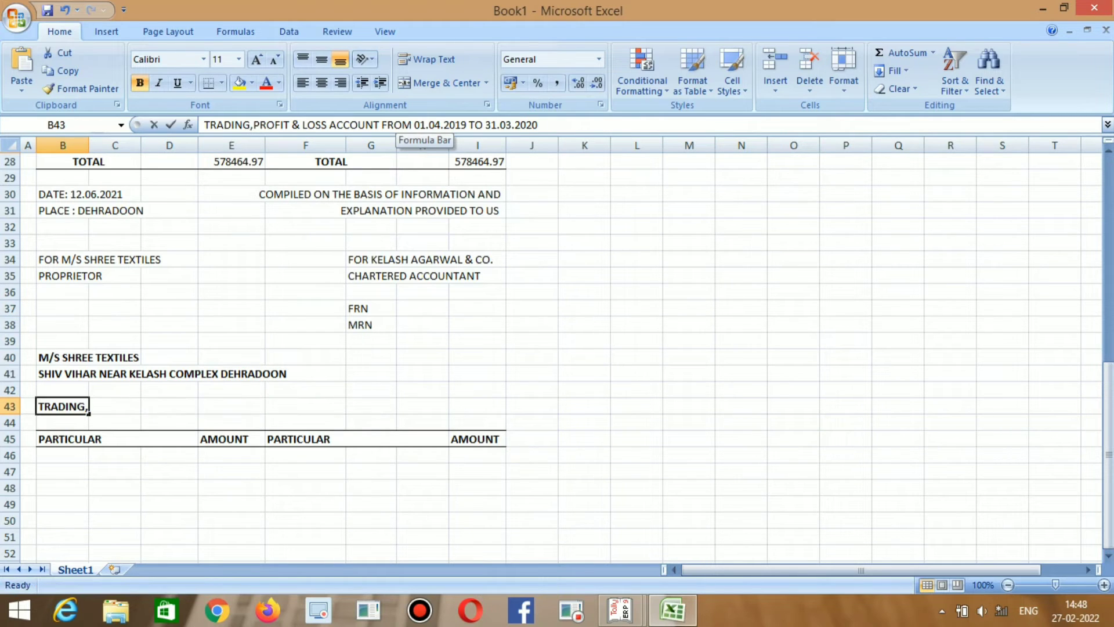
key("BackSpace")
key("BackSpace")
key("BackSpace")
key("BackSpace")
key("BackSpace")
key("BackSpace")
key("BackSpace")
key("BackSpace")
key("BackSpace")
key("BackSpace")
key("BackSpace")
key("BackSpace")
key("BackSpace")
key("BackSpace")
key("BackSpace")
key("BackSpace")
key("BackSpace")
key("BackSpace")
key("BackSpace")
key("BackSpace")
key("BackSpace")
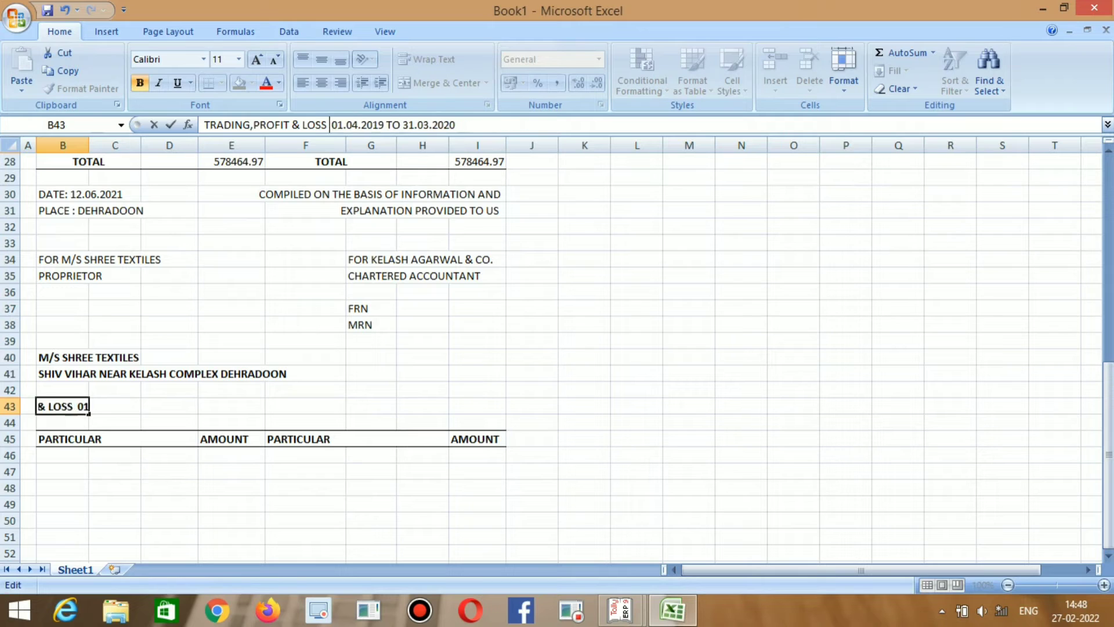
key("BackSpace")
key("BackSpace")
key("BackSpace")
key("BackSpace")
key("BackSpace")
key("BackSpace")
key("BackSpace")
key("BackSpace")
key("BackSpace")
key("BackSpace")
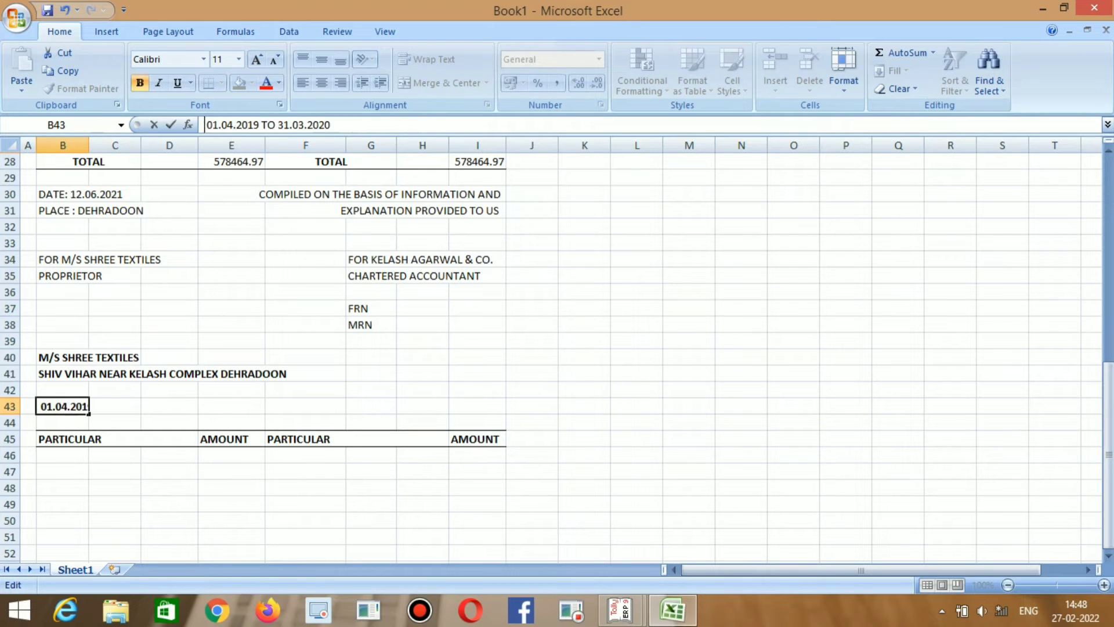
type("BAL ")
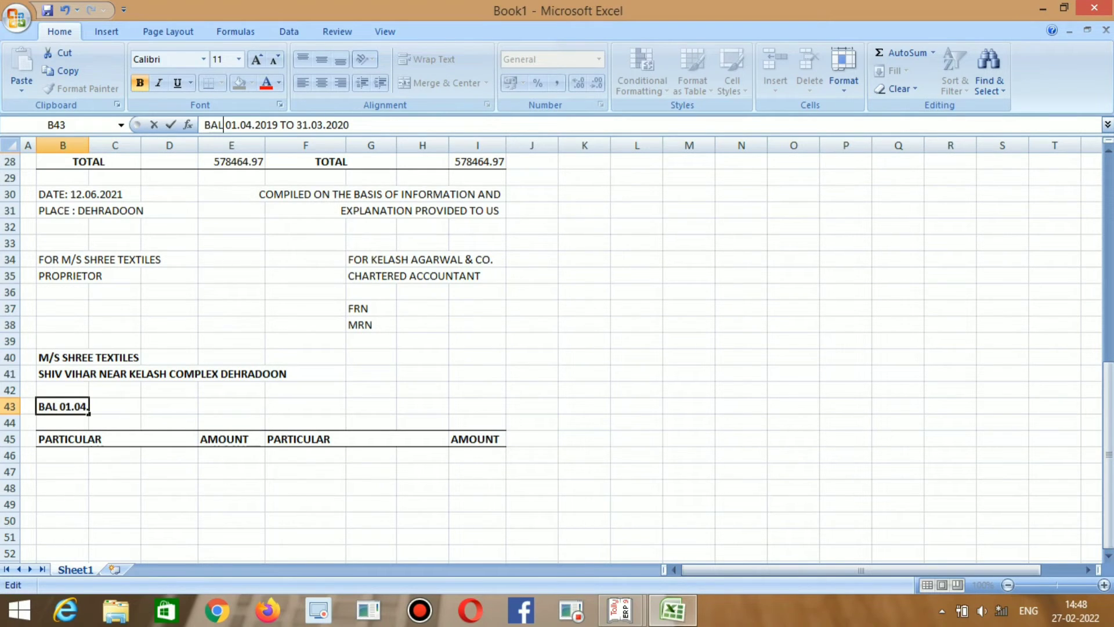
type("ANCE SH")
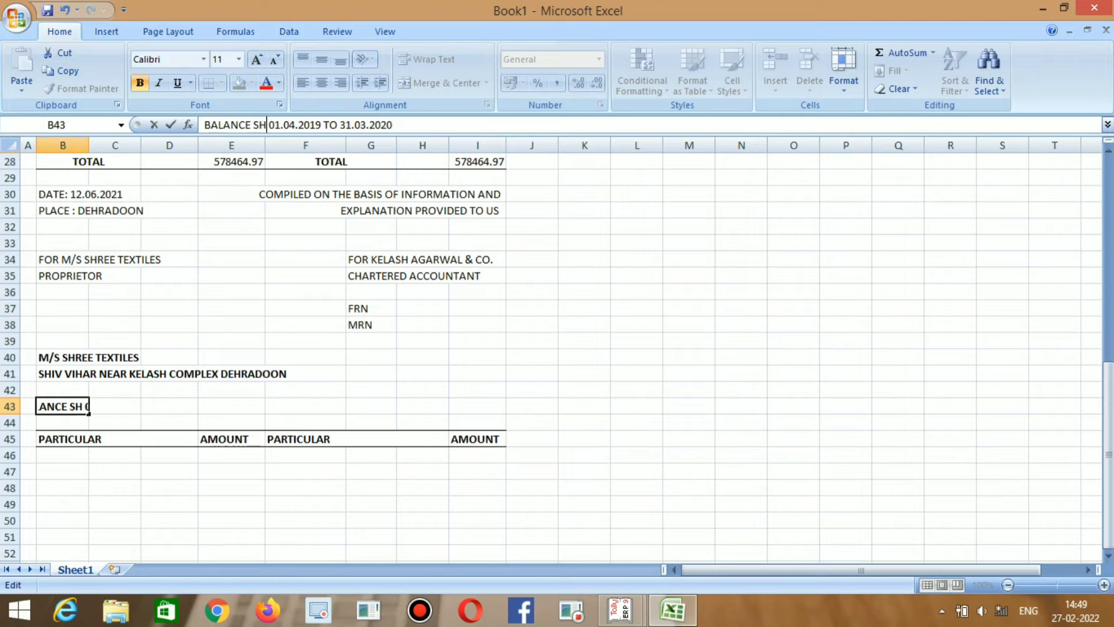
type("EET AS")
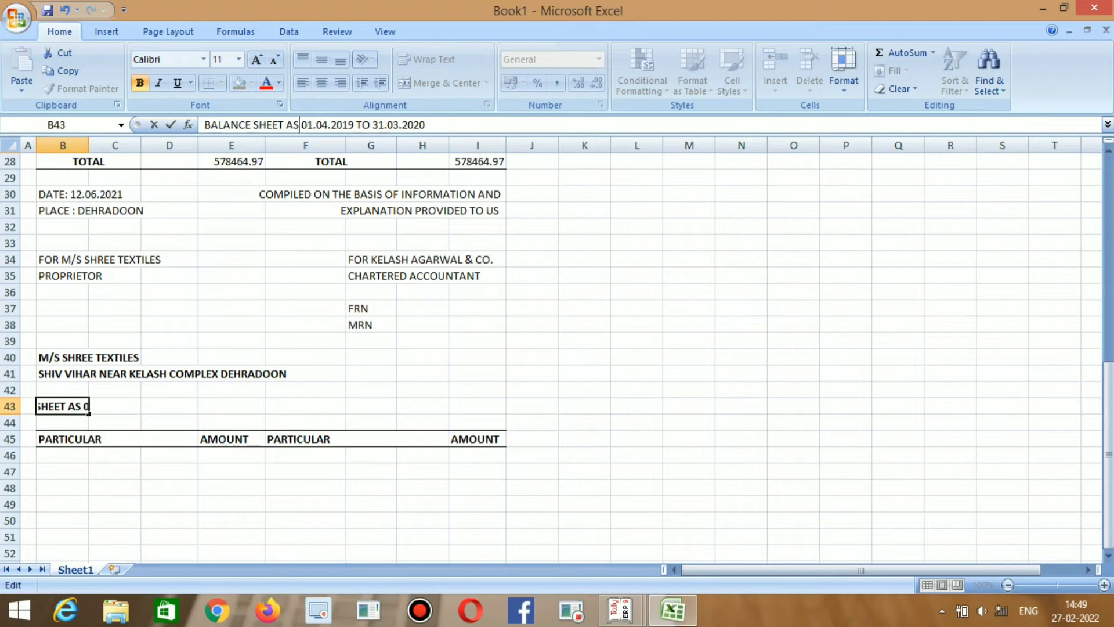
type(" ON")
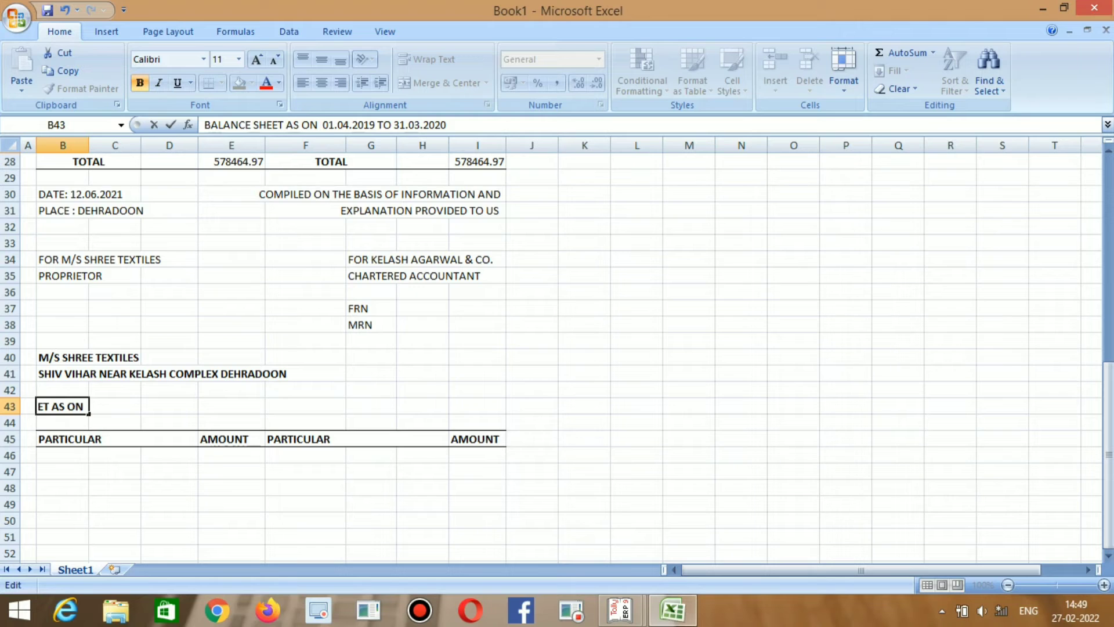
key("Right")
key("Right")
key("Right")
key("Right")
key("Right")
key("Right")
key("Right")
key("Right")
key("Right")
key("Right")
key("Right")
key("Right")
key("Right")
key("BackSpace")
key("BackSpace")
key("BackSpace")
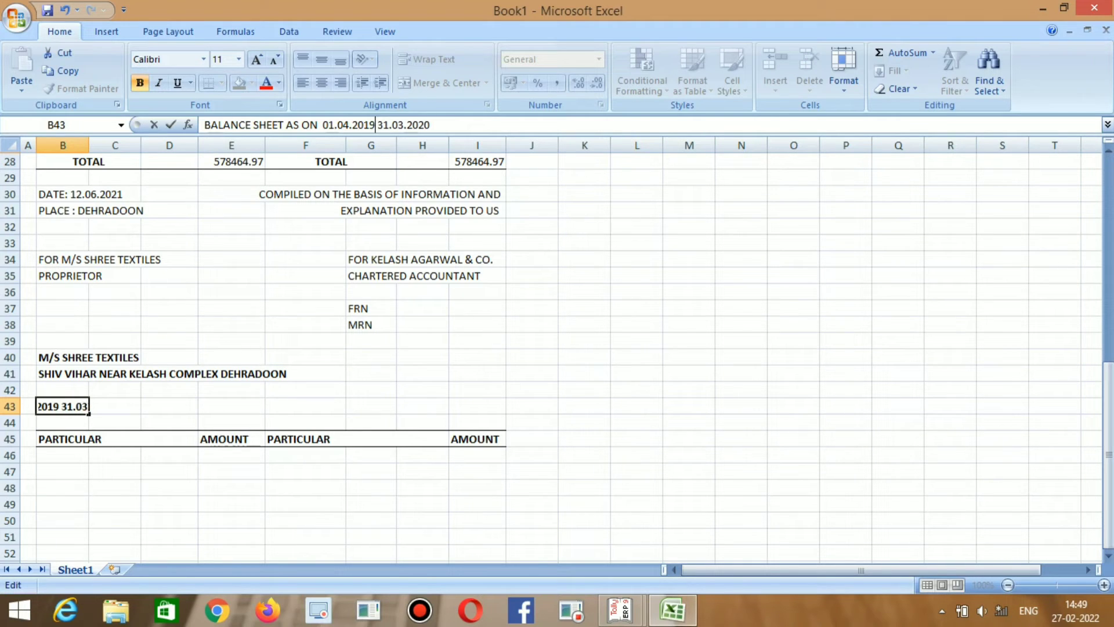
key("BackSpace")
key("BackSpace")
key("BackSpace")
key("BackSpace")
key("BackSpace")
key("BackSpace")
key("BackSpace")
key("BackSpace")
key("BackSpace")
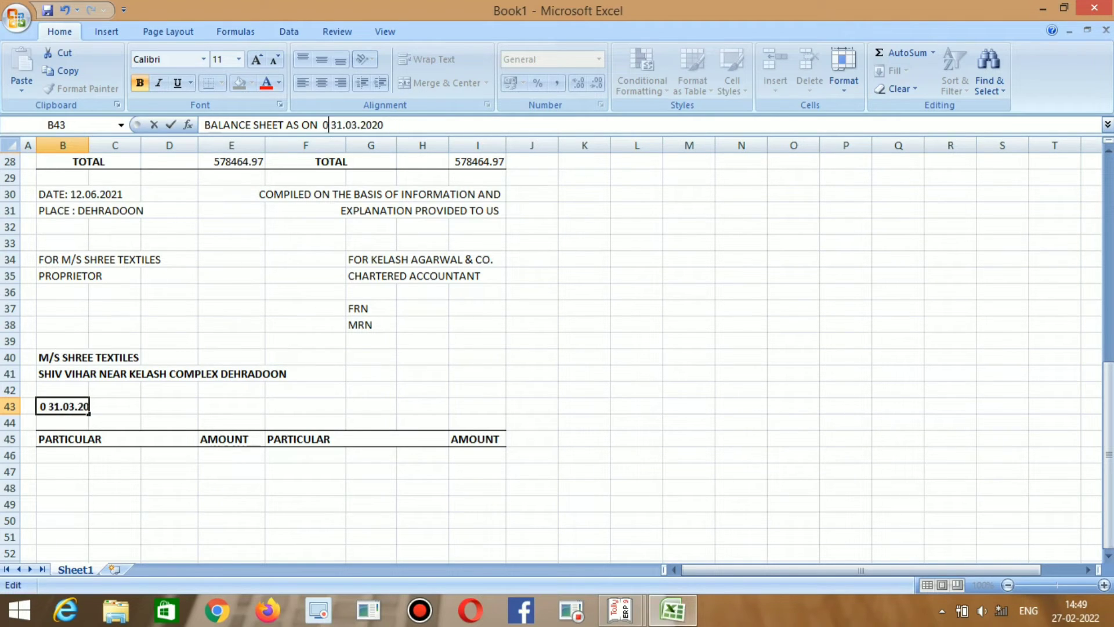
key("BackSpace")
key("BackSpace")
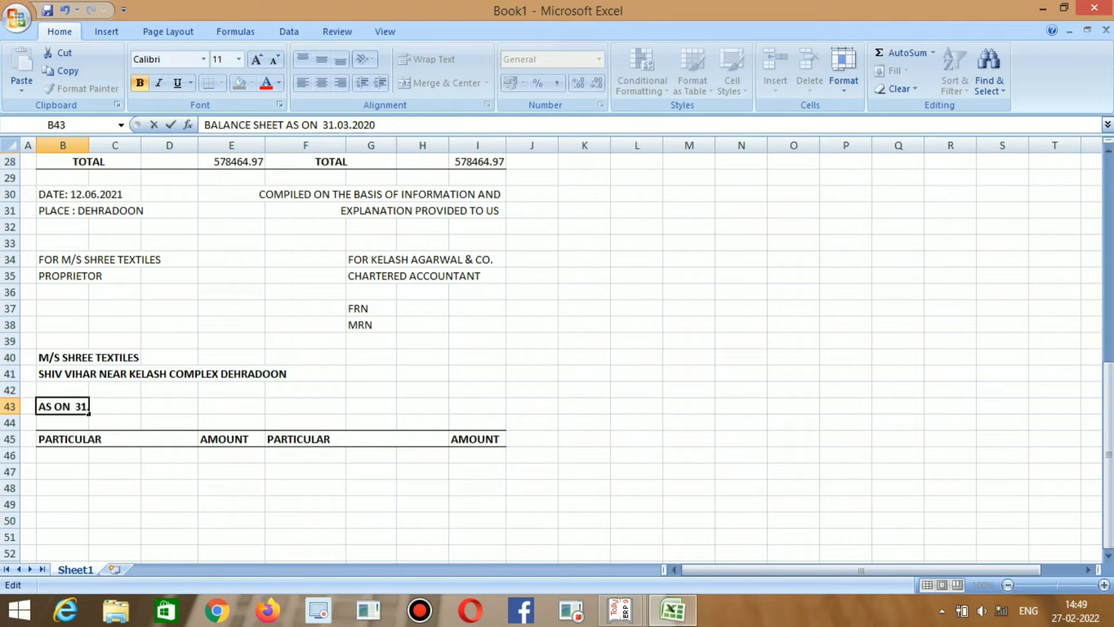
key("Return")
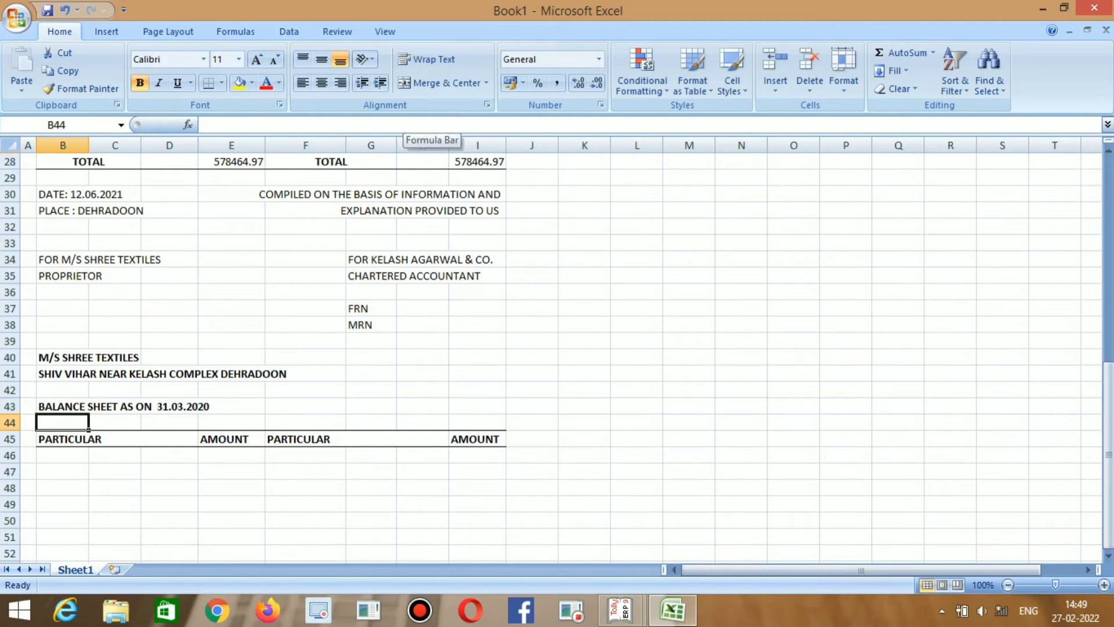
Replace the left PARTICULAR heading in B45 with LAIBILITIES.
key("Down")
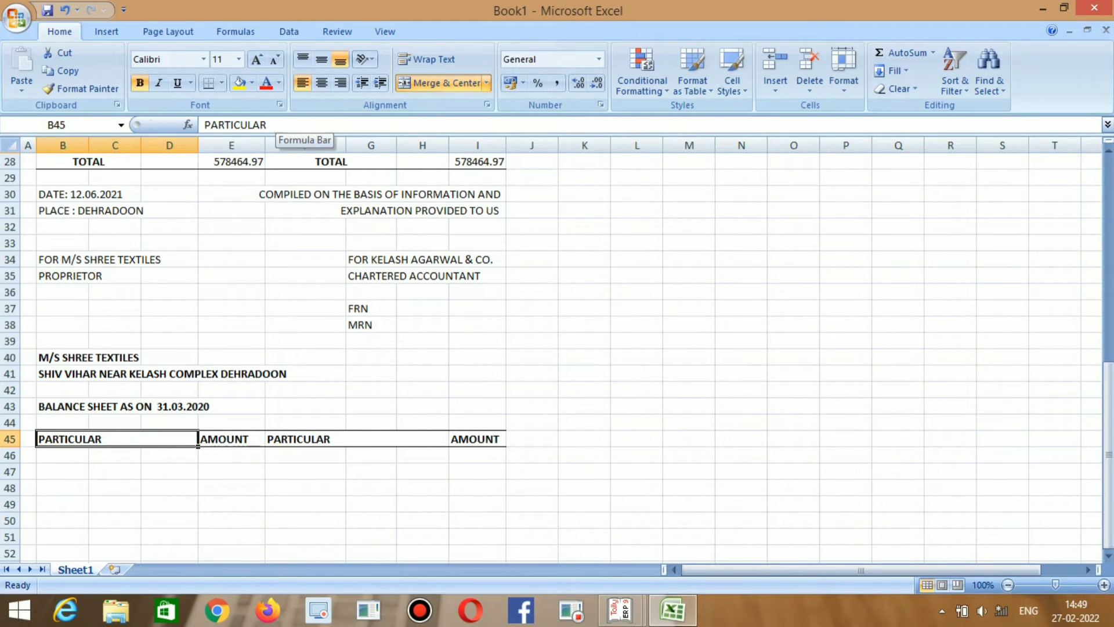
key("F2")
key("BackSpace")
key("BackSpace")
key("BackSpace")
key("BackSpace")
key("BackSpace")
key("BackSpace")
key("BackSpace")
key("BackSpace")
key("BackSpace")
key("BackSpace")
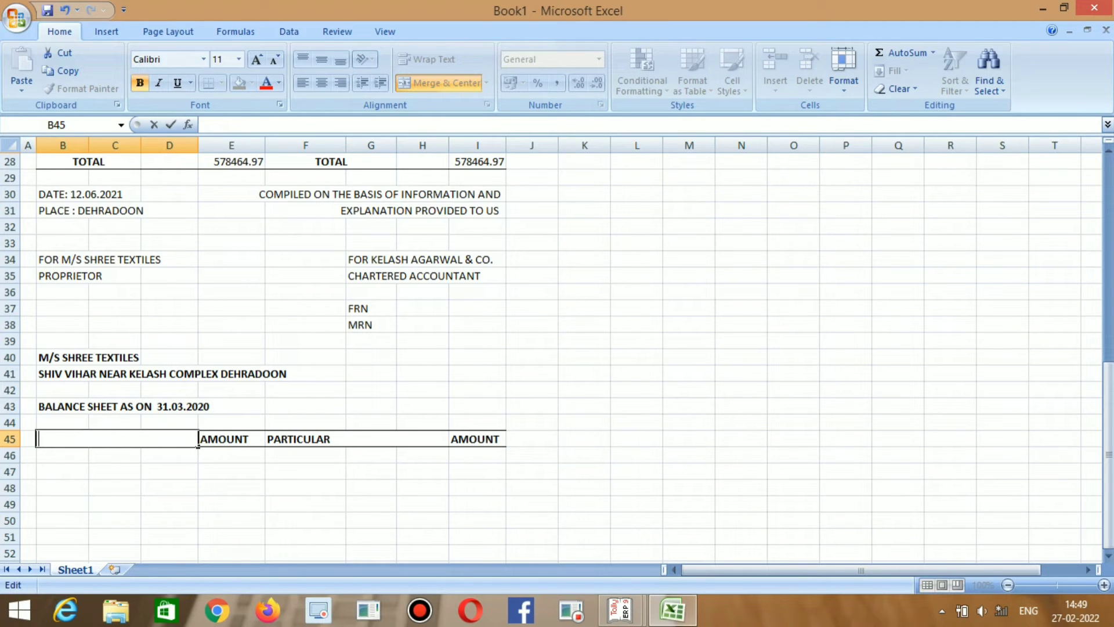
type("LA")
type("B")
type("ILITIES")
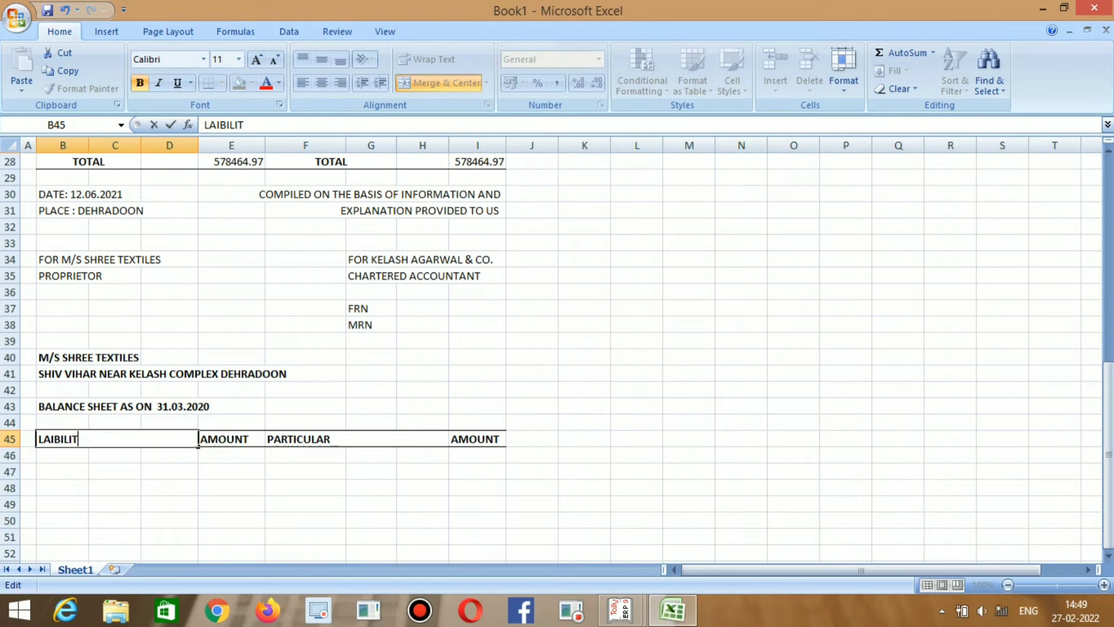
key("Tab")
key("Tab")
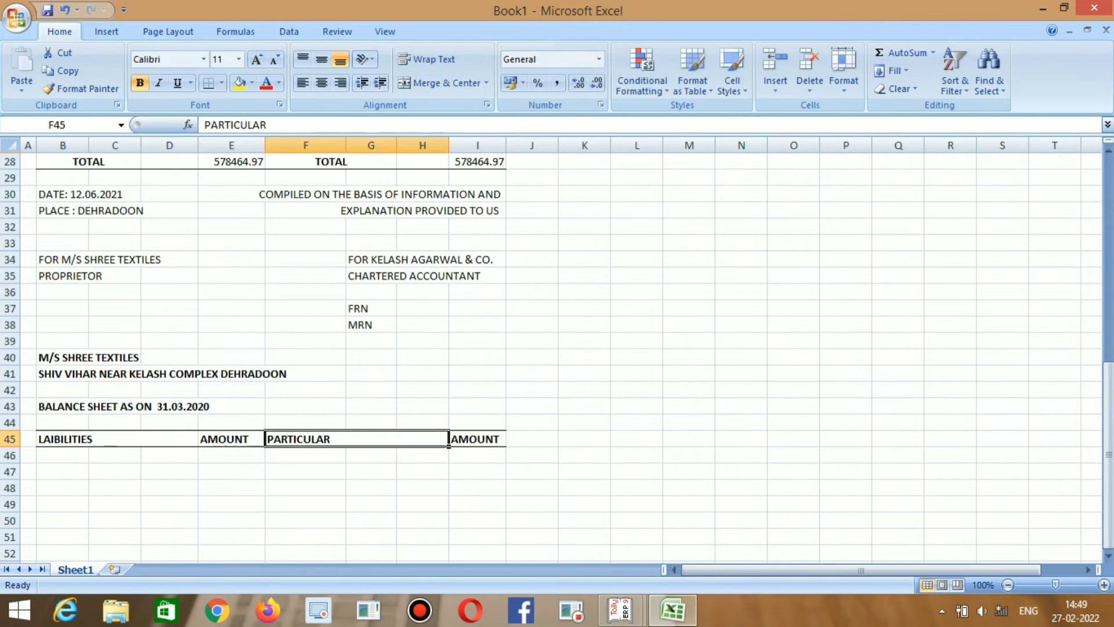
Replace the right-hand PARTICULAR heading in F45 with ASSETS.
key("F2")
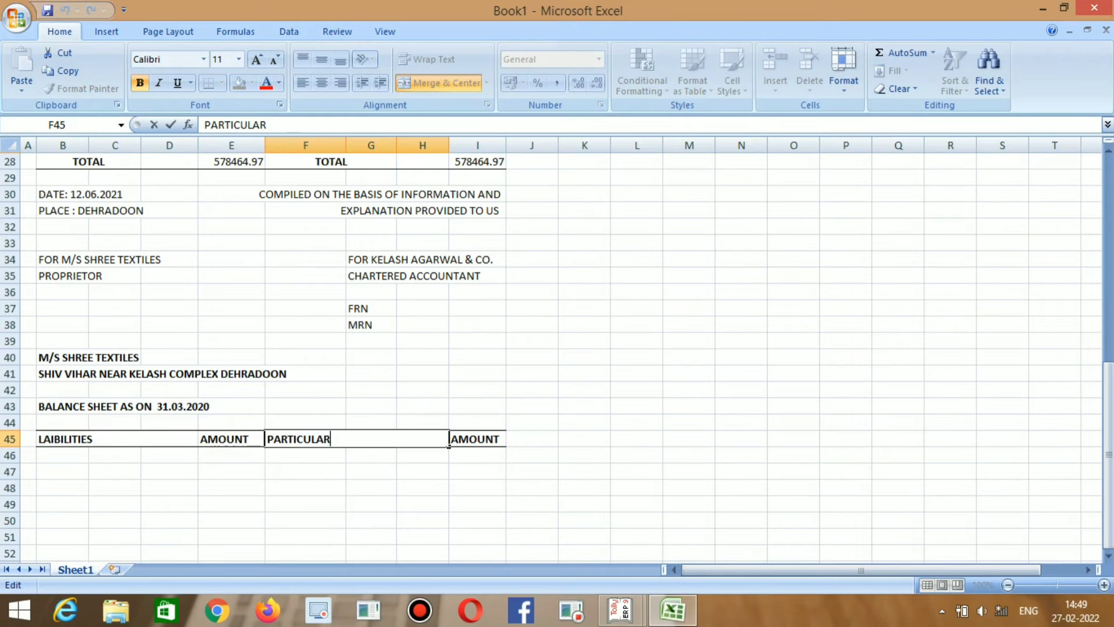
key("BackSpace")
key("BackSpace")
key("BackSpace")
key("BackSpace")
key("BackSpace")
key("BackSpace")
key("BackSpace")
key("BackSpace")
key("BackSpace")
key("BackSpace")
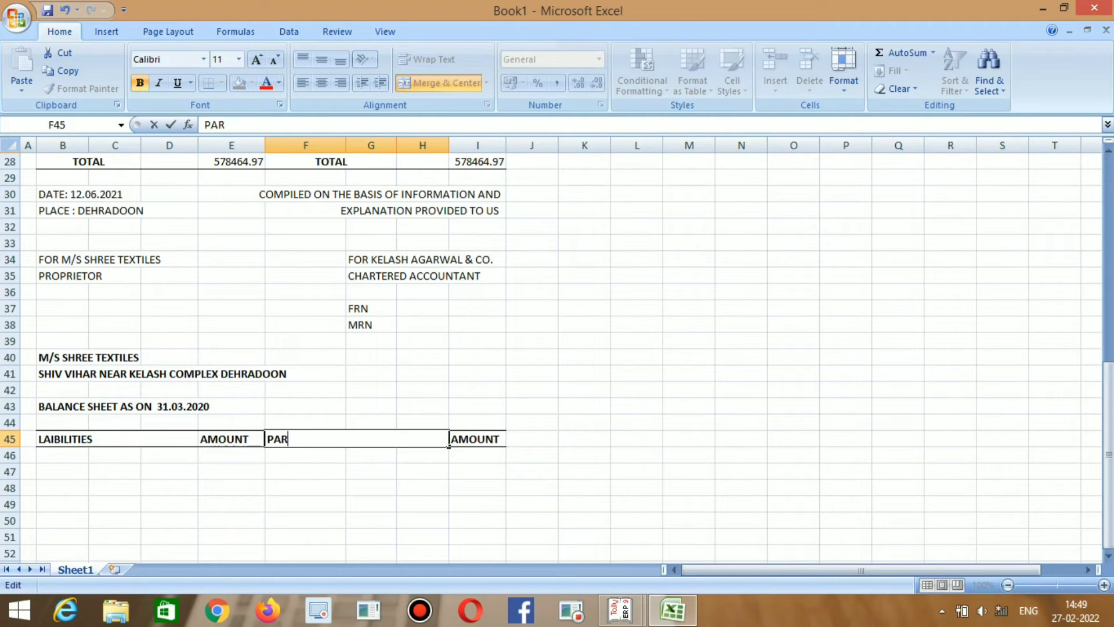
type("ASSETS")
key("Return")
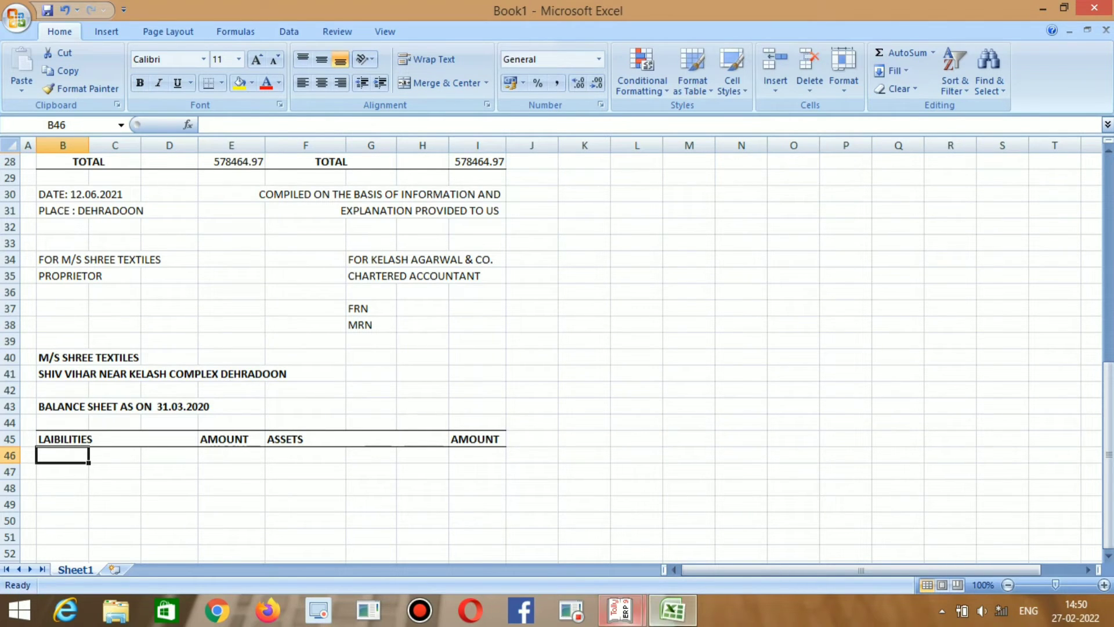
Bring up the Tally.ERP 9 balance sheet for reference, then return to Excel.
left_click(621, 610)
left_click(534, 529)
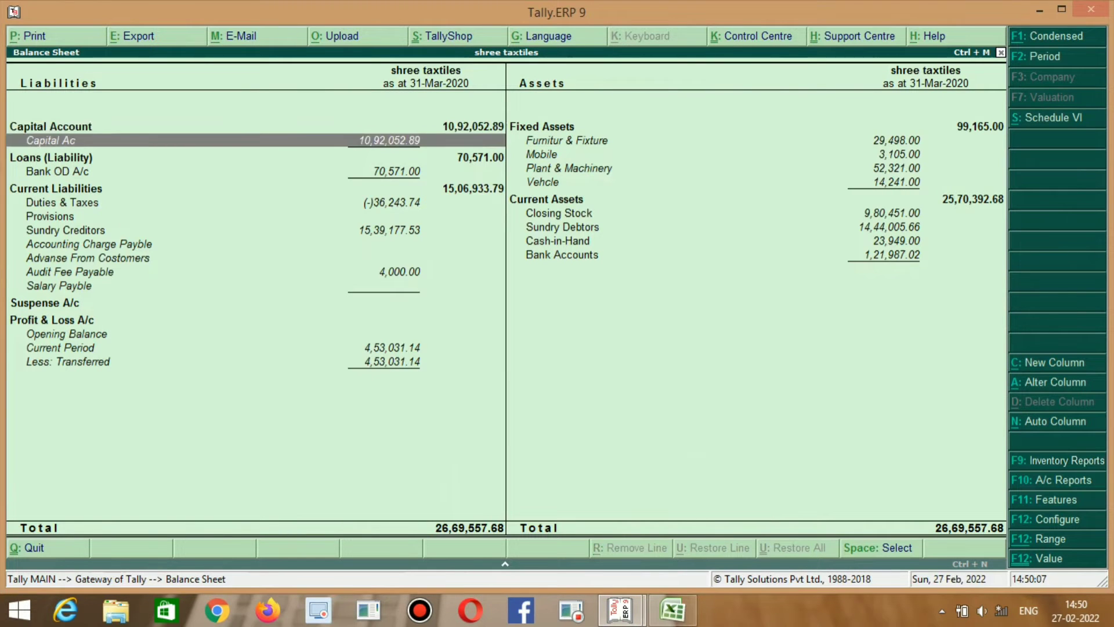
key("alt+Tab")
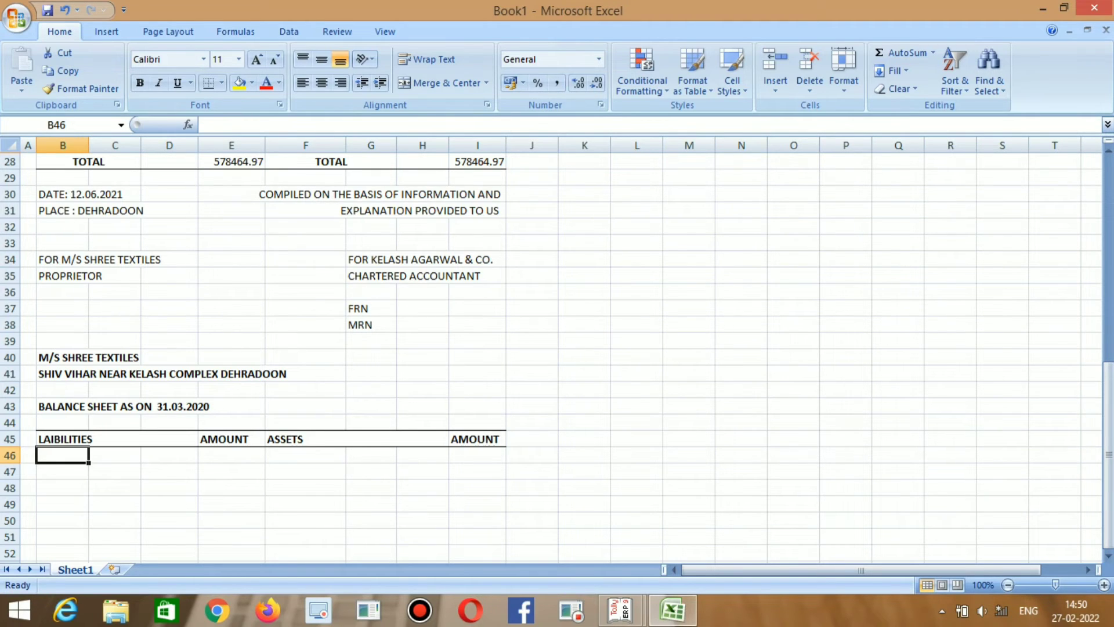
Enter CAPITAL ACCOUNT in B47 under the liabilities heading.
key("Down")
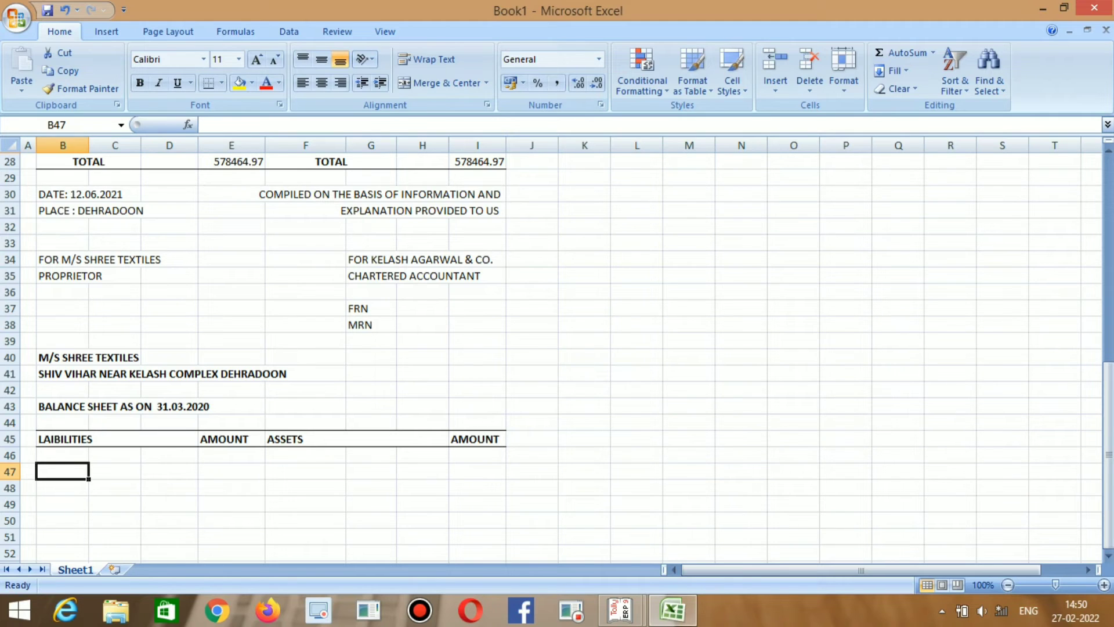
scroll(557, 349, "up", 1)
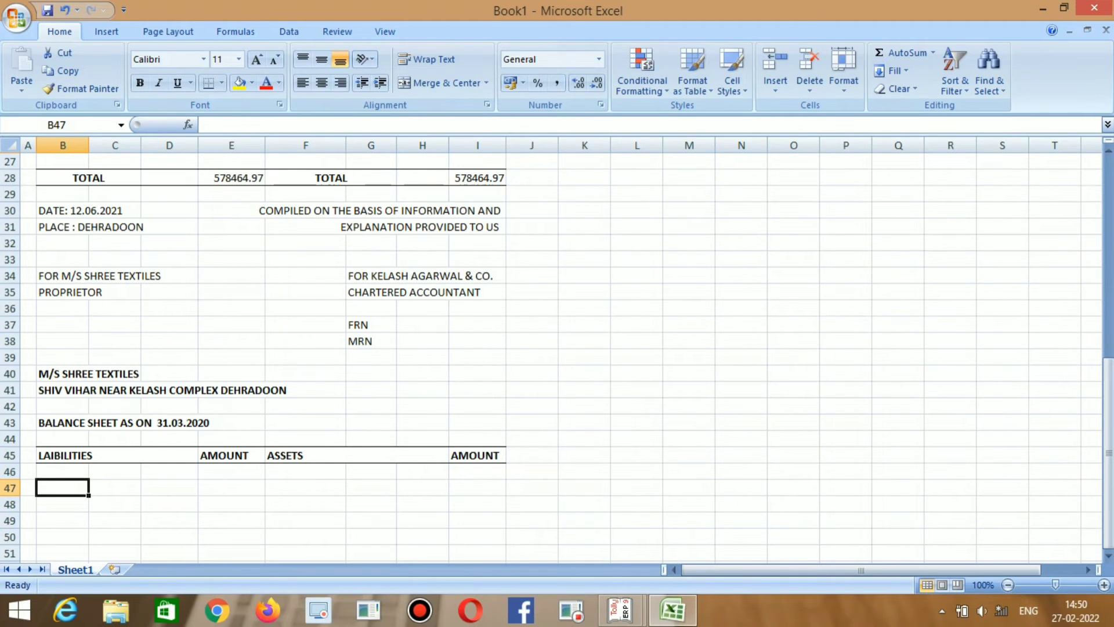
type("CAPIT")
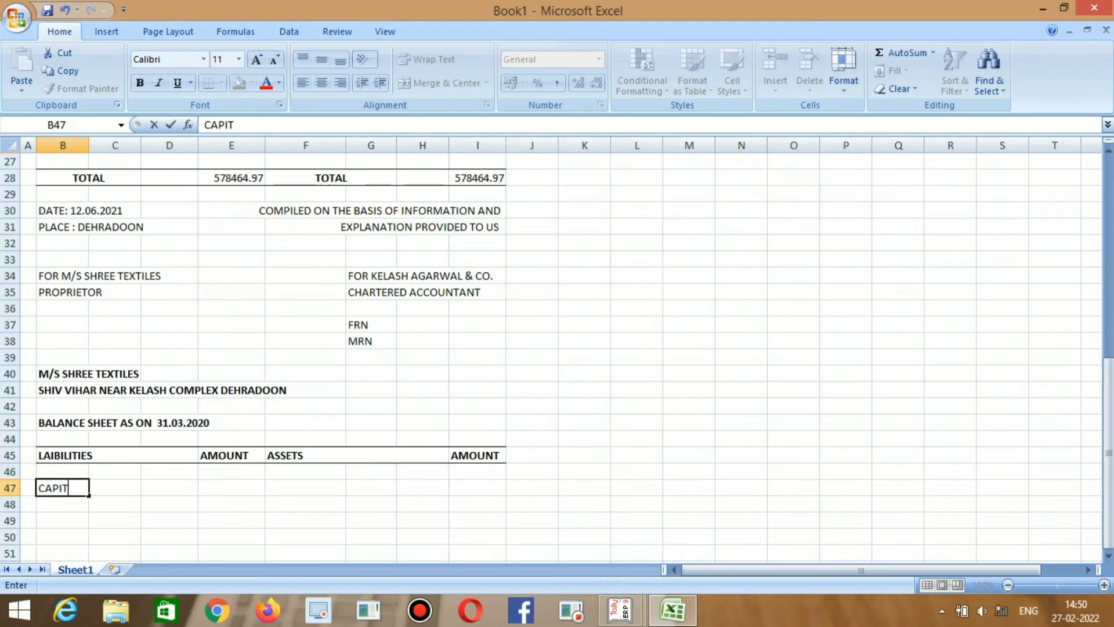
type("AL ACCOUNT")
key("Return")
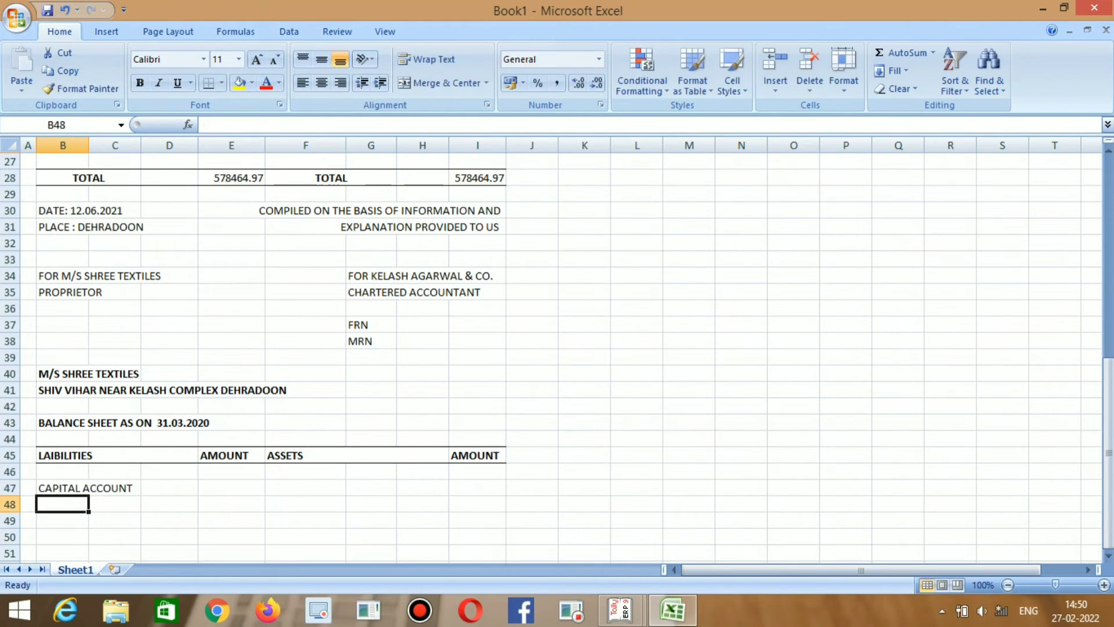
Make the CAPITAL ACCOUNT heading across B47:C47 underlined and bold.
left_click(85, 488)
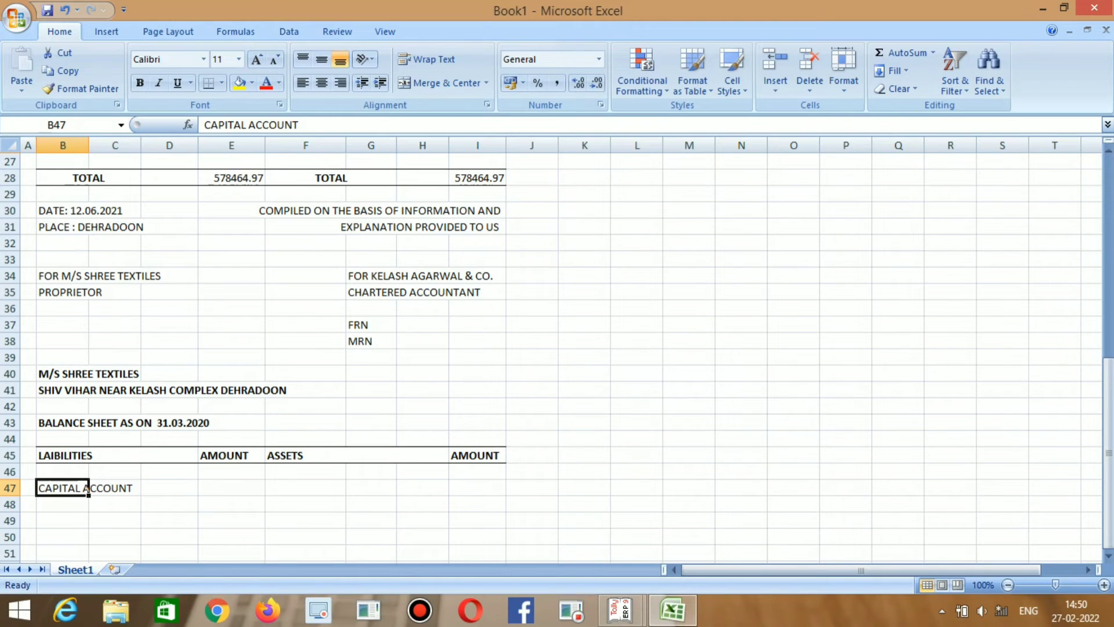
left_click_drag(86, 488, 119, 488)
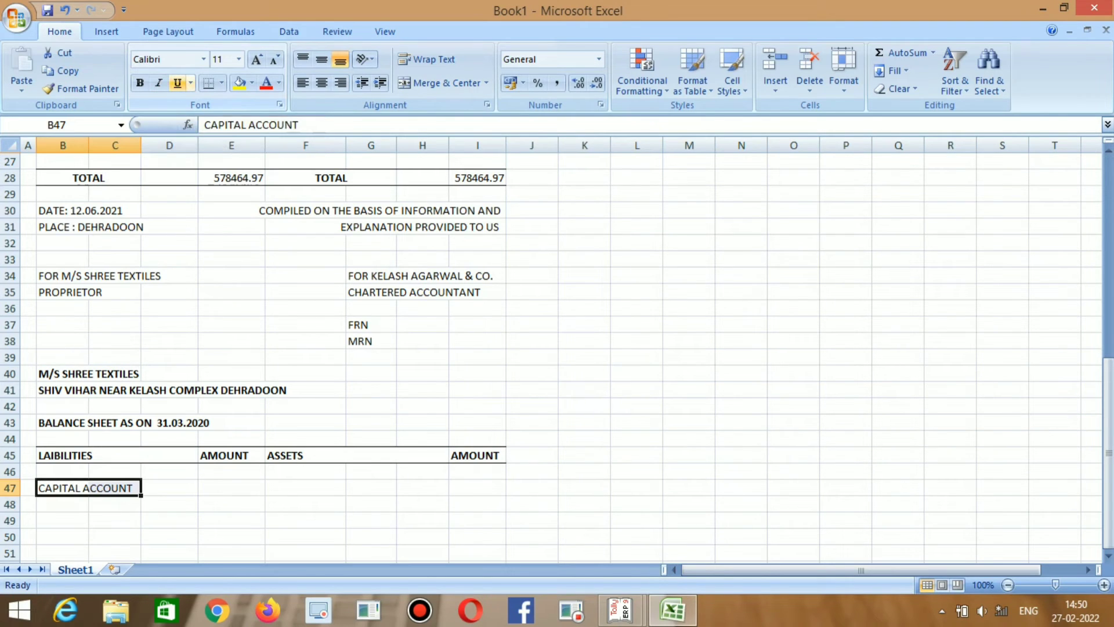
left_click(178, 82)
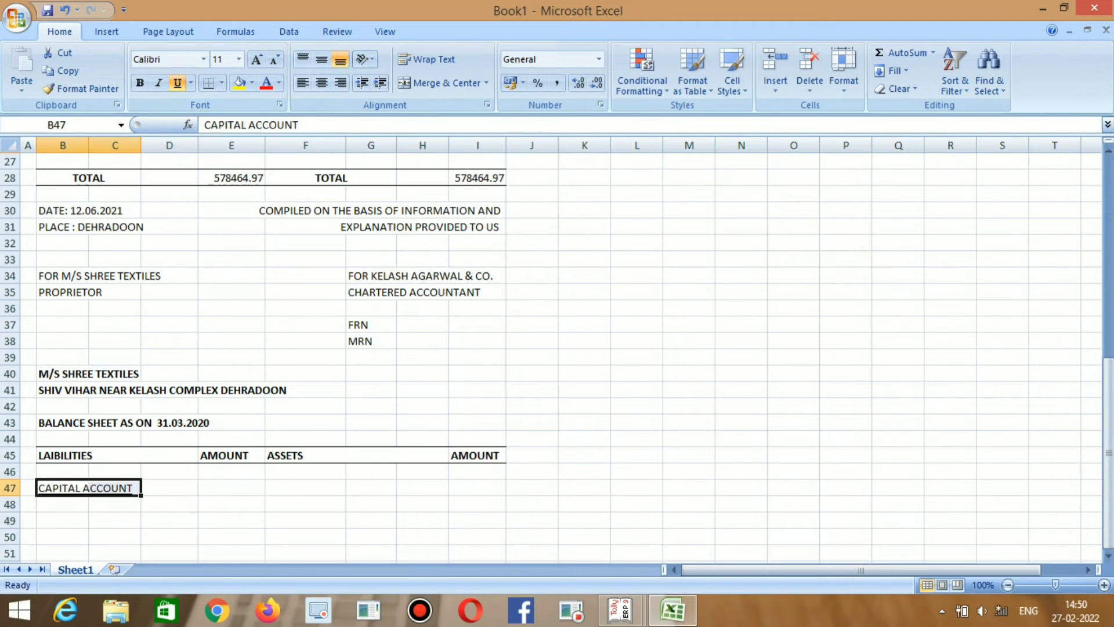
left_click(169, 504)
left_click(115, 505)
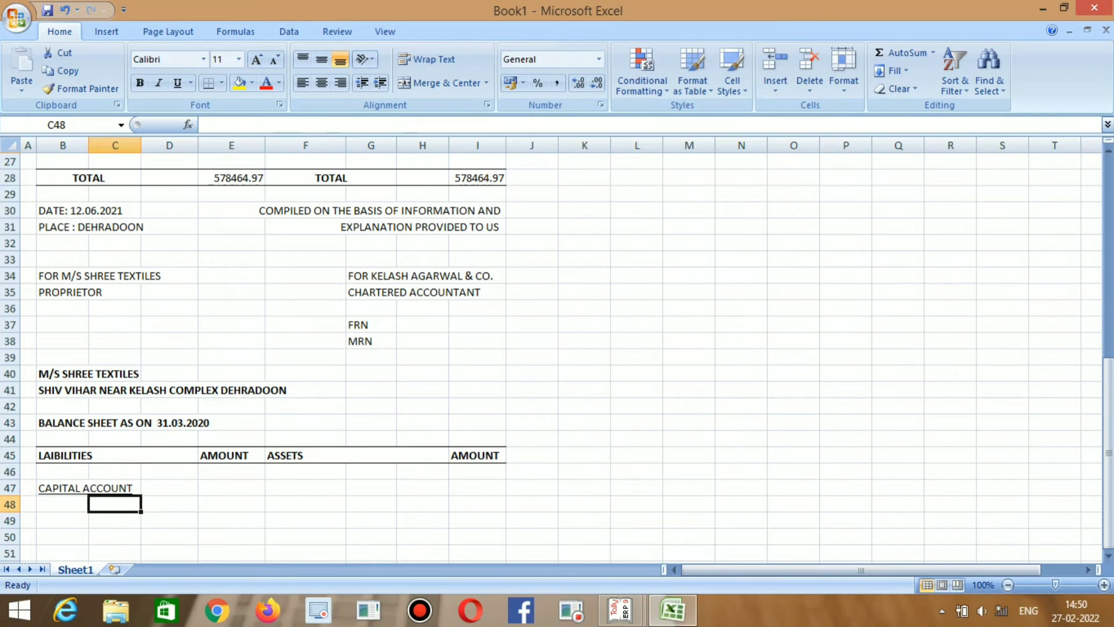
left_click(92, 489)
left_click(87, 488)
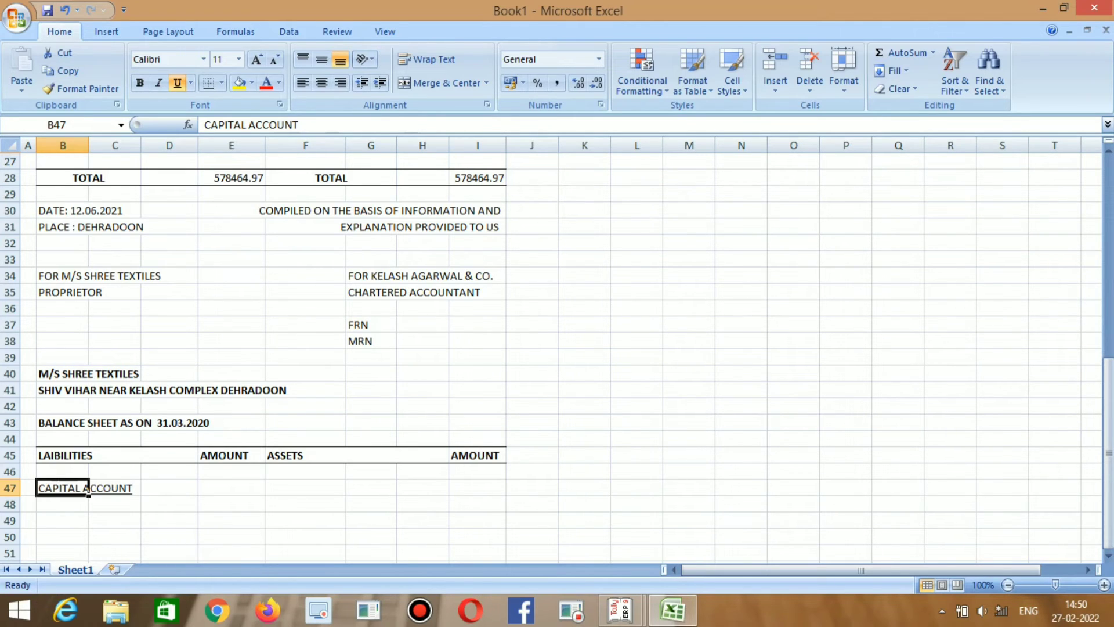
left_click_drag(87, 489, 125, 488)
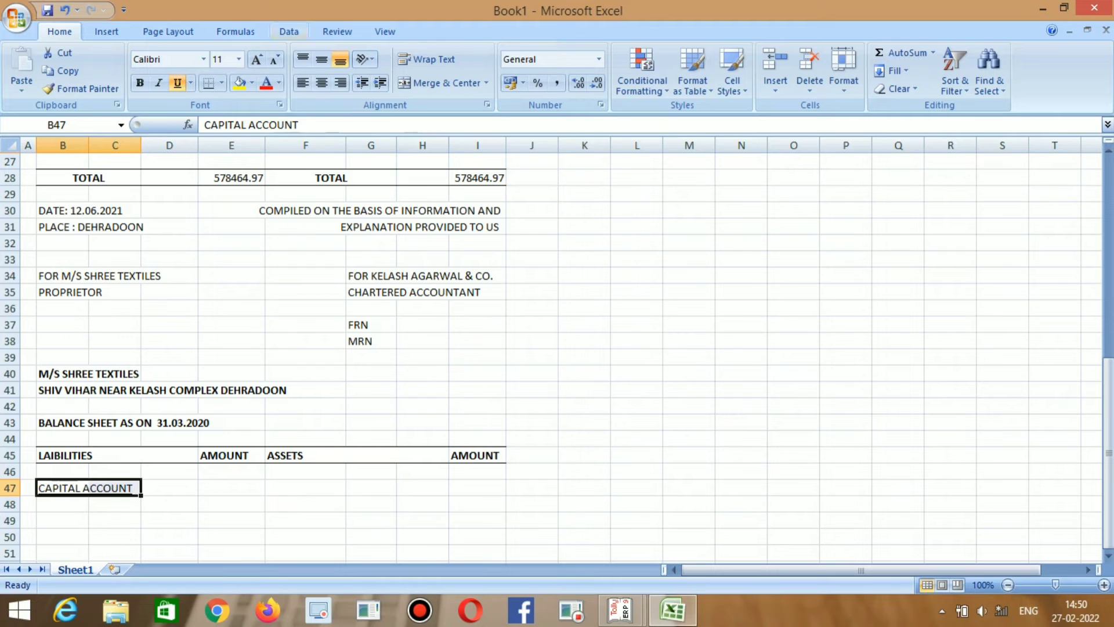
key("ctrl+b")
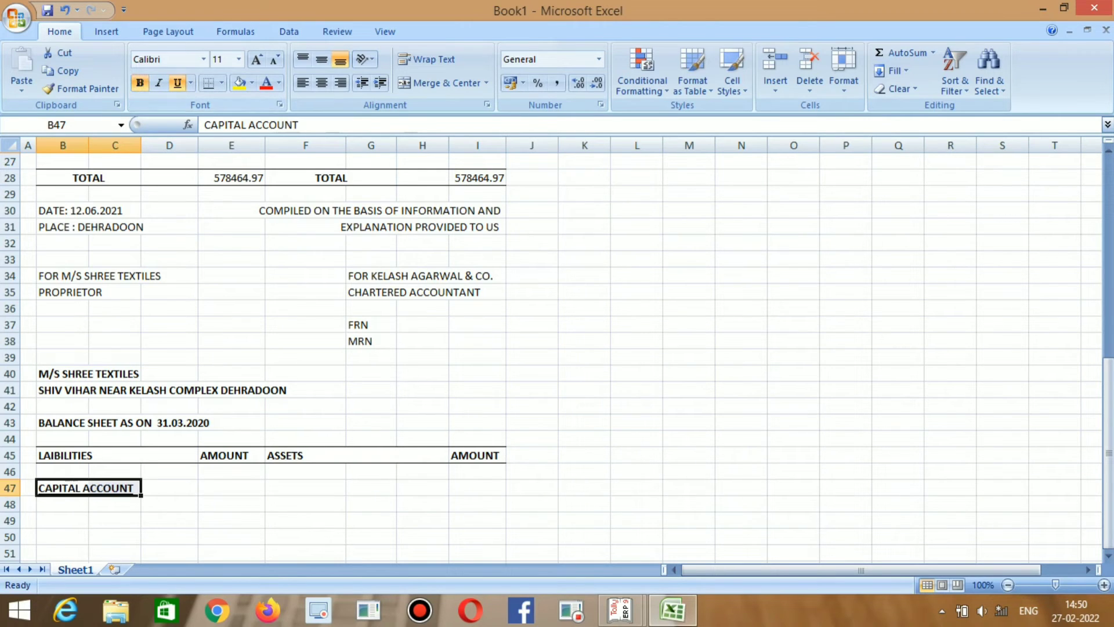
key("Down")
scroll(557, 348, "down", 1)
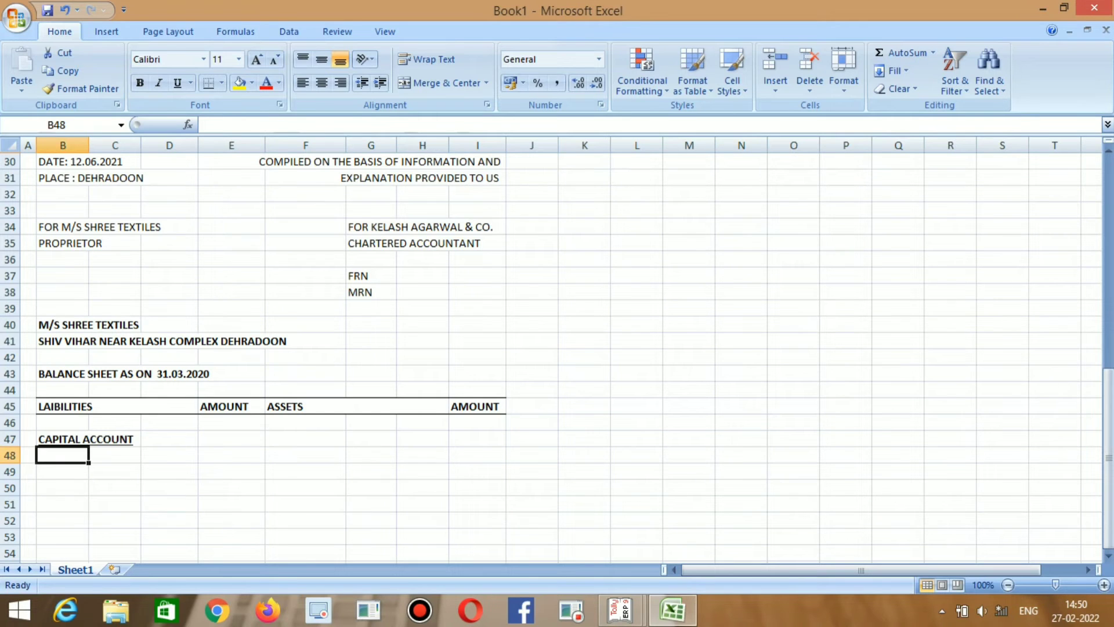
left_click(232, 439)
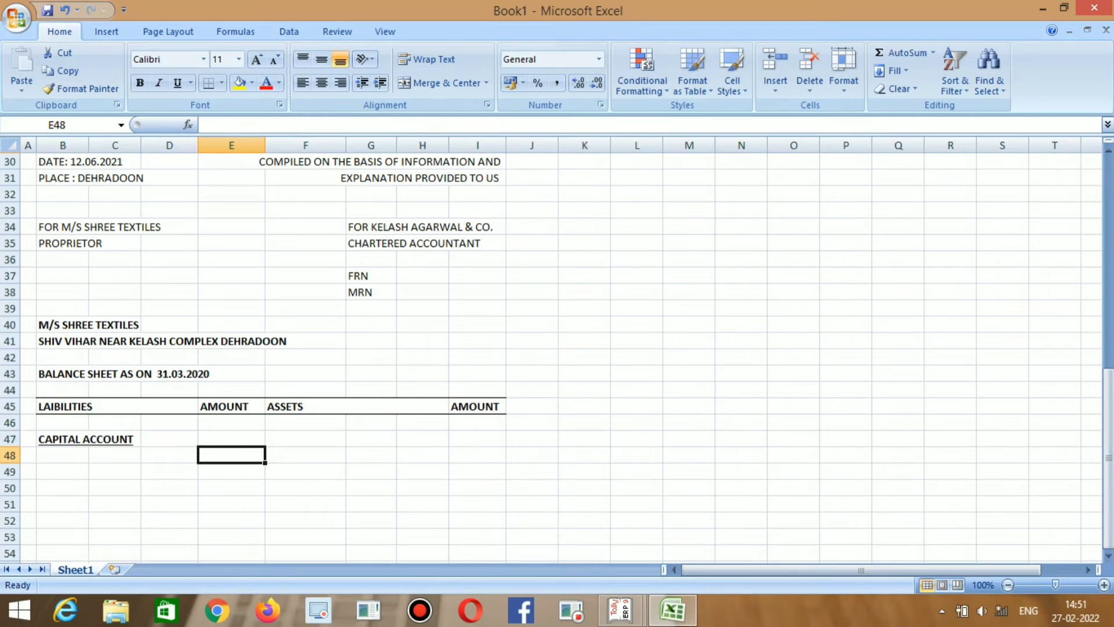
Find the Capital Account total of 10,92,052.89 in the Tally.ERP 9 balance sheet.
key("alt+Tab")
key("alt+Tab")
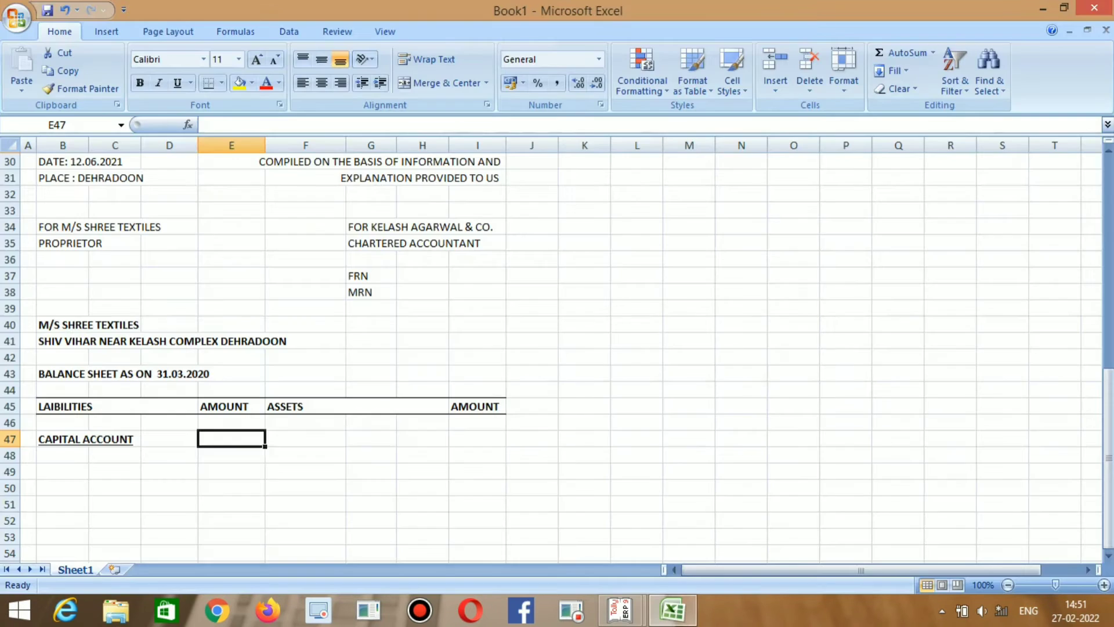
key("alt+Tab")
key("Right")
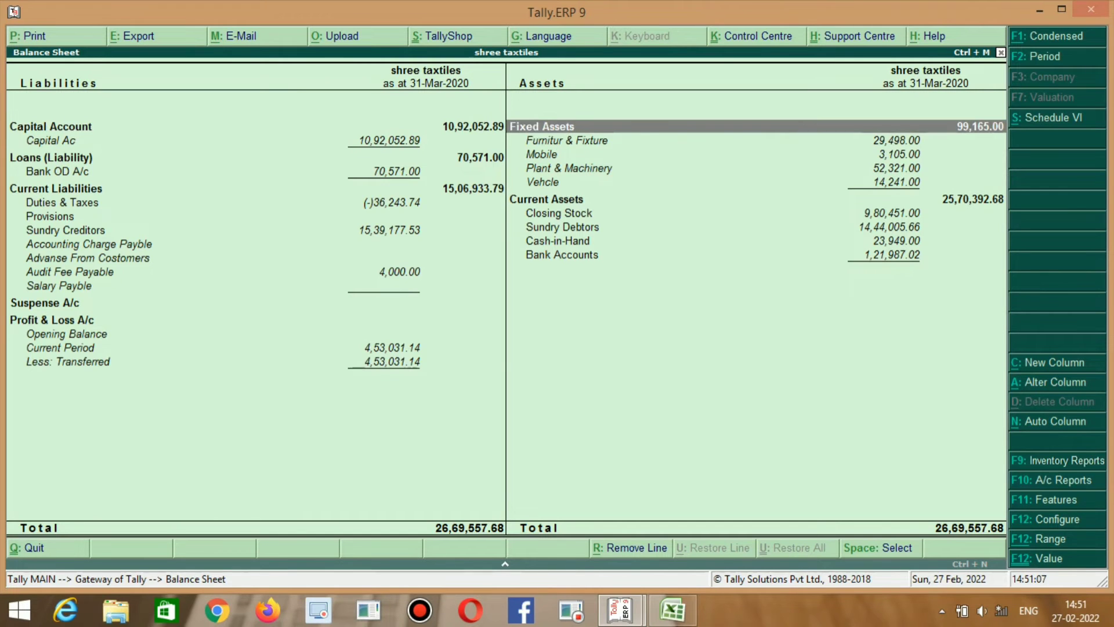
key("Down")
key("Left")
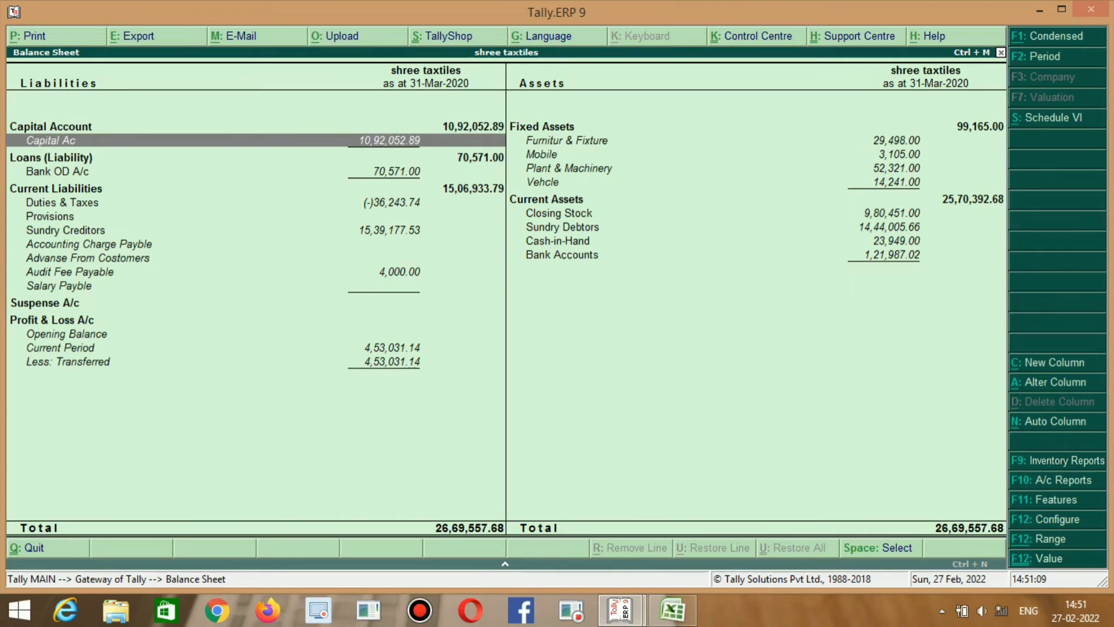
key("Right")
key("alt+Tab")
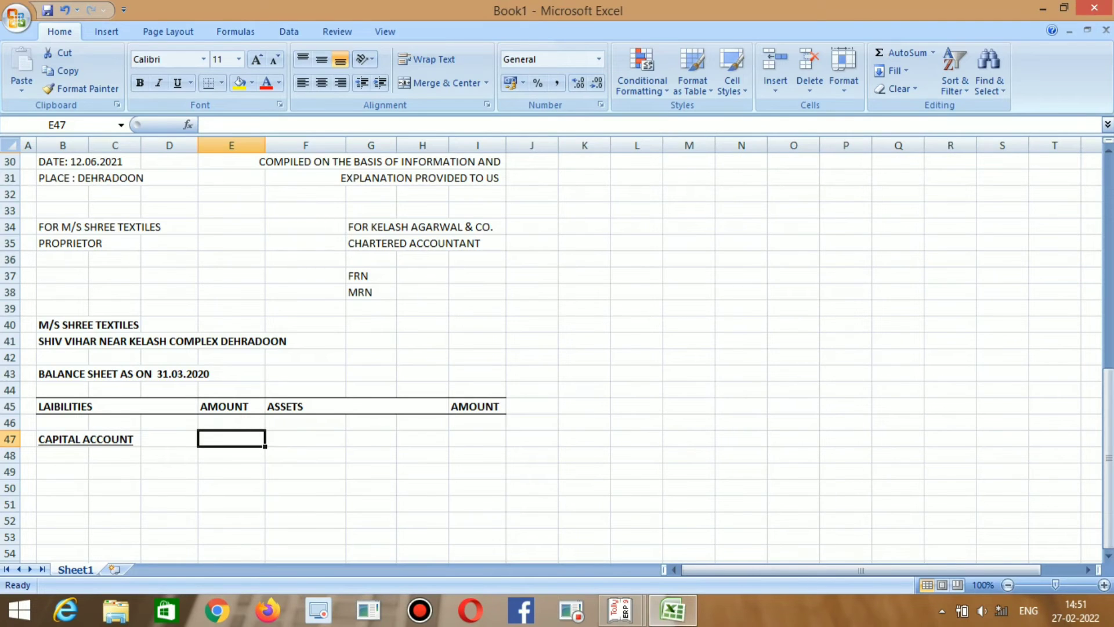
key("alt+Tab")
key("Left")
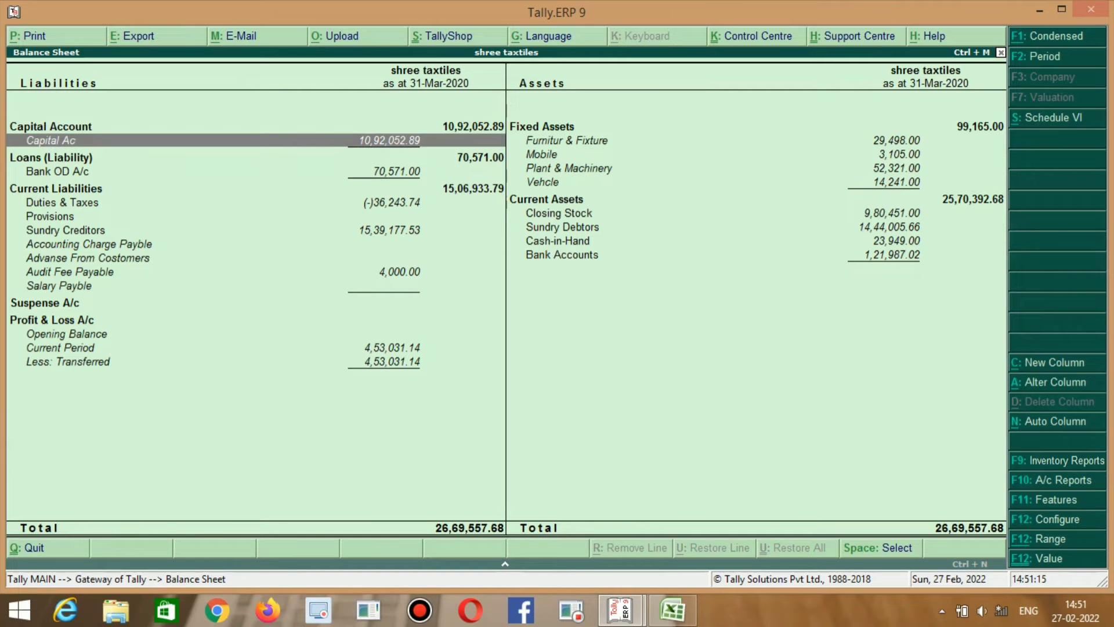
key("alt+Tab")
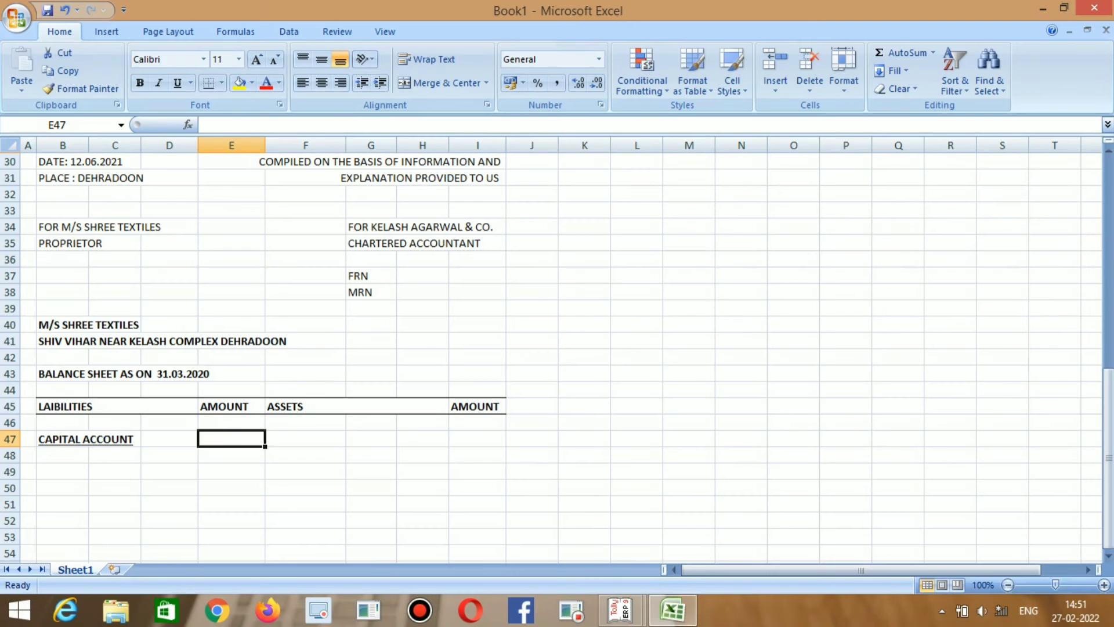
key("Down")
key("Up")
key("Down")
key("Up")
key("Down")
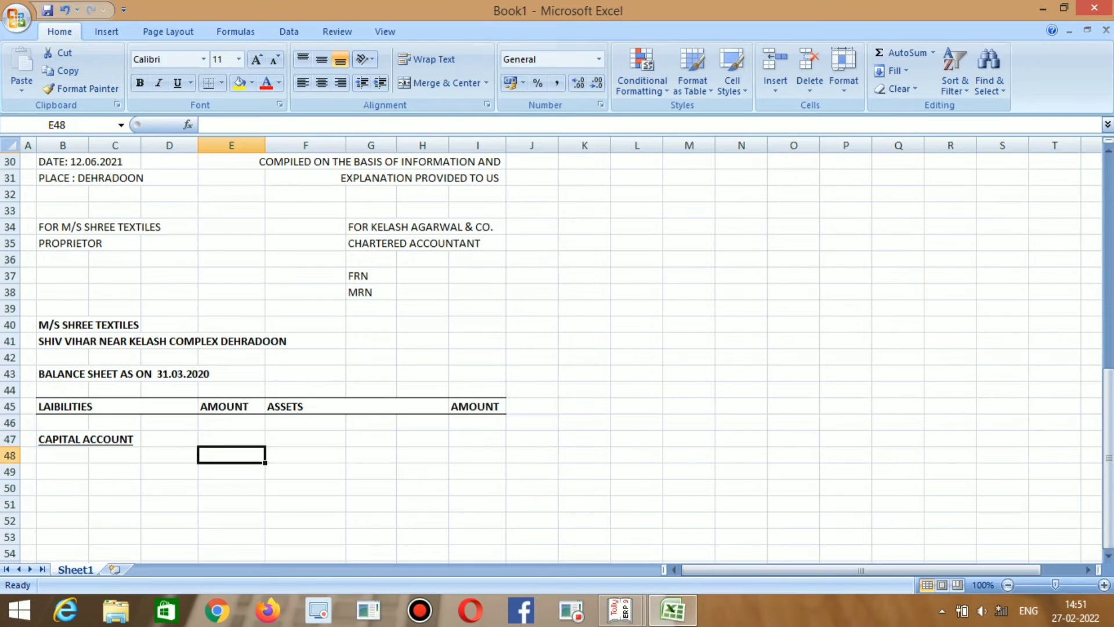
key("alt+Tab")
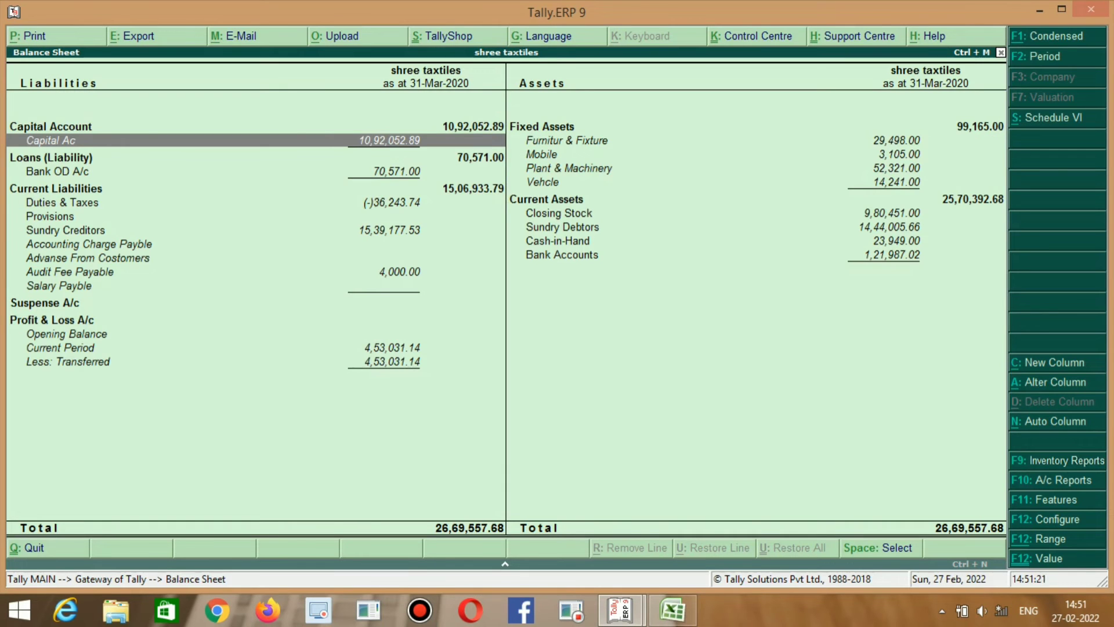
key("Up")
key("Right")
key("Left")
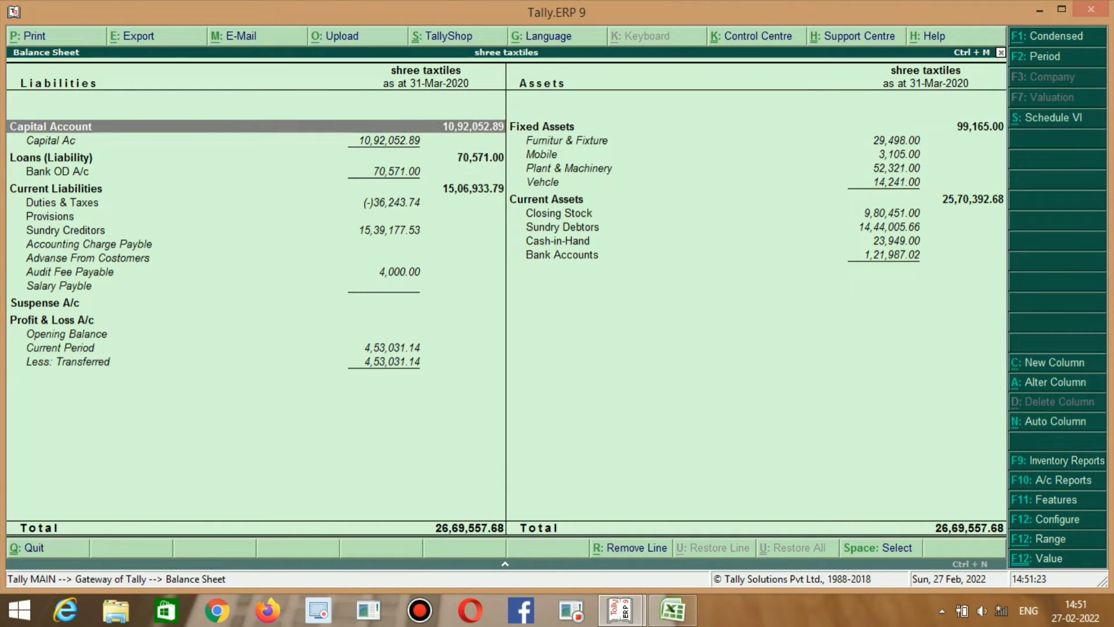
key("Right")
key("Left")
Enter 1092052.89 in E47, checking the digits against Tally.
key("alt+Tab")
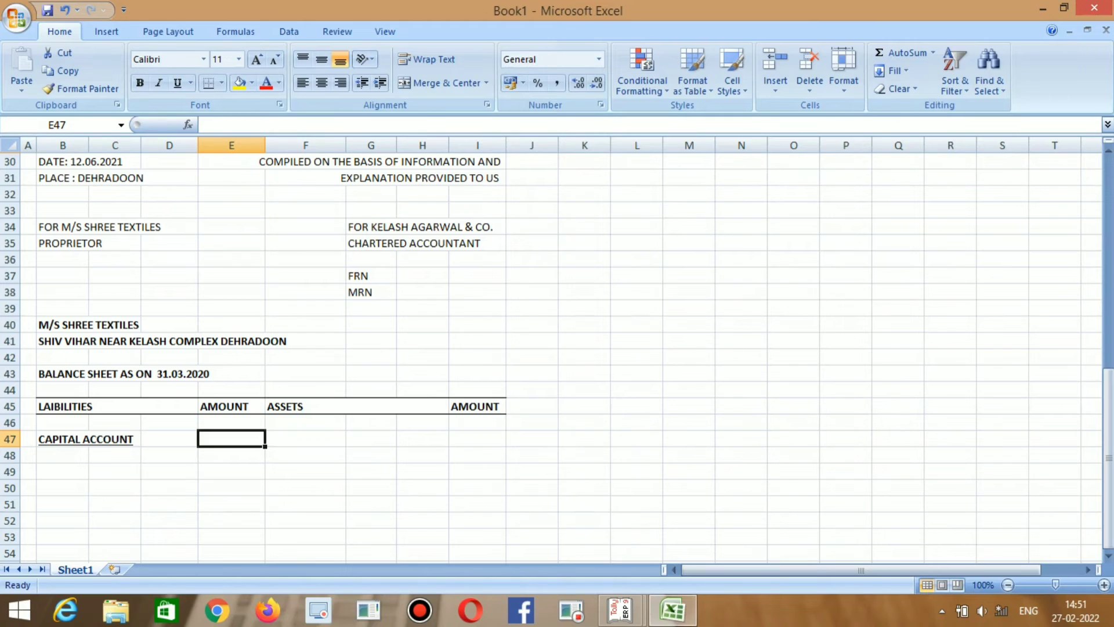
type("1092")
key("alt+Tab")
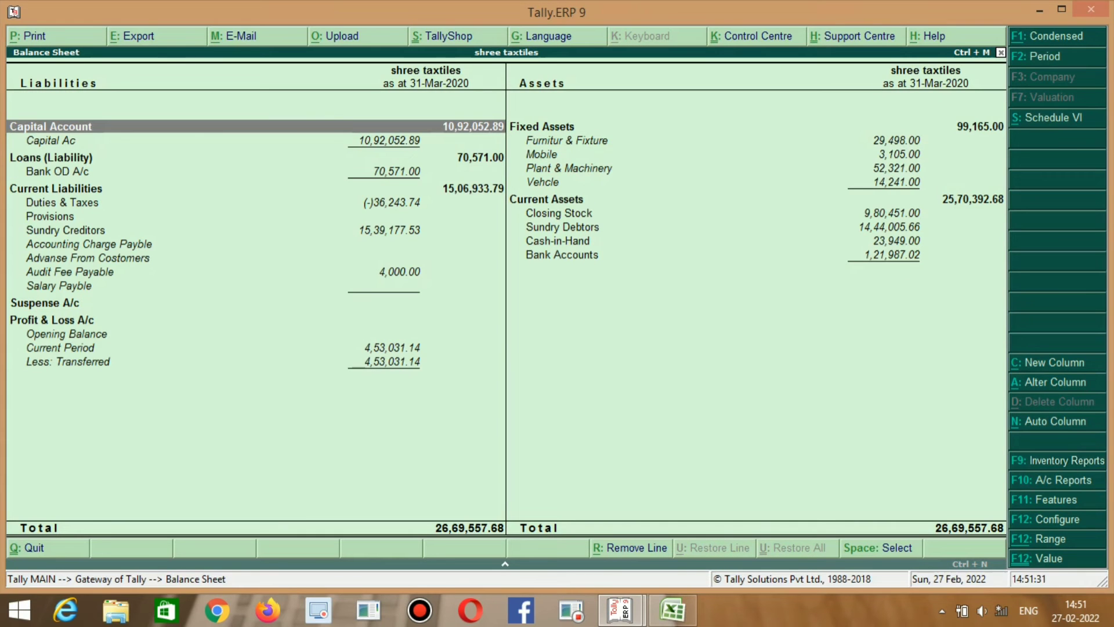
key("alt+Tab")
type("052")
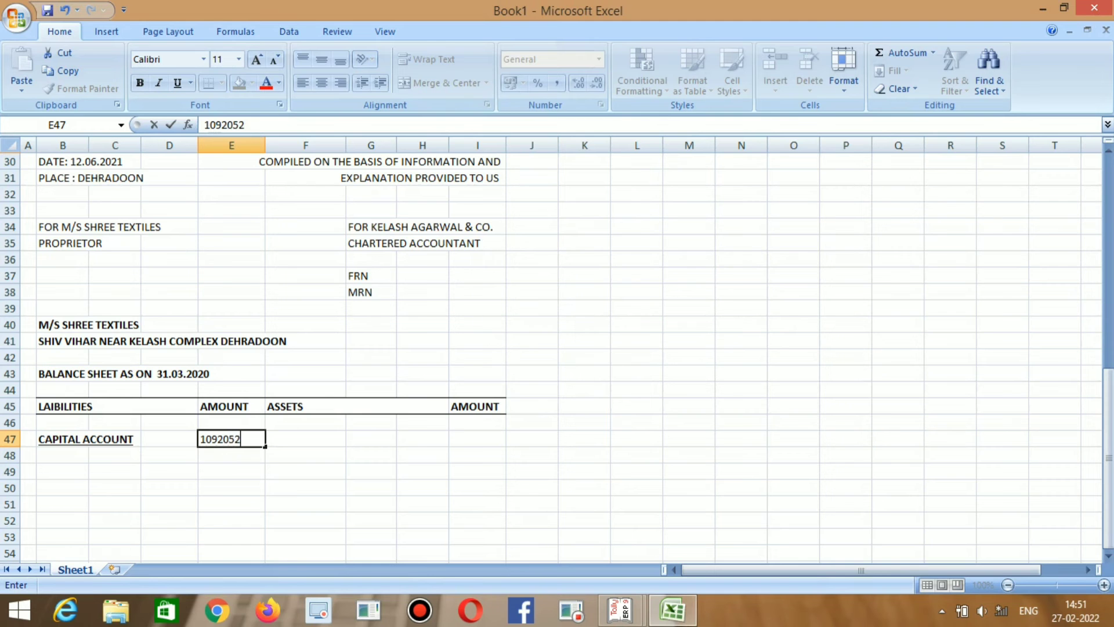
key("alt+Tab")
key("alt+Tab")
type(".89")
key("Return")
key("Left")
key("Left")
key("Left")
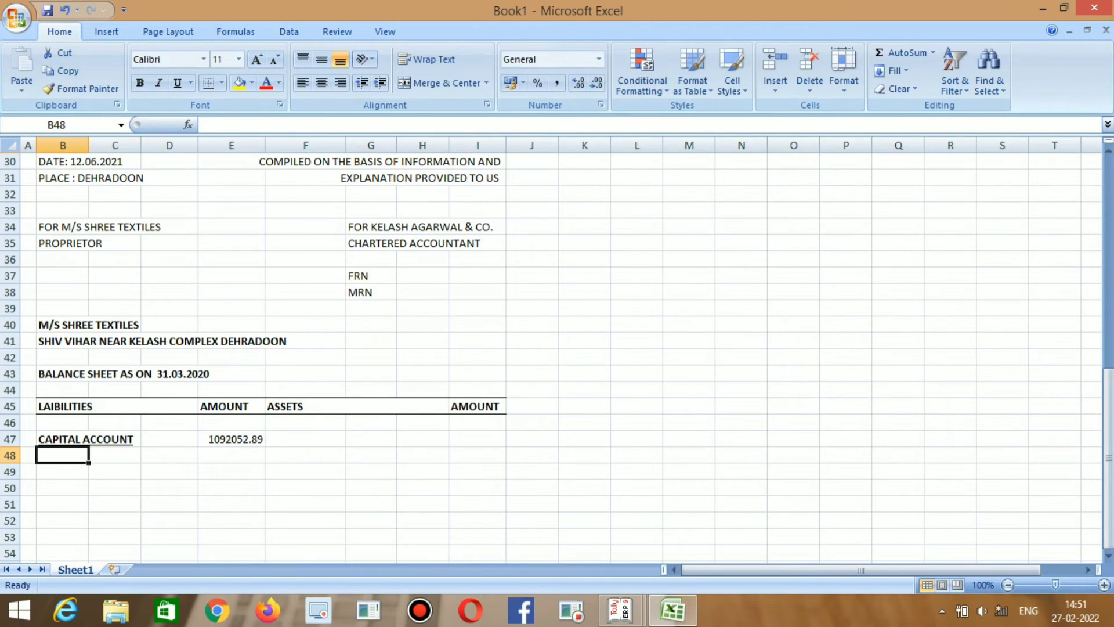
Type AS PER SHEDULE "A" in B48 and recheck the 1092052.89 amount in E47.
key("shift+Right")
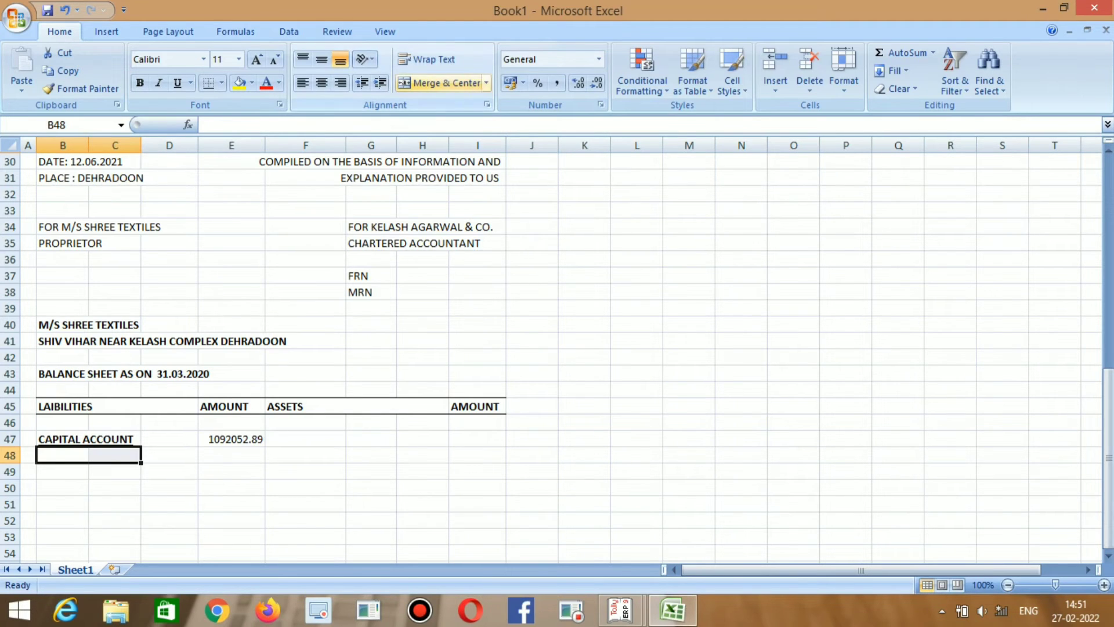
key("shift+Left")
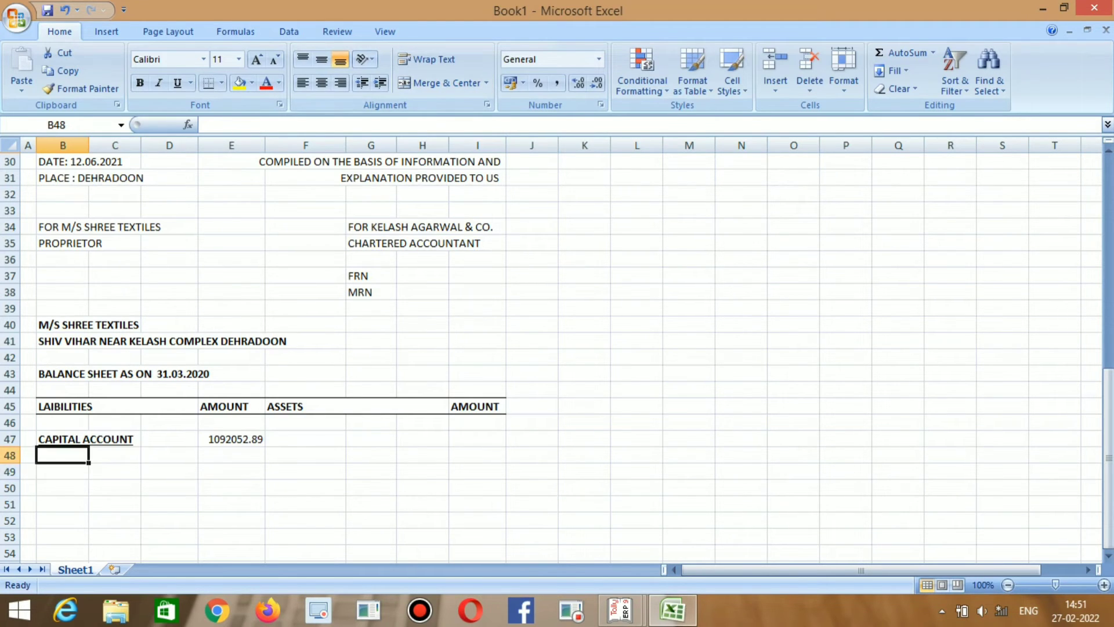
type("AS")
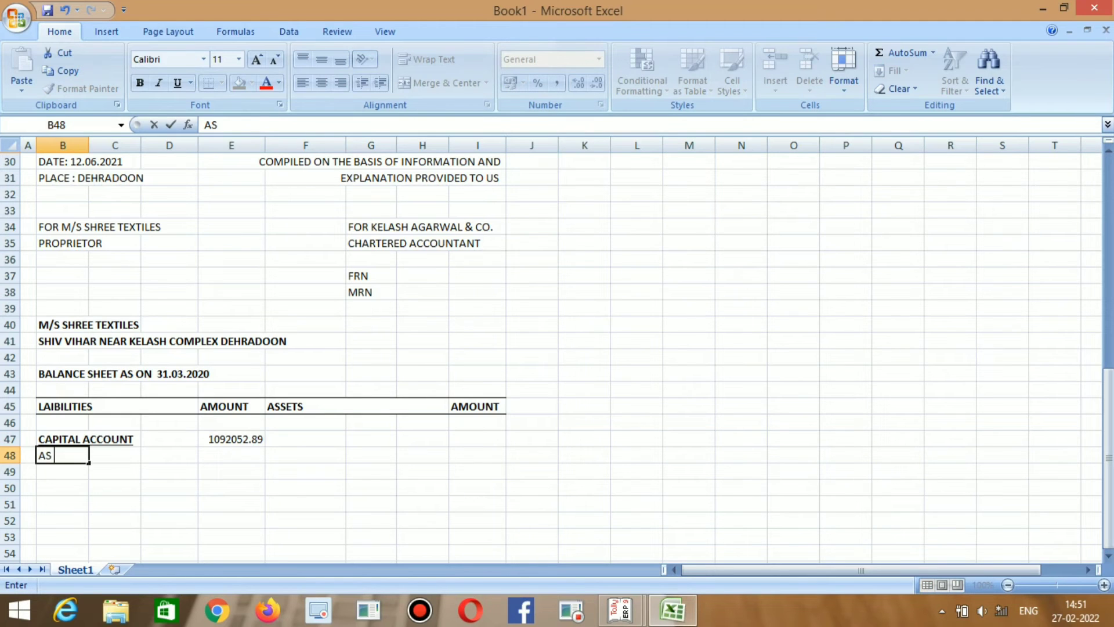
type(" PER SHEDULE")
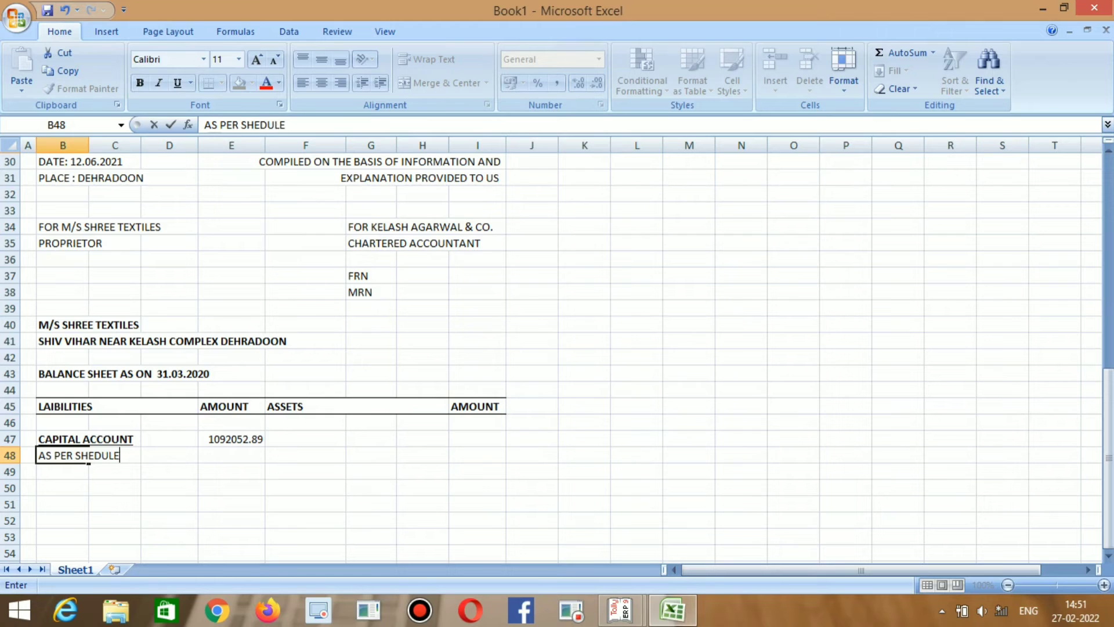
type(" \"A\"")
key("Return")
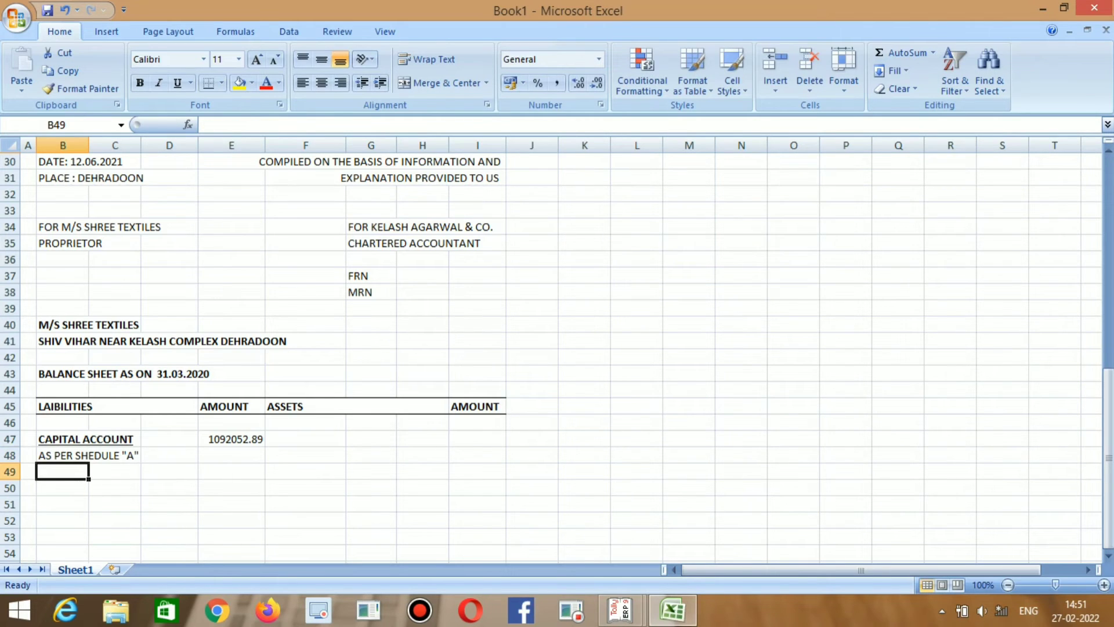
left_click(231, 439)
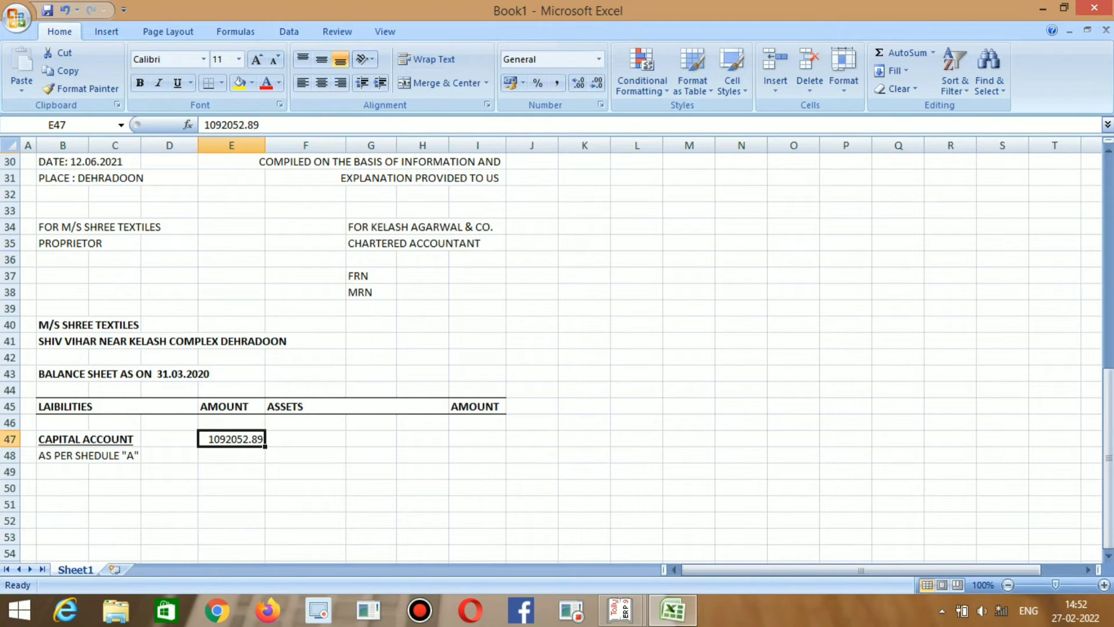
scroll(557, 354, "down", 1)
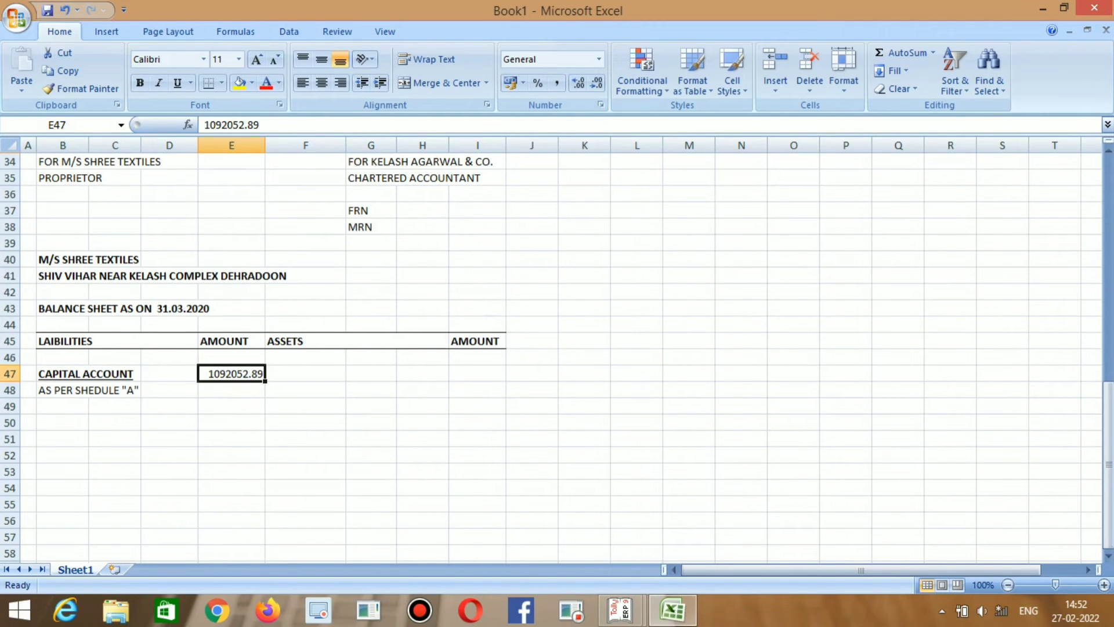
Check the Loans (Liability) line in Tally and move to B50 in Excel.
key("alt+Tab")
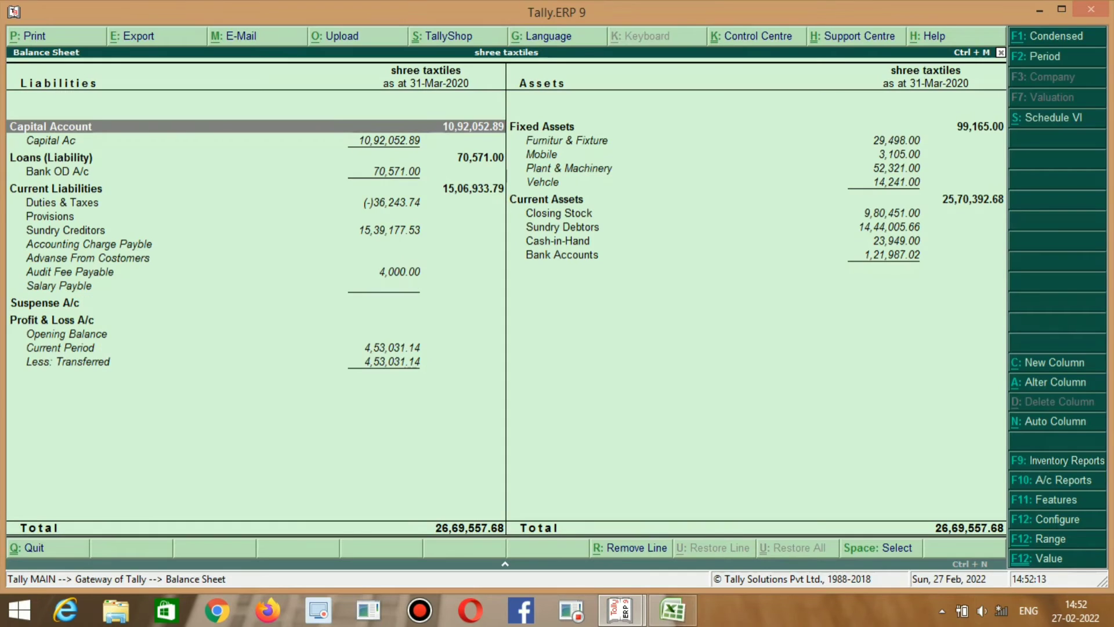
key("Right")
key("Down")
key("Up")
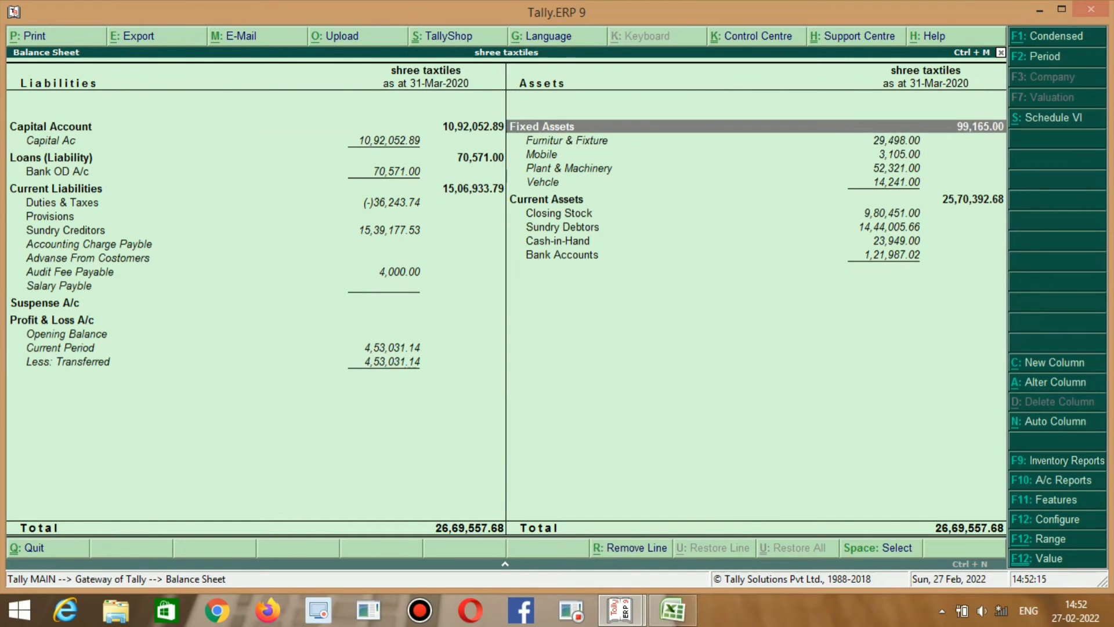
key("alt+Tab")
key("alt+Tab")
key("Left")
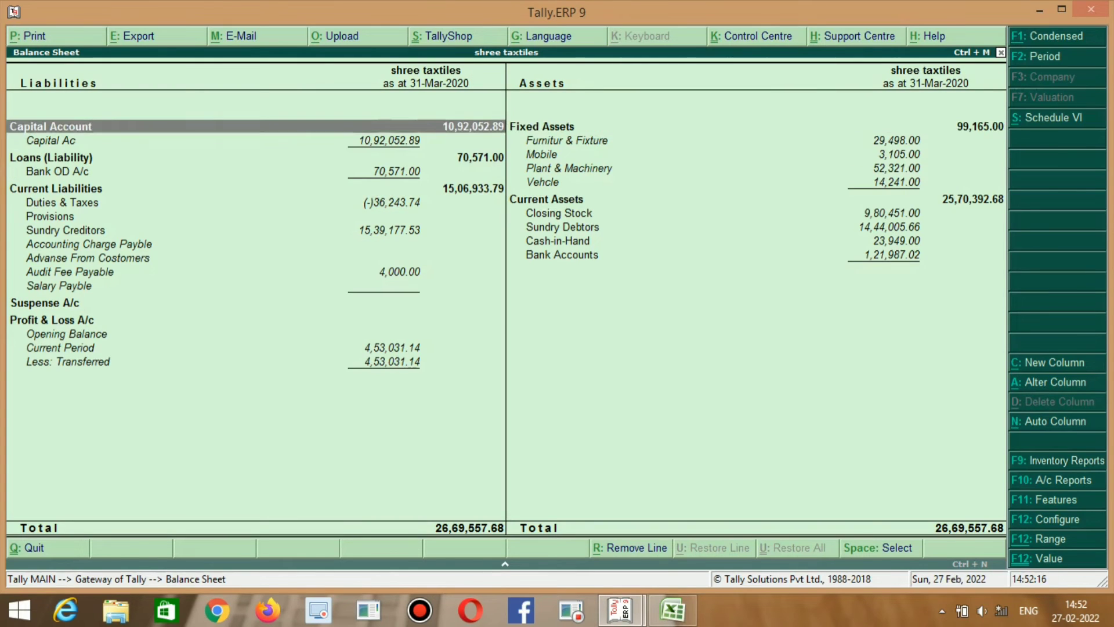
key("Down")
key("alt+Tab")
key("alt+Tab")
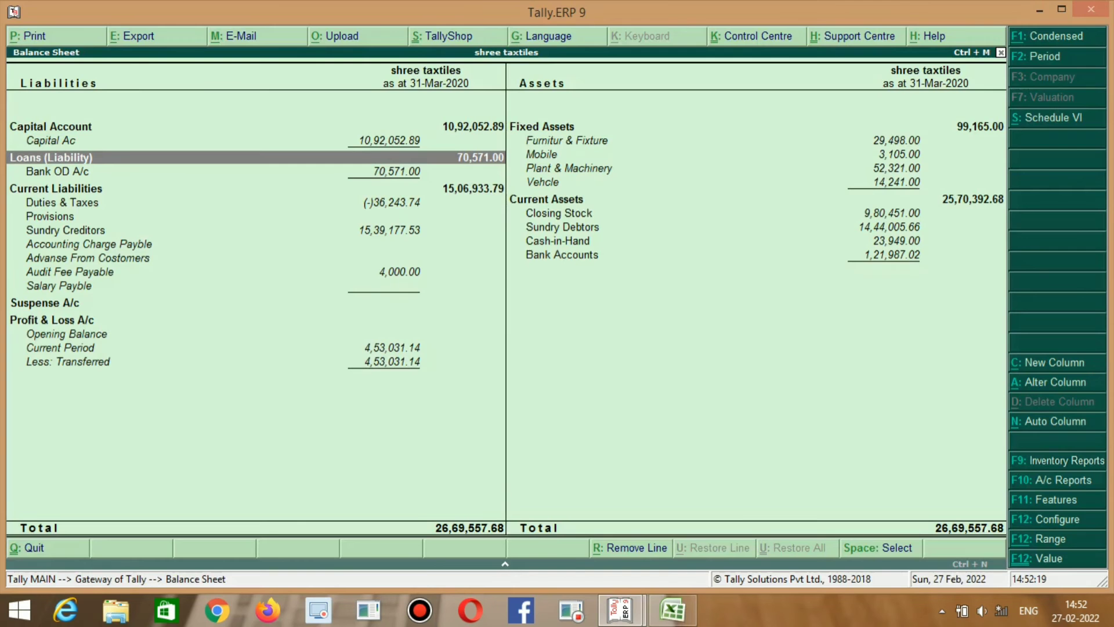
key("alt+Tab")
key("Down")
key("Down")
key("Left")
key("Left")
key("Left")
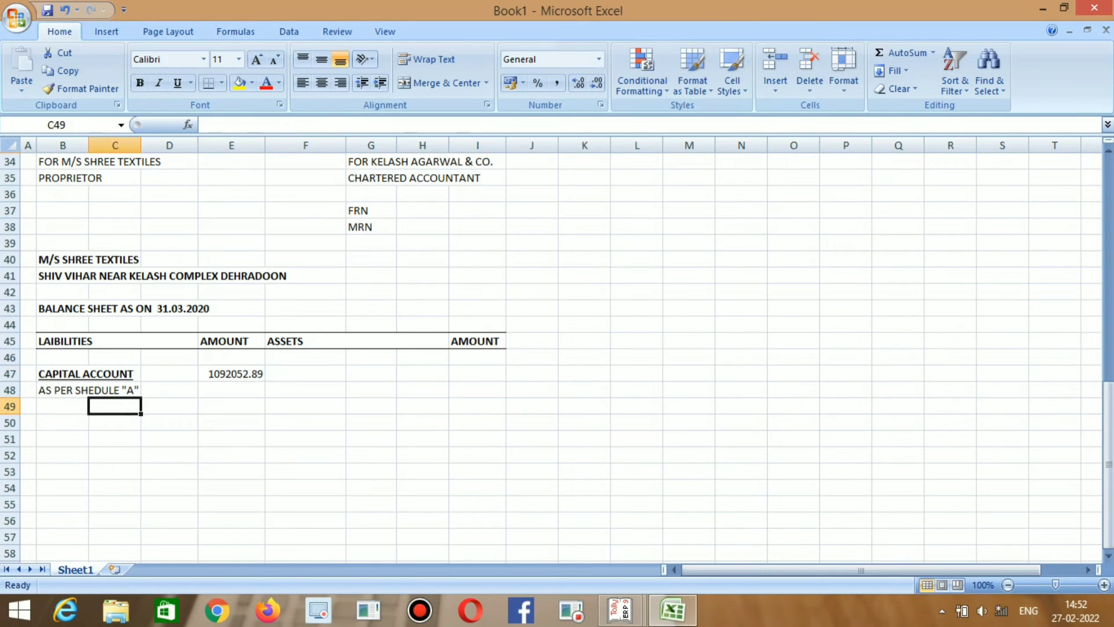
key("Down")
key("alt+Tab")
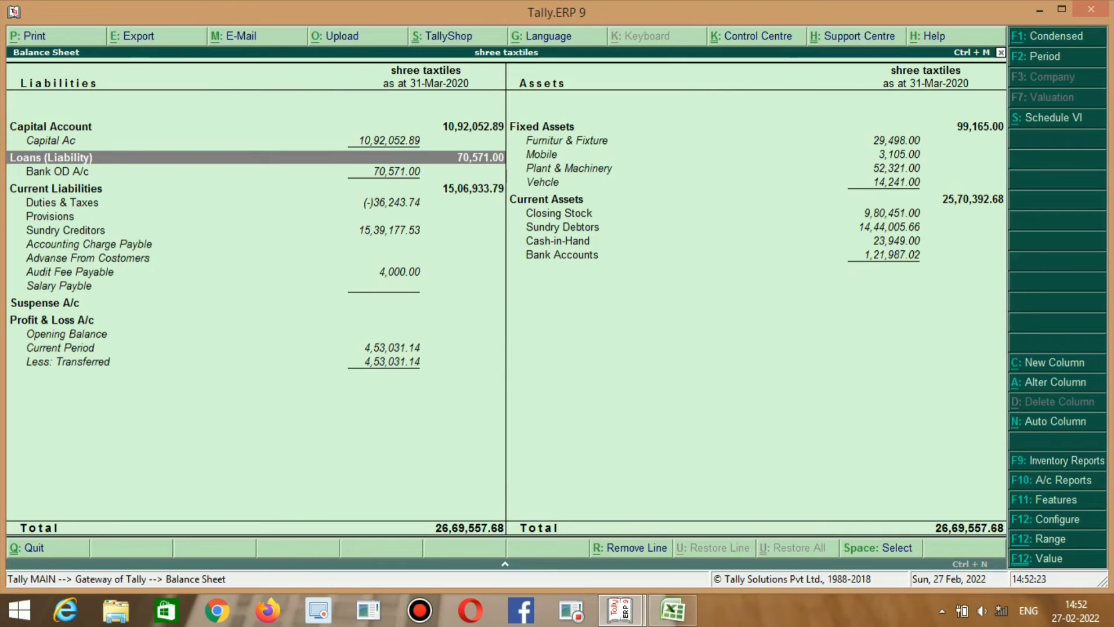
key("alt+Tab")
Copy the CAPITAL ACCOUNT heading format into B50 and begin typing LOANS( LAIBILE over its text.
key("Up")
key("Up")
key("Up")
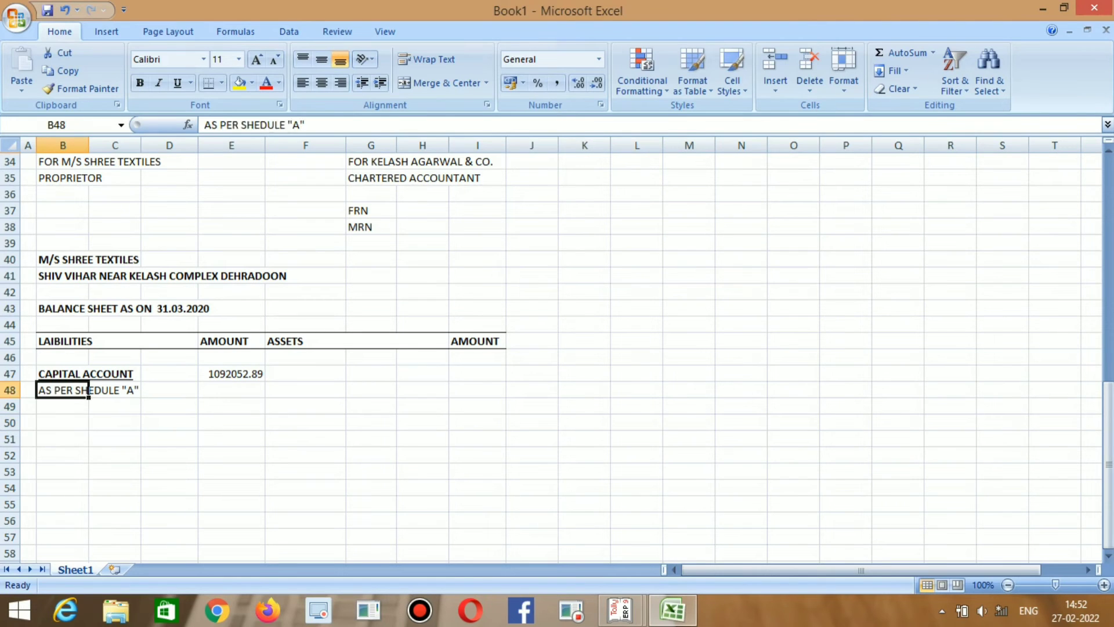
key("ctrl+c")
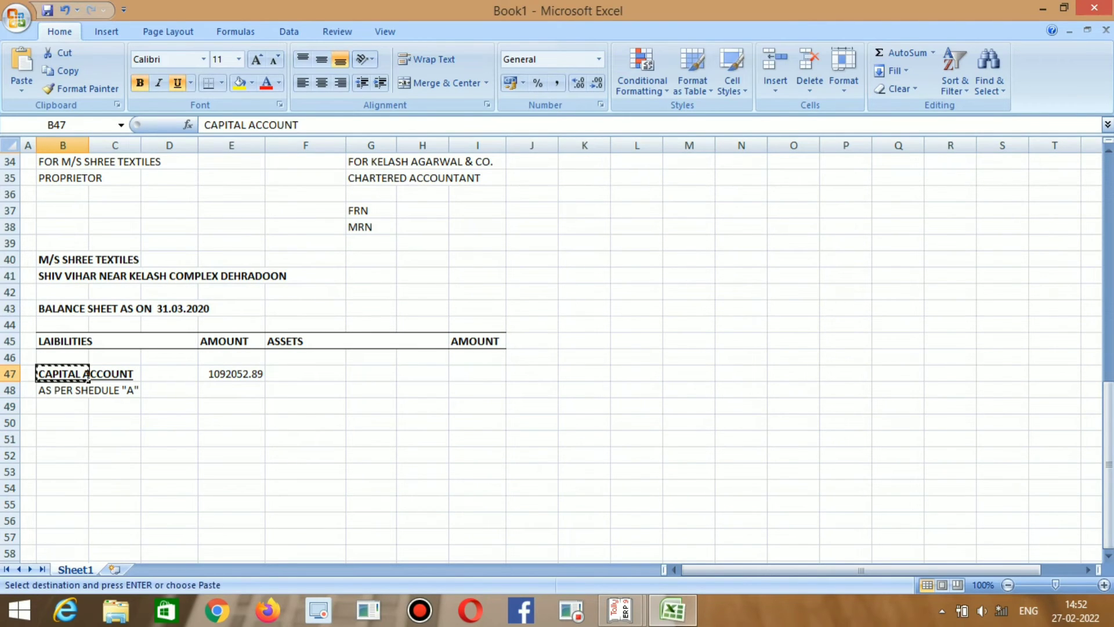
key("Down")
key("Down")
key("Down")
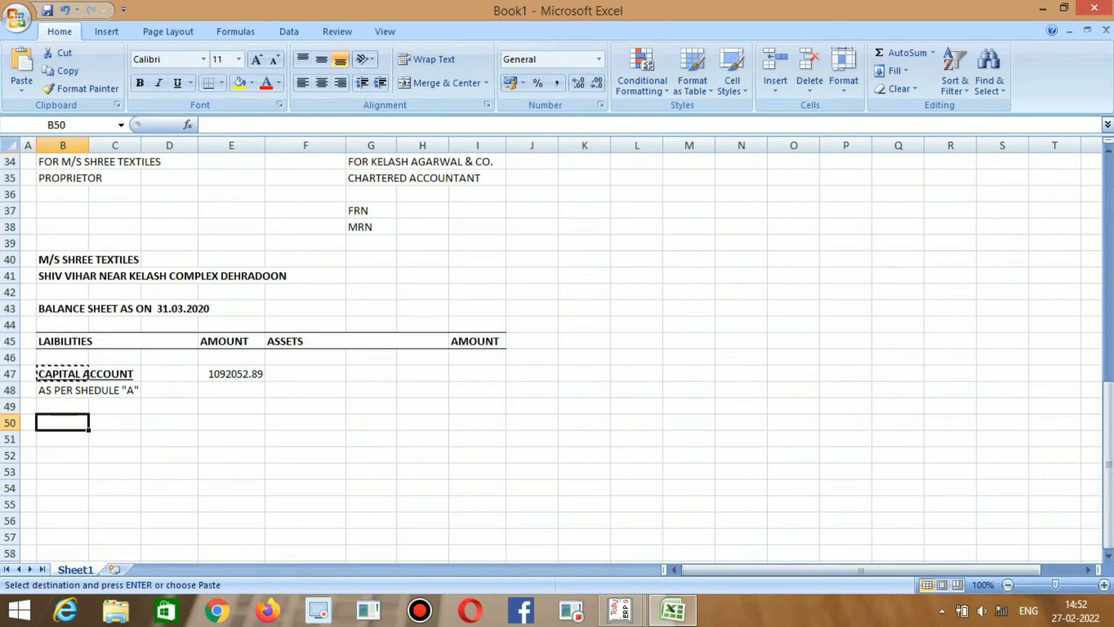
key("ctrl+v")
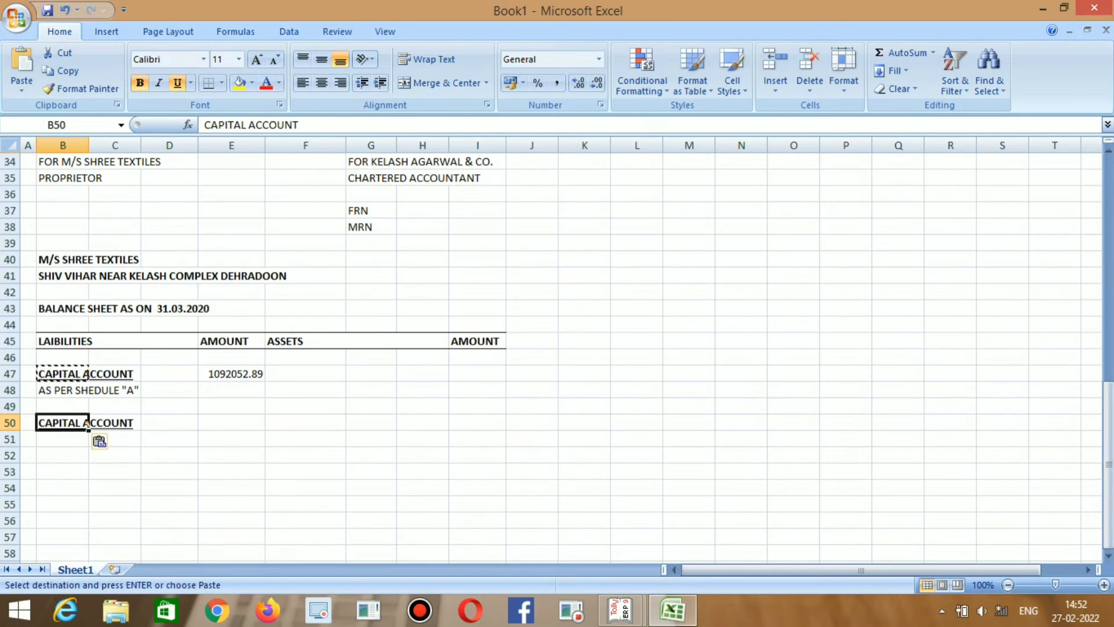
key("F2")
key("BackSpace")
key("BackSpace")
key("BackSpace")
key("BackSpace")
key("BackSpace")
key("BackSpace")
key("BackSpace")
key("BackSpace")
key("BackSpace")
key("BackSpace")
key("BackSpace")
key("BackSpace")
key("BackSpace")
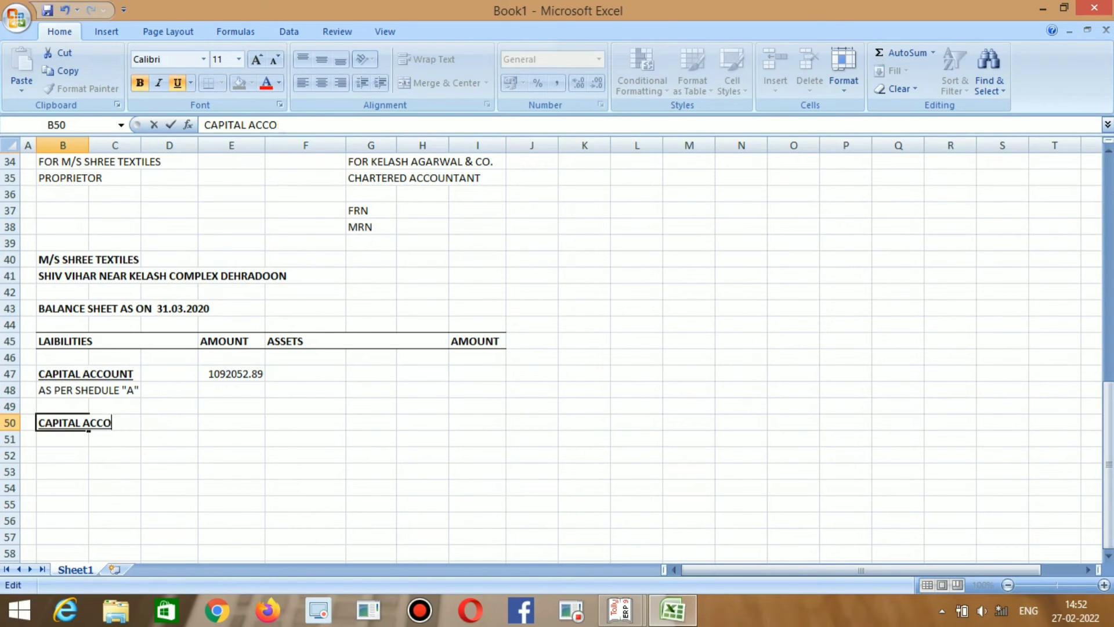
key("BackSpace")
key("BackSpace")
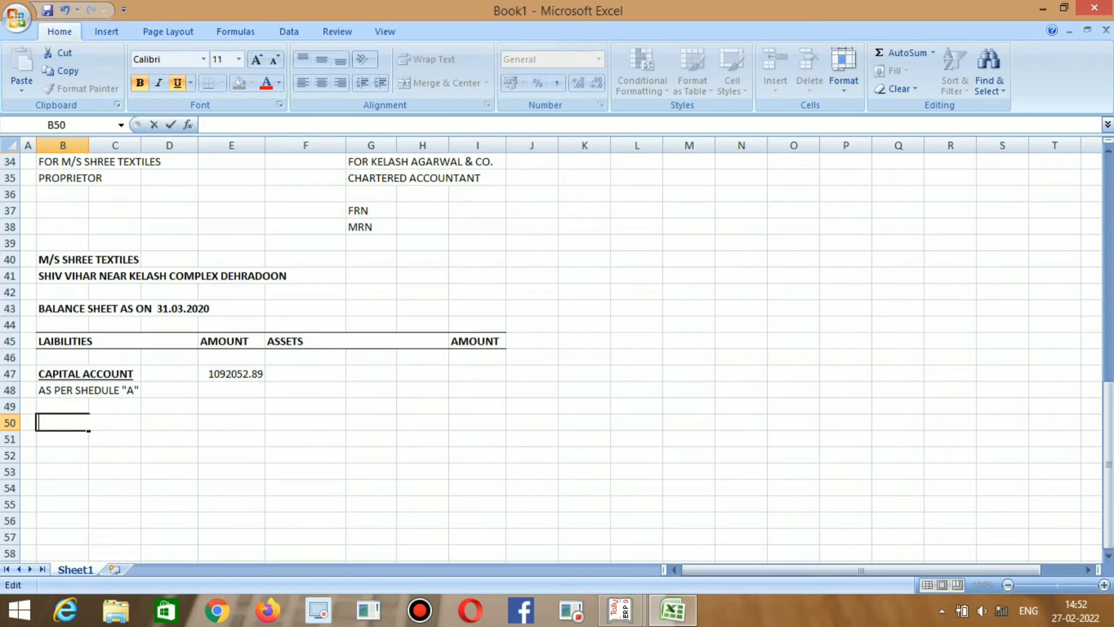
Finish the LOANS( LAIBILITIES) heading in B50.
type("LOANS(")
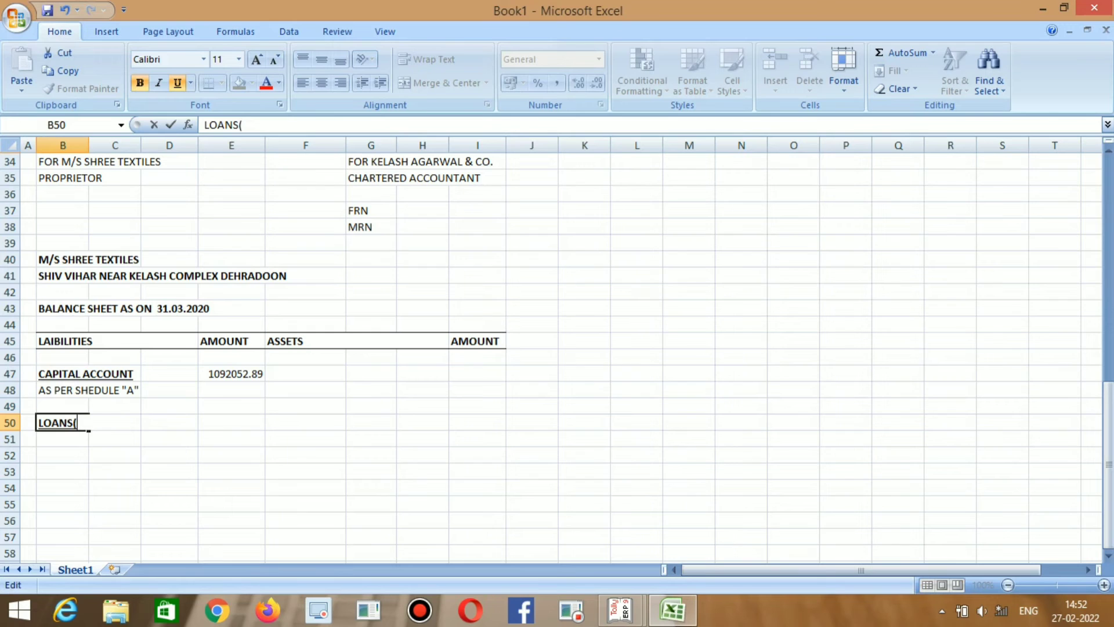
Finish the LOANS( LAIBILITIES) heading in B50.
type(" LAIBILE")
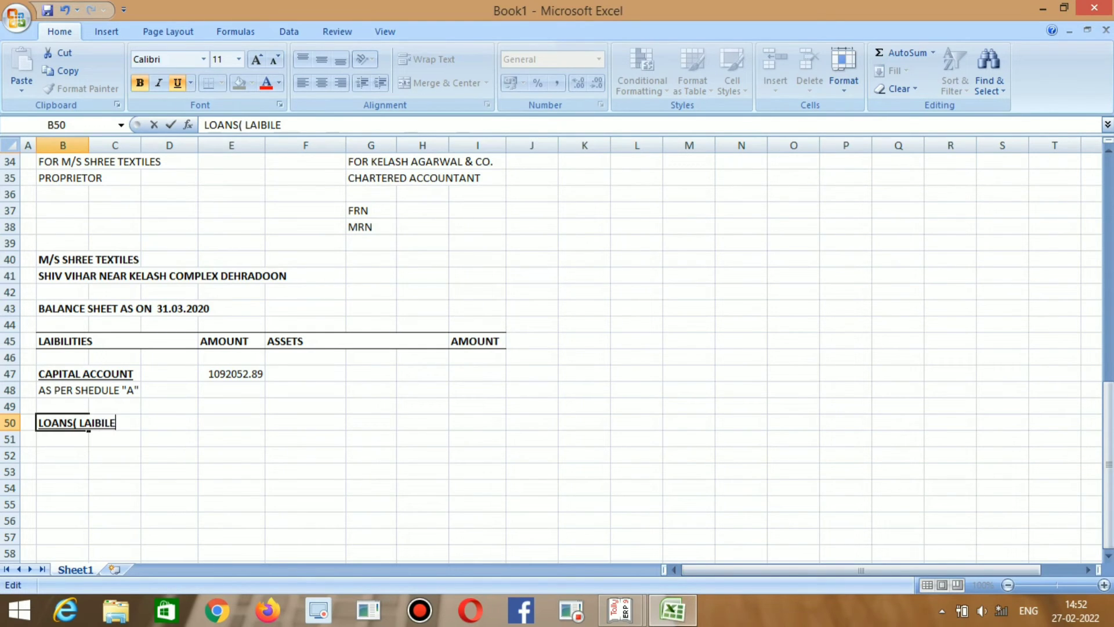
key("BackSpace")
type("ITIES)")
key("Return")
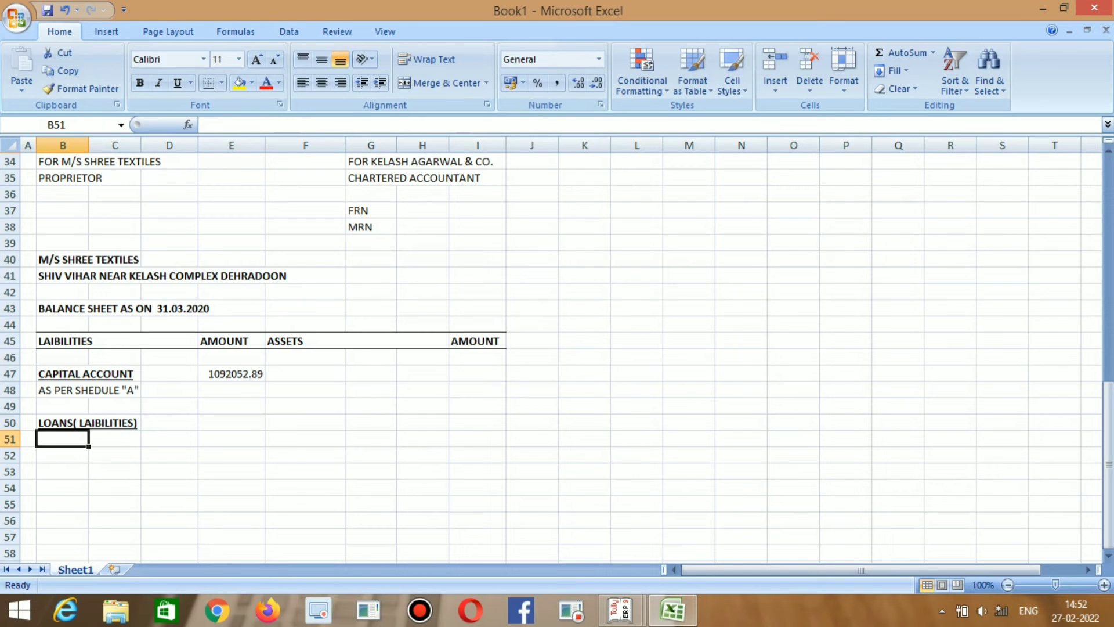
Enter AXIS BANK as the loan line in B51.
key("alt+Tab")
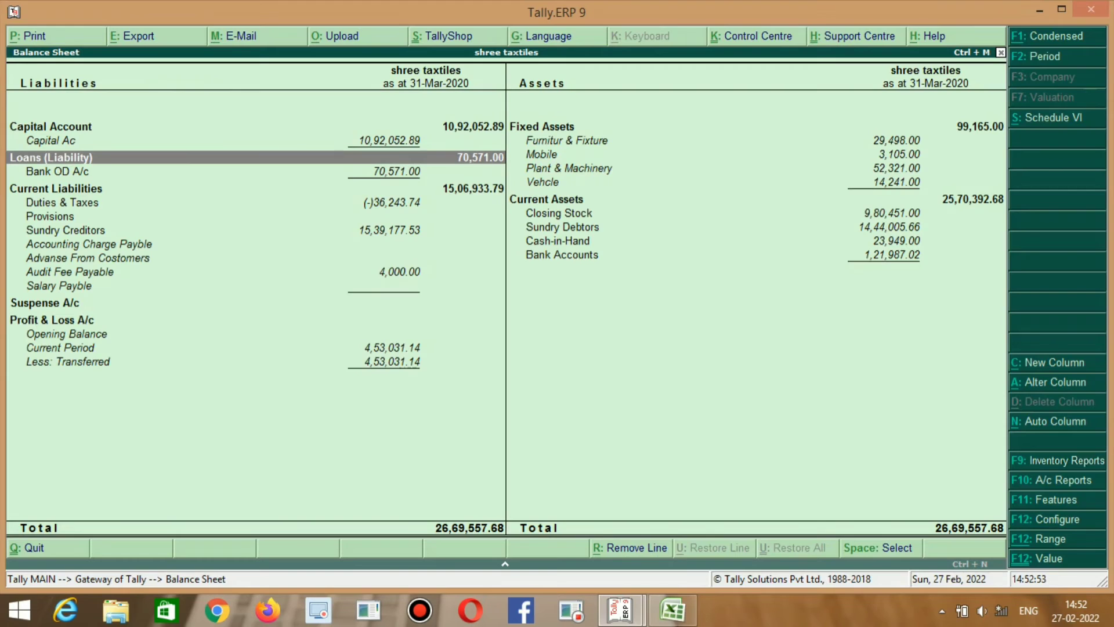
key("alt+Tab")
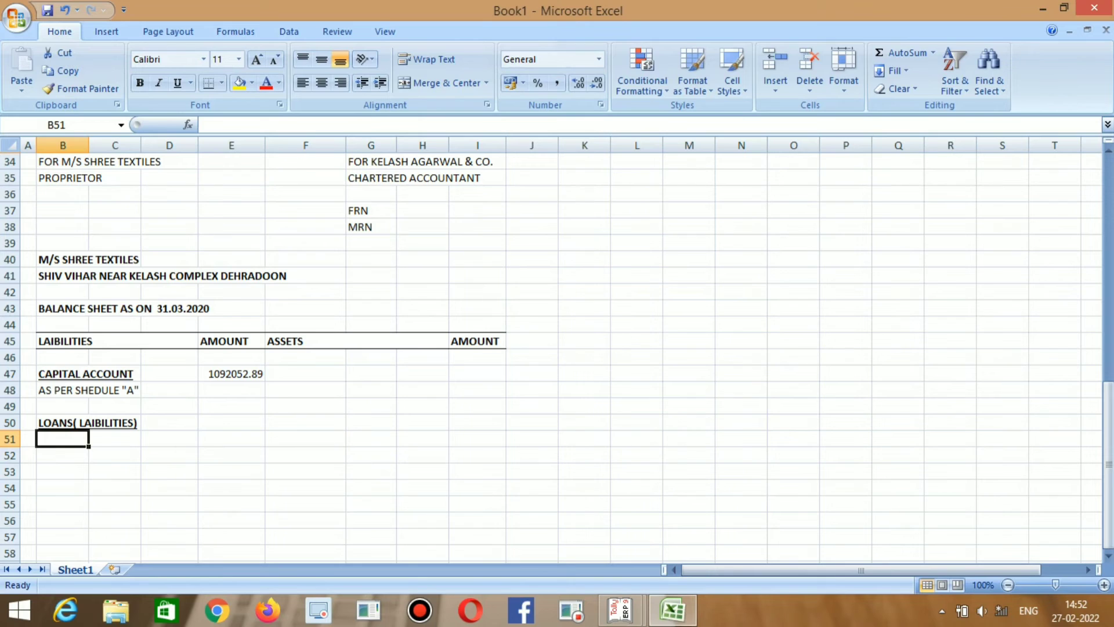
type("BA")
key("BackSpace")
key("BackSpace")
type("AS")
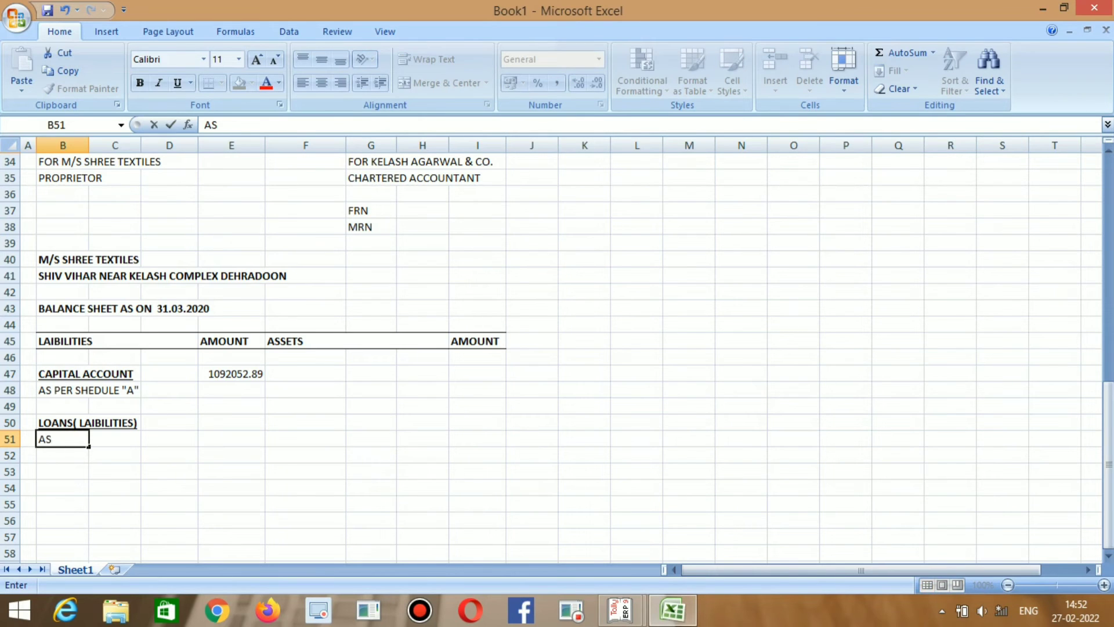
key("BackSpace")
type("XIS BNK")
key("BackSpace")
key("BackSpace")
type("ANK")
Enter 70571 in E51 for AXIS BANK, using Tally's Bank OD figure.
key("Right")
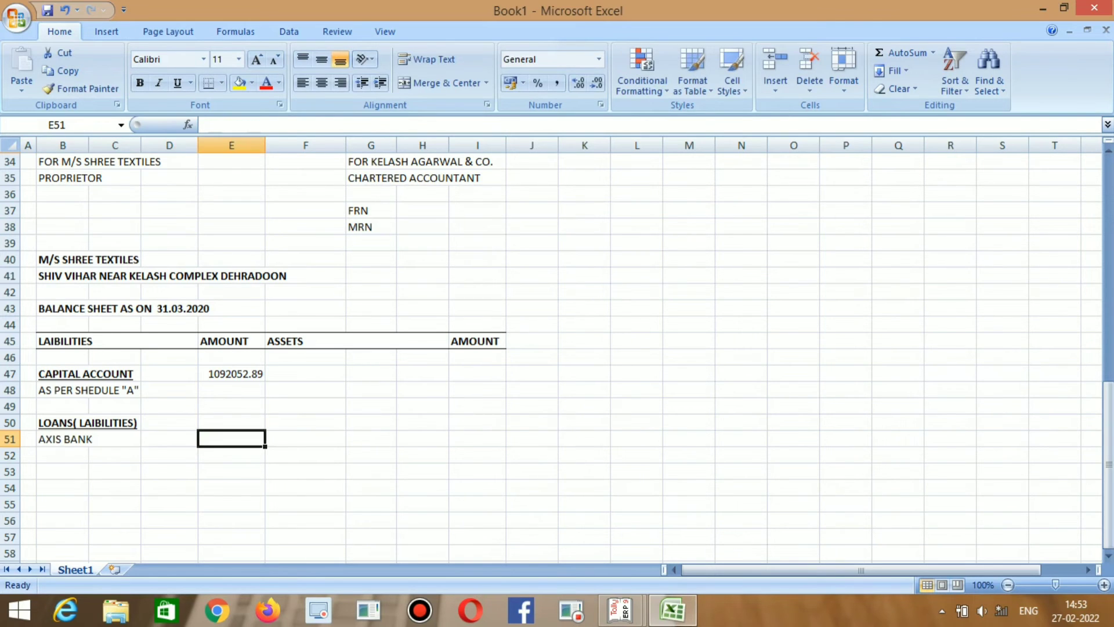
key("alt+Tab")
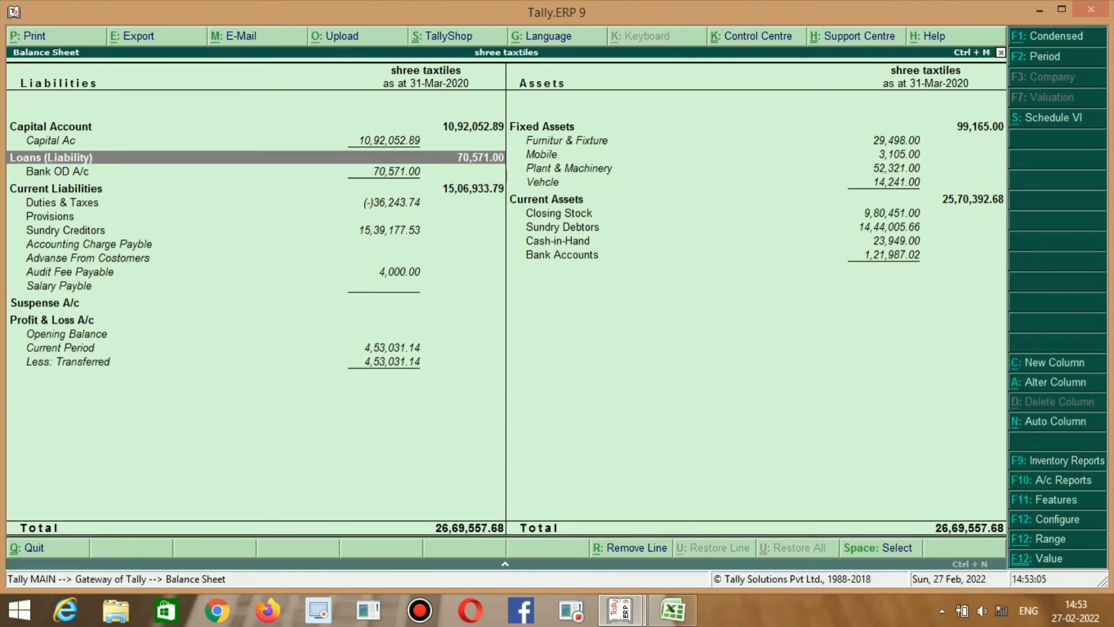
key("Down")
key("alt+Tab")
key("alt+Tab")
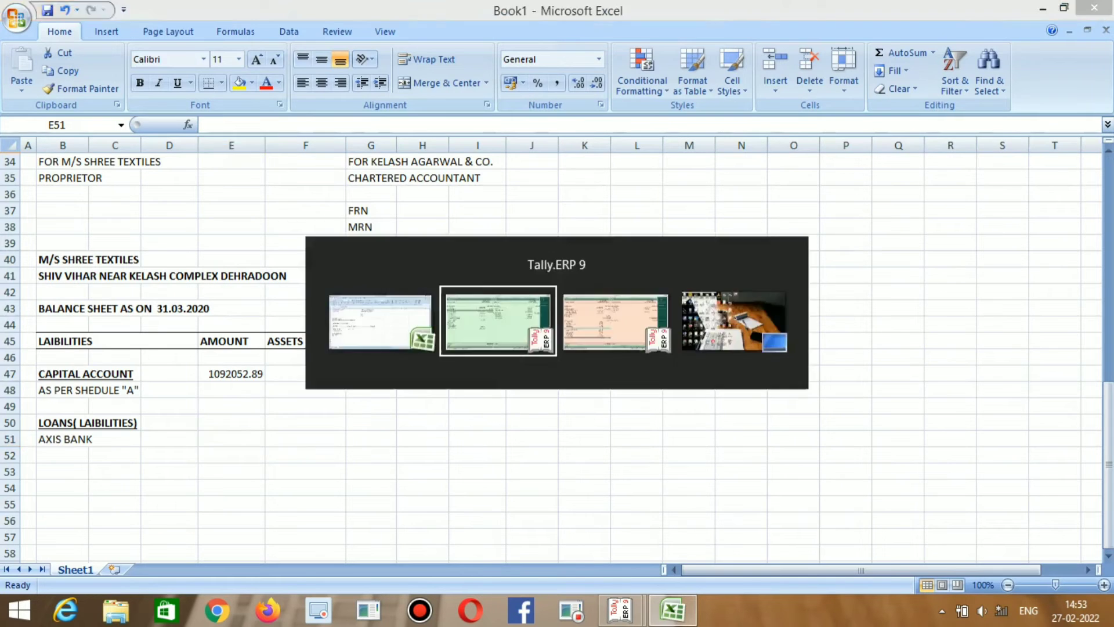
key("alt+Tab")
type("70")
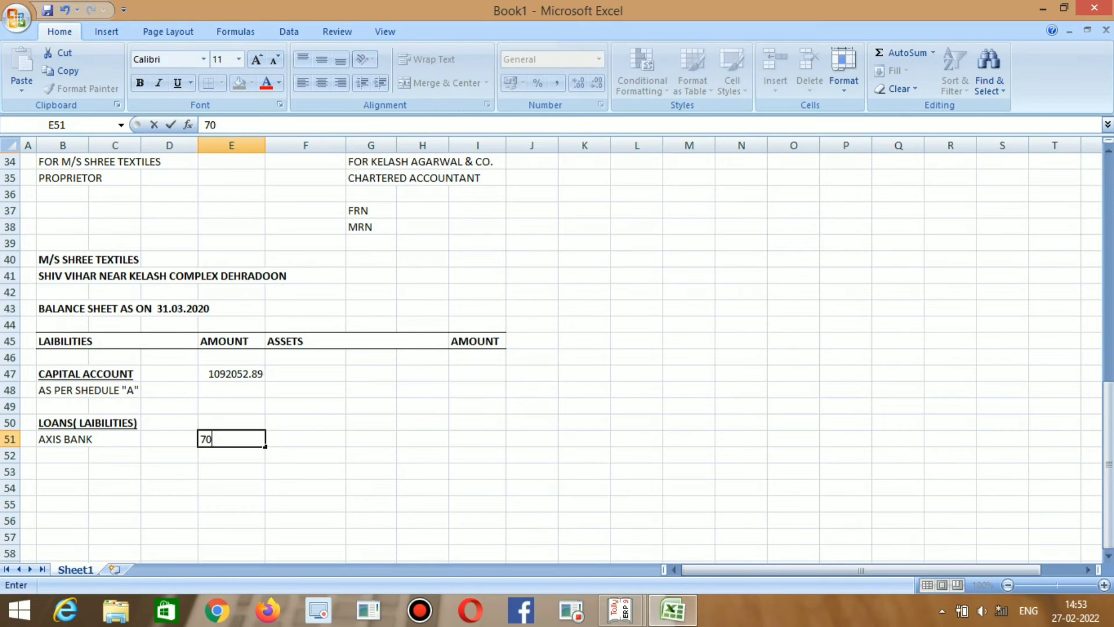
type(",571")
key("Return")
key("alt+Tab")
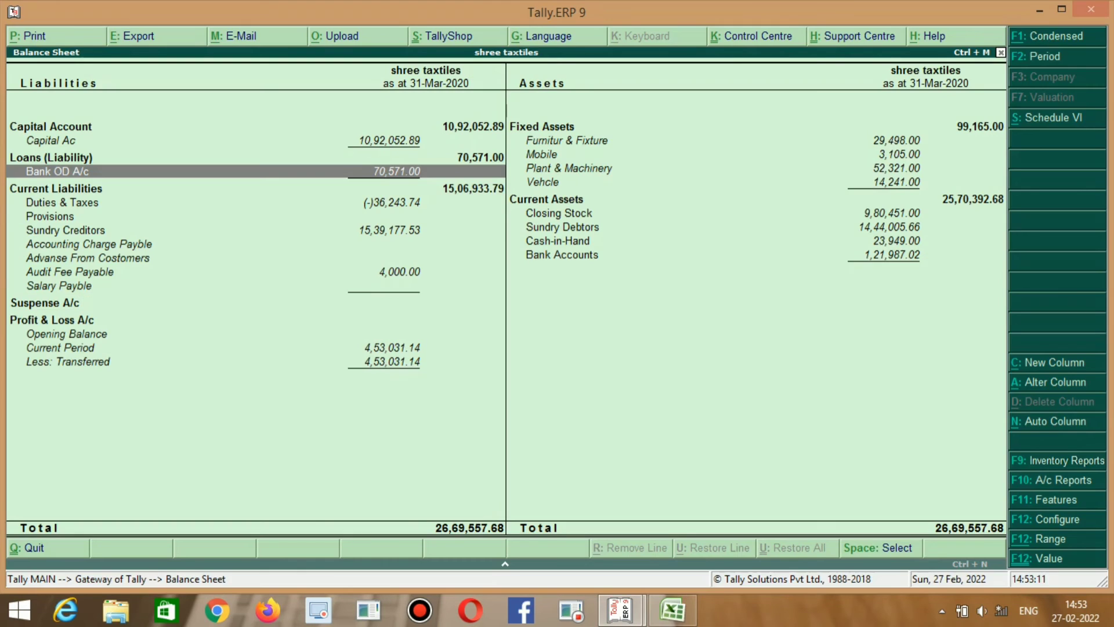
key("Down")
key("Down")
key("alt+Tab")
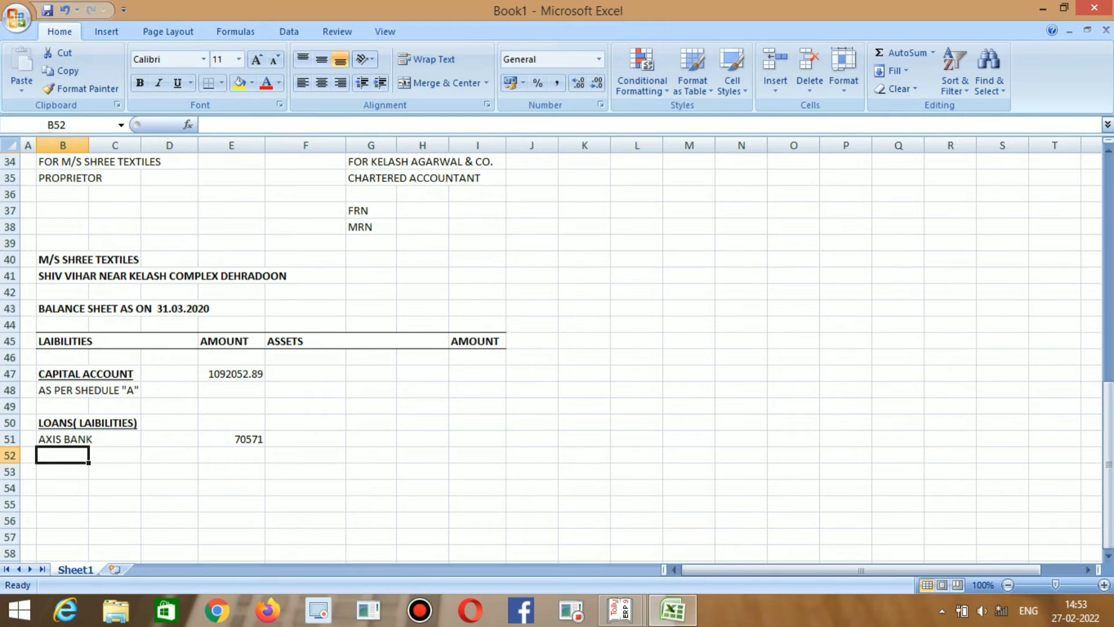
Copy the B50 heading's format into B53 and clear its text.
key("Up")
key("Up")
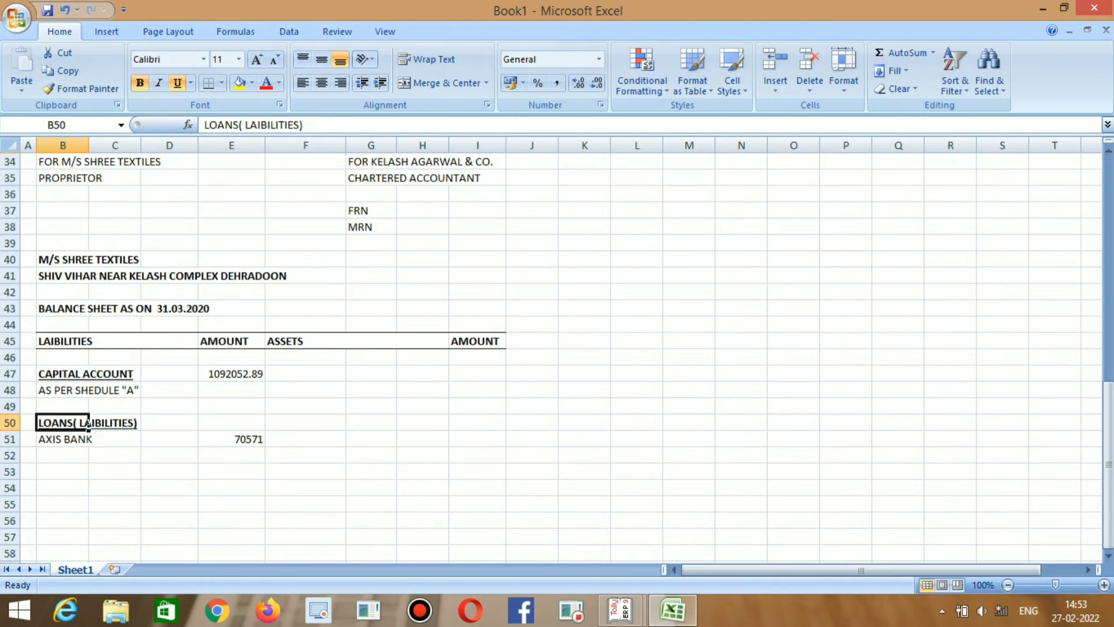
key("ctrl+c")
key("Down")
key("Down")
key("Down")
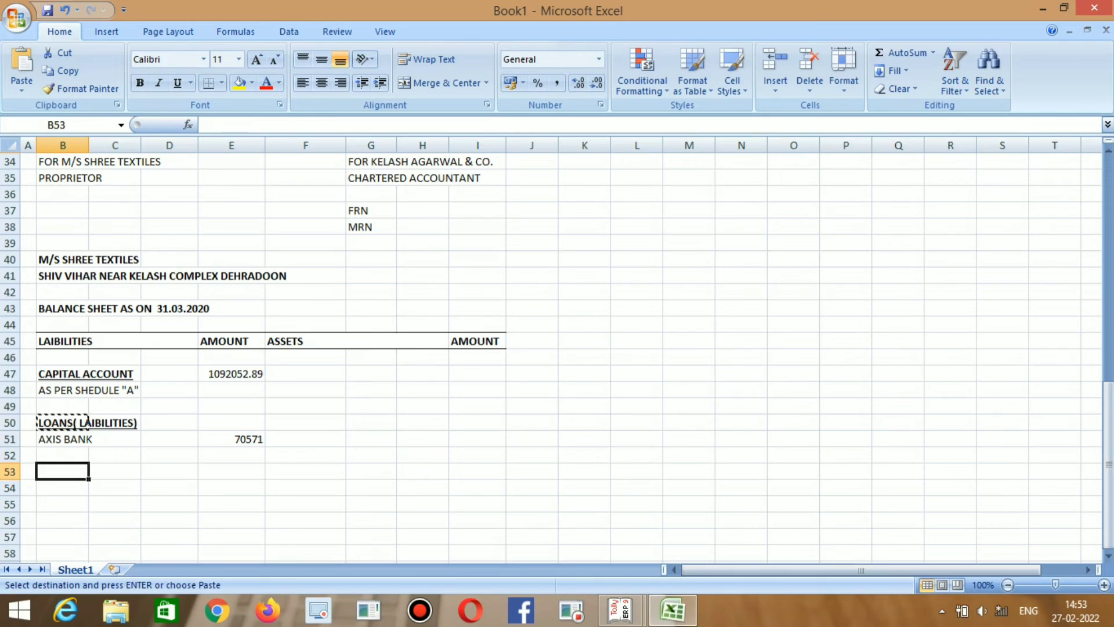
key("ctrl+v")
key("F2")
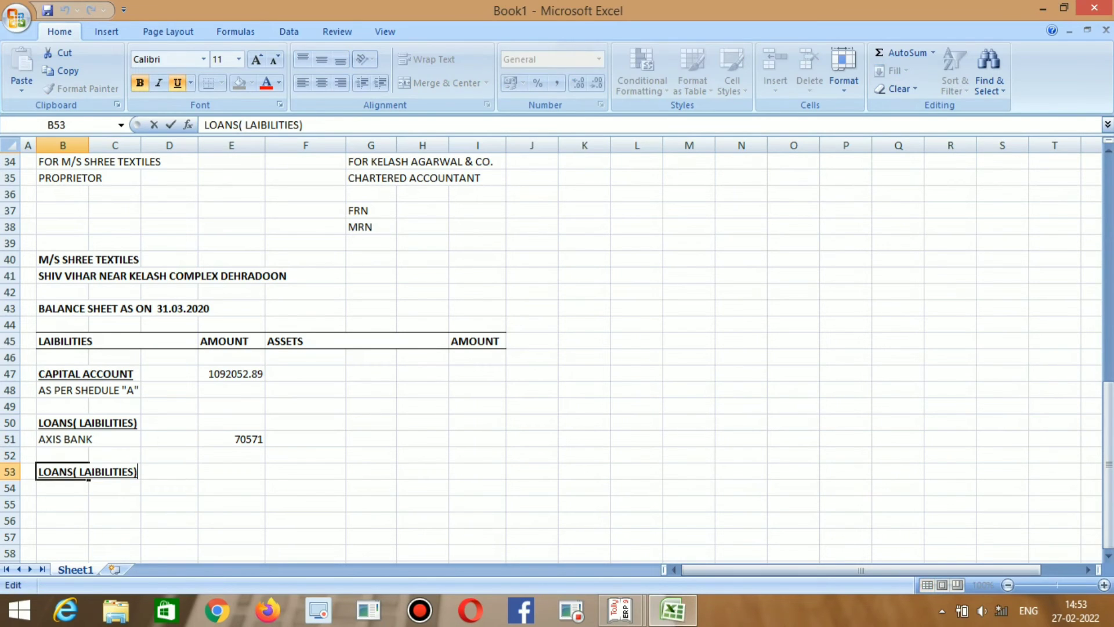
key("BackSpace")
key("BackSpace")
key("BackSpace")
key("BackSpace")
key("BackSpace")
key("BackSpace")
key("BackSpace")
key("BackSpace")
key("BackSpace")
key("BackSpace")
key("BackSpace")
key("BackSpace")
key("BackSpace")
key("BackSpace")
key("BackSpace")
key("BackSpace")
key("BackSpace")
key("BackSpace")
key("BackSpace")
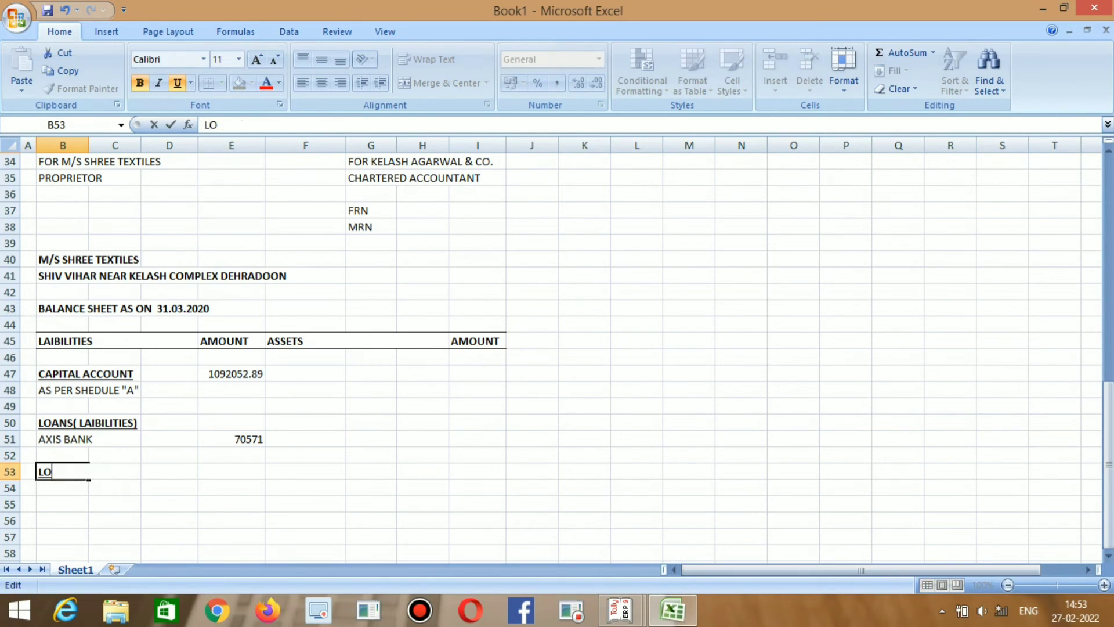
Title B53 CURRENT LAIBILITIES.
type("CURRWENT")
key("BackSpace")
key("BackSpace")
key("BackSpace")
key("BackSpace")
type("WE")
key("BackSpace")
key("BackSpace")
type("ENT LA")
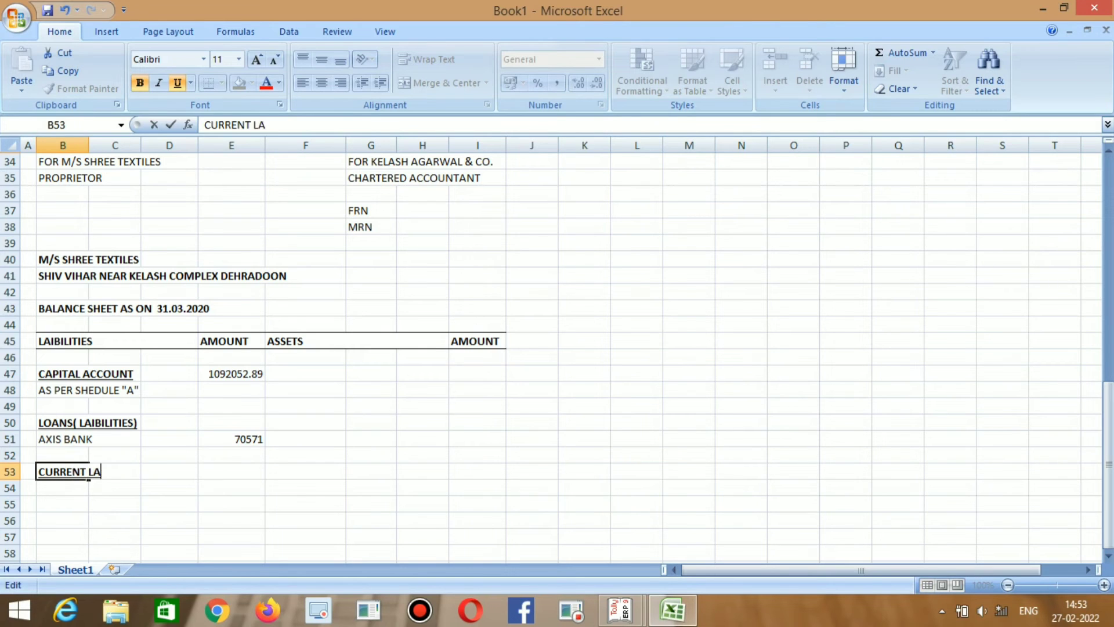
type("IBILITIES")
key("Return")
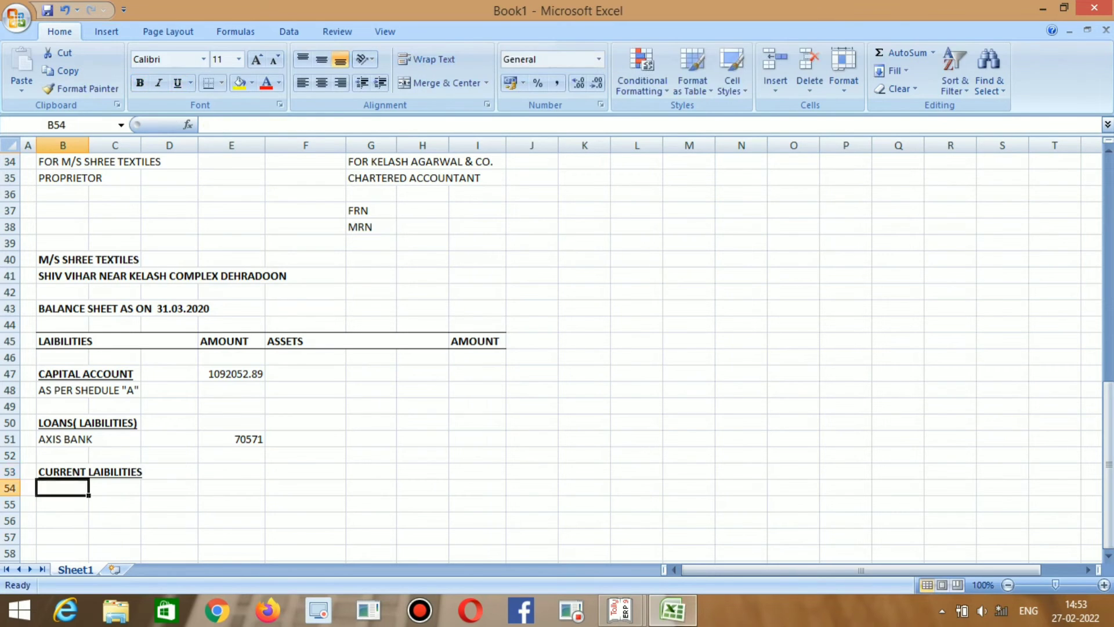
key("alt+Tab")
key("Down")
key("Down")
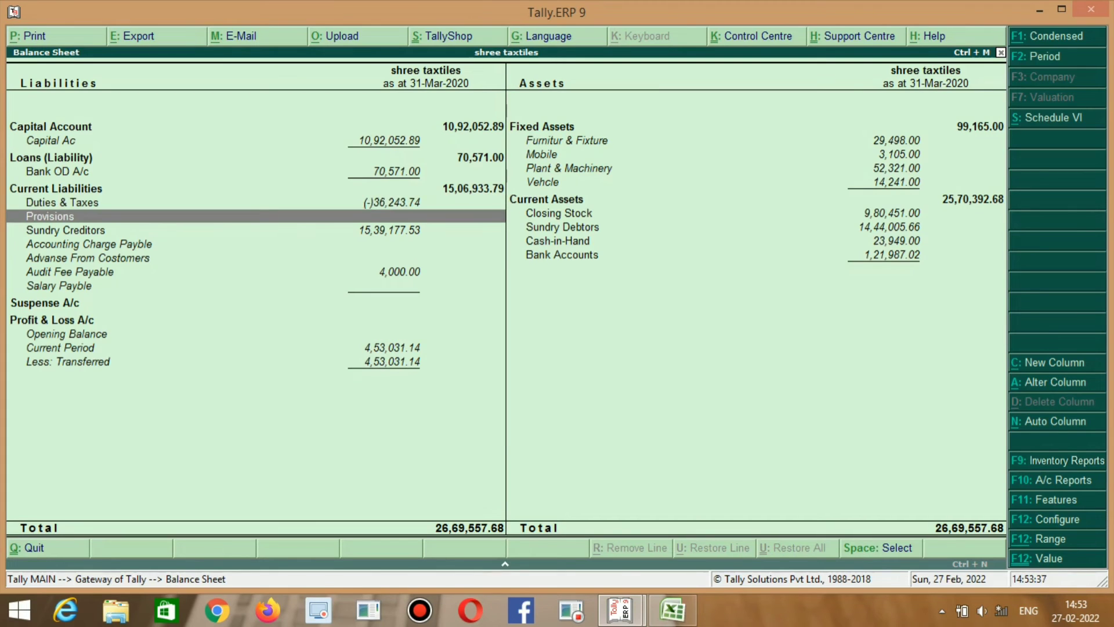
key("Up")
key("Up")
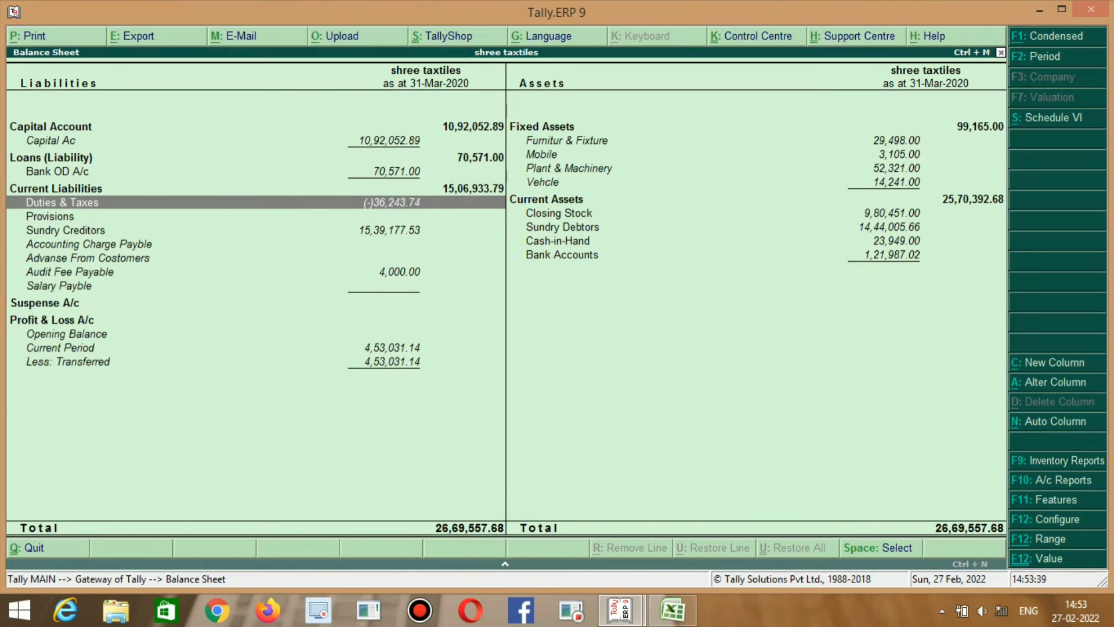
key("alt+Tab")
key("alt+Tab")
key("Down")
key("Down")
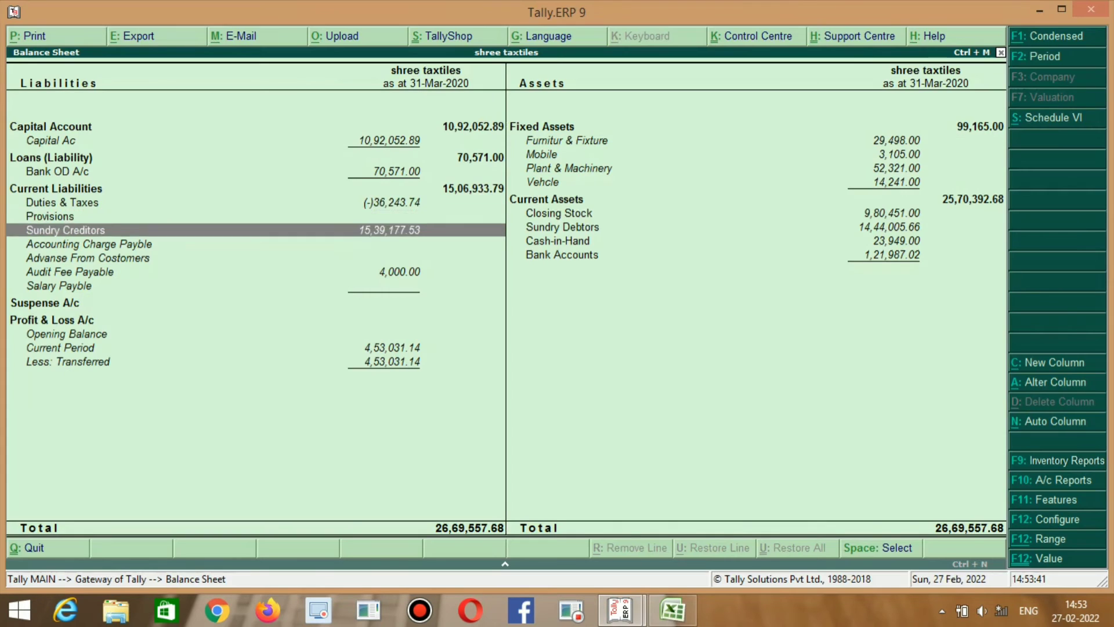
key("Up")
key("Up")
key("Down")
key("Up")
key("Down")
key("Up")
key("Down")
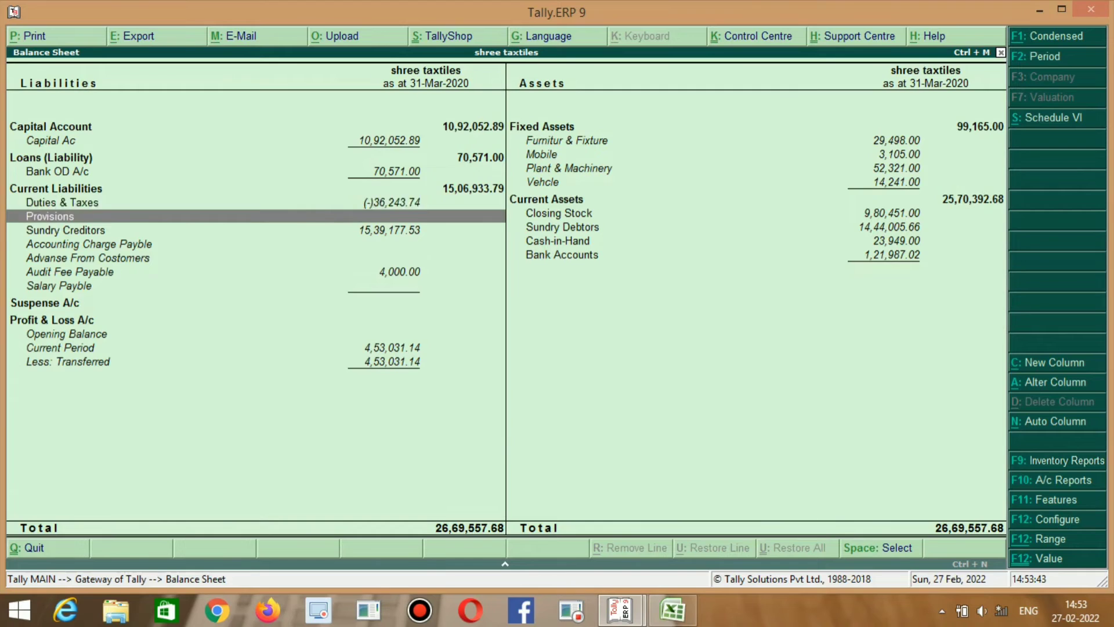
key("Up")
key("Down")
key("Up")
key("Down")
key("Up")
key("Down")
key("Right")
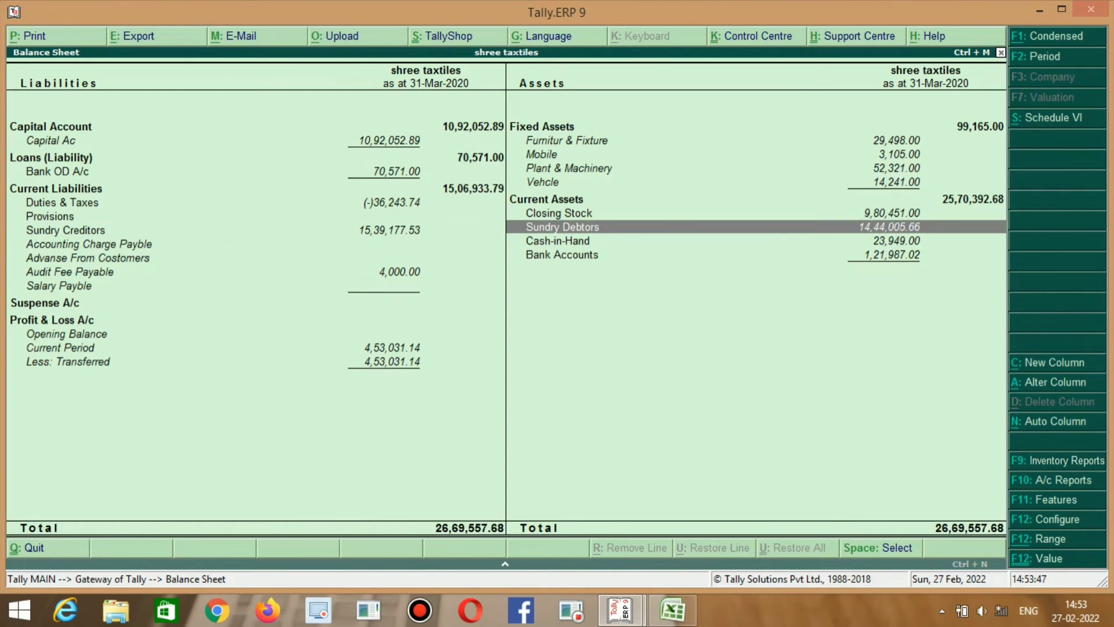
key("Left")
key("Up")
key("Down")
key("Up")
key("Down")
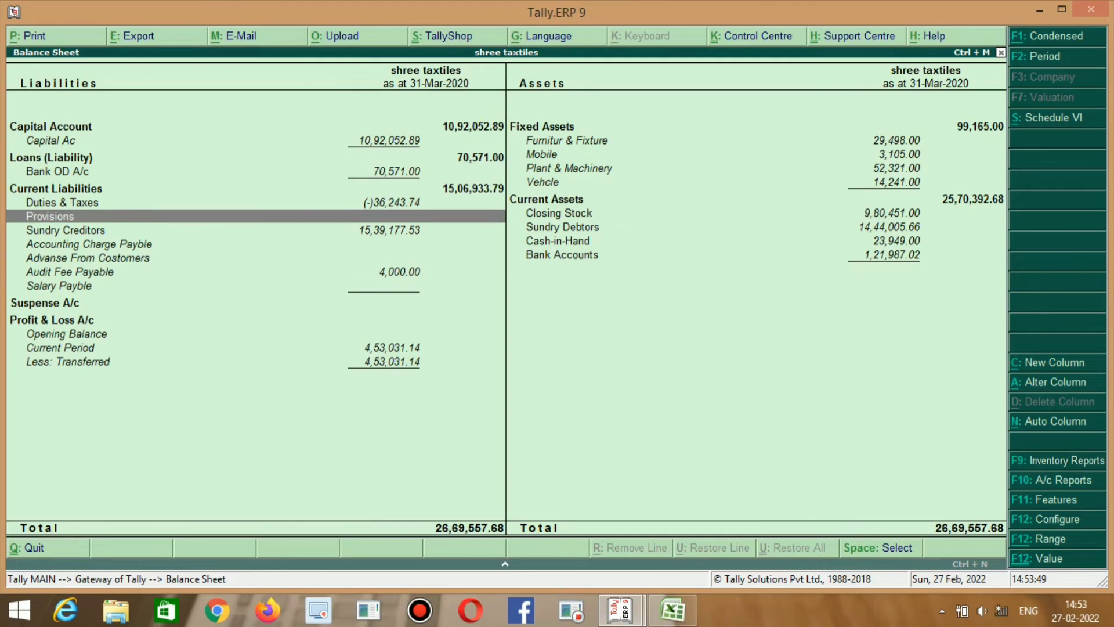
key("alt+Tab")
key("alt+Tab")
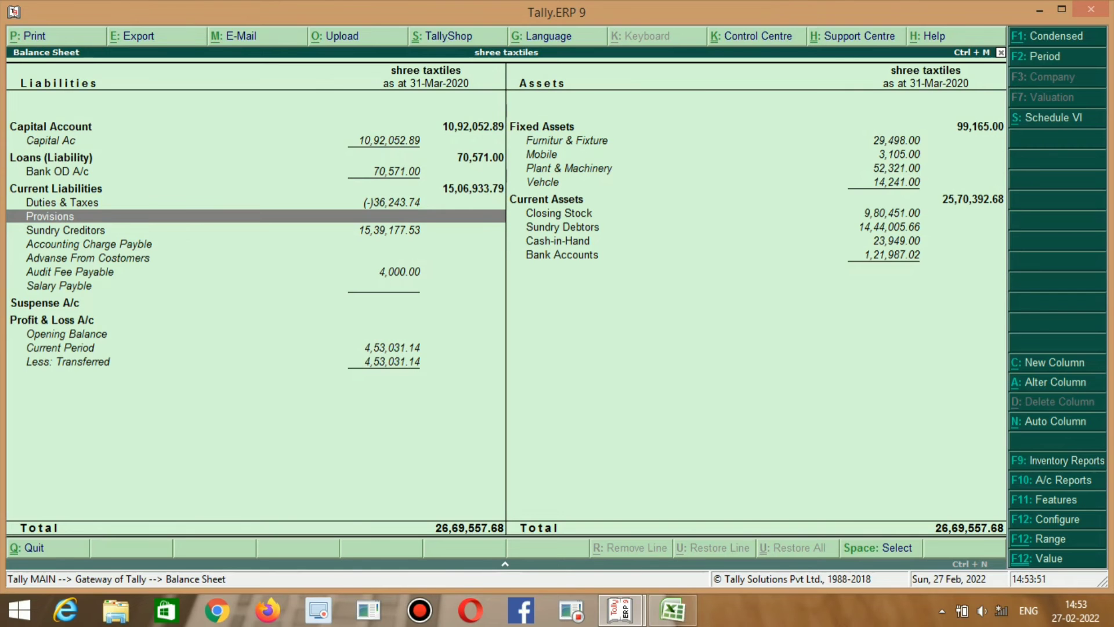
key("Up")
key("Down")
key("Up")
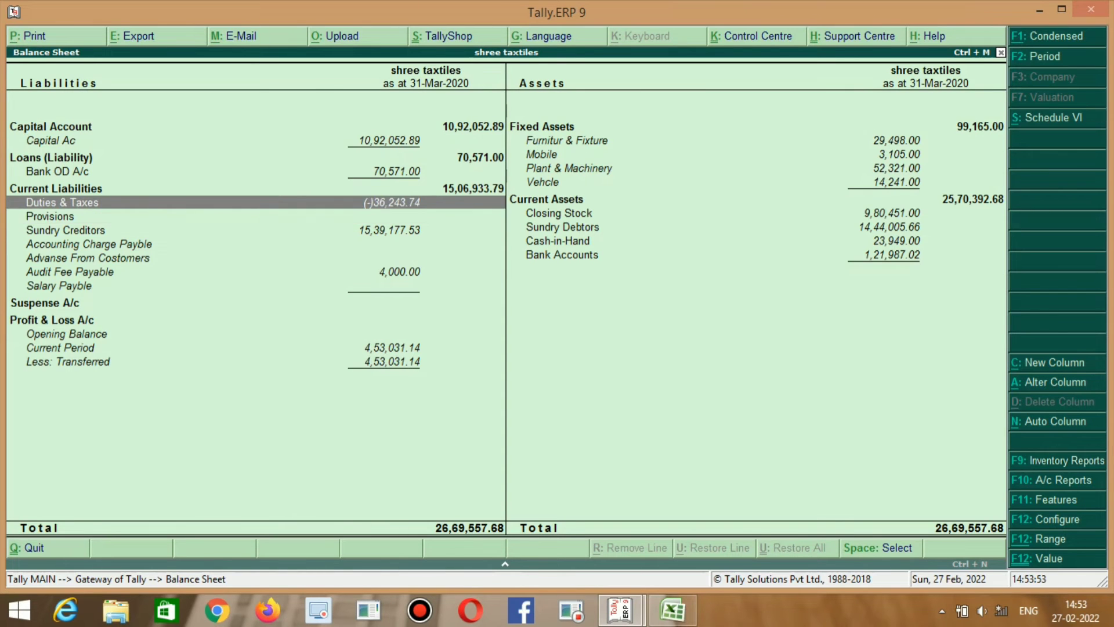
key("Right")
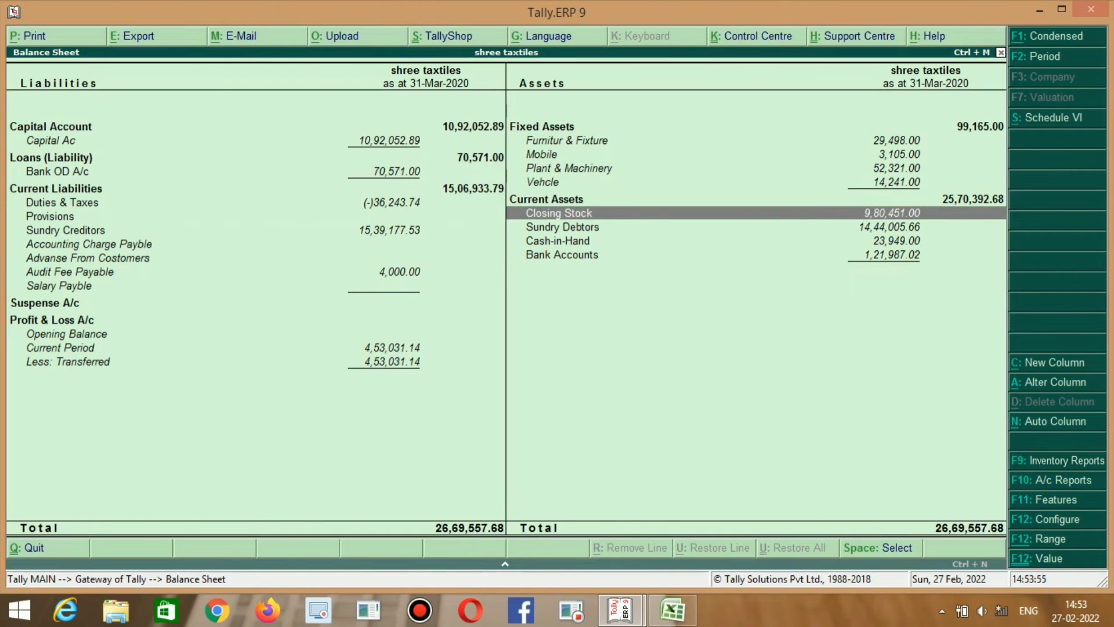
key("Left")
key("Down")
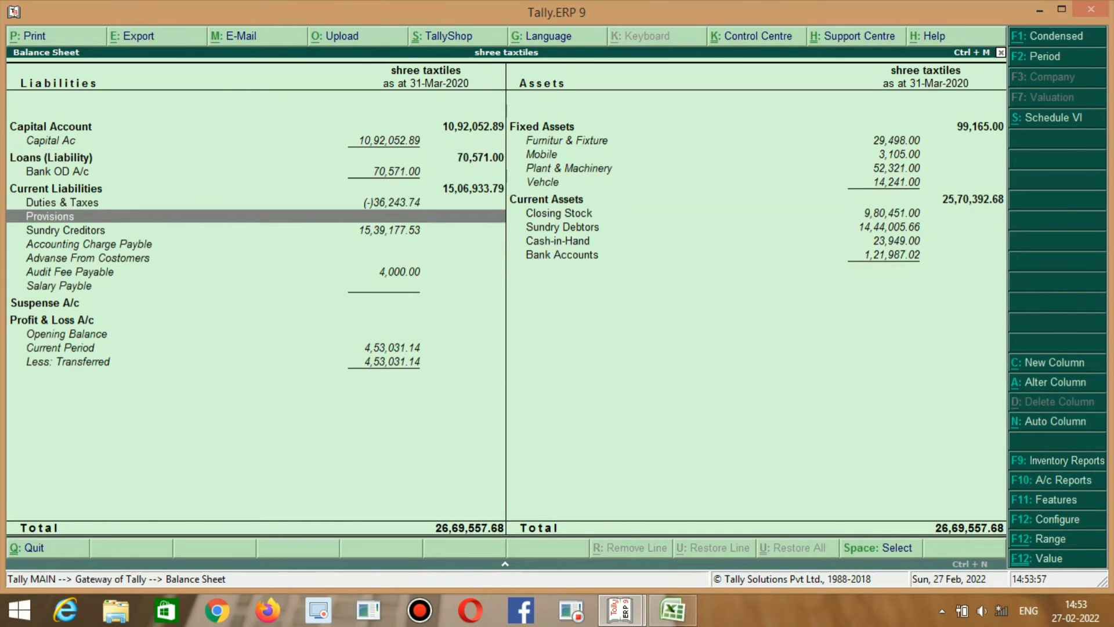
key("Down")
key("Up")
key("Up")
key("Down")
key("space")
key("Up")
key("Up")
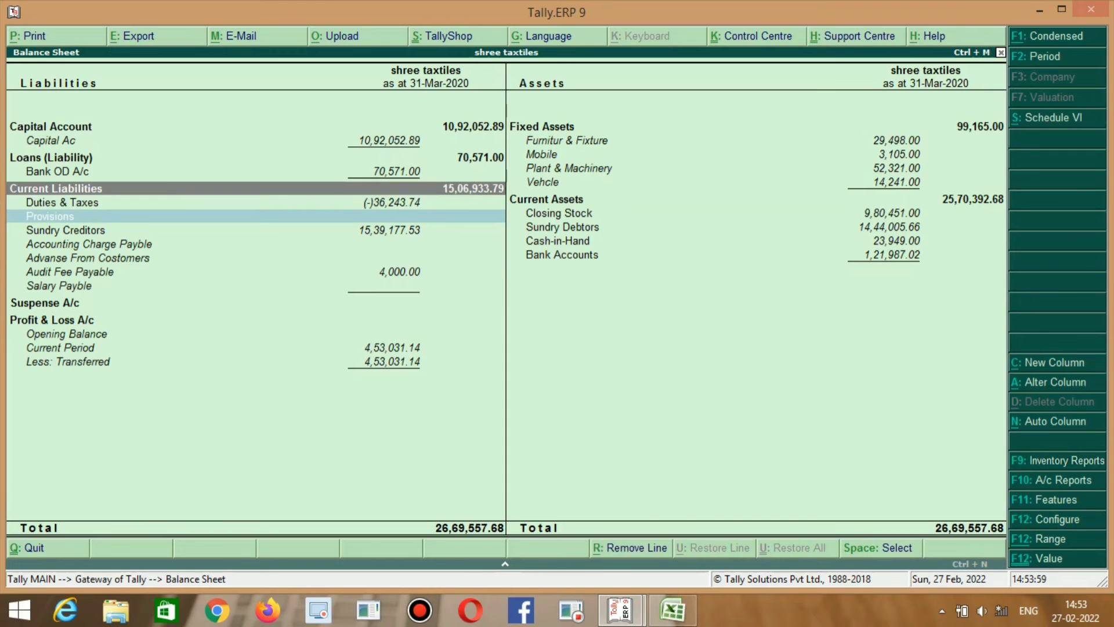
key("space")
key("Down")
key("Down")
key("Up")
key("space")
key("Down")
key("Down")
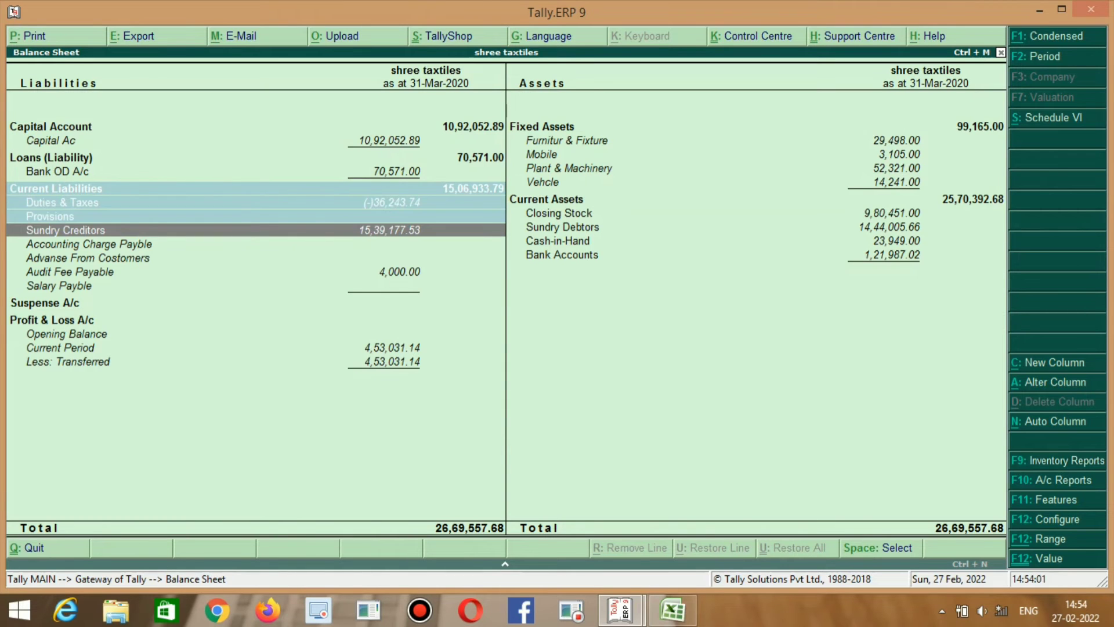
key("alt+Tab")
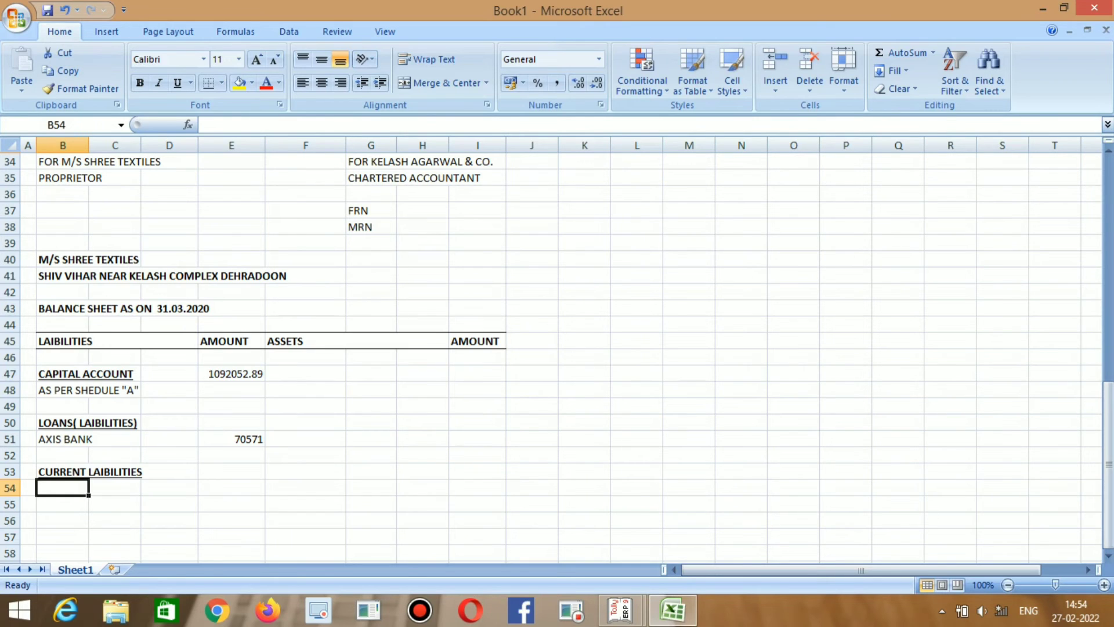
Label B54 SUNDRY CREDITORS.
type("SUND")
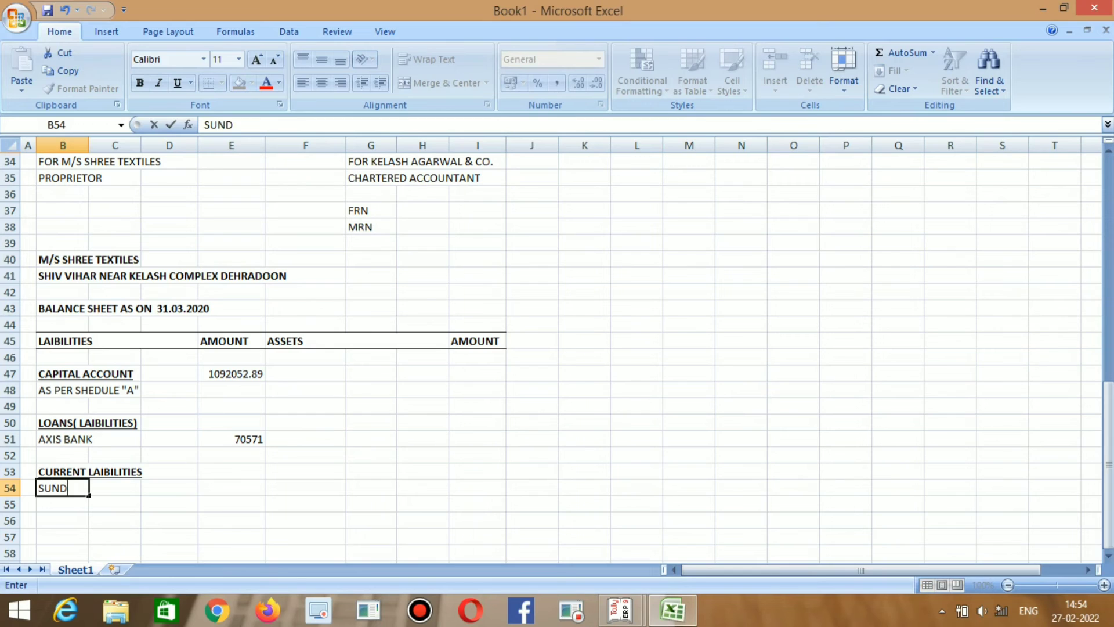
type("RY CREDITORE")
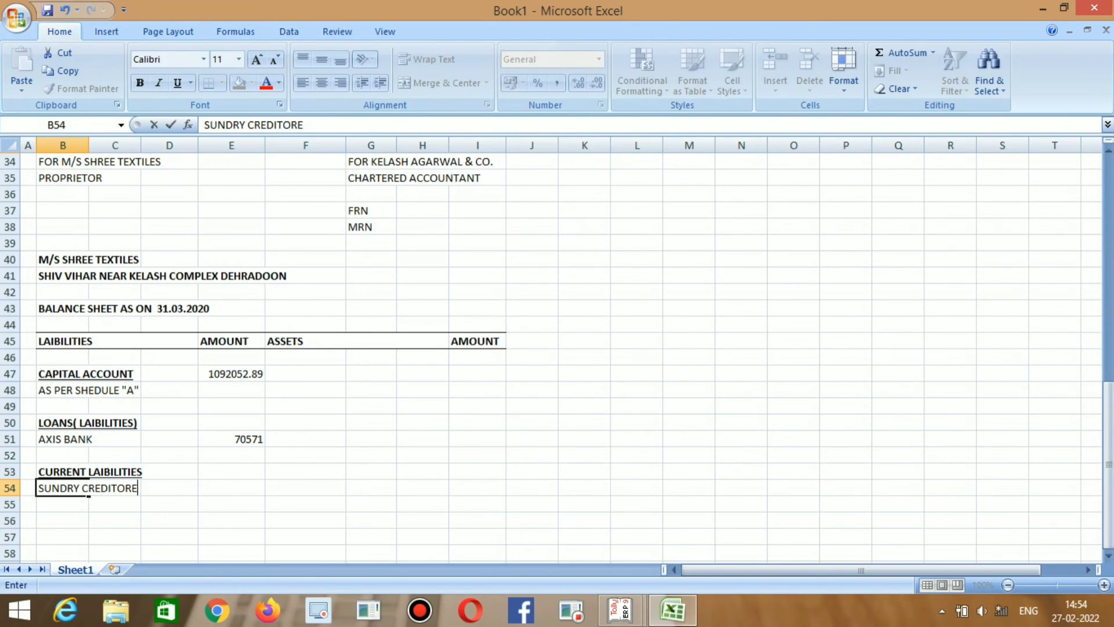
key("BackSpace")
type("S")
key("Tab")
key("Tab")
key("Tab")
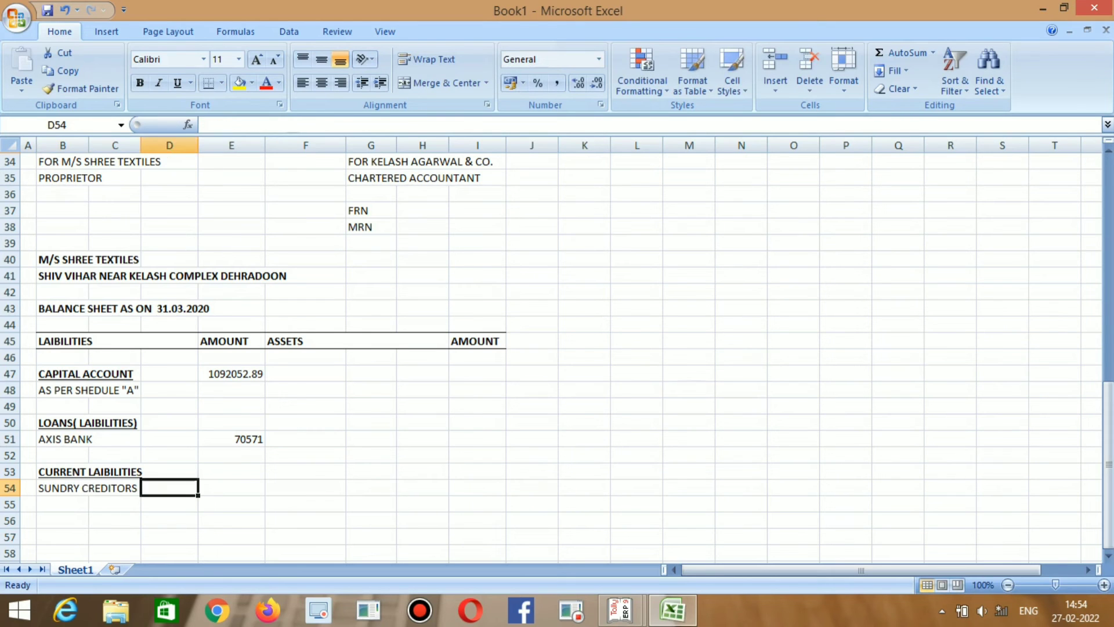
Enter the Sundry Creditors amount 1539177.53 in E54, read from Tally.
key("alt+Tab")
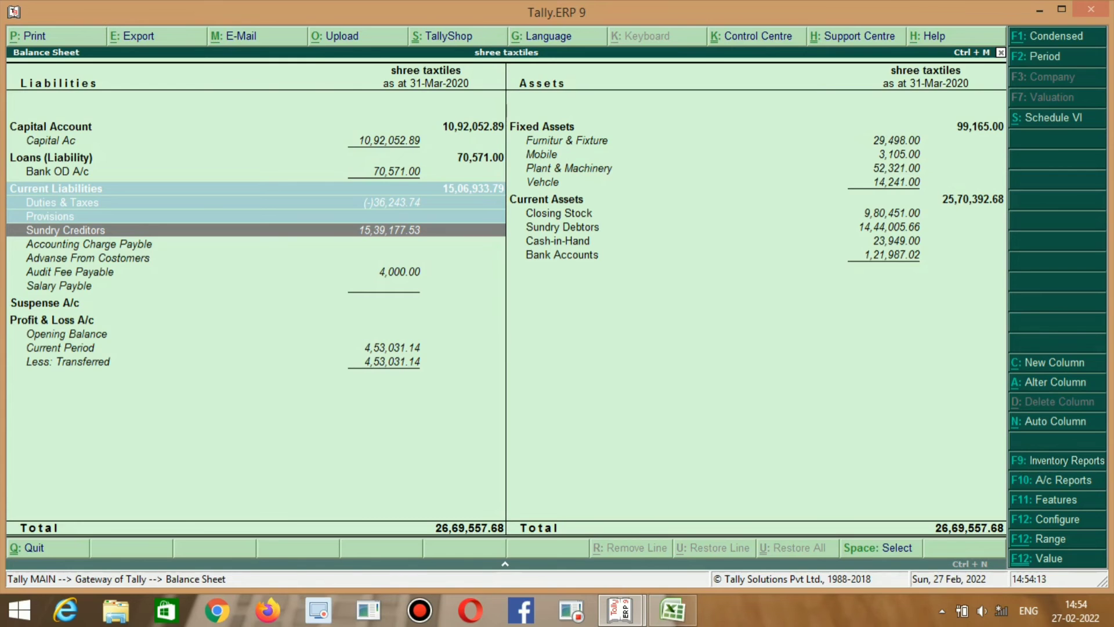
key("alt+Tab")
key("alt+Tab")
key("alt+Tab")
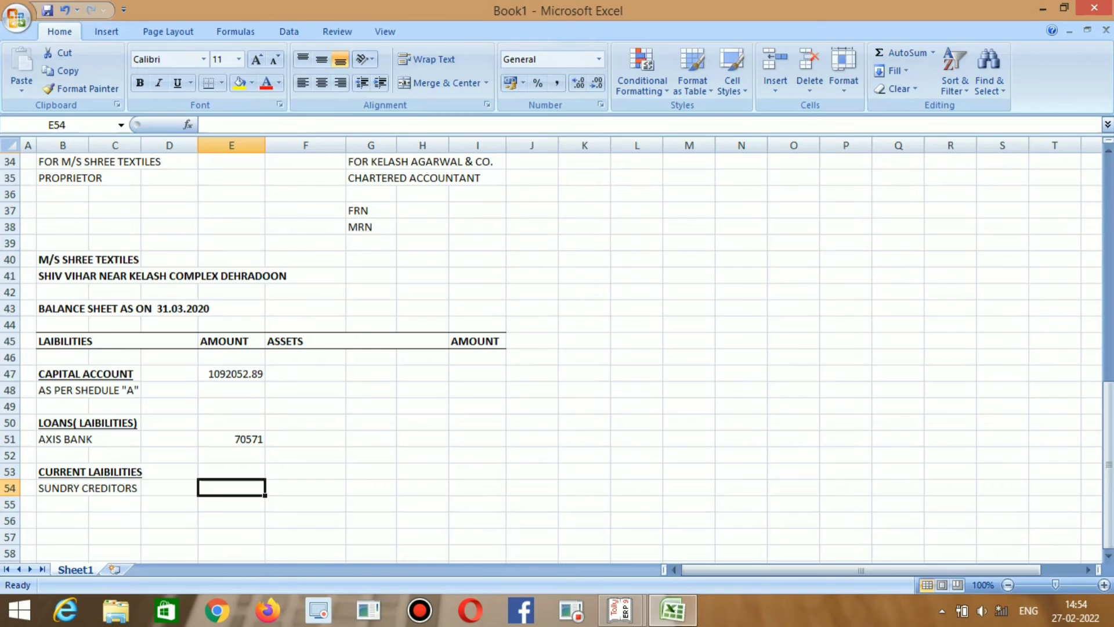
key("alt+Tab")
key("alt+Tab")
key("alt+Tab")
key("alt+Tab")
key("alt+Tab")
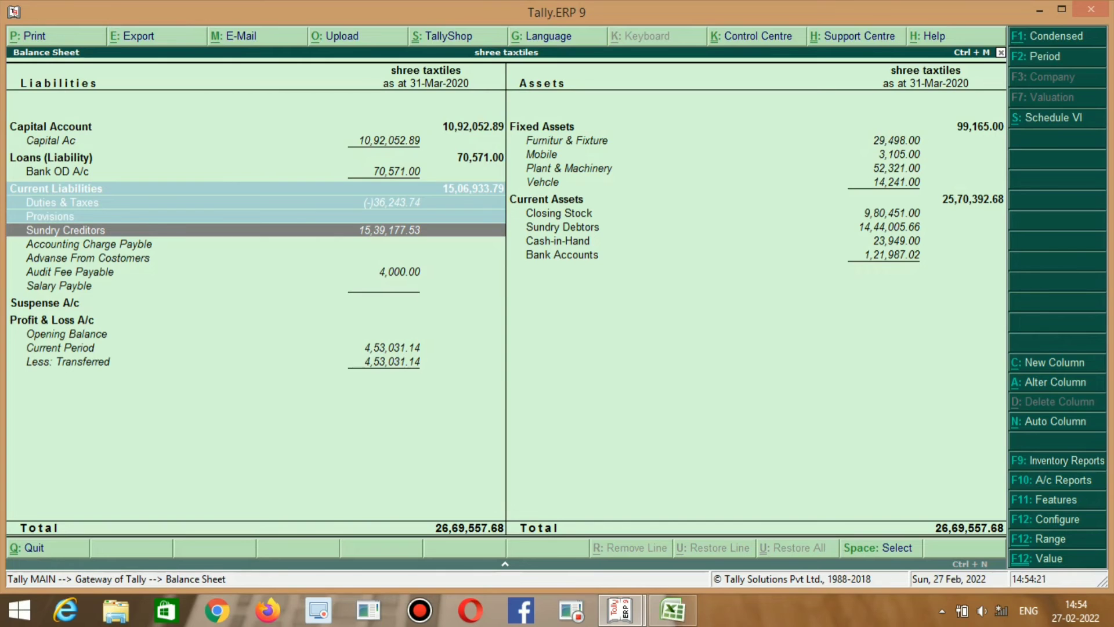
key("alt+Tab")
key("alt+Tab")
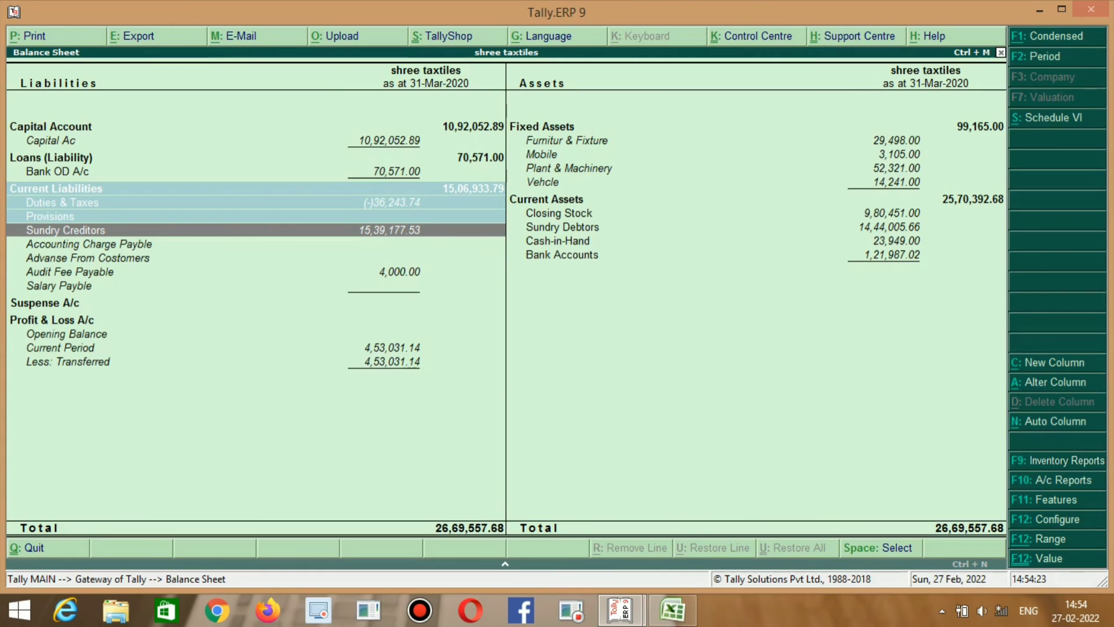
key("alt+Tab")
type("1539")
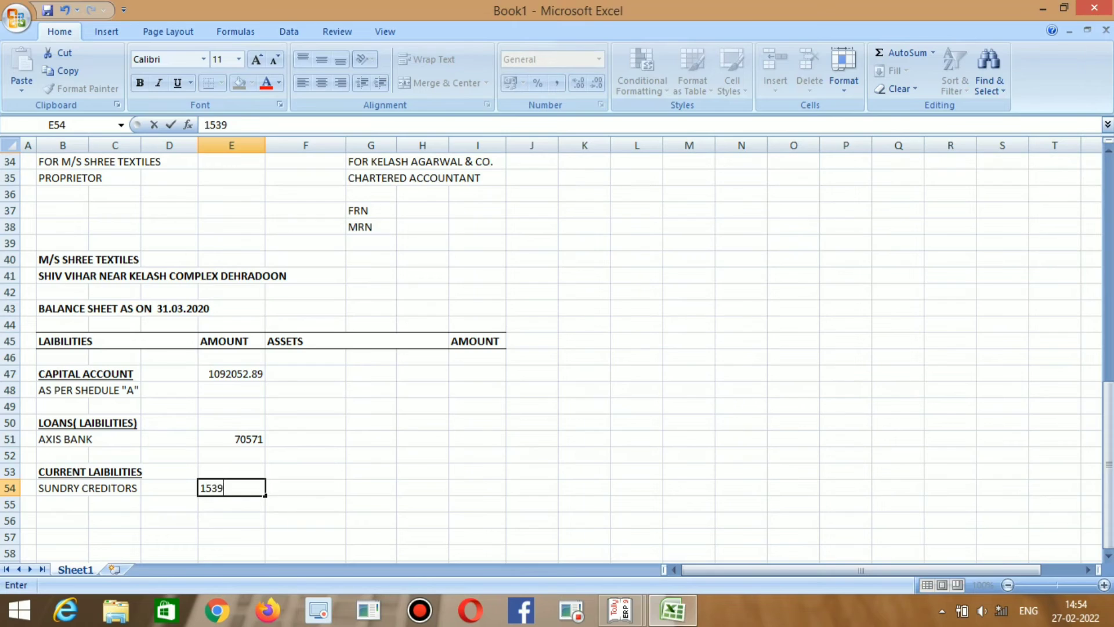
key("alt+Tab")
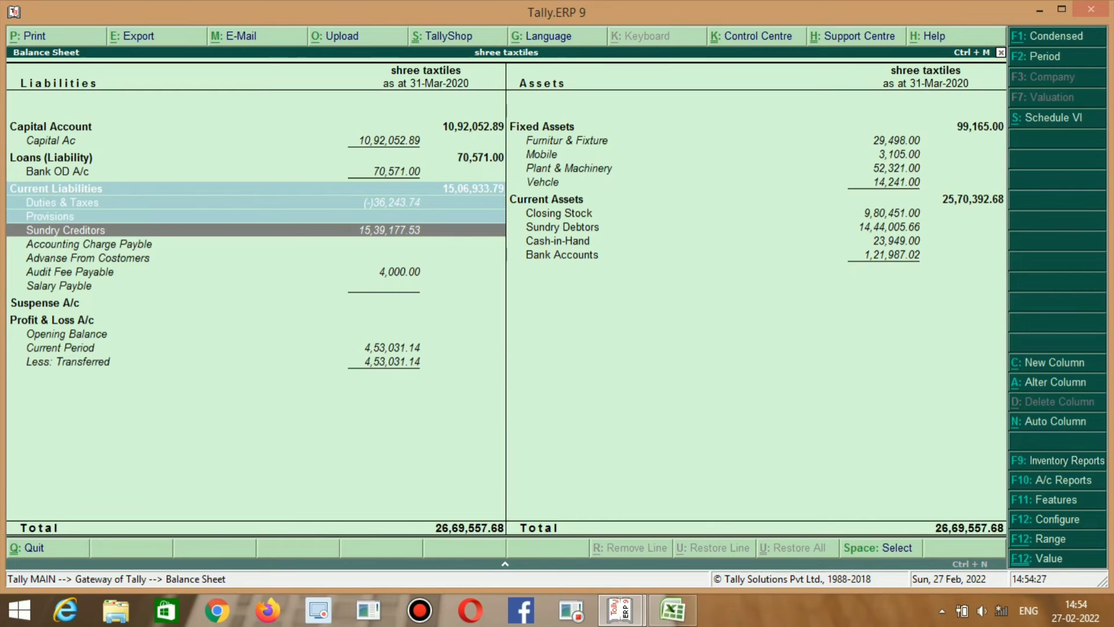
key("alt+Tab")
type("177")
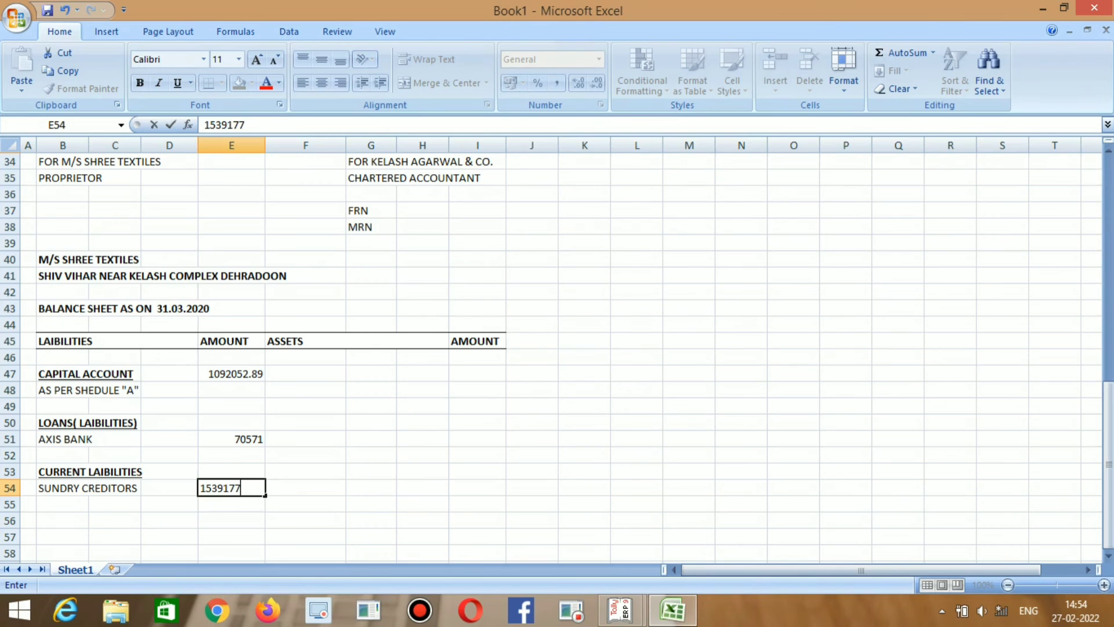
key("alt+Tab")
key("alt+Tab")
type(".53")
key("Return")
key("alt+Tab")
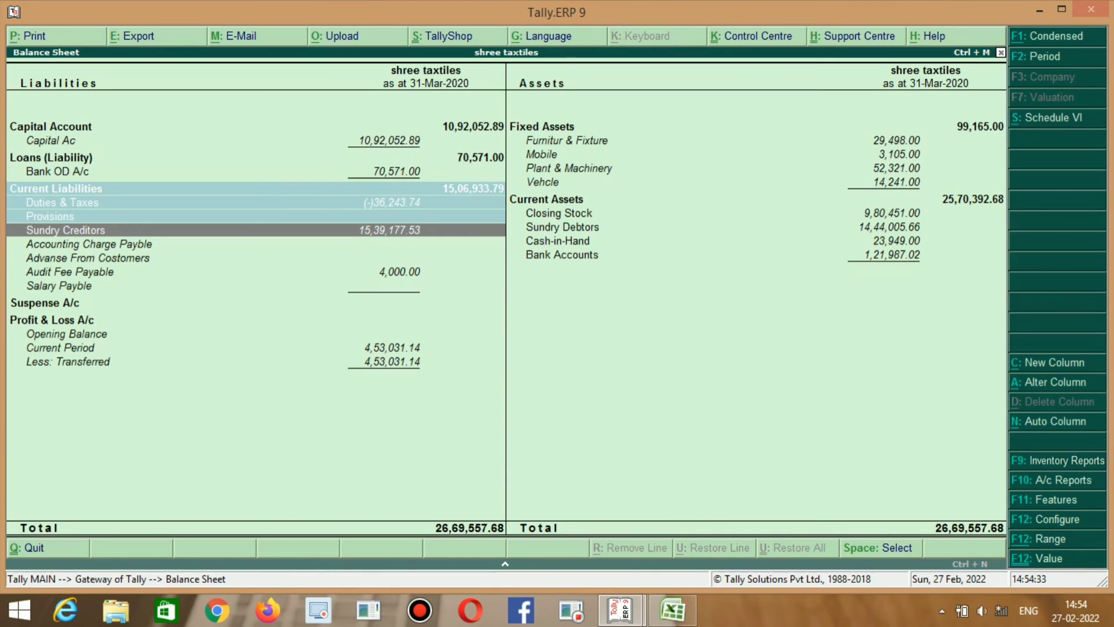
Check the Audit Fee Payable and Salary Payble lines in Tally, then go to row 55.
key("Down")
key("Down")
key("Down")
key("Down")
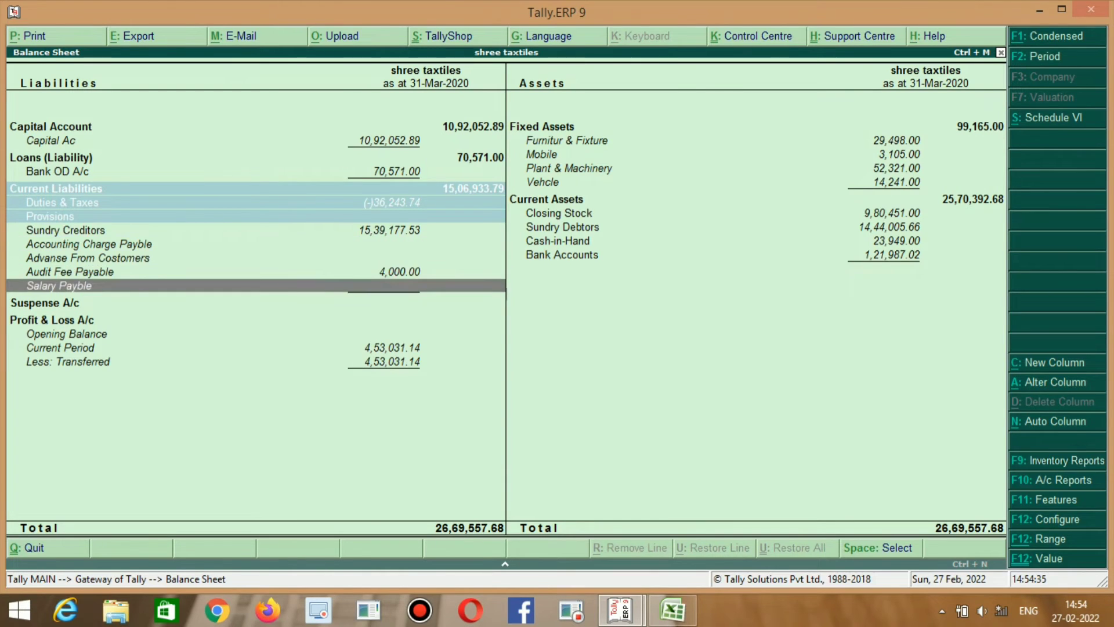
key("alt+Tab")
key("Up")
key("alt+Tab")
key("Up")
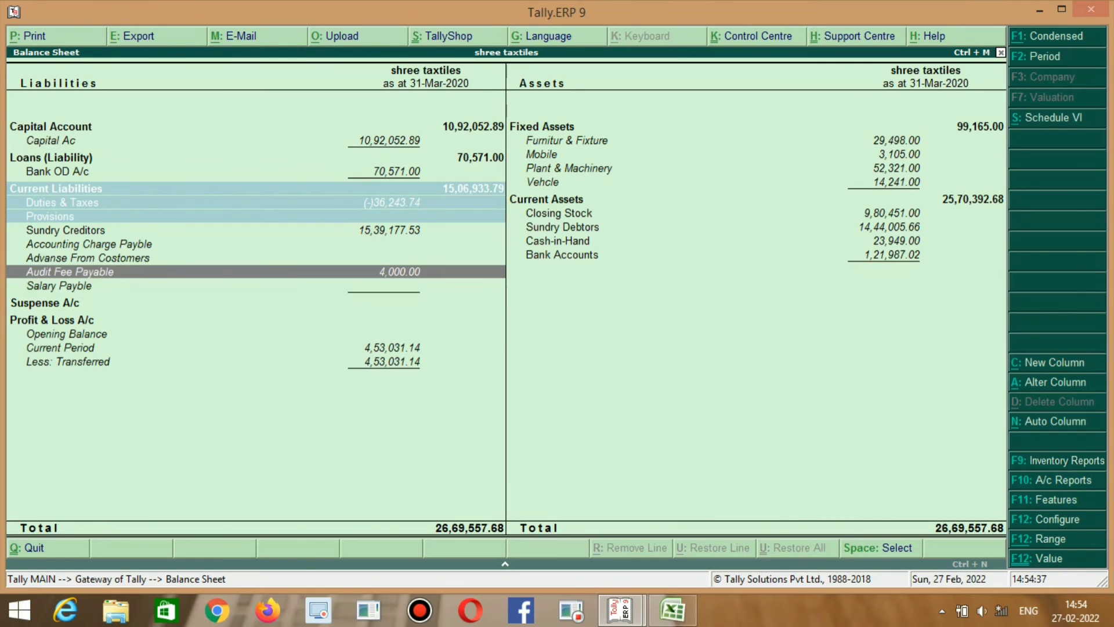
key("Down")
key("Up")
key("alt+Tab")
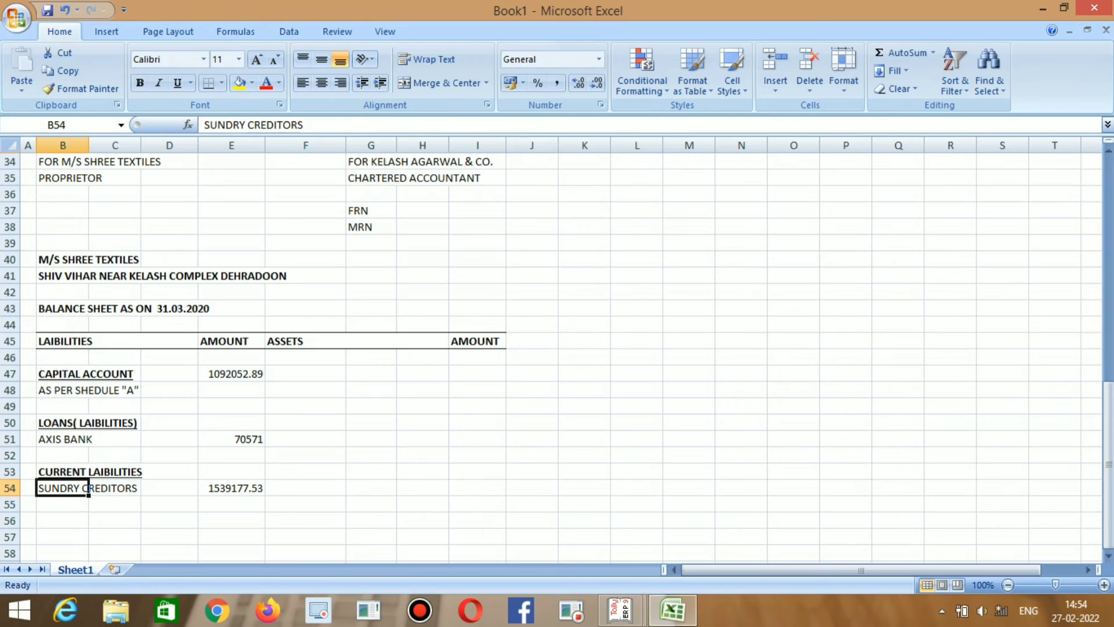
key("Down")
Add EXPS. PAYBLE in B55 with an amount of 4000.
type("AUD")
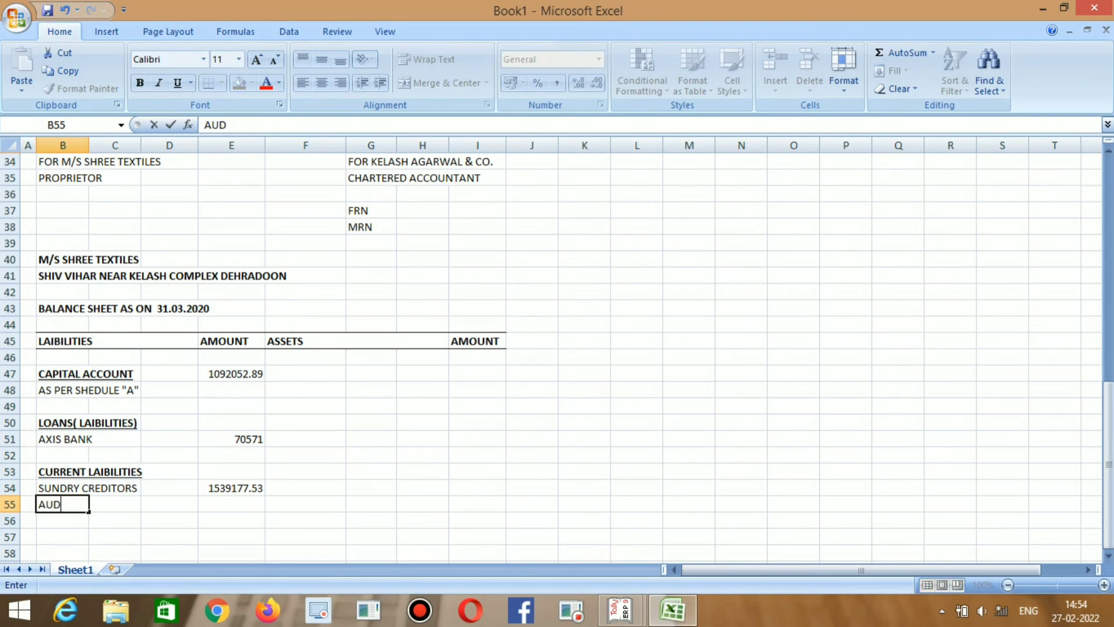
type("IT F")
key("BackSpace")
key("BackSpace")
key("BackSpace")
key("BackSpace")
key("BackSpace")
key("BackSpace")
key("BackSpace")
type("EXPS. PAYBLE")
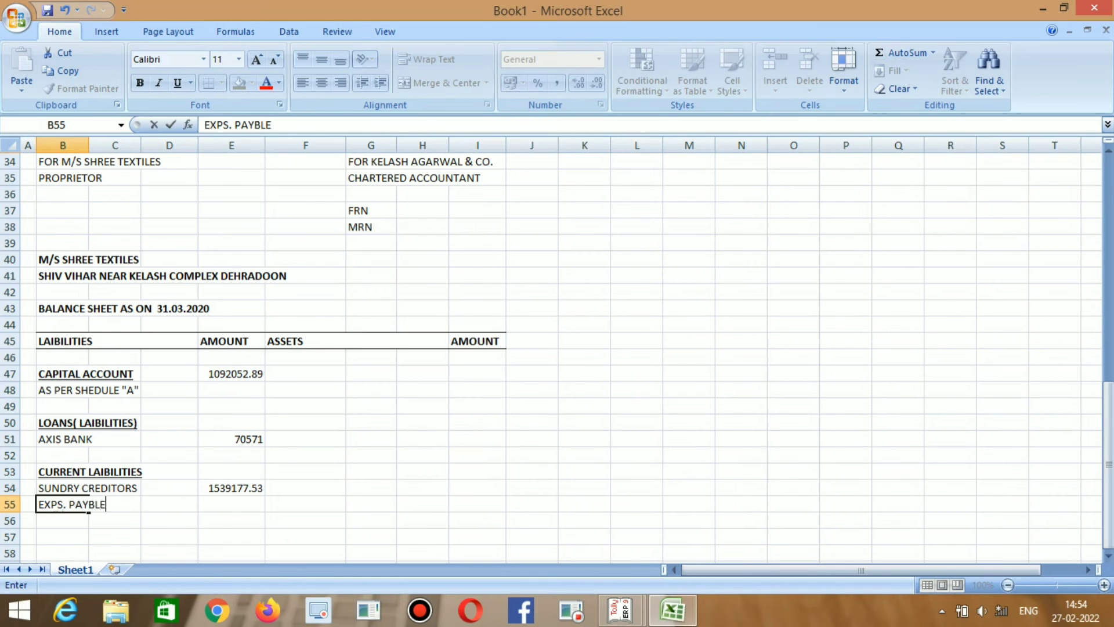
key("Right")
key("Right")
key("Right")
key("alt+Tab")
key("alt+Tab")
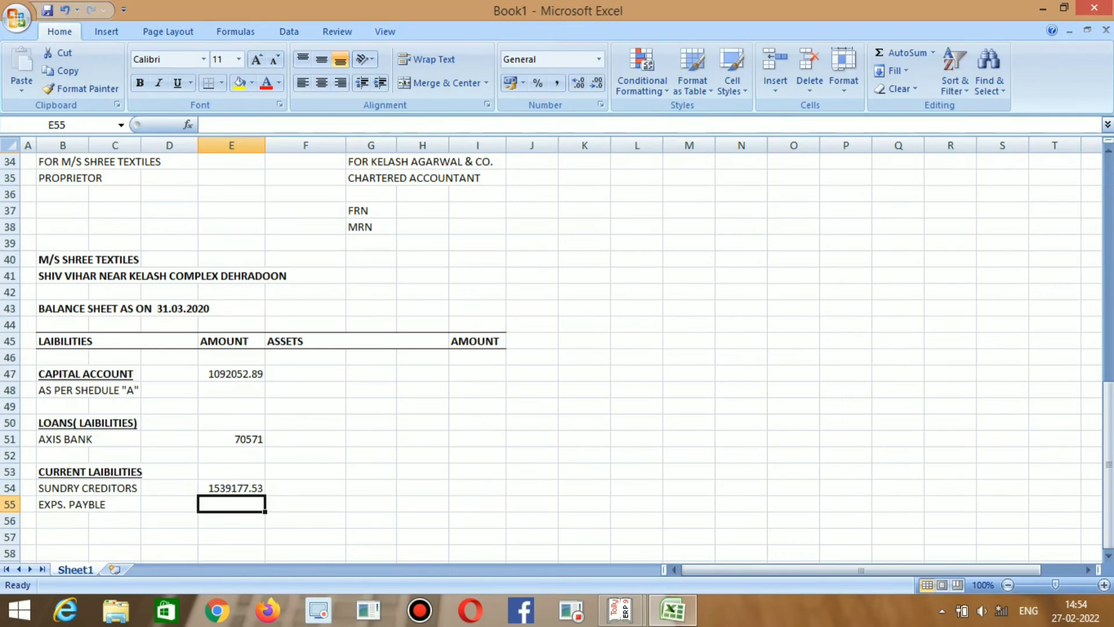
type("4000")
key("Return")
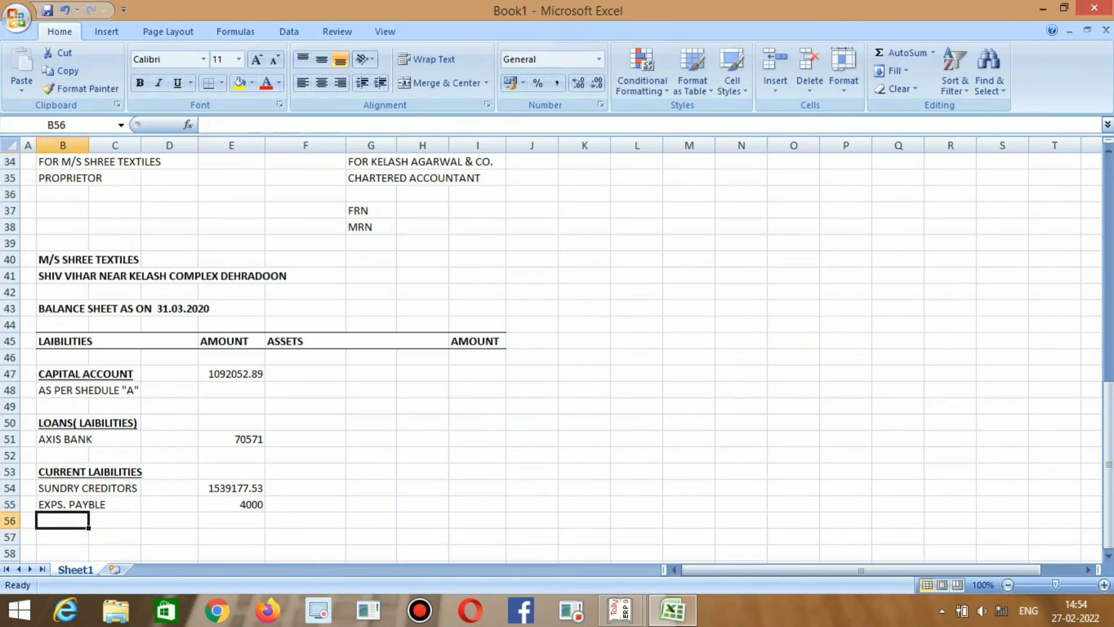
Move to F47 for the assets side and find the fixed asset lines in Tally.
key("alt+Tab")
key("Down")
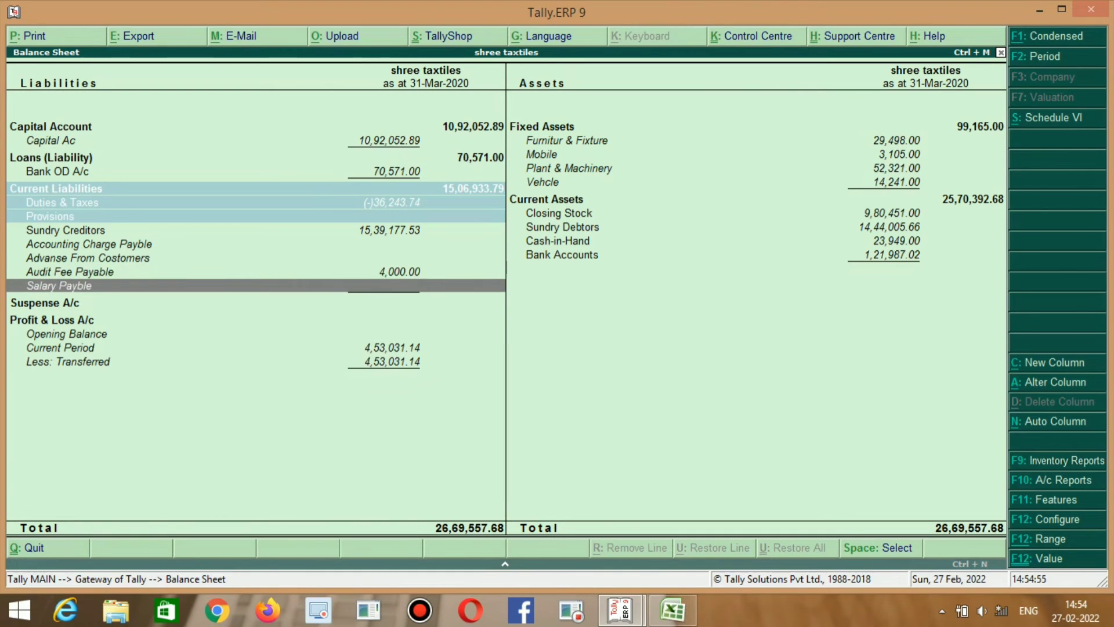
key("Up")
key("alt+Tab")
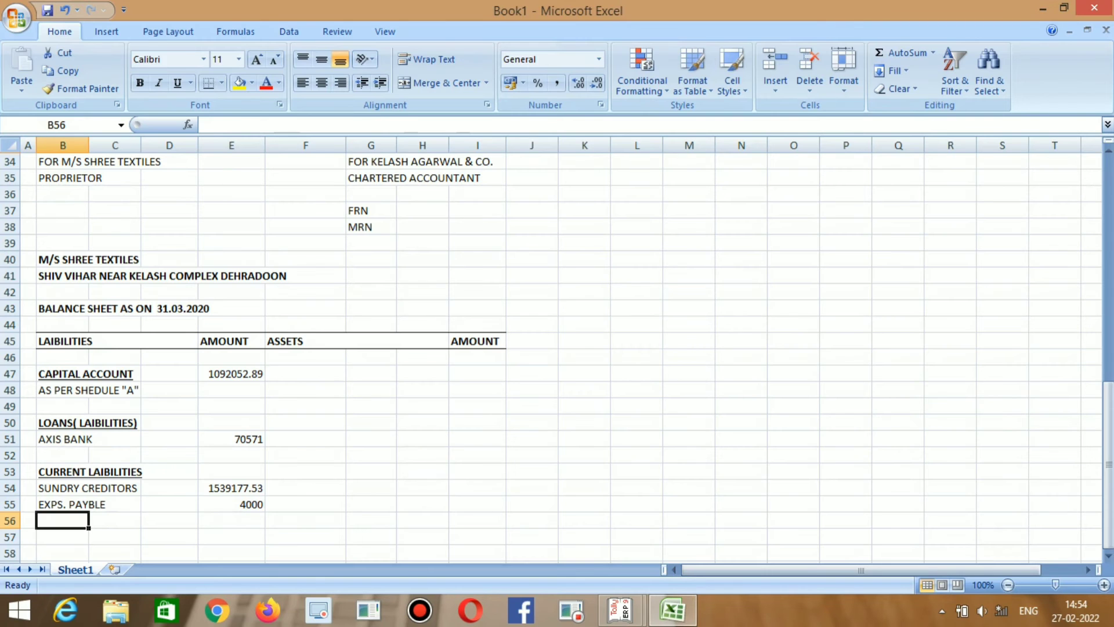
key("Right")
key("Right")
key("Right")
key("Right")
key("Right")
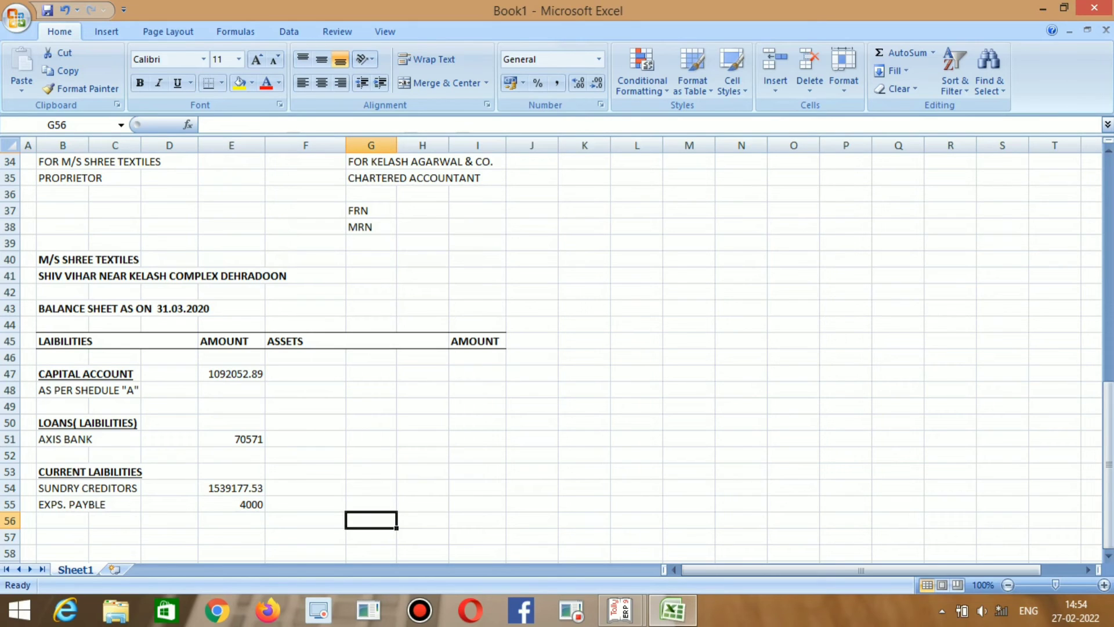
key("Up")
key("Up")
key("Up")
key("Up")
key("Up")
key("Up")
key("Up")
key("Up")
key("Up")
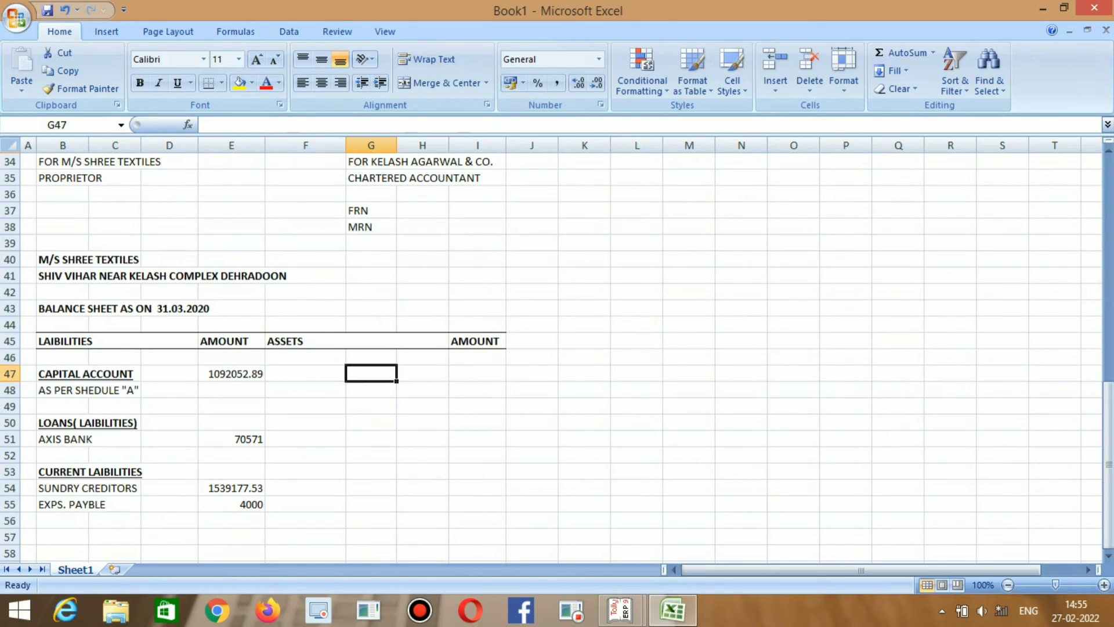
key("Left")
key("alt+Tab")
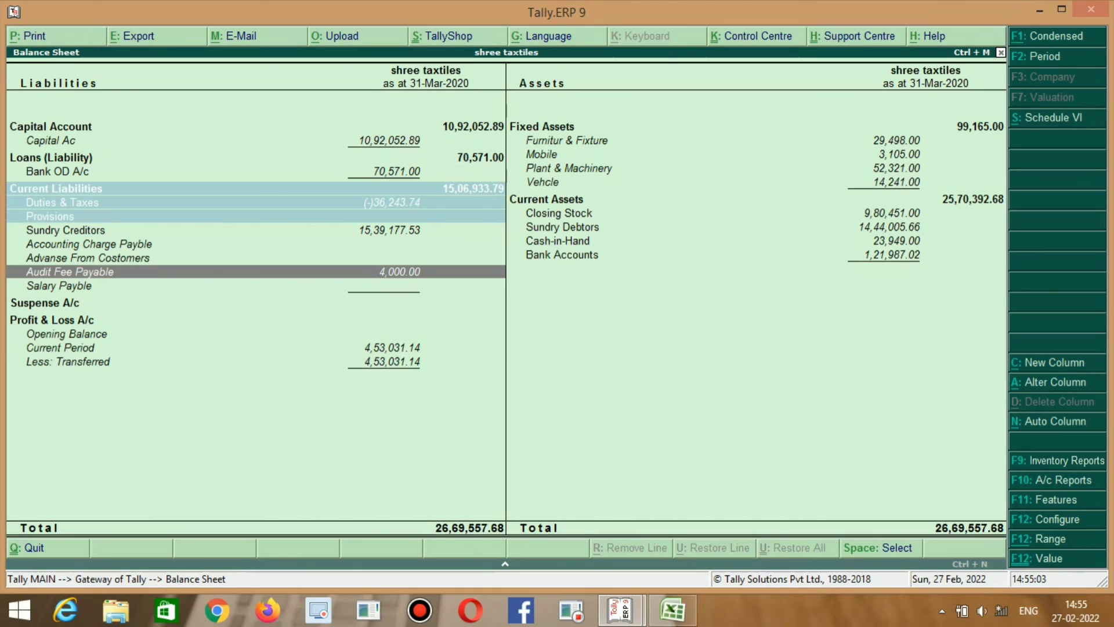
key("Right")
key("Up")
key("Up")
key("Up")
key("Up")
key("Up")
key("Up")
key("Up")
key("Up")
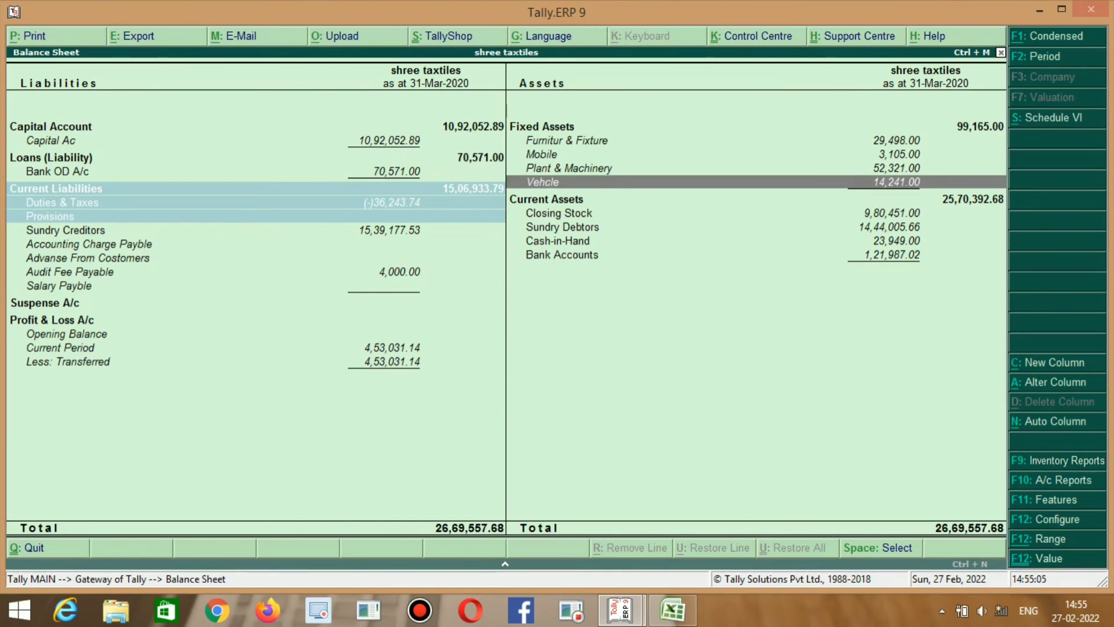
Copy the CAPITAL ACCOUNT heading format into F47 and clear its text.
key("Up")
key("alt+Tab")
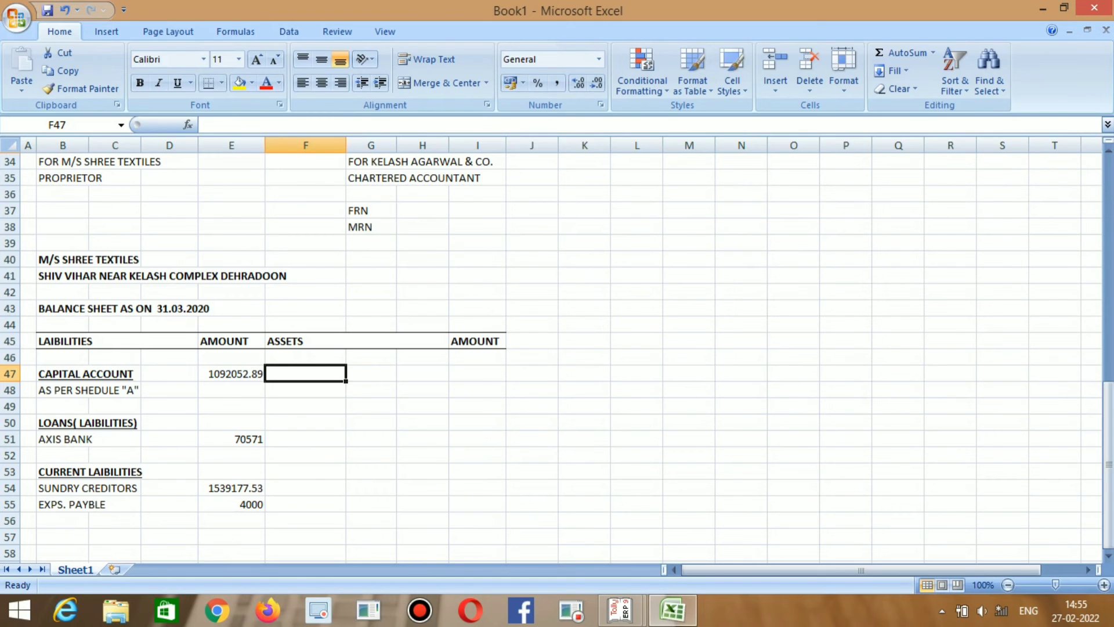
key("Left")
key("Left")
key("Left")
key("Left")
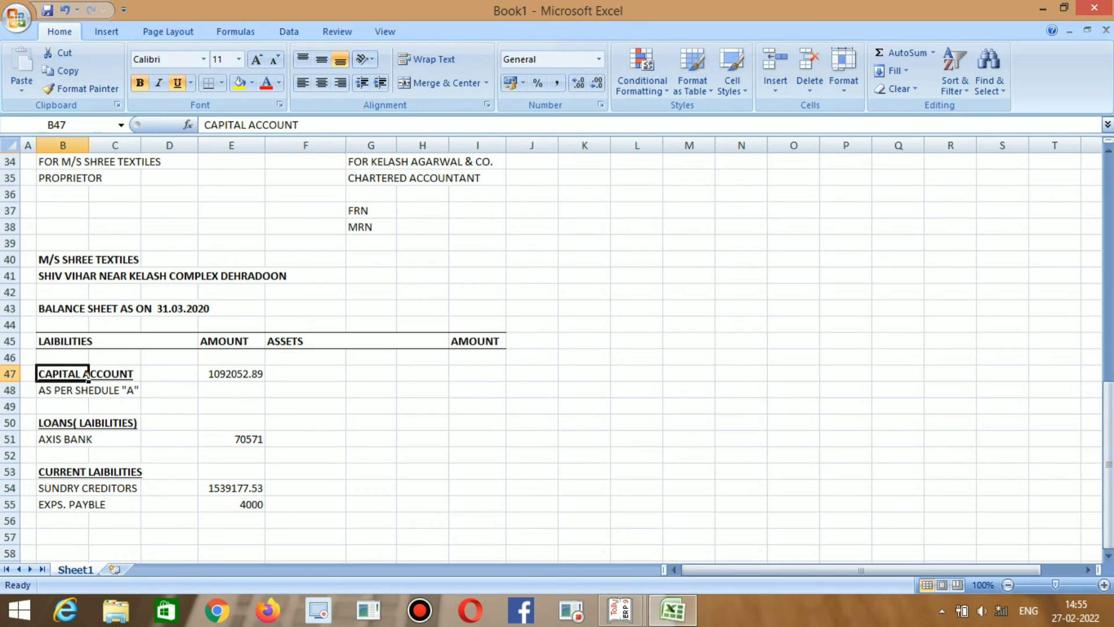
key("ctrl+c")
key("Right")
key("Right")
key("Right")
key("Right")
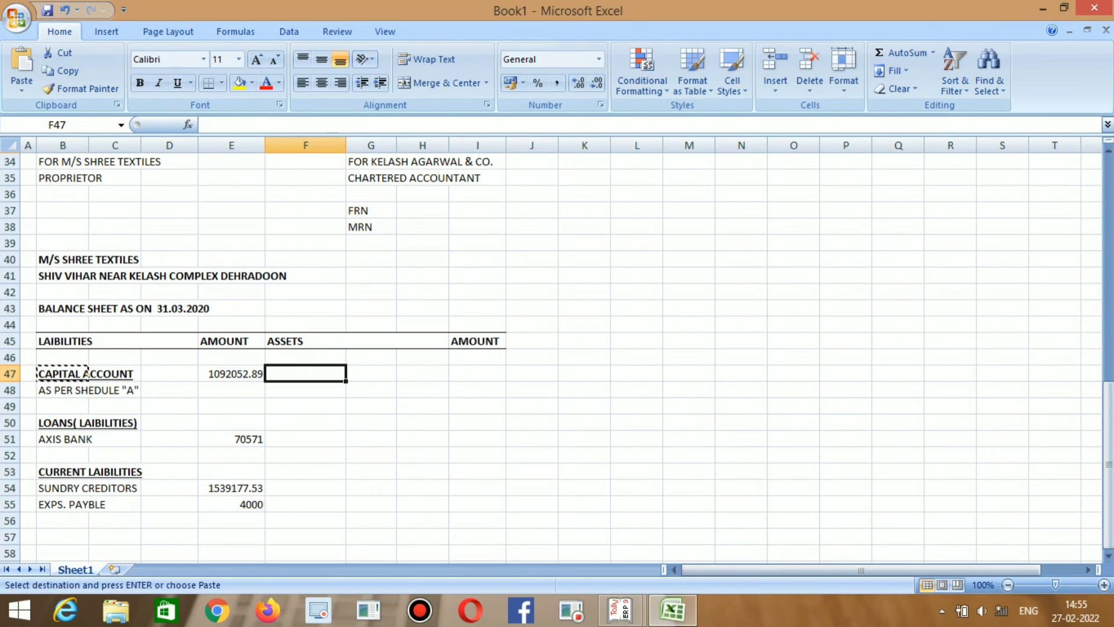
key("ctrl+v")
key("F2")
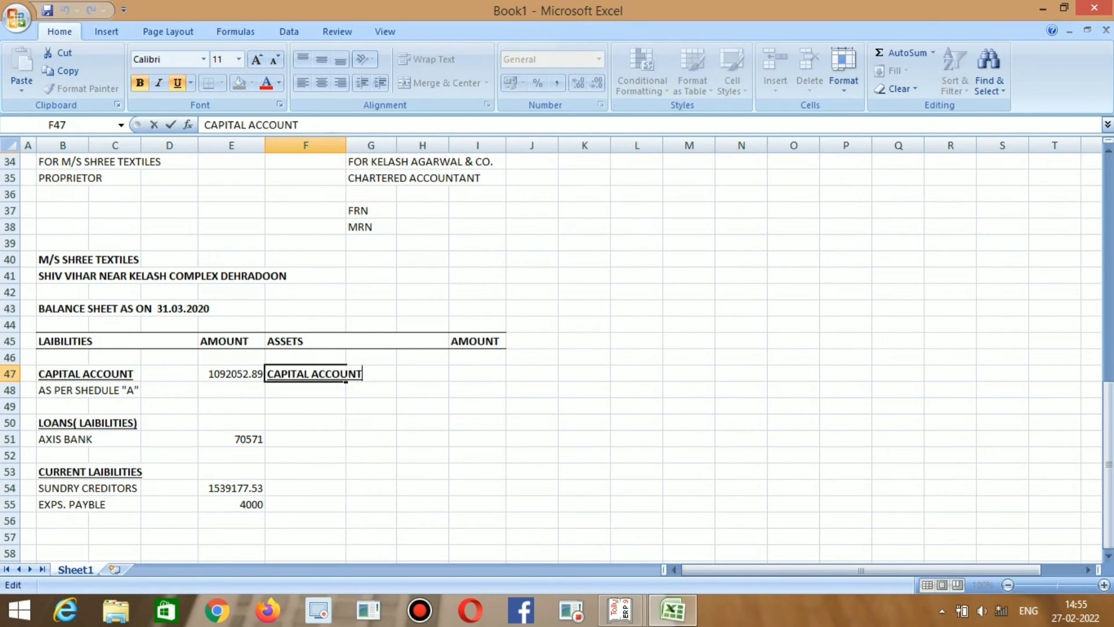
key("BackSpace")
key("BackSpace")
key("BackSpace")
key("BackSpace")
key("BackSpace")
key("BackSpace")
key("BackSpace")
key("BackSpace")
key("BackSpace")
key("BackSpace")
key("BackSpace")
key("BackSpace")
key("BackSpace")
key("BackSpace")
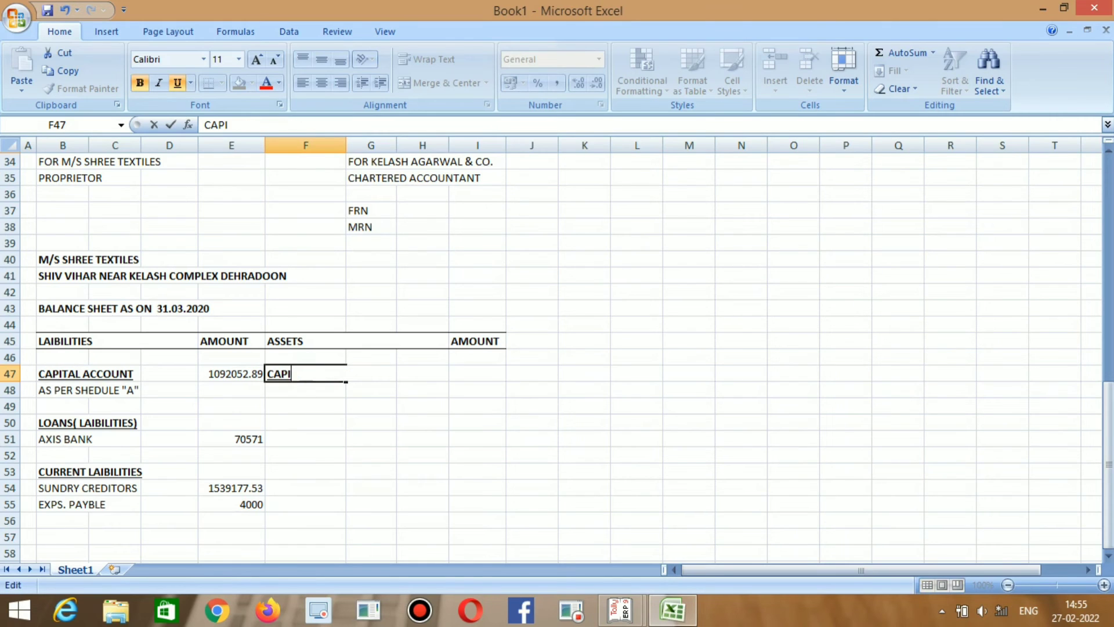
key("BackSpace")
Type FIXED ASSETS in F47 and enter its Tally total 99165 in I47.
key("alt+Tab")
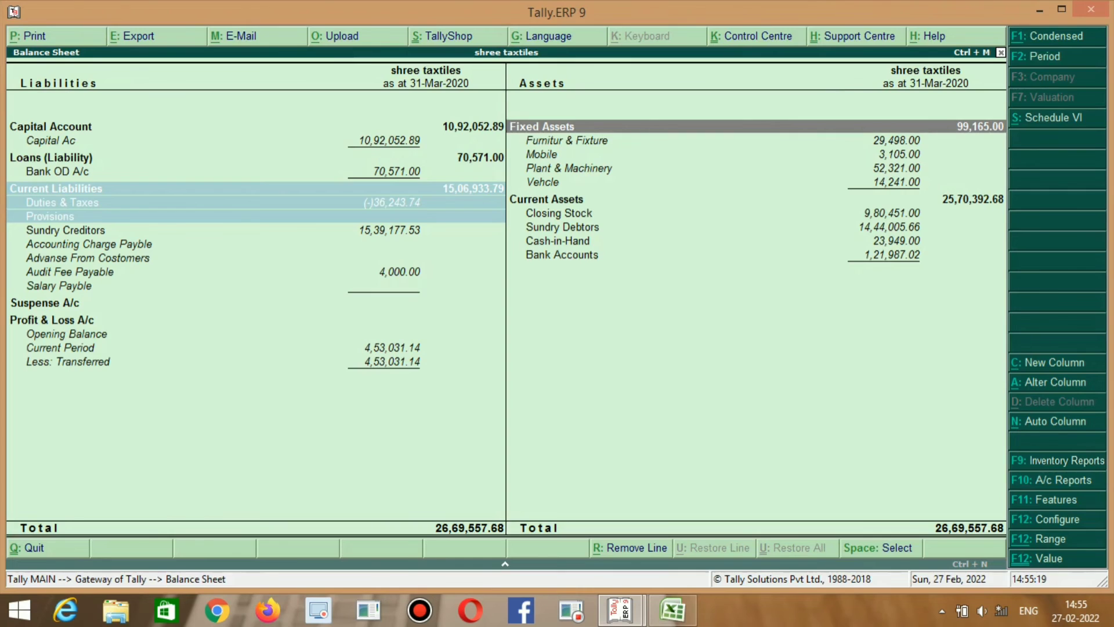
key("alt+Tab")
type("FIXE")
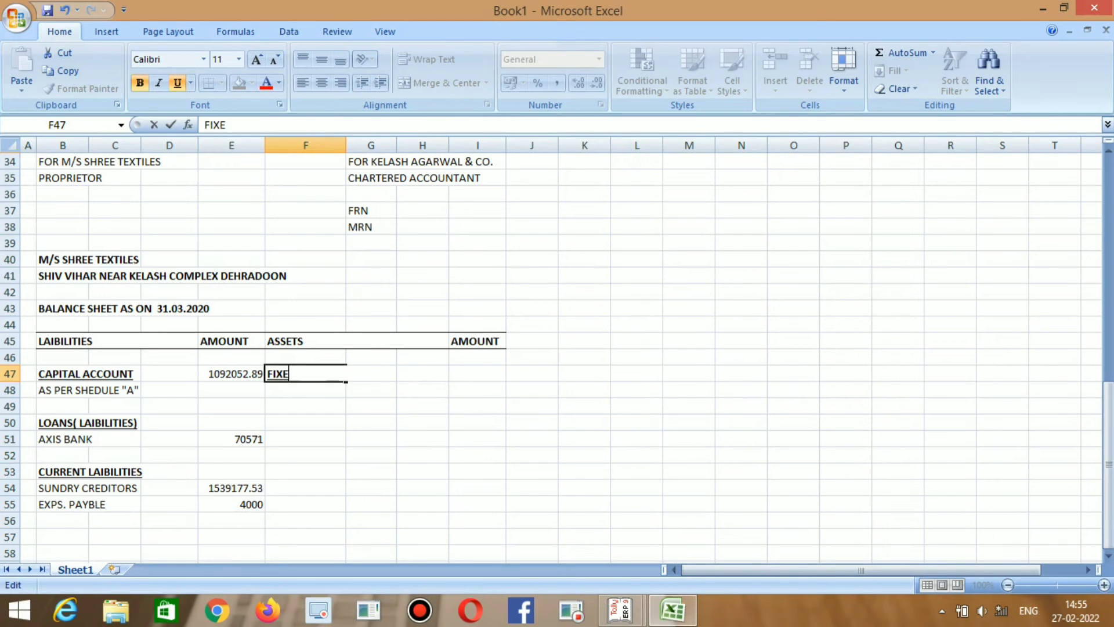
type("D ASSETS")
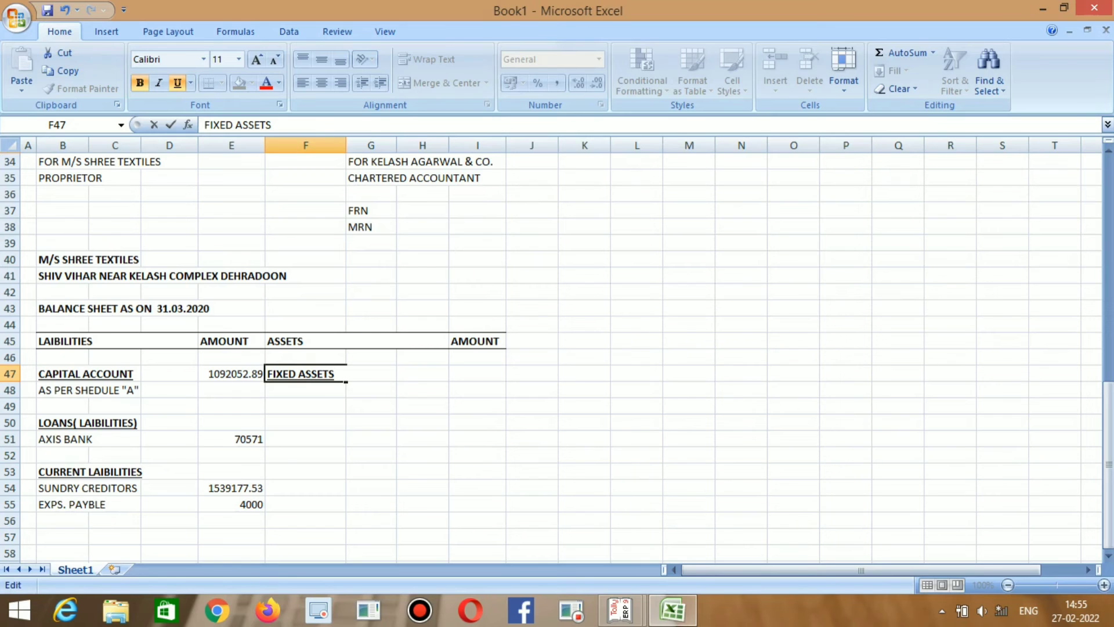
key("Tab")
key("Tab")
key("alt+Tab")
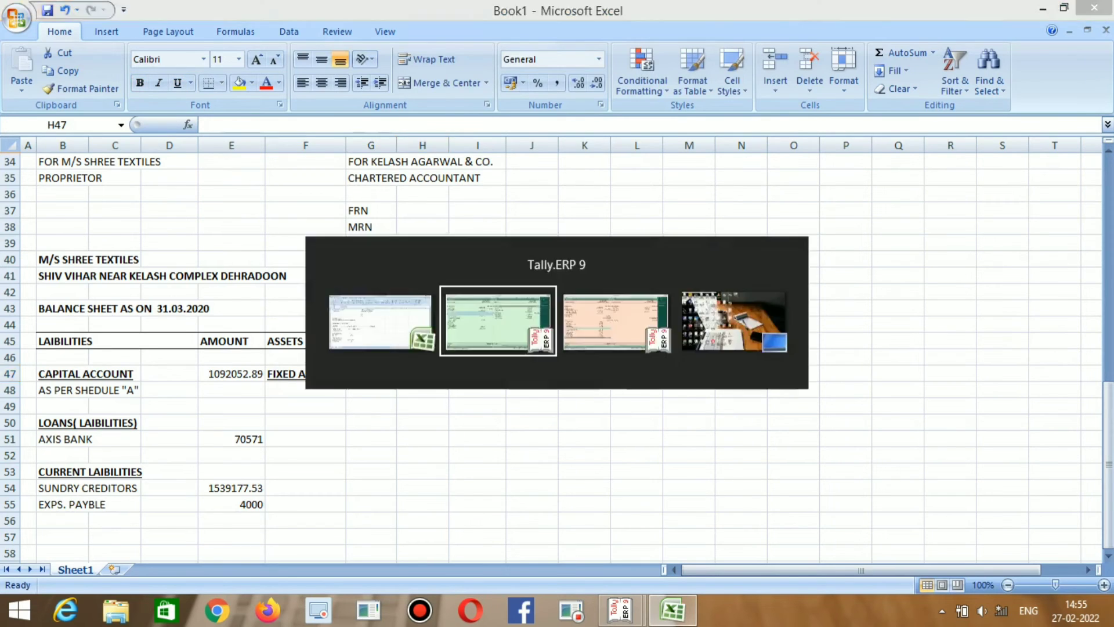
key("alt+Tab")
key("Tab")
key("alt+Tab")
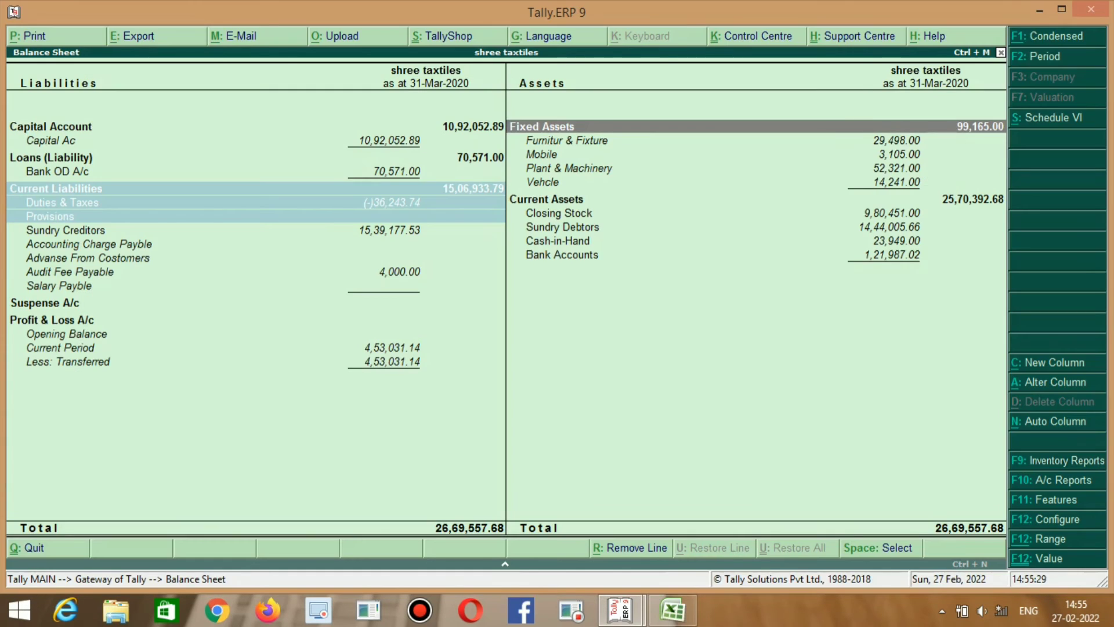
key("alt+Tab")
key("alt+Tab")
key("alt+Tab")
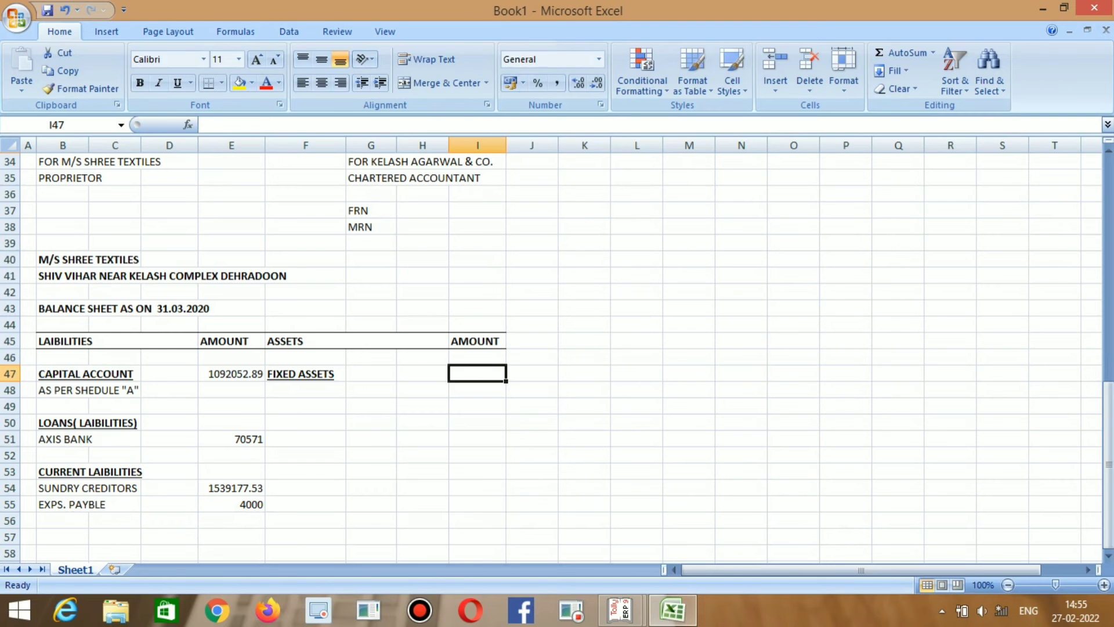
type("99165")
key("Return")
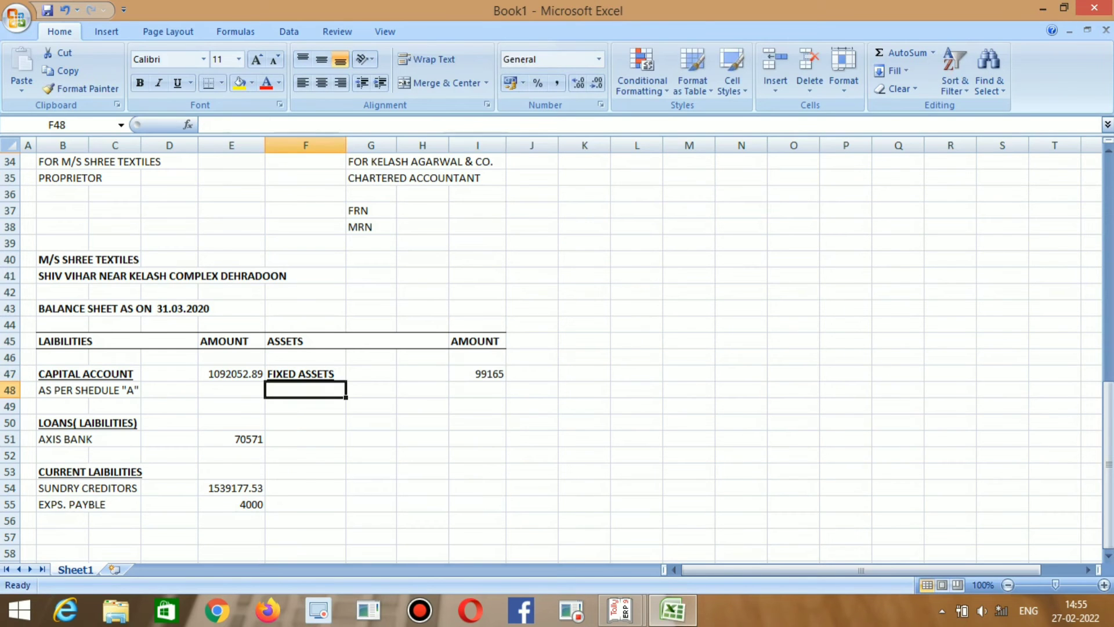
Add a CURRENT ASSETS heading in F51 by copying the FIXED ASSETS heading and retyping it.
key("Down")
key("Down")
key("alt+Tab")
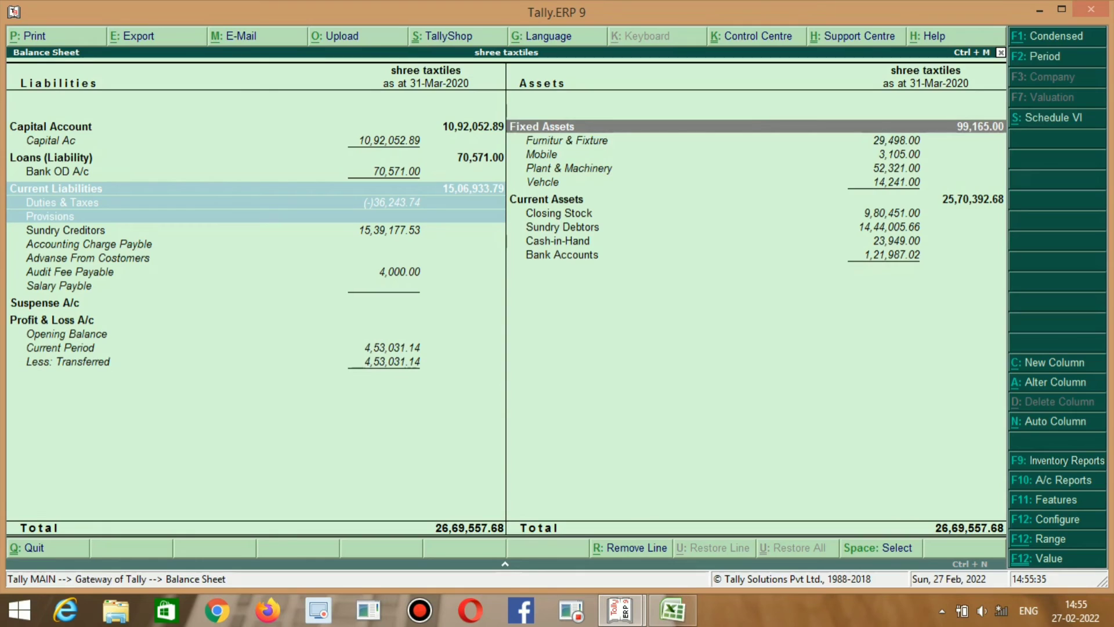
key("Down")
key("Down")
key("Down")
key("Down")
key("Down")
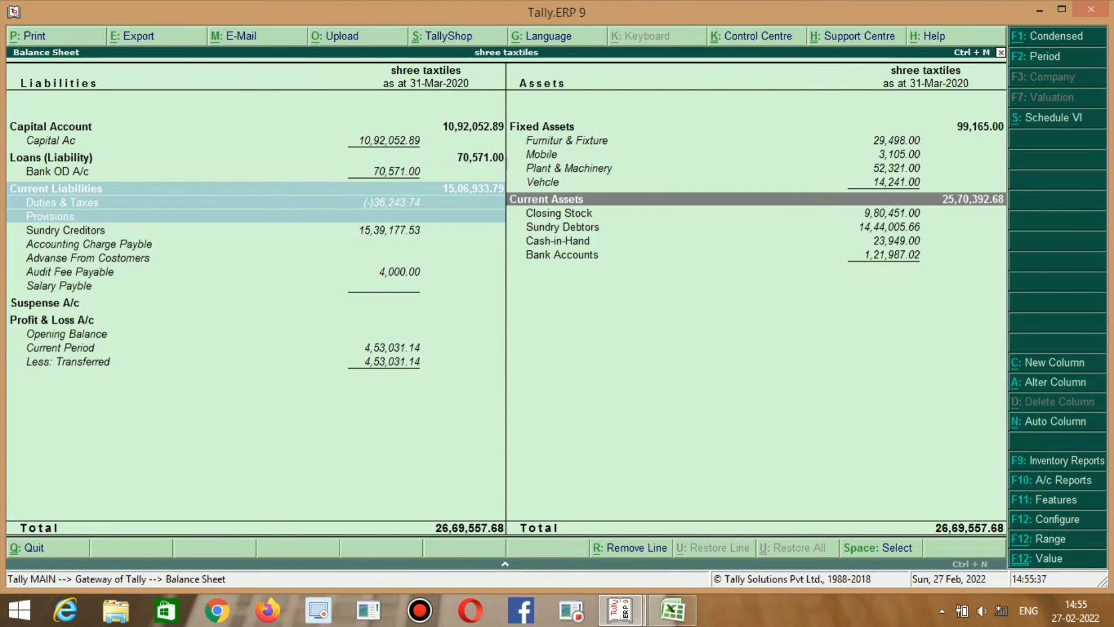
key("alt+Tab")
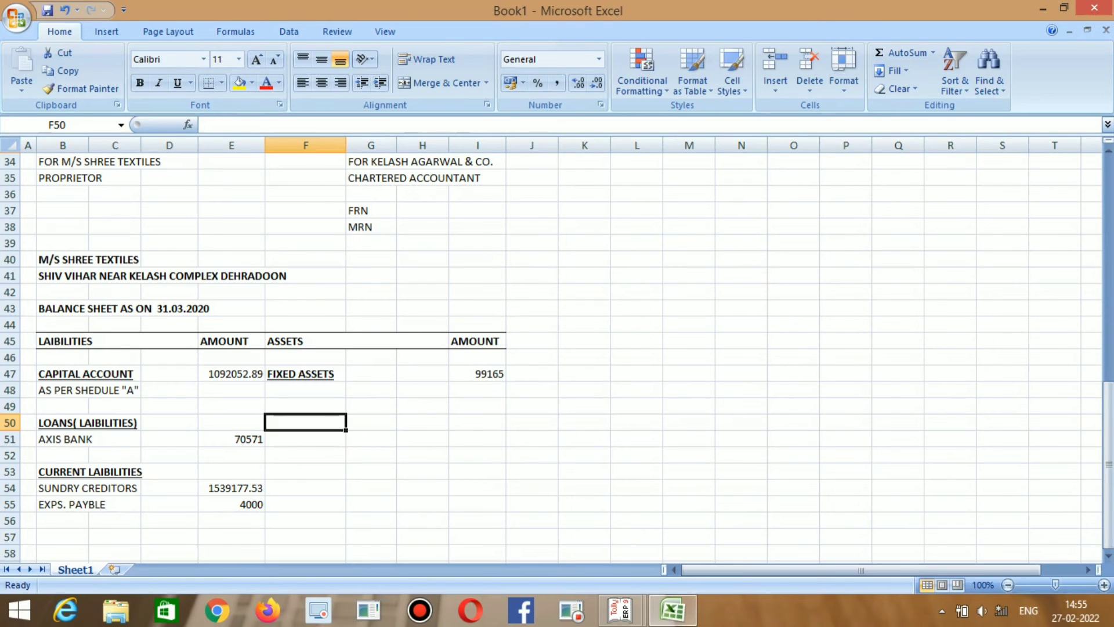
key("alt+Tab")
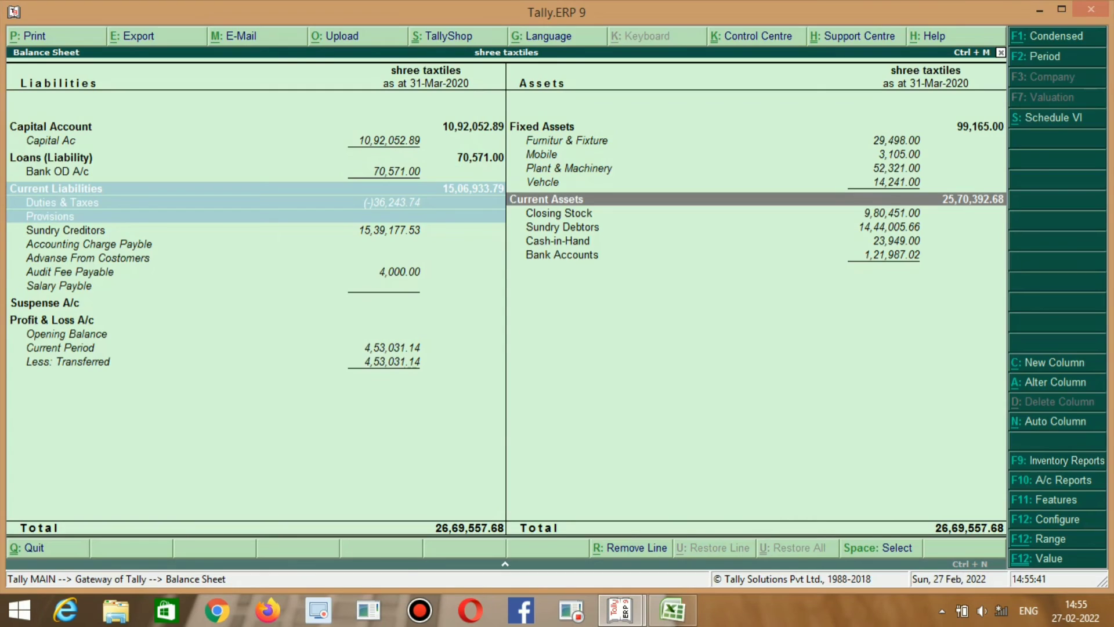
key("alt+Tab")
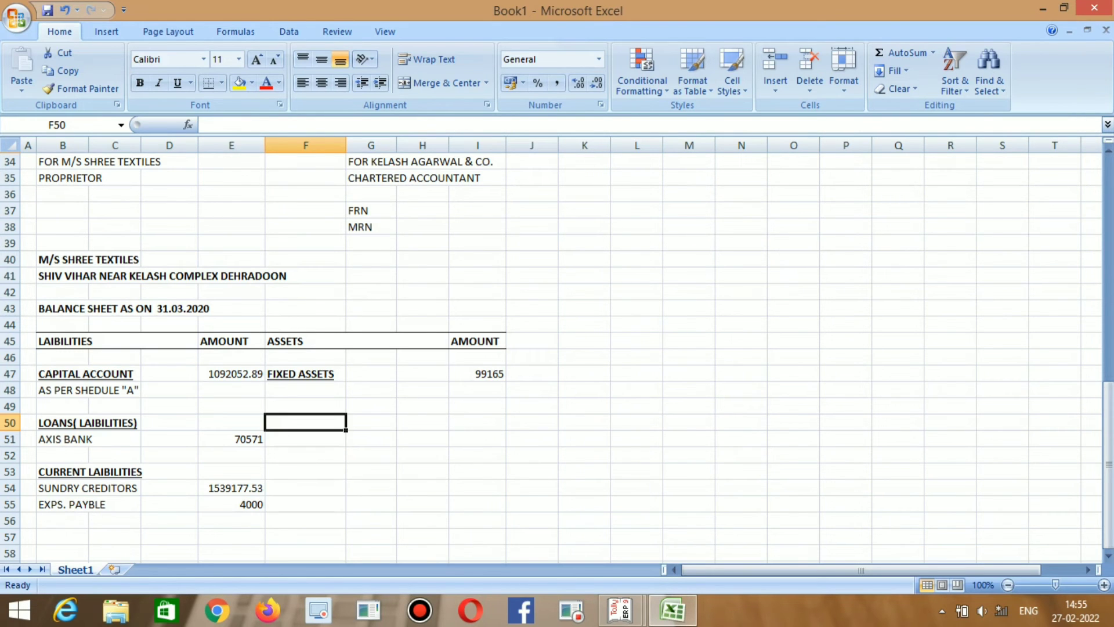
key("alt+Tab")
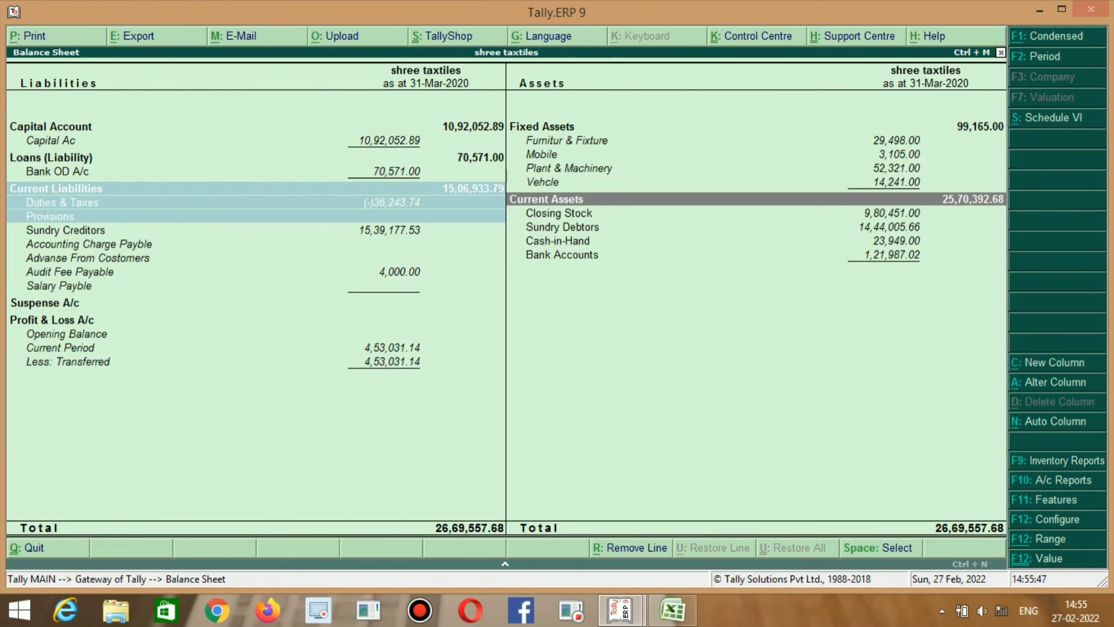
key("alt+Tab")
type("CU")
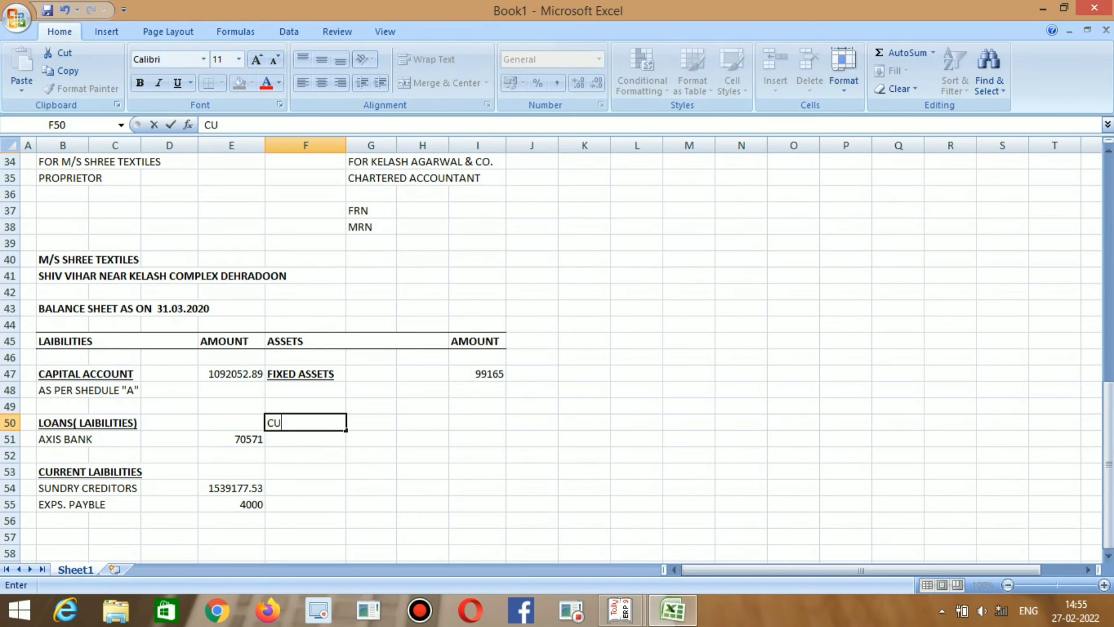
key("BackSpace")
key("BackSpace")
key("Up")
key("Up")
key("Up")
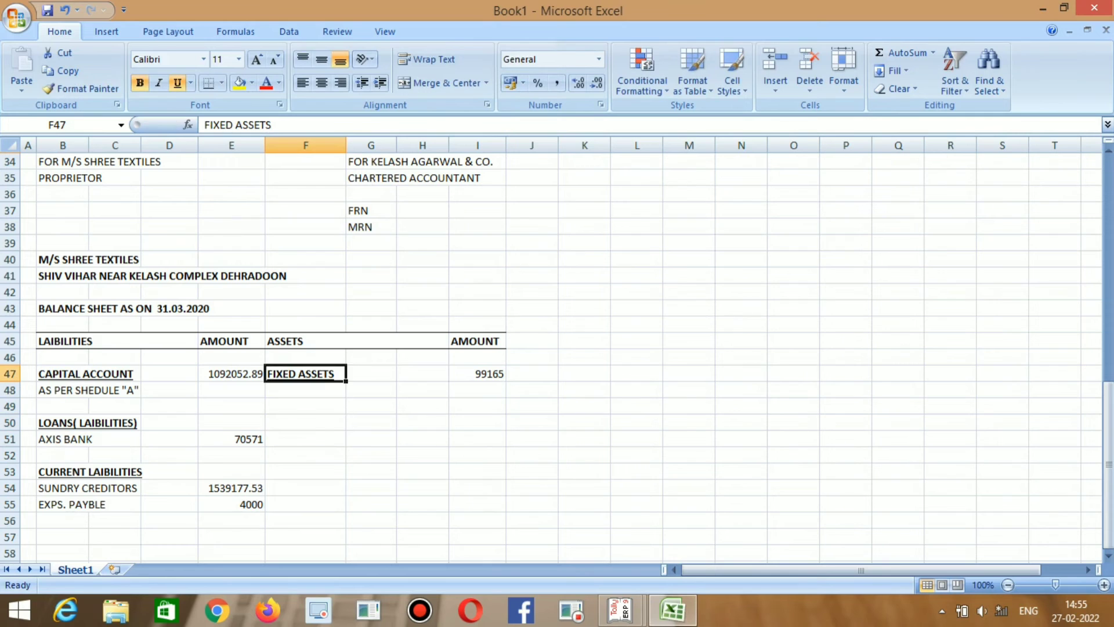
key("ctrl+c")
key("Down")
key("Down")
key("Down")
key("Down")
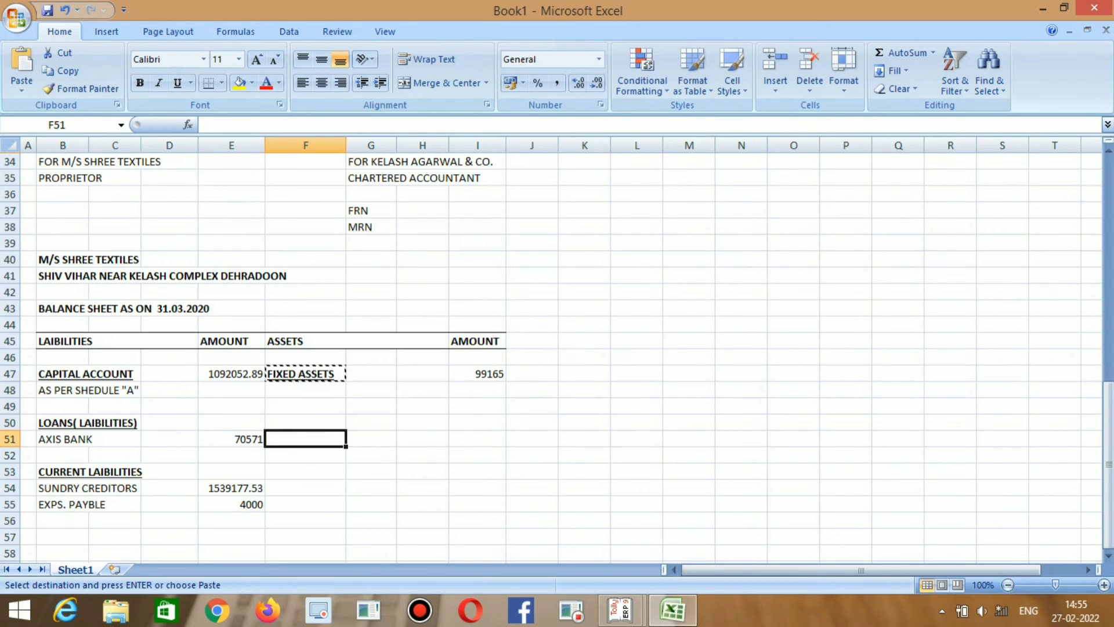
key("ctrl+v")
key("Escape")
key("F2")
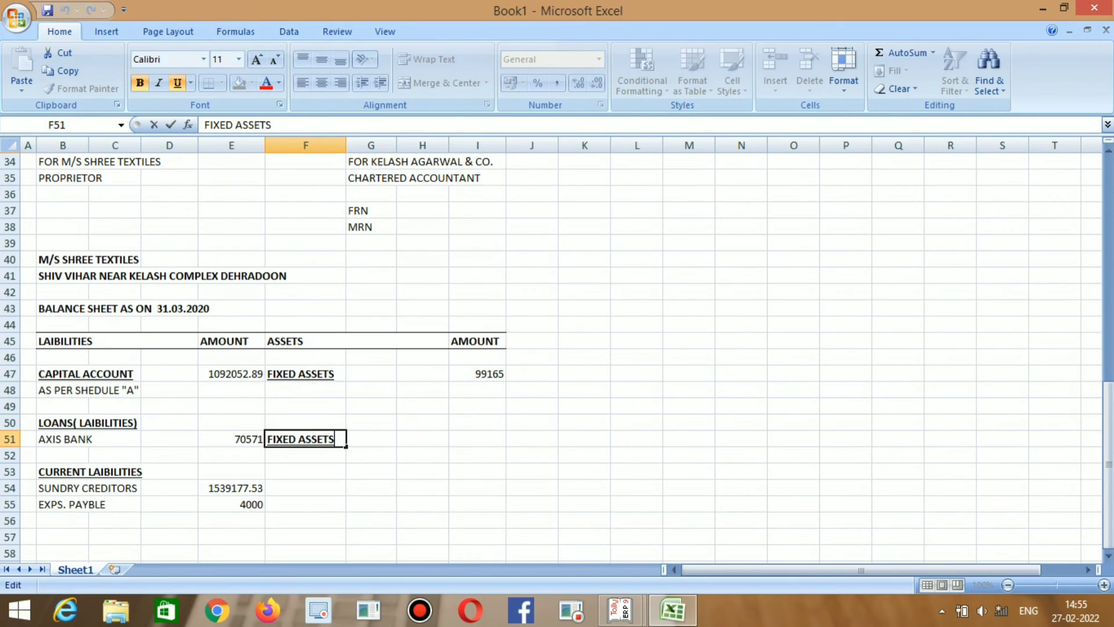
key("BackSpace")
key("BackSpace")
key("BackSpace")
key("BackSpace")
key("BackSpace")
key("BackSpace")
key("BackSpace")
key("BackSpace")
key("BackSpace")
key("BackSpace")
key("BackSpace")
key("BackSpace")
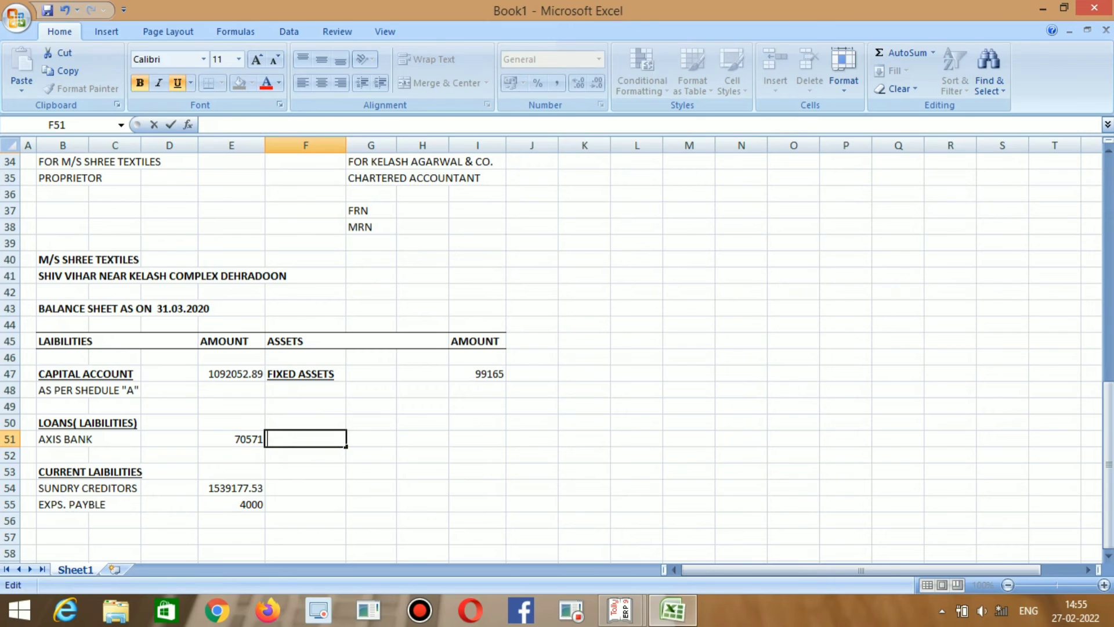
type("CURRENT")
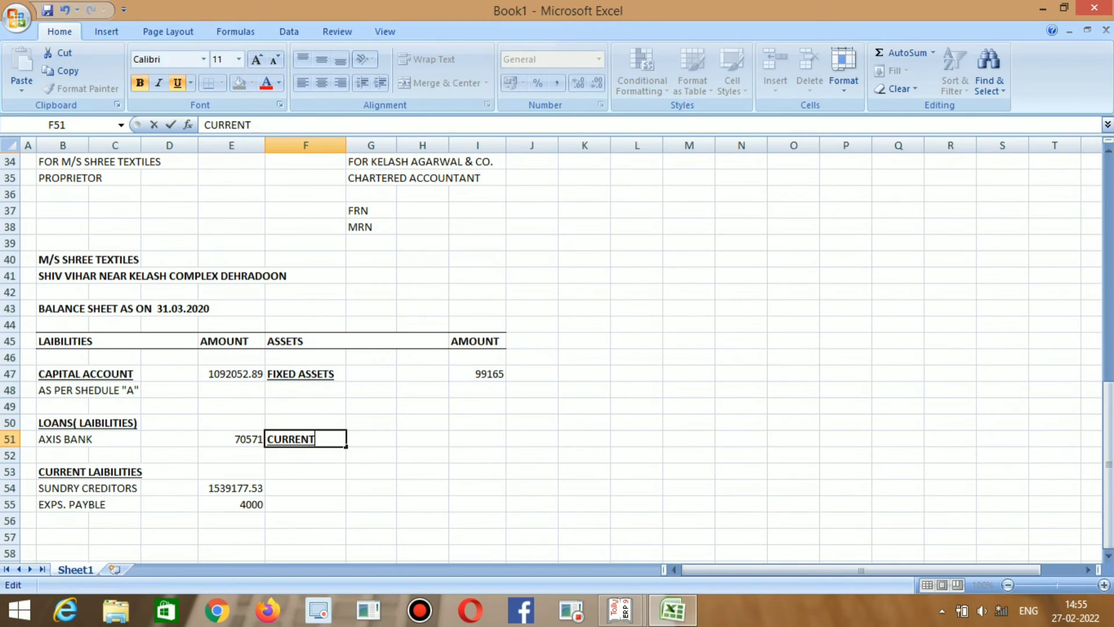
type(" ASSETS")
key("Tab")
key("Tab")
key("Tab")
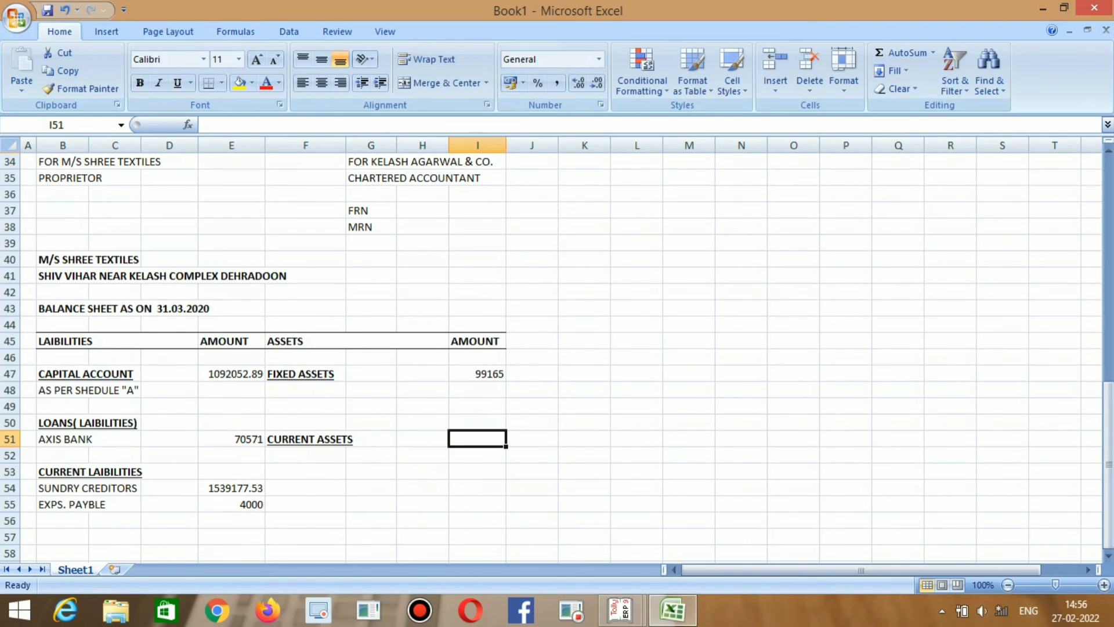
Check Tally's current asset items and enter SUNDRY DEBTORS in F52.
key("alt+Tab")
key("alt+Tab")
key("Left")
key("Left")
key("Left")
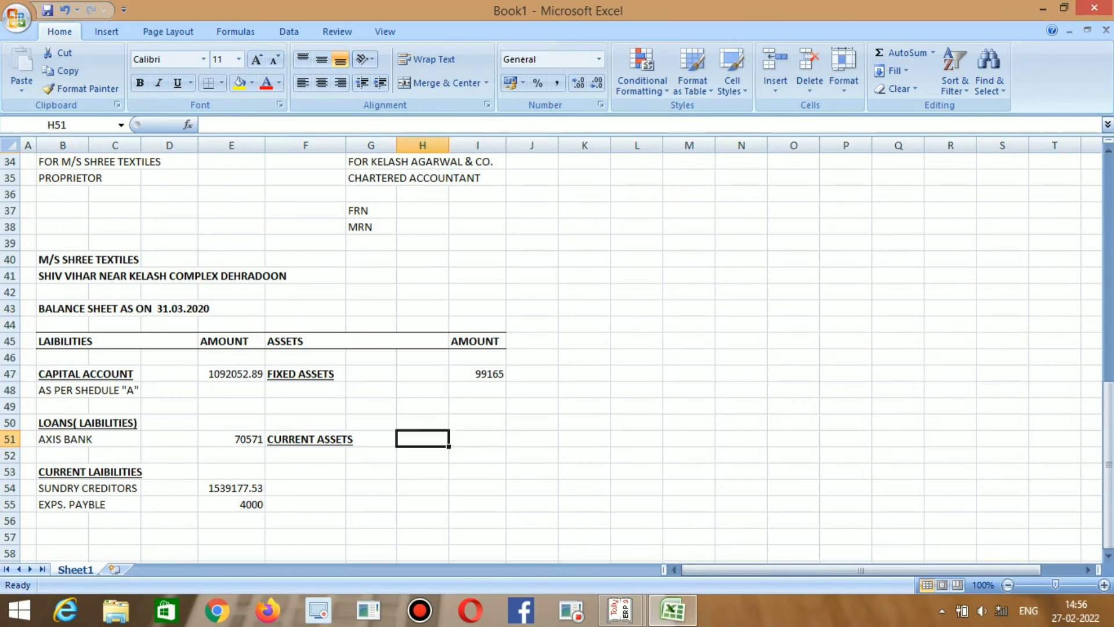
key("Down")
key("alt+Tab")
key("Down")
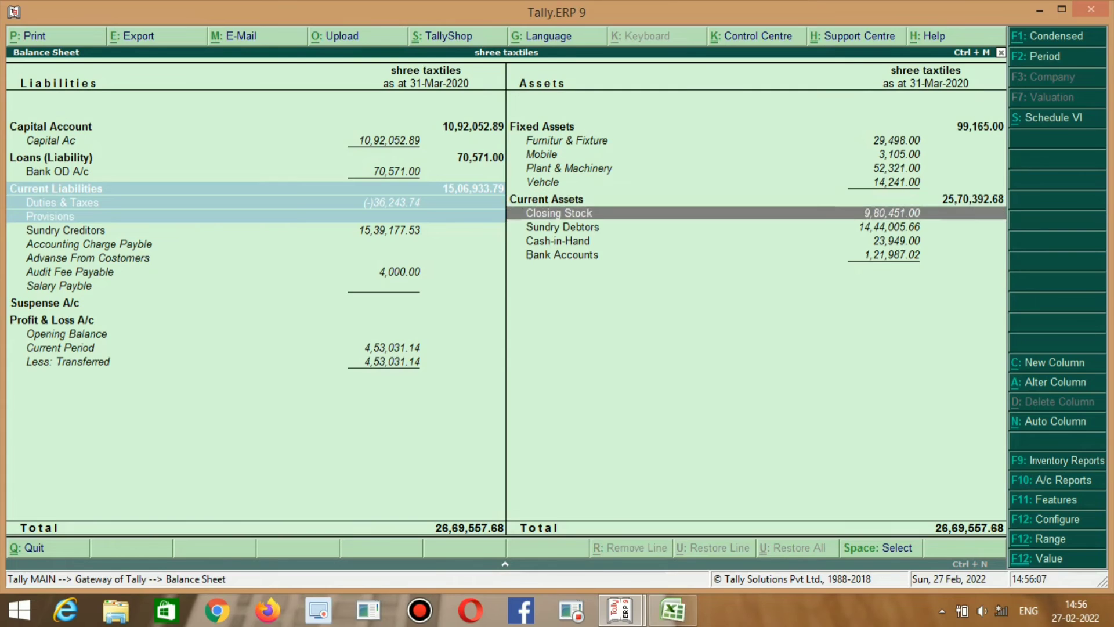
key("alt+Tab")
type("CL")
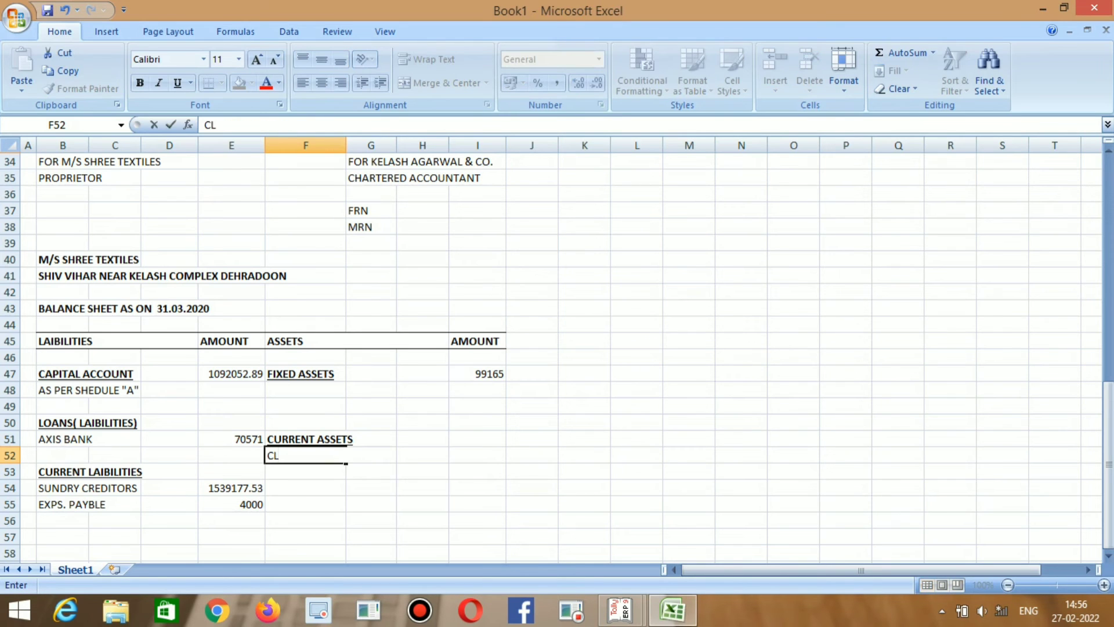
type("OSING")
key("BackSpace")
key("BackSpace")
key("BackSpace")
key("BackSpace")
key("BackSpace")
key("BackSpace")
key("BackSpace")
key("alt+Tab")
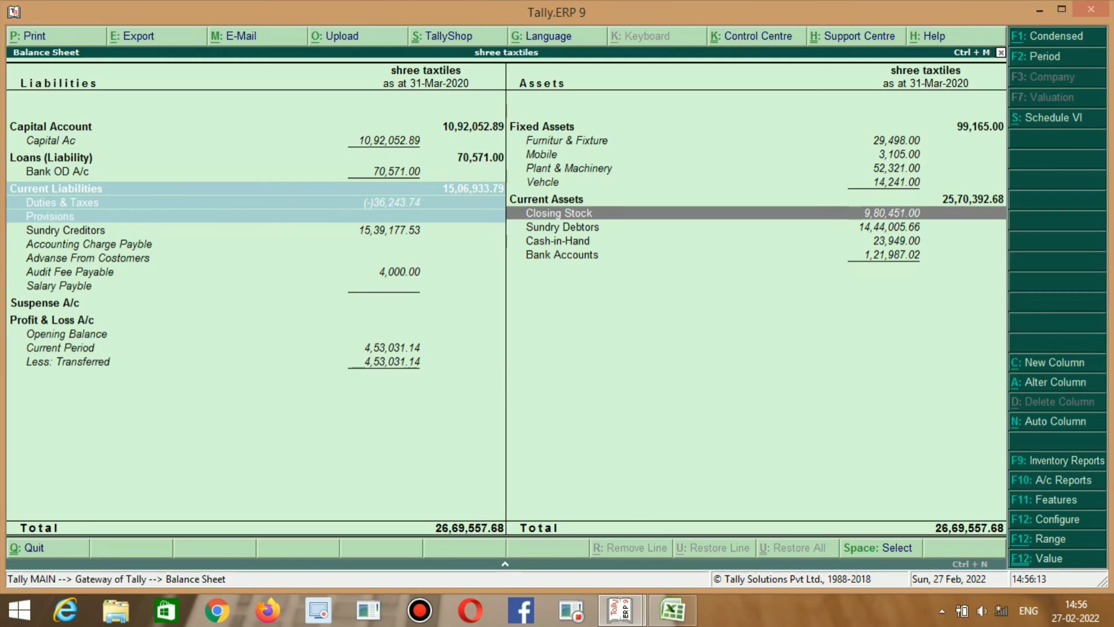
key("Down")
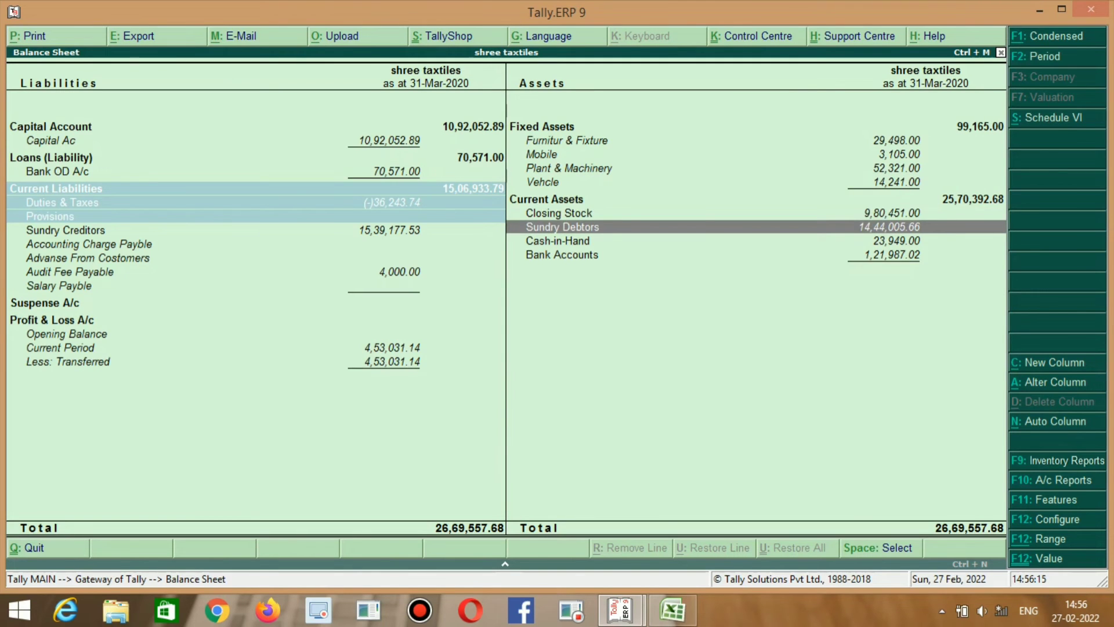
key("Up")
key("Down")
key("alt+Tab")
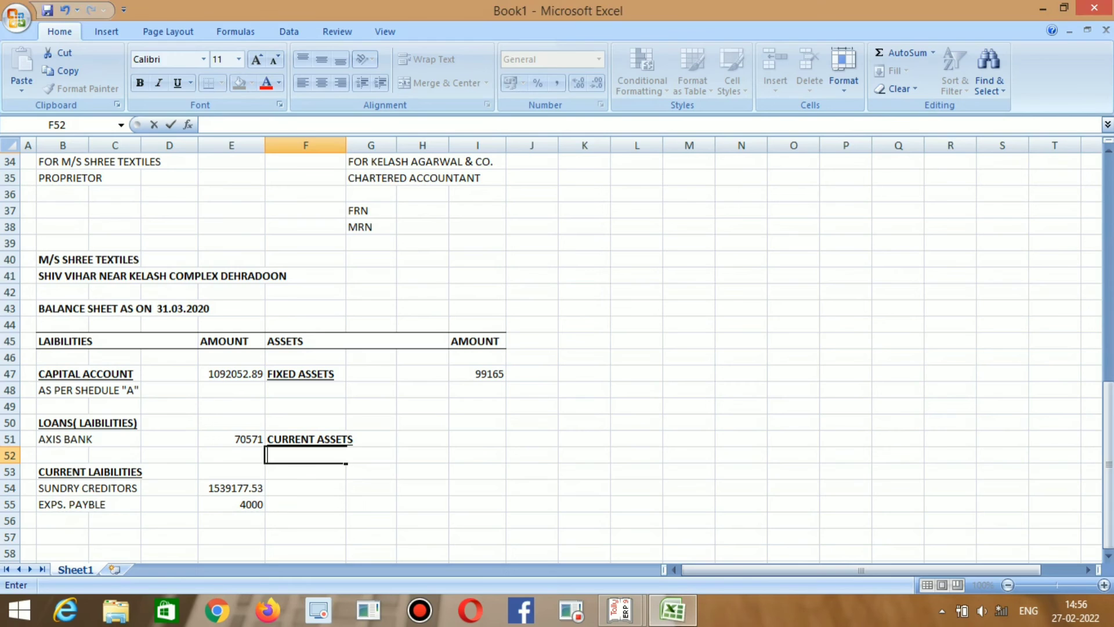
type("SUNDRY")
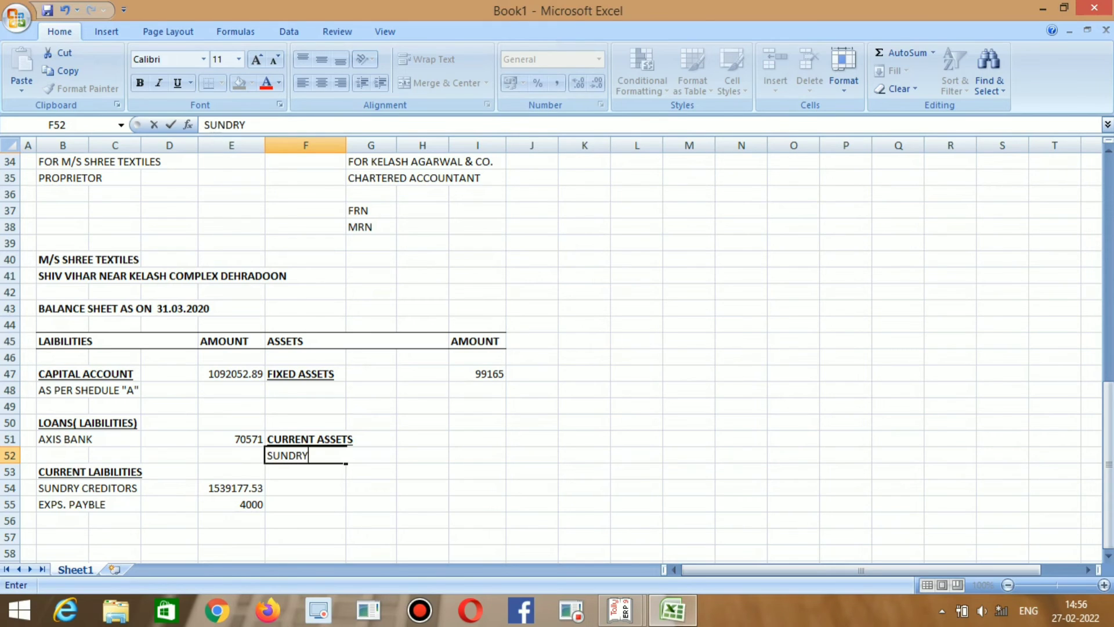
type(" DEBTORS")
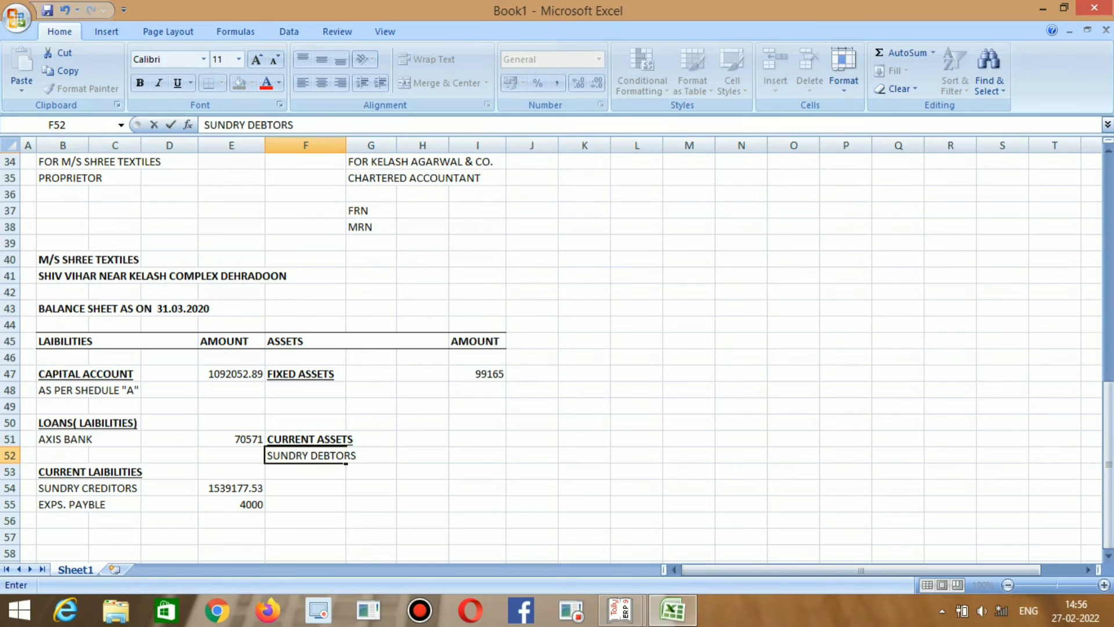
key("Return")
Enter CASH IN HAND in F53, matching Tally's Cash-in-Hand item.
key("alt+Tab")
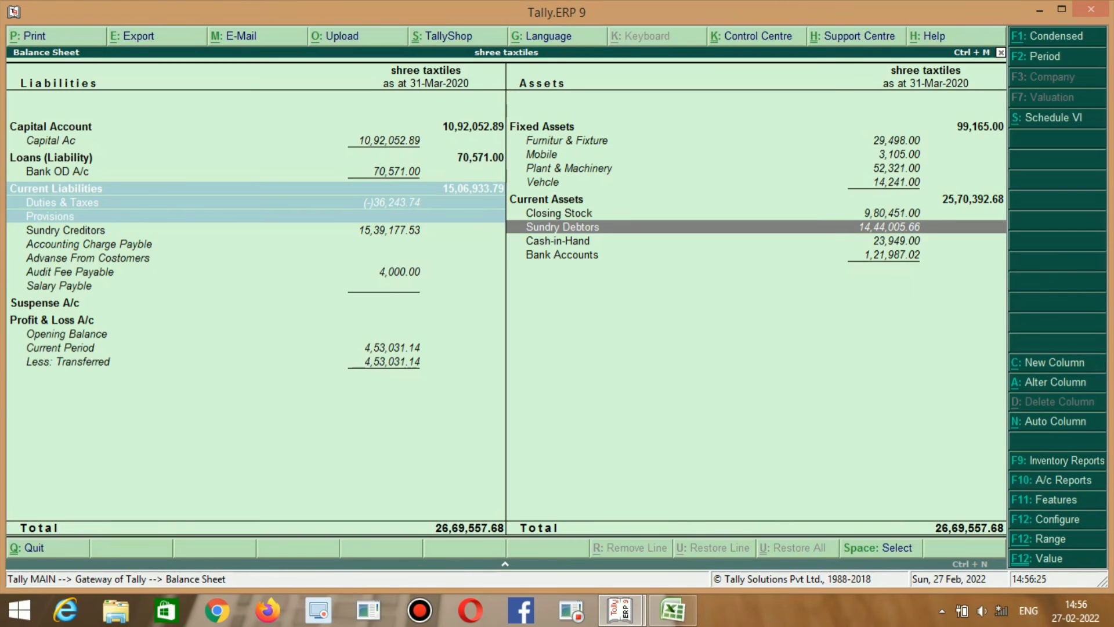
key("Down")
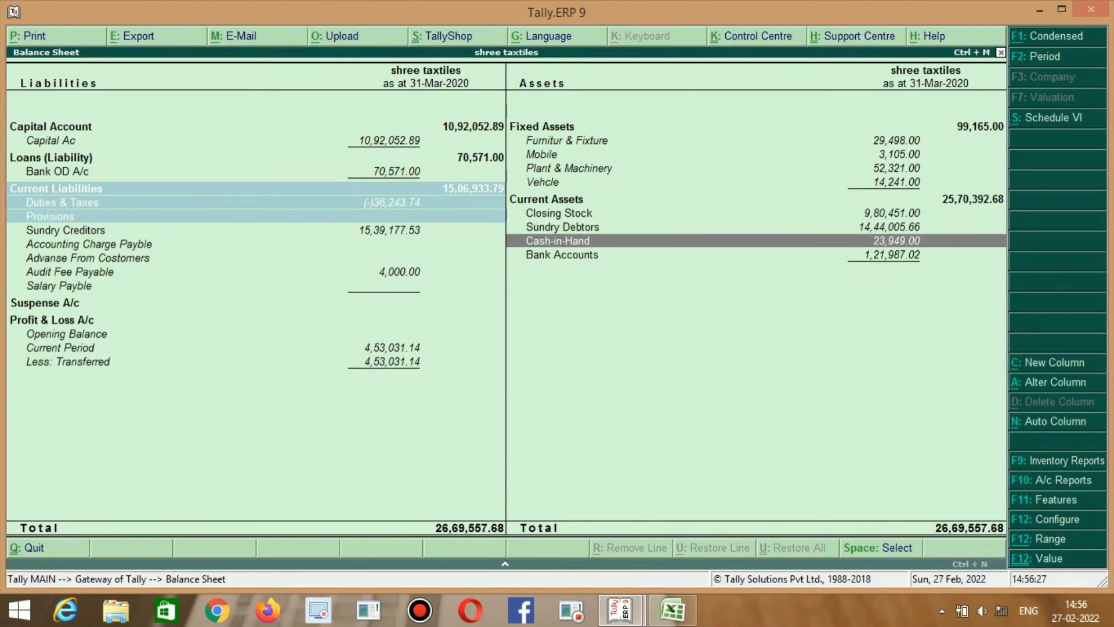
key("alt+Tab")
type("CASH")
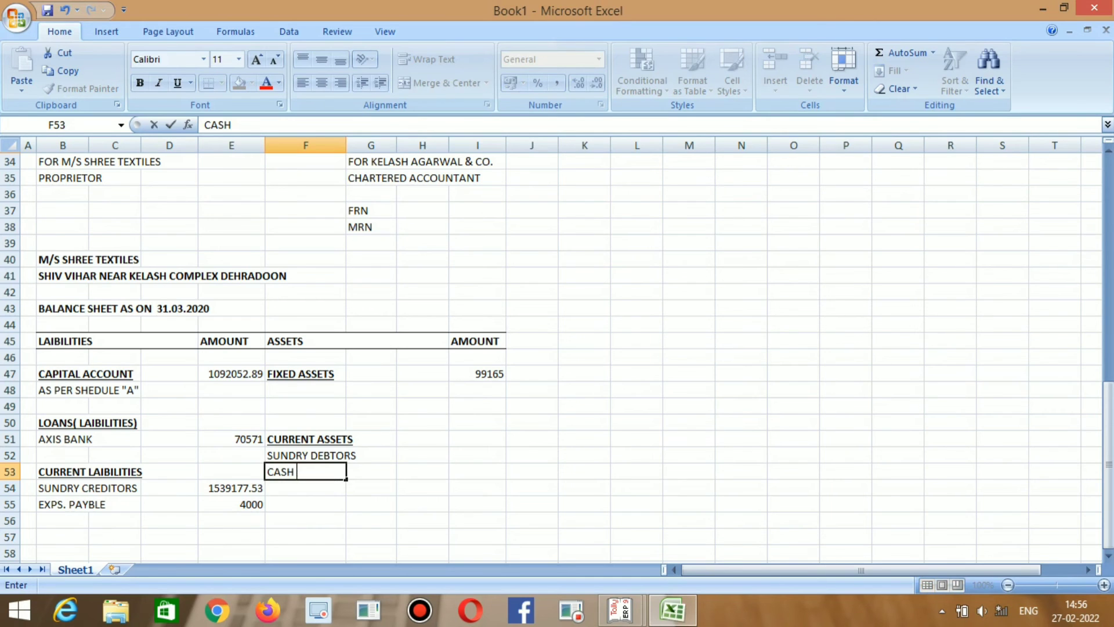
key("alt+Tab")
key("alt+Tab")
type("IN HAND")
key("Return")
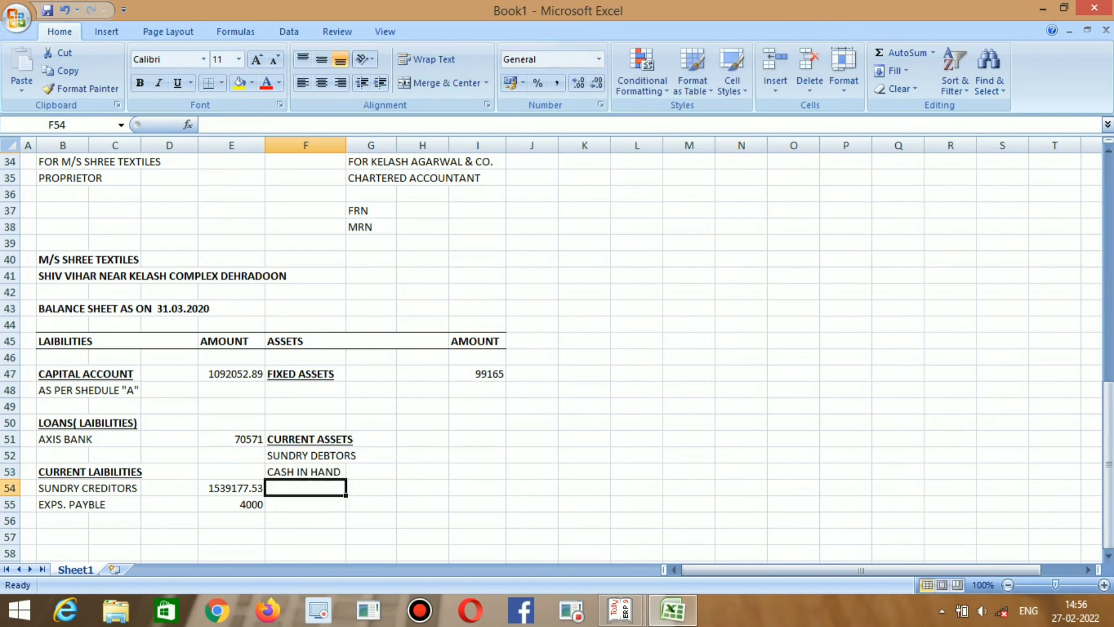
Enter BANK ACCOUNT in F54 after trying other wording.
key("alt+Tab")
key("alt+Tab")
type("BANK")
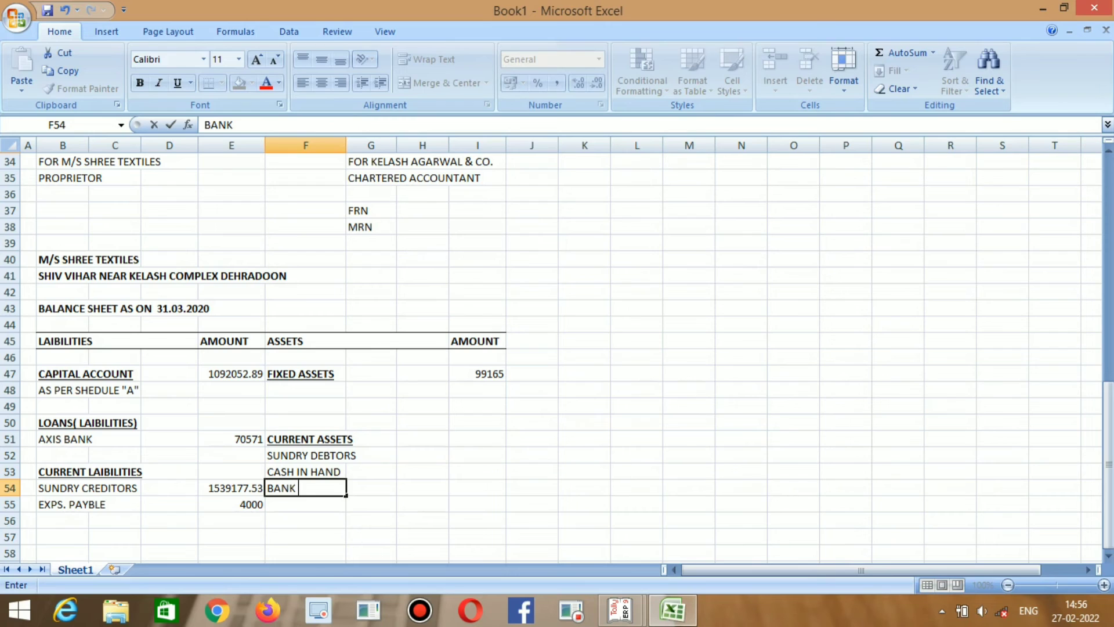
key("BackSpace")
key("BackSpace")
key("BackSpace")
key("BackSpace")
key("BackSpace")
type("BALANCE WI")
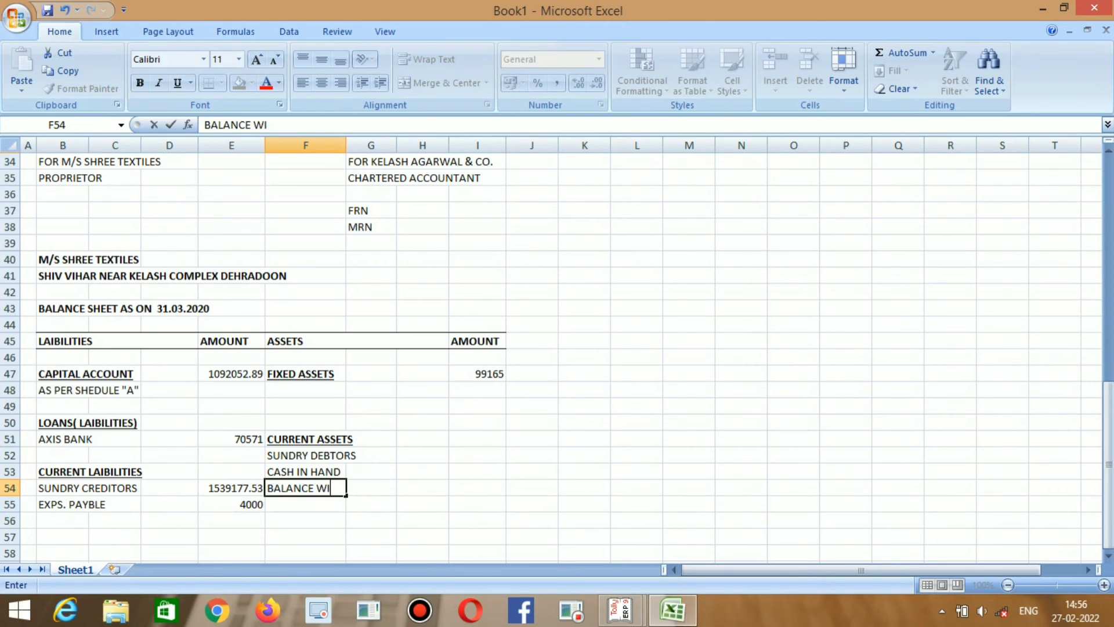
type("TH")
key("BackSpace")
key("BackSpace")
key("BackSpace")
key("BackSpace")
key("BackSpace")
key("BackSpace")
key("BackSpace")
key("BackSpace")
key("BackSpace")
key("BackSpace")
key("BackSpace")
key("BackSpace")
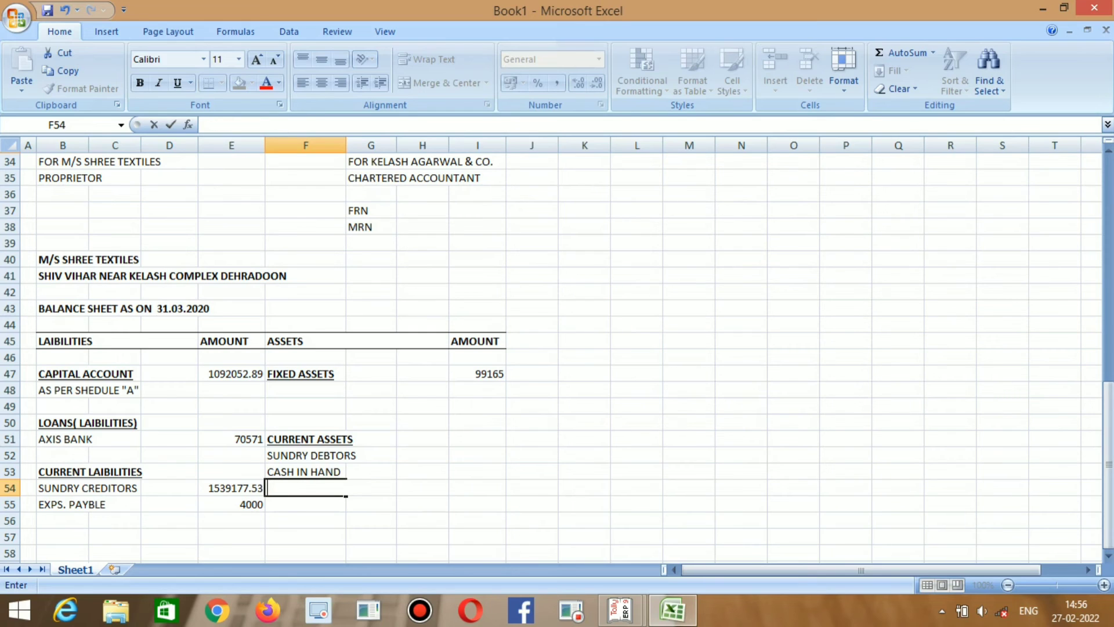
type("BANK ACCOUNT")
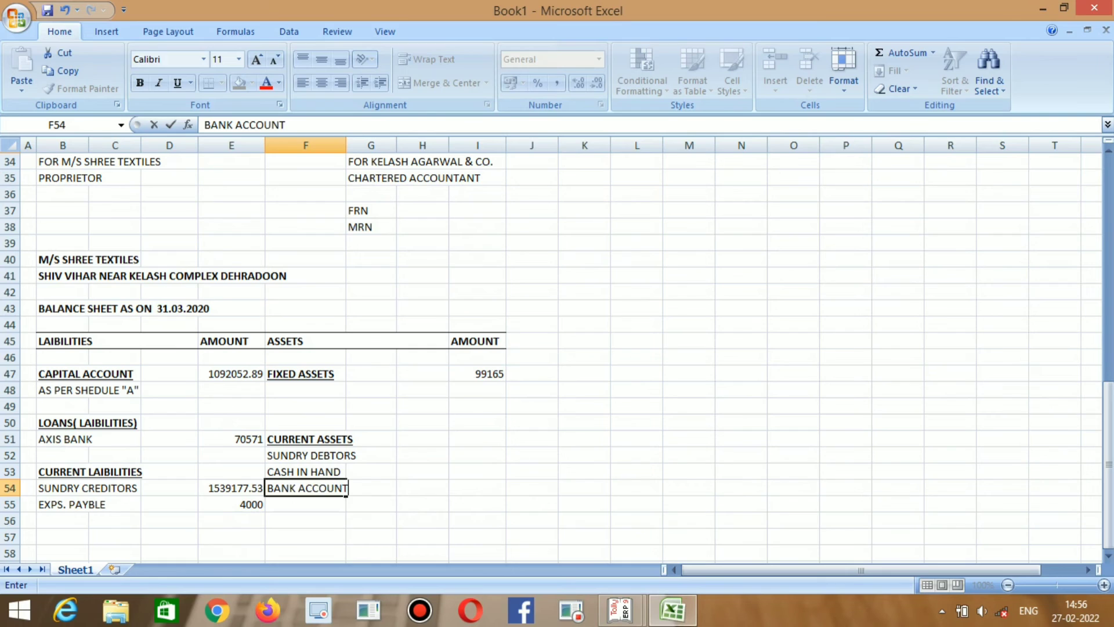
key("Return")
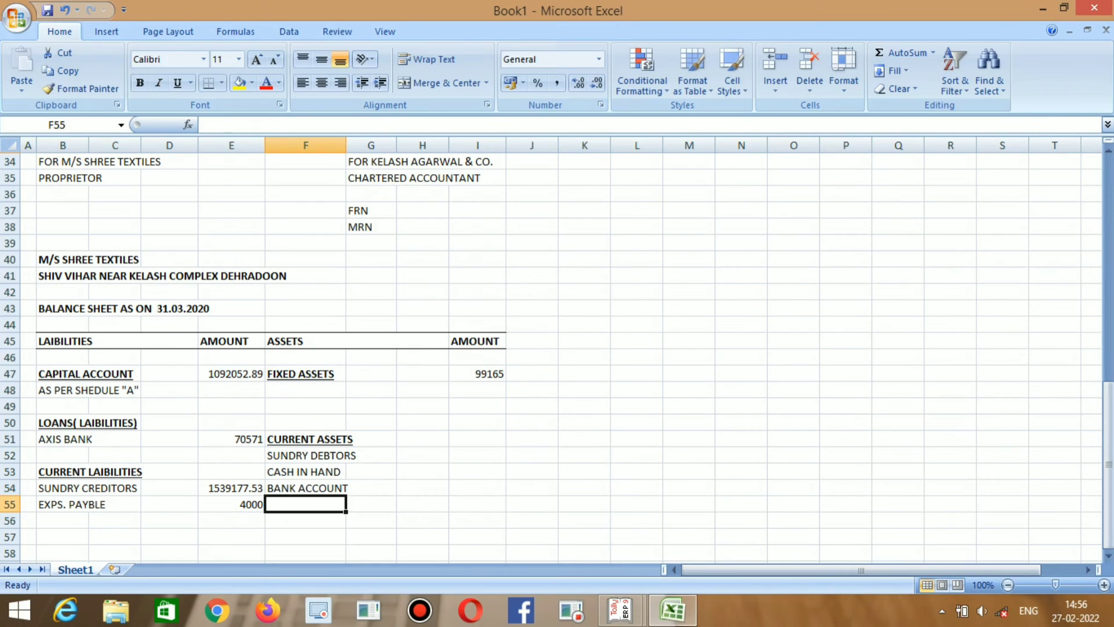
Look up Closing Stock in Tally's asset list and return to the asset names column.
key("Right")
key("Right")
key("Up")
key("Up")
key("Up")
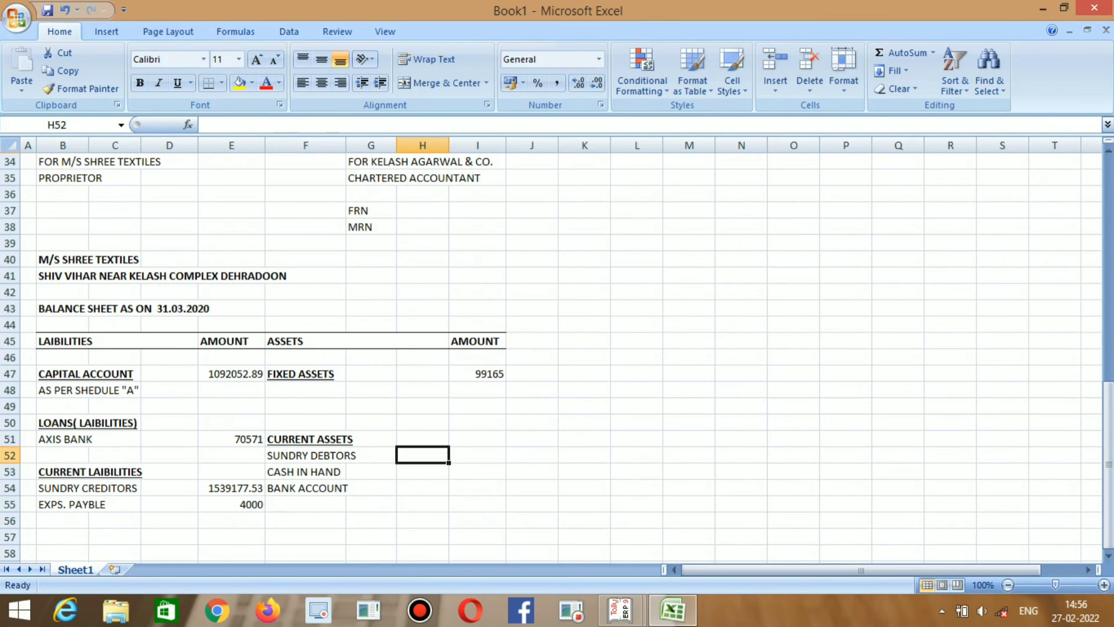
key("Up")
key("Right")
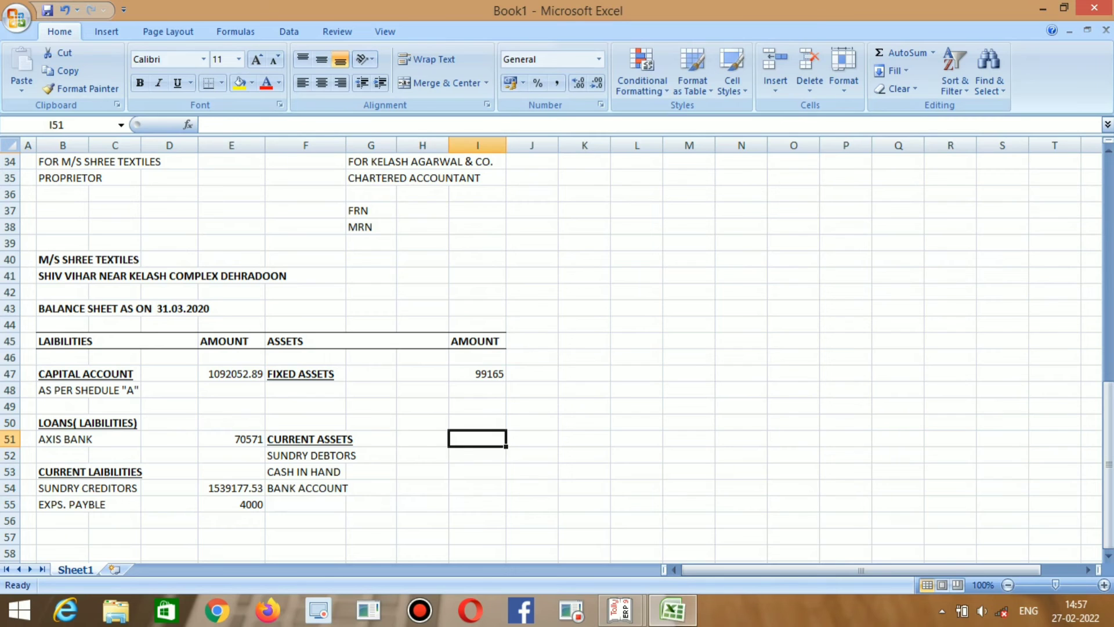
key("alt+Tab")
key("Up")
key("Up")
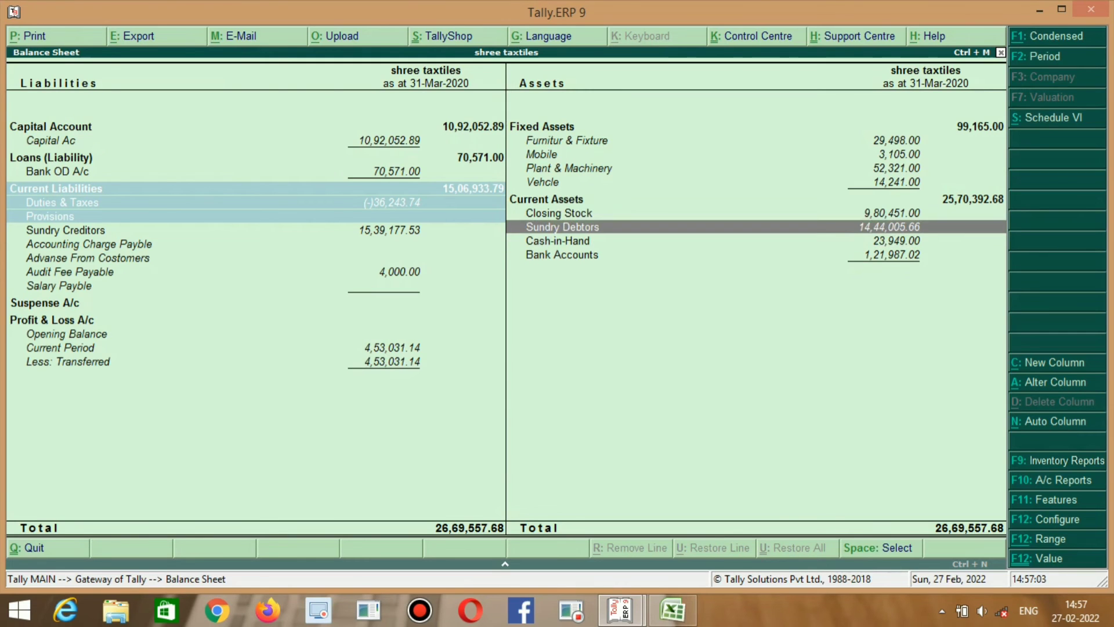
key("alt+Tab")
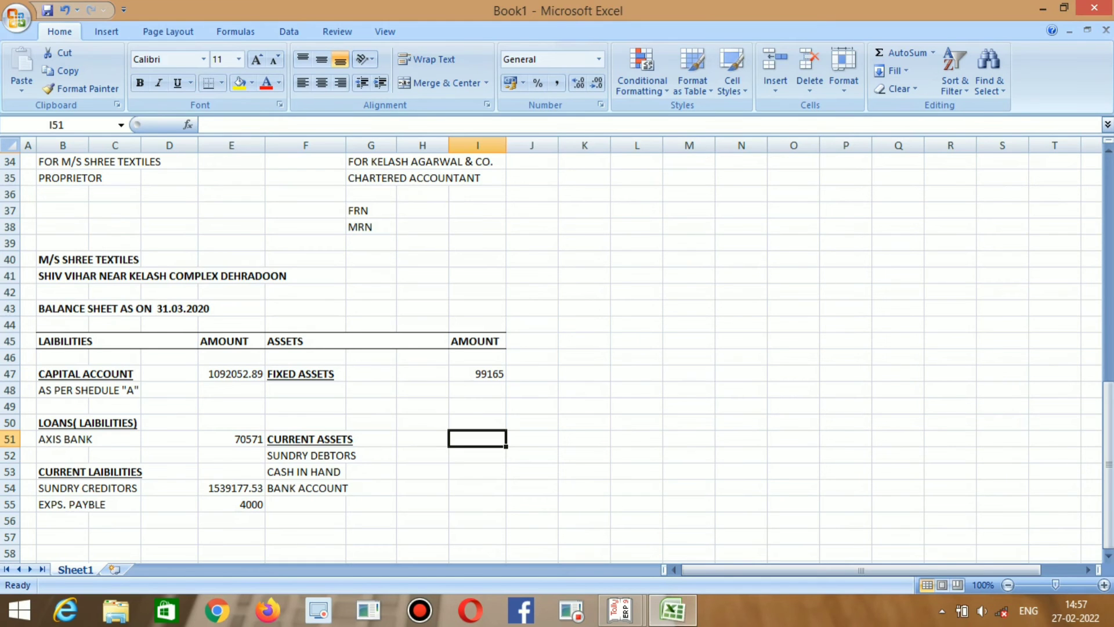
key("Down")
key("Down")
key("Down")
key("Left")
key("Down")
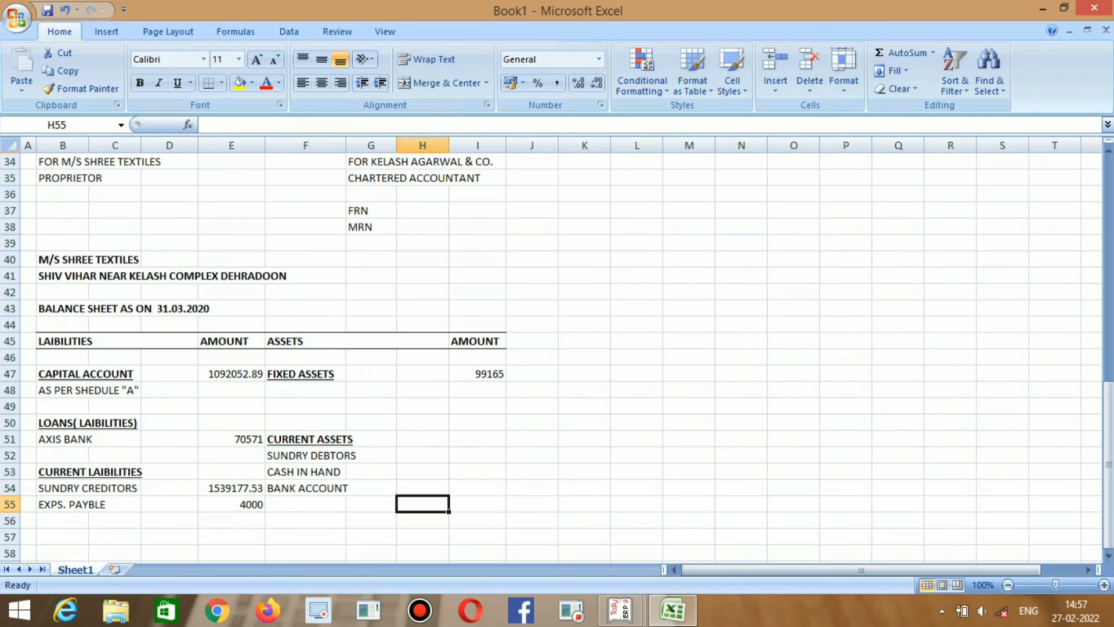
Copy the CASH IN HAND and BANK ACCOUNT rows and paste them one row lower.
key("Left")
key("Left")
key("Up")
key("Up")
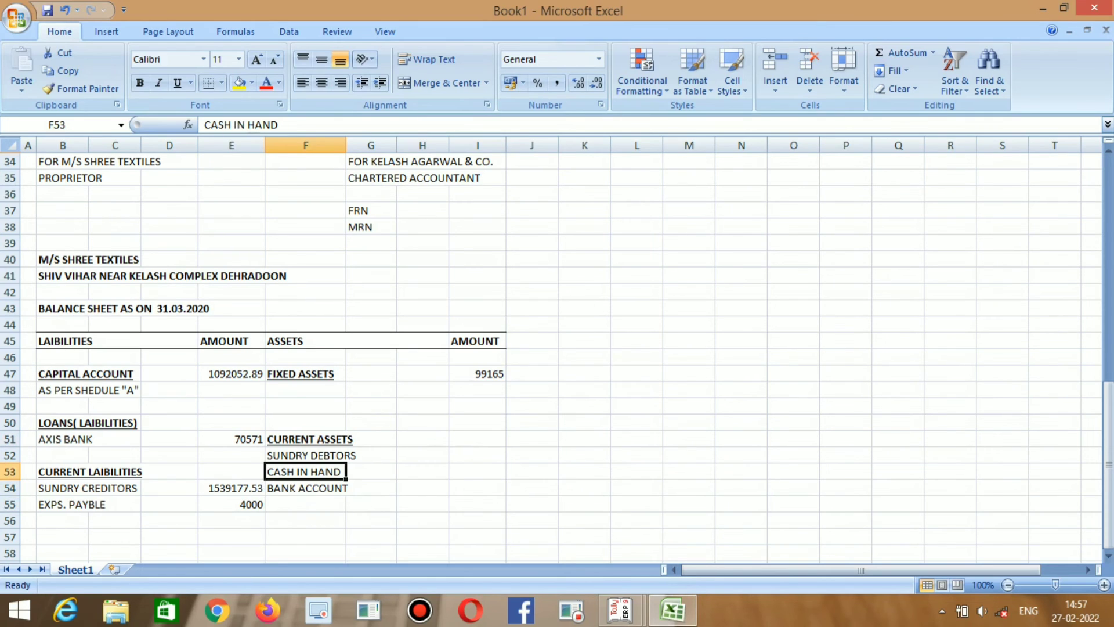
key("Down")
key("Up")
key("shift+Right")
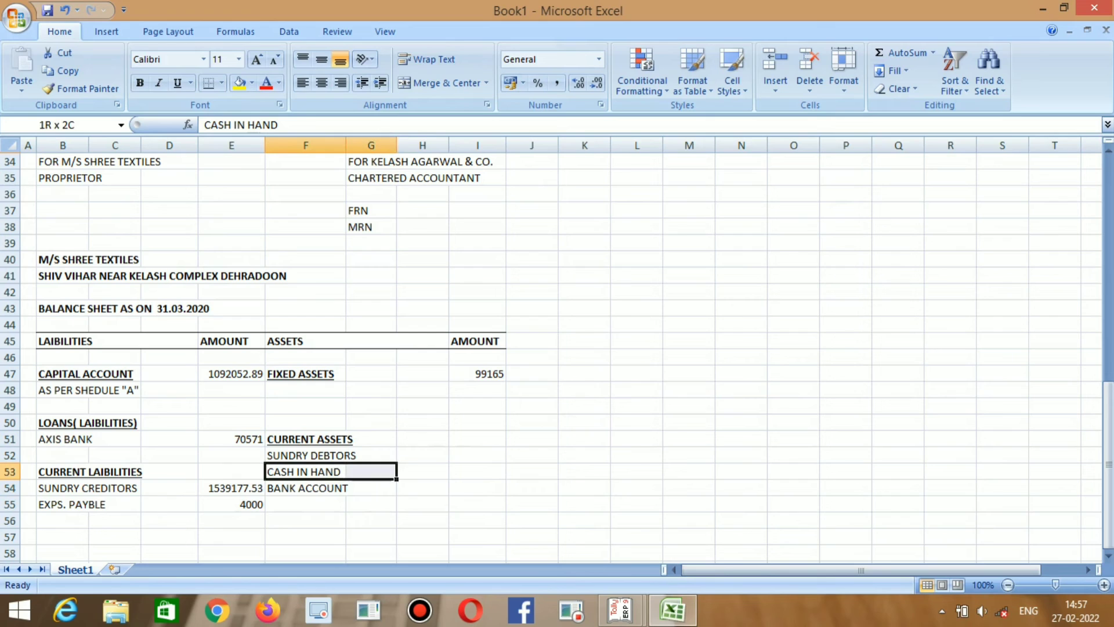
key("shift+Down")
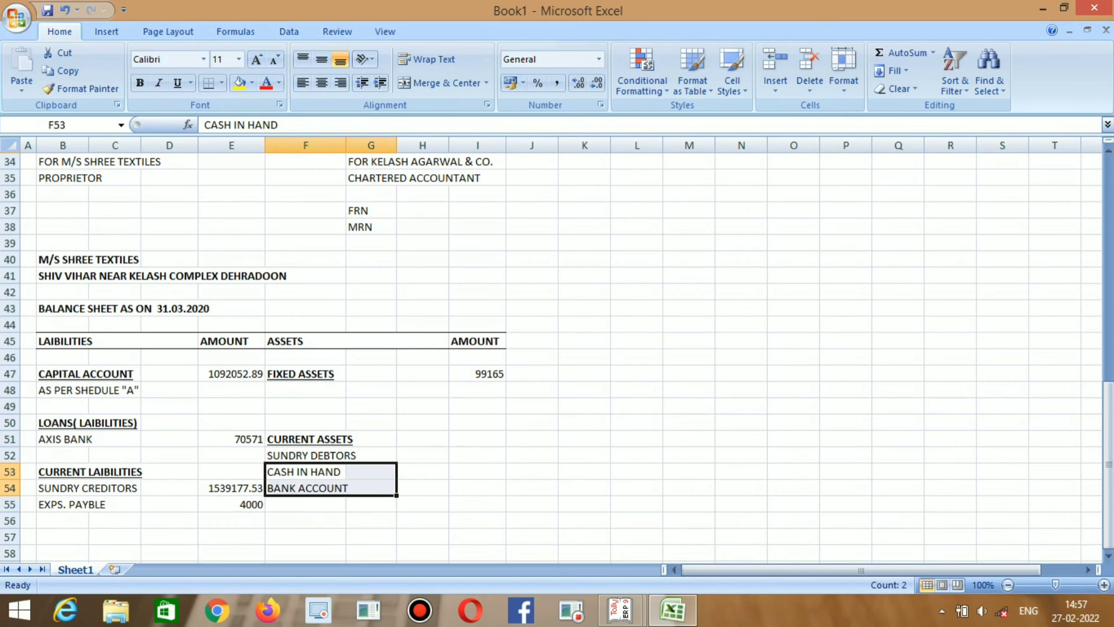
key("ctrl+c")
key("Down")
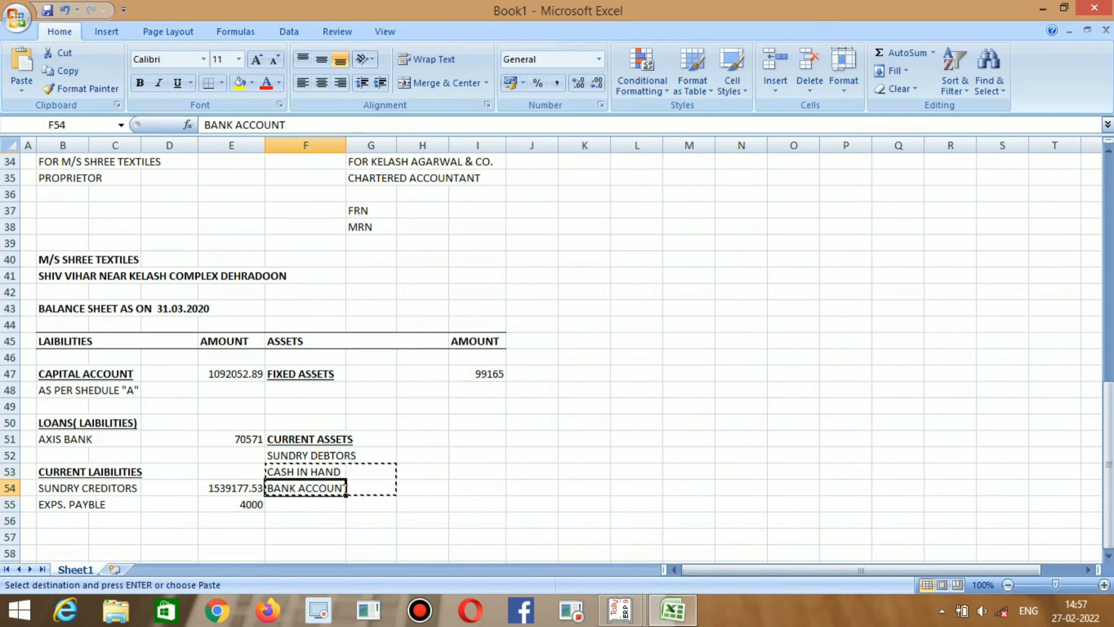
key("ctrl+v")
Type CLOSING STOCK into the freed cell F53 below SUNDRY DEBTORS.
key("Up")
key("Delete")
type("C")
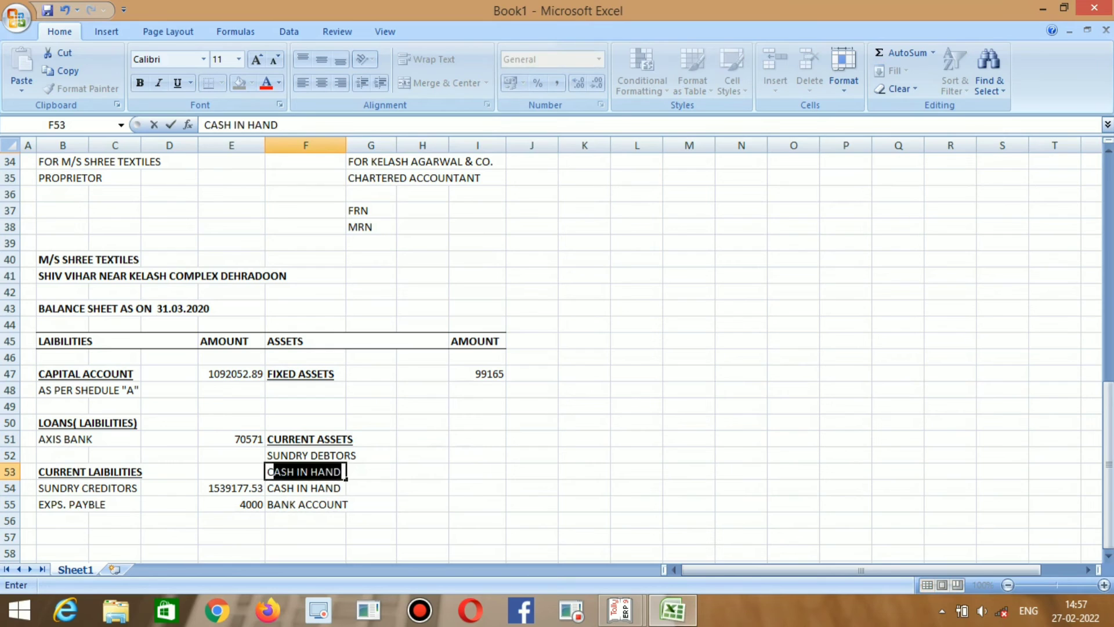
type("LOSING ")
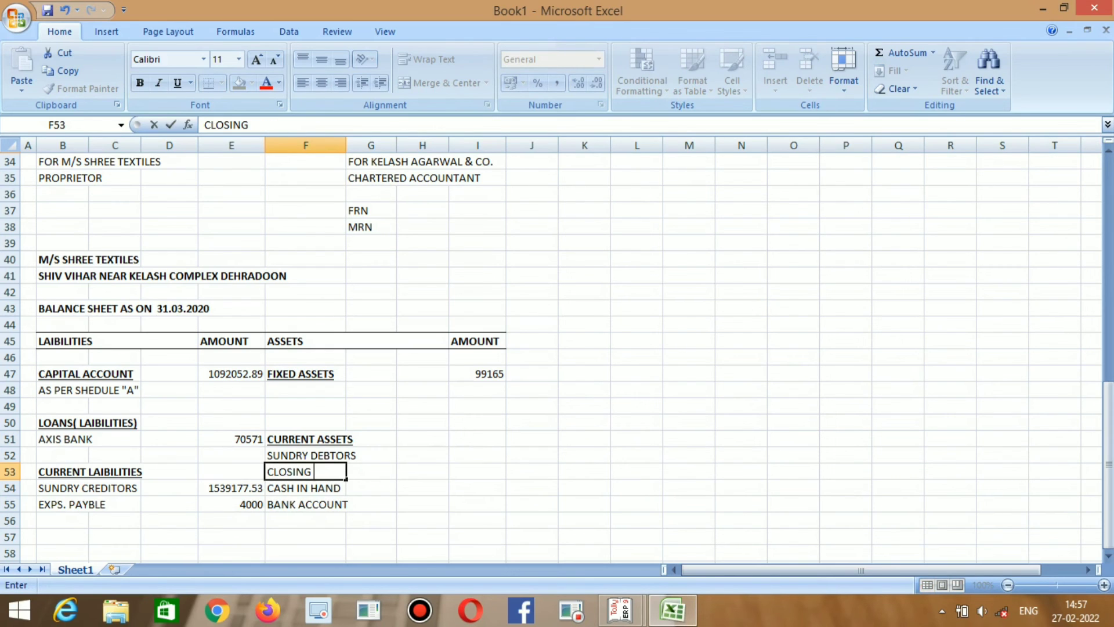
type("STOCK")
key("Tab")
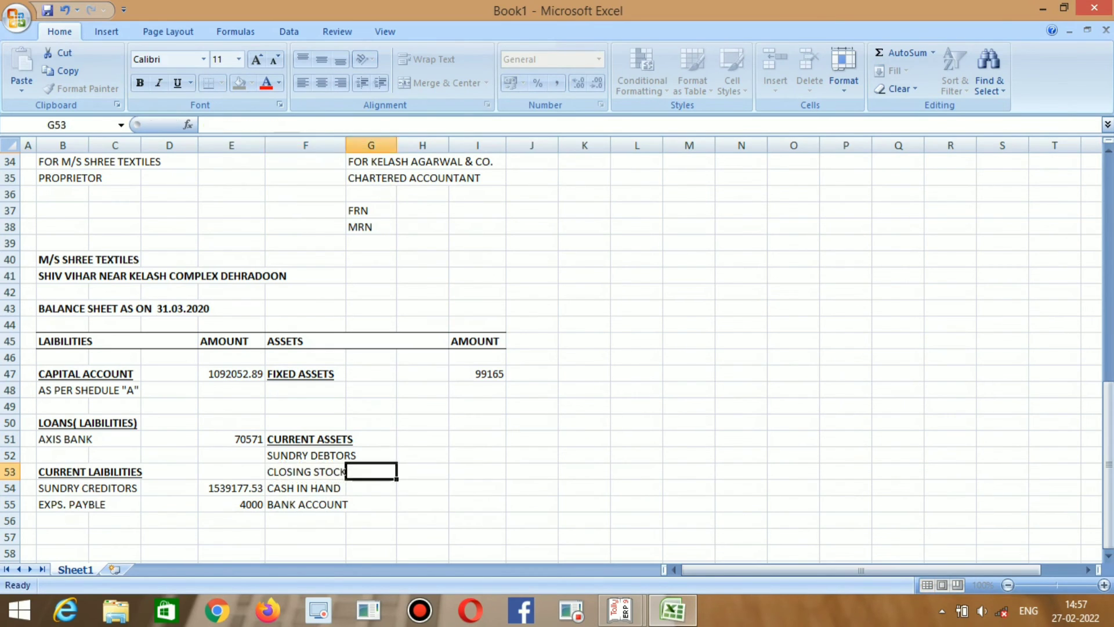
key("Right")
key("Right")
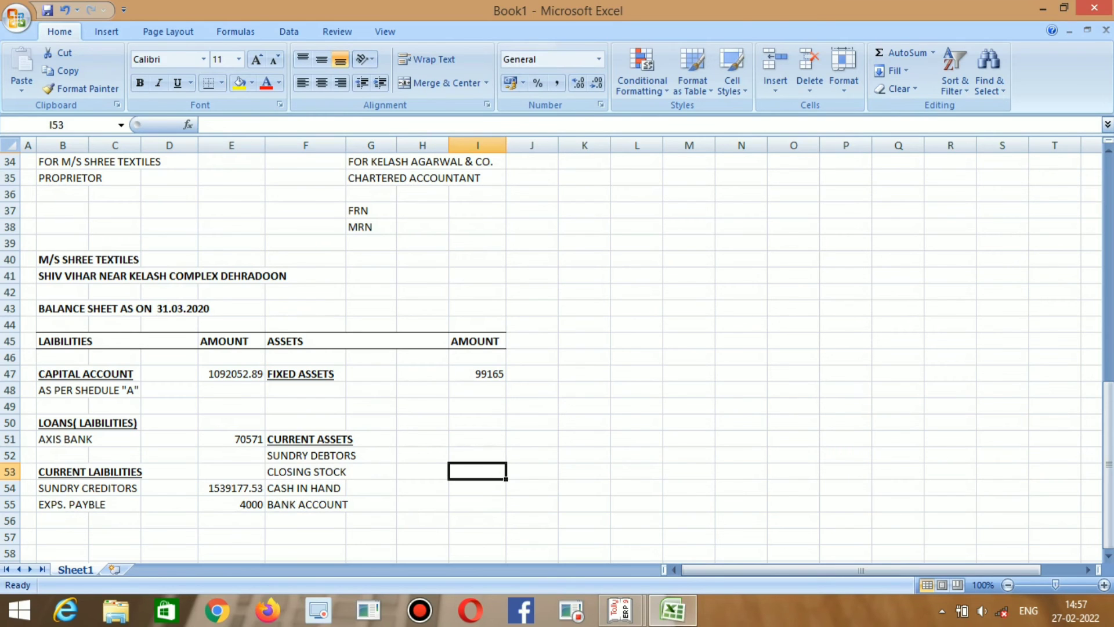
key("Up")
key("Up")
key("alt+Tab")
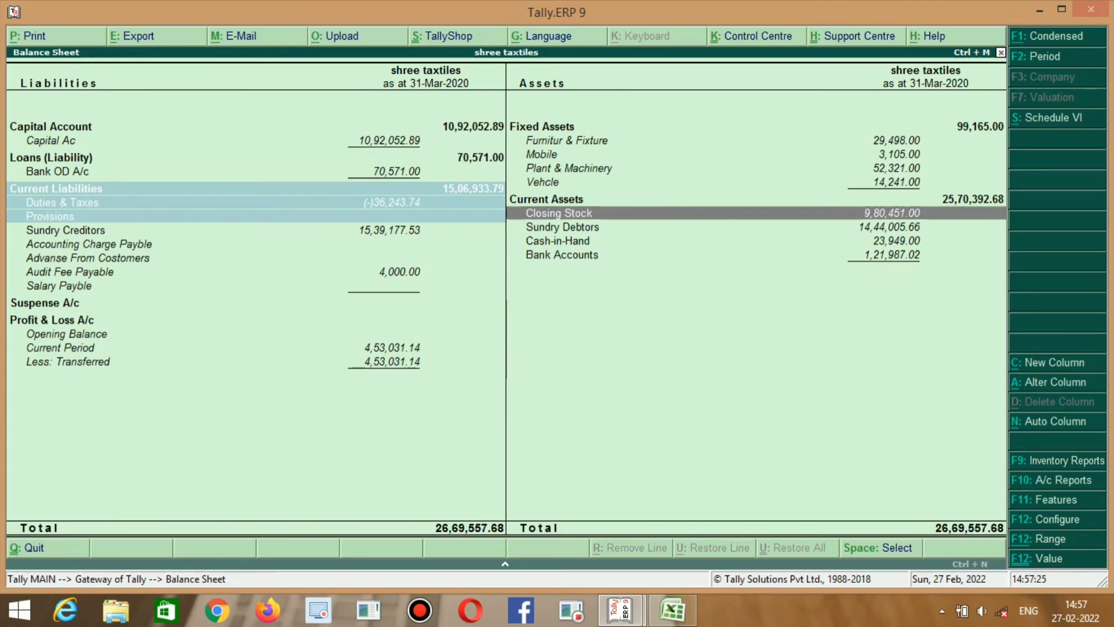
Enter the Sundry Debtors amount 1444005.66, read from Tally.
key("alt+Tab")
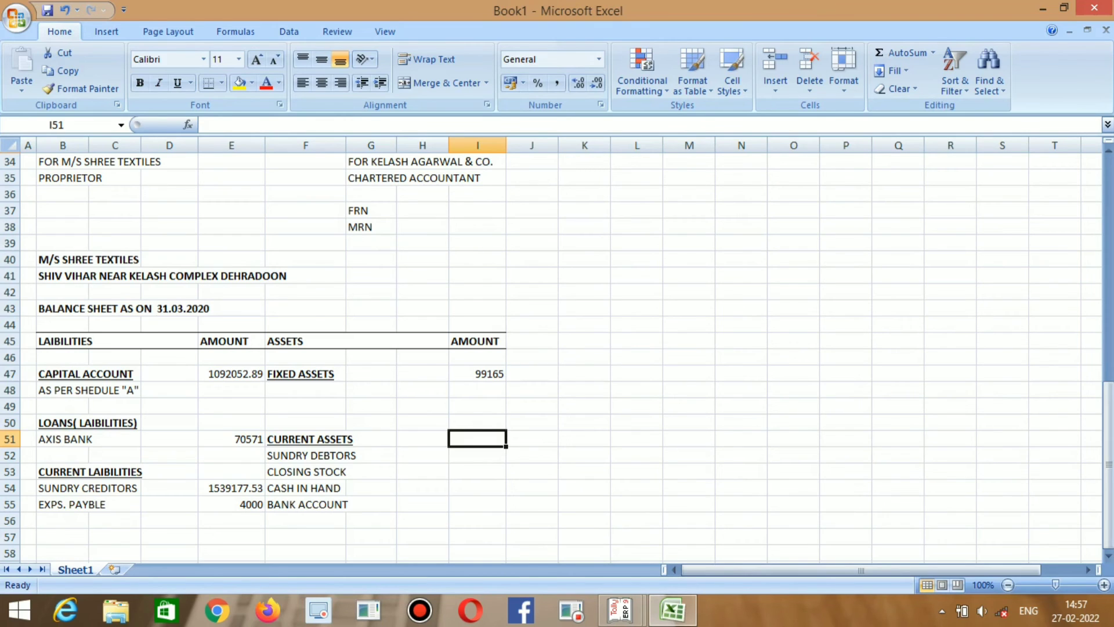
key("Left")
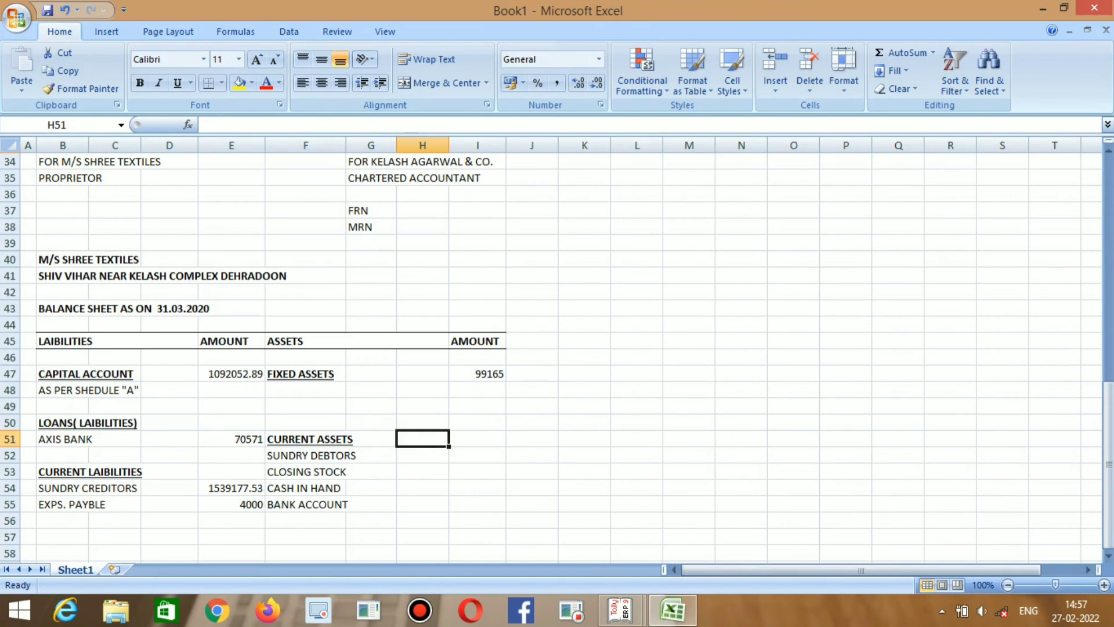
key("shift+Down")
key("shift+Down")
key("shift+Down")
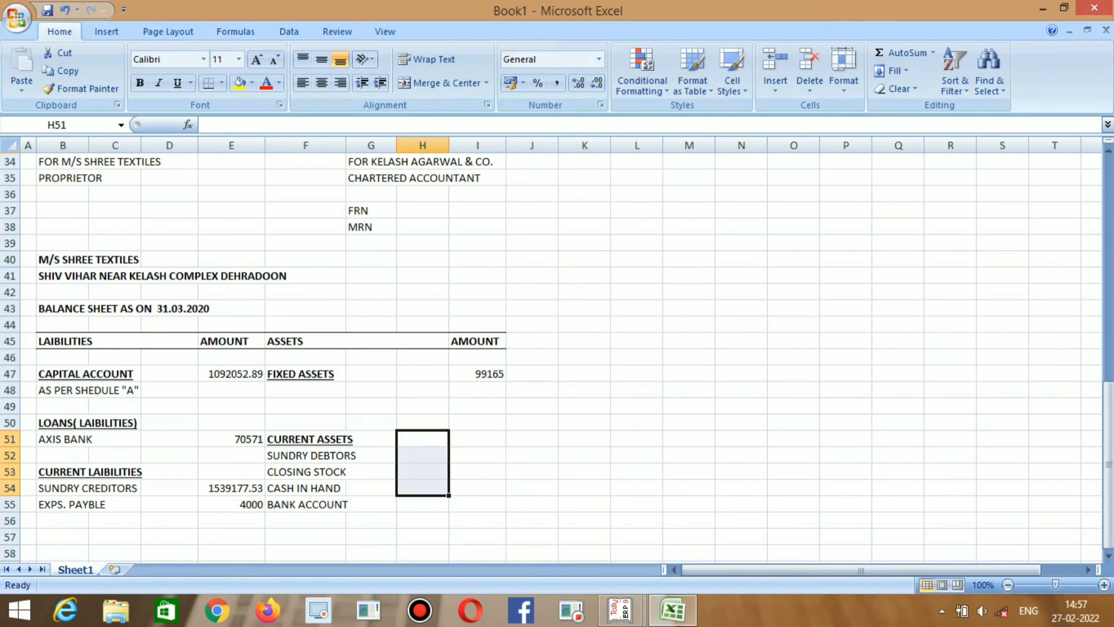
key("Right")
key("alt+Tab")
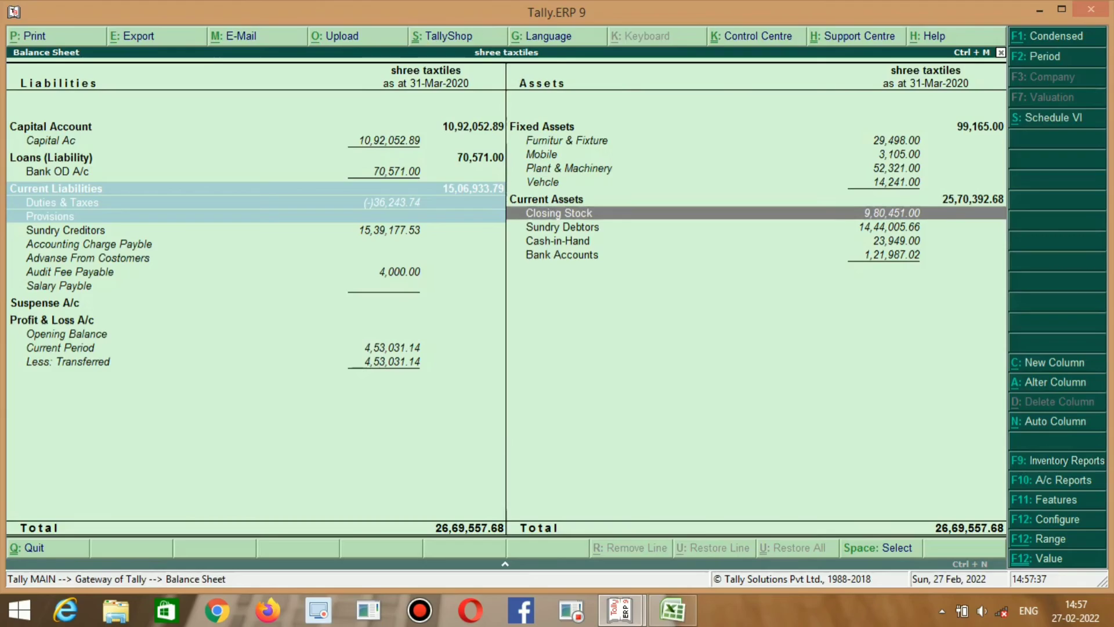
key("alt+Tab")
key("alt+Tab")
key("alt+Tab")
key("alt+Tab")
key("alt+Tab")
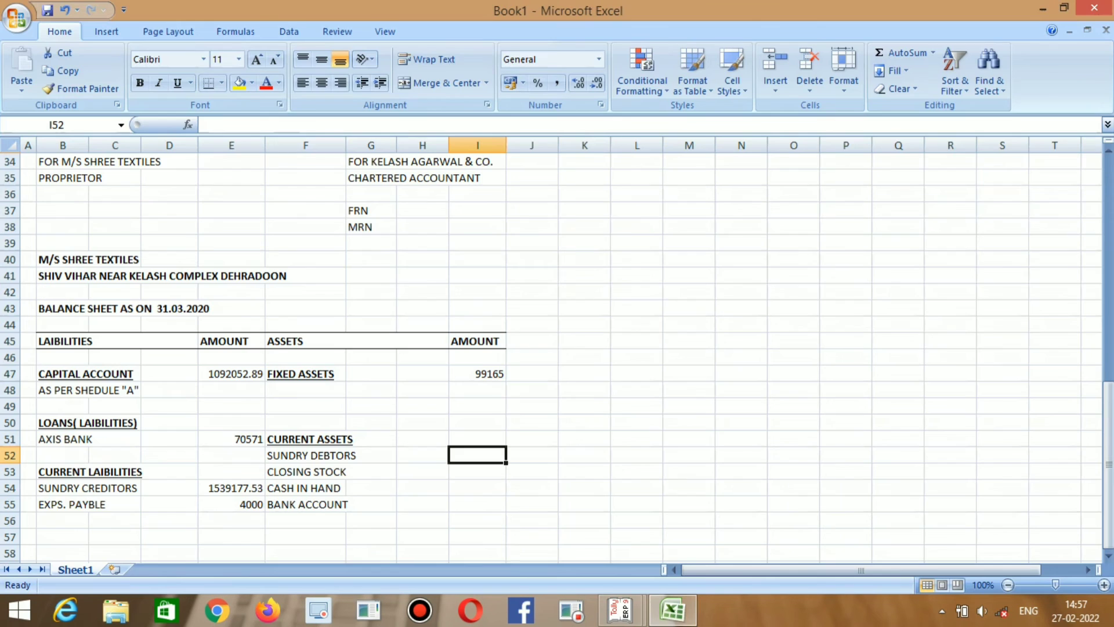
key("alt+Tab")
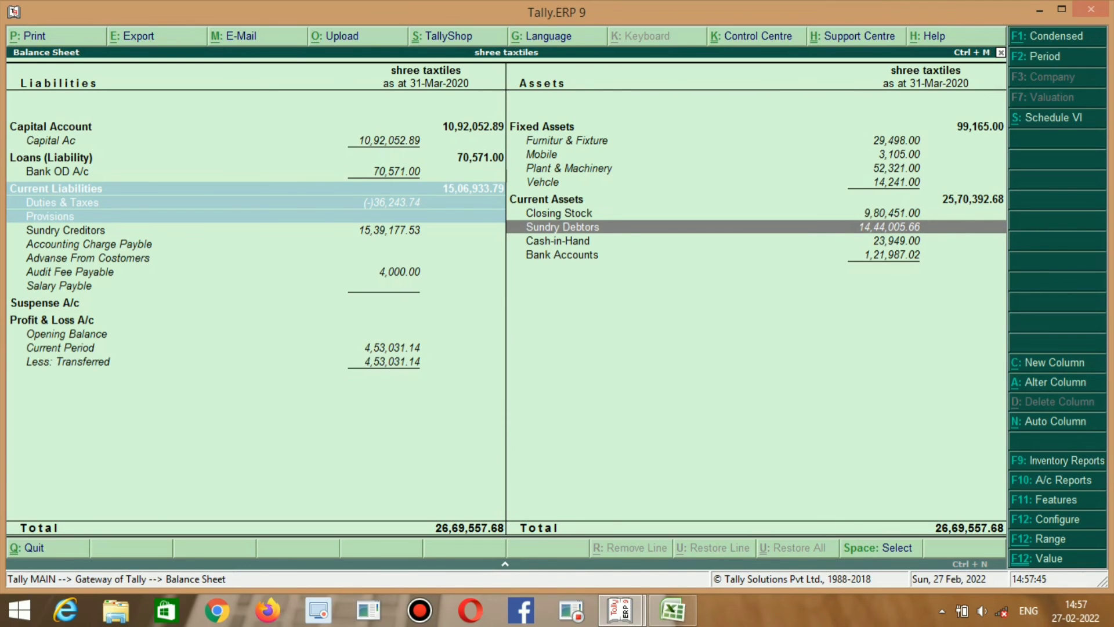
key("alt+Tab")
type("14")
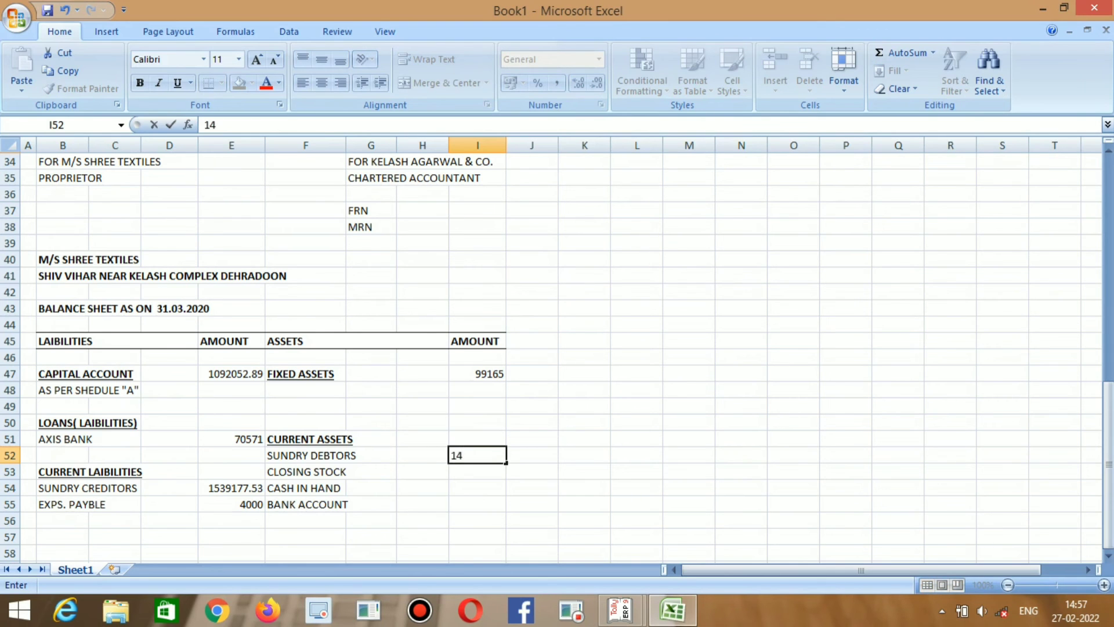
type("44005.")
key("alt+Tab")
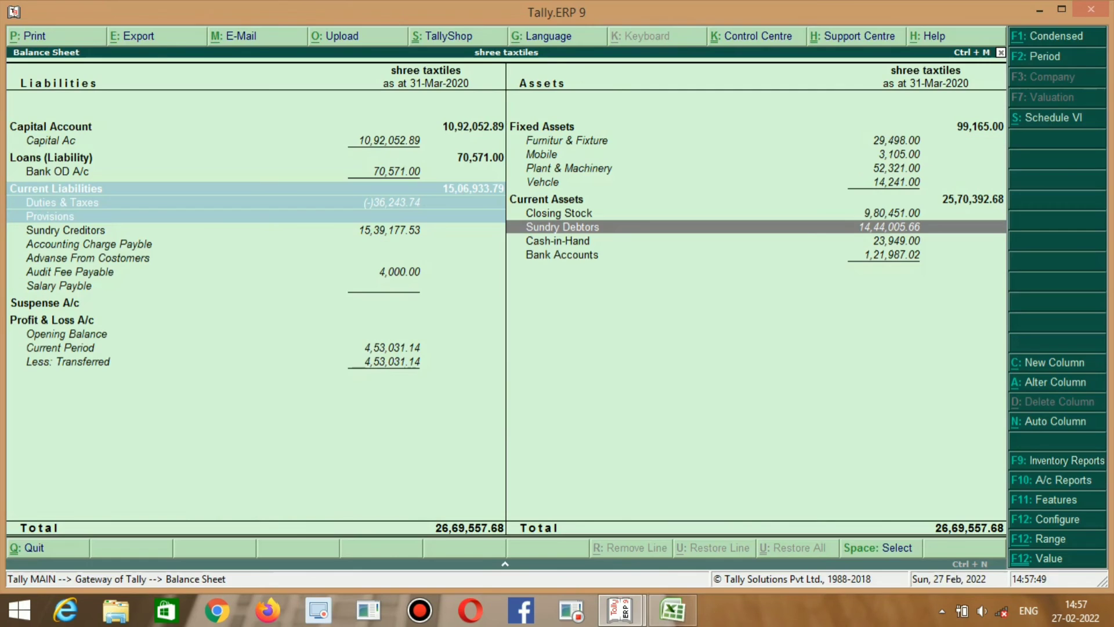
key("alt+Tab")
type("66")
key("Return")
Enter Closing Stock 980451 and Cash in Hand 23949.
key("alt+Tab")
key("alt+Tab")
type("980451")
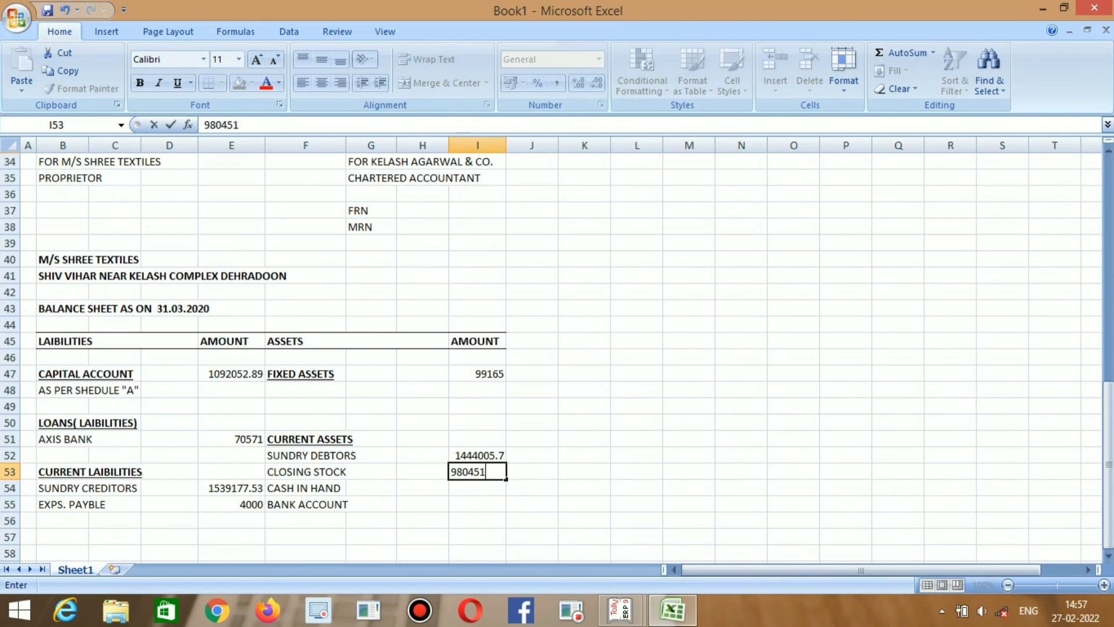
key("Return")
key("alt+Tab")
key("alt+Tab")
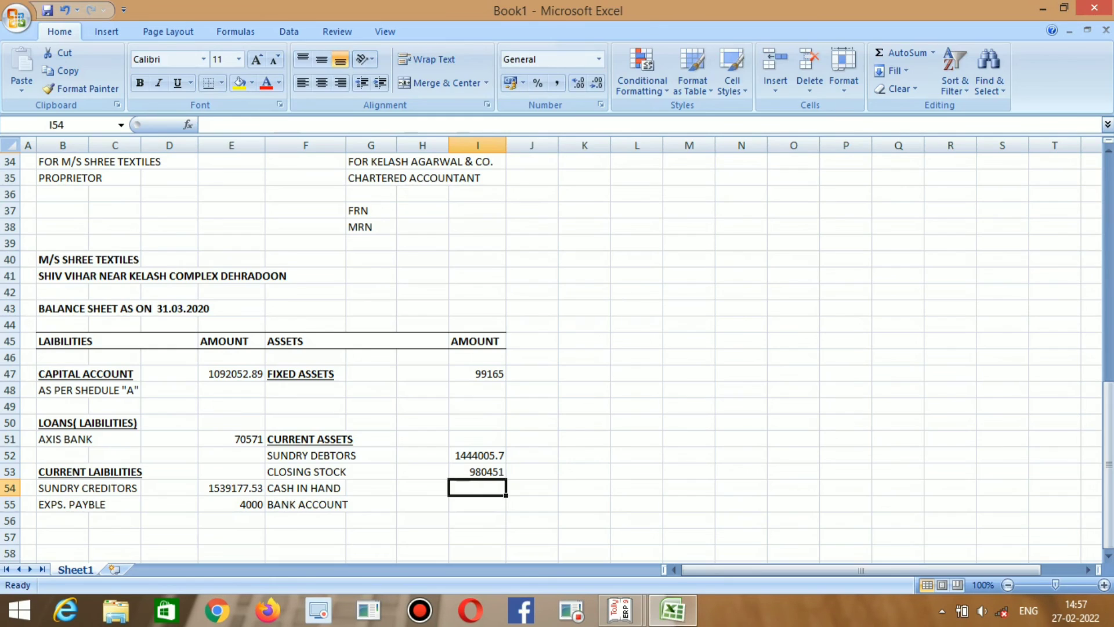
type("23949")
key("Return")
key("alt+Tab")
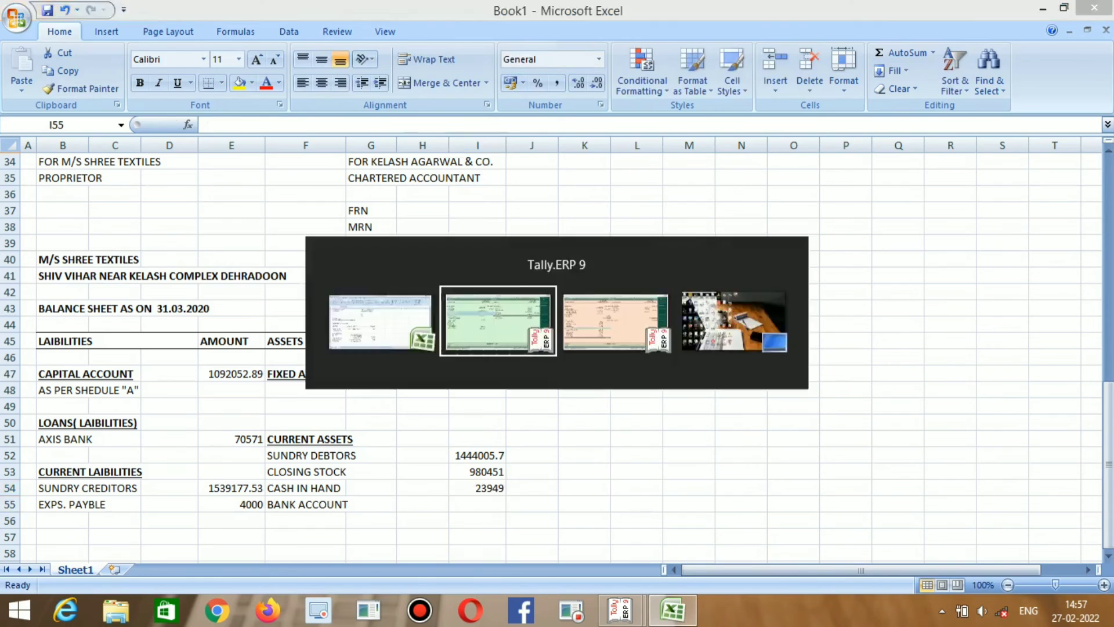
key("Down")
key("Down")
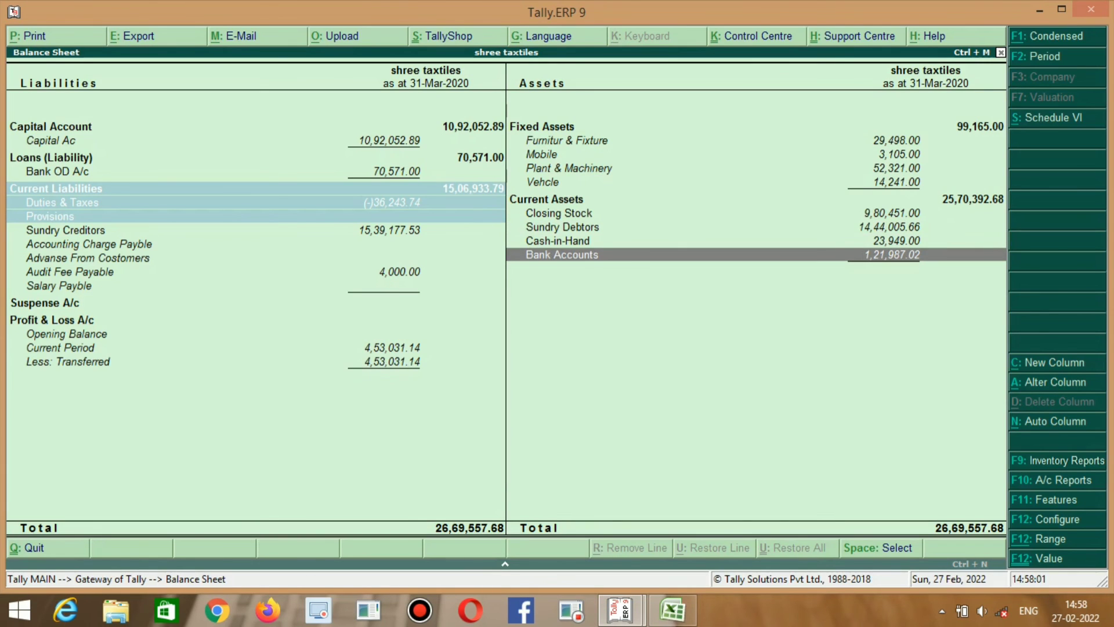
Enter the Bank Account amount 121987.02 after checking its decimals in Tally.
key("alt+Tab")
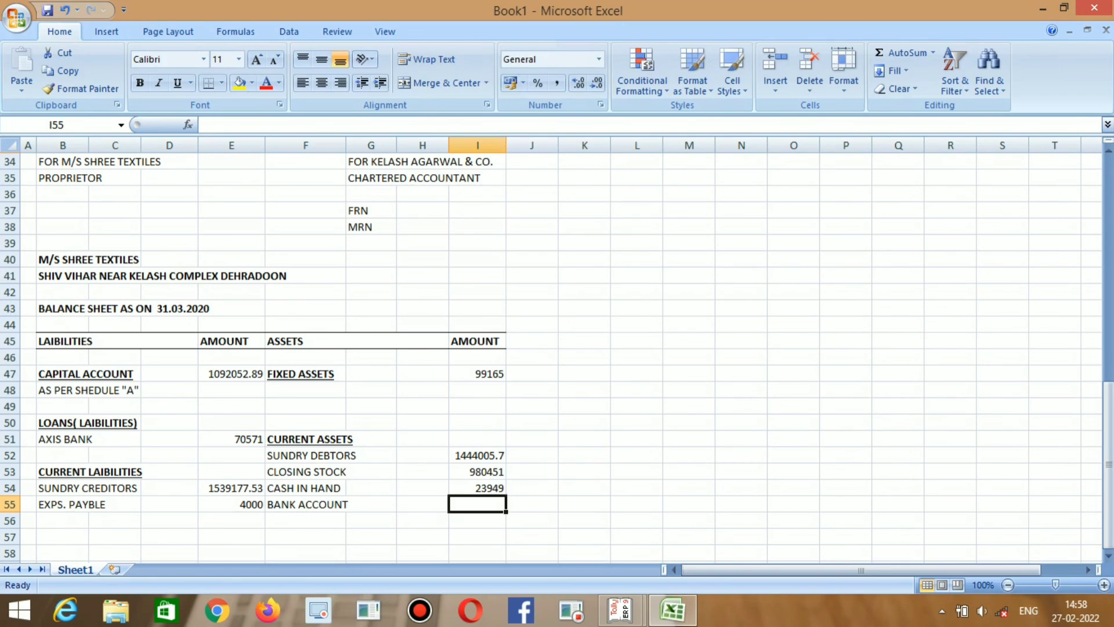
type("1,21,987.")
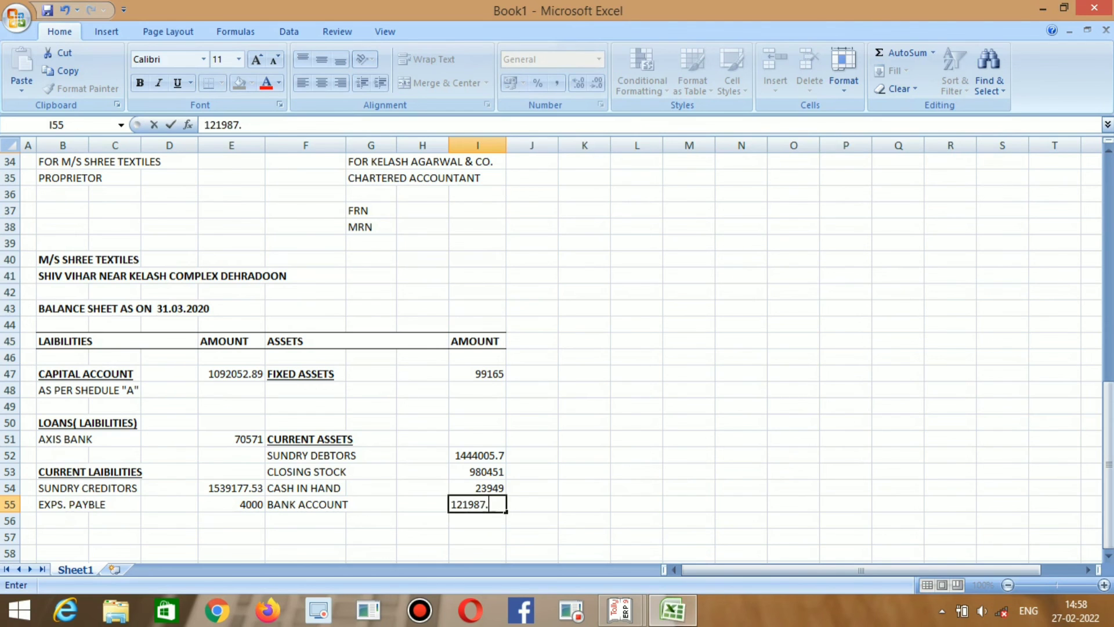
key("alt+Tab")
key("alt+Tab")
type("02")
key("Return")
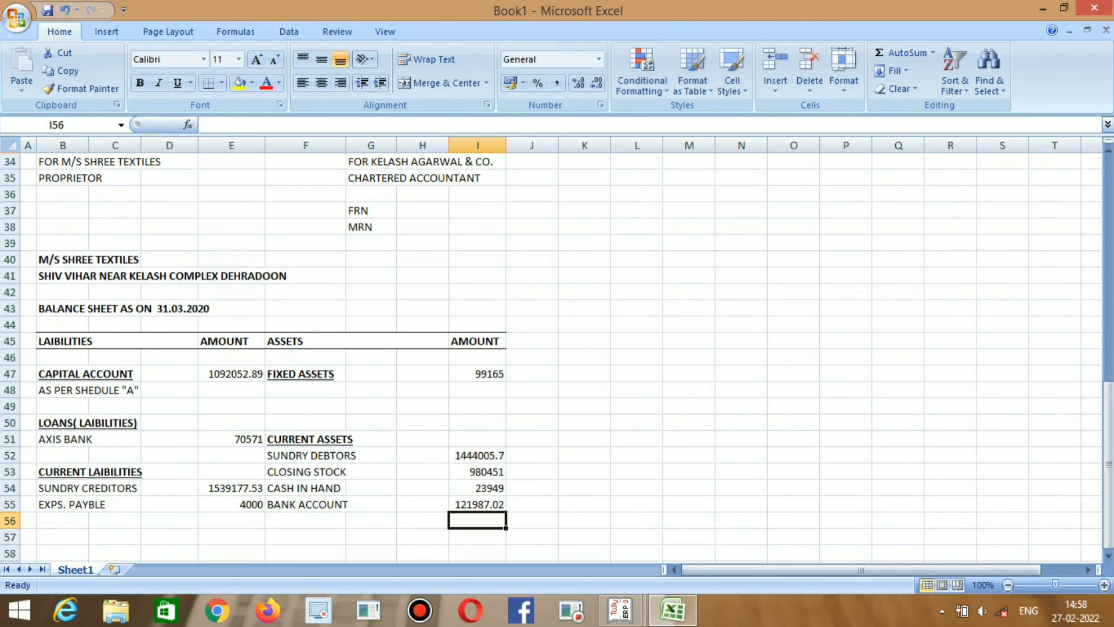
Compare Tally's Duties & Taxes and Provisions rows, then move to row 58 in the workbook.
key("alt+Tab")
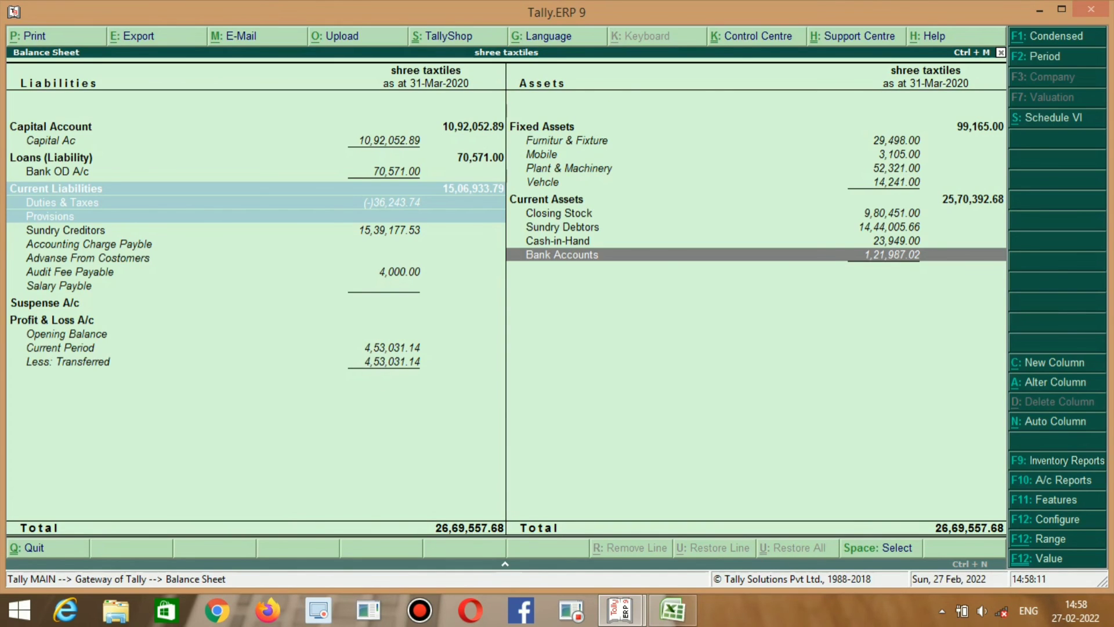
key("Up")
key("Up")
key("Up")
key("Up")
key("Up")
key("Up")
key("Left")
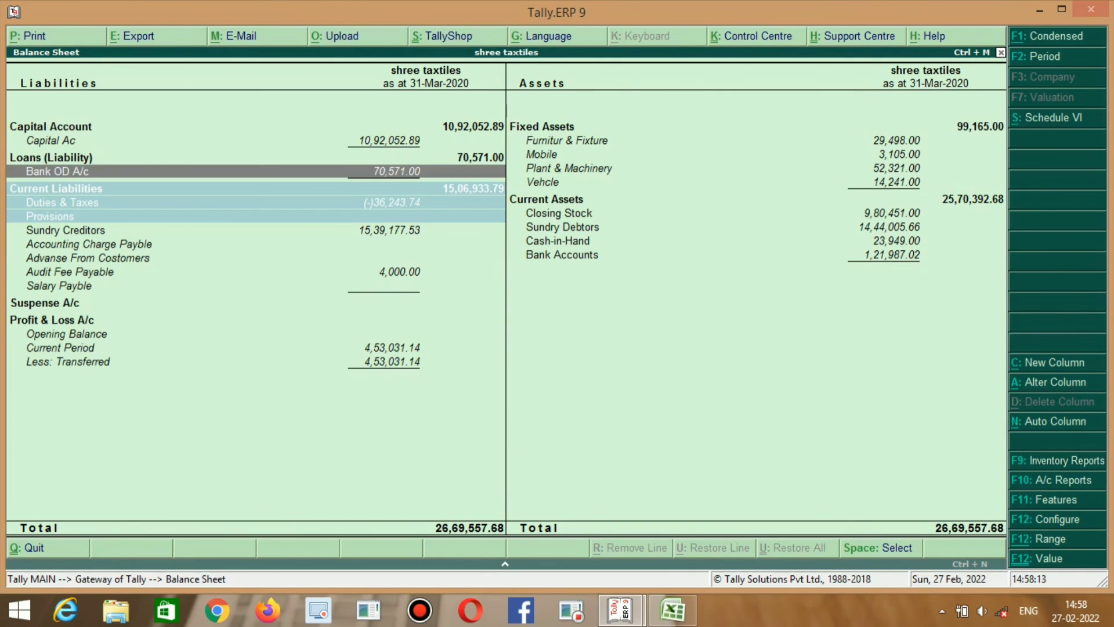
key("Down")
key("Down")
key("Down")
key("Up")
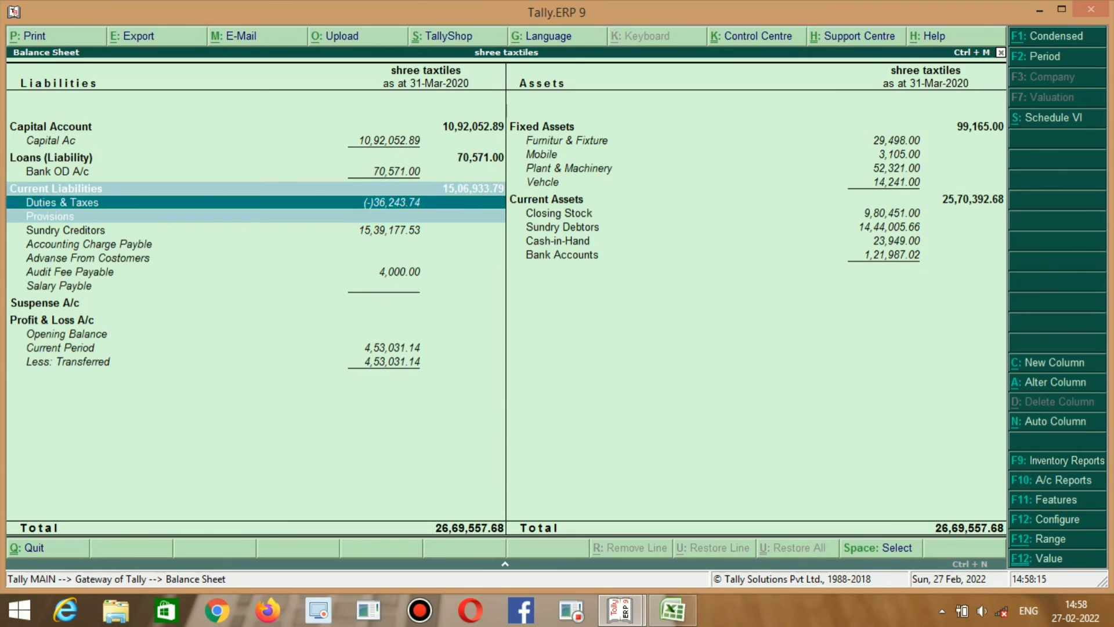
key("Up")
key("Up")
key("Down")
key("Down")
key("Up")
key("Down")
key("Down")
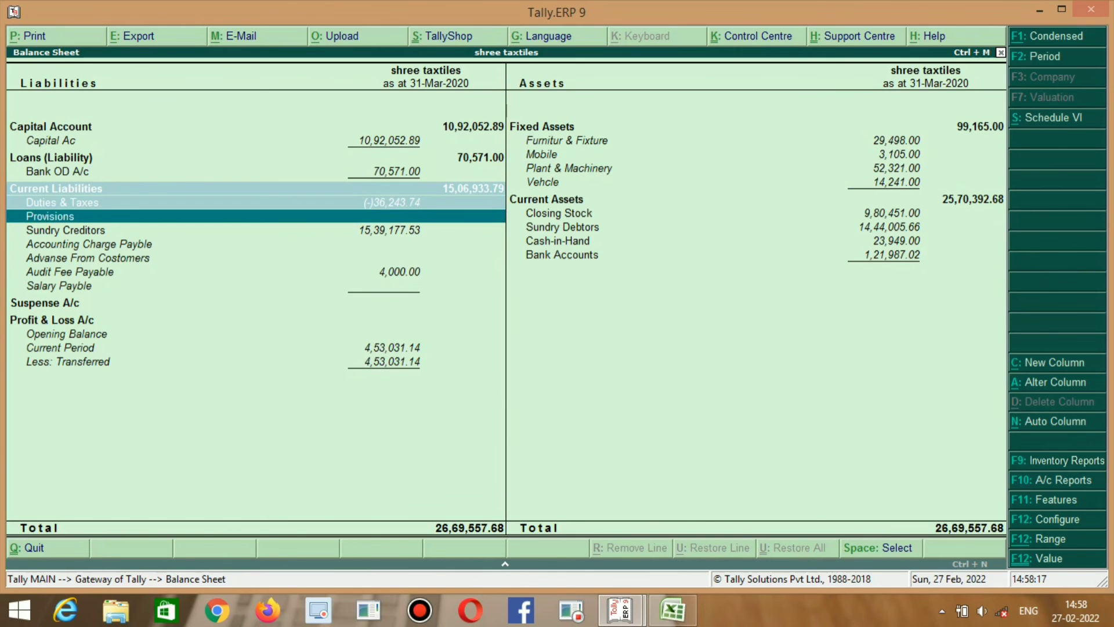
key("Up")
key("Down")
key("Up")
key("alt+Tab")
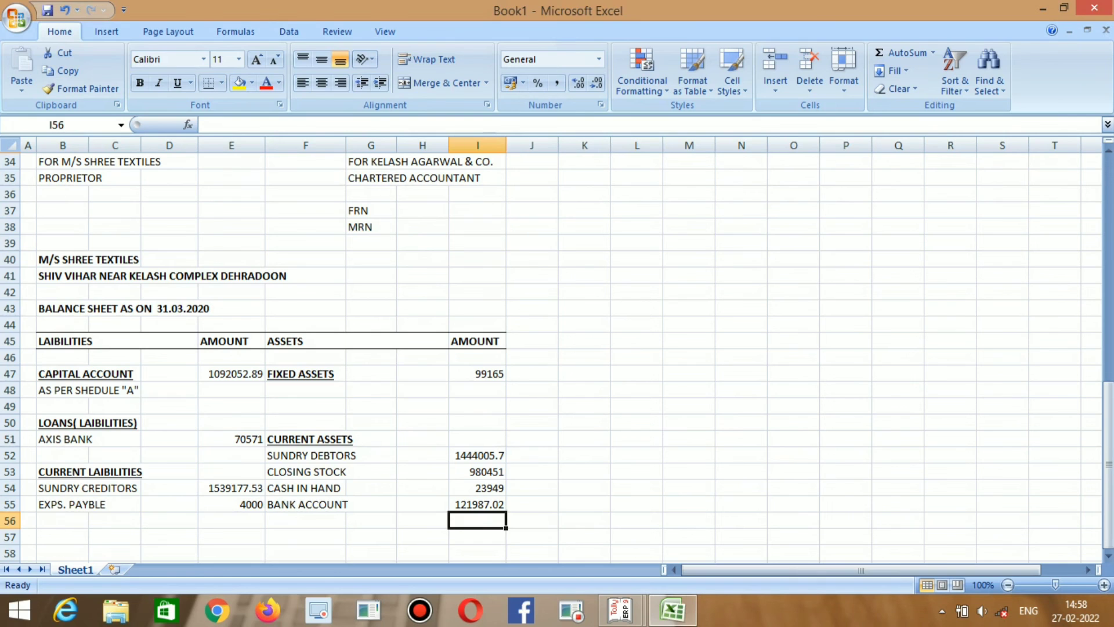
key("Down")
key("Down")
key("Left")
key("Left")
key("Left")
key("Up")
key("Up")
key("Up")
key("Up")
key("Up")
key("Up")
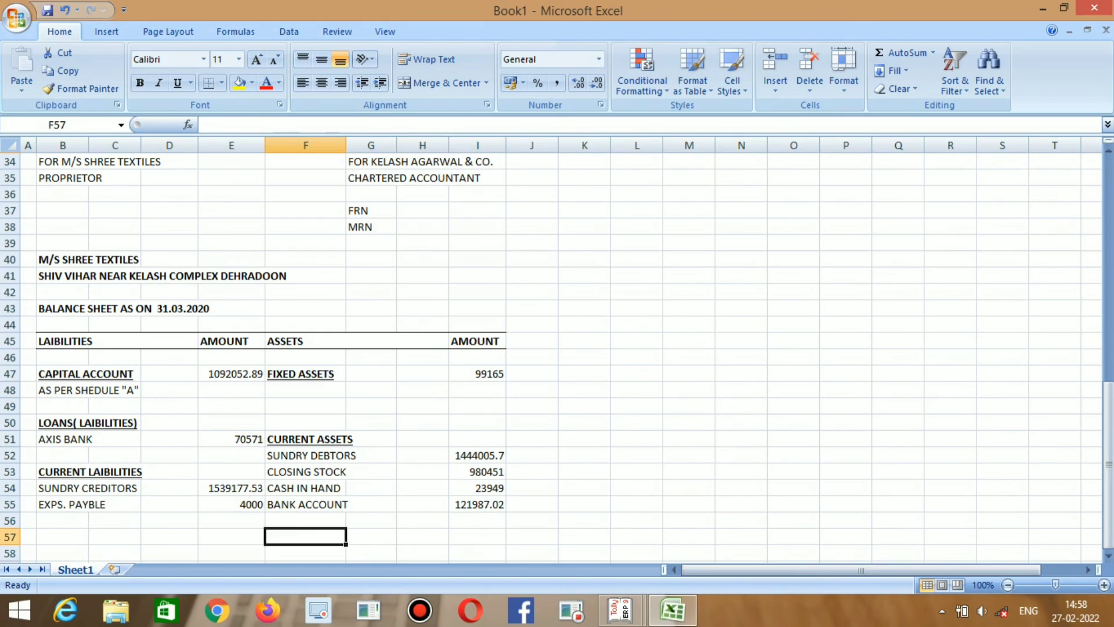
Copy the CURRENT ASSETS heading to F57 and retype it as LOAN & ADVASE.
key("Up")
key("Up")
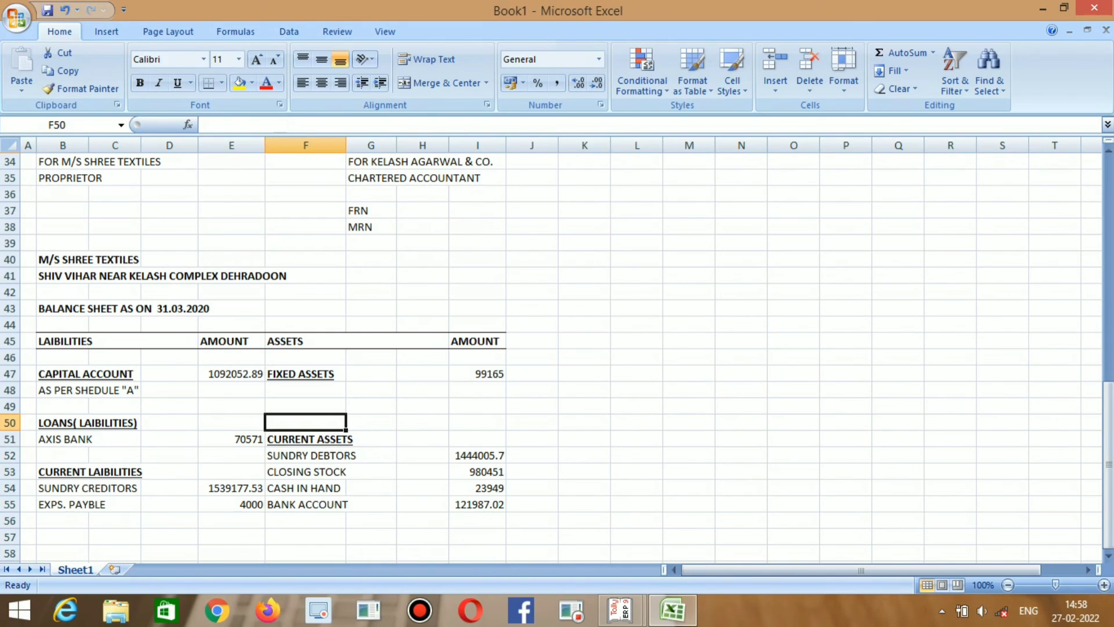
key("Down")
key("ctrl+c")
key("Down")
key("Down")
key("Down")
key("Down")
key("Down")
key("Down")
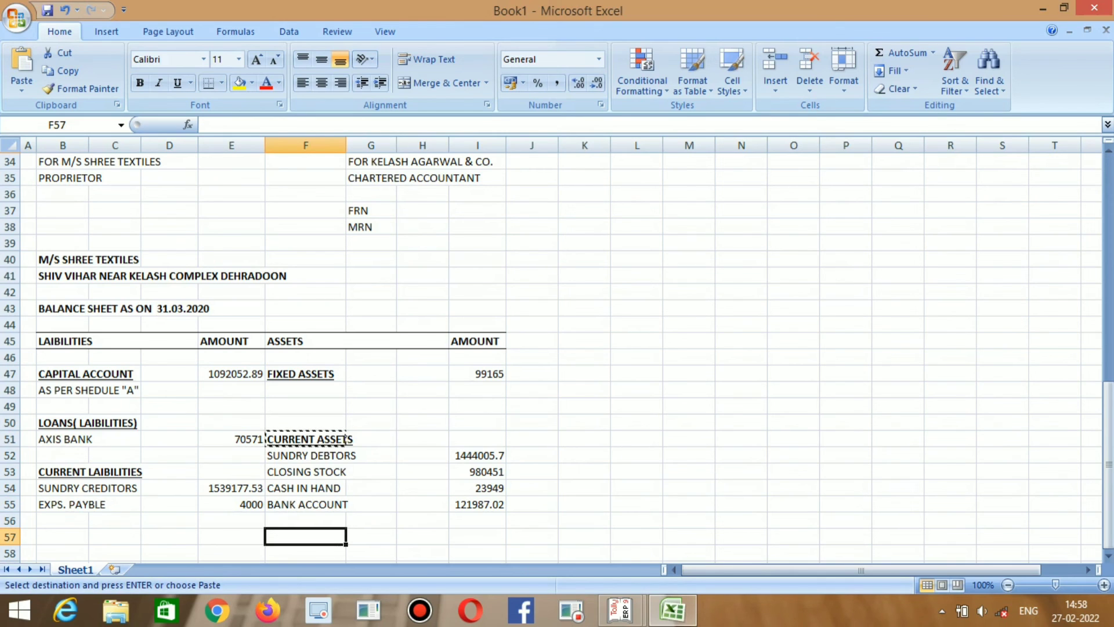
key("ctrl+v")
key("F2")
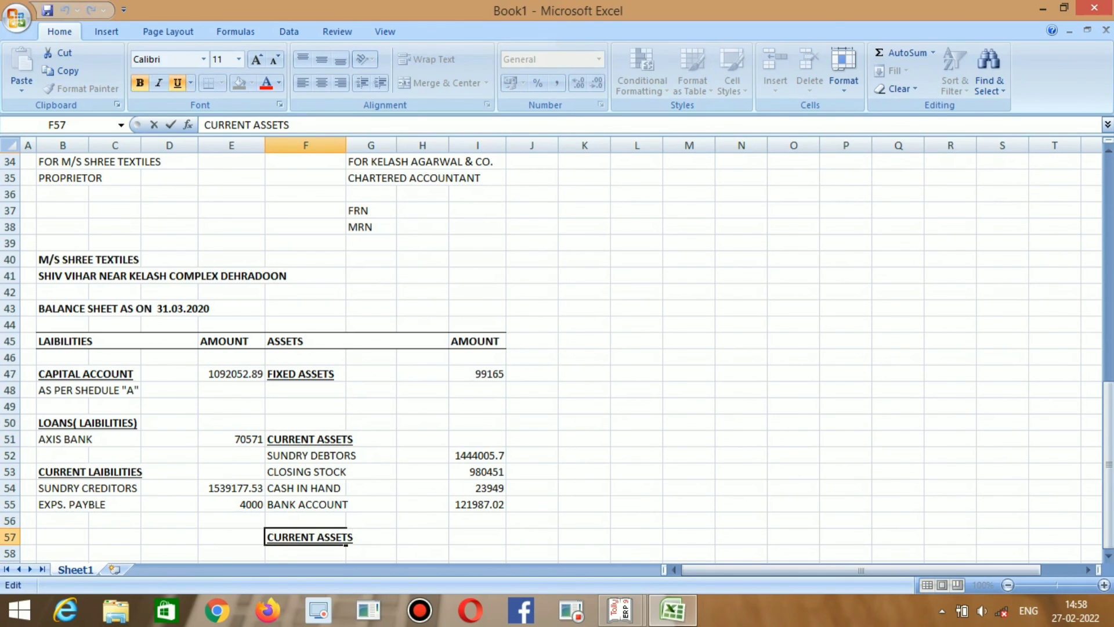
key("BackSpace")
key("BackSpace")
key("BackSpace")
key("BackSpace")
key("BackSpace")
key("BackSpace")
key("BackSpace")
key("BackSpace")
key("BackSpace")
key("BackSpace")
key("BackSpace")
key("BackSpace")
key("BackSpace")
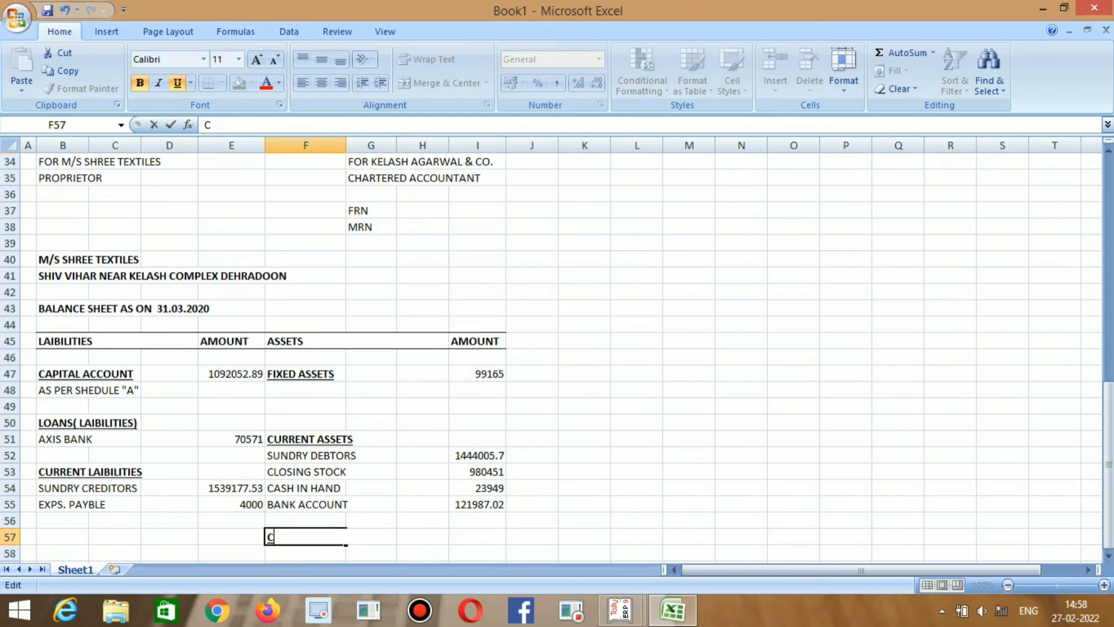
key("BackSpace")
type("LOAN &")
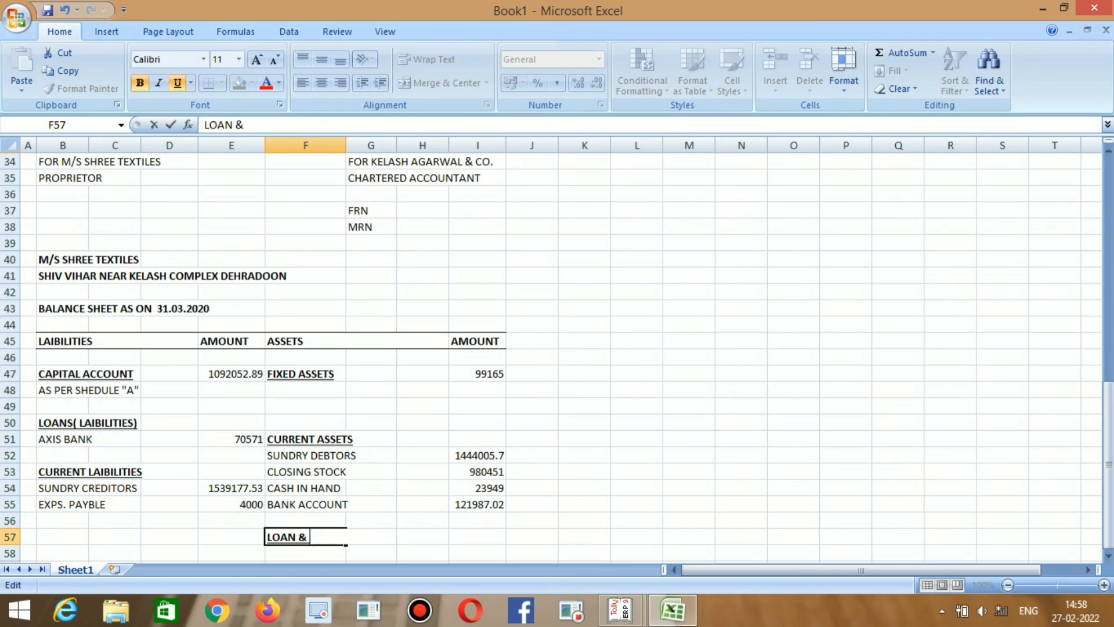
type(" ADVASE")
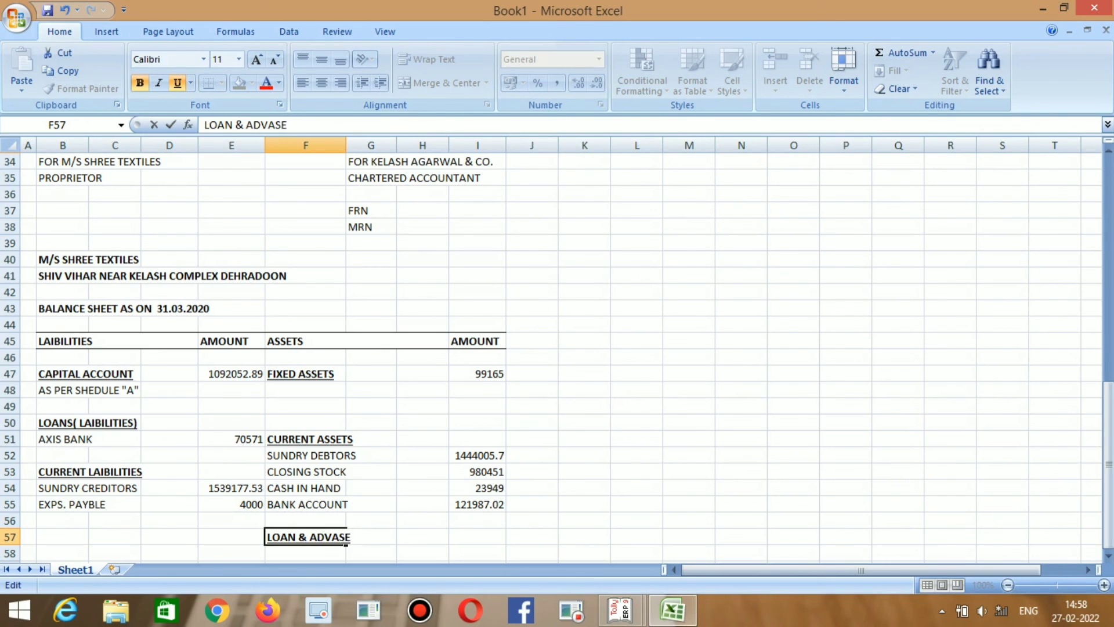
key("Return")
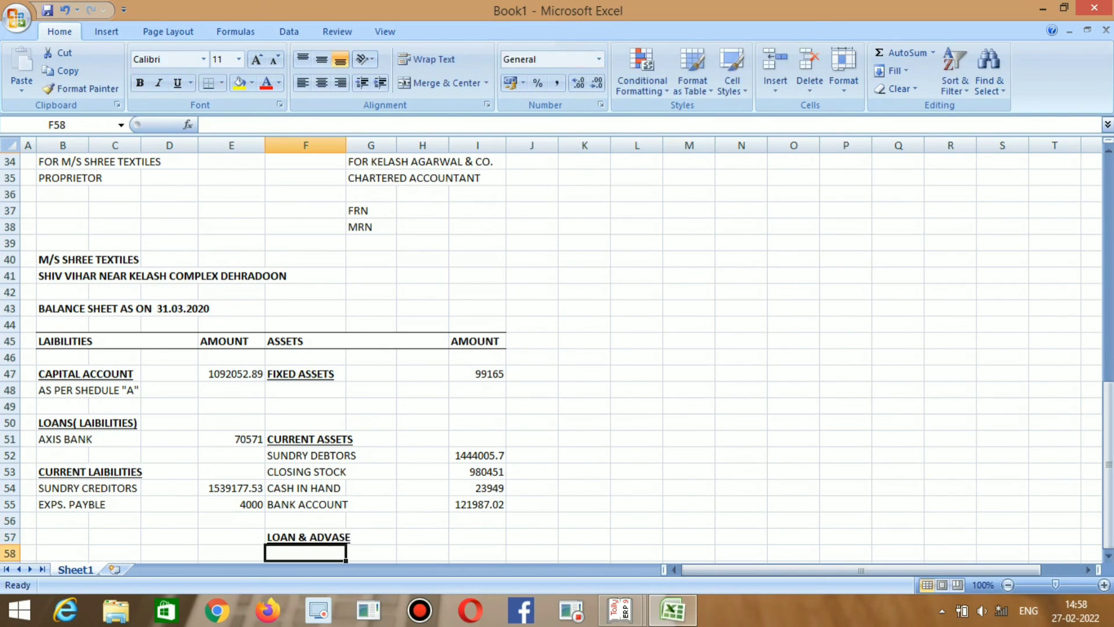
Add a GST INPUT line with amount 36243.74 from Tally's Duties & Taxes.
type("GST INPU")
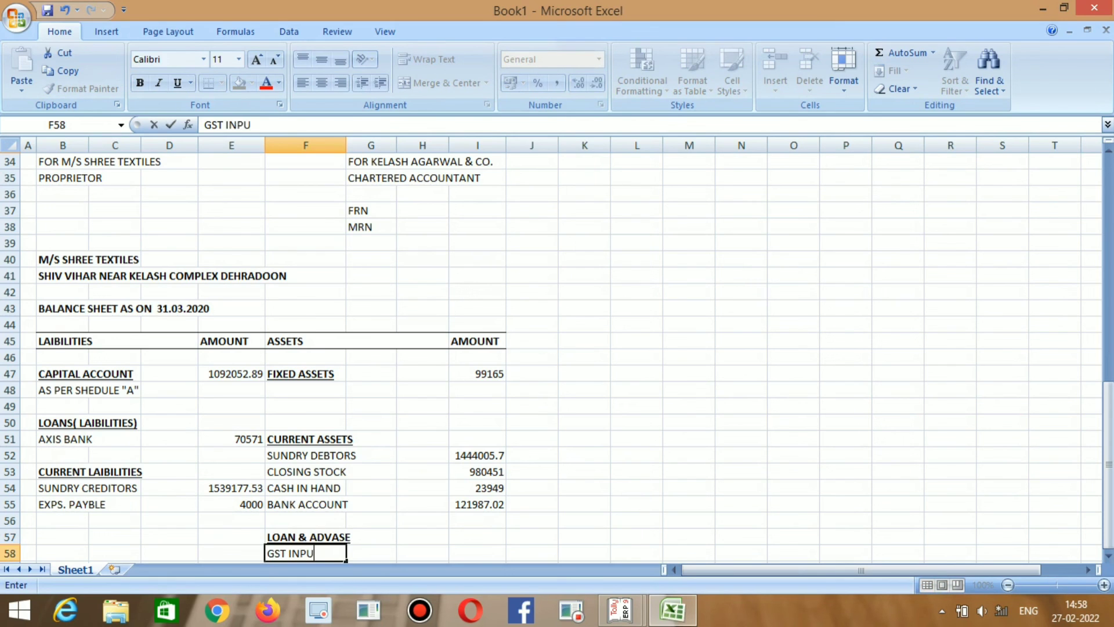
type("T")
key("Right")
key("Right")
key("Right")
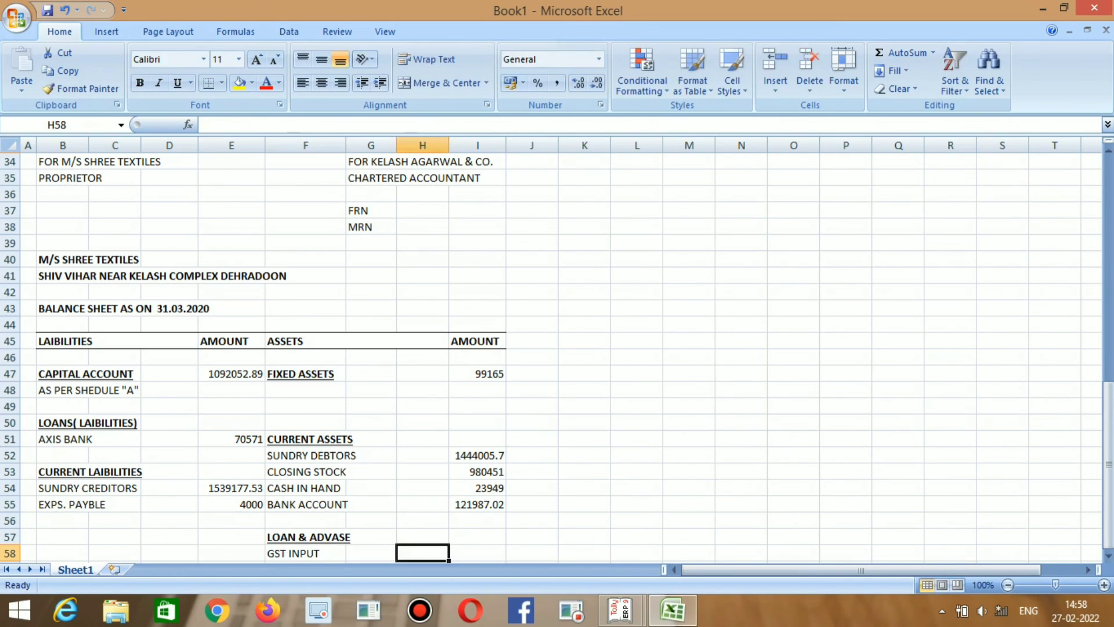
key("alt+Tab")
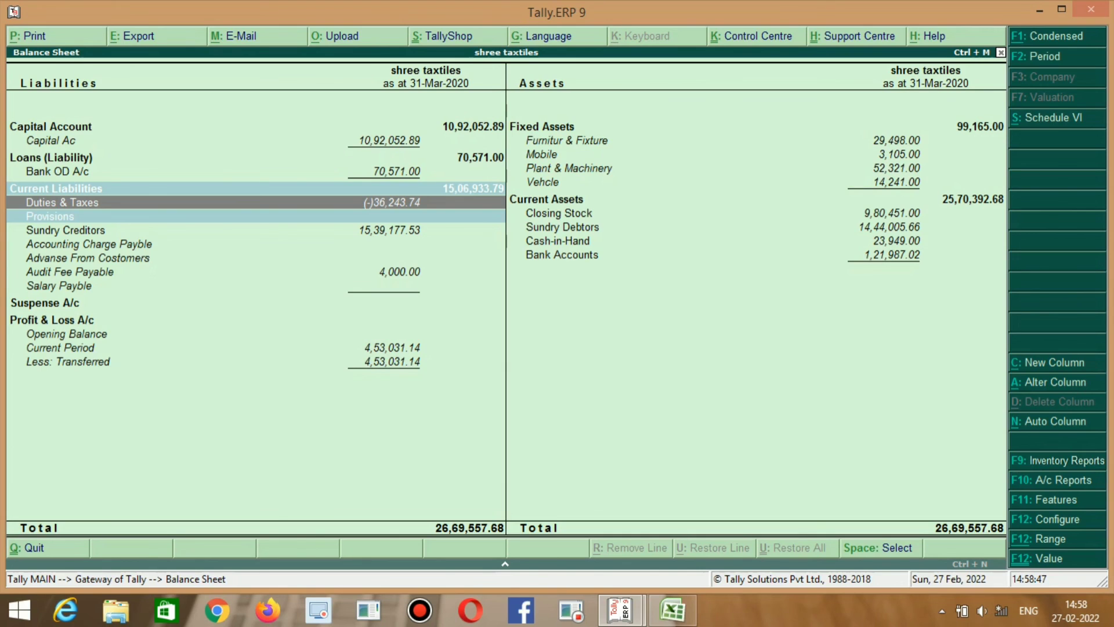
key("alt+Tab")
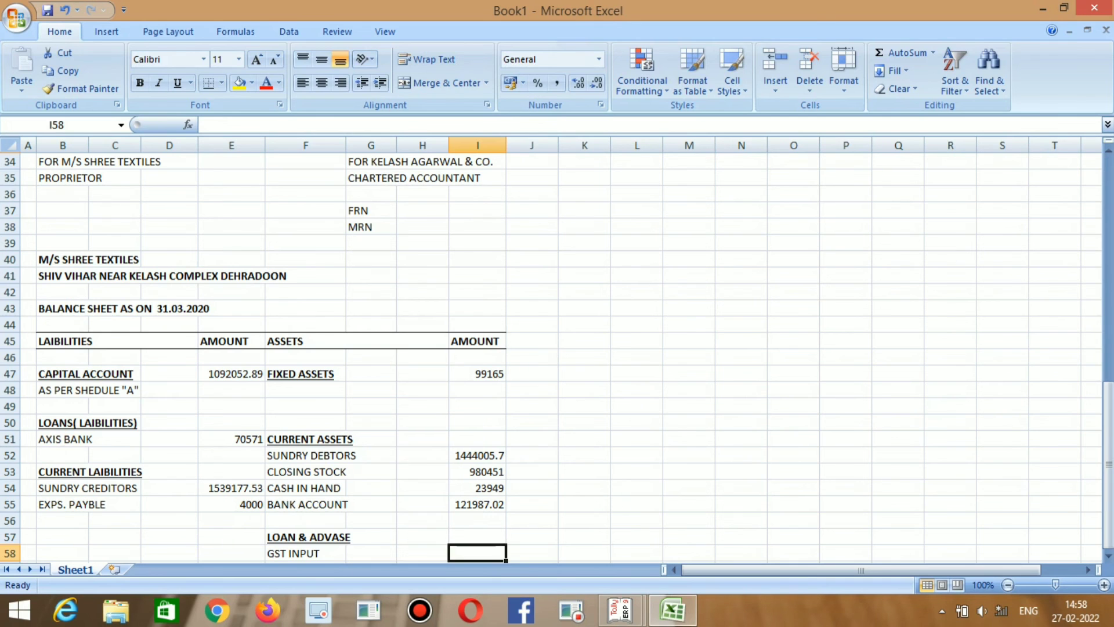
type("36243.")
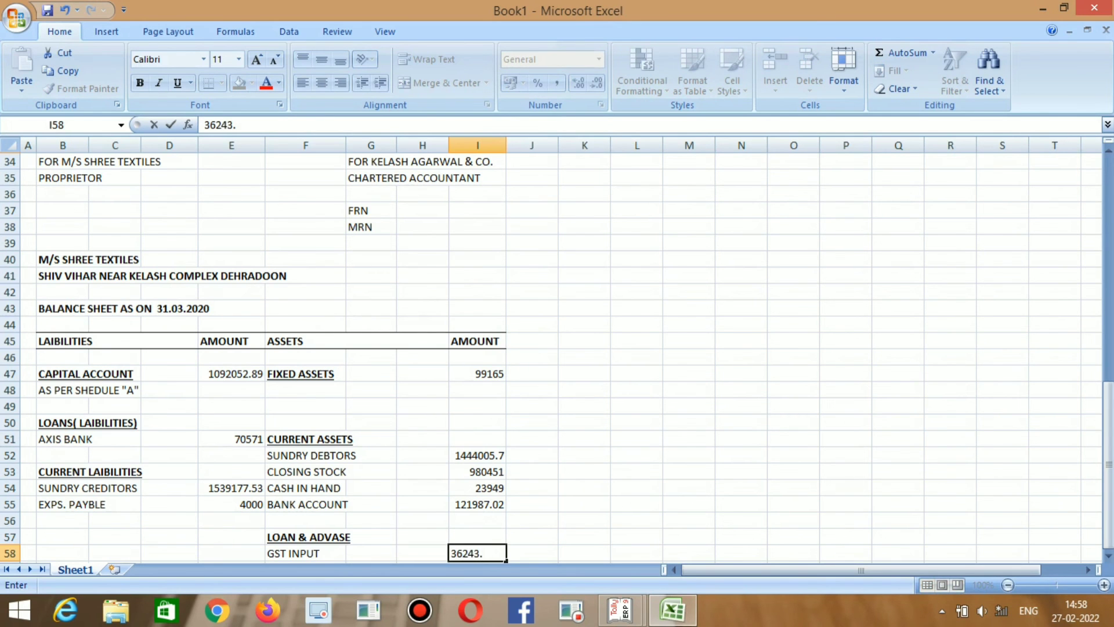
type("74")
key("Return")
Copy the TOTAL row from row 28 and paste it into B61:I61 beneath the balance sheet.
scroll(557, 348, "down", 2)
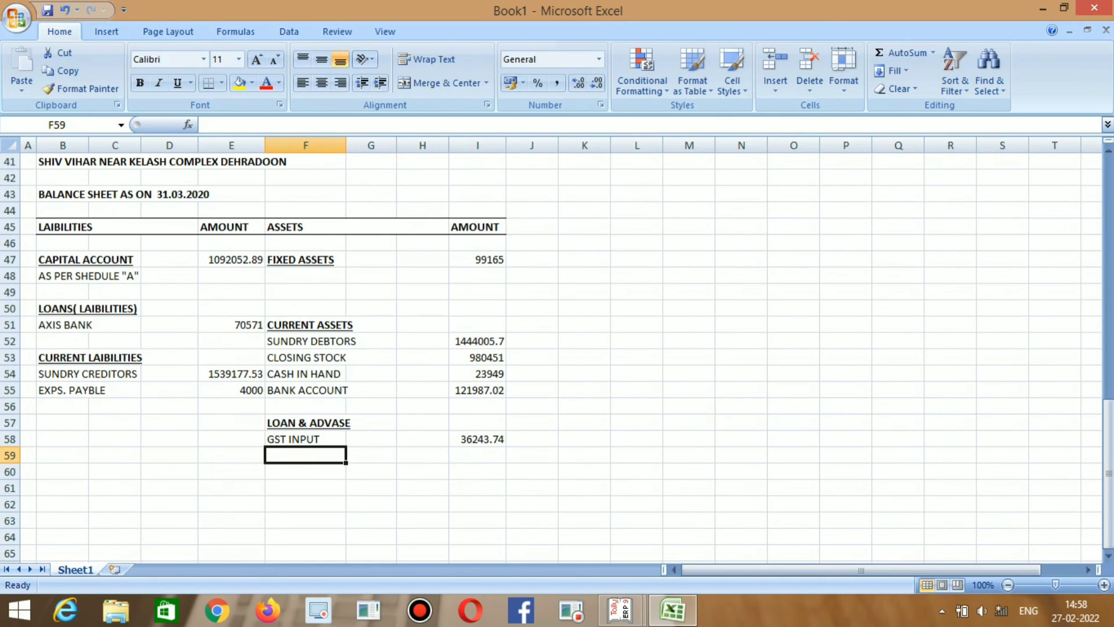
scroll(557, 348, "up", 5)
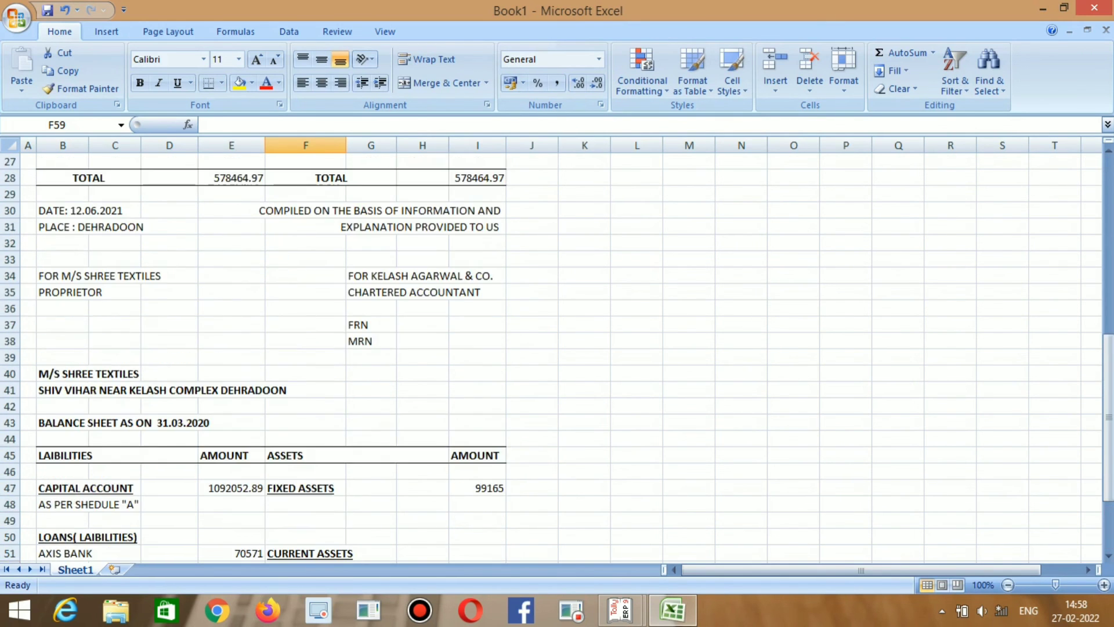
scroll(557, 349, "up", 1)
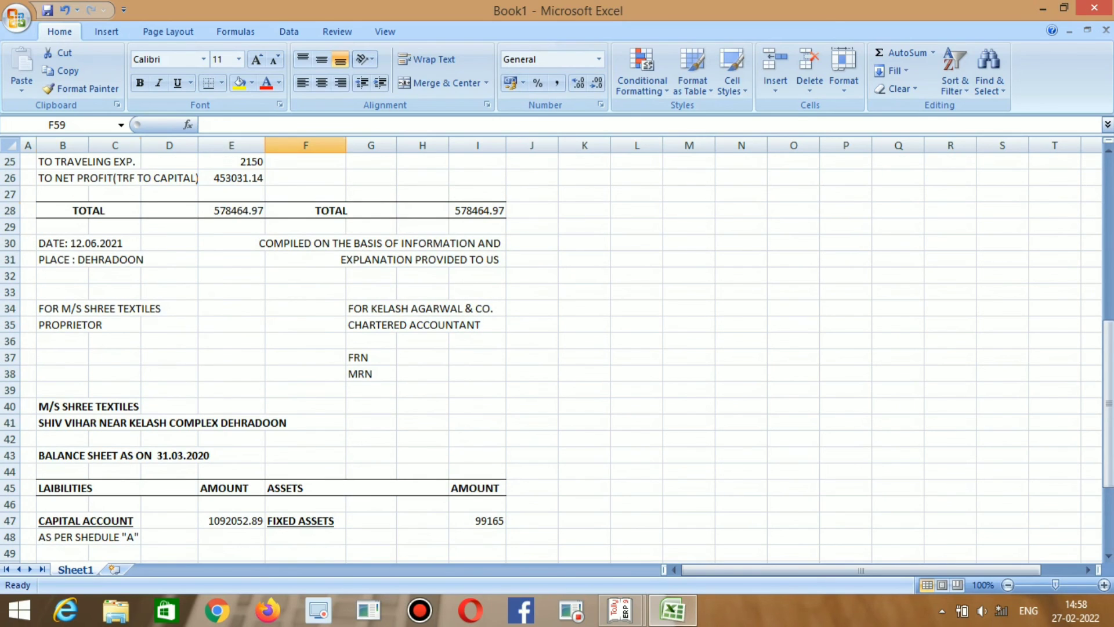
left_click(89, 211)
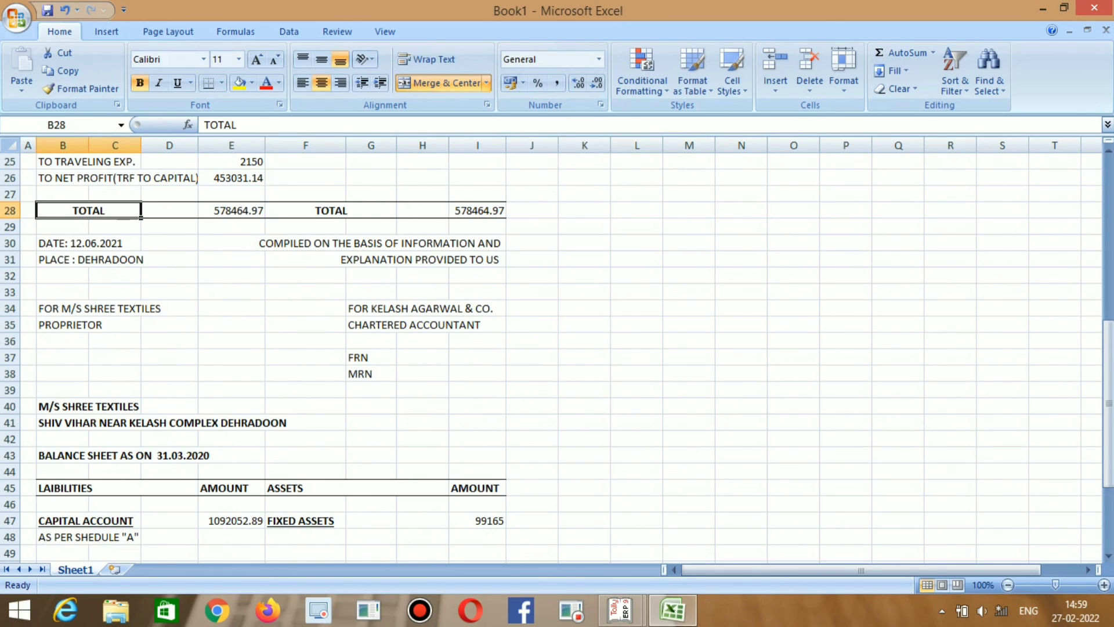
left_click_drag(89, 210, 478, 211)
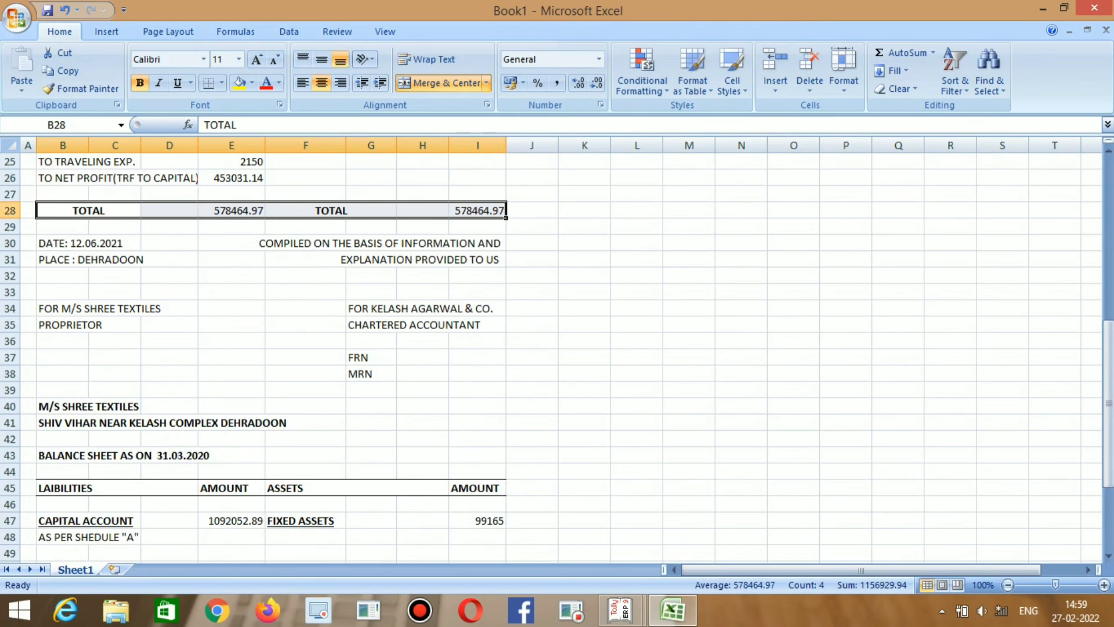
key("ctrl+c")
scroll(271, 348, "down", 7)
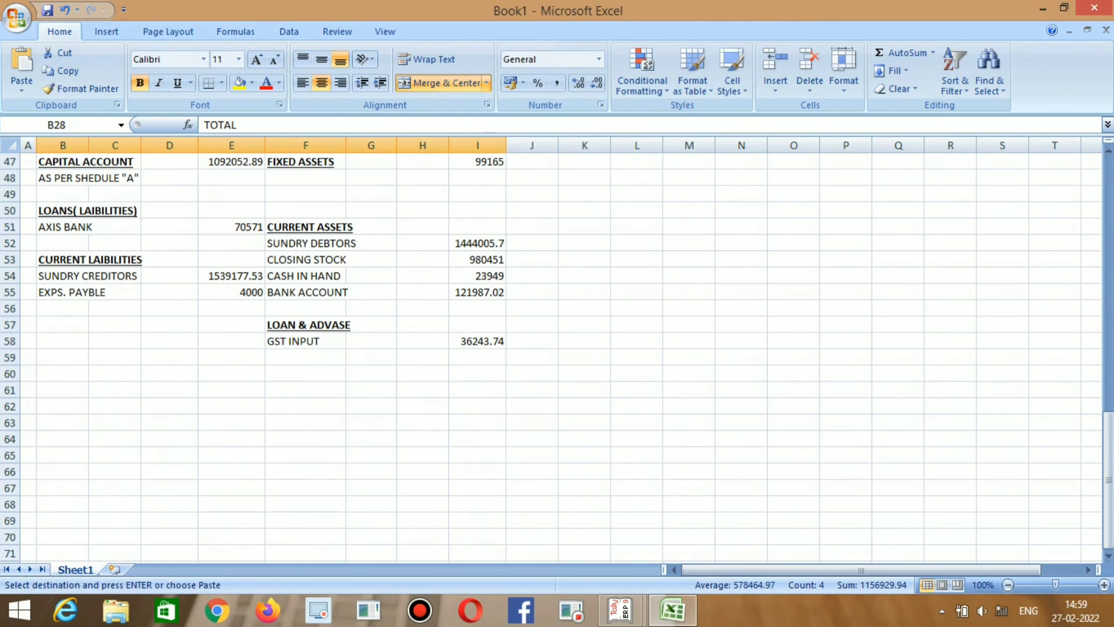
left_click(62, 390)
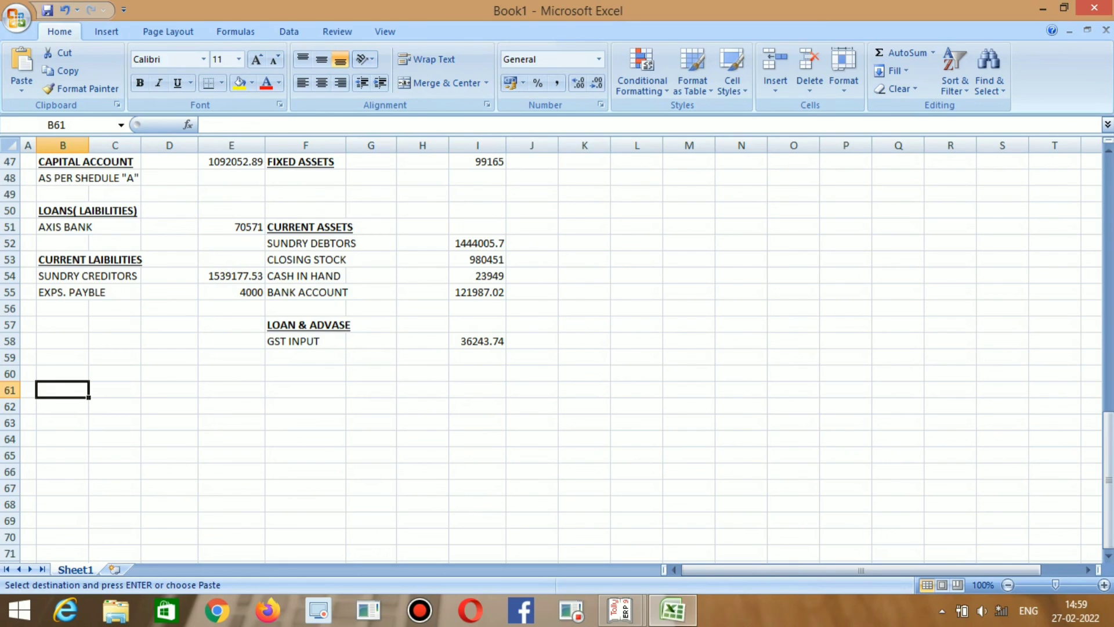
key("ctrl+v")
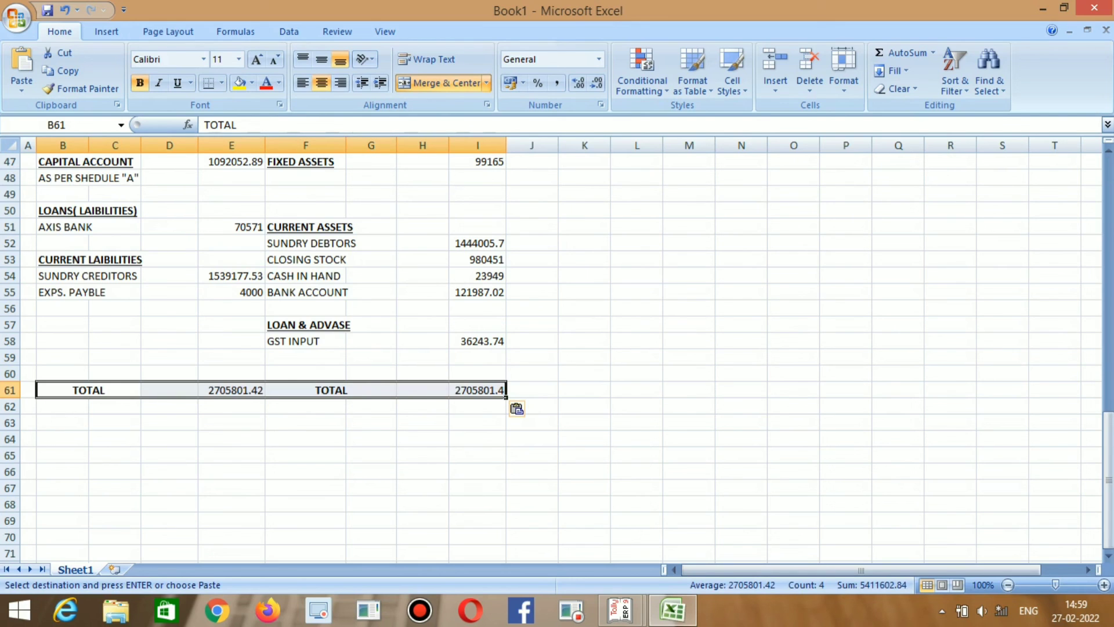
Check that I61 holds =SUM(I47:I60) and E61 holds =SUM(E47:E60), both 2705801.42.
scroll(557, 348, "up", 1)
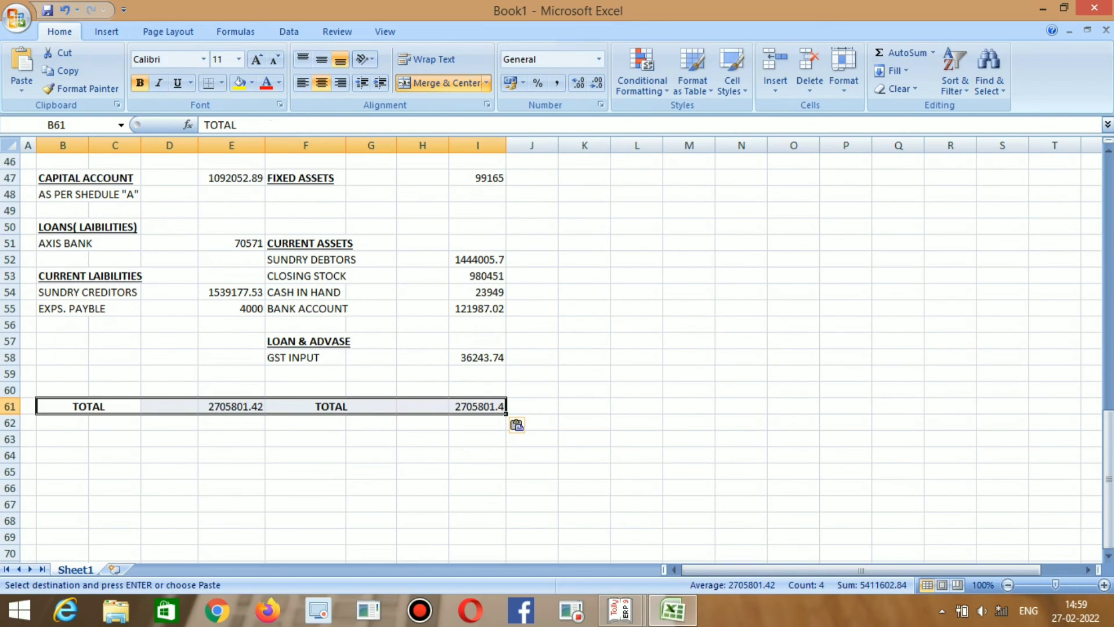
left_click(478, 407)
key("F2")
scroll(478, 407, "up", 1)
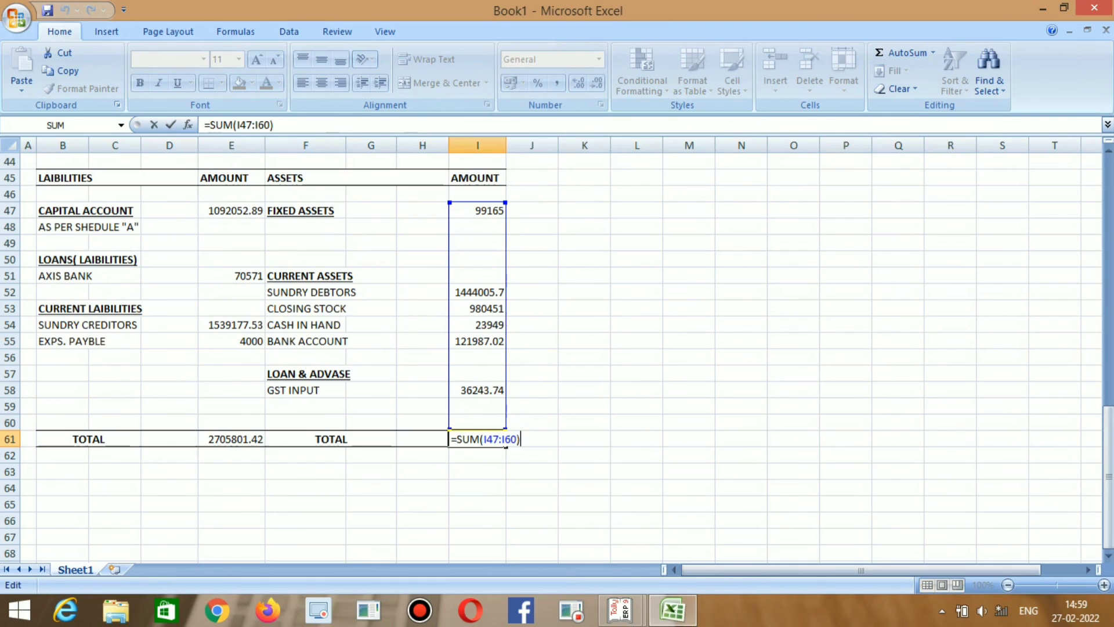
key("Return")
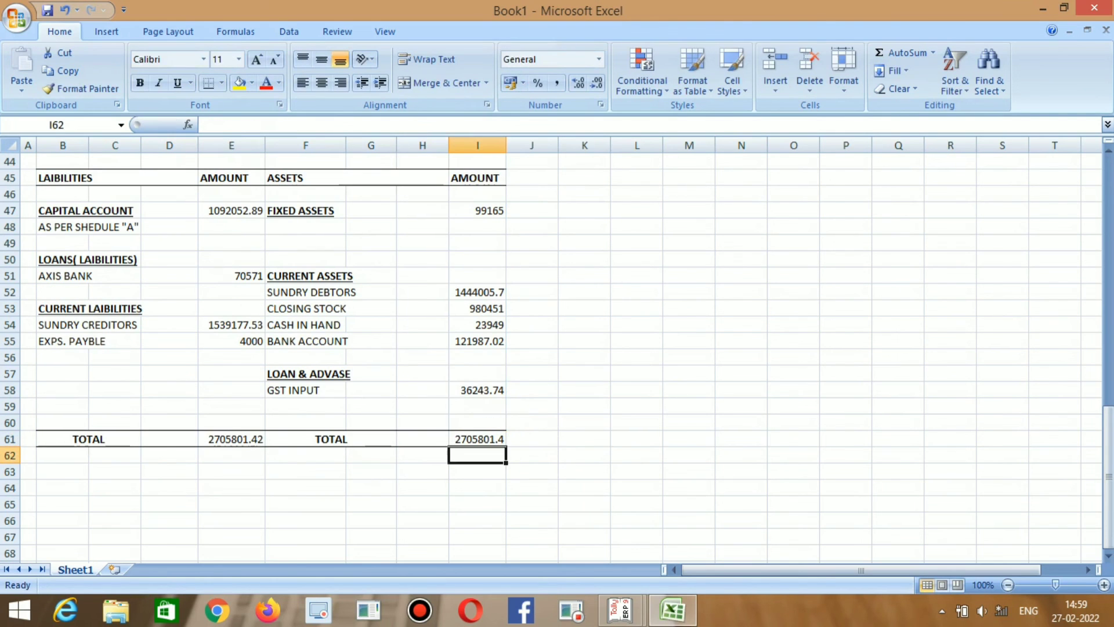
key("Up")
key("F2")
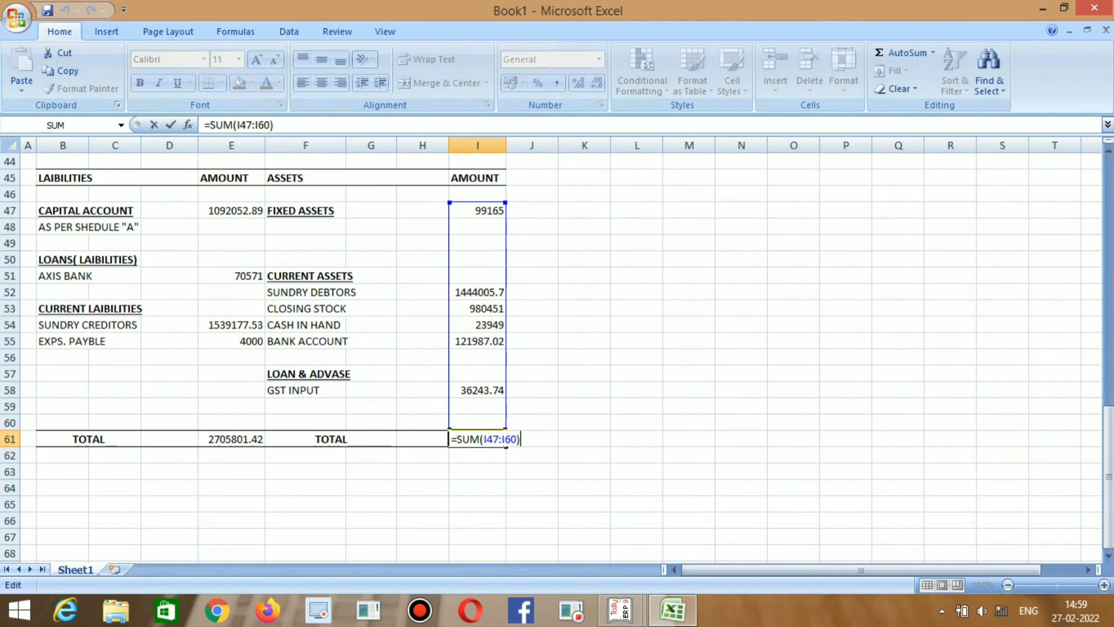
key("Return")
key("Left")
key("Left")
key("Left")
key("Left")
key("Up")
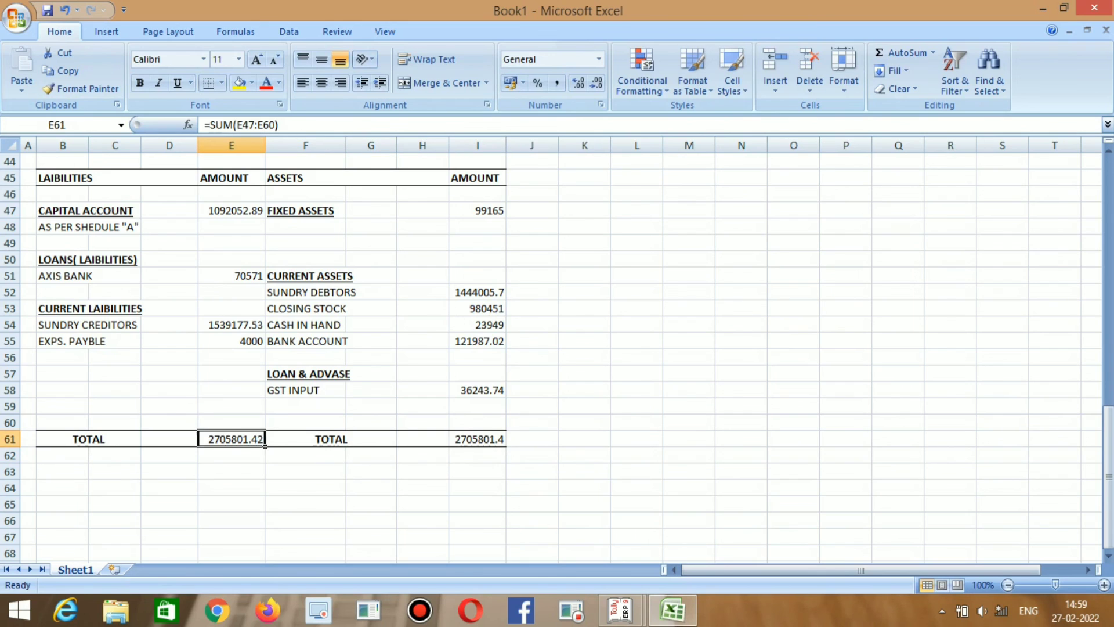
key("F2")
key("Return")
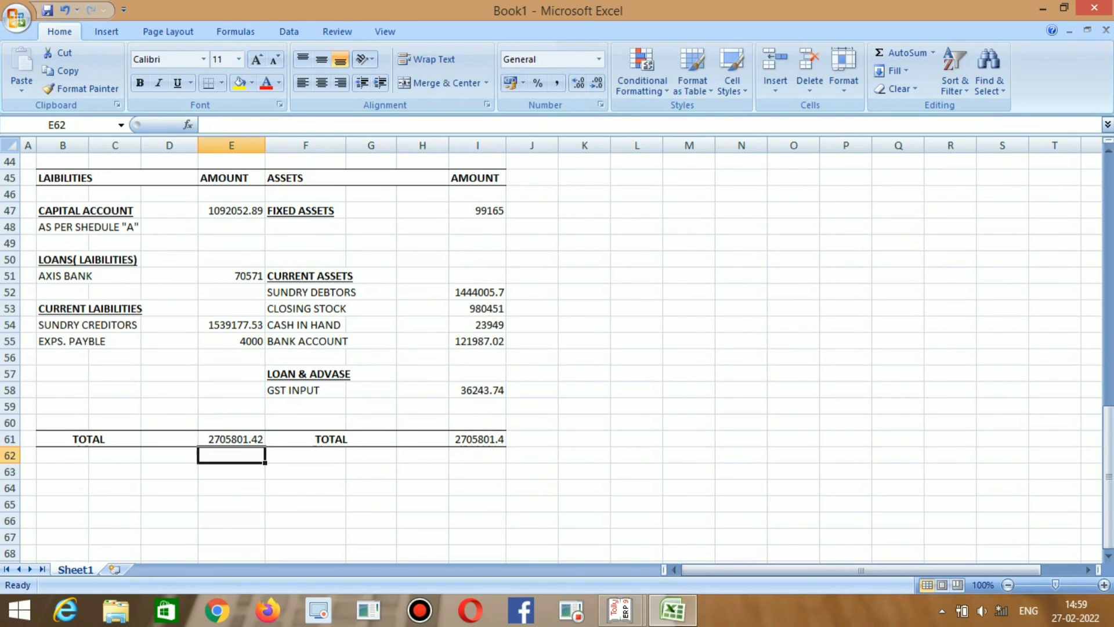
key("Right")
key("Right")
key("Right")
key("Right")
key("Up")
key("Up")
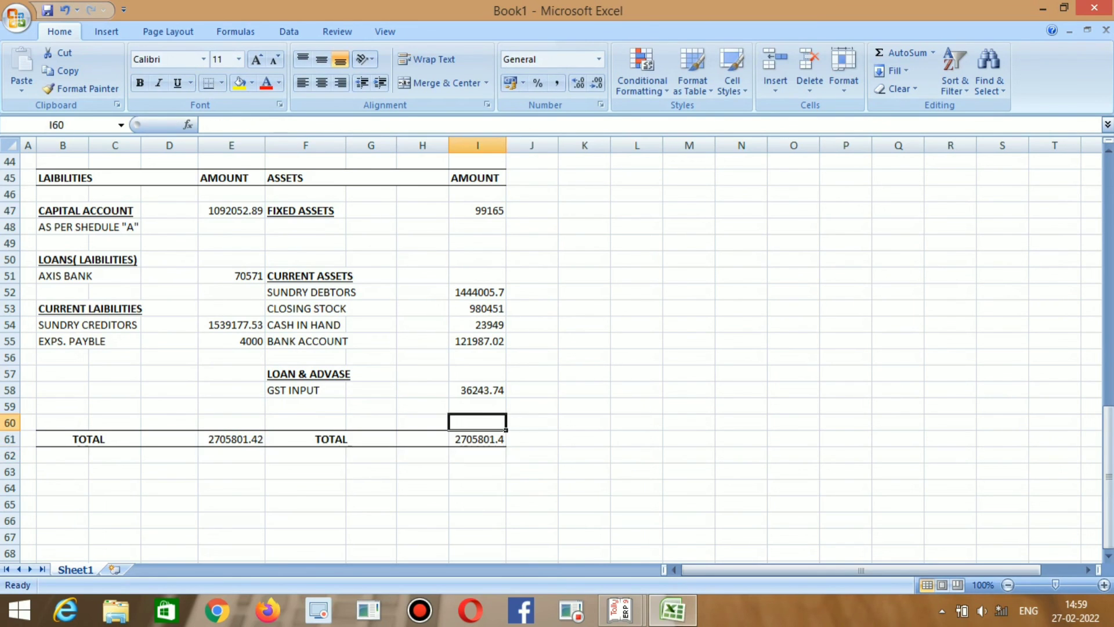
scroll(560, 357, "up", 1)
scroll(561, 358, "up", 1)
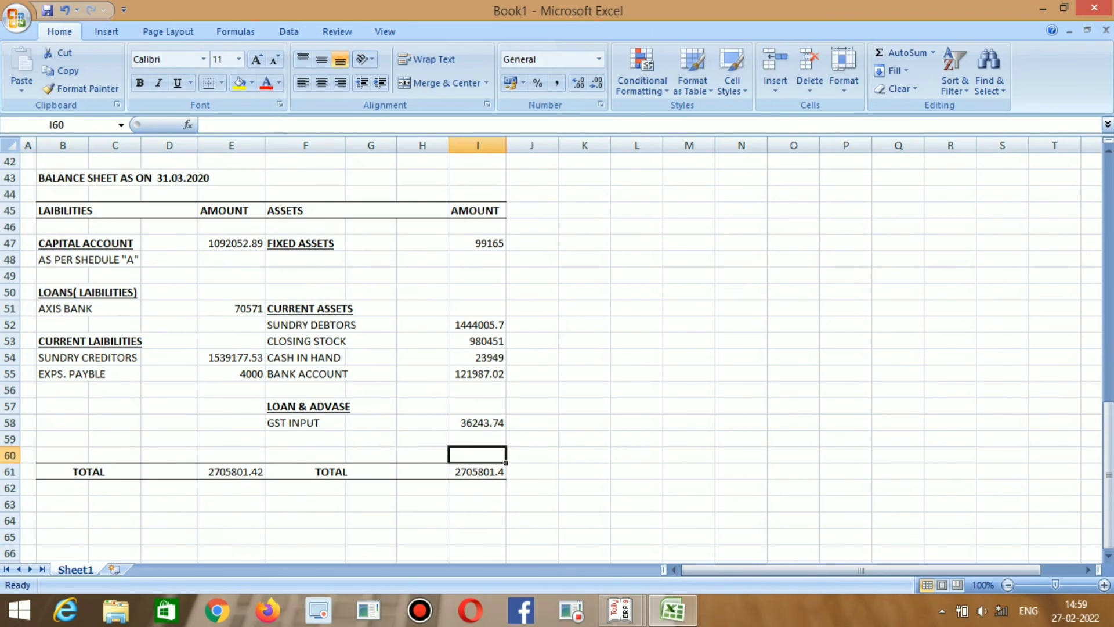
scroll(561, 357, "up", 4)
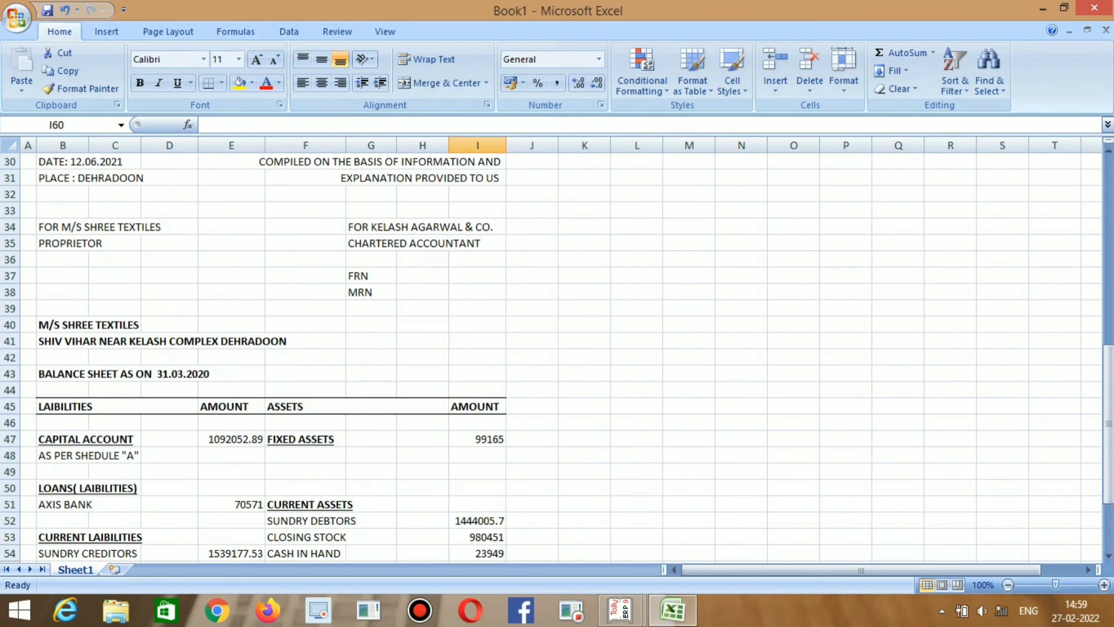
scroll(561, 357, "up", 1)
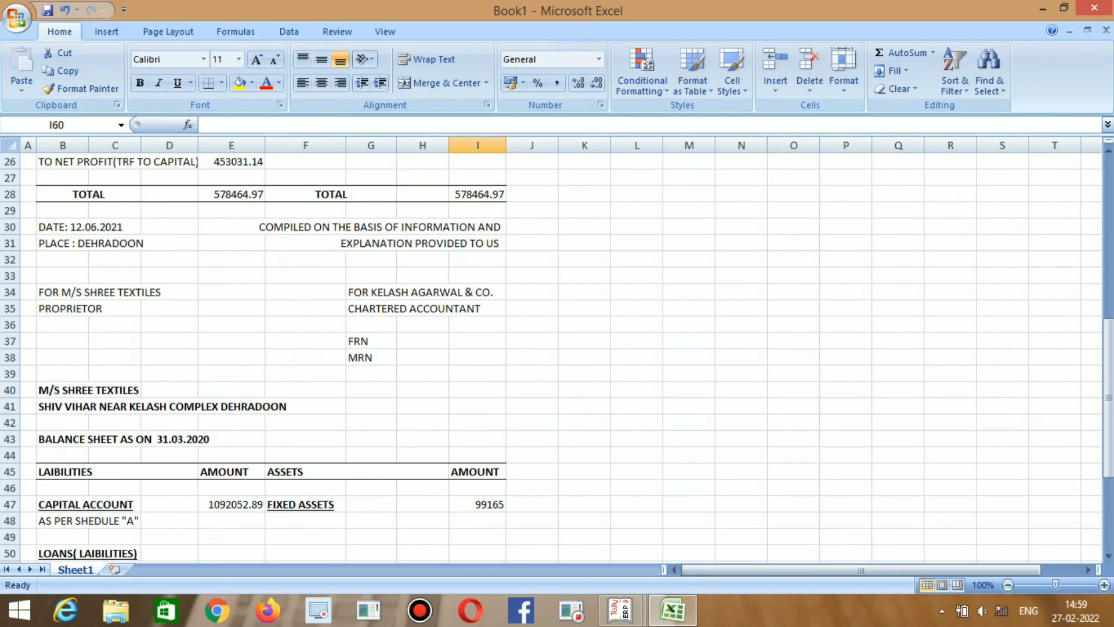
Copy the date, place and signature block from B30:I38 and paste it at B63.
left_click(88, 226)
left_click_drag(89, 226, 499, 357)
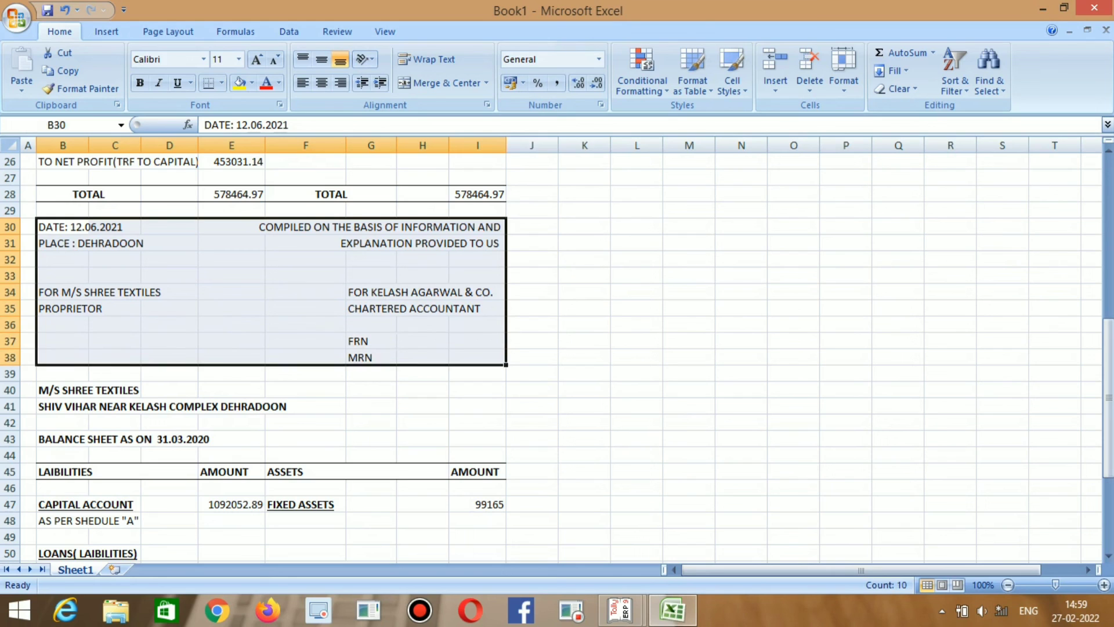
key("ctrl+c")
scroll(557, 348, "down", 6)
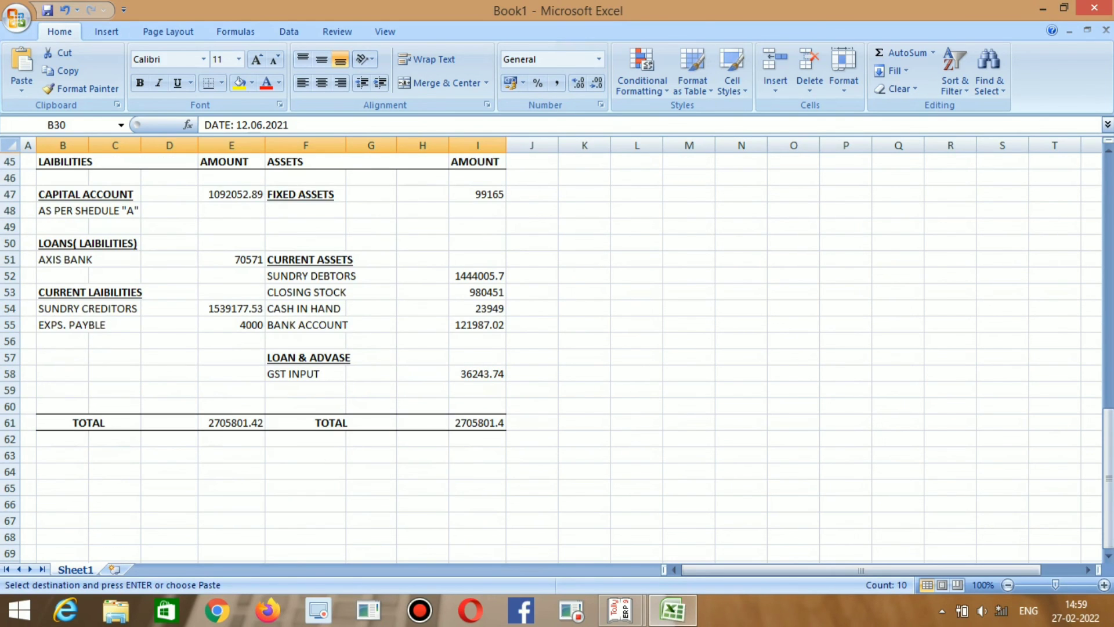
left_click(62, 456)
key("ctrl+v")
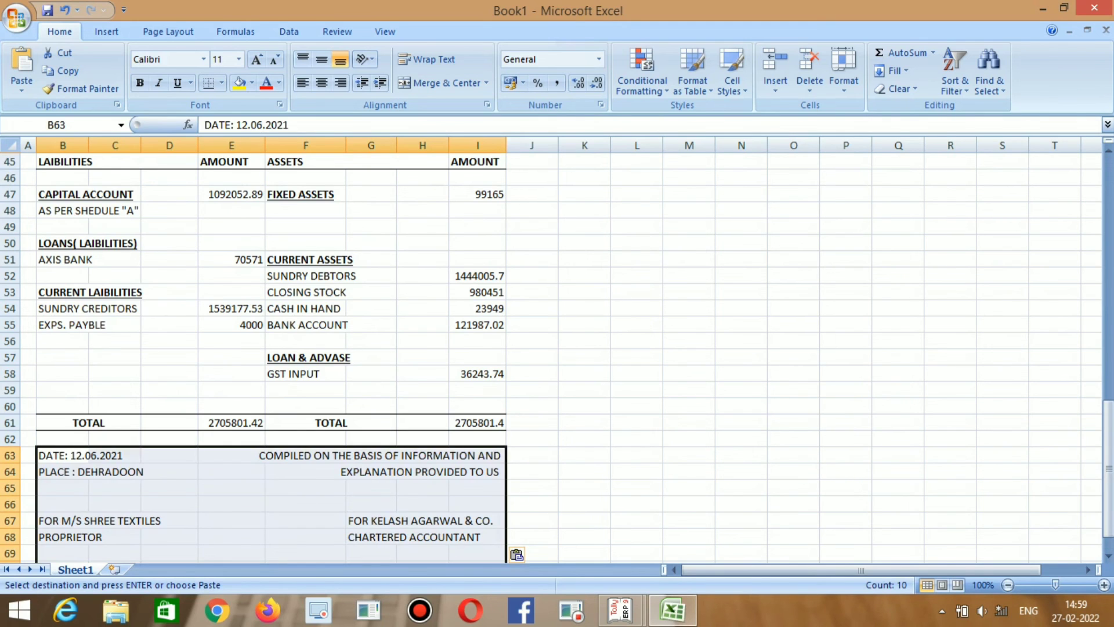
left_click(637, 455)
Scroll through the pasted signature block to review the finished balance sheet.
scroll(637, 455, "down", 4)
scroll(636, 456, "up", 5)
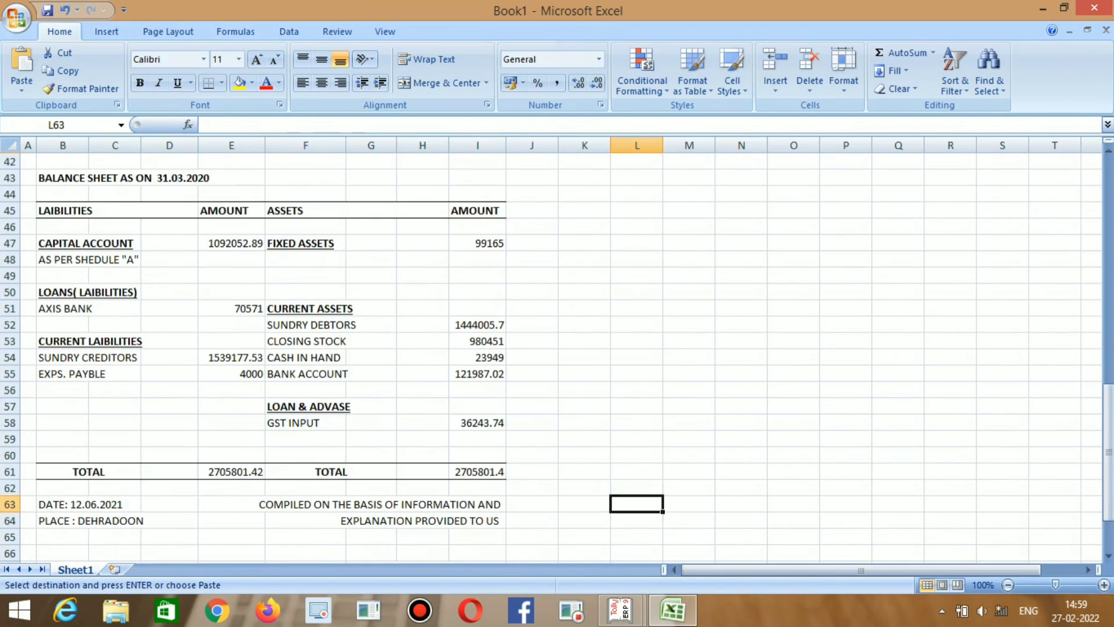
scroll(557, 354, "up", 3)
scroll(557, 354, "up", 5)
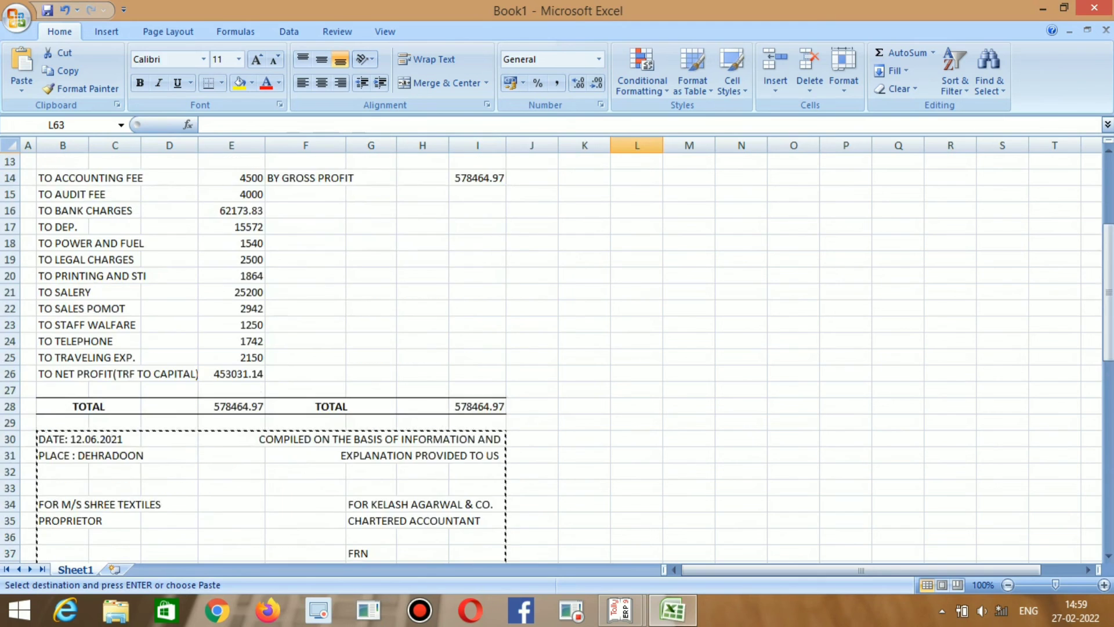
scroll(558, 354, "down", 6)
scroll(347, 374, "down", 1)
left_click(347, 375)
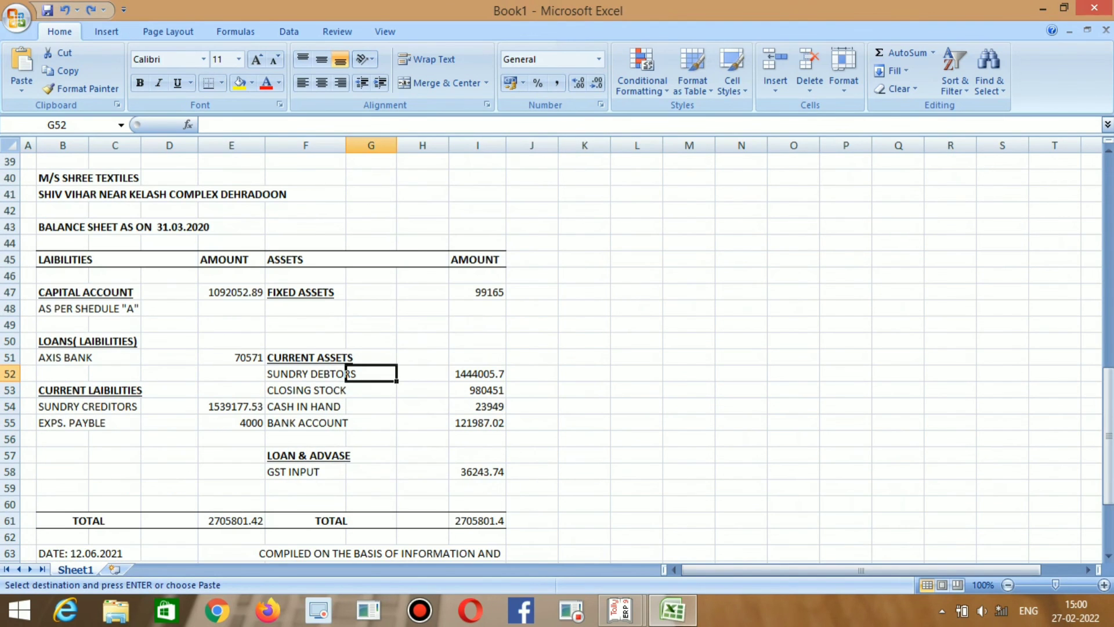
scroll(347, 374, "down", 2)
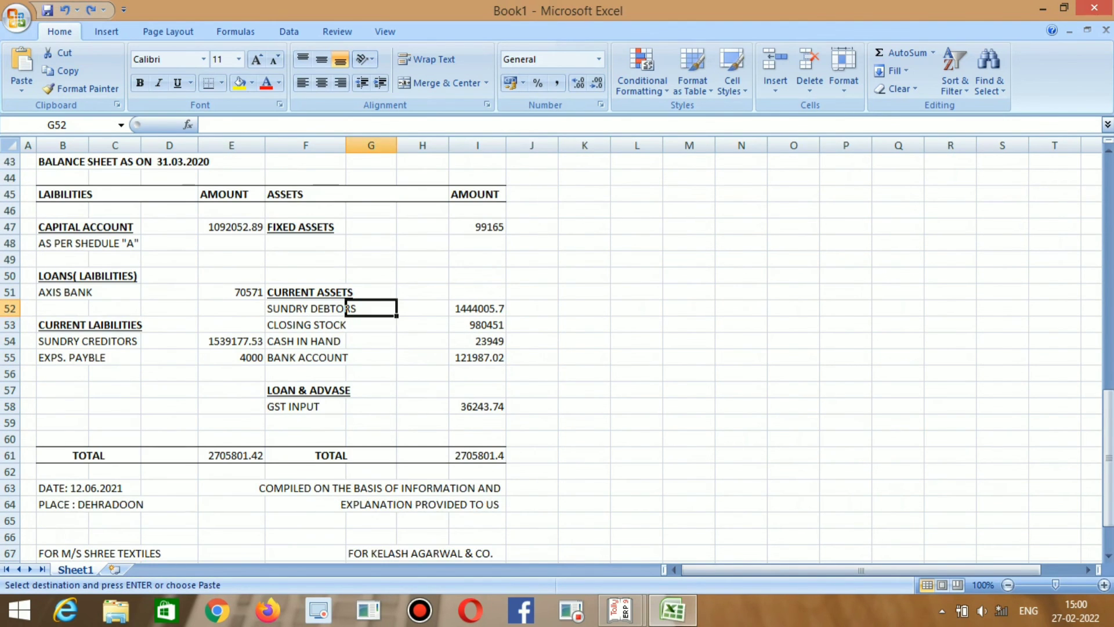
scroll(348, 276, "down", 1)
scroll(347, 276, "up", 7)
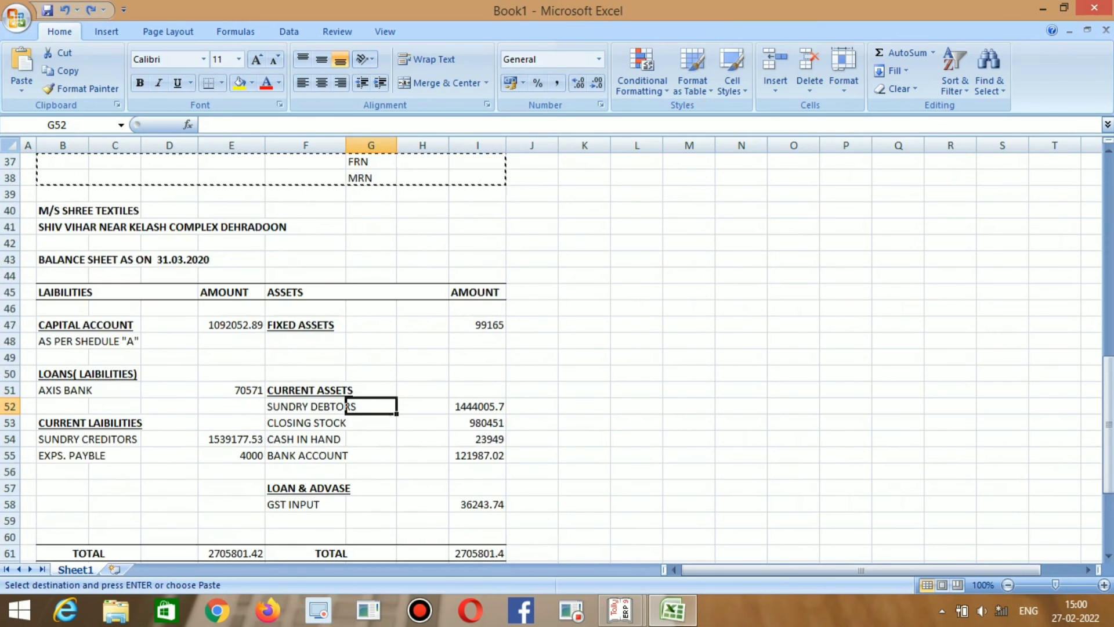
scroll(347, 275, "up", 8)
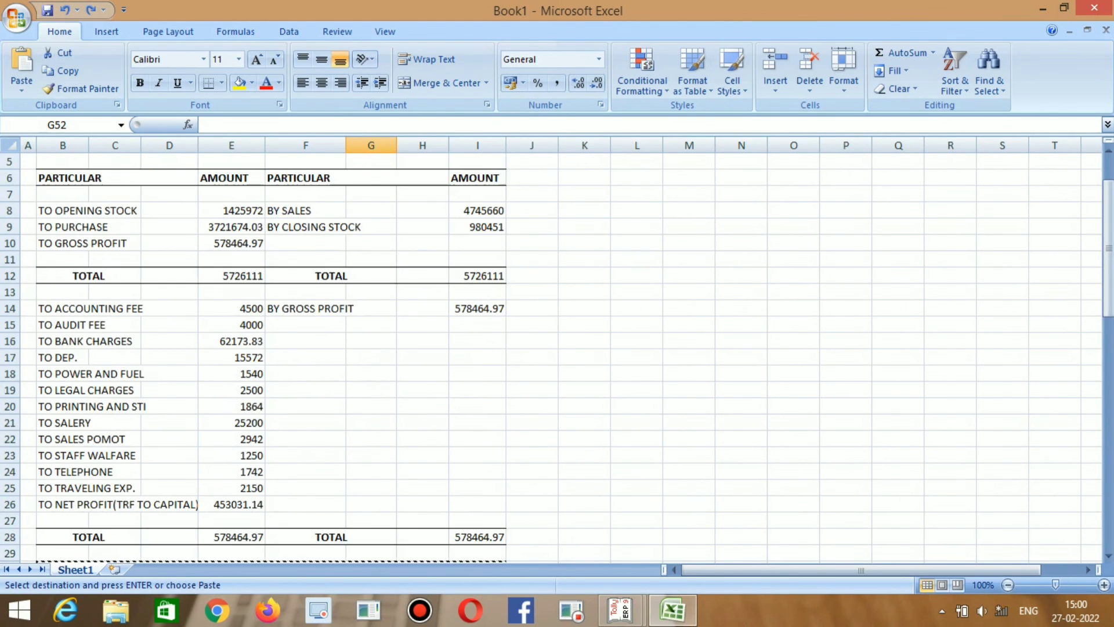
scroll(347, 407, "down", 12)
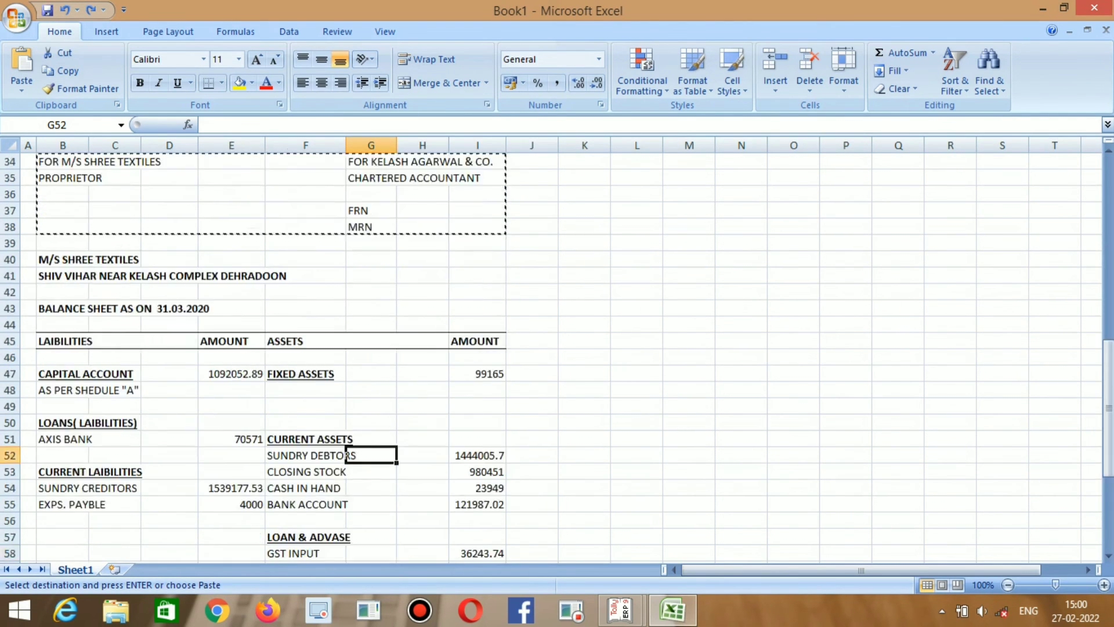
scroll(347, 406, "down", 5)
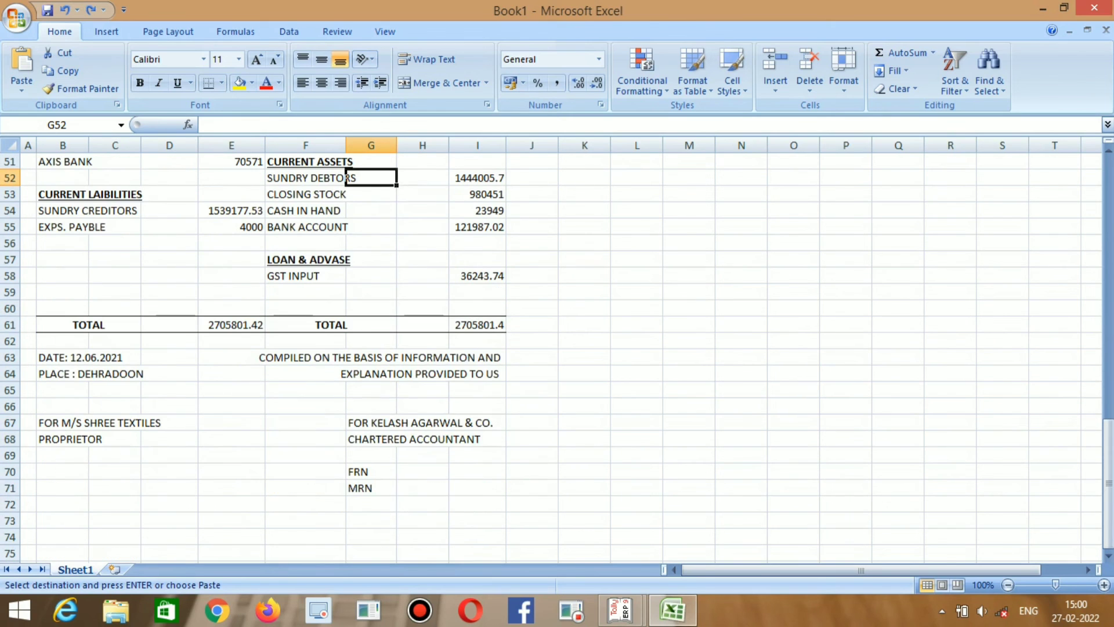
scroll(347, 348, "up", 1)
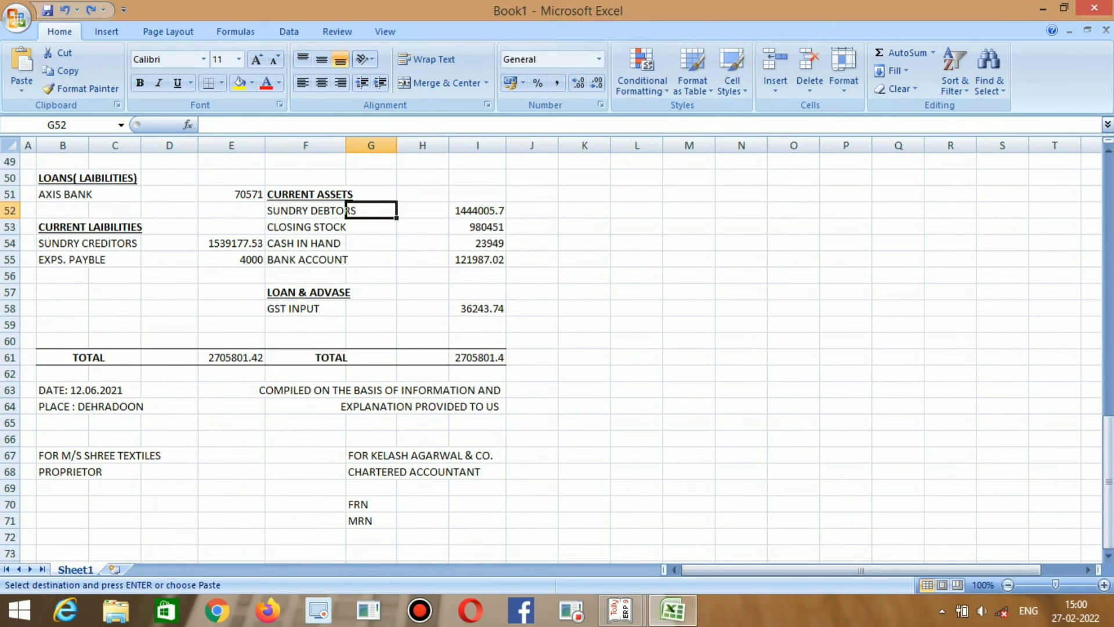
scroll(347, 210, "up", 2)
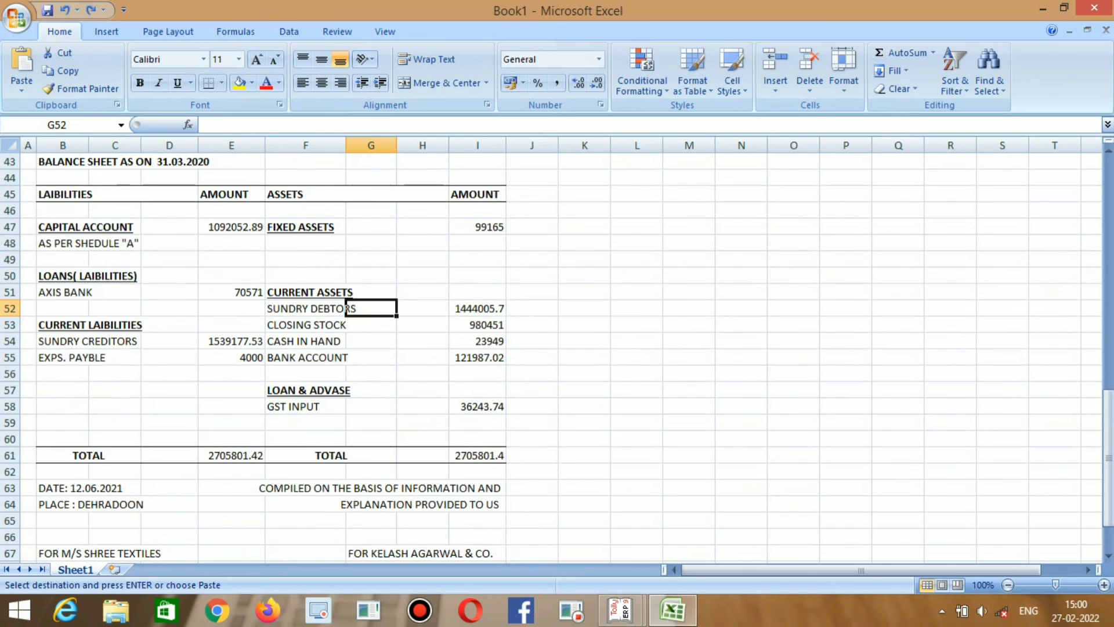
left_click(423, 373)
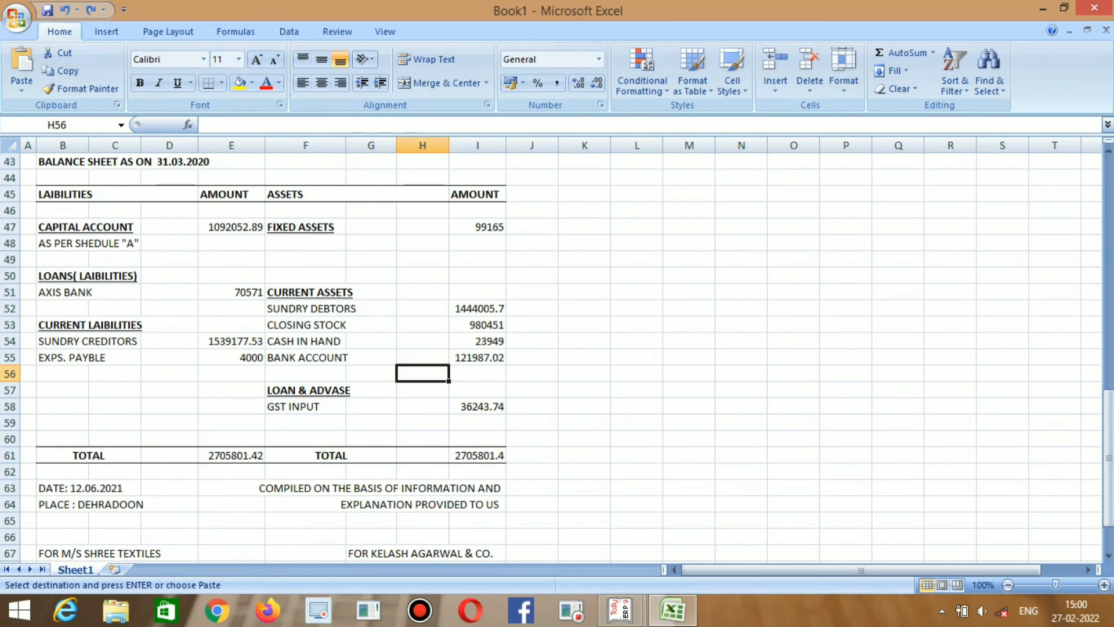